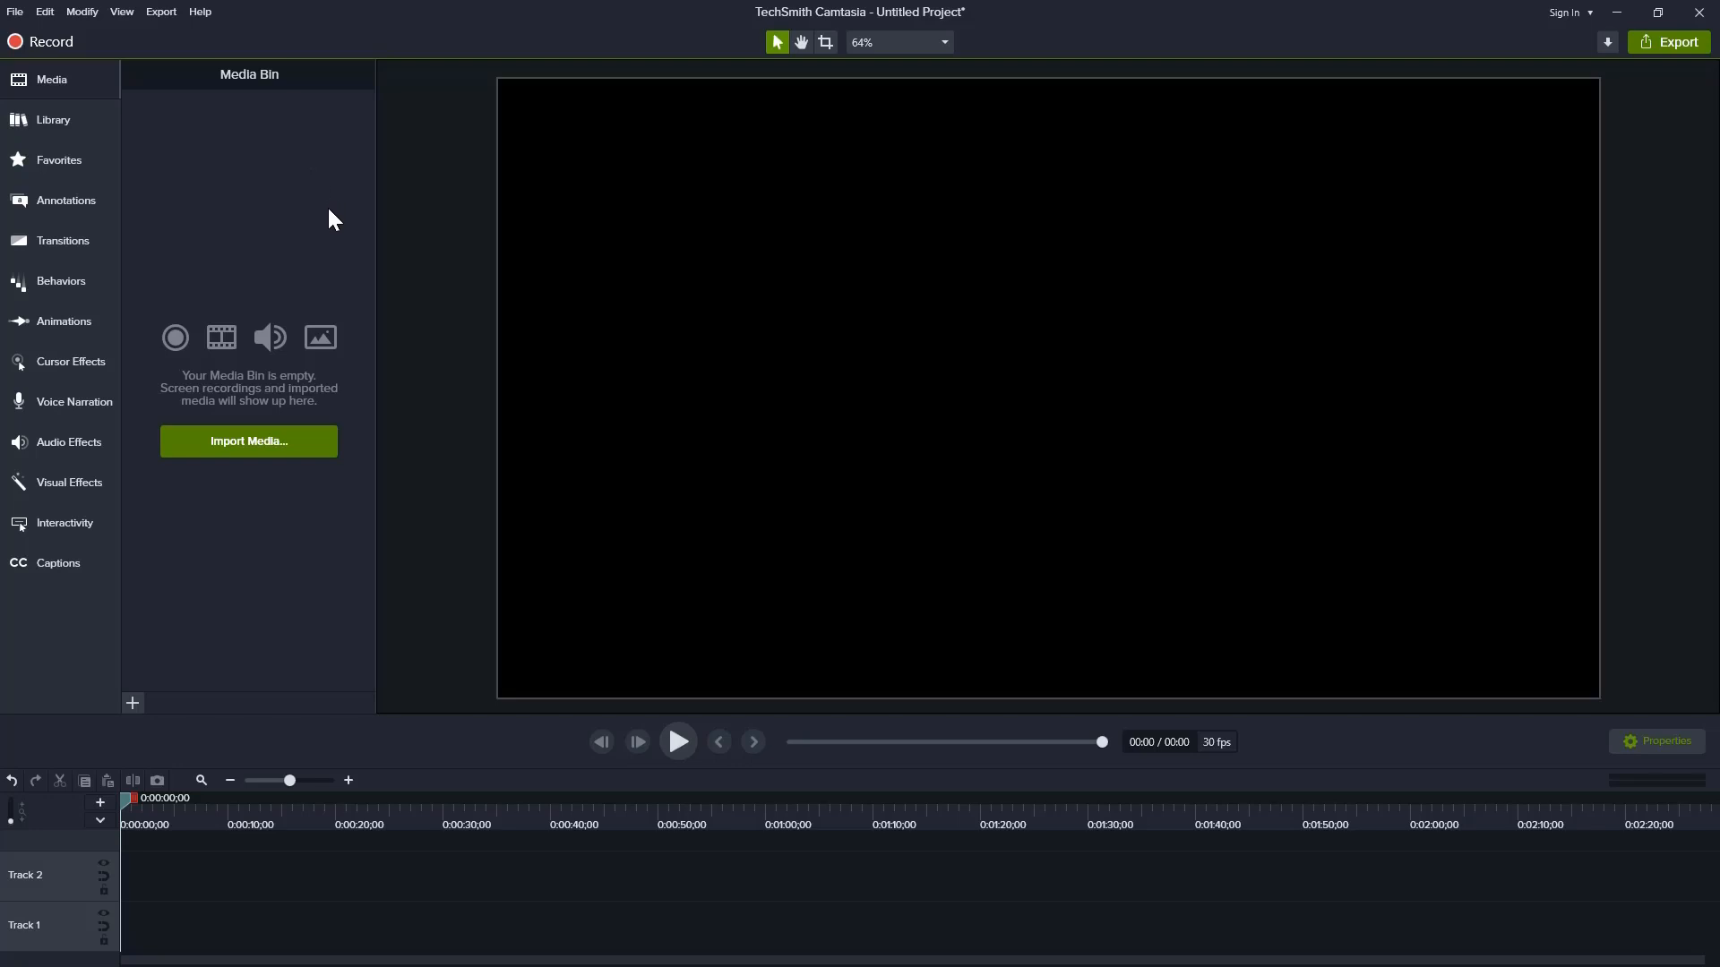
Step: Import the Basic Formulas Excel video from the Camtasia Lesson folder into the Media Bin
click(283, 454)
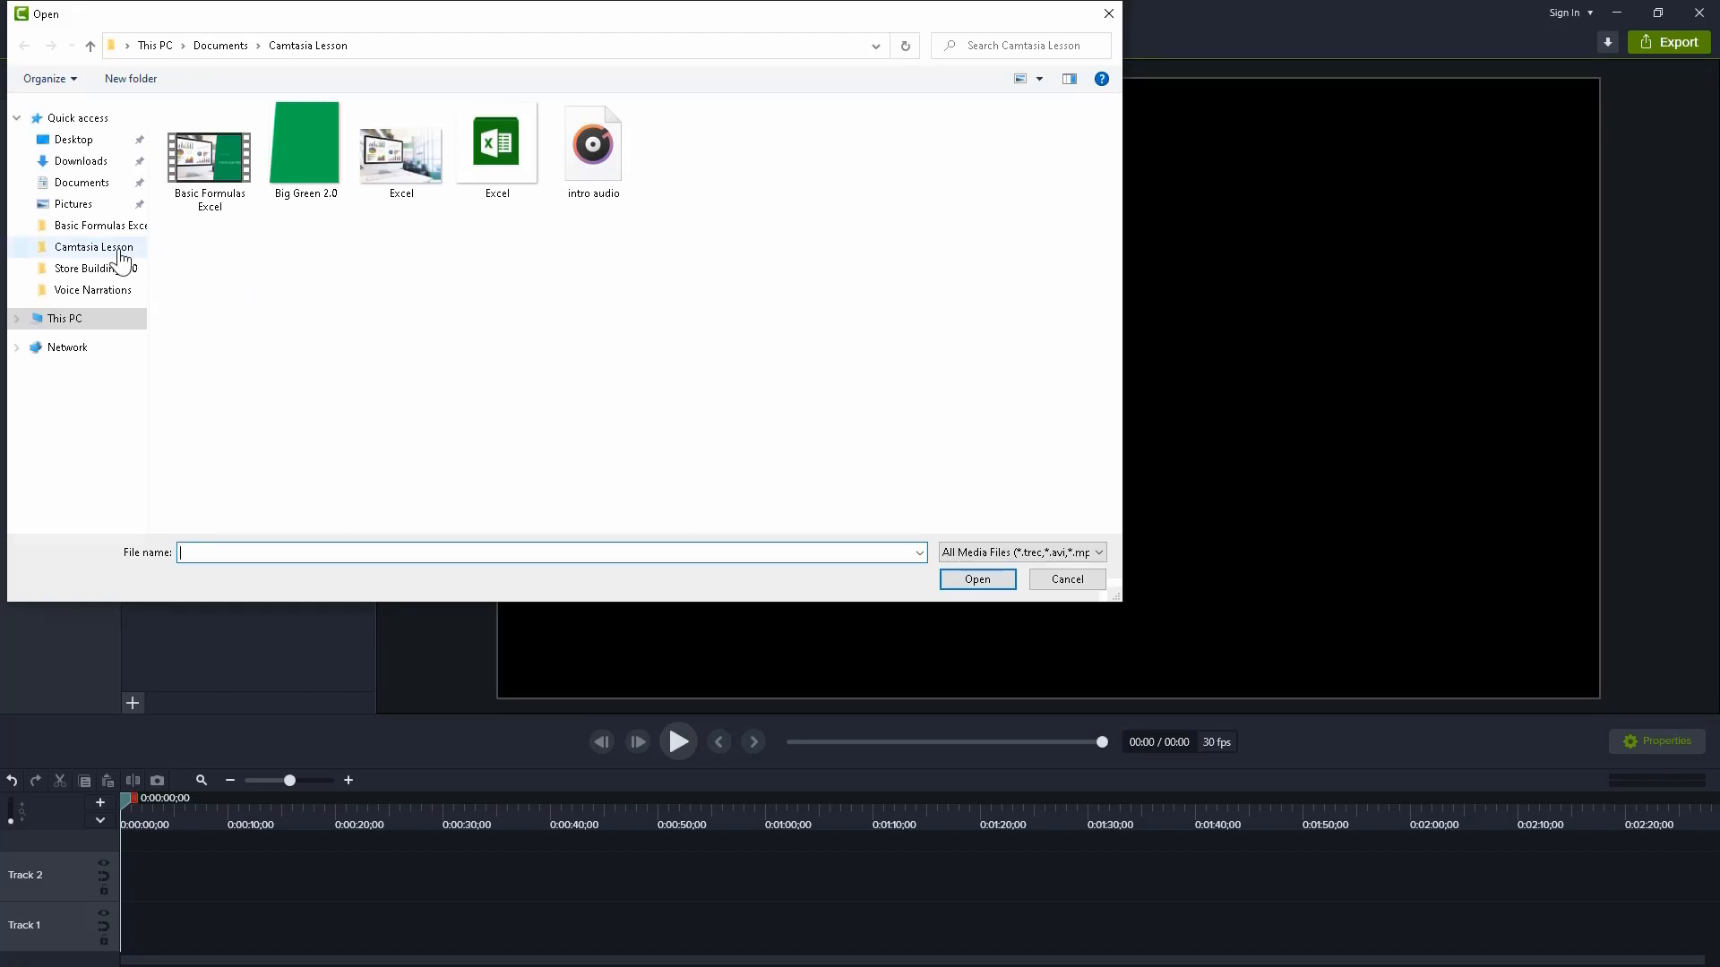
click(83, 253)
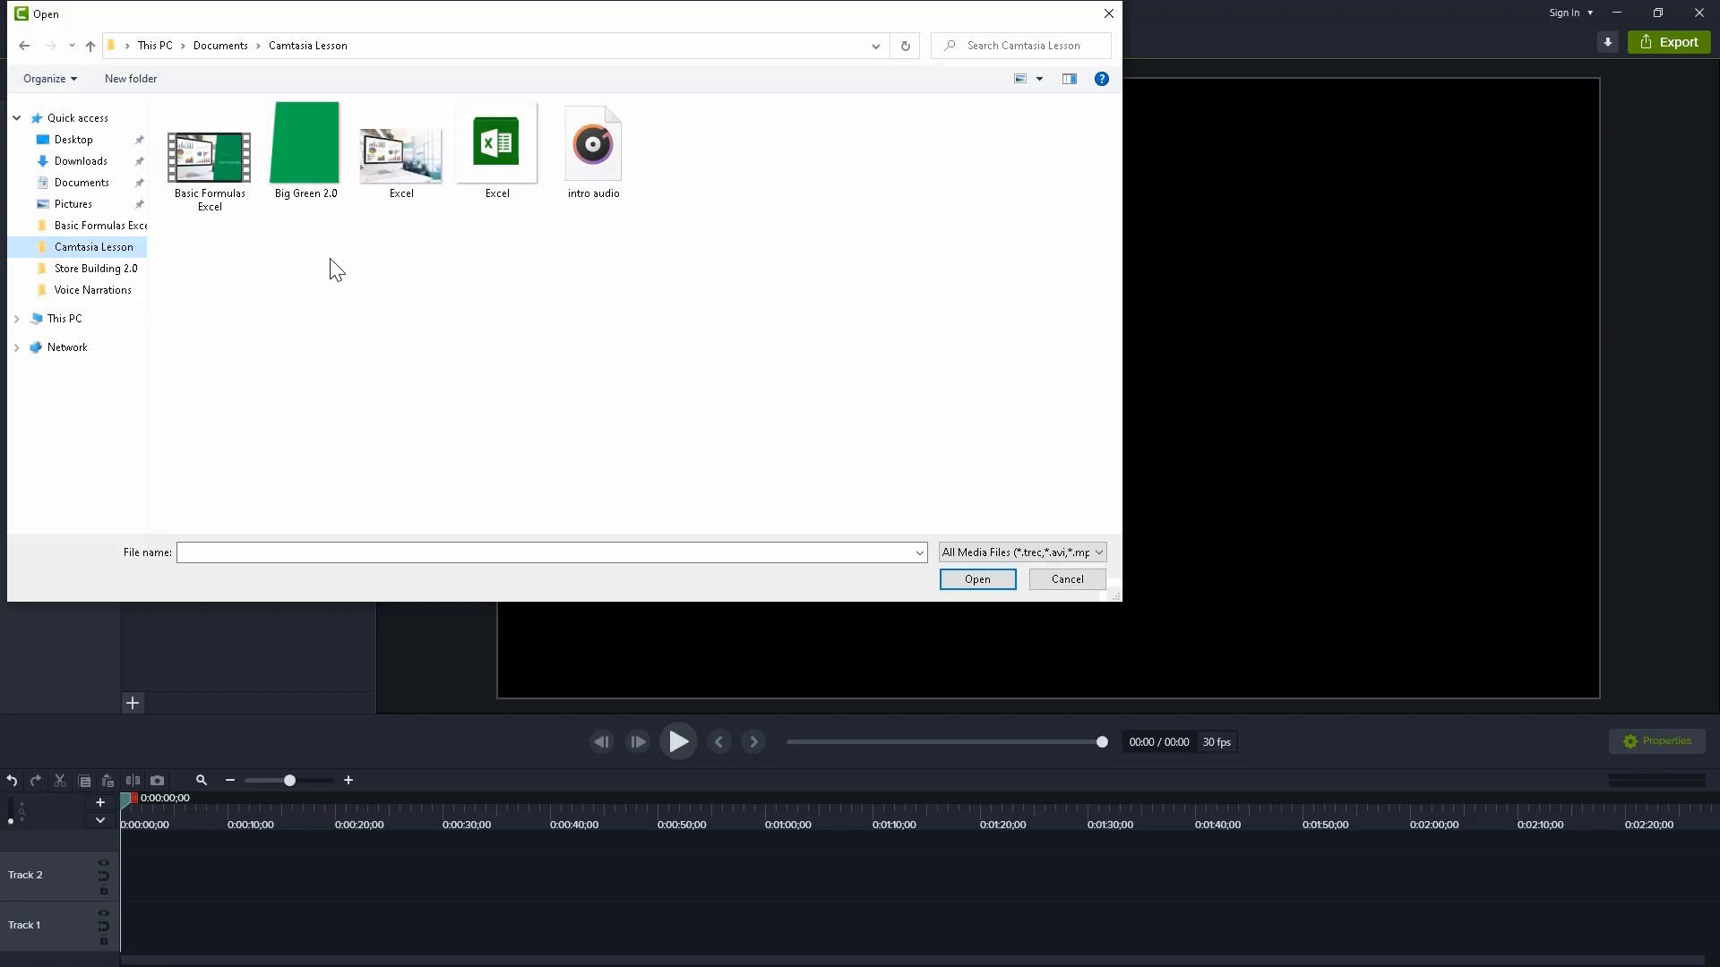
click(234, 195)
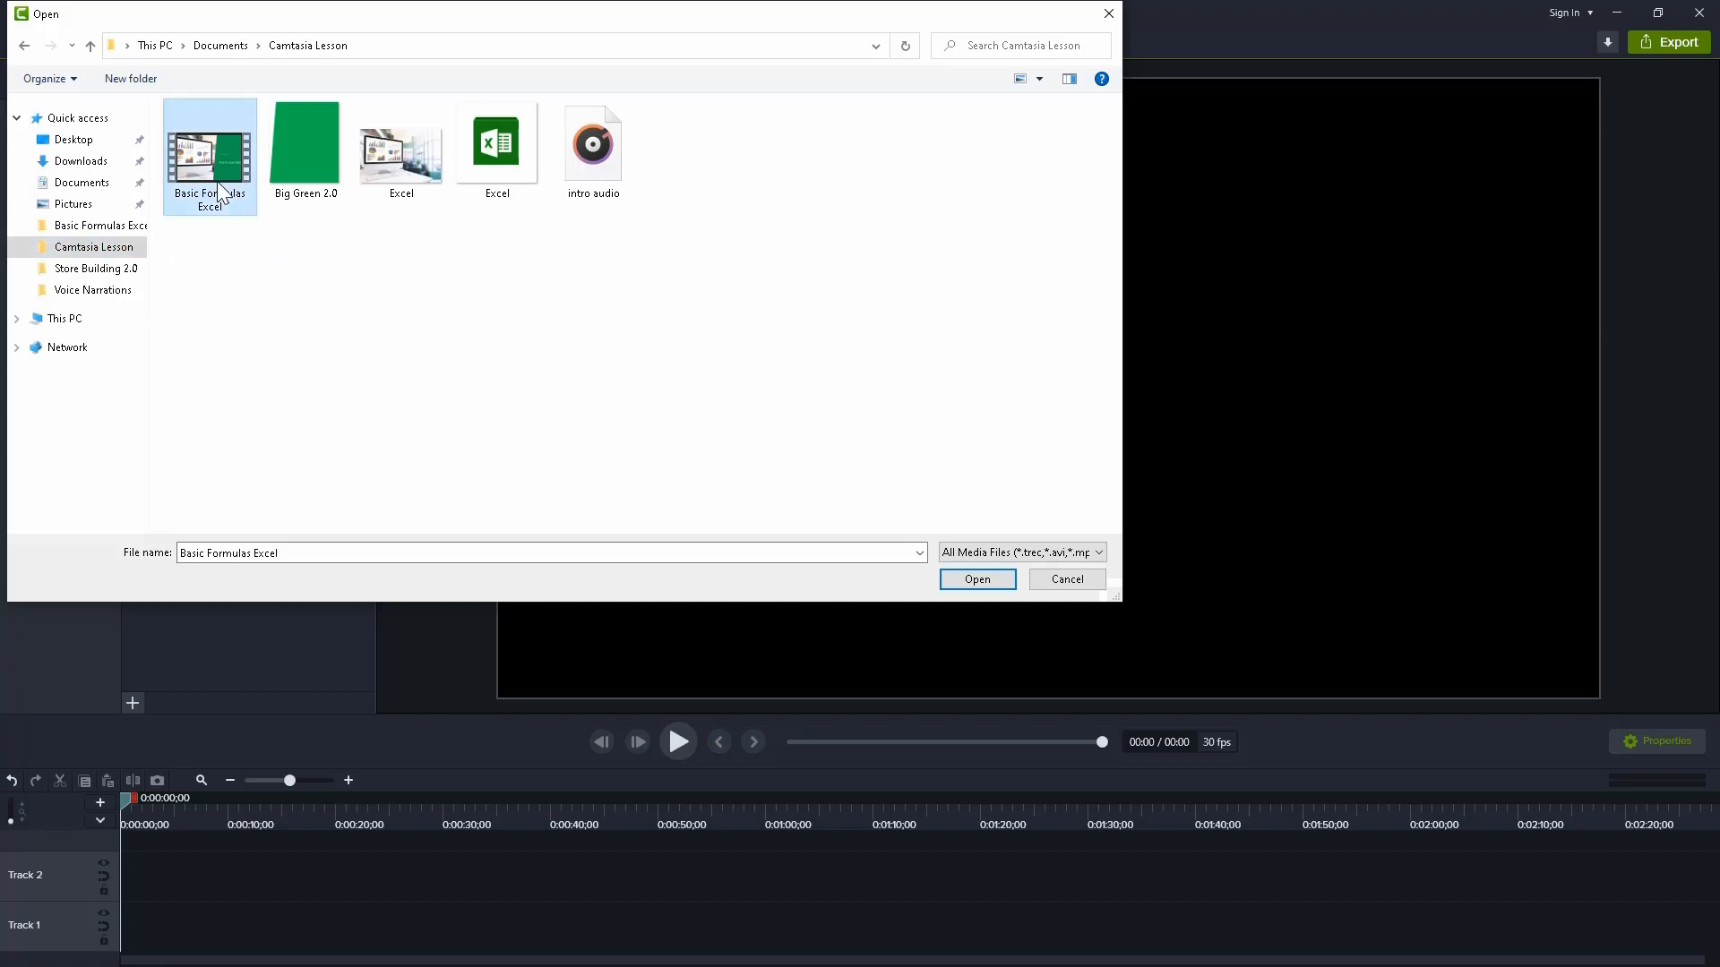
click(978, 580)
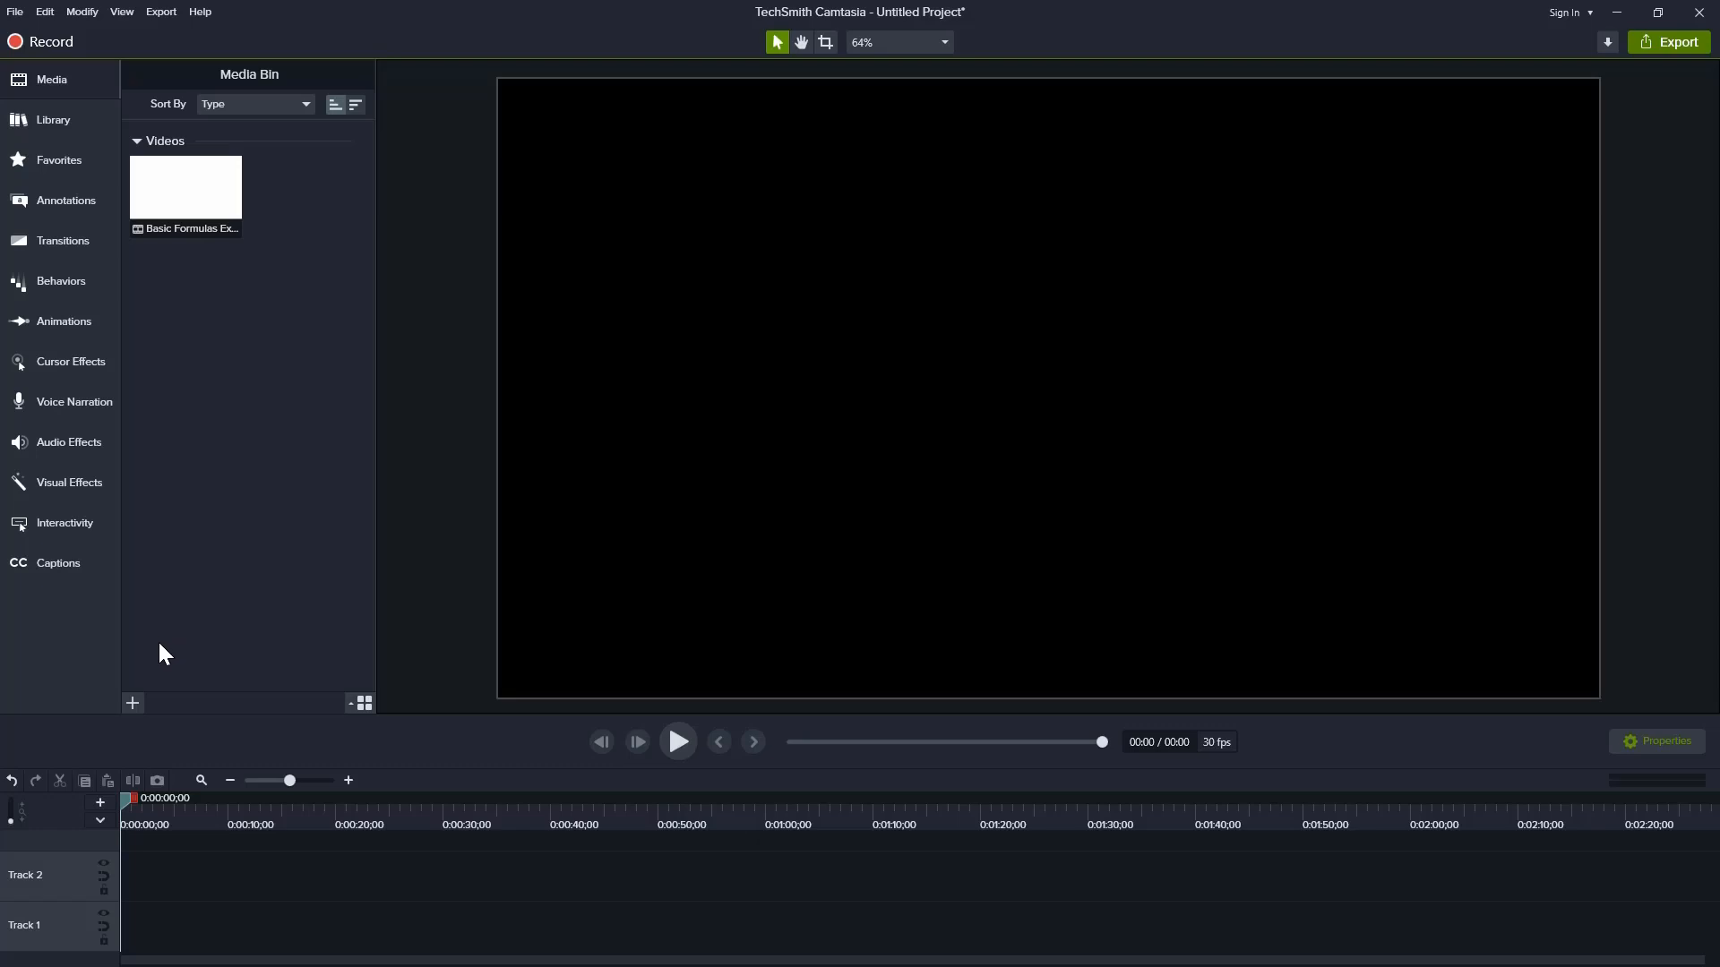
Step: Import the Excel desktop-computer photo (Excel.jpeg) into the Media Bin
click(134, 703)
click(215, 647)
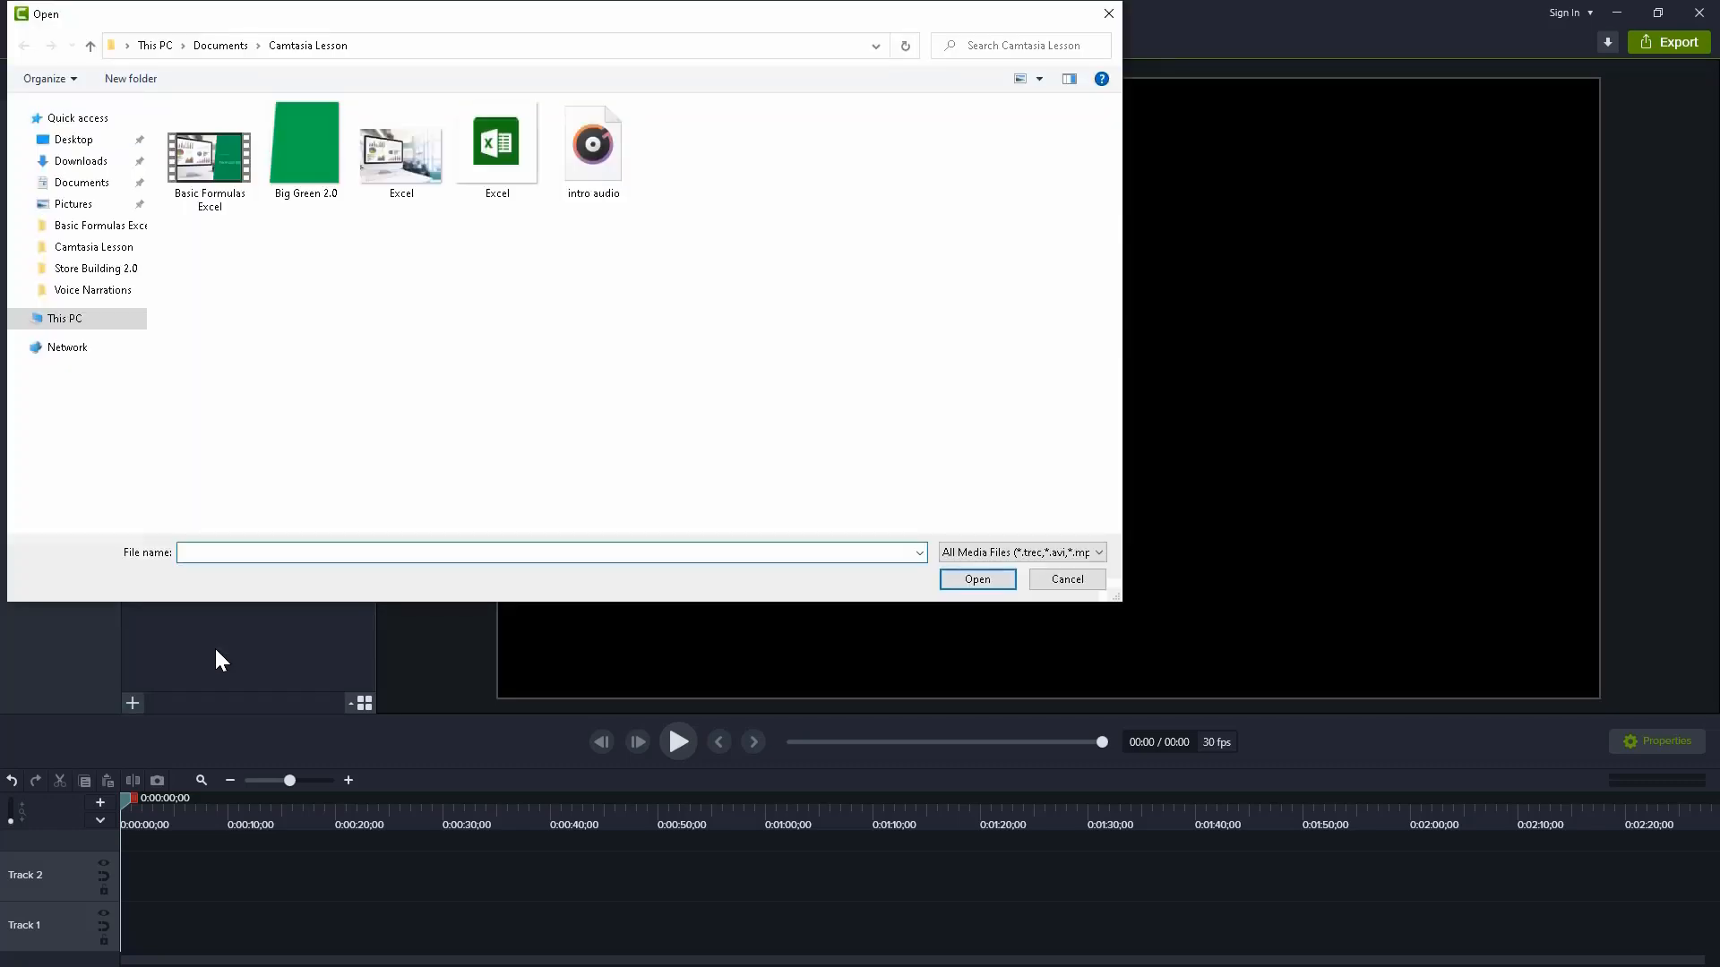
click(414, 185)
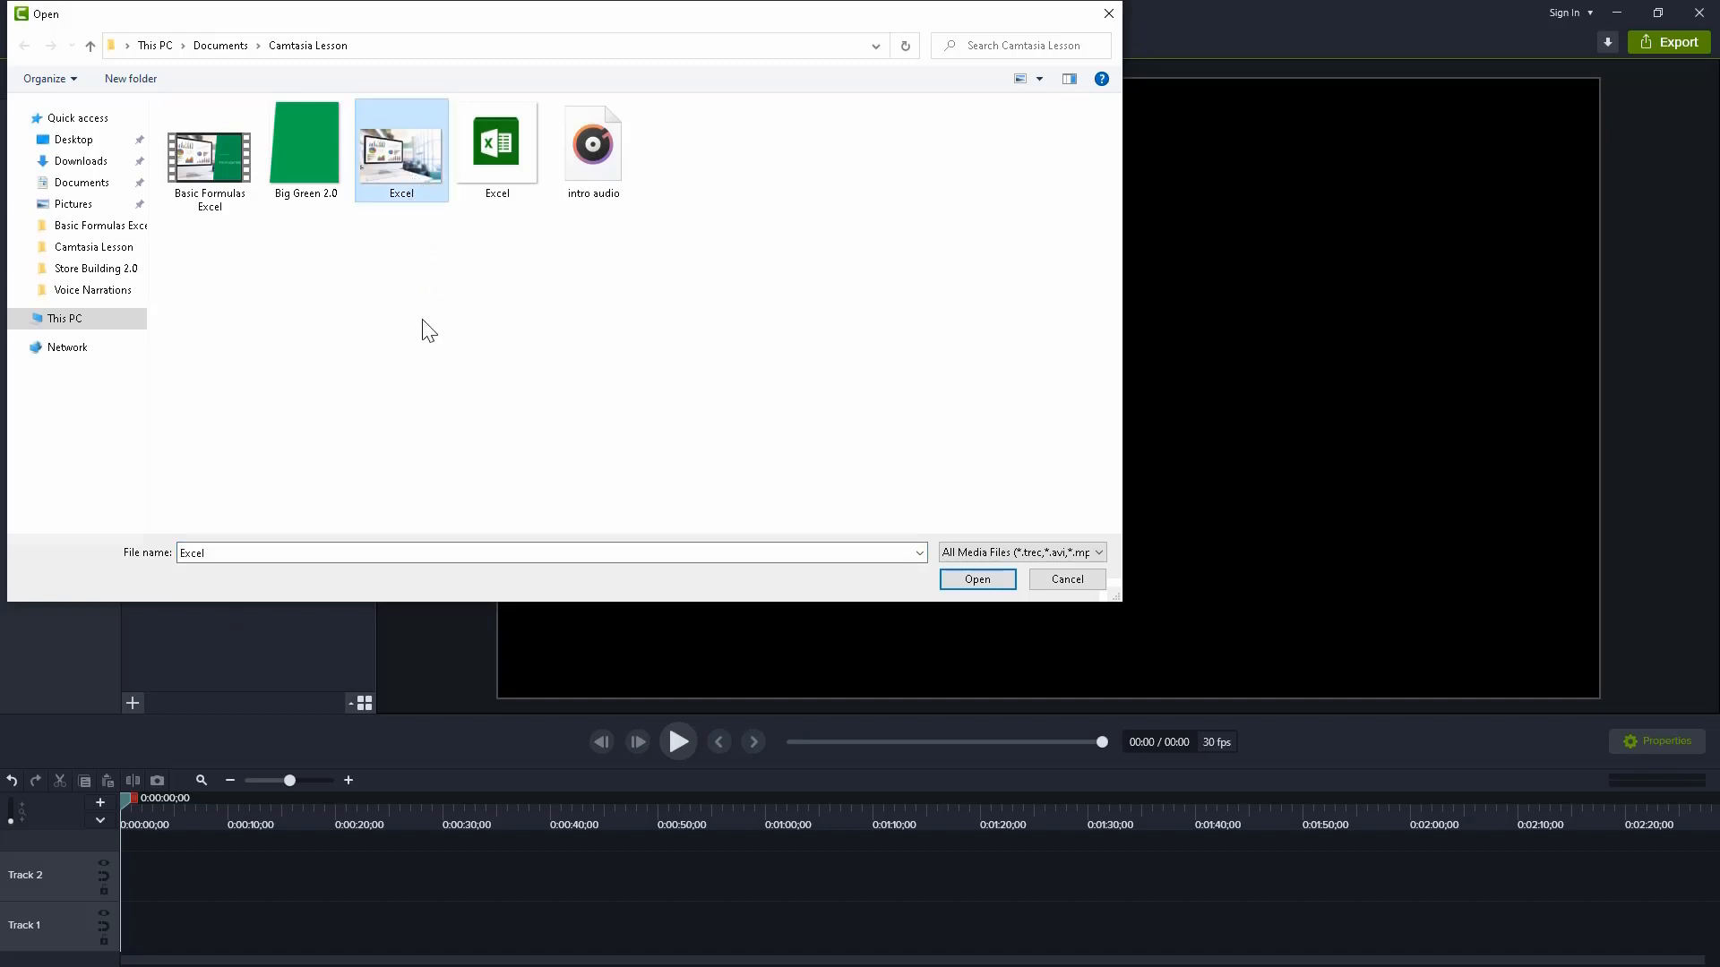
click(975, 581)
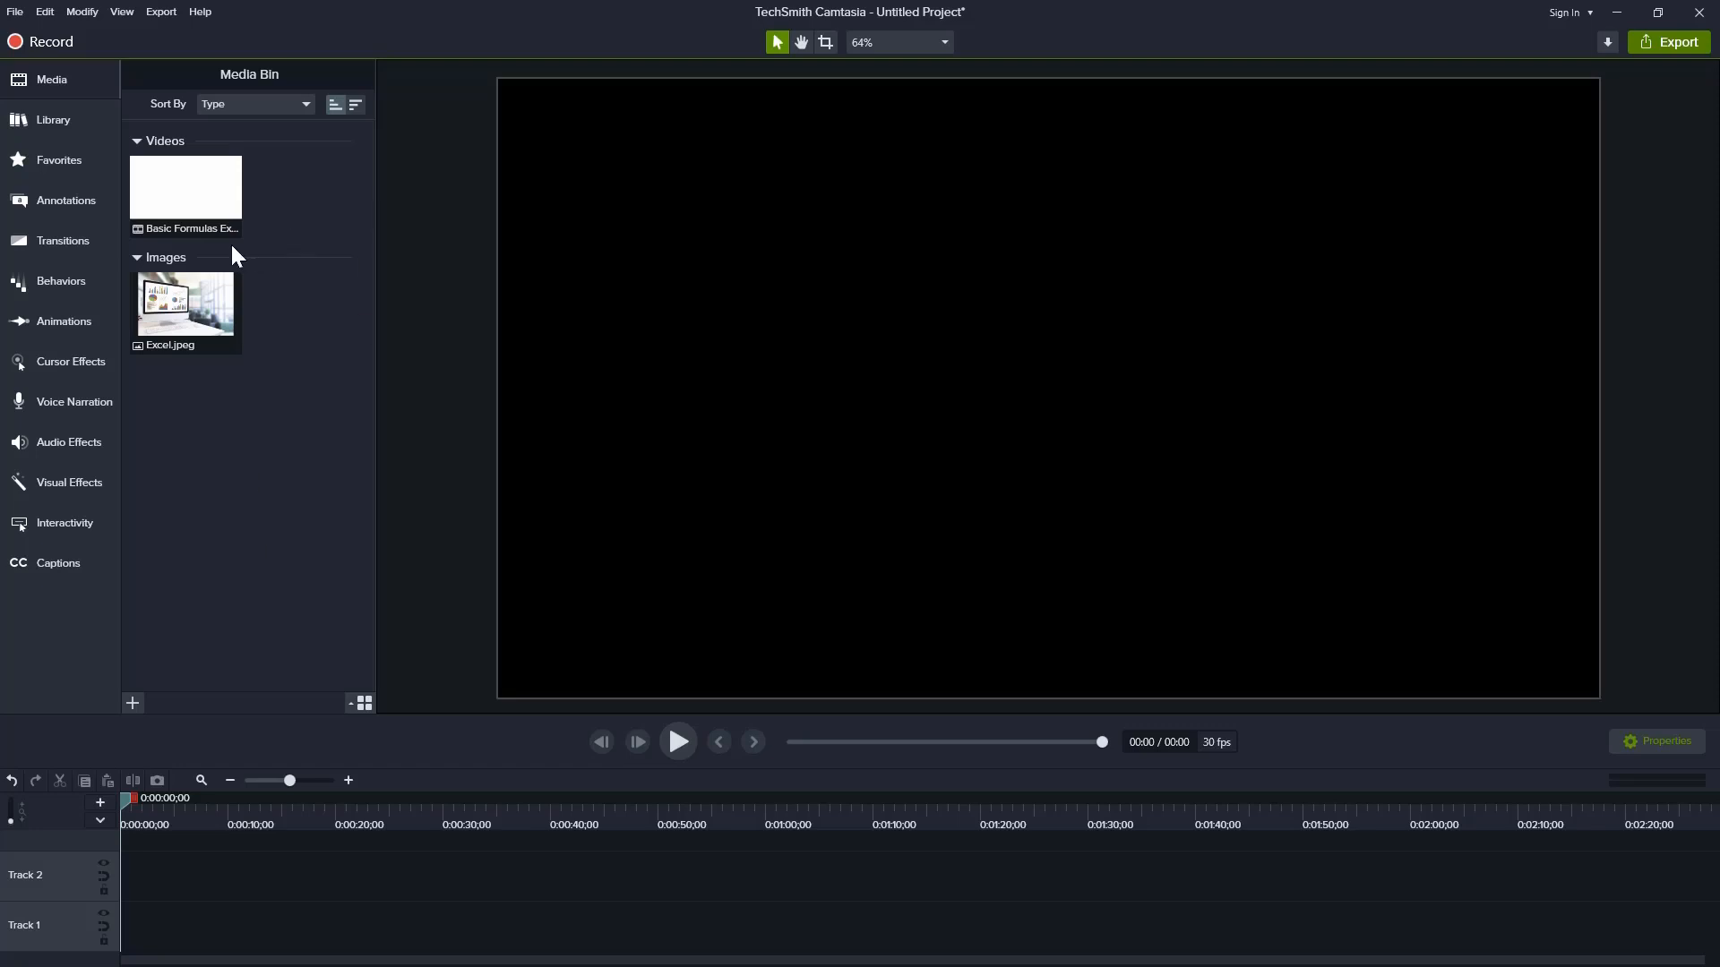
Step: Import the green Excel logo image (Excel.png) into the Media Bin
click(133, 703)
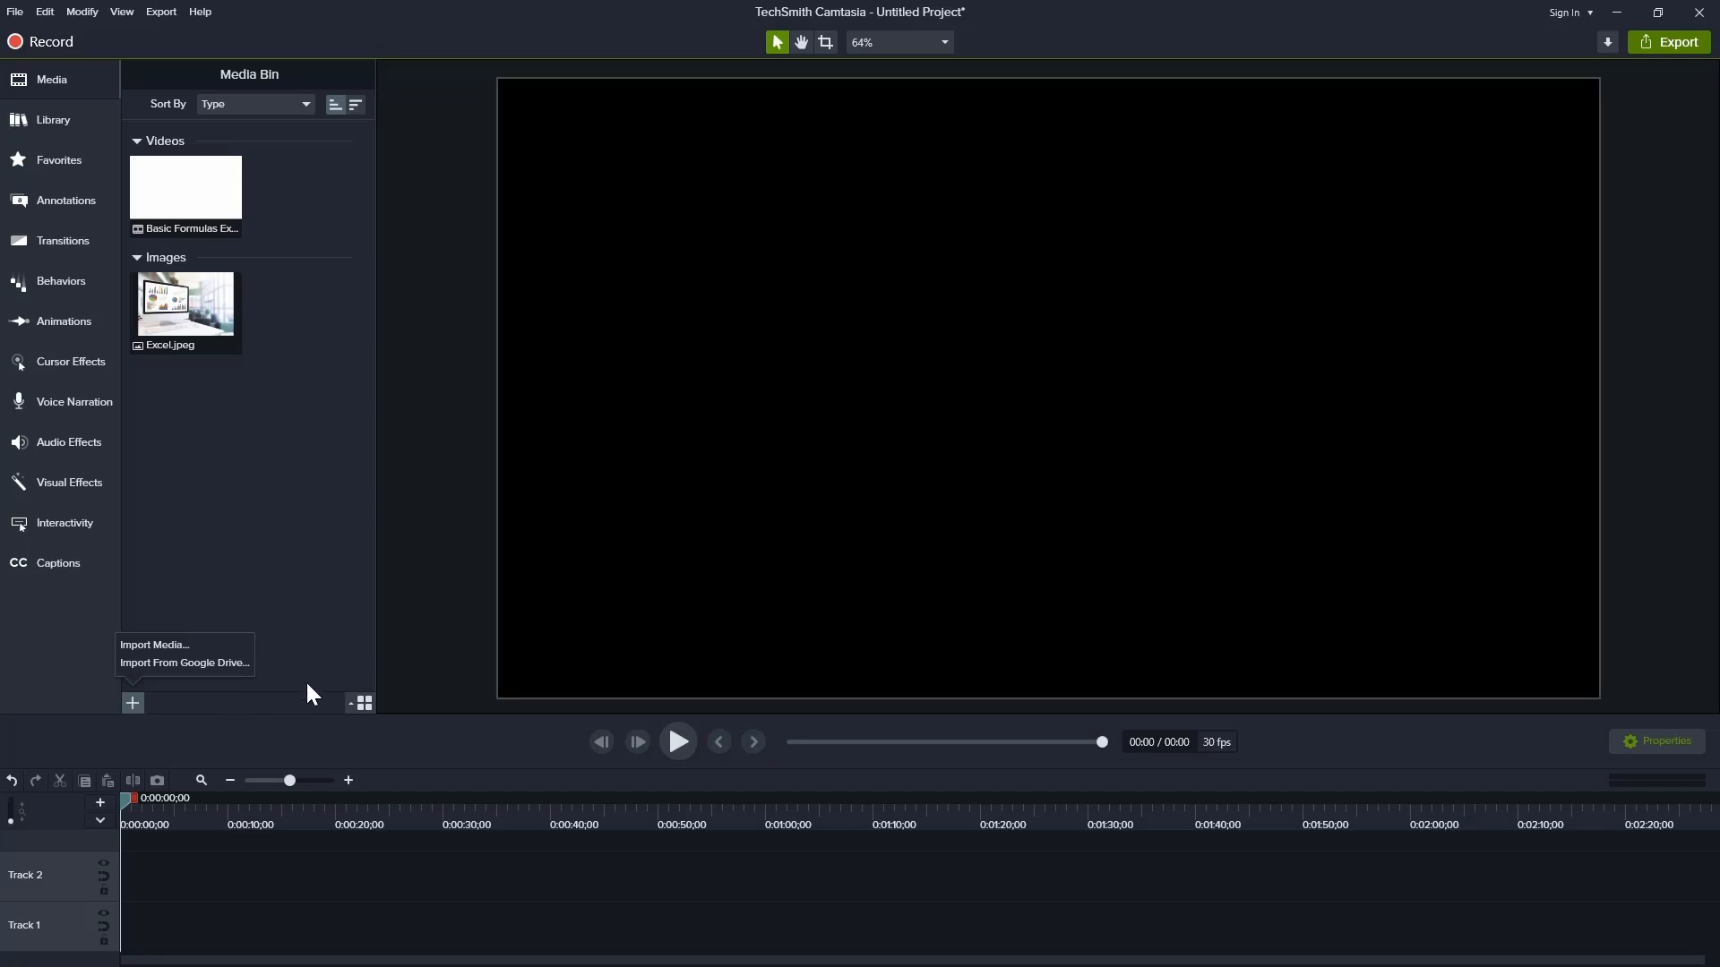
click(300, 589)
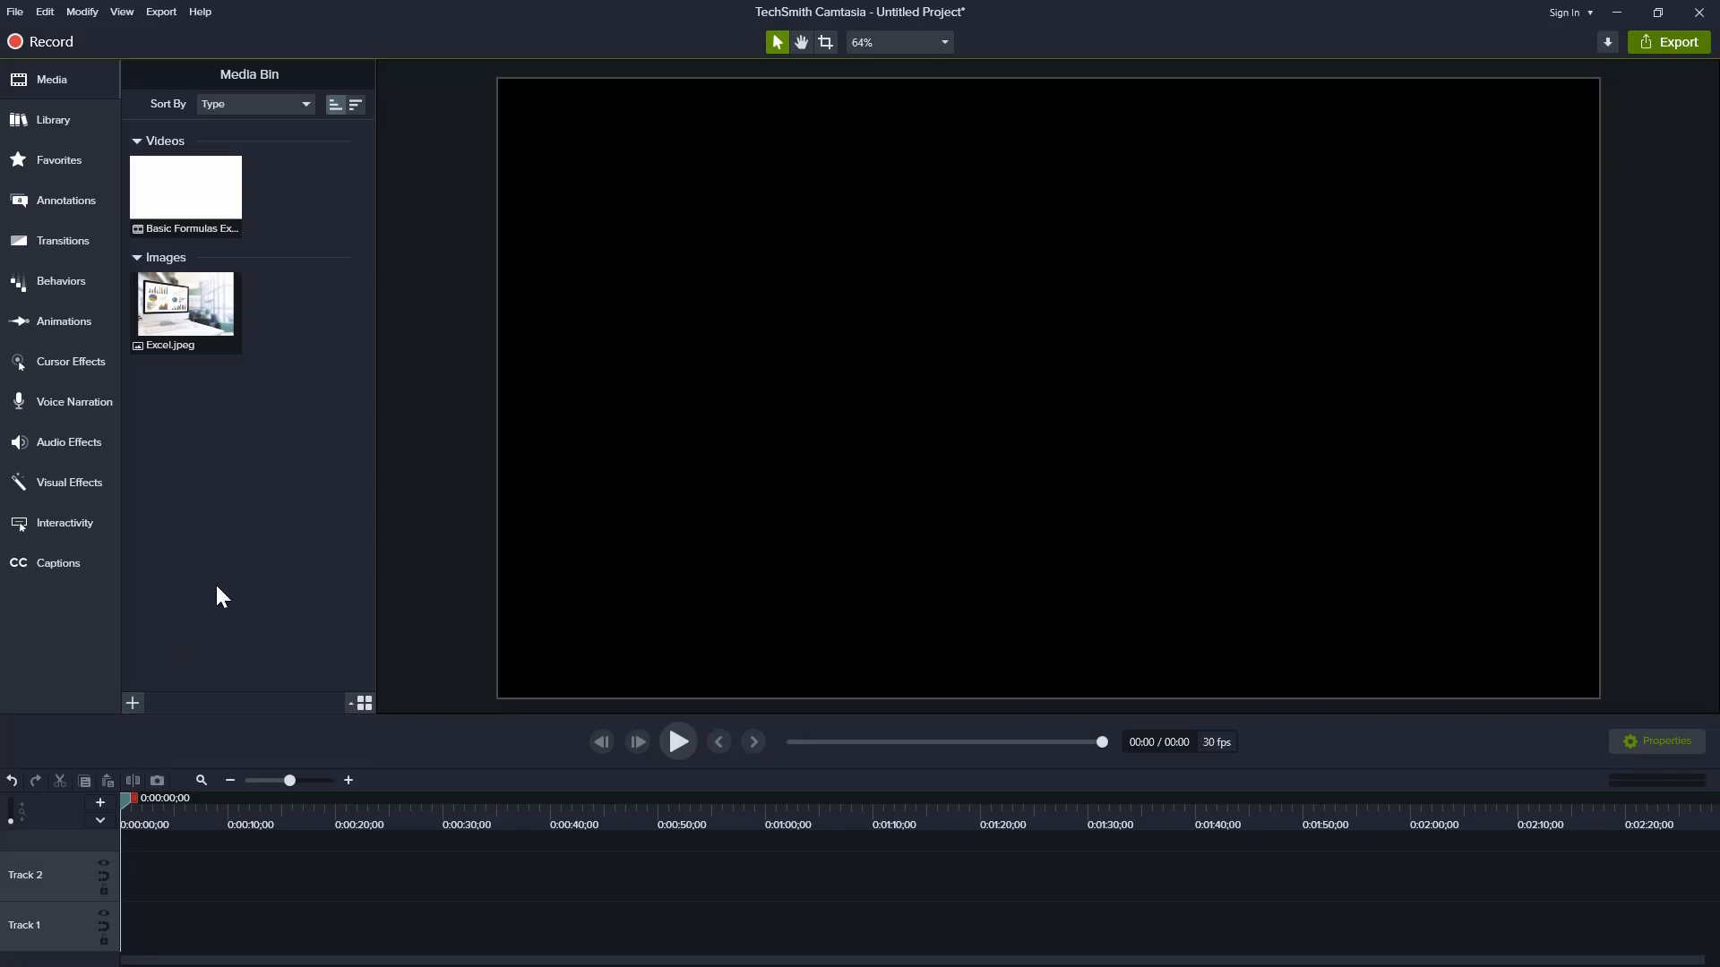
key(ctrl+i)
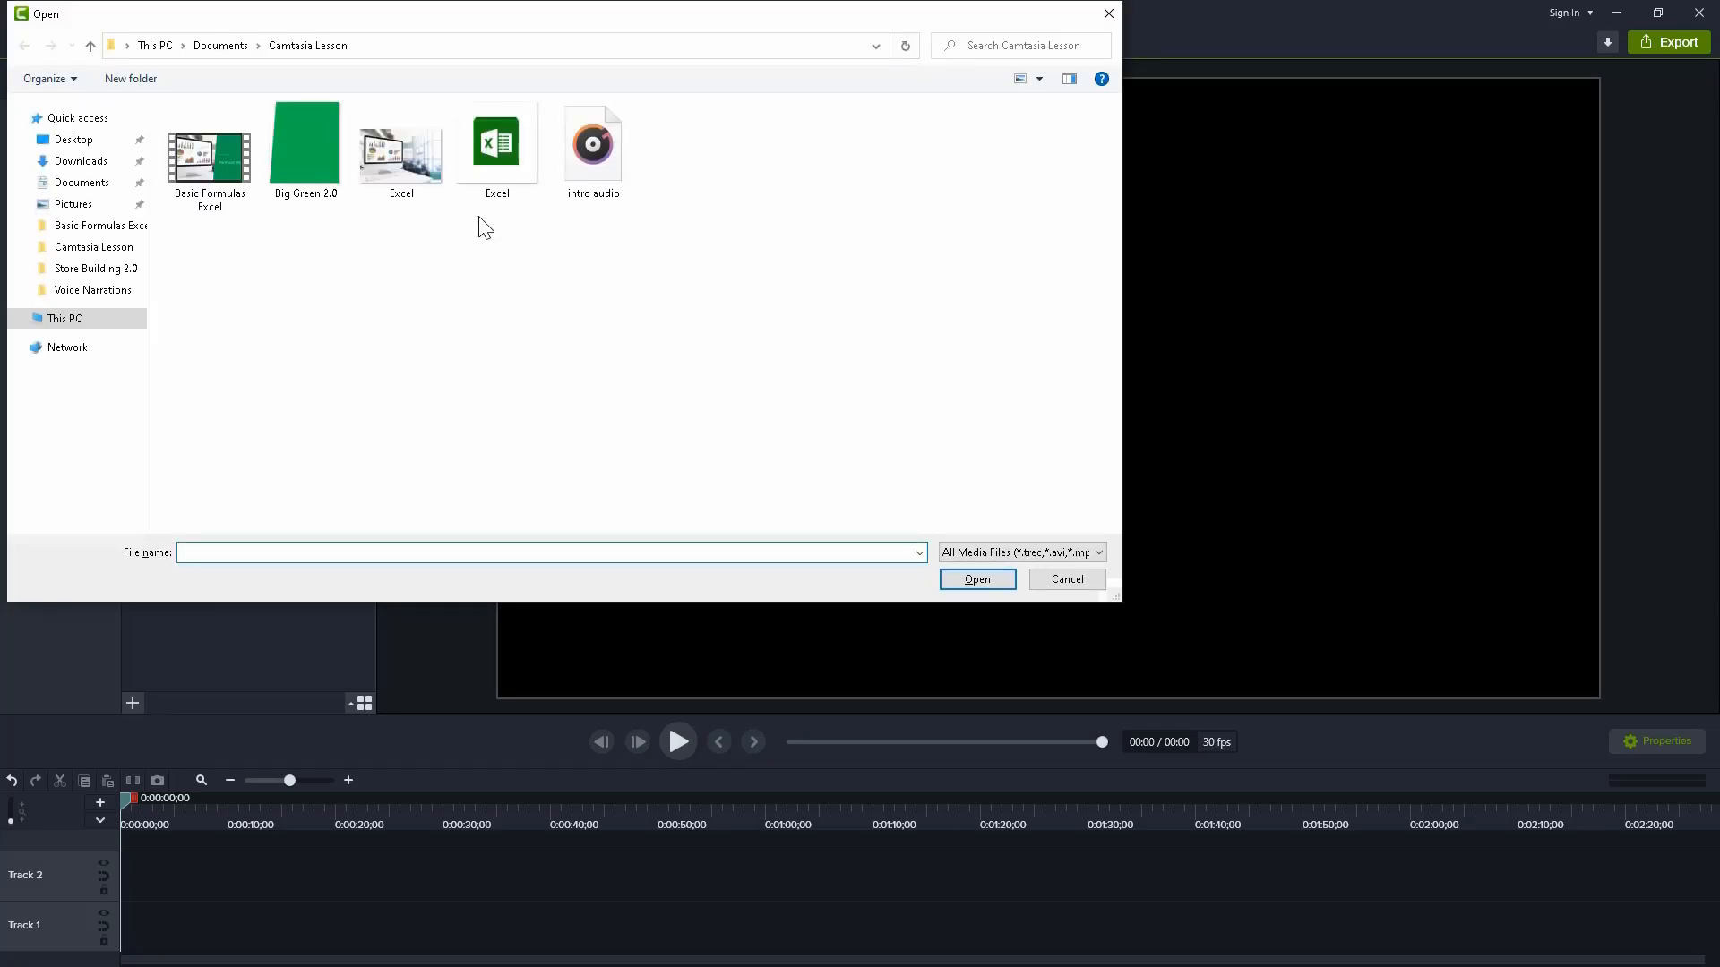
click(492, 173)
click(957, 579)
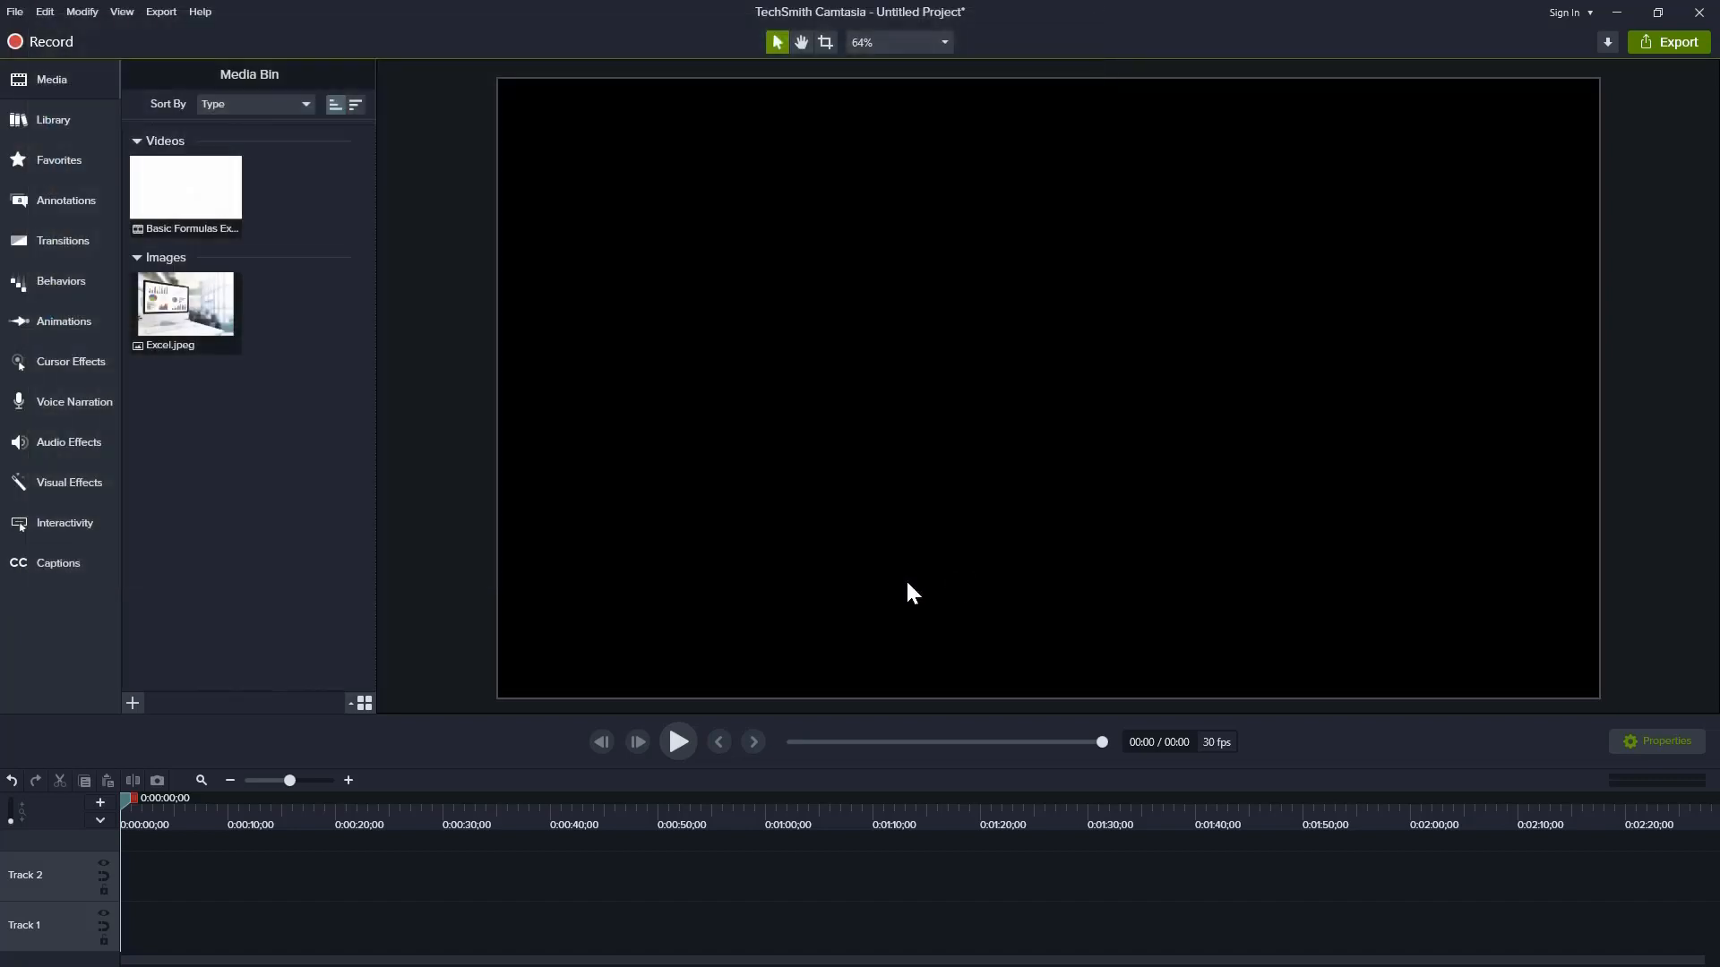
Step: Import the intro audio file from the Camtasia Lesson folder into the Media Bin
click(132, 703)
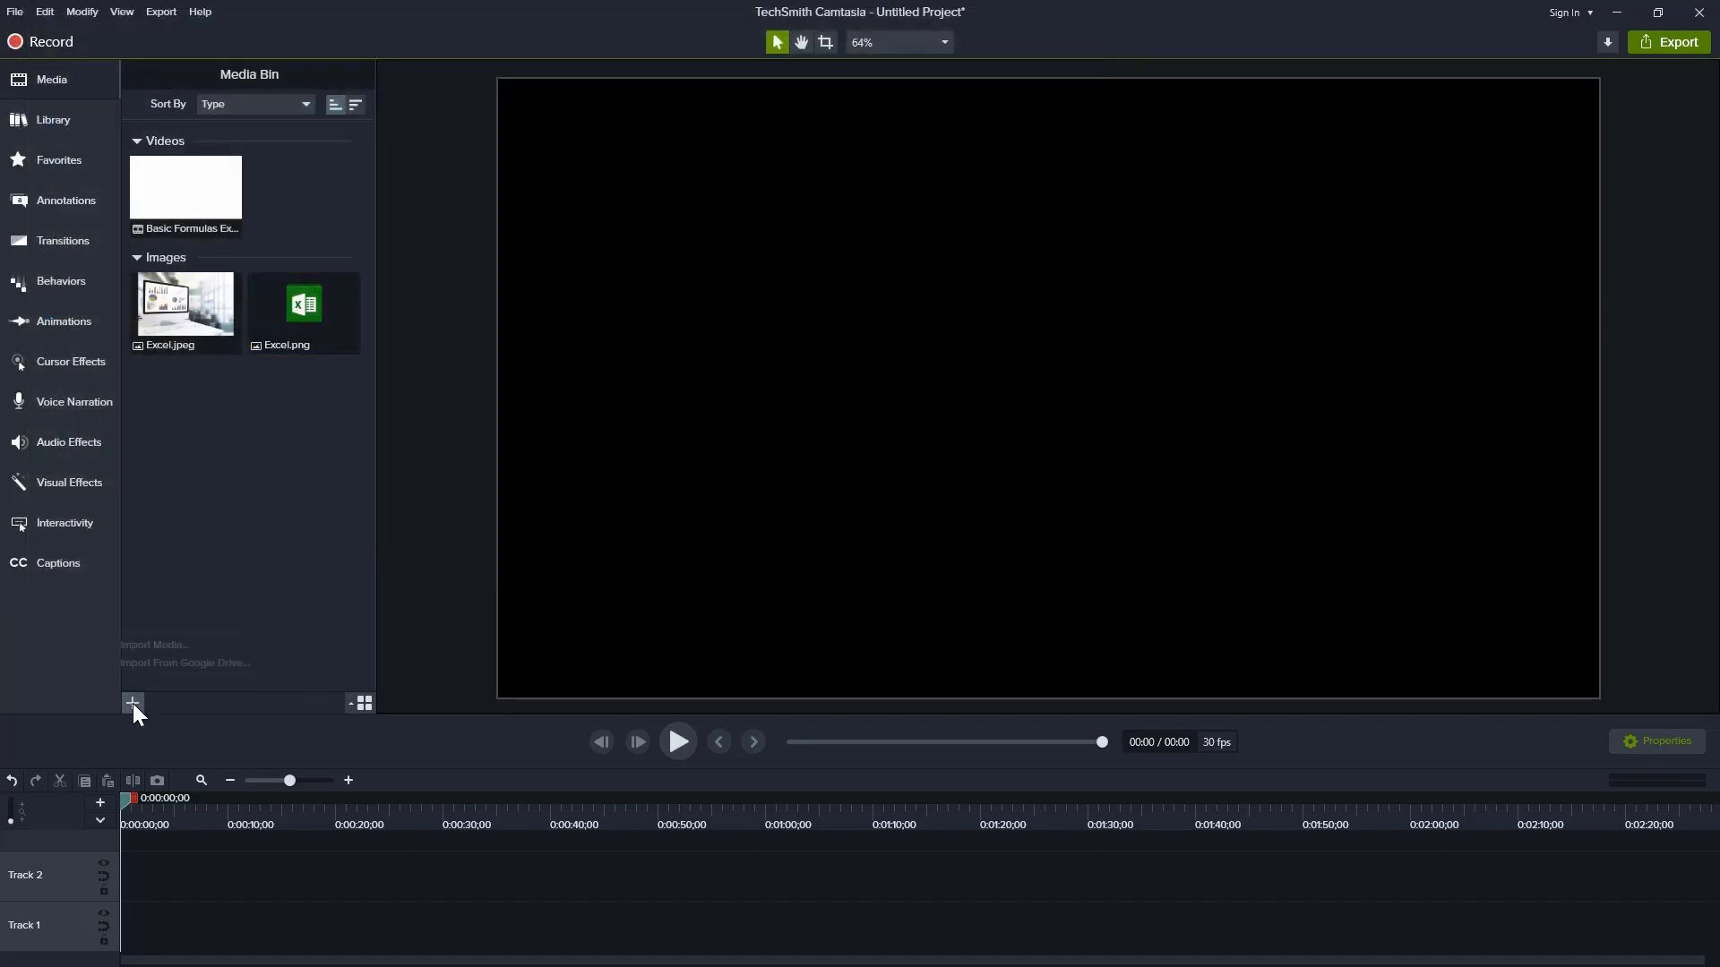
click(198, 649)
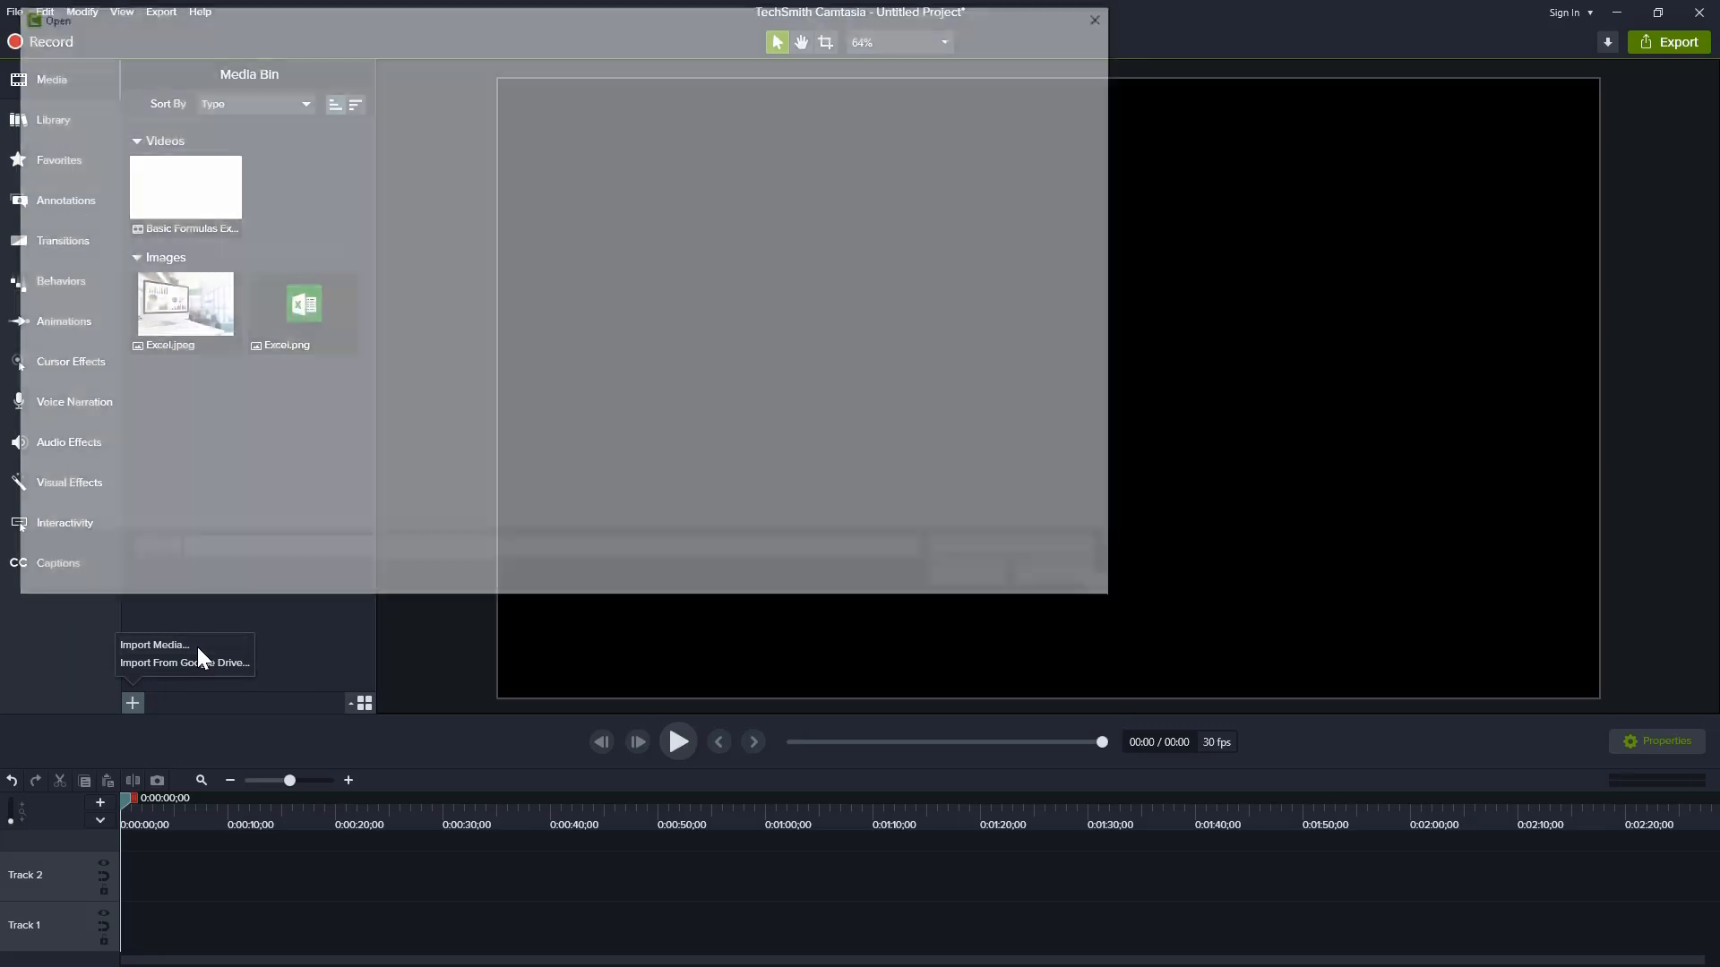
click(604, 178)
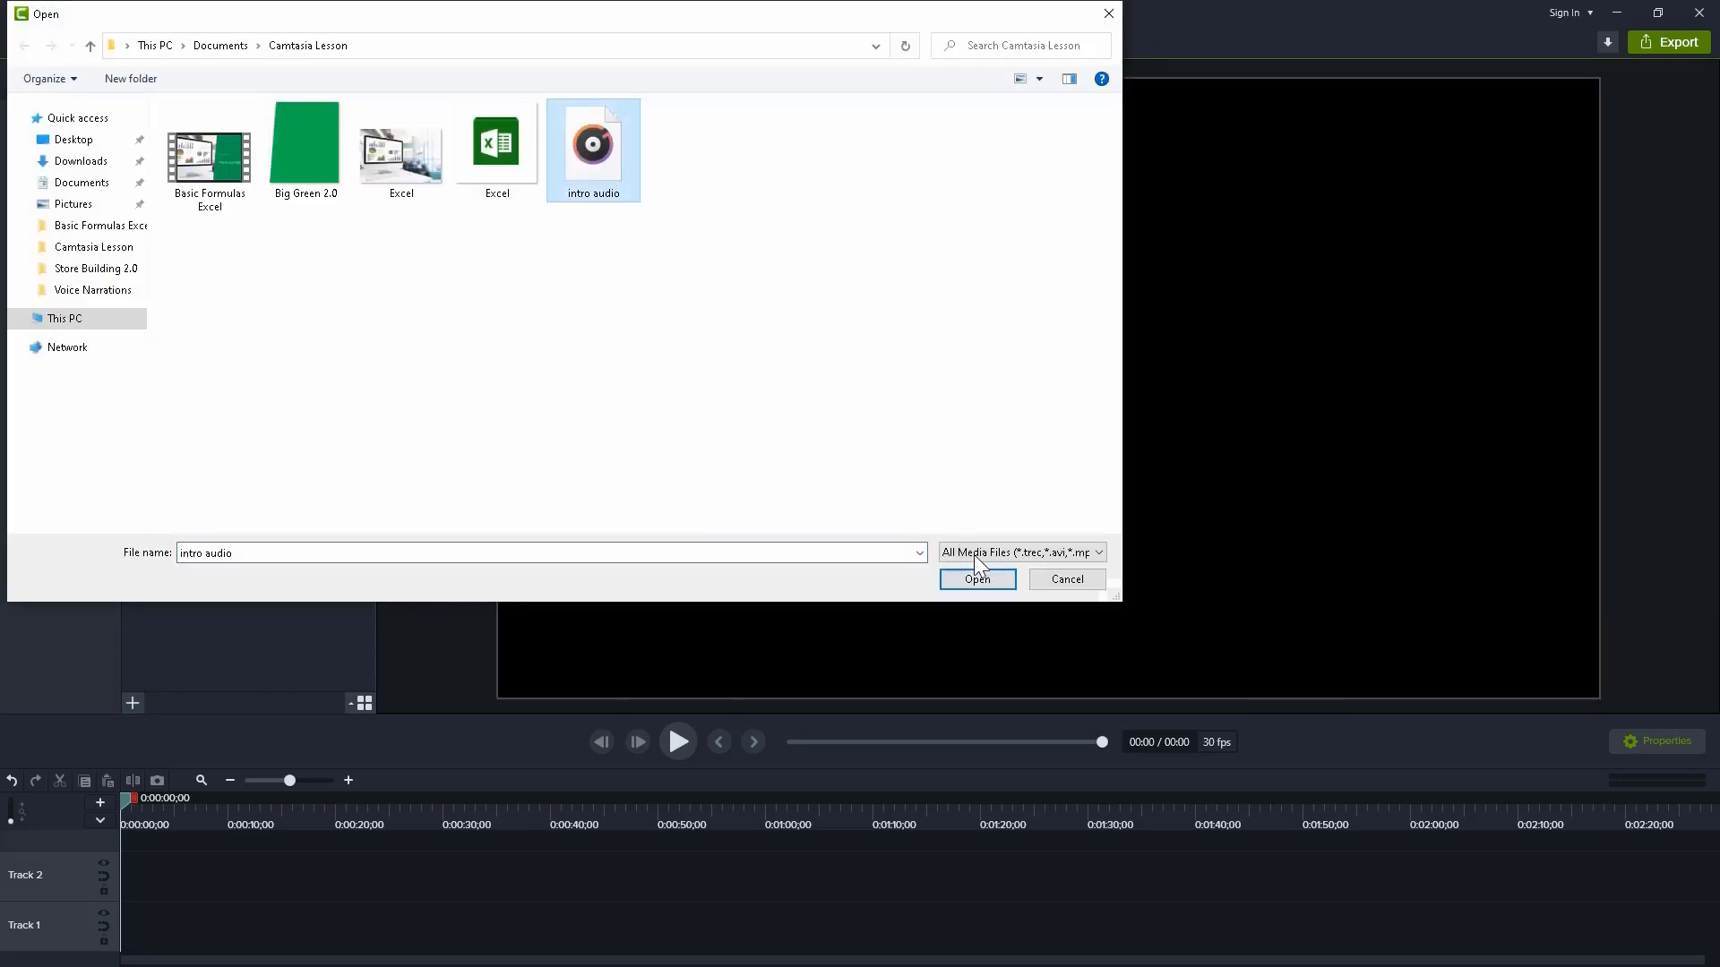
click(986, 577)
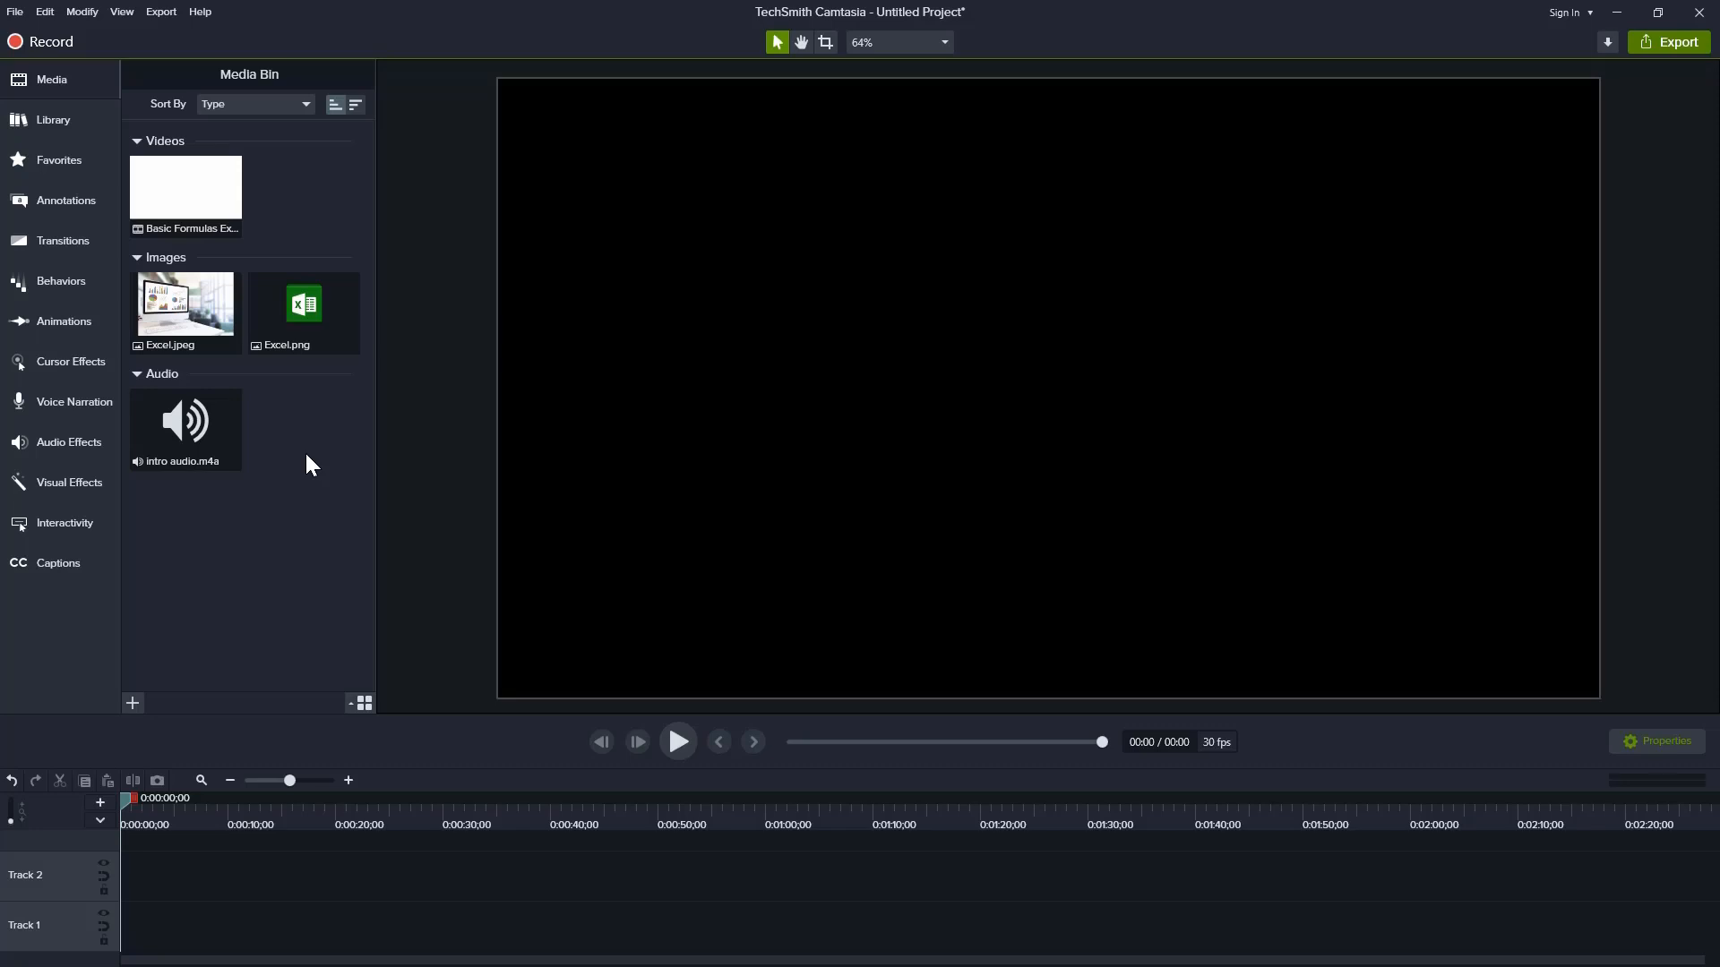
Step: Import the Big Green 2.0 image from the Camtasia Lesson folder into the Media Bin
key(ctrl+i)
click(313, 192)
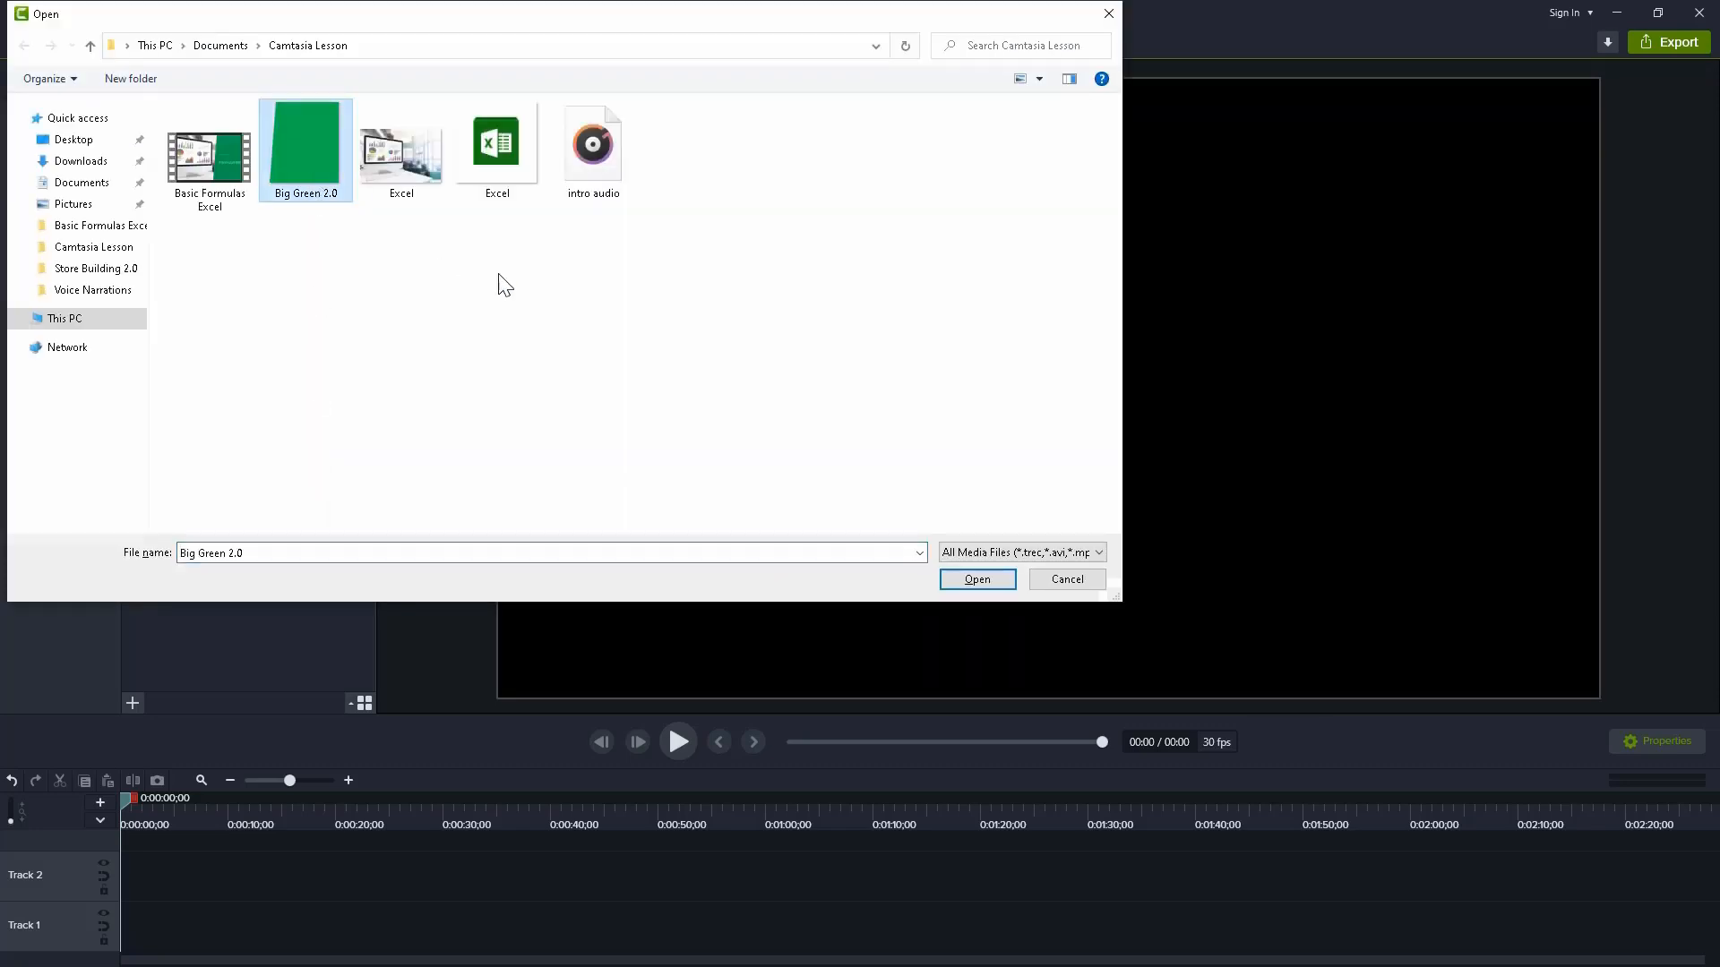
click(978, 579)
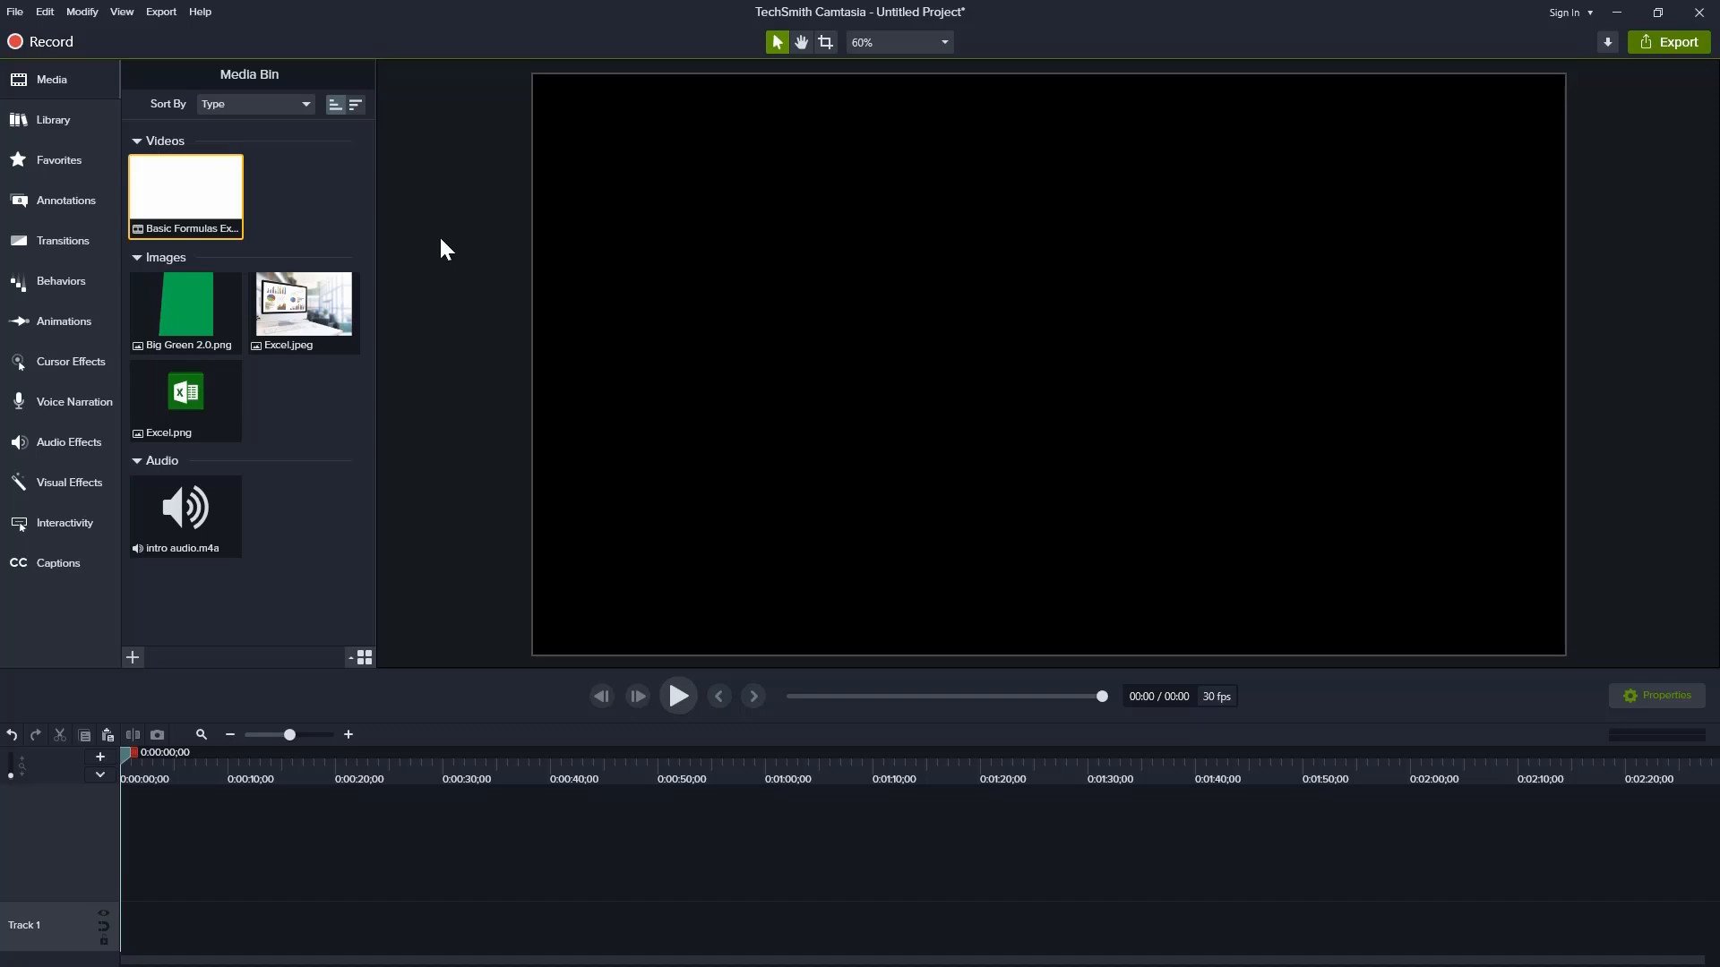
Step: Place the Basic Formulas Excel video at the start of Track 1 and add a second track above it
drag(199, 189, 110, 952)
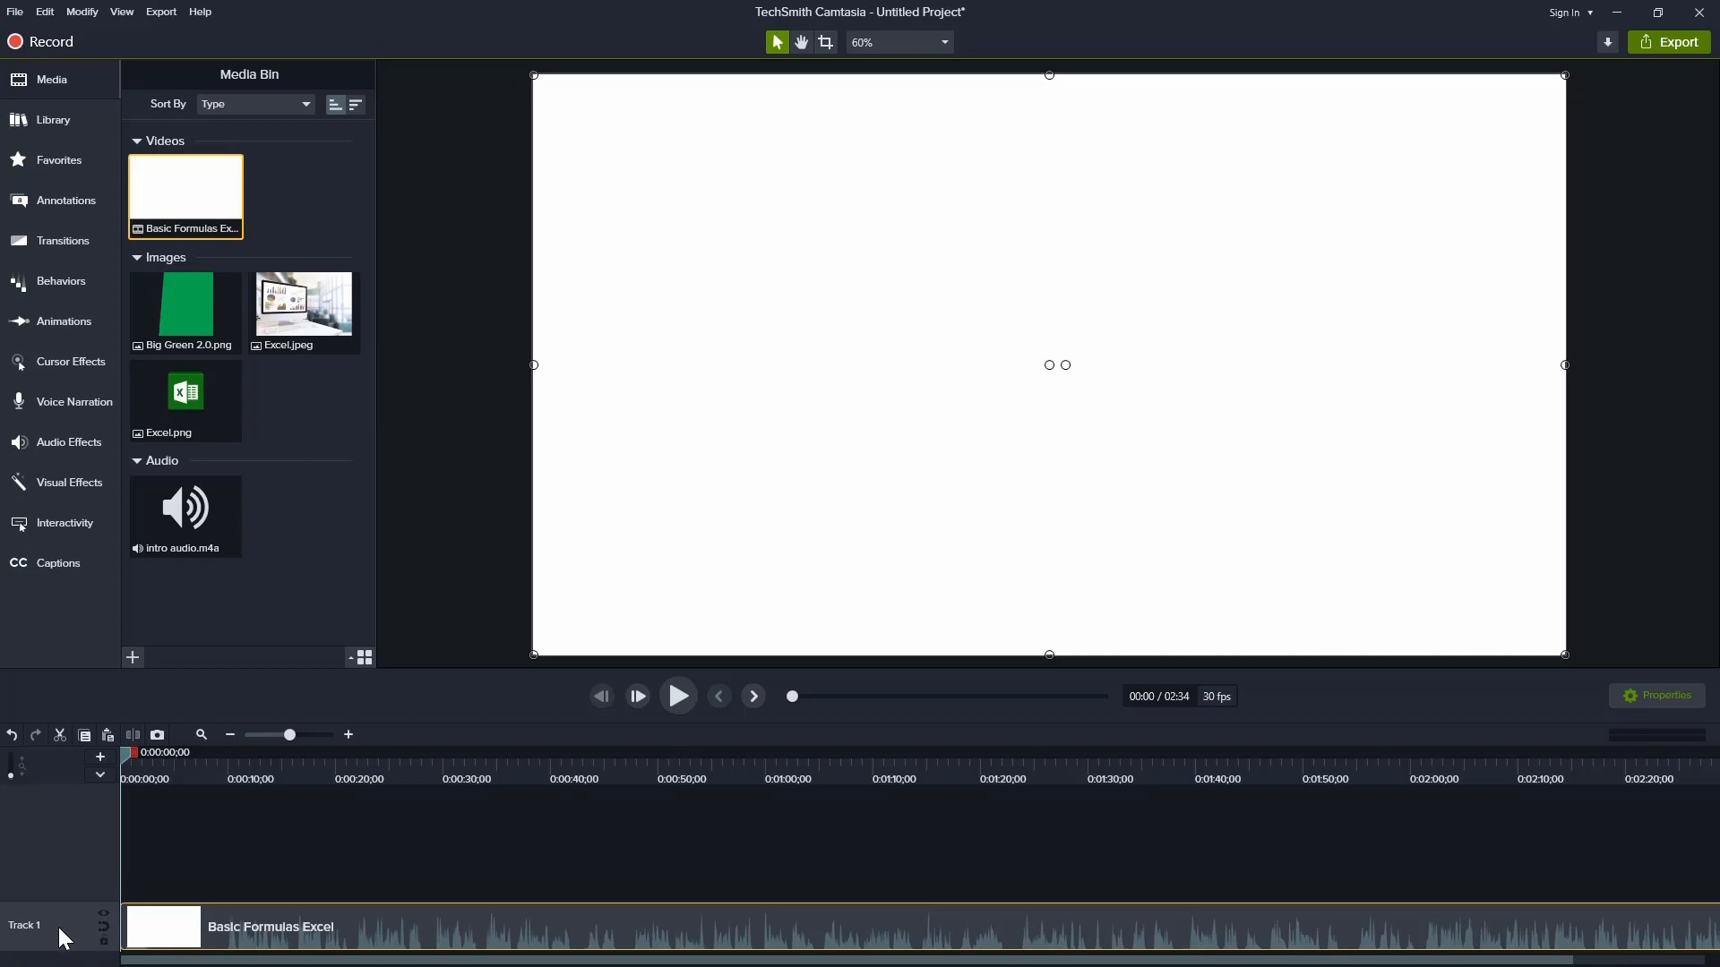
click(101, 758)
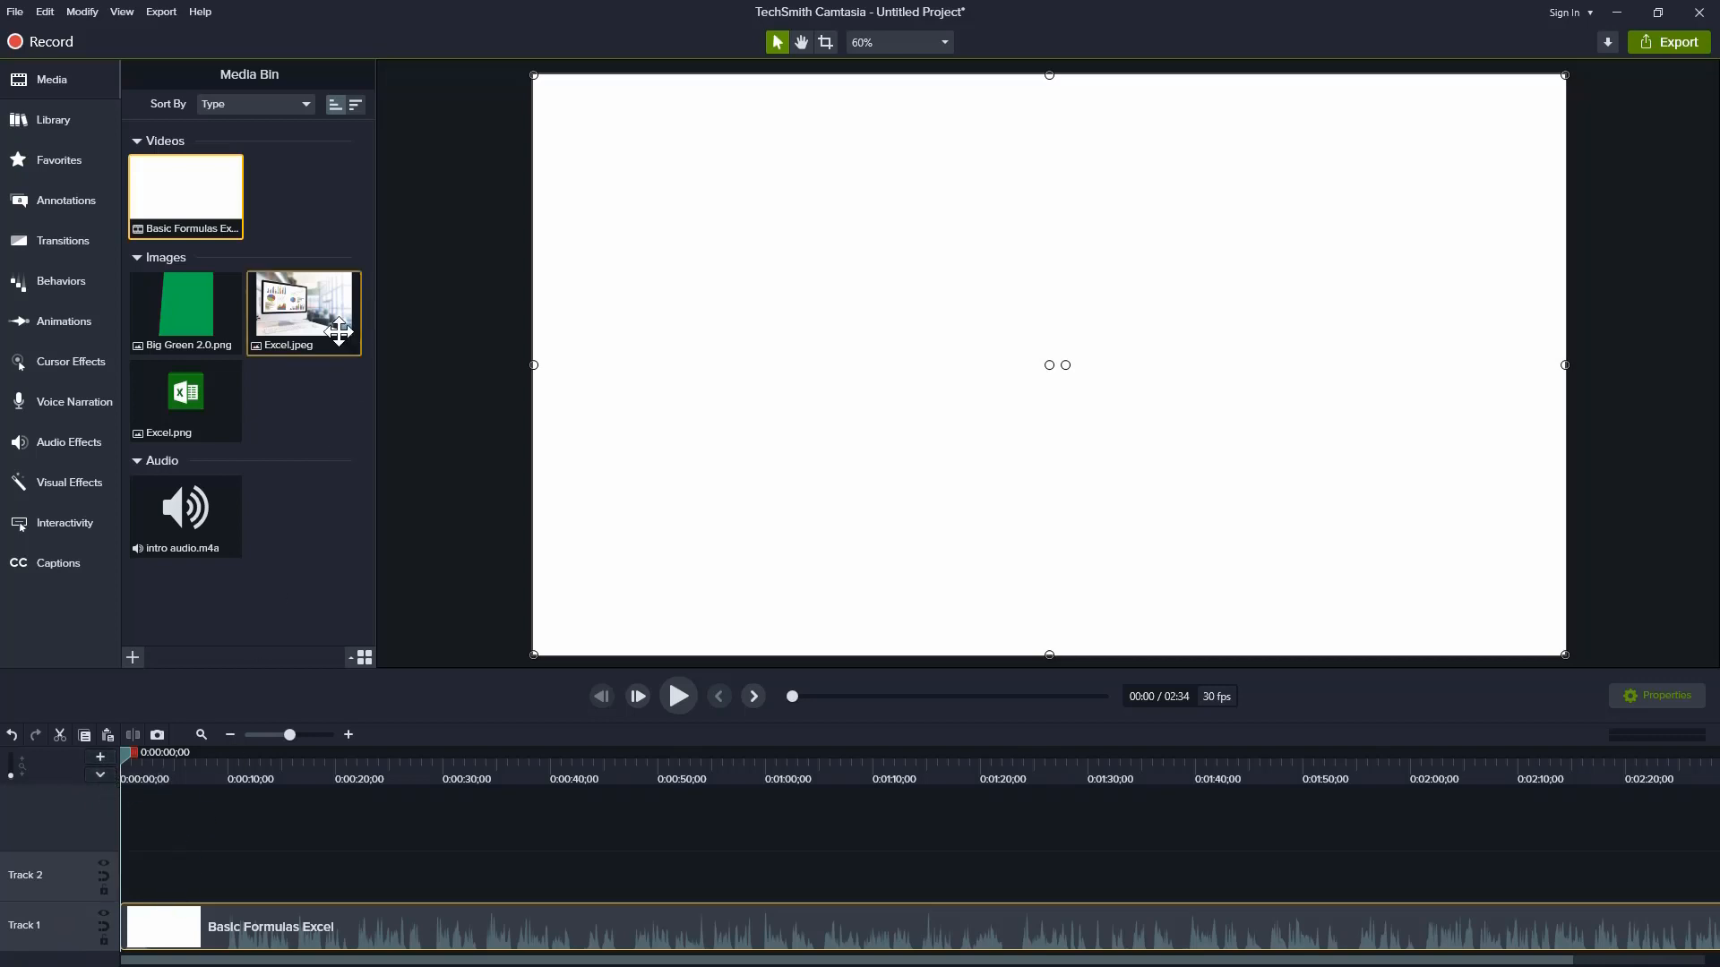
Step: Place Excel.jpeg at the start of Track 2, preview the opening seconds, and return the playhead to the beginning
drag(336, 334, 115, 867)
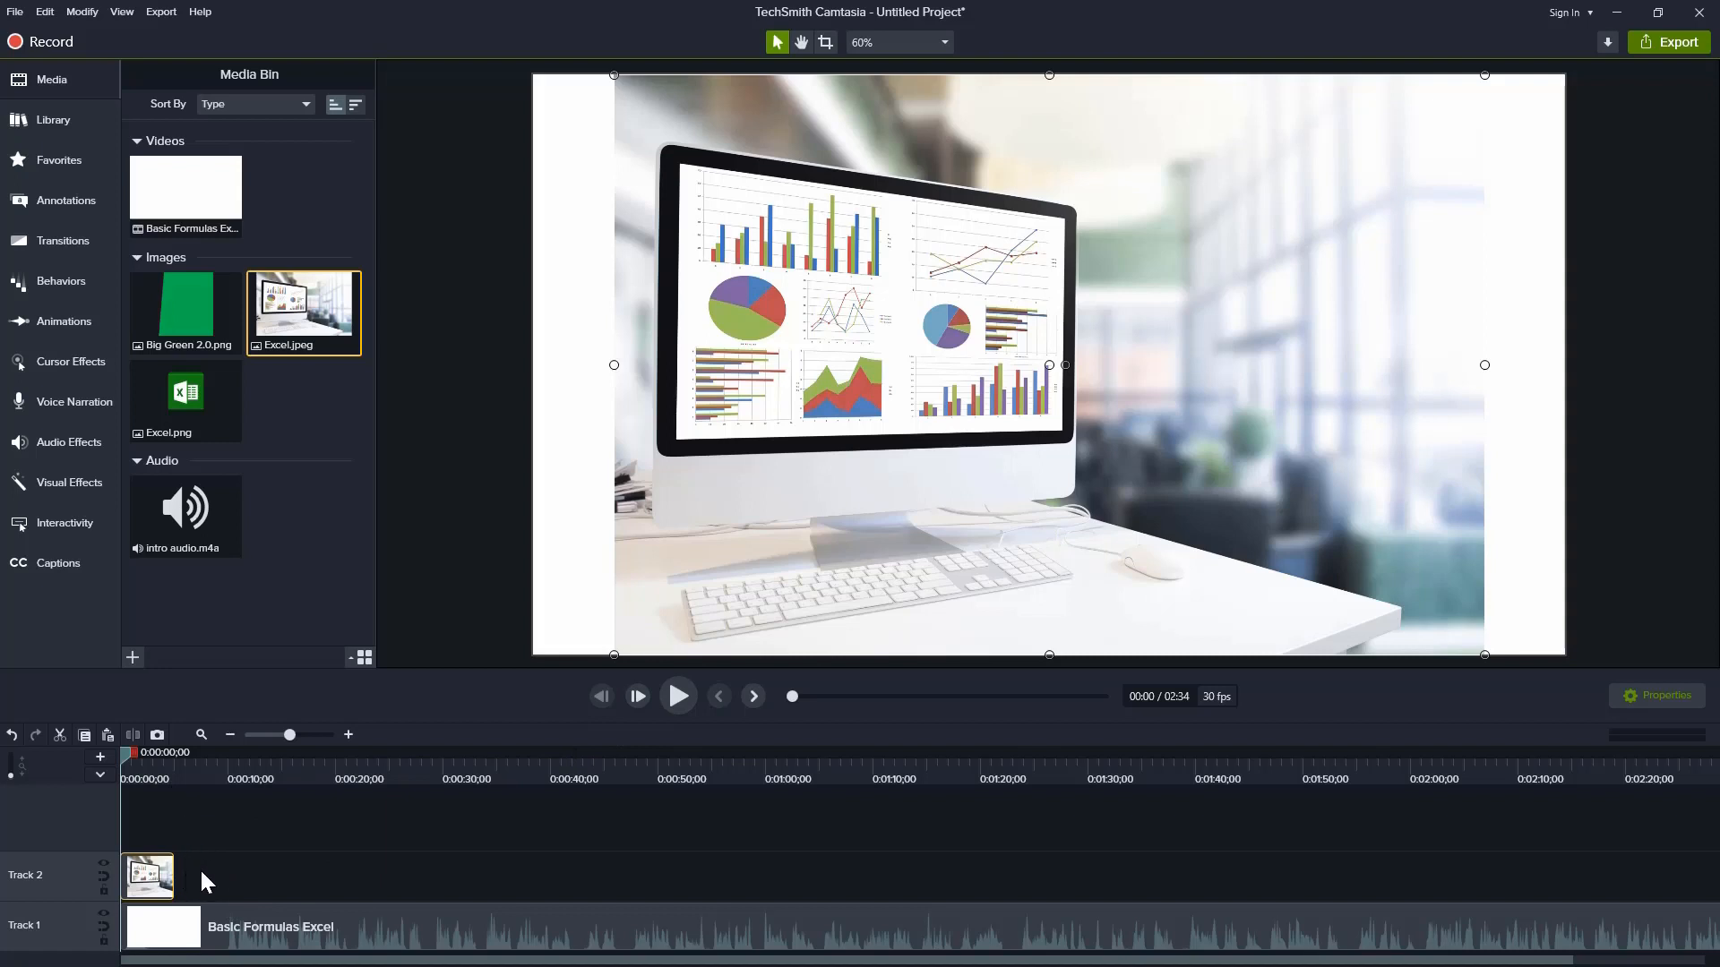
click(685, 696)
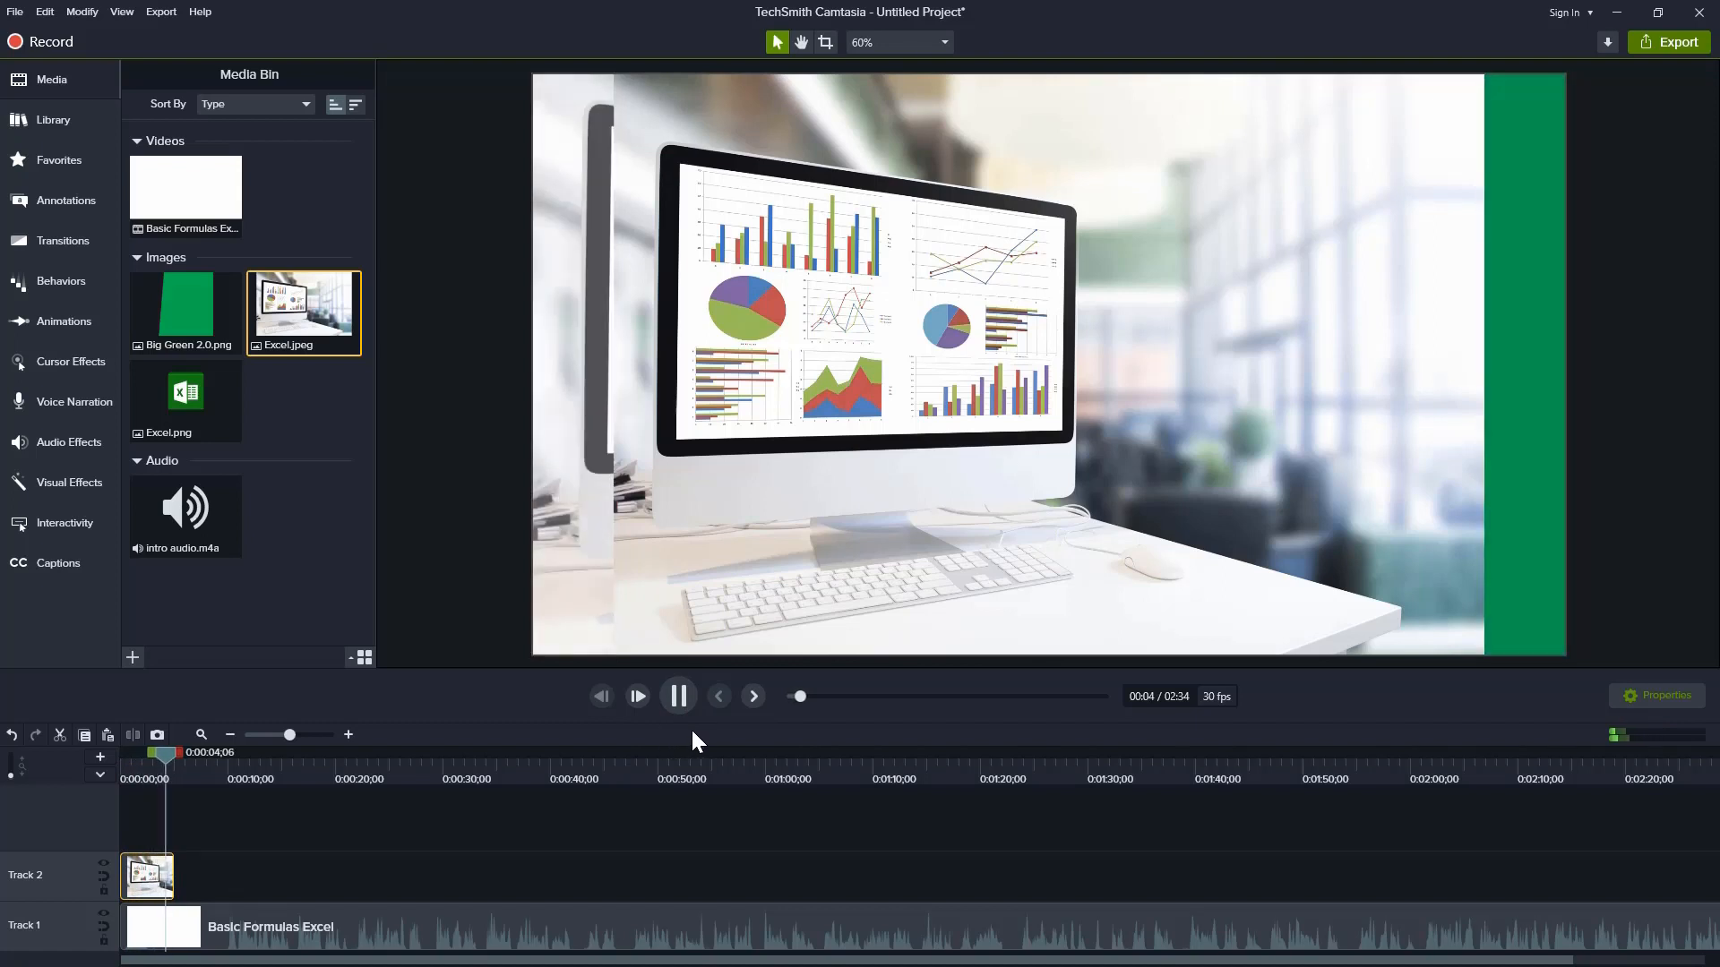
click(689, 701)
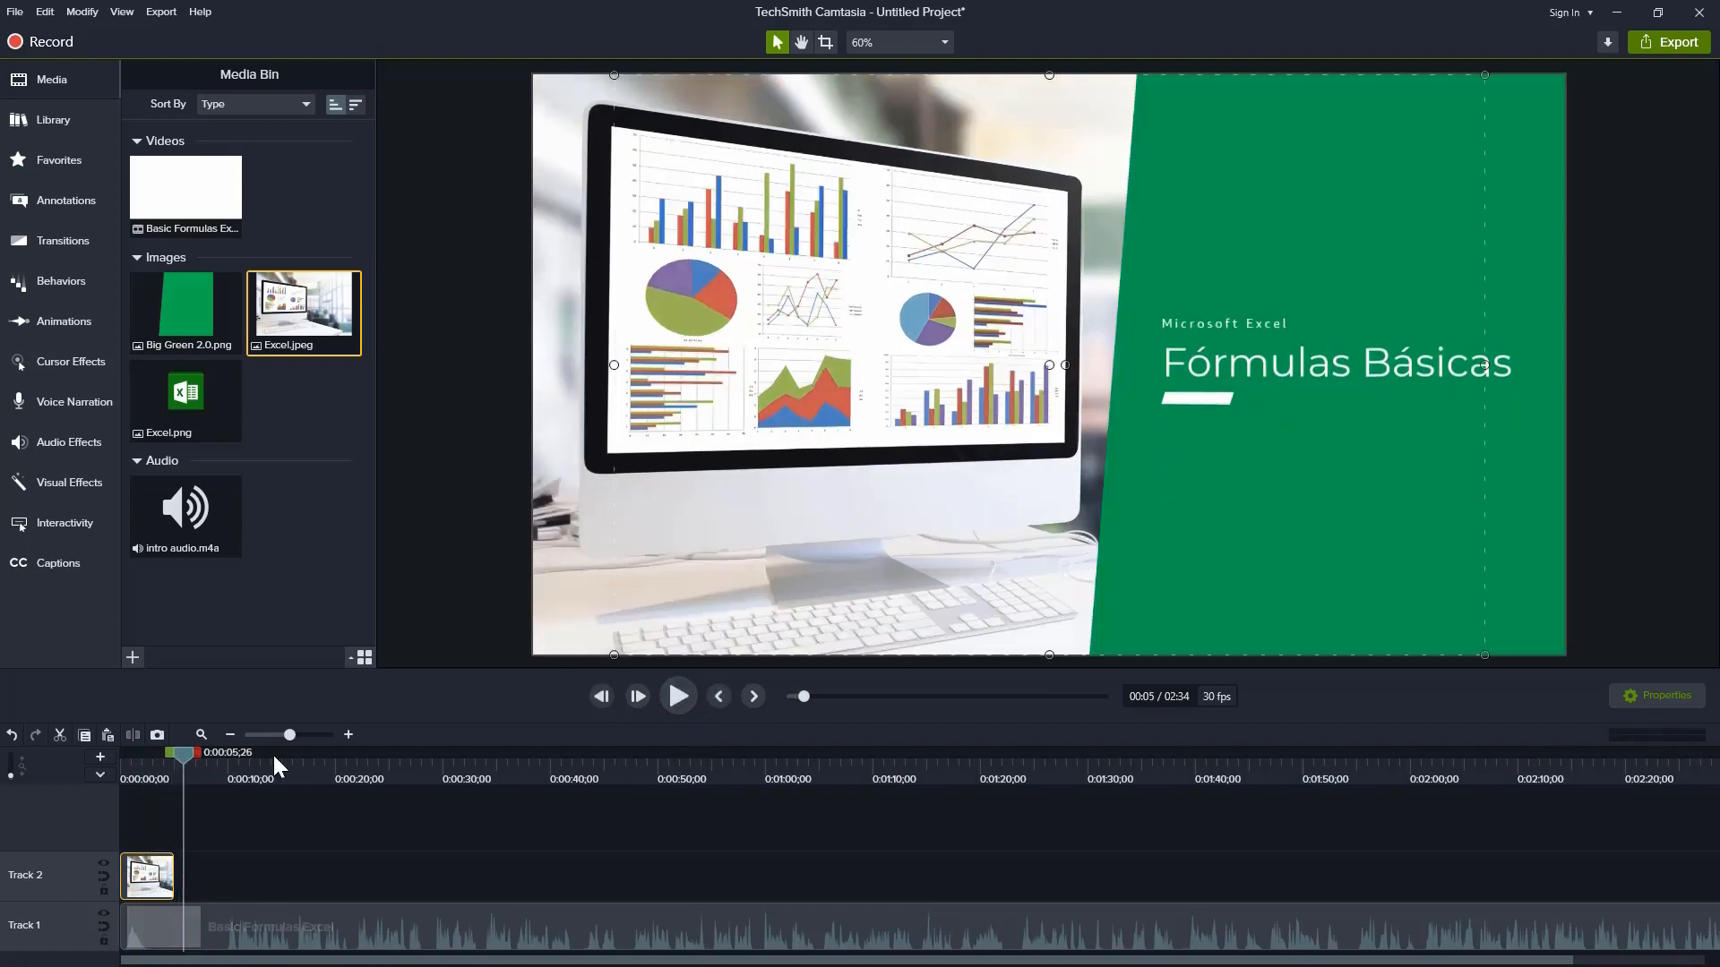
drag(175, 758, 106, 759)
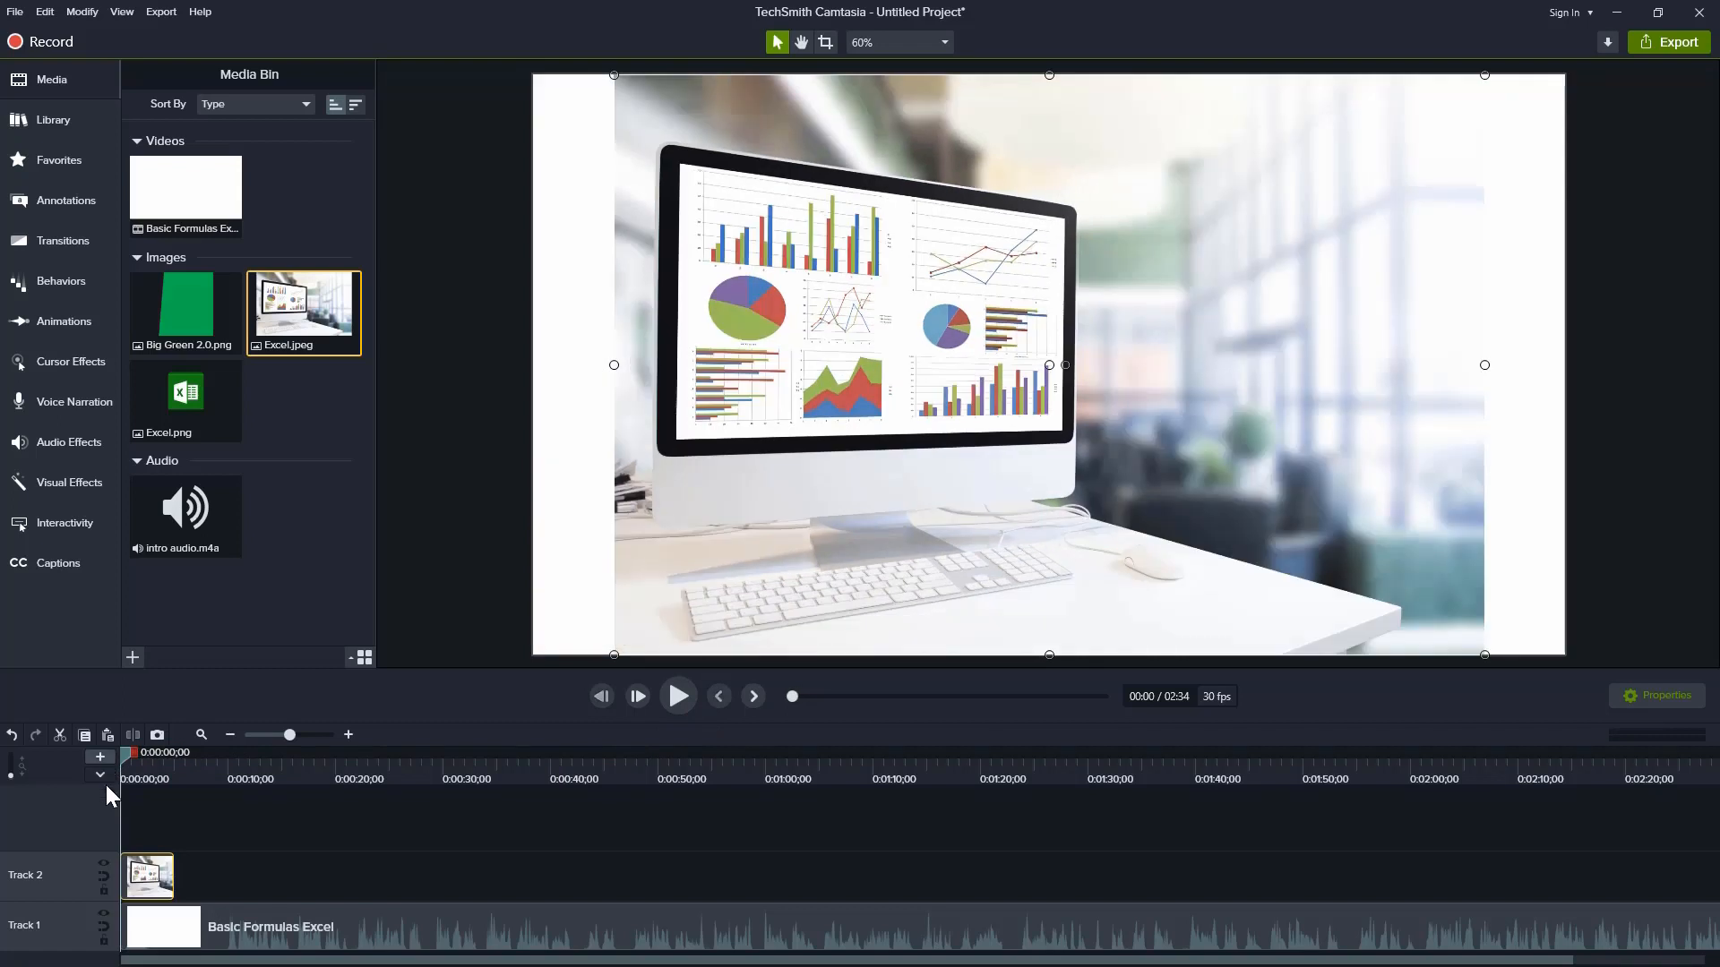
Step: Place Excel.png followed by Big Green 2.0.png on a new Track 3, and add intro audio.m4a after the image on Track 2
click(100, 758)
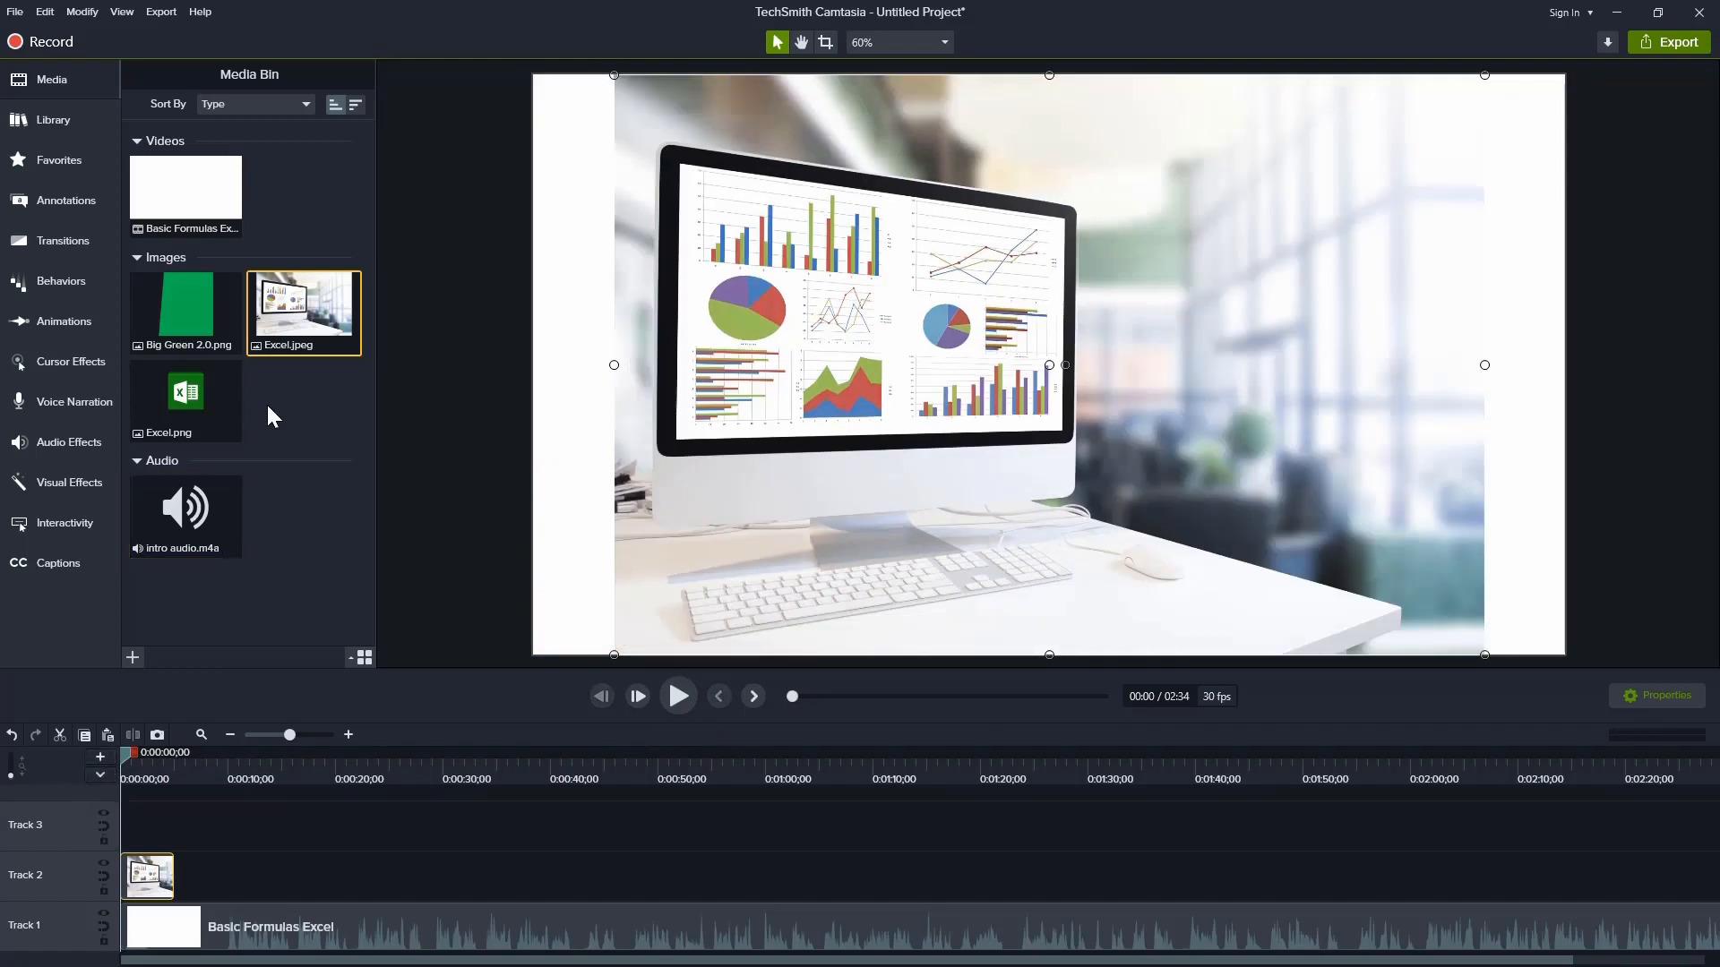
drag(186, 396, 120, 824)
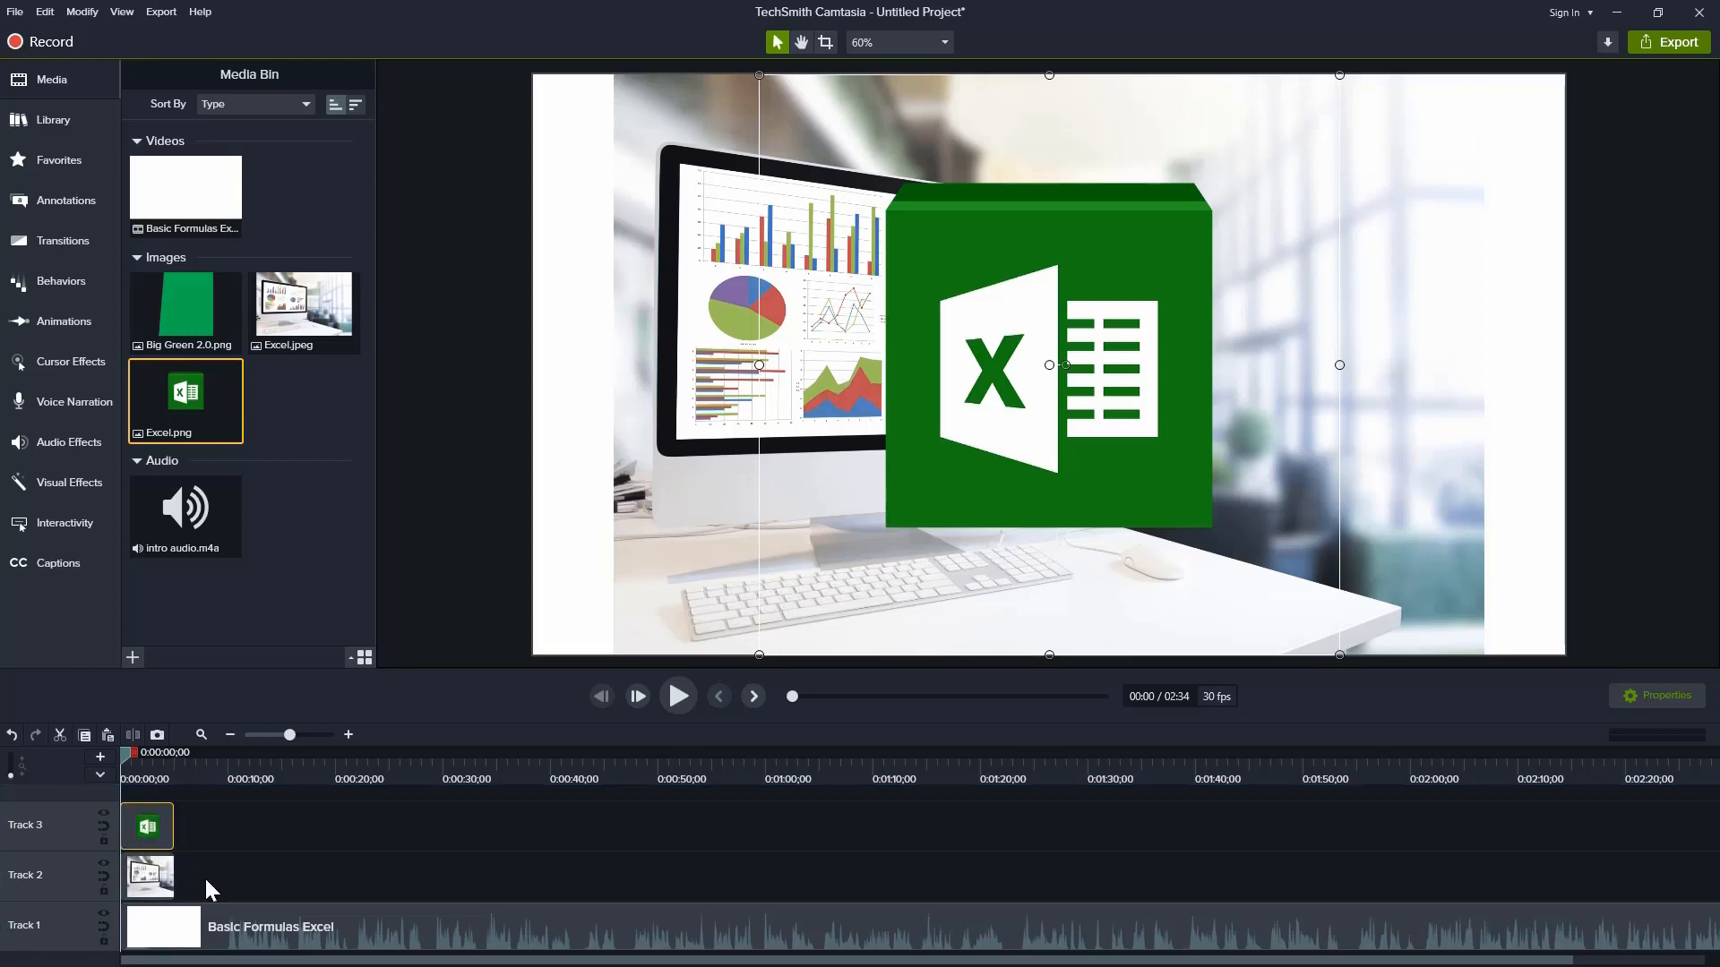
drag(219, 499, 171, 882)
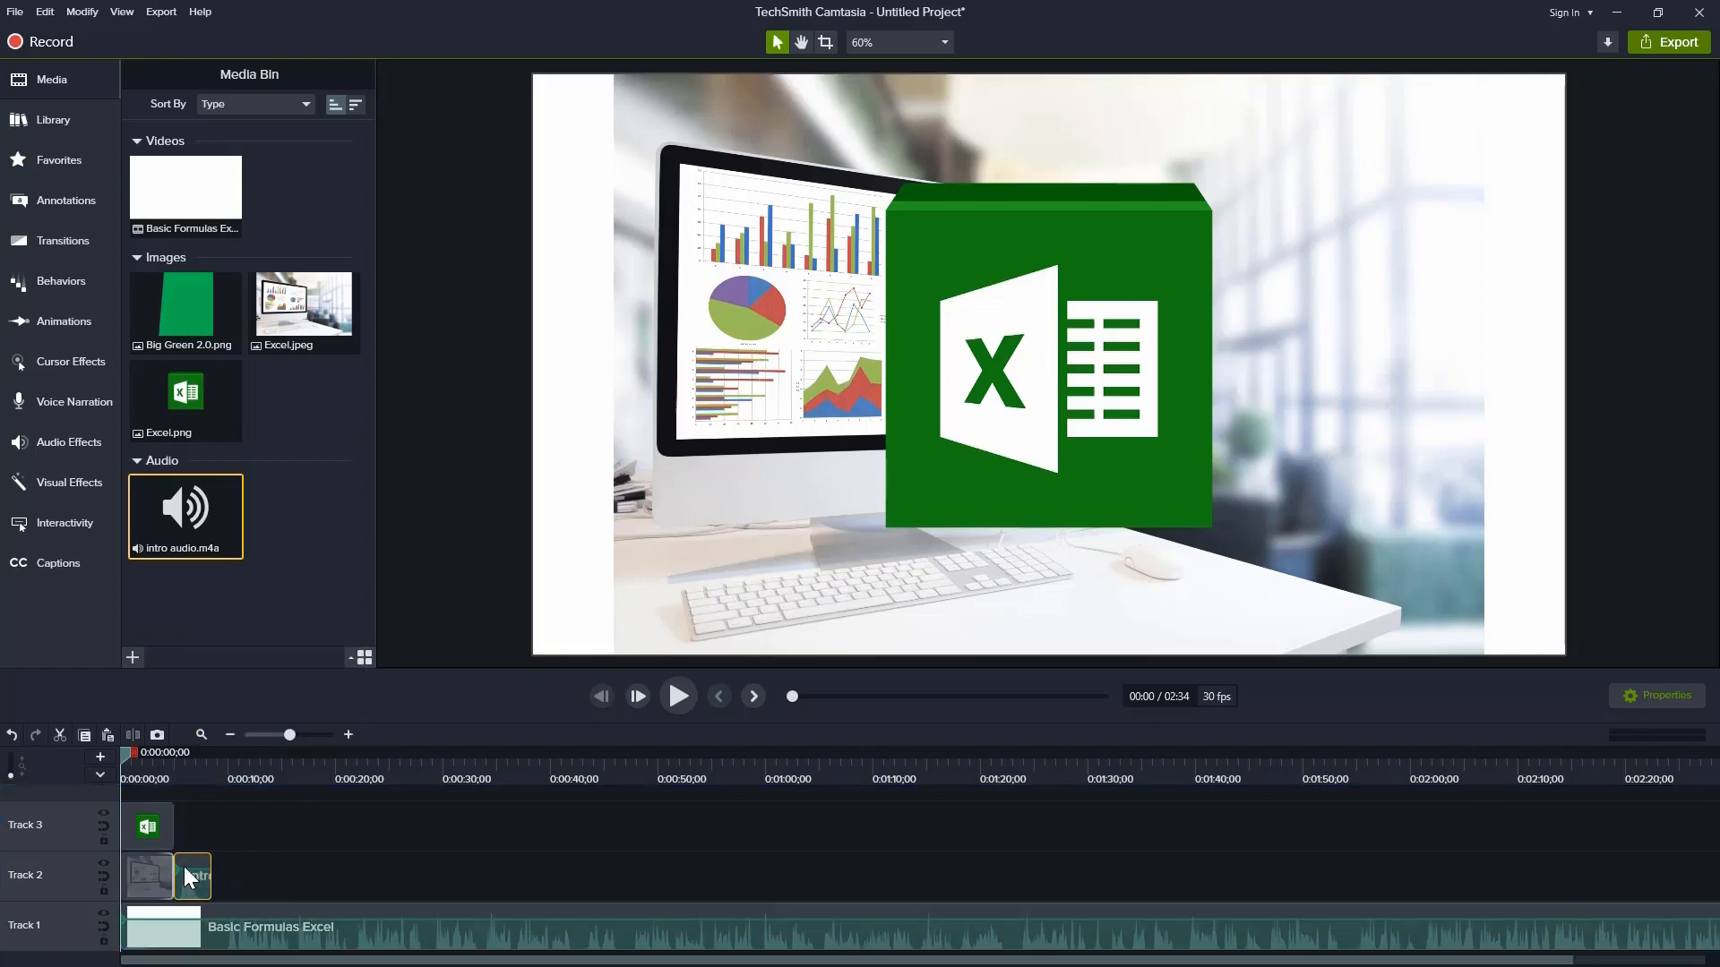
click(213, 334)
drag(212, 334, 174, 820)
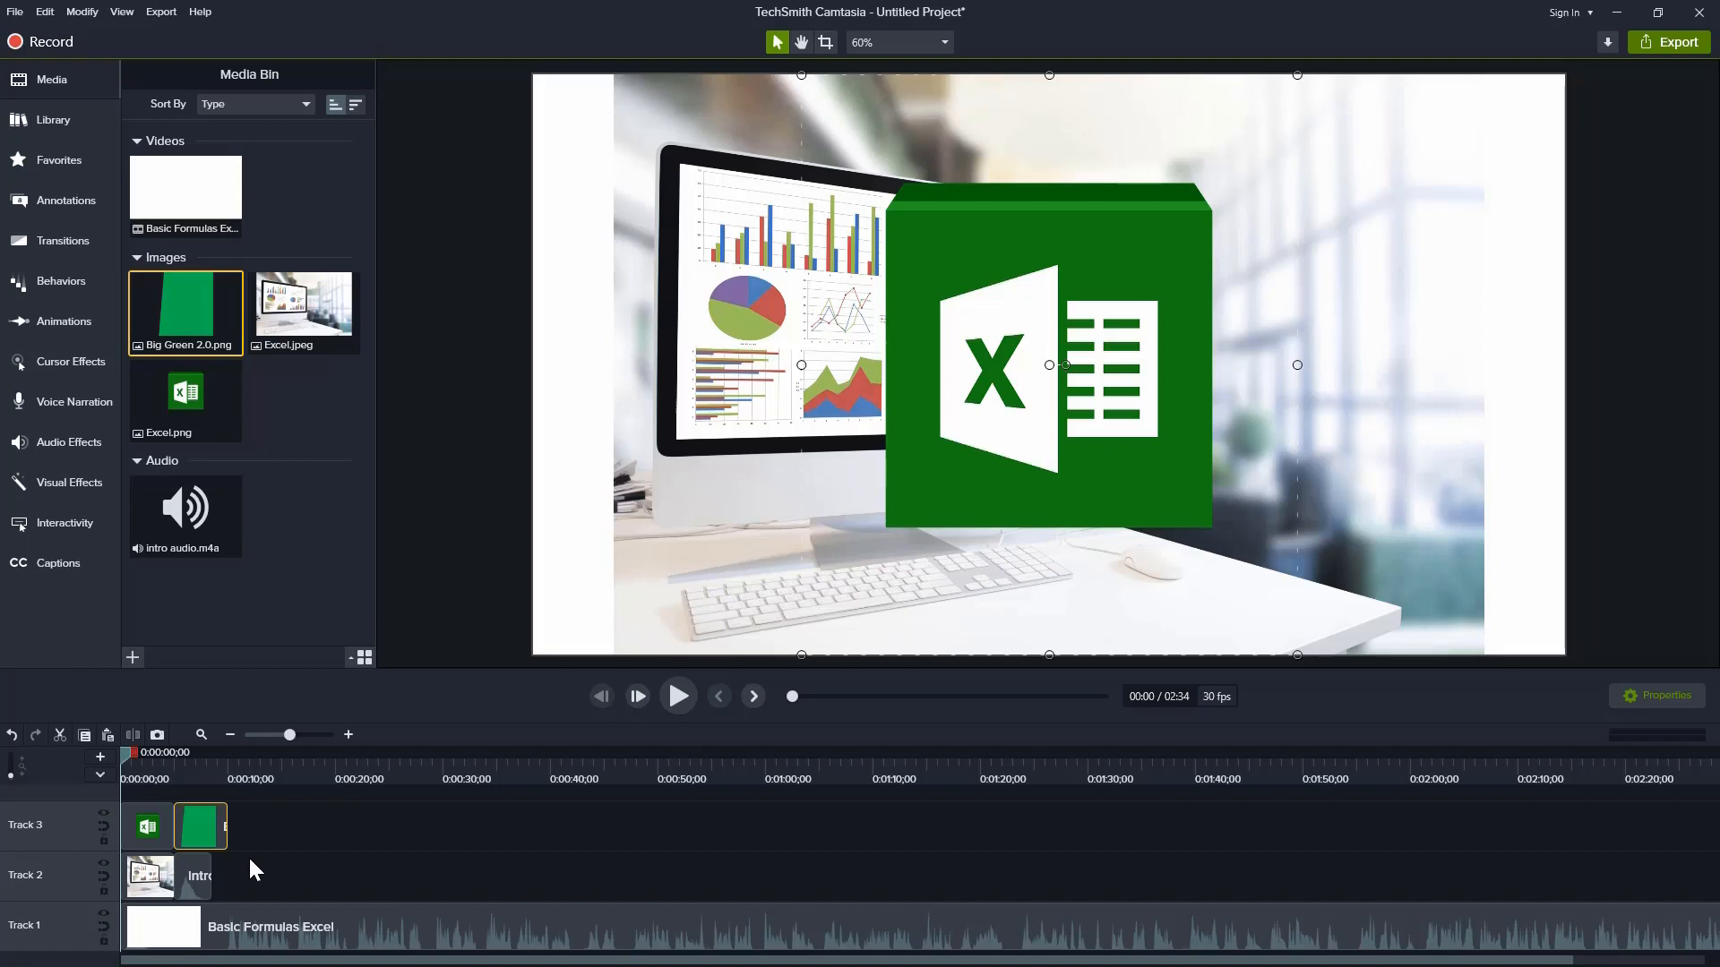
Step: Delete the Big Green 2.0 and Excel logo clips from Track 3
right_click(202, 815)
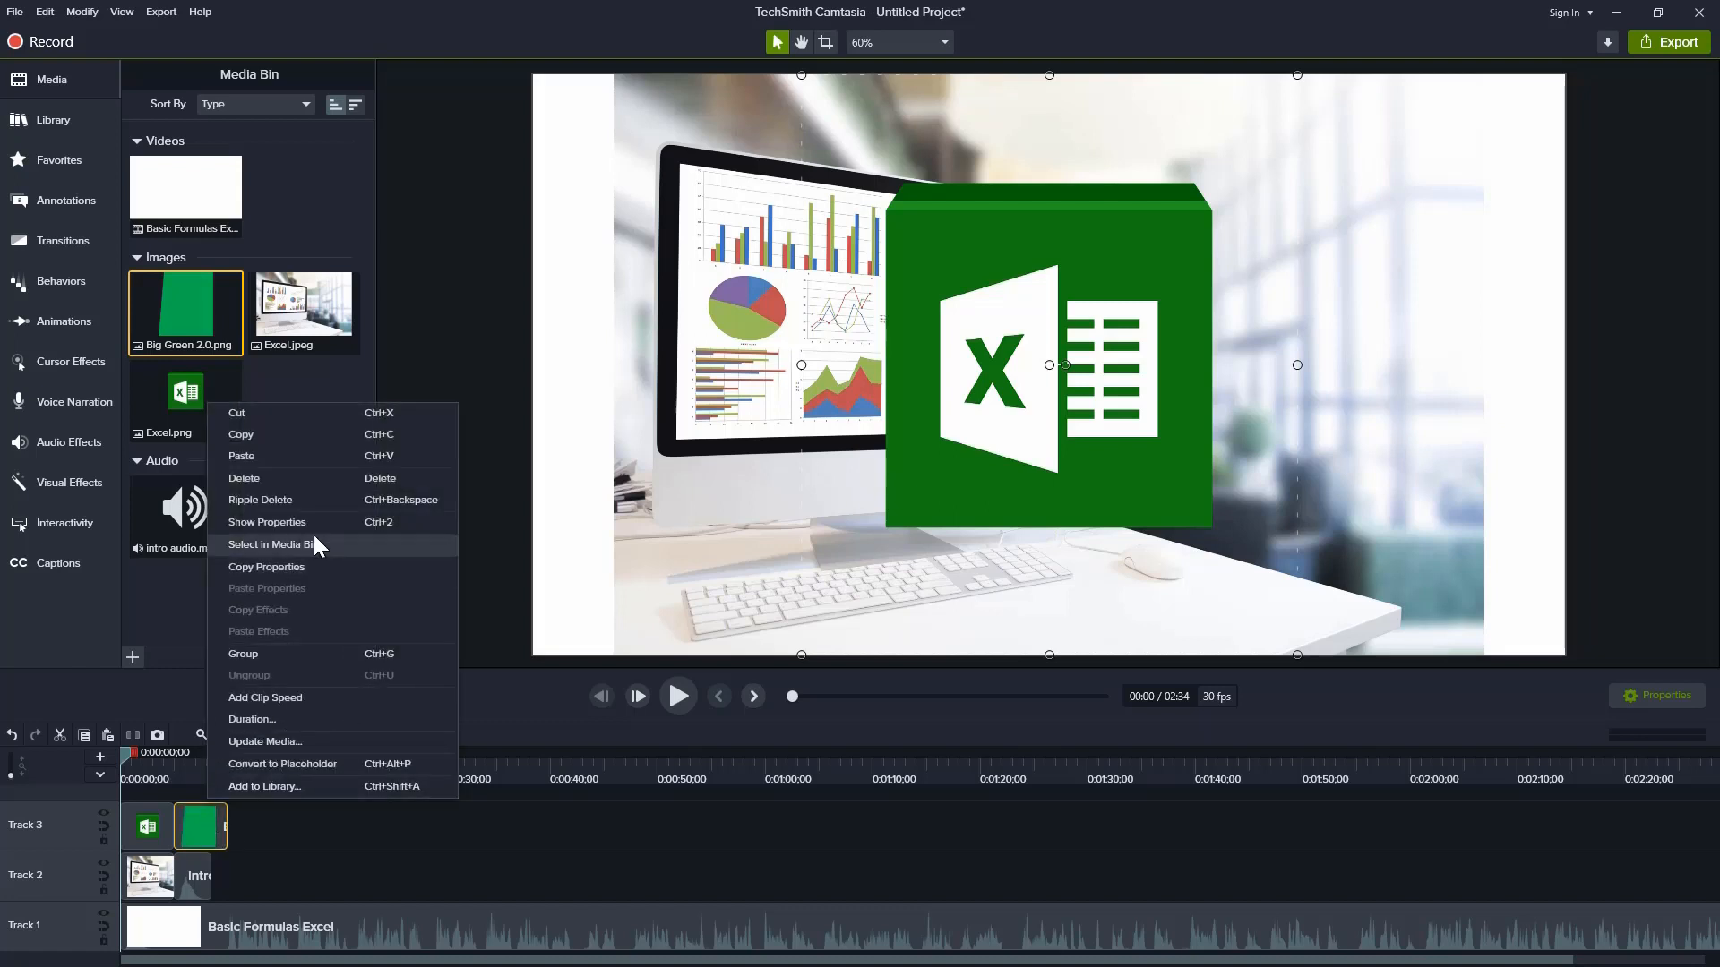
click(302, 480)
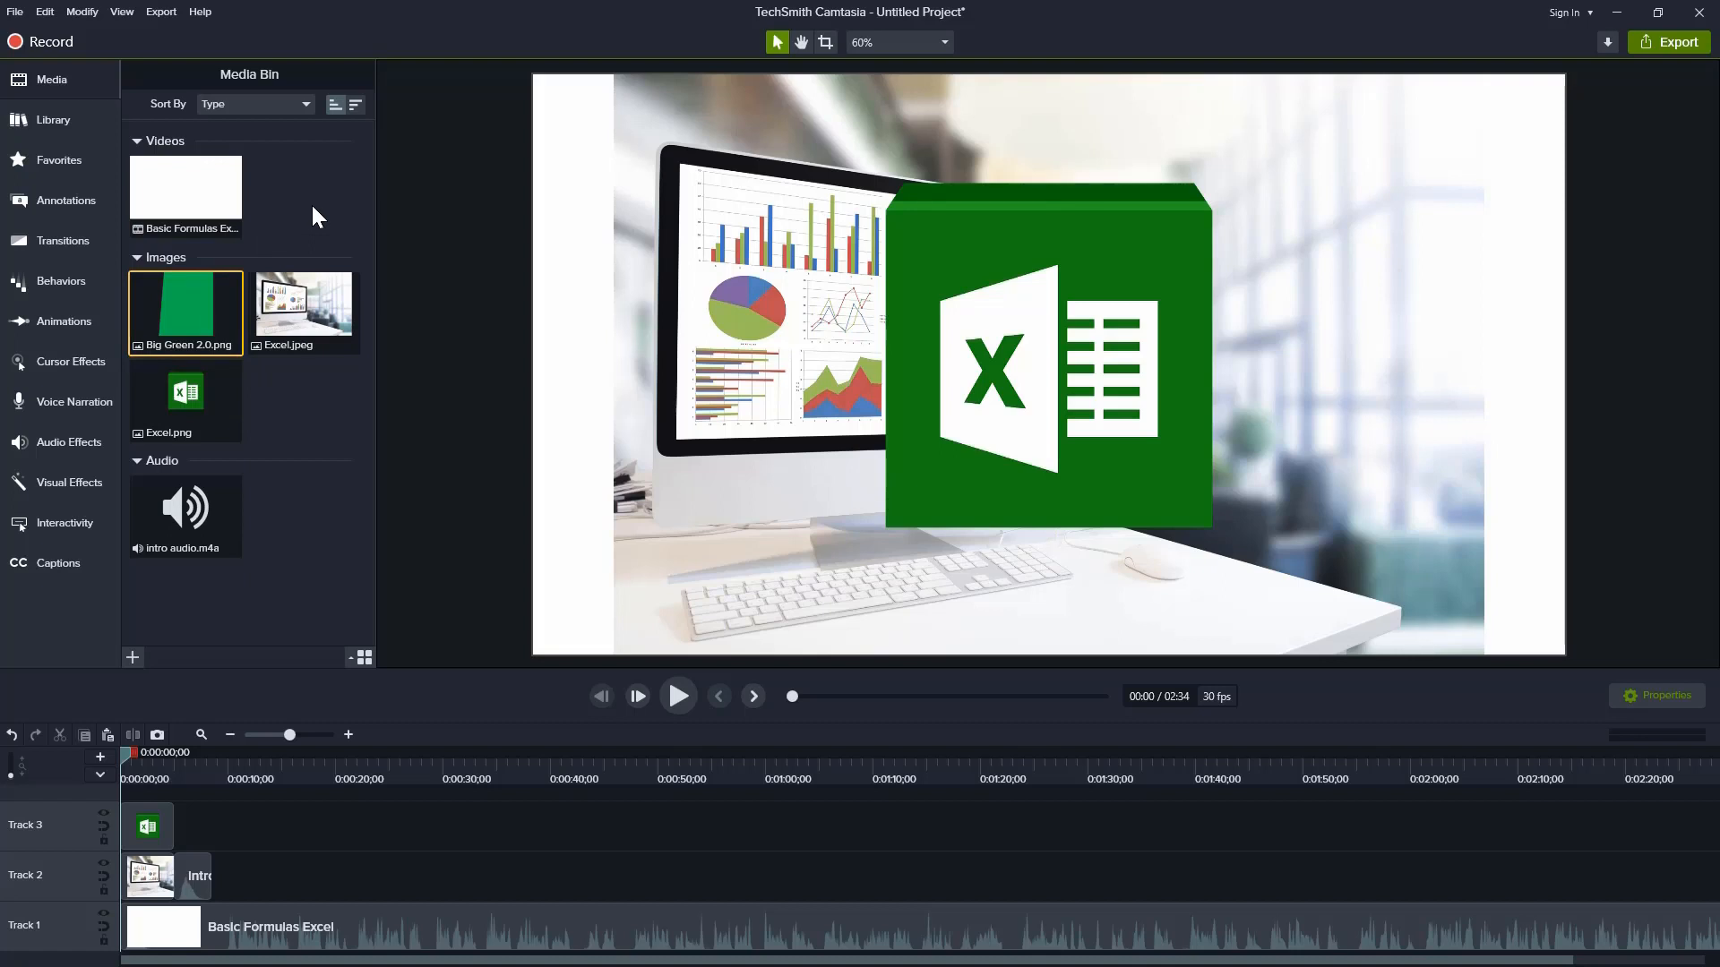
right_click(154, 825)
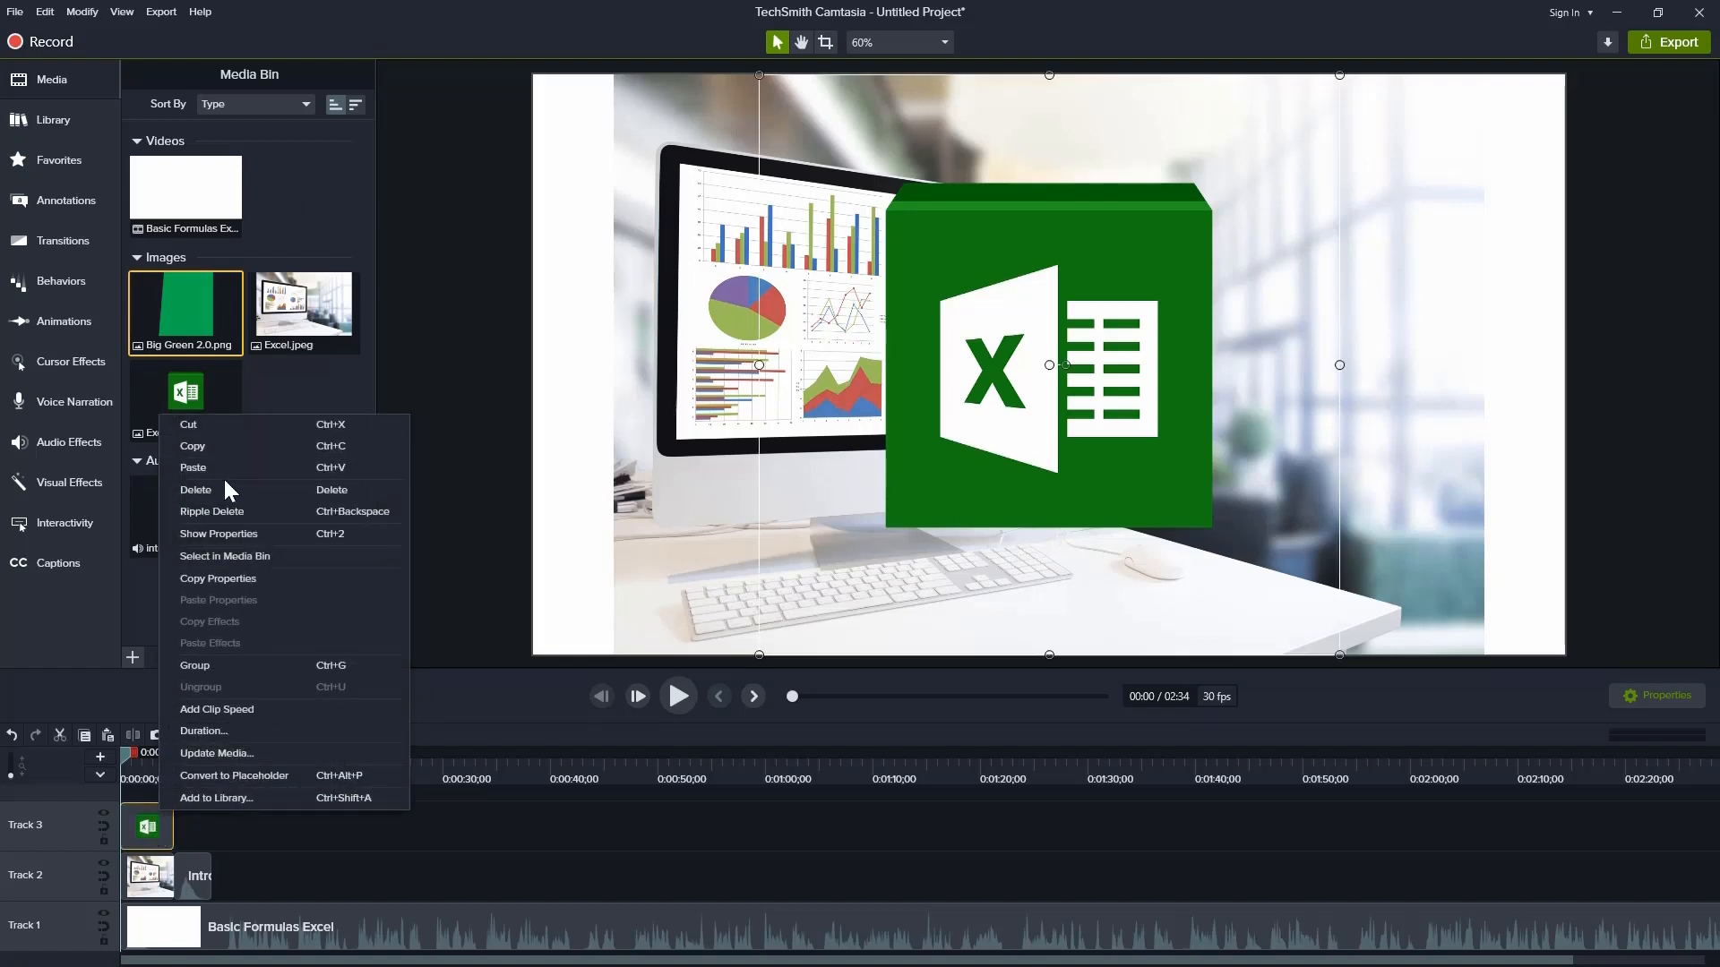
click(223, 484)
Step: Delete the Excel.jpeg image clip and the intro audio clip from Track 2
click(158, 878)
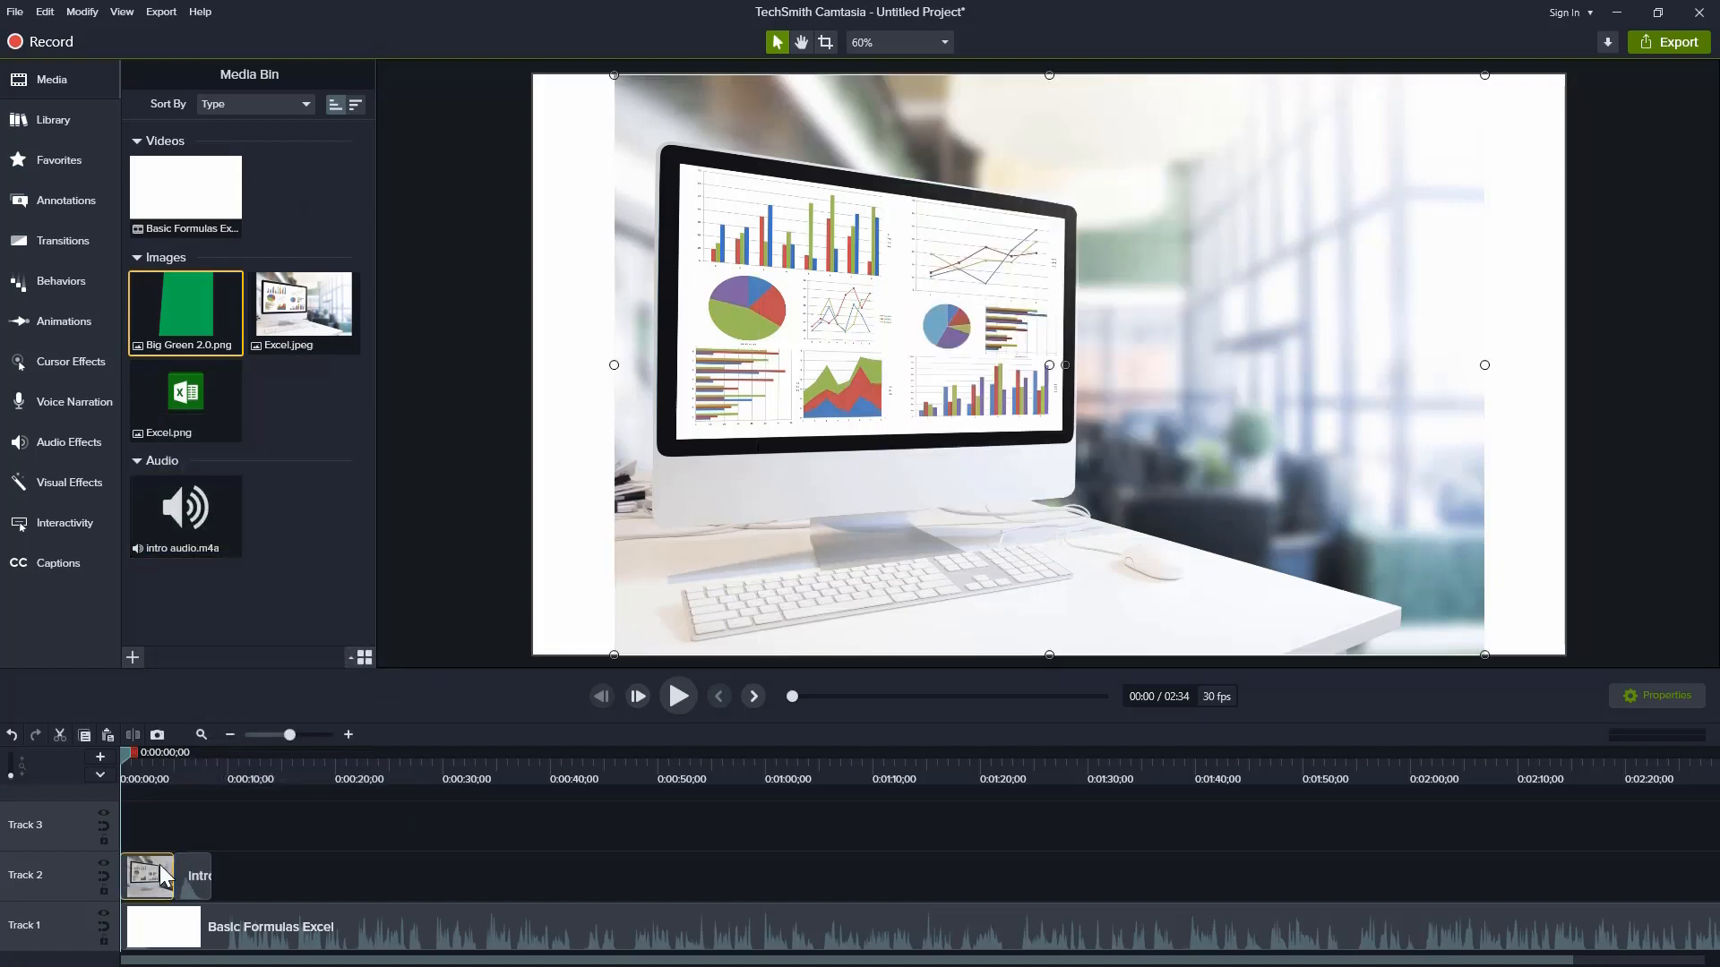
right_click(160, 863)
click(266, 532)
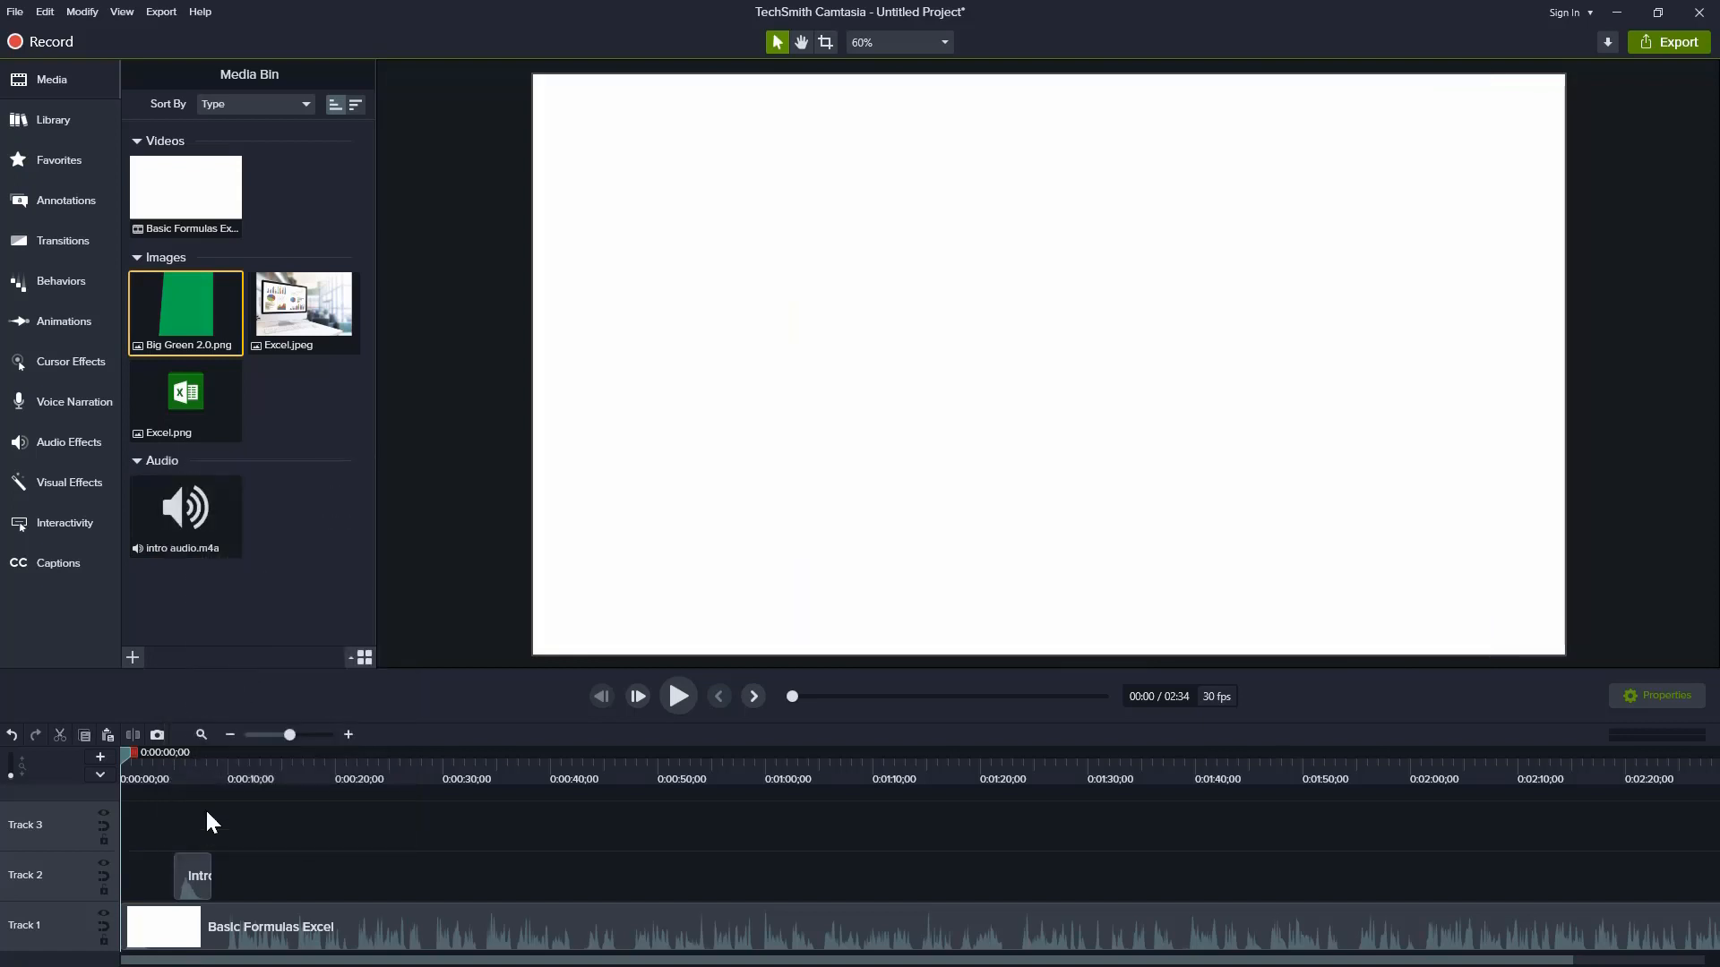
right_click(198, 875)
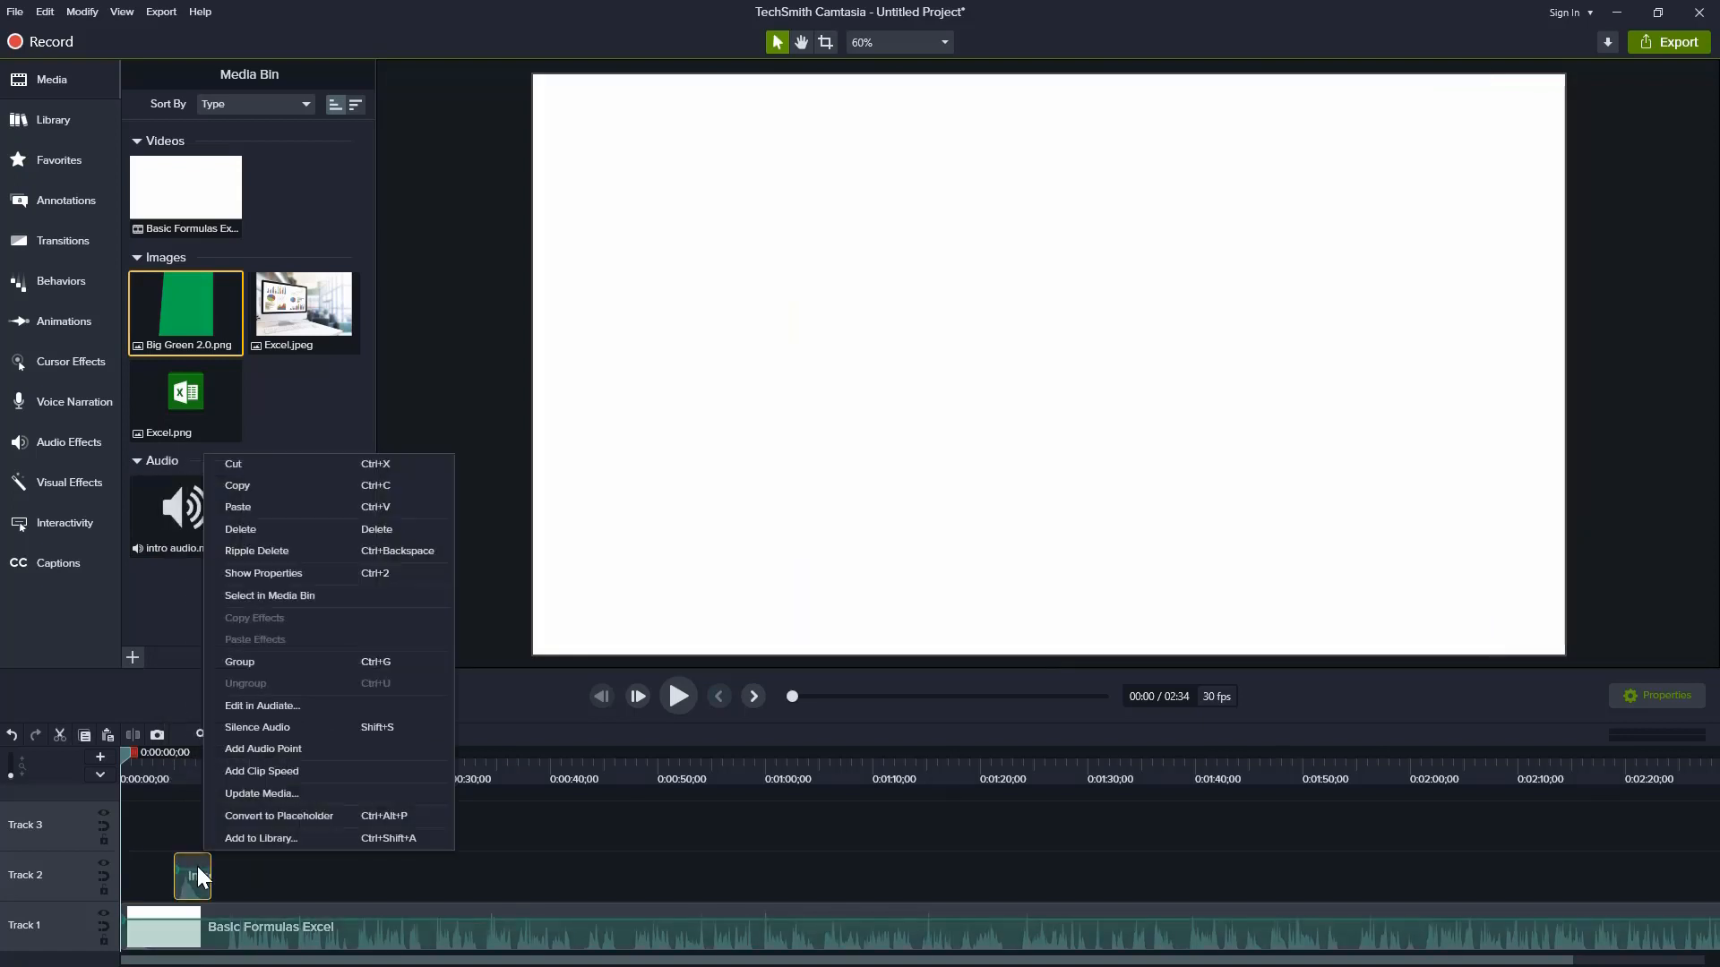
click(278, 533)
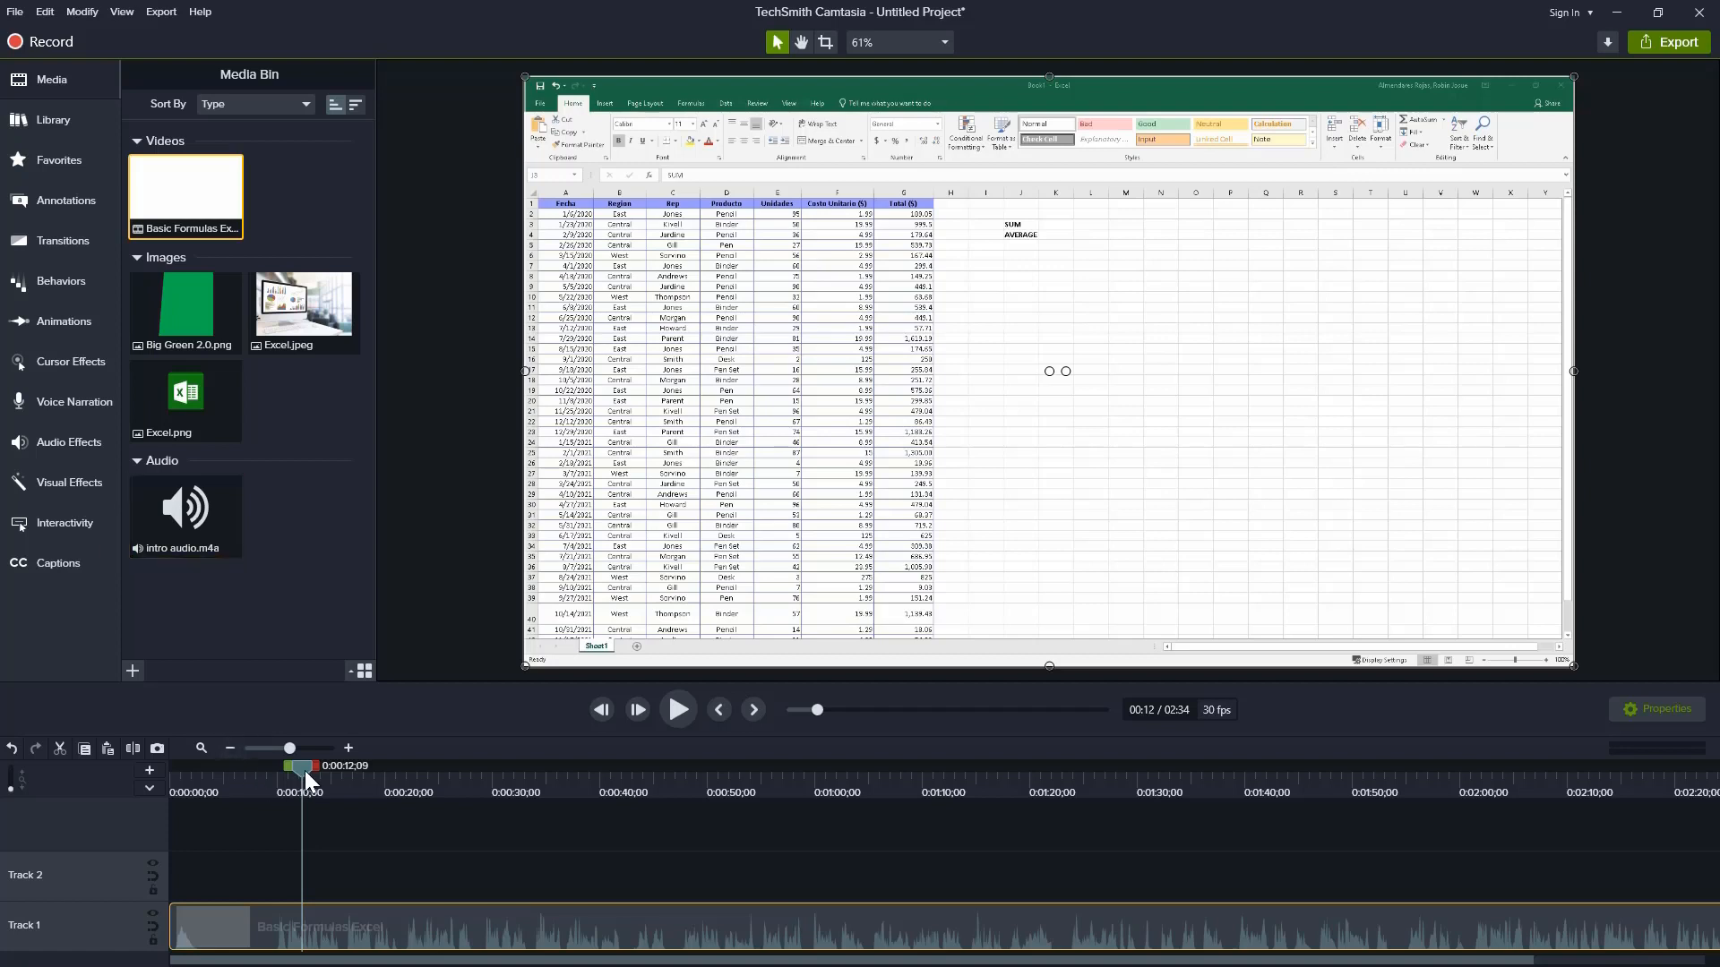
Step: Return the playhead to the beginning of the timeline
drag(303, 771, 167, 783)
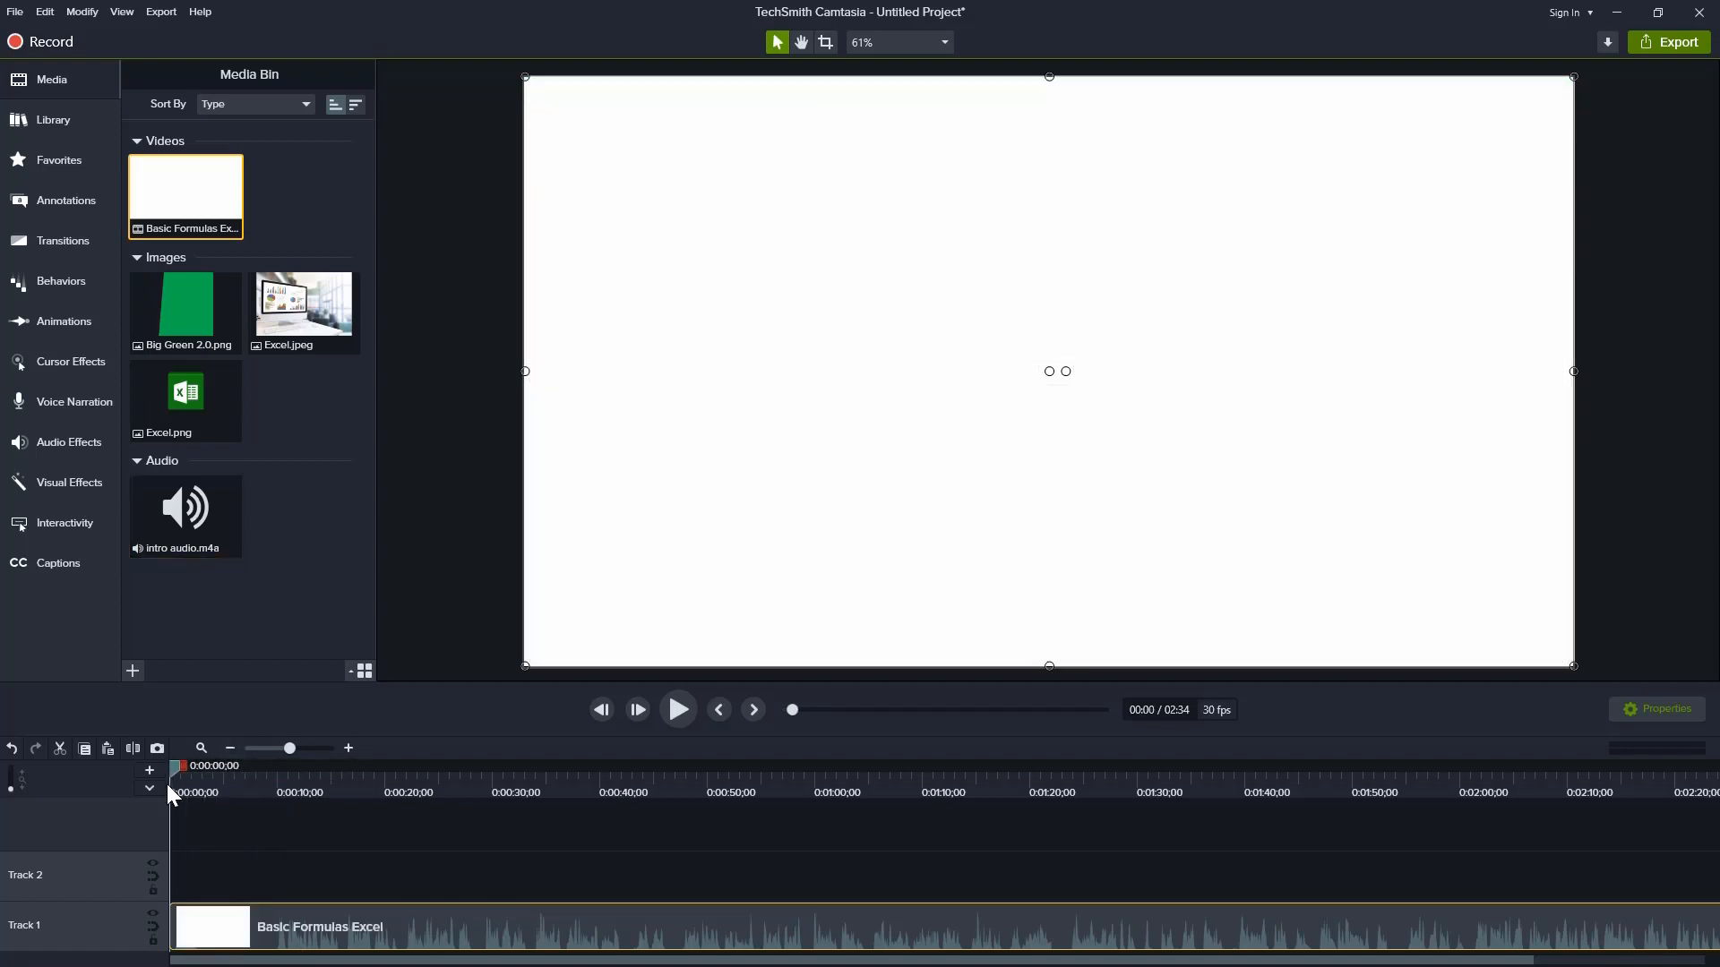
Step: Preview the opening of the Basic Formulas Excel clip and place the playhead at 0:00:10;02, where the intro ends
click(679, 710)
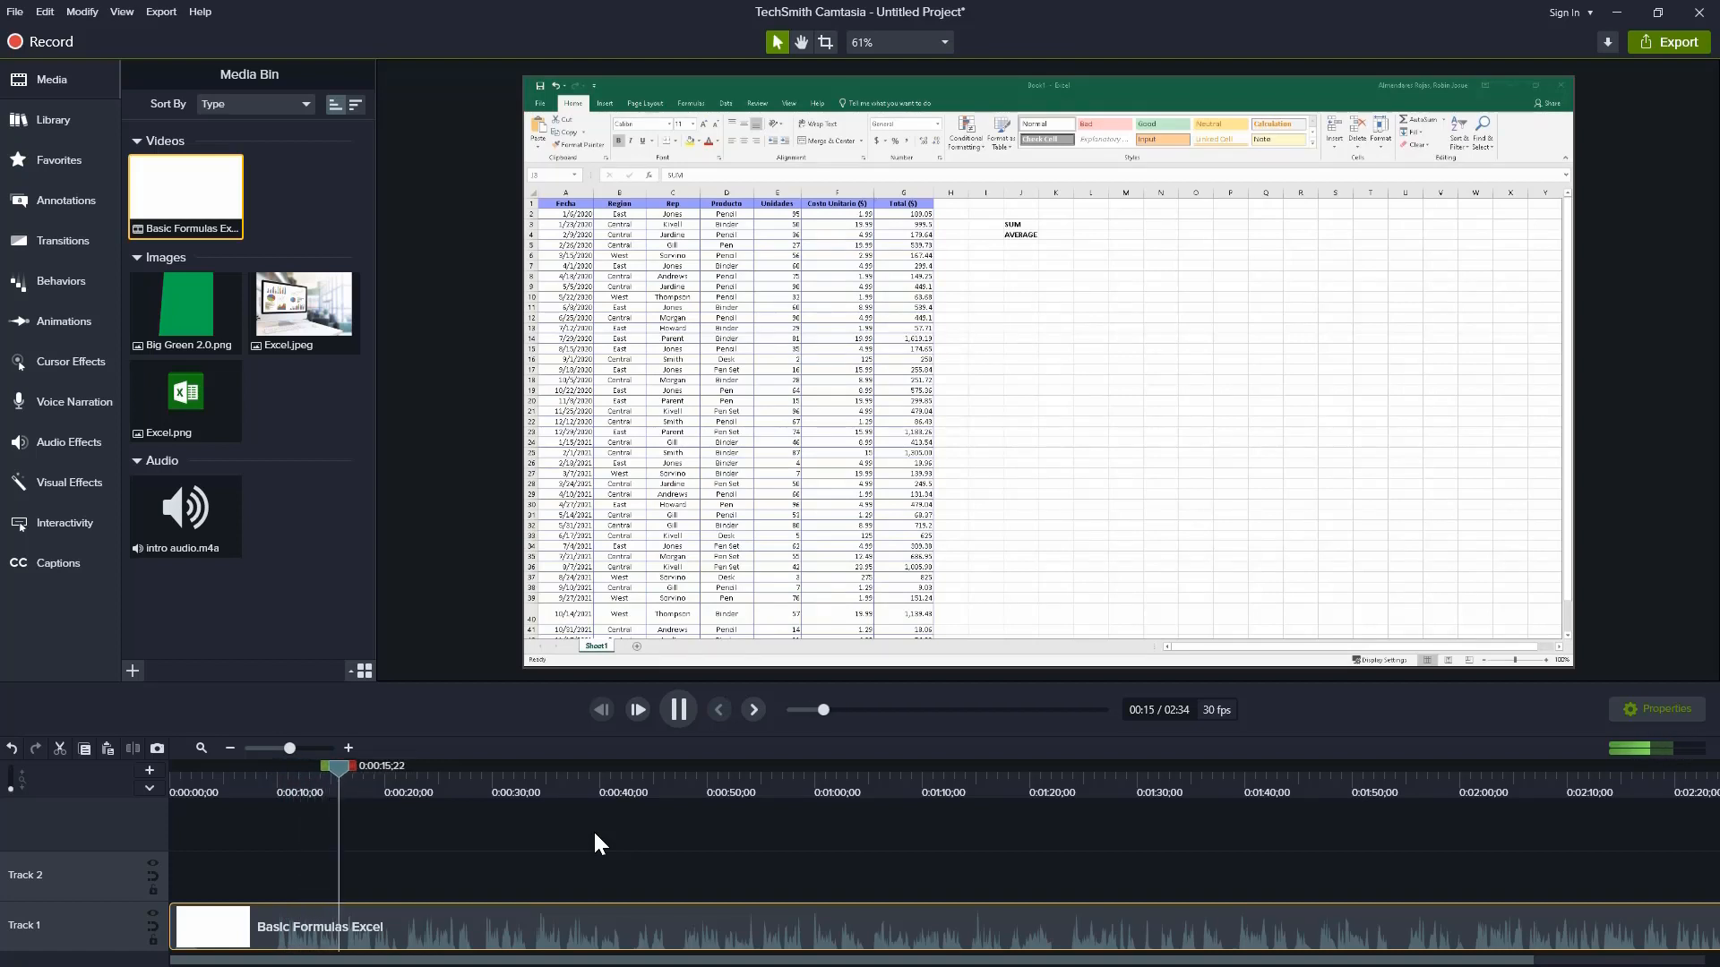
click(685, 711)
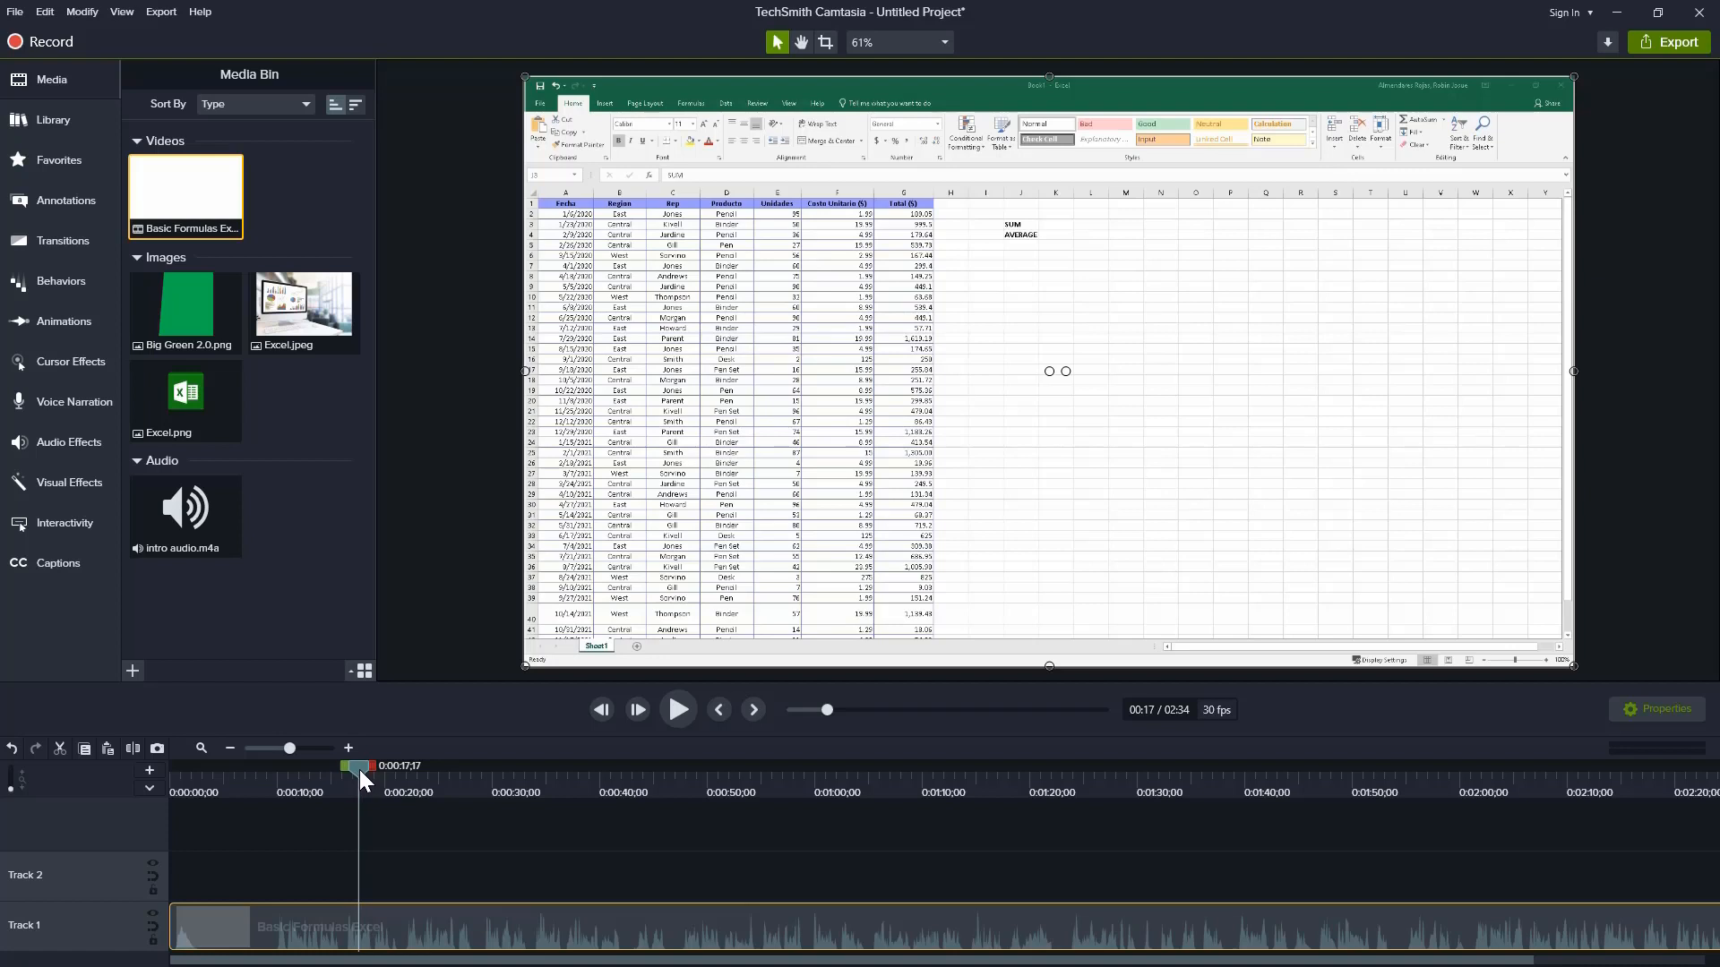
mouse_move(358, 767)
mouse_down()
mouse_move(315, 772)
mouse_move(353, 767)
mouse_up()
drag(351, 772, 263, 769)
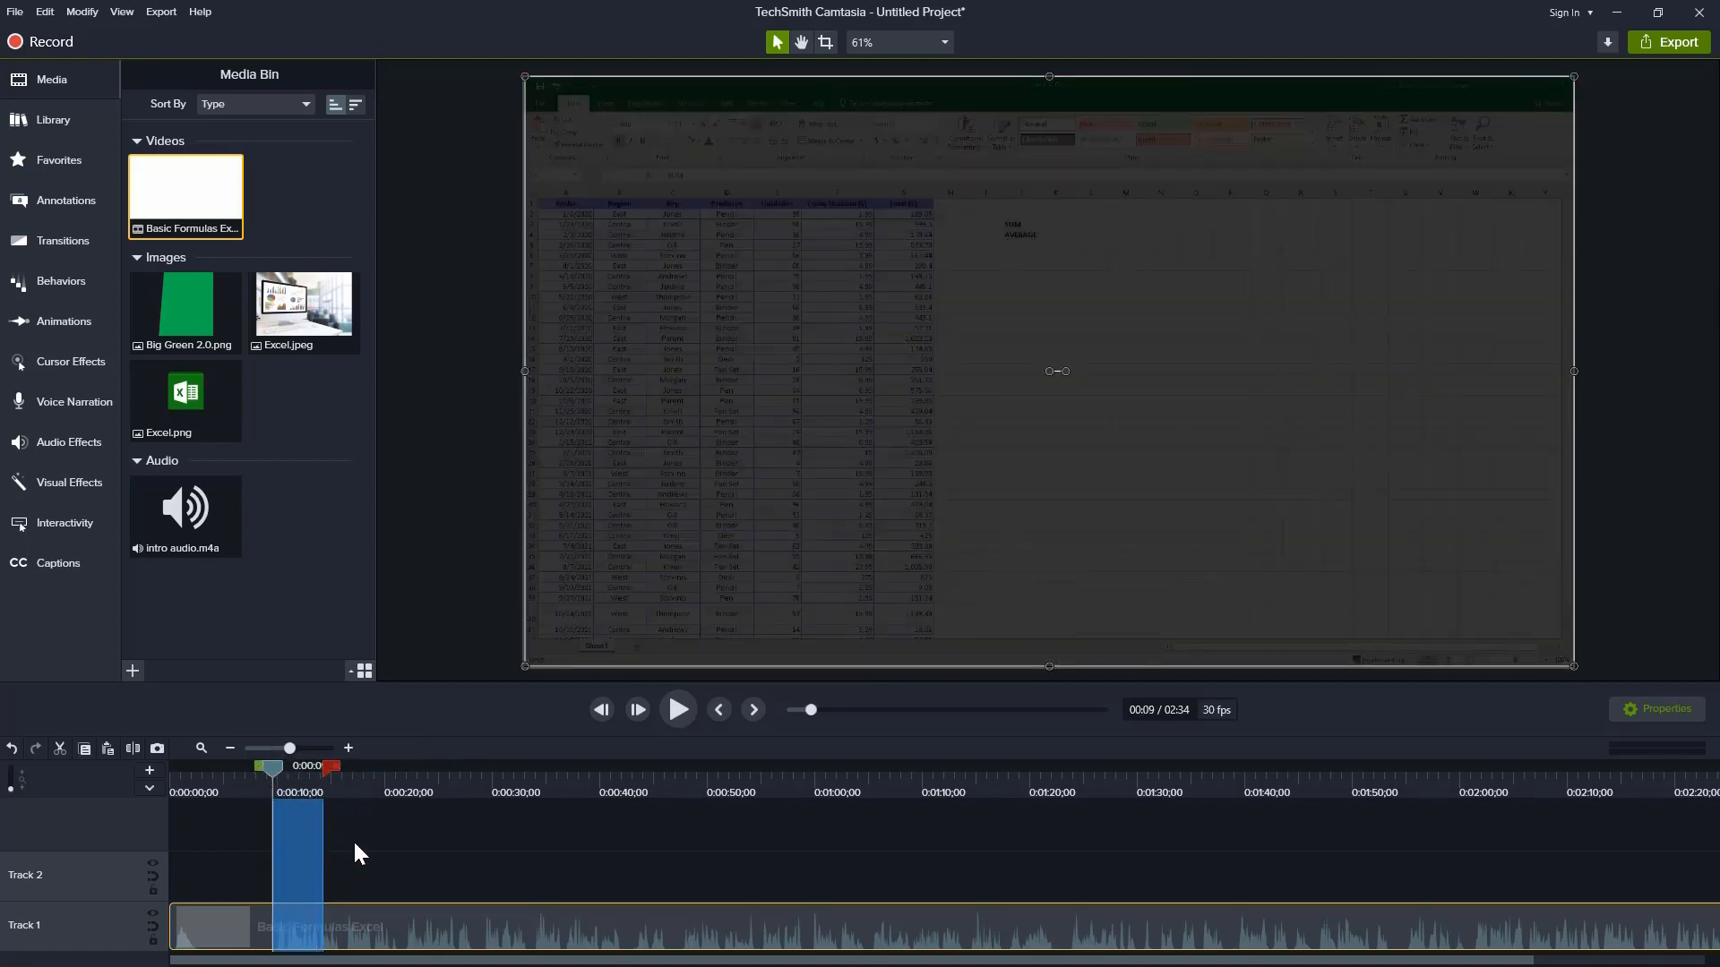
click(272, 787)
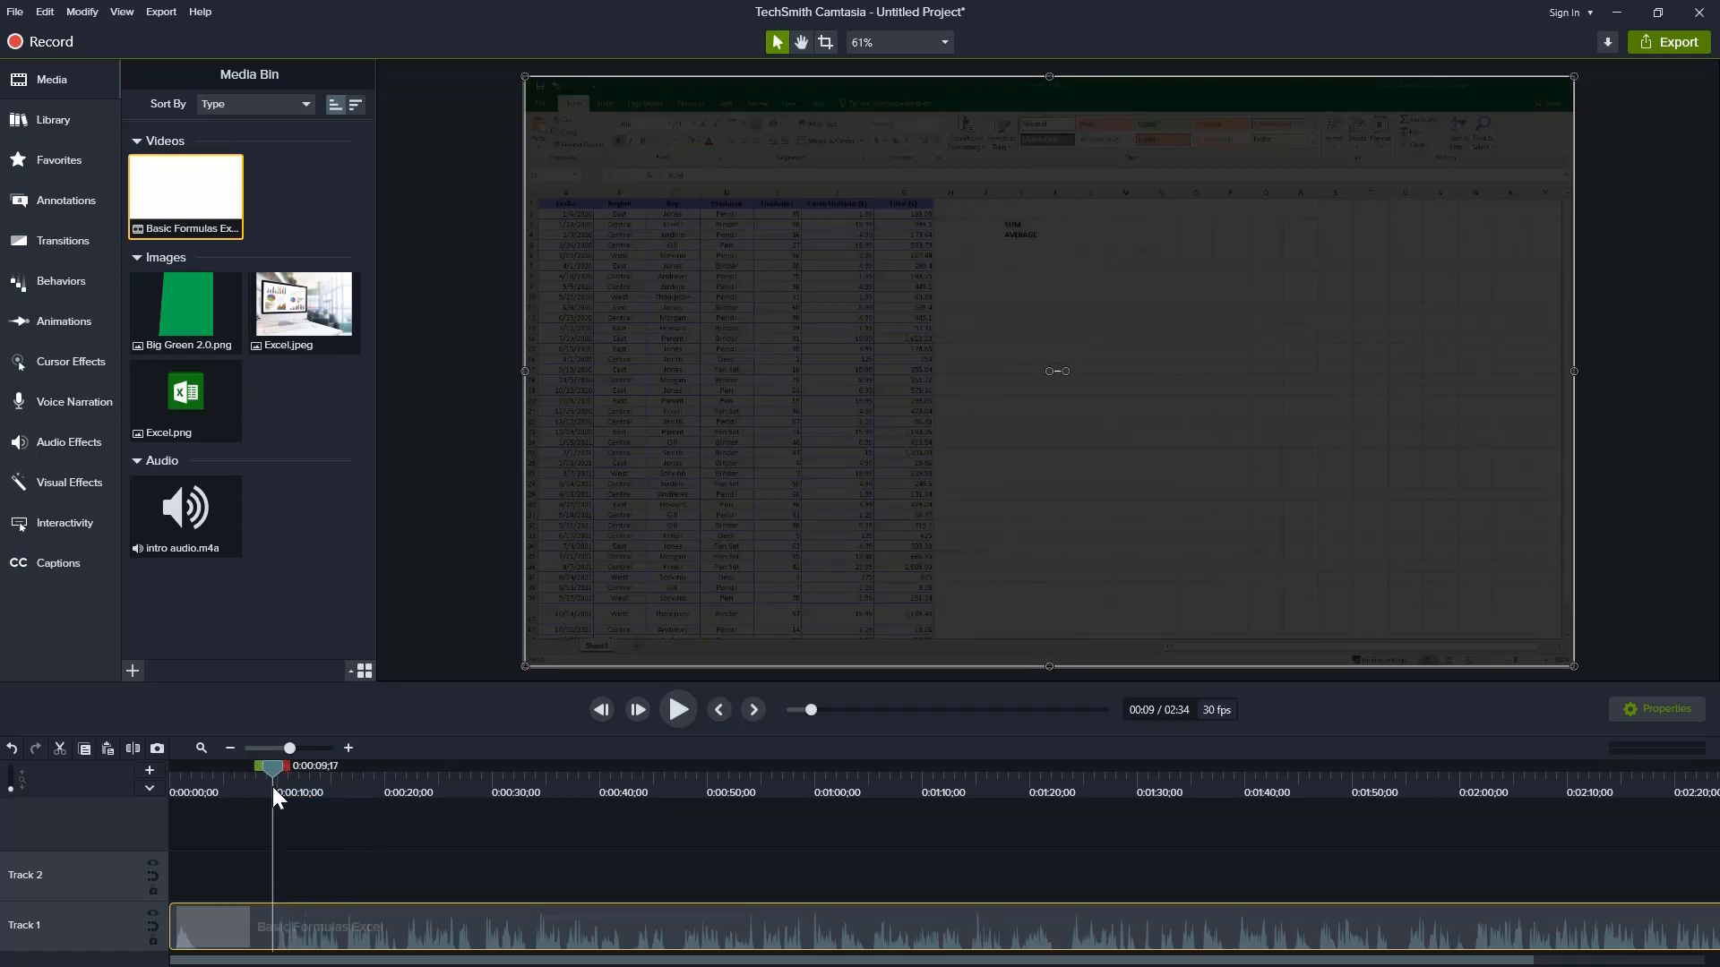
drag(272, 766, 269, 767)
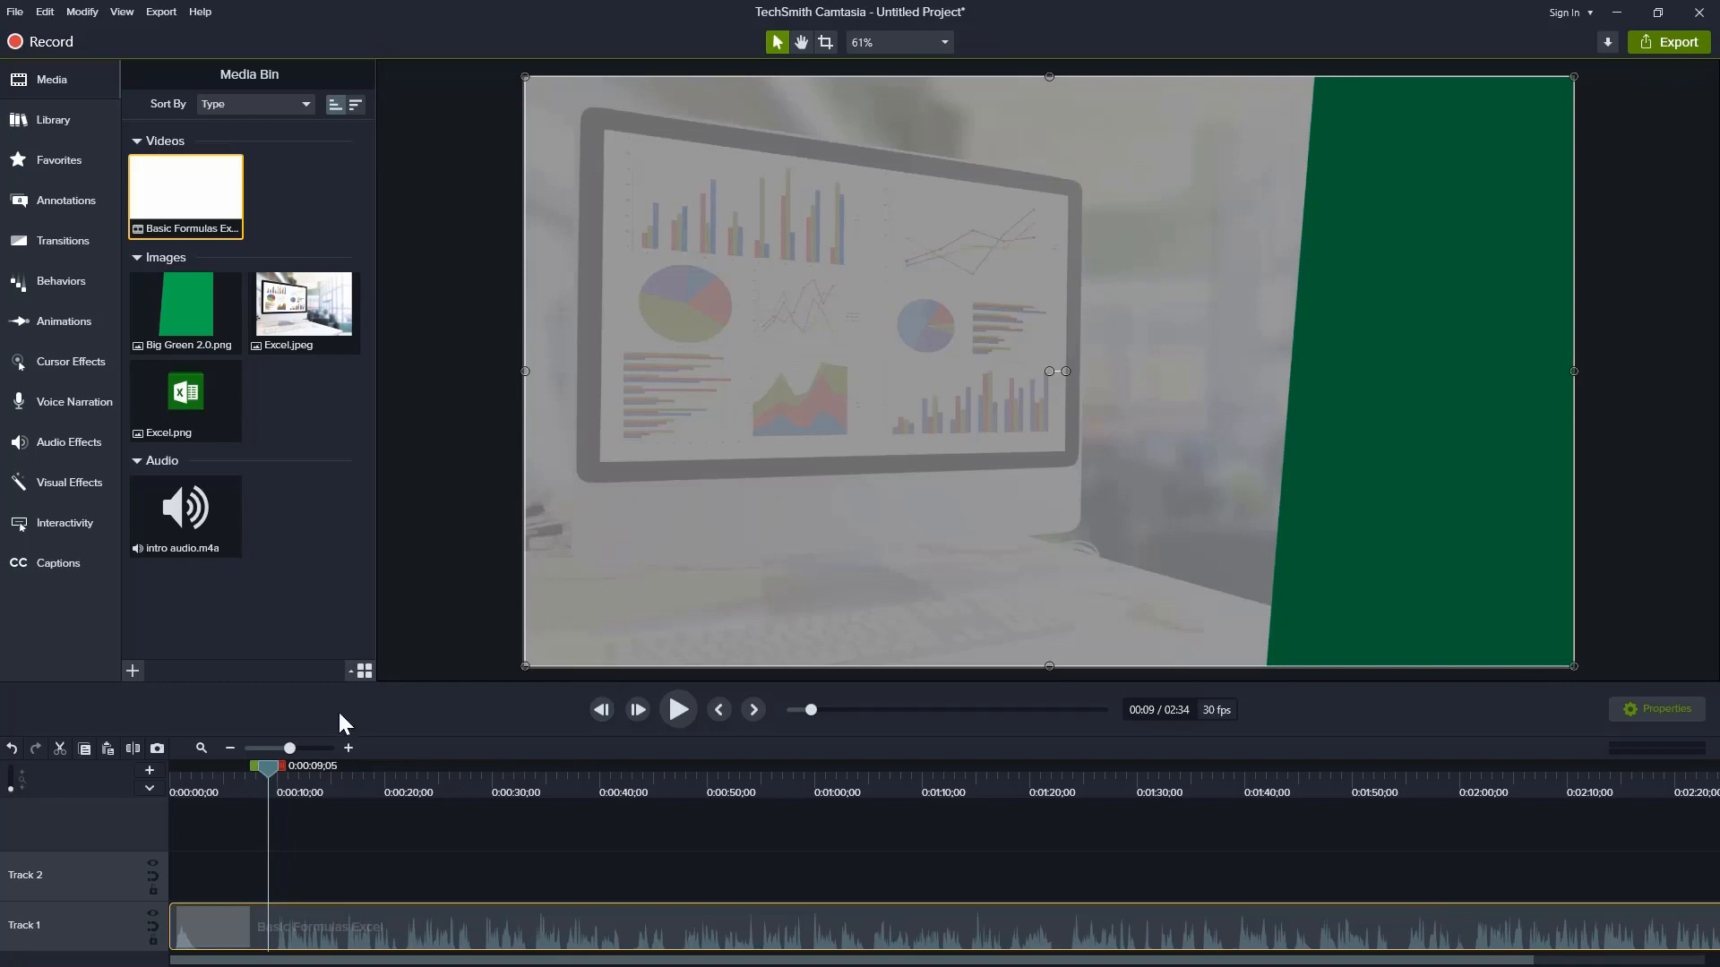
drag(269, 767, 277, 767)
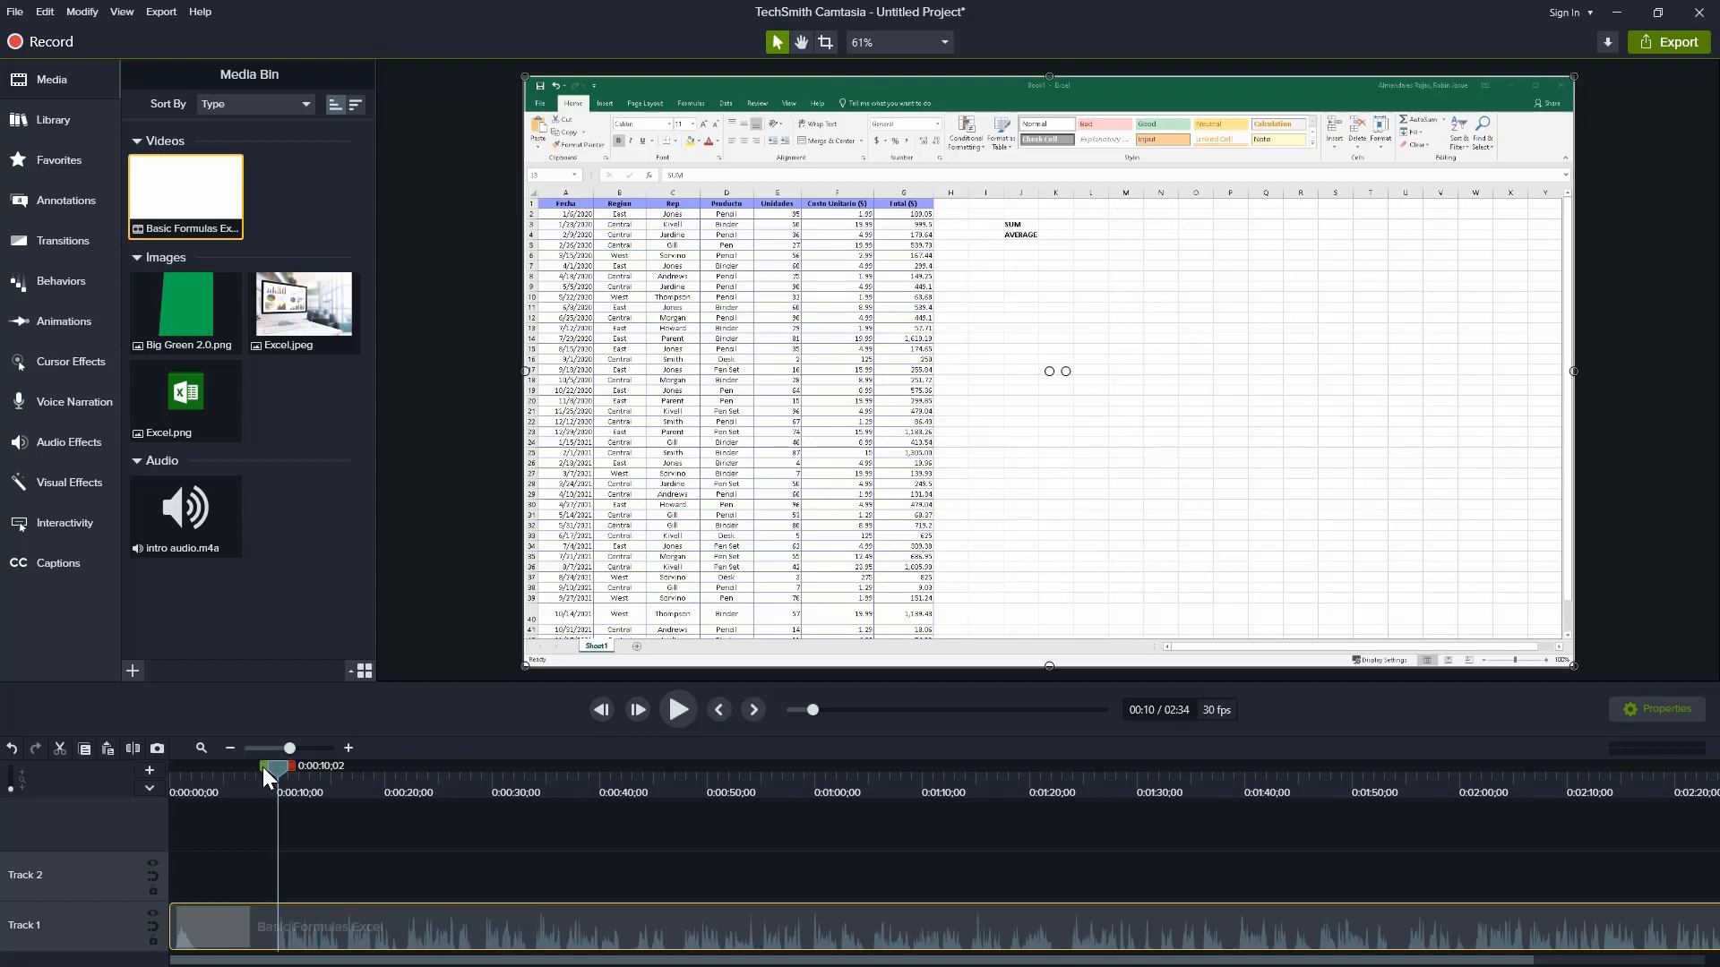
Step: Delete the timeline section from the beginning to 0:00:10;02 and move the remaining clip to the start of Track 1
drag(261, 767, 150, 770)
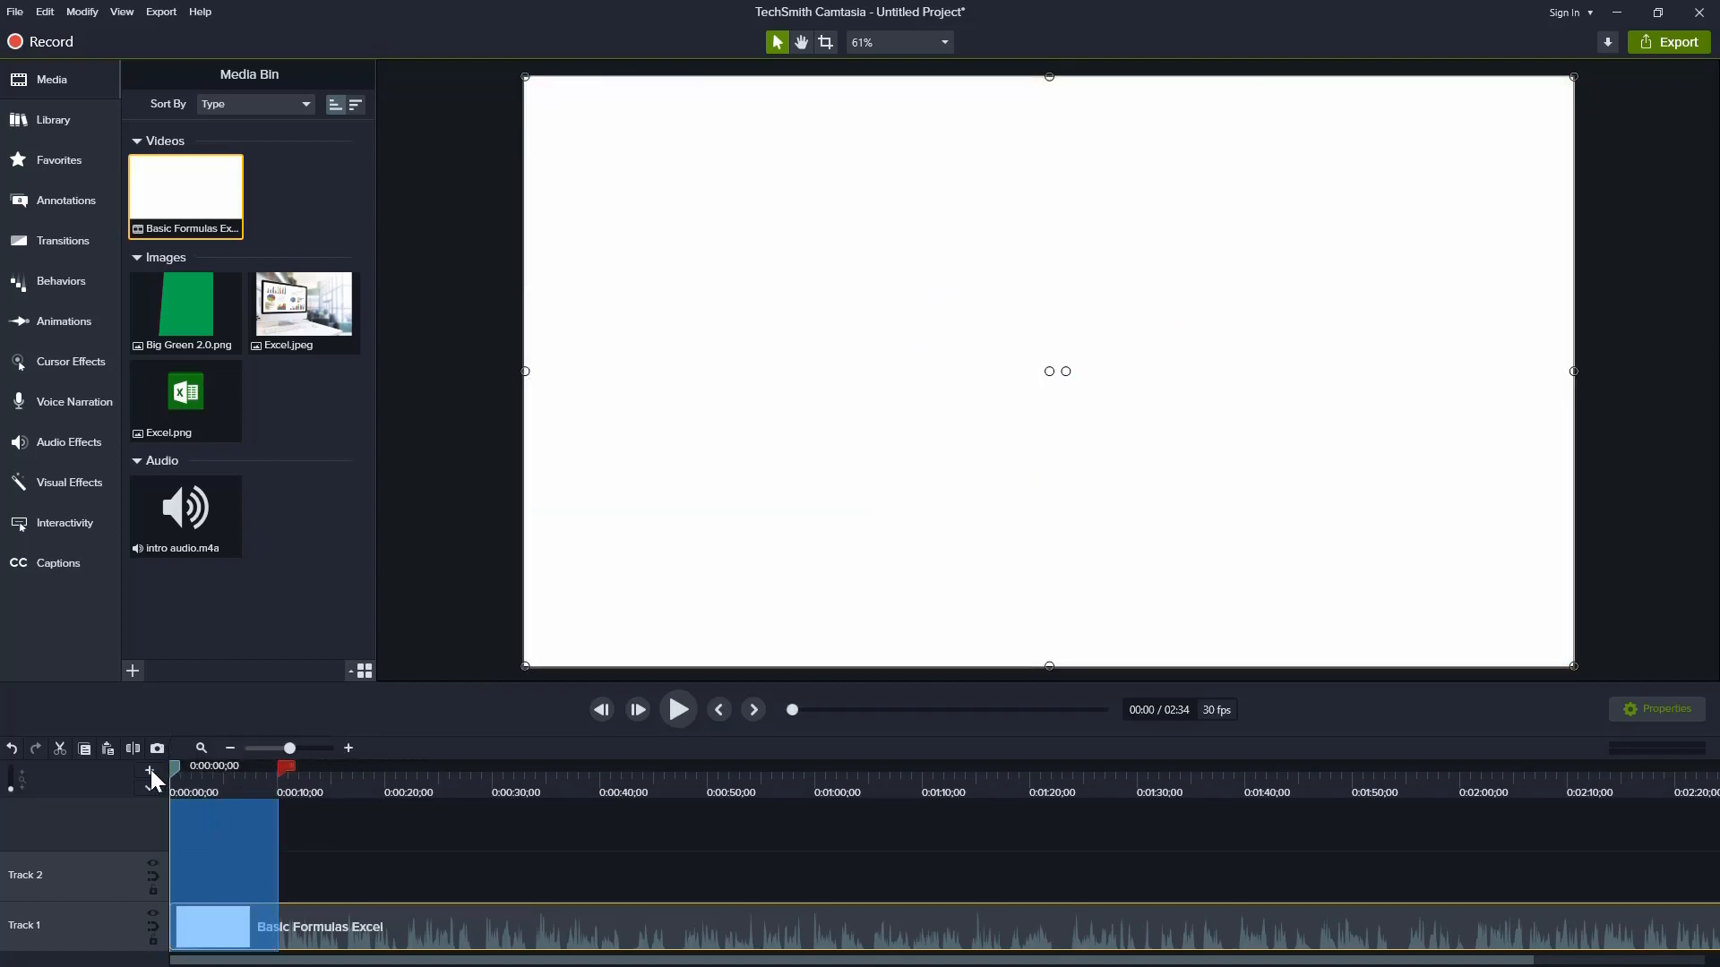
right_click(240, 882)
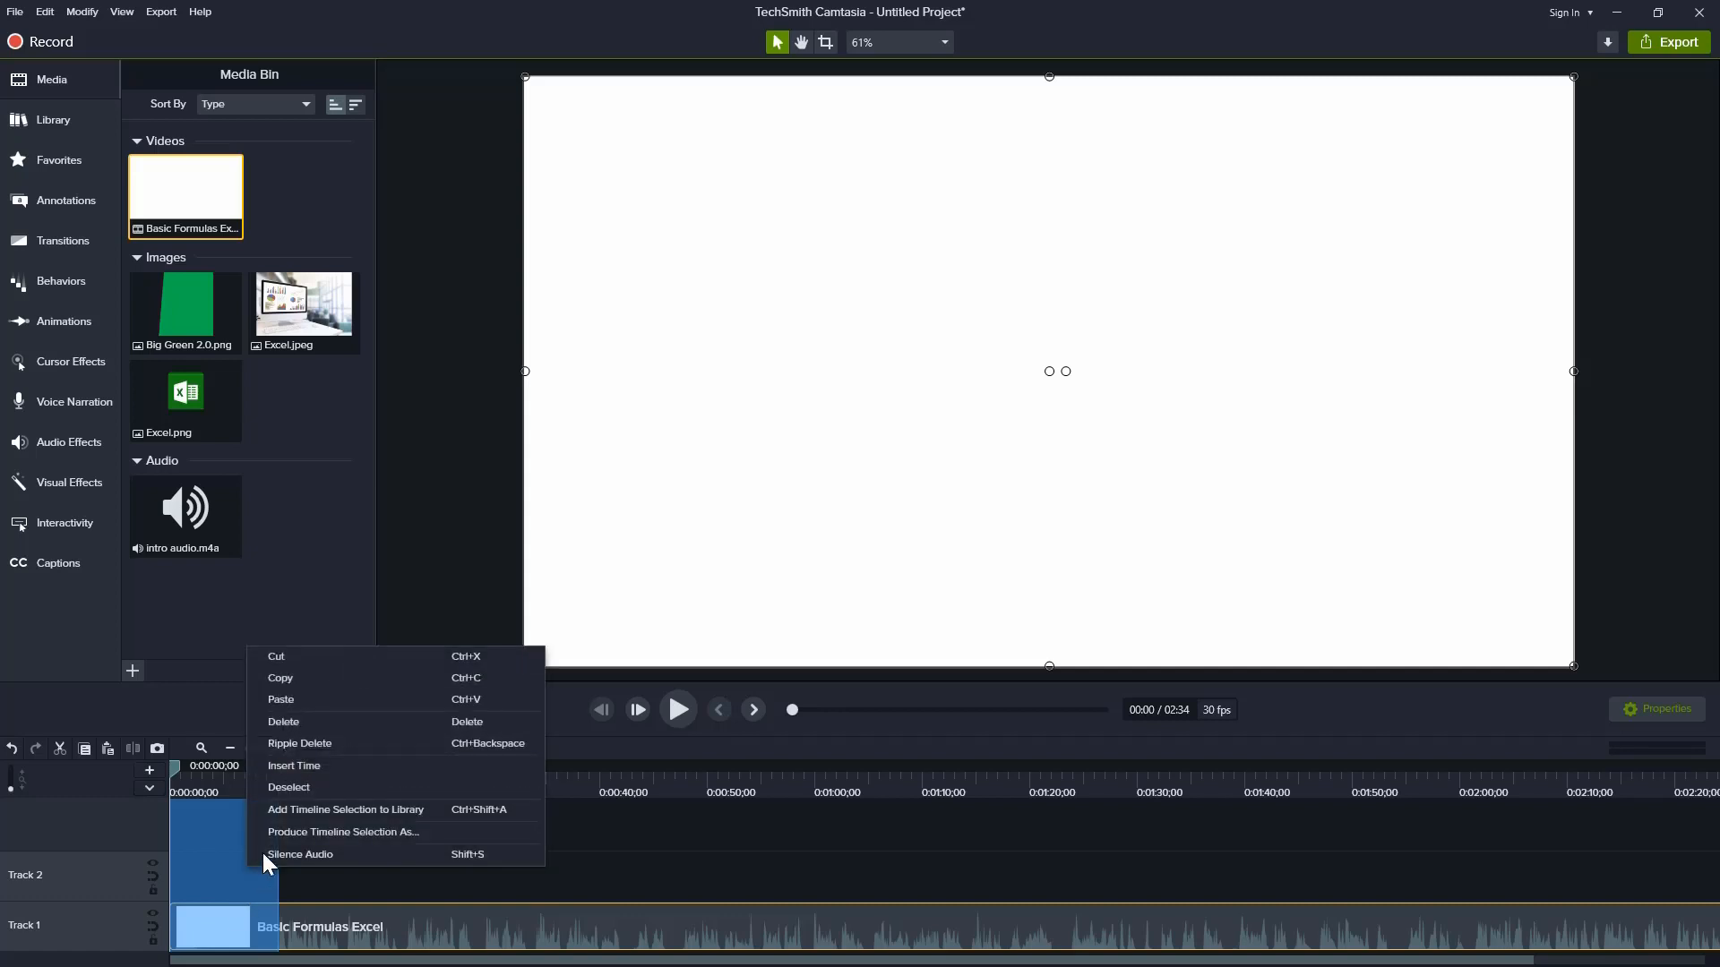
click(335, 726)
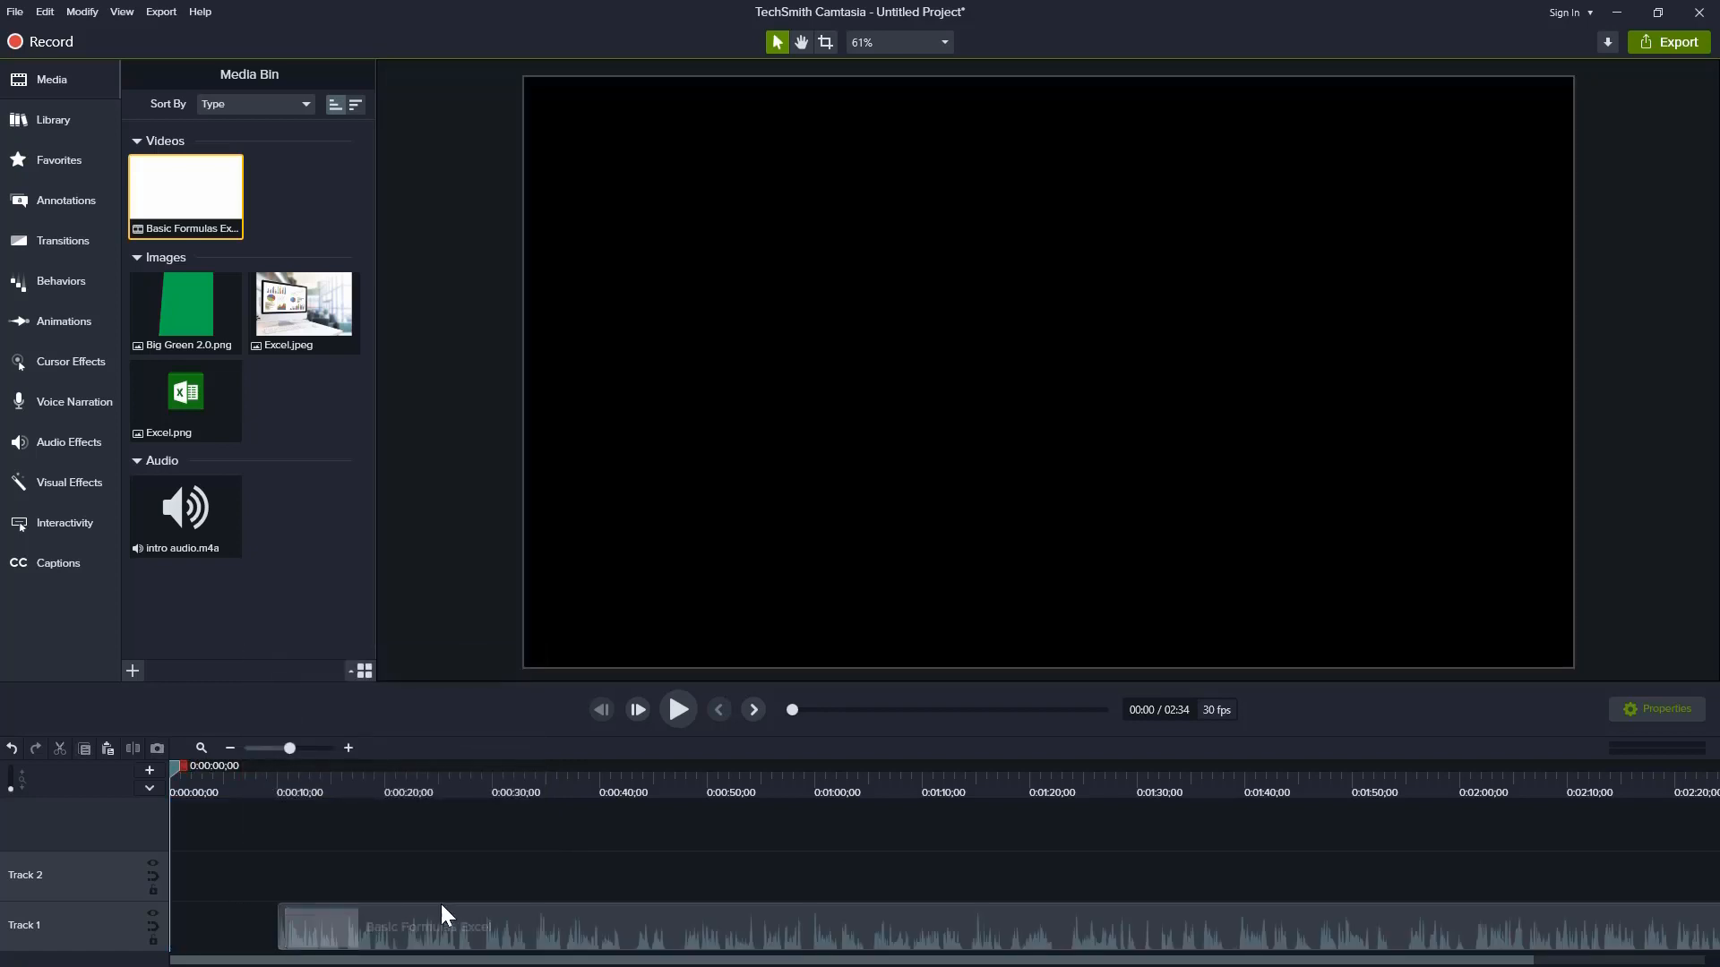
drag(443, 905, 330, 916)
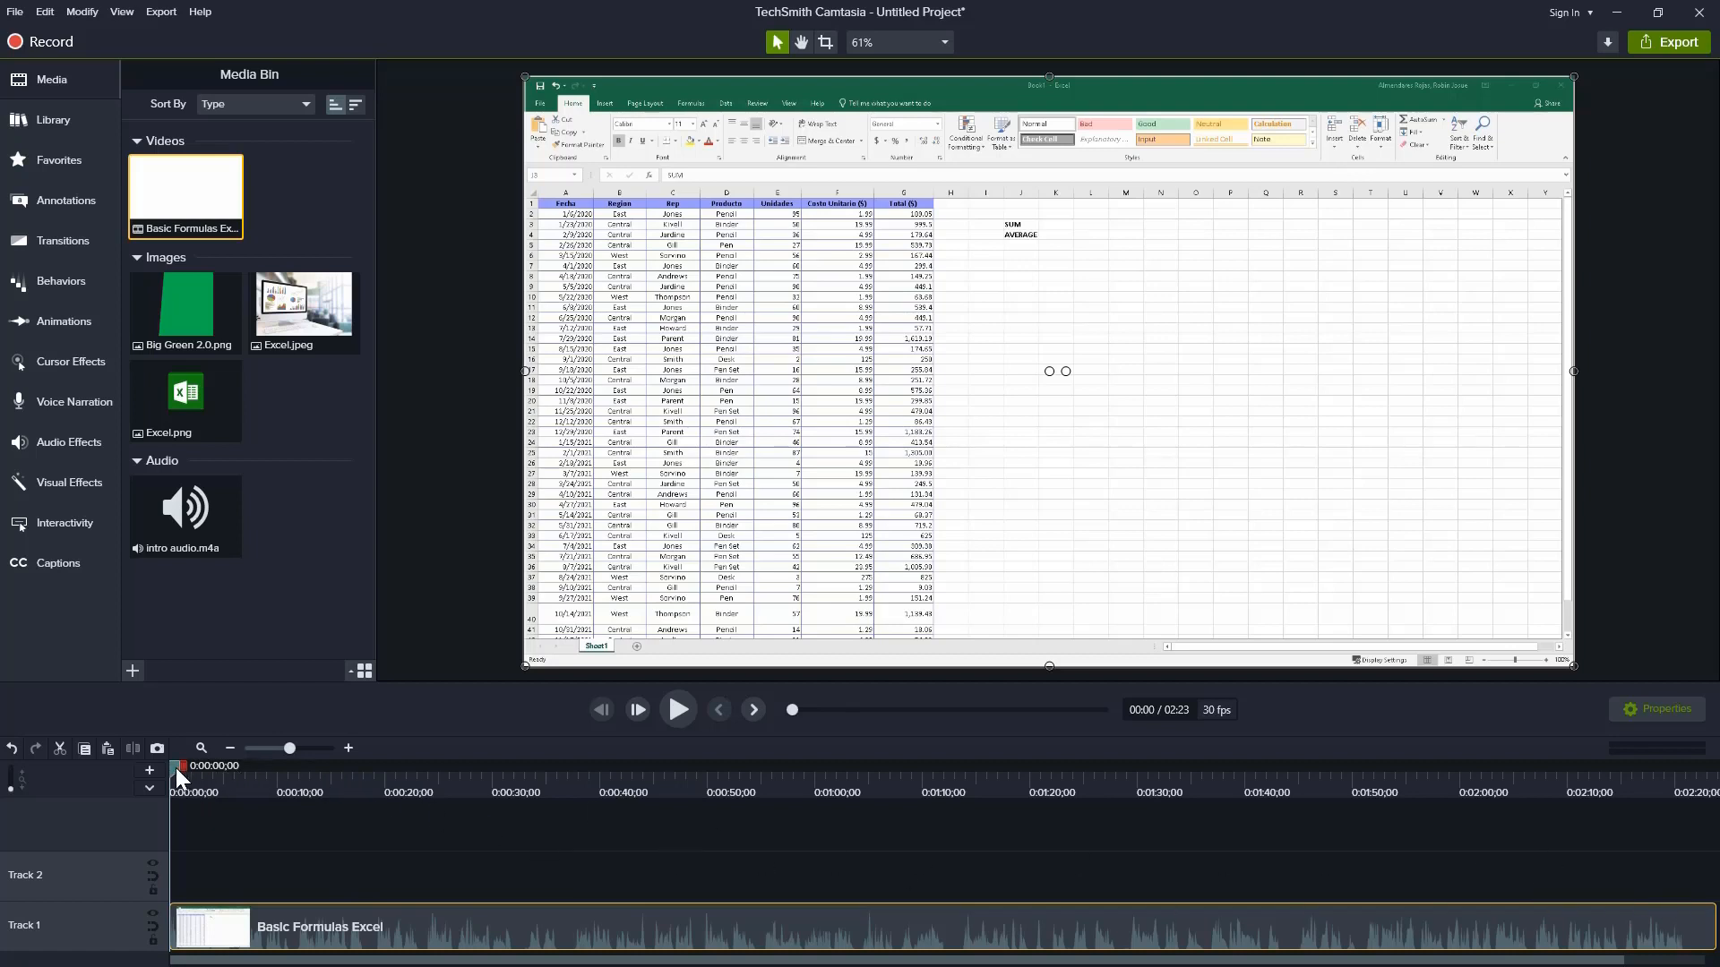
Step: Delete the final section of the Track 1 clip from 0:02:20;13 to its end
drag(175, 767, 1632, 811)
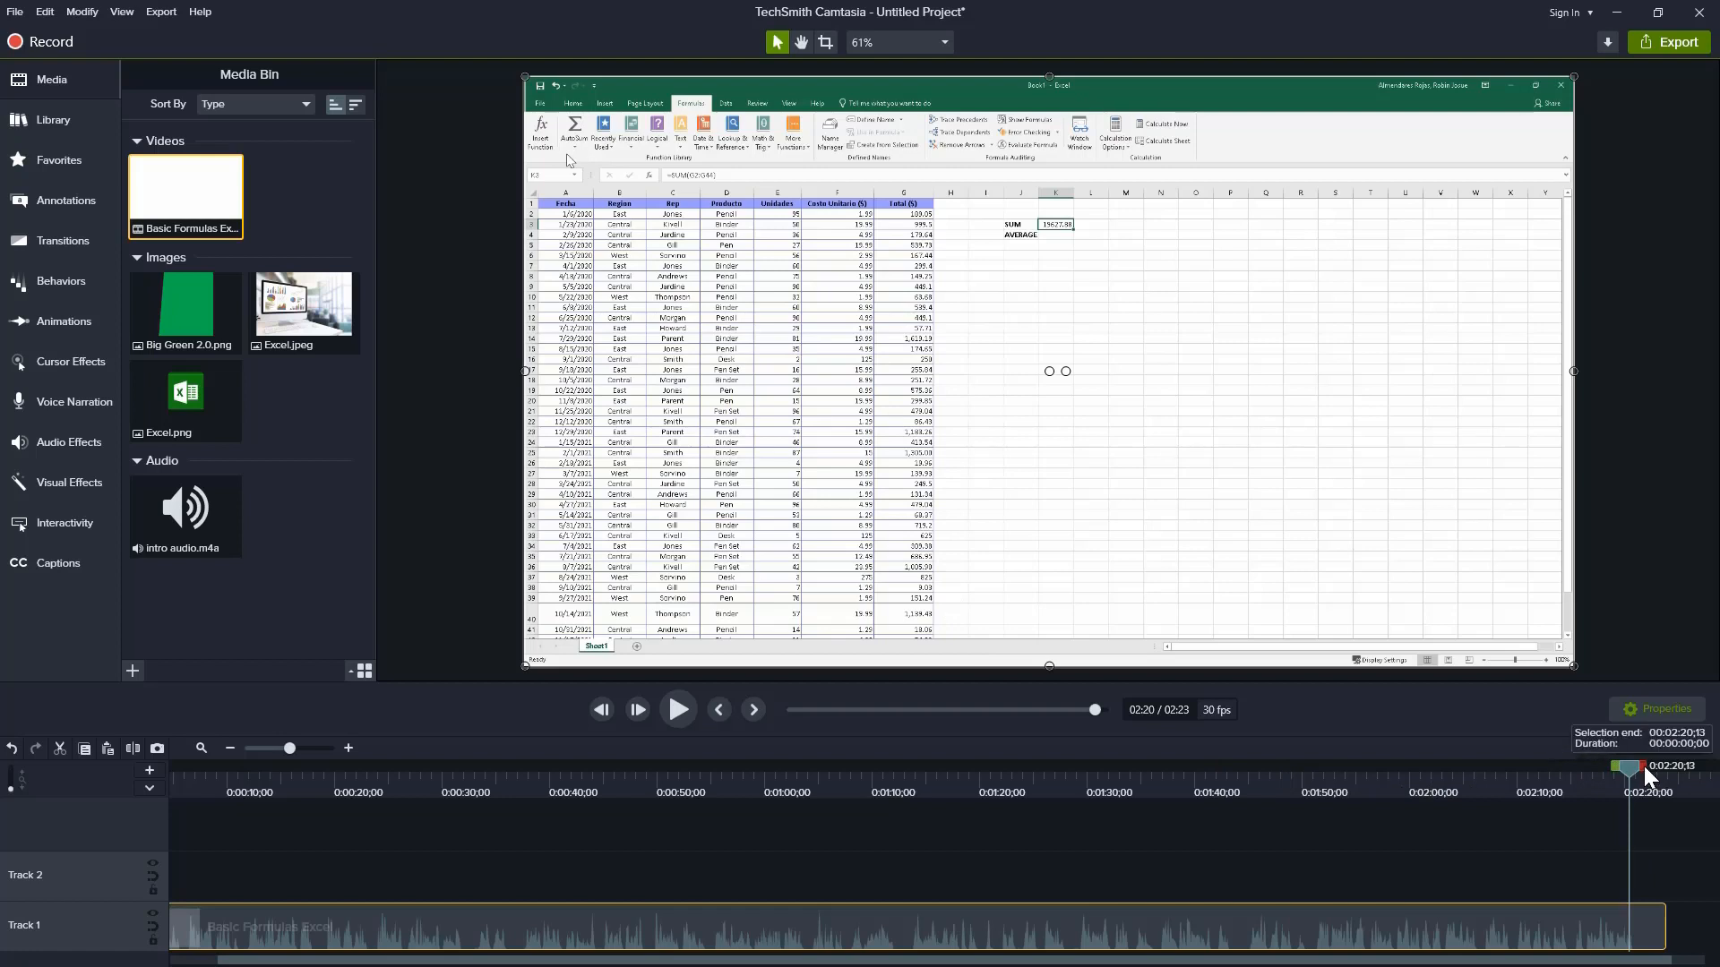
drag(1643, 766, 1679, 764)
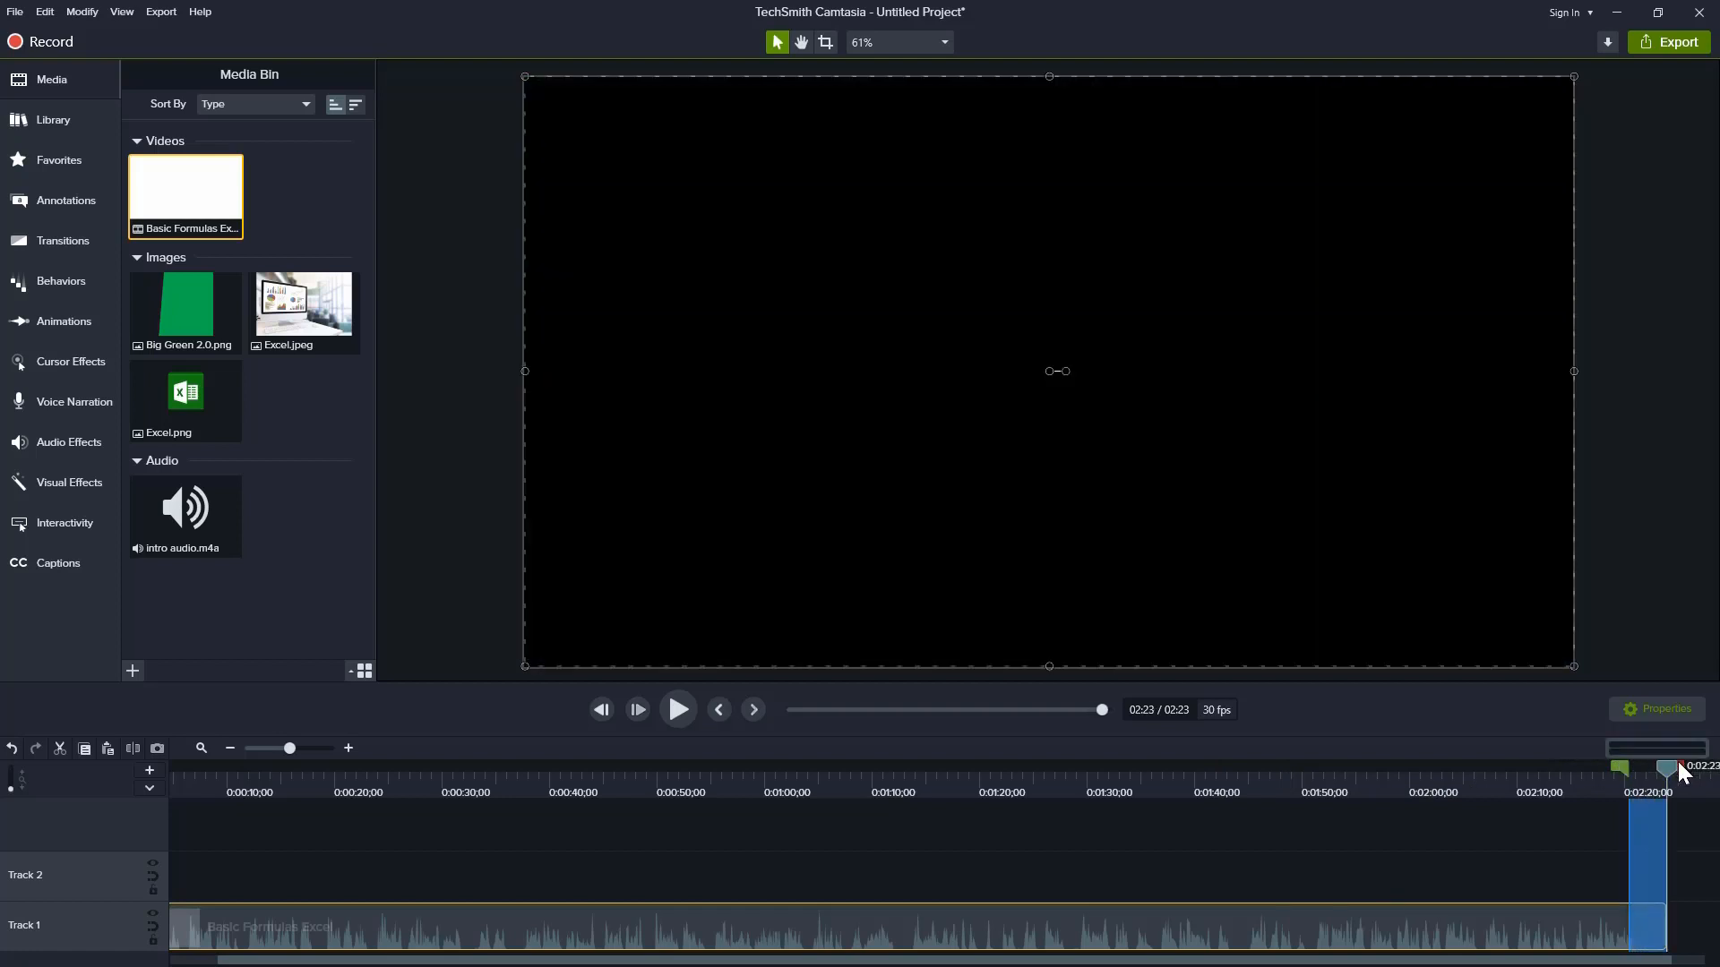
right_click(1654, 876)
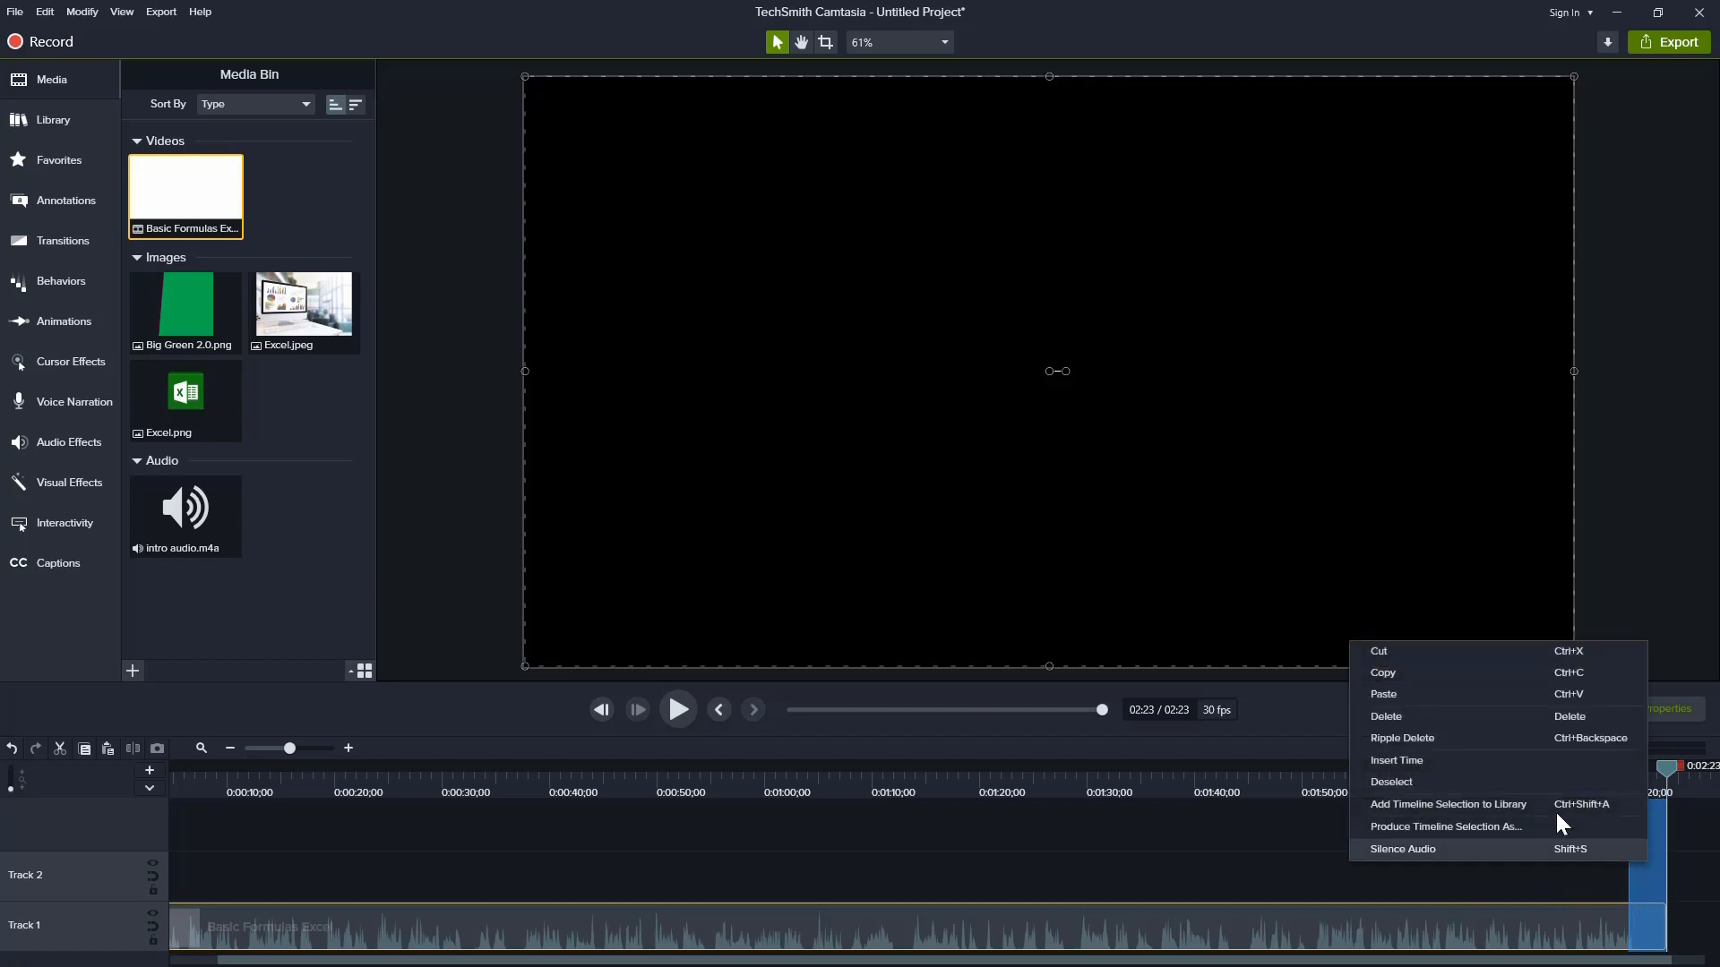
click(1466, 713)
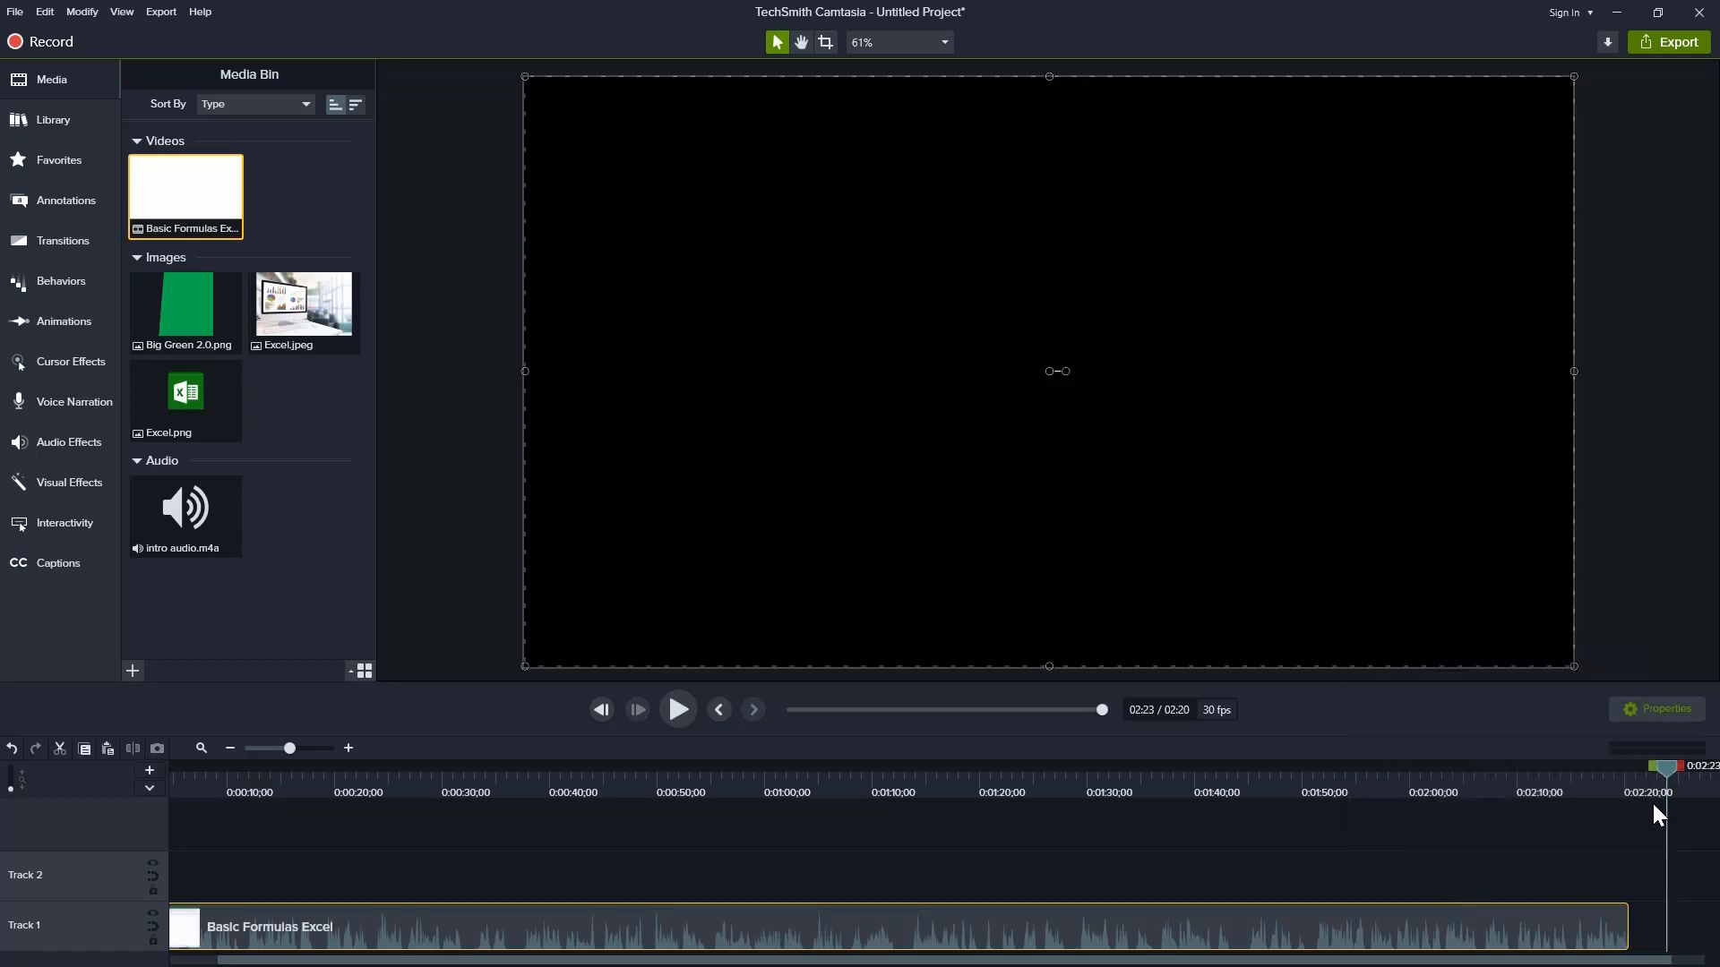
Step: Try silencing the audio of the whole Track 1 clip, and undo it
drag(1666, 766, 1196, 804)
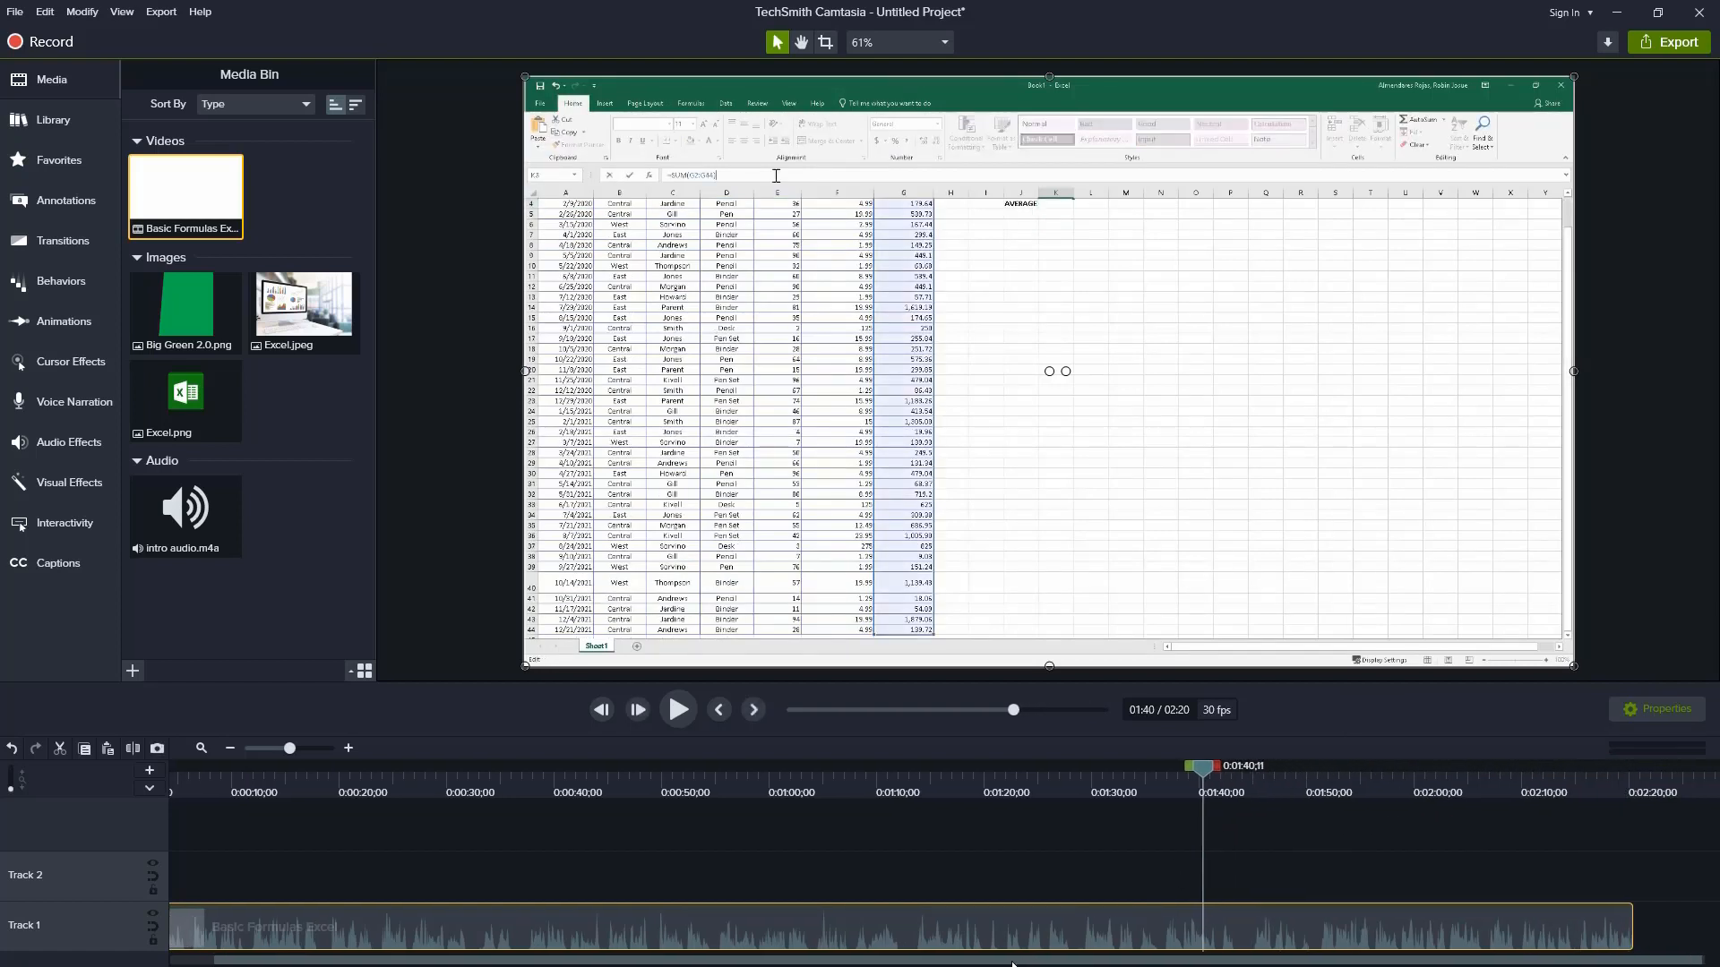
drag(1032, 963, 938, 963)
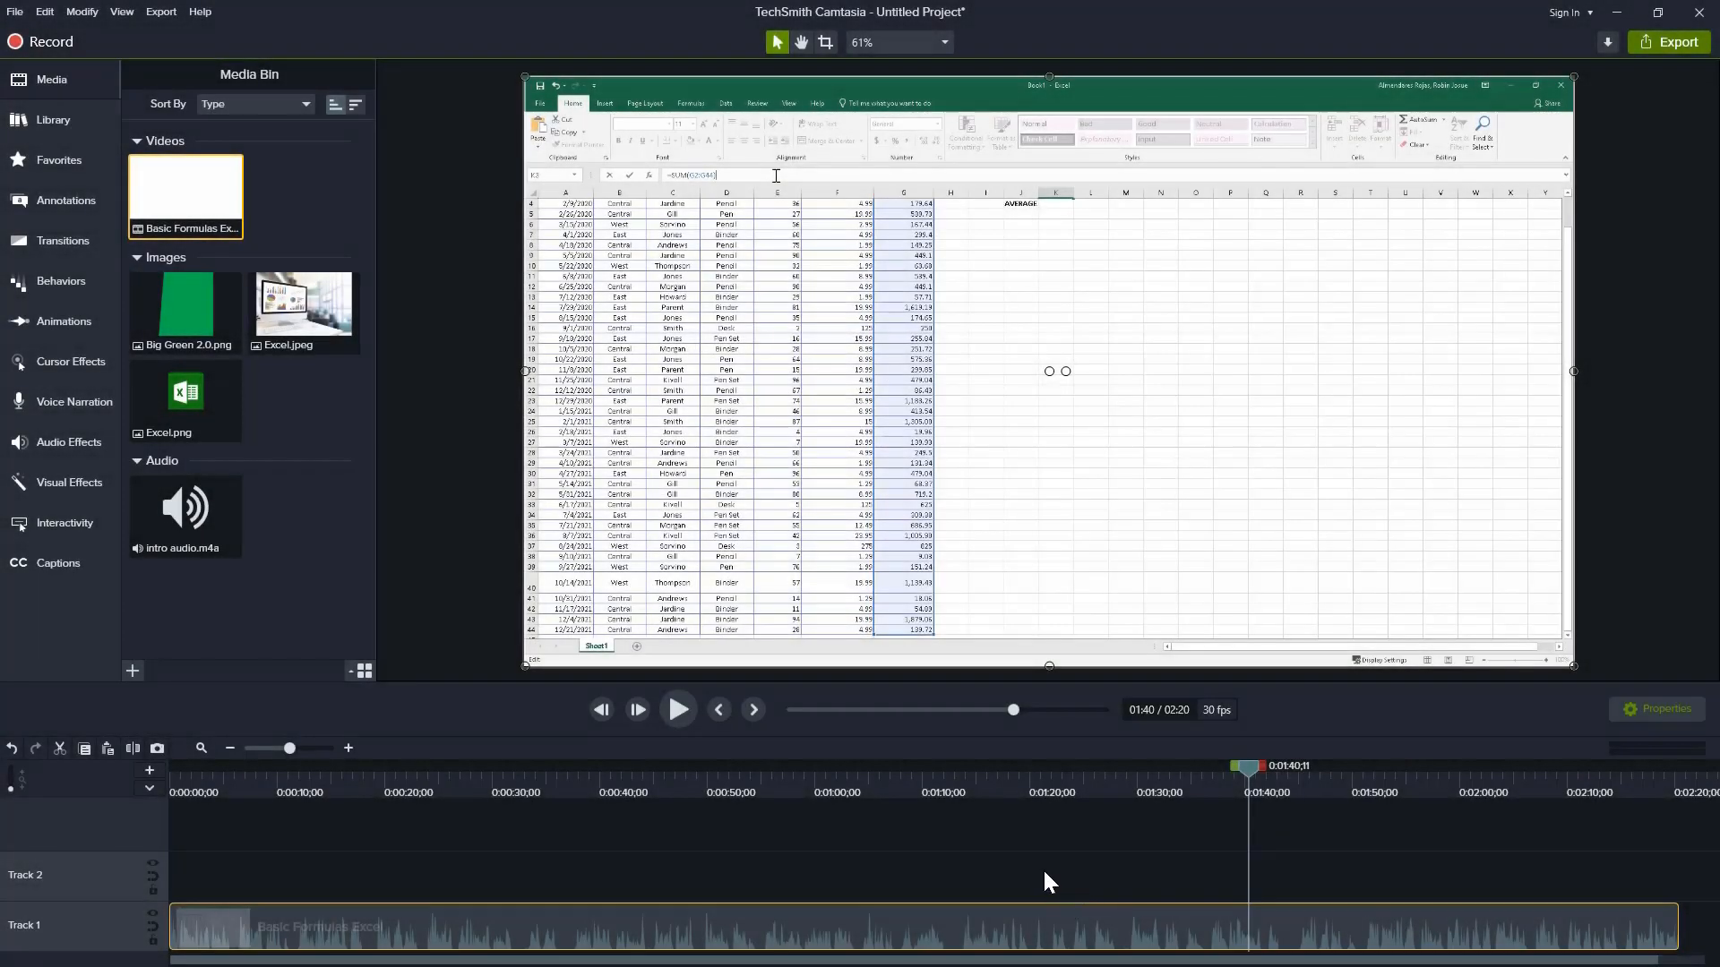
right_click(771, 922)
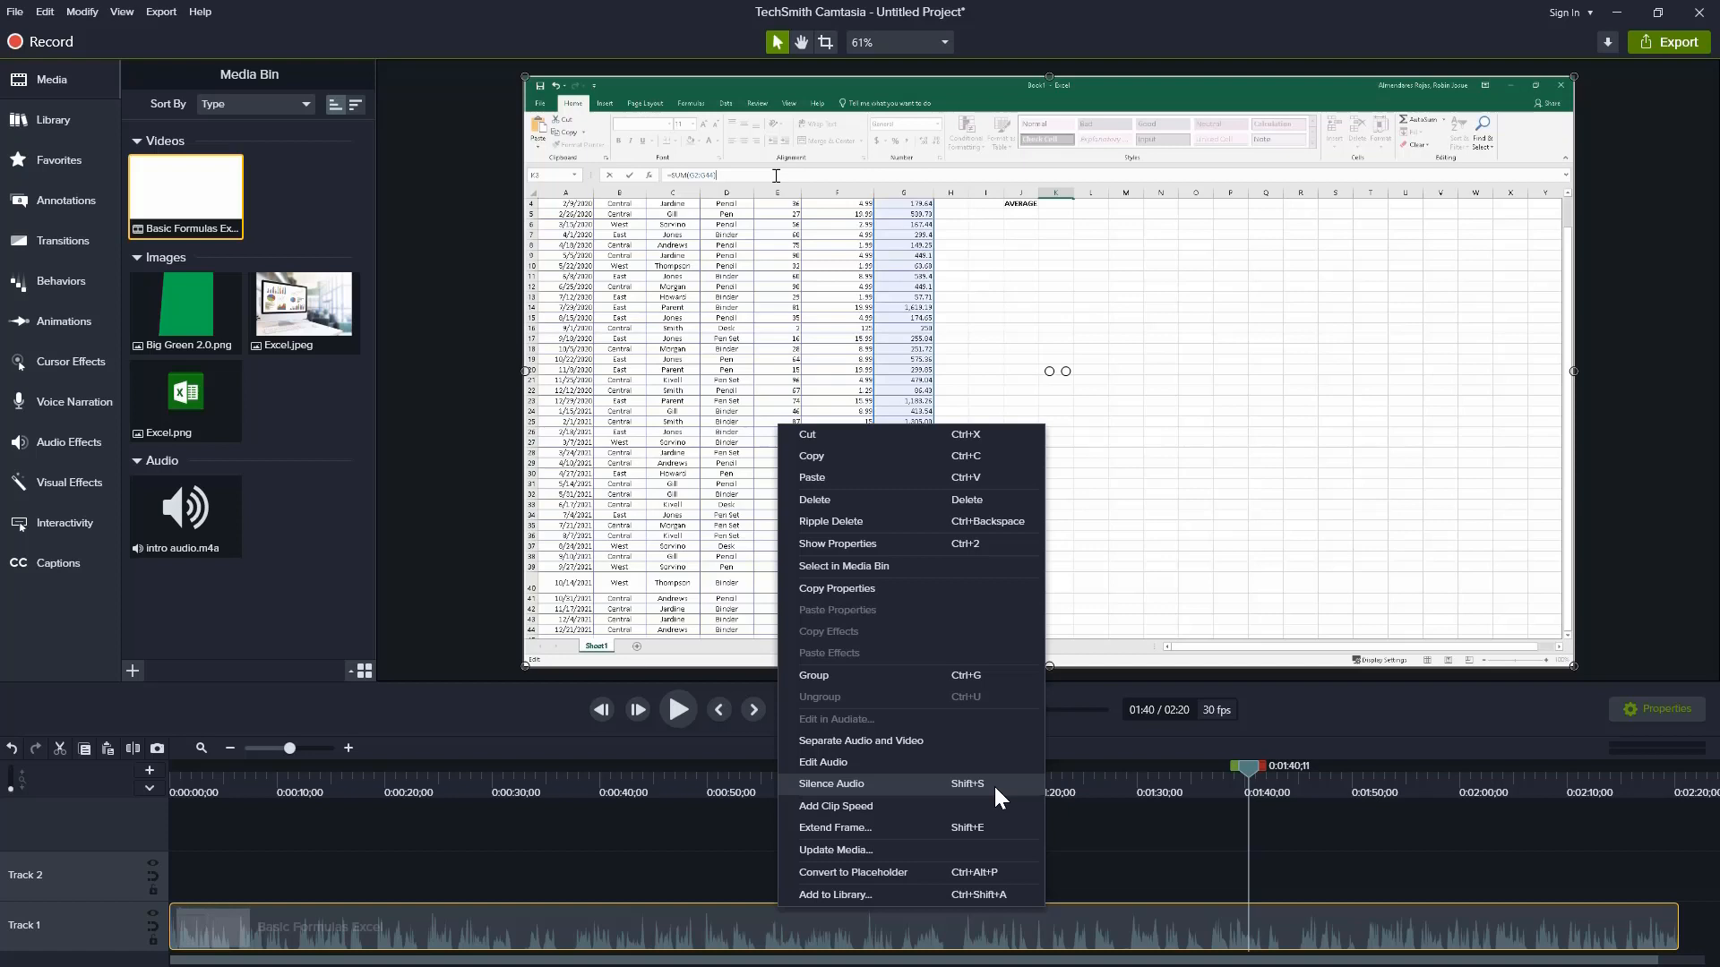
click(874, 783)
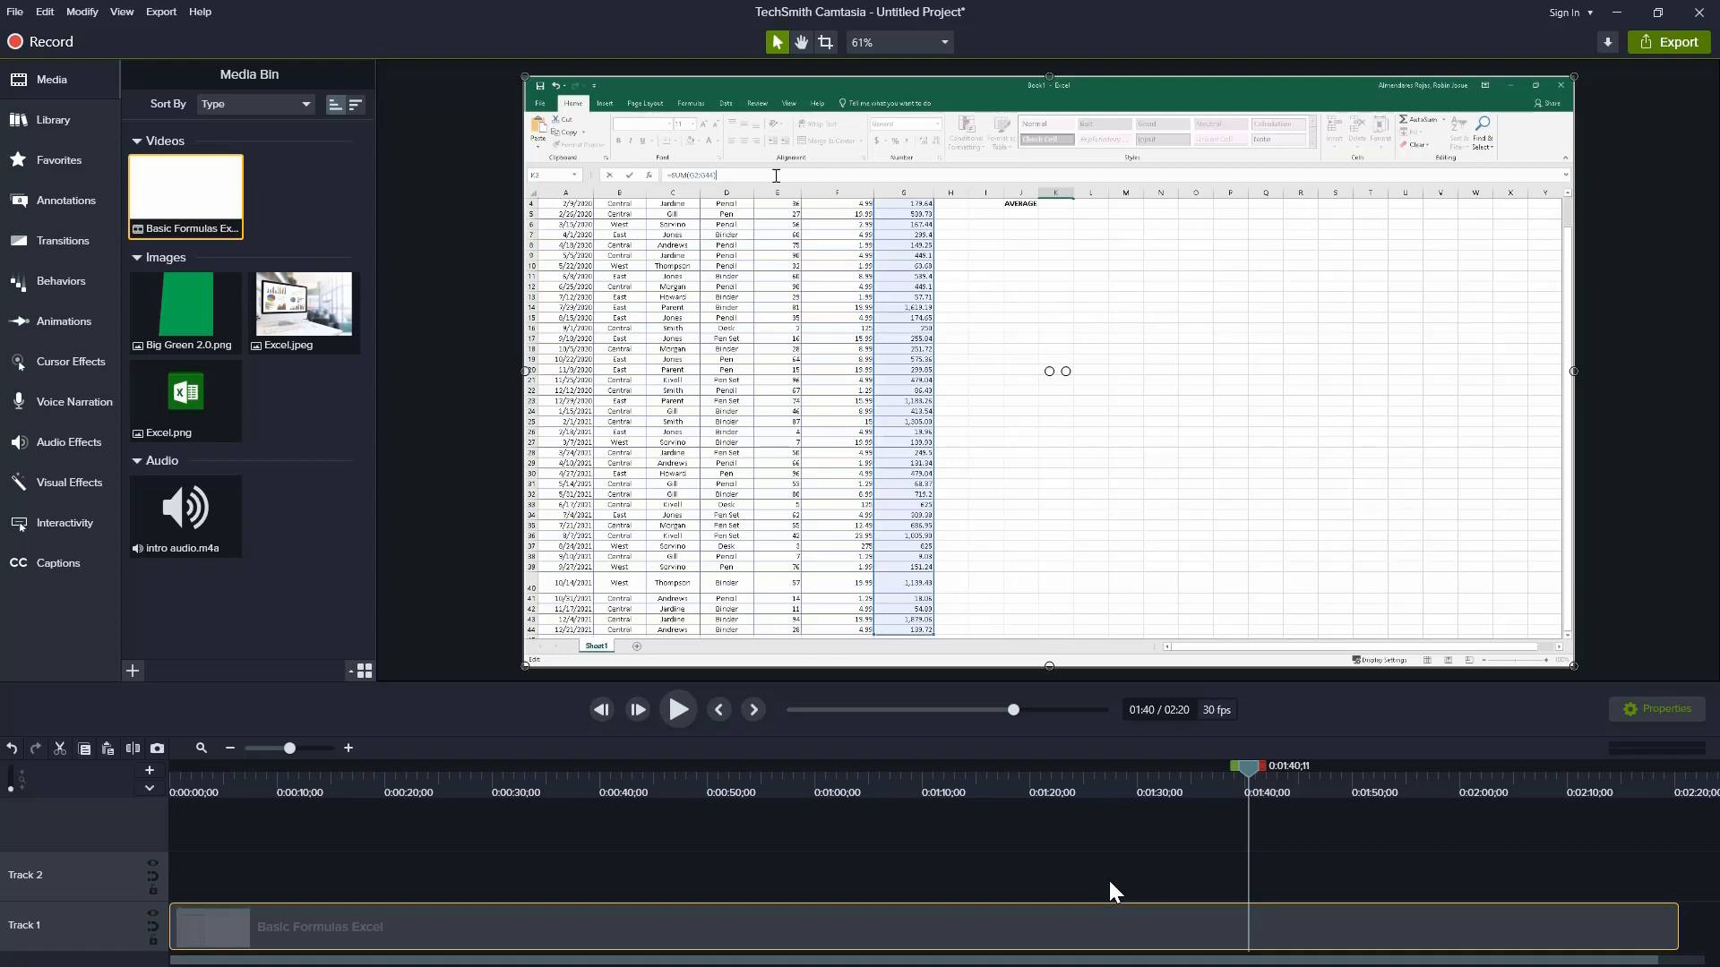
key(ctrl+z)
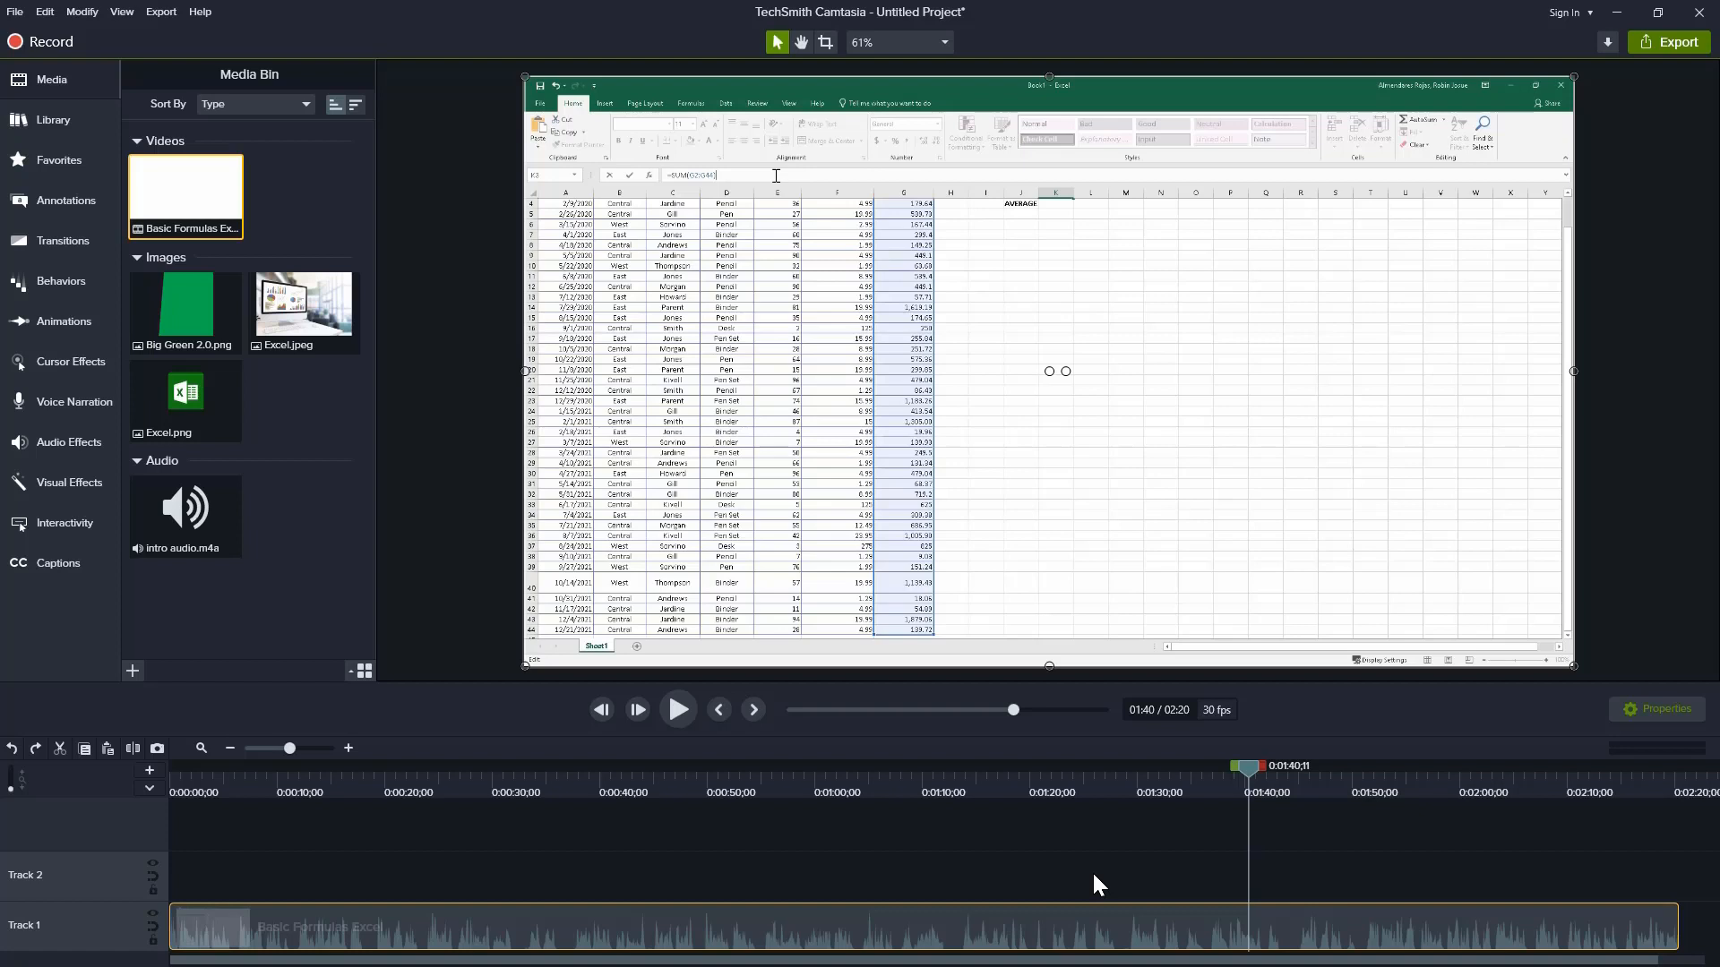
Step: Separate the audio and video of the Track 1 clip and select the audio clip on Track 2
right_click(985, 918)
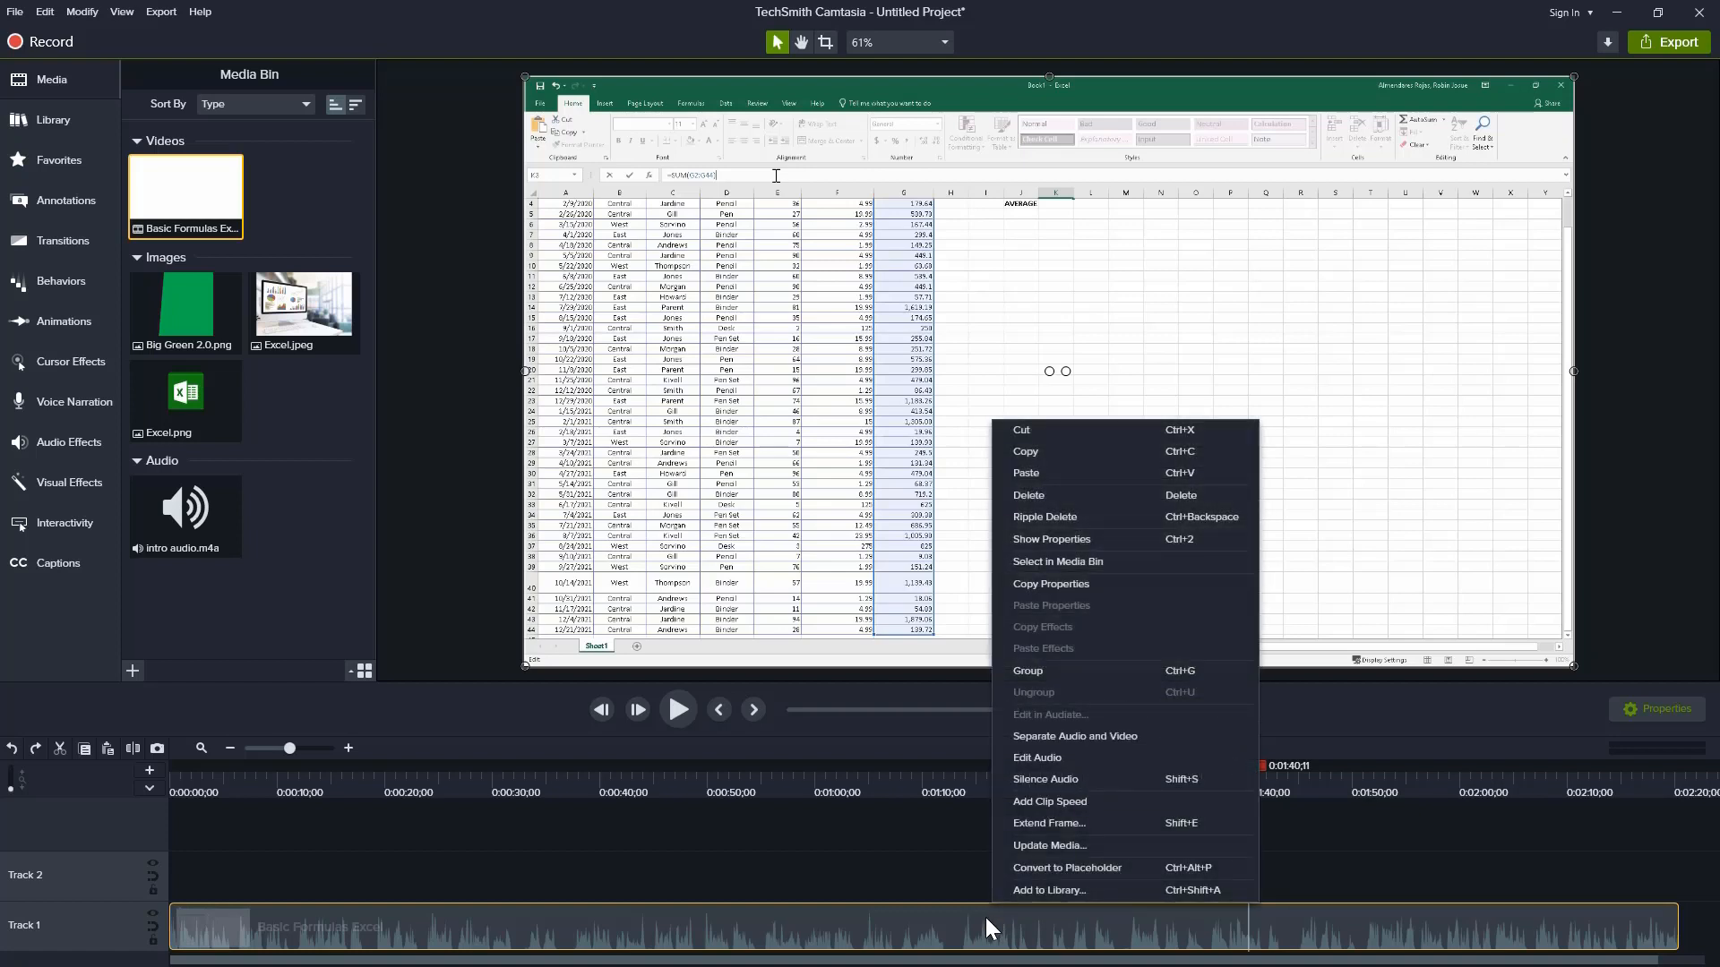
click(1099, 737)
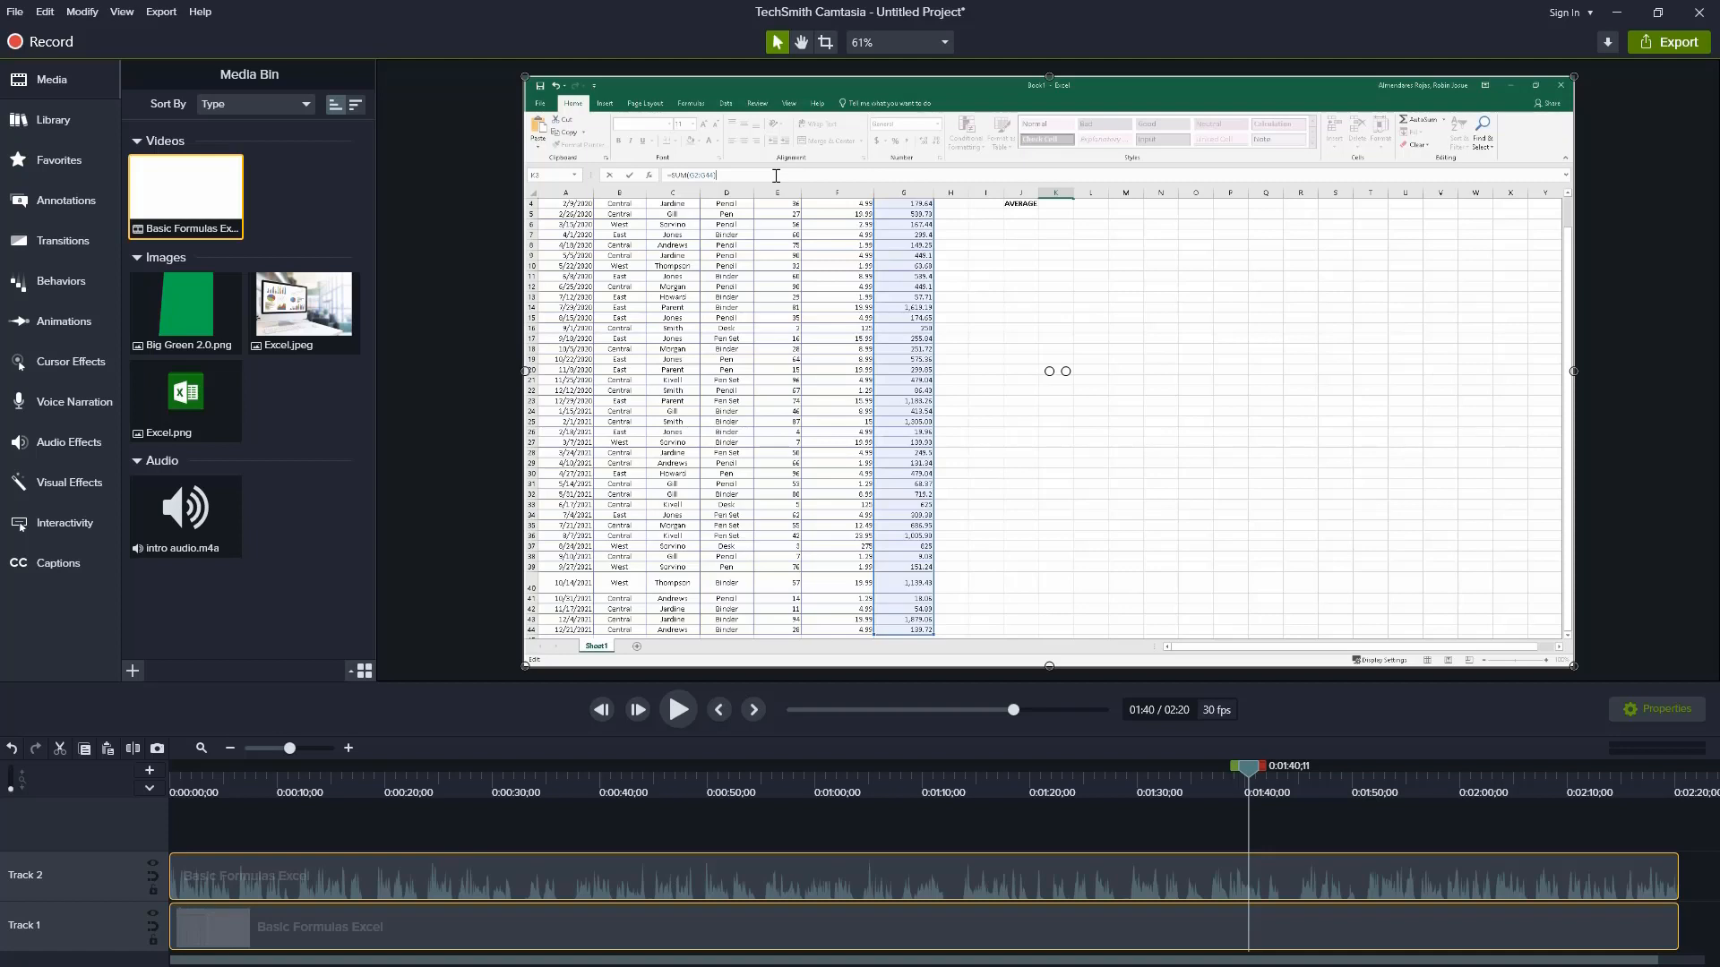
click(670, 874)
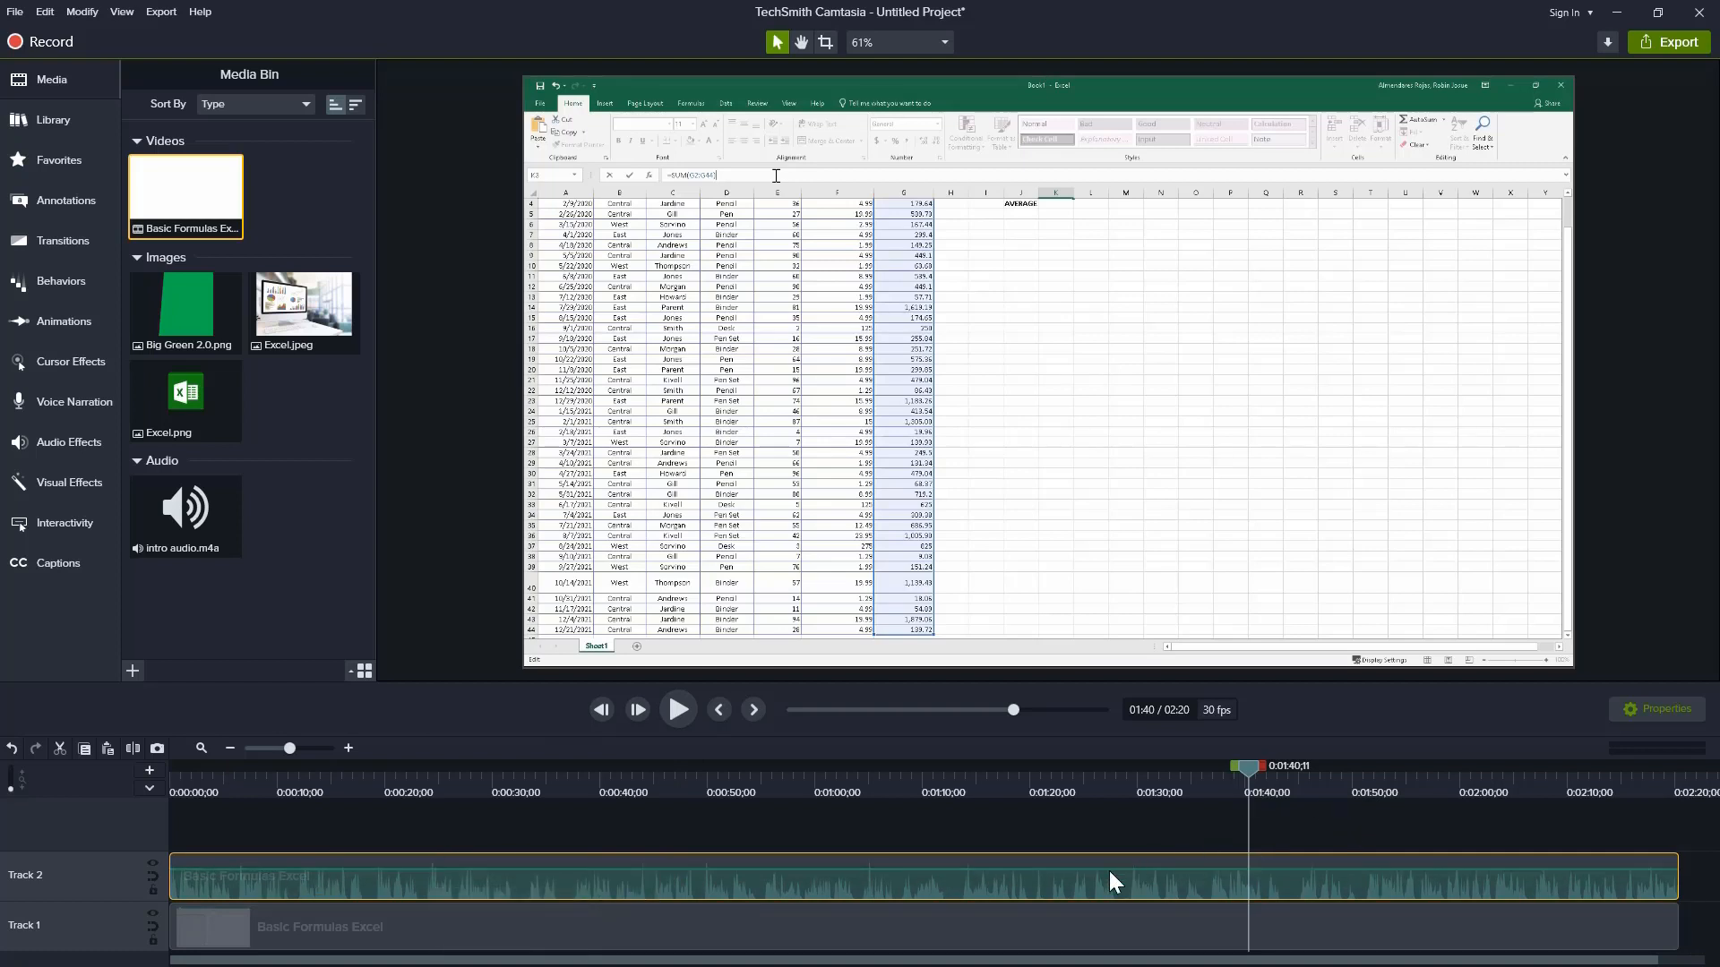
Step: Try shortening the Track 2 audio from its end to about 20 seconds, and extend it back to full length
drag(1249, 770, 505, 765)
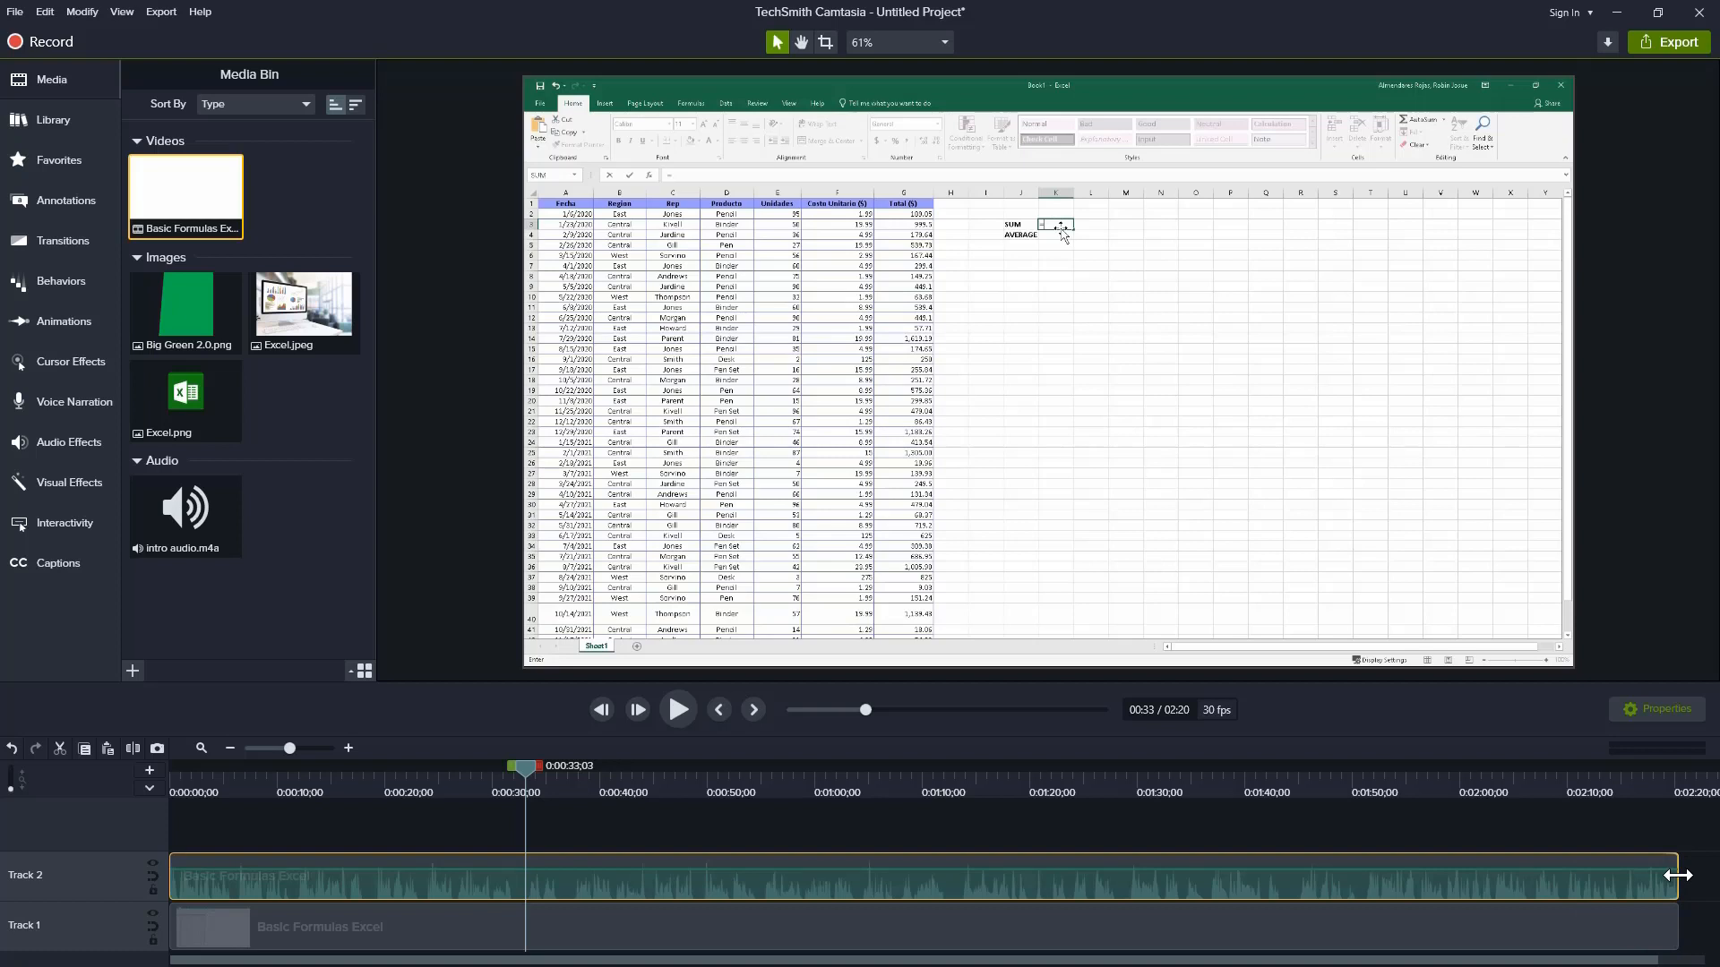
drag(1677, 876, 1037, 860)
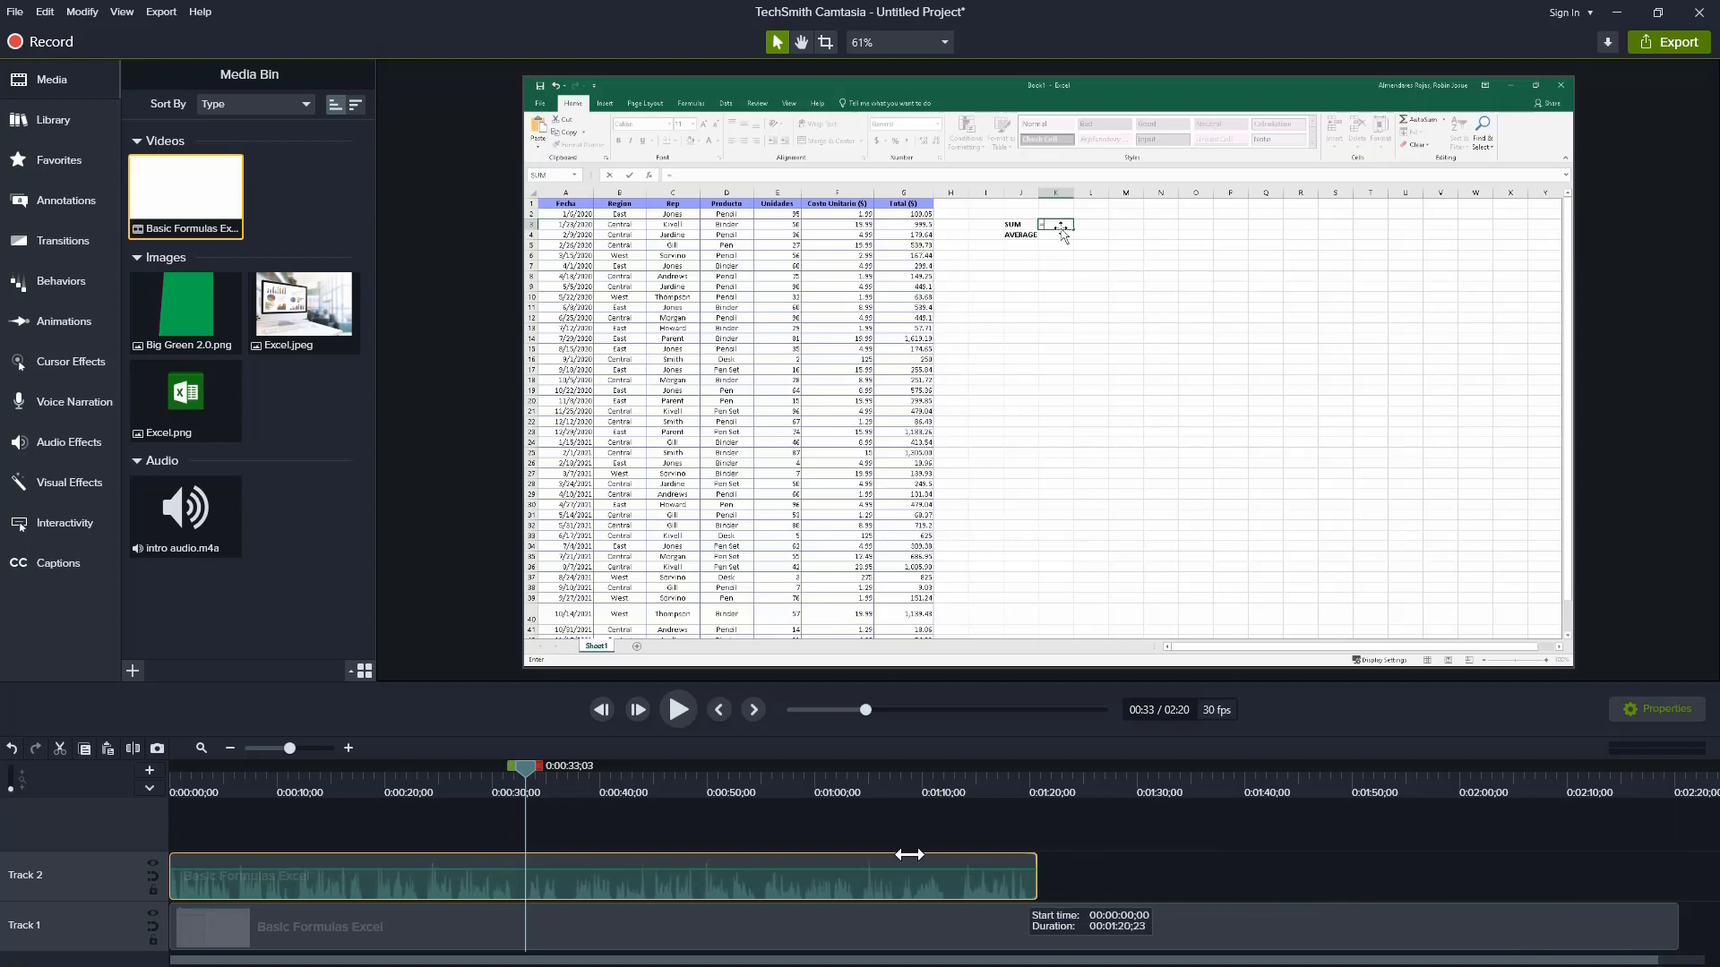
drag(910, 855, 383, 862)
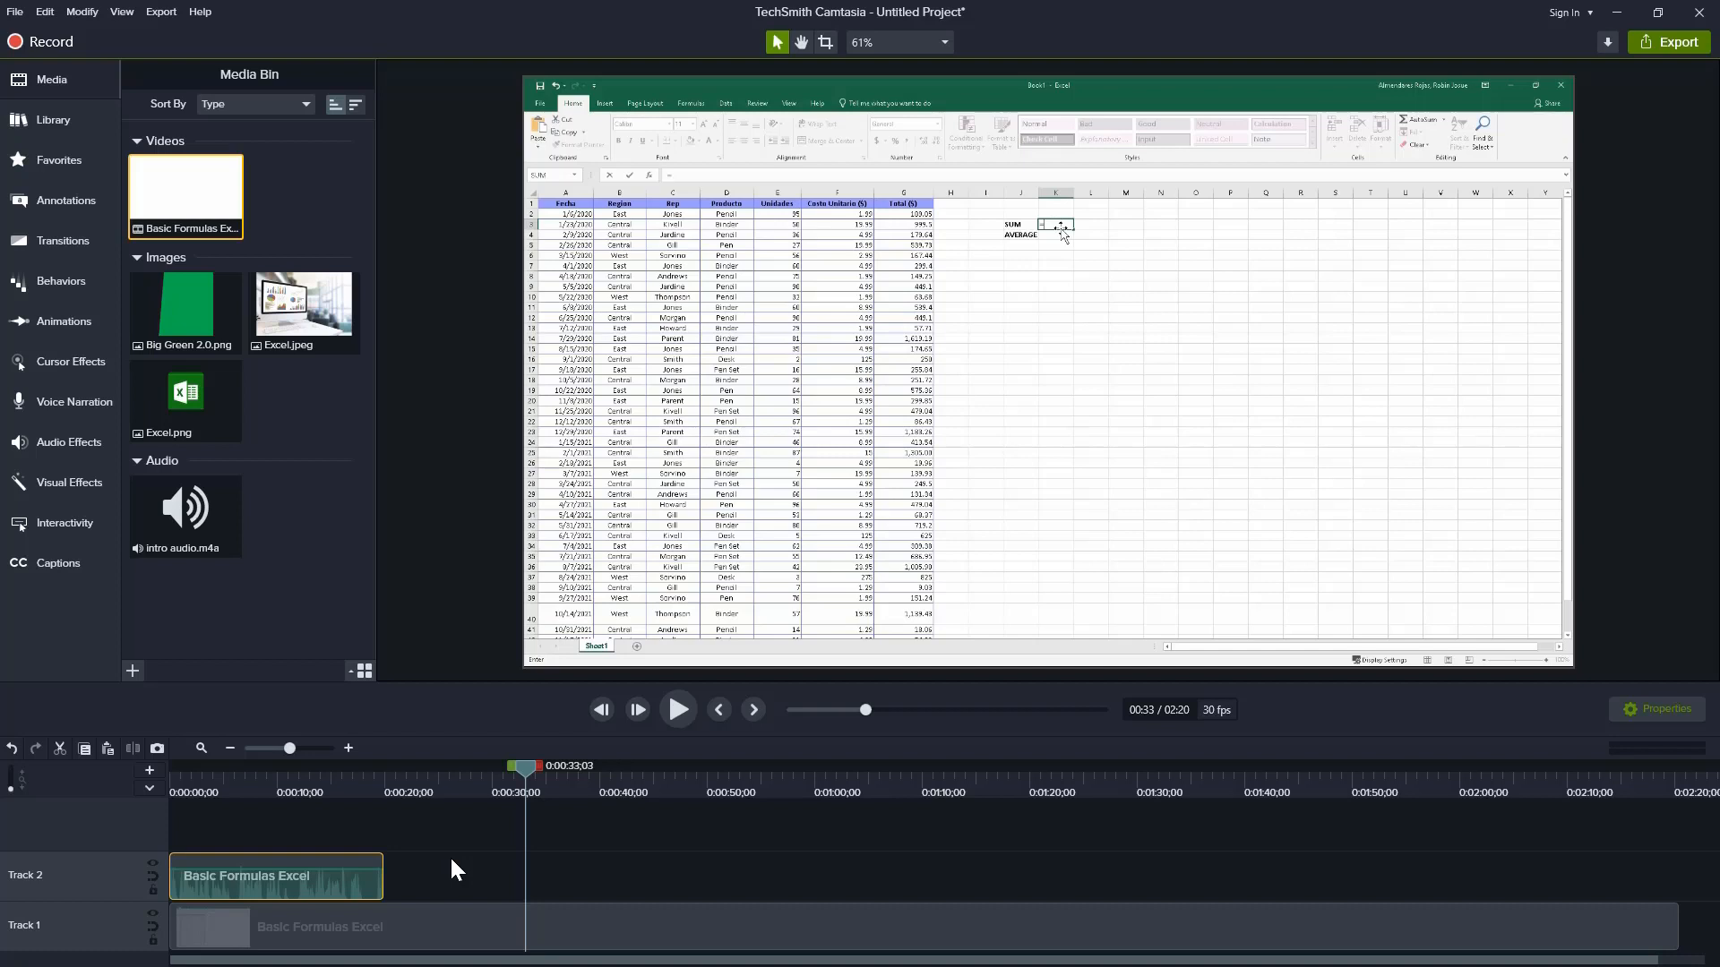
drag(379, 874, 1676, 908)
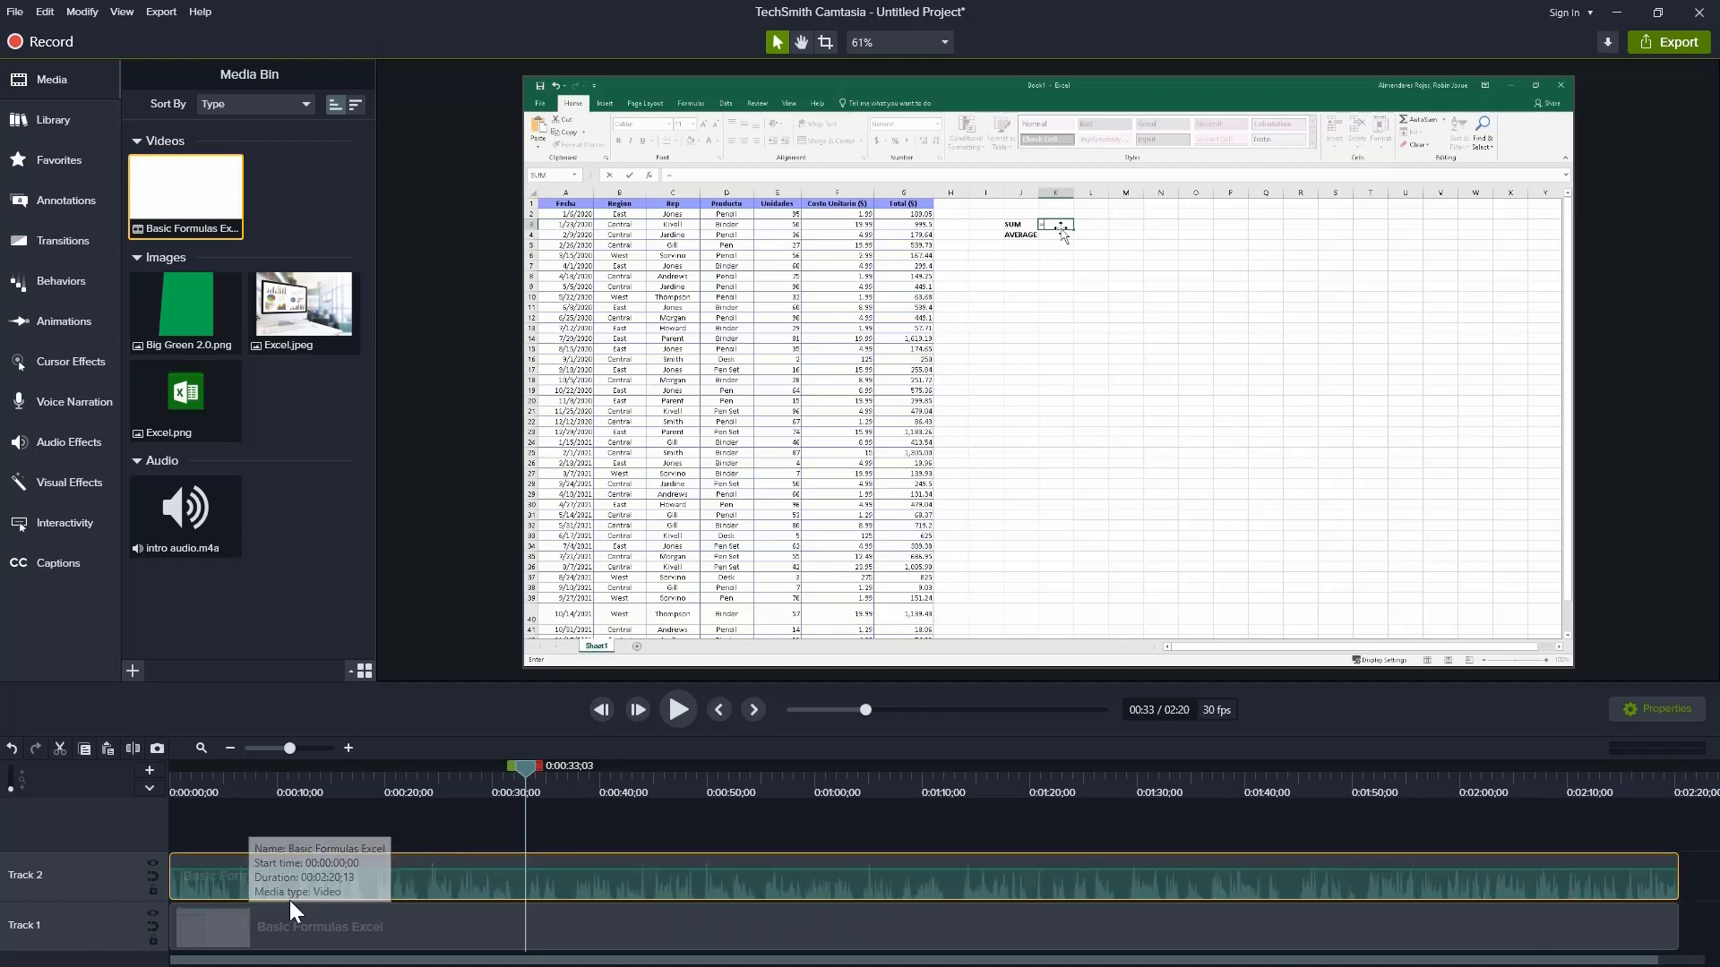
Step: Try trimming the start of the Track 2 audio to about two minutes, and extend it back to the timeline's beginning
drag(170, 881, 533, 874)
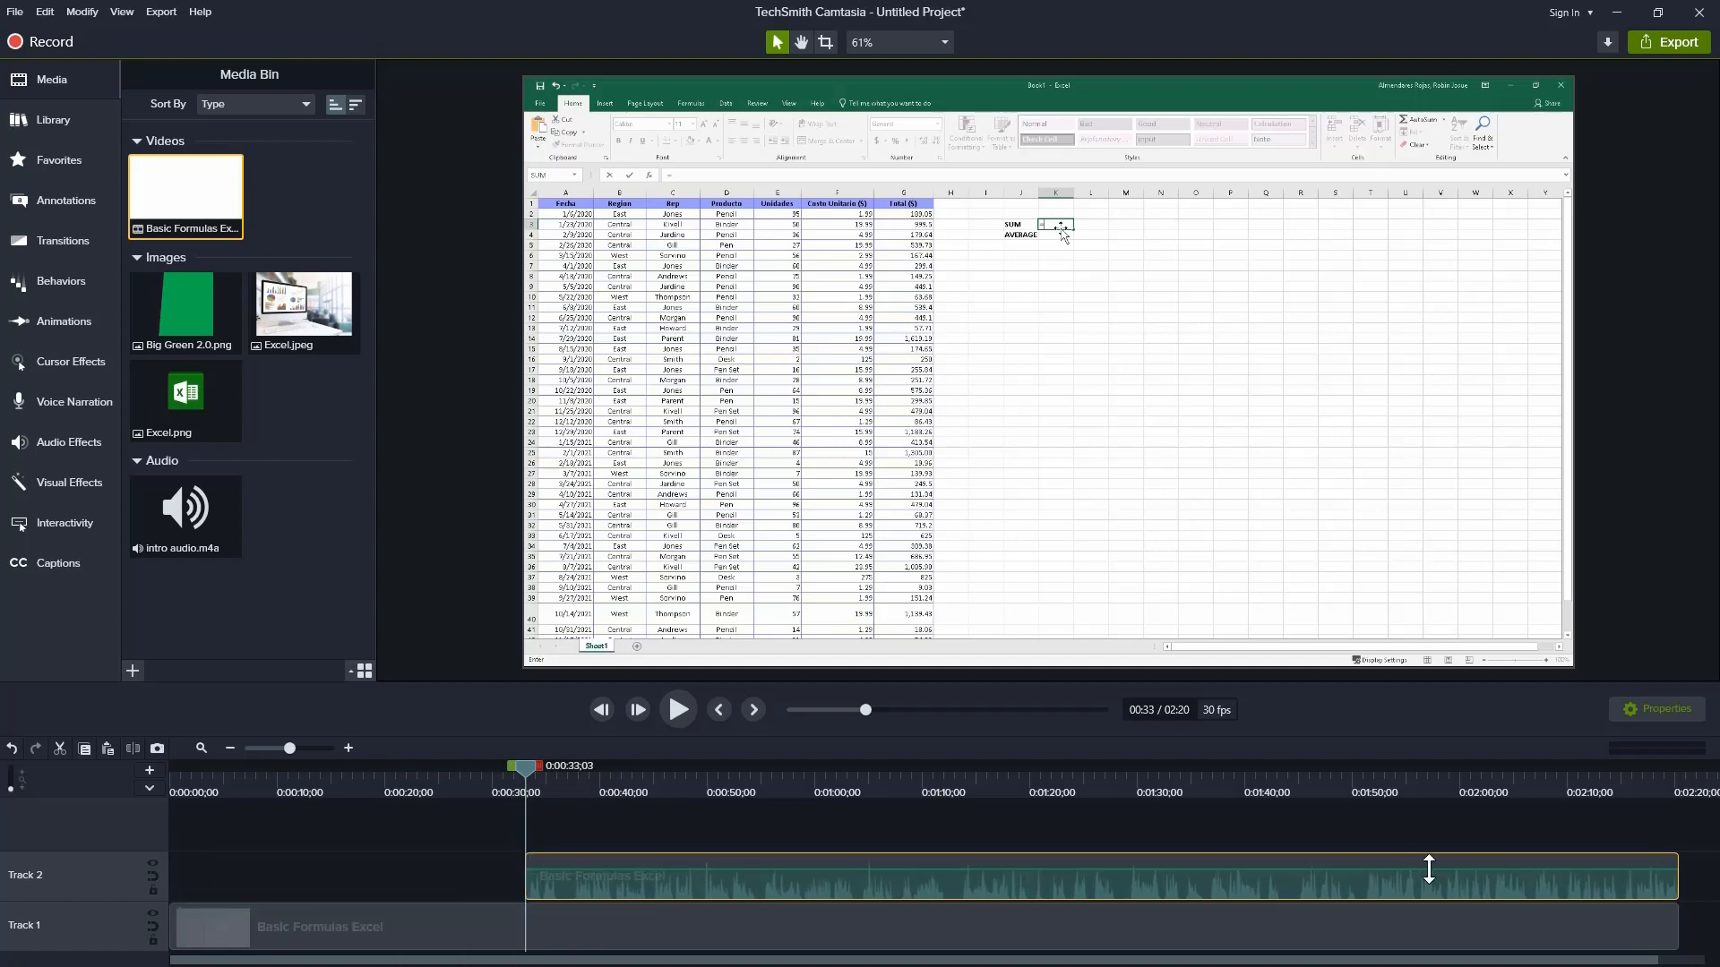
mouse_move(1675, 877)
mouse_down()
mouse_move(929, 876)
mouse_move(1677, 876)
mouse_up()
drag(525, 875, 1471, 874)
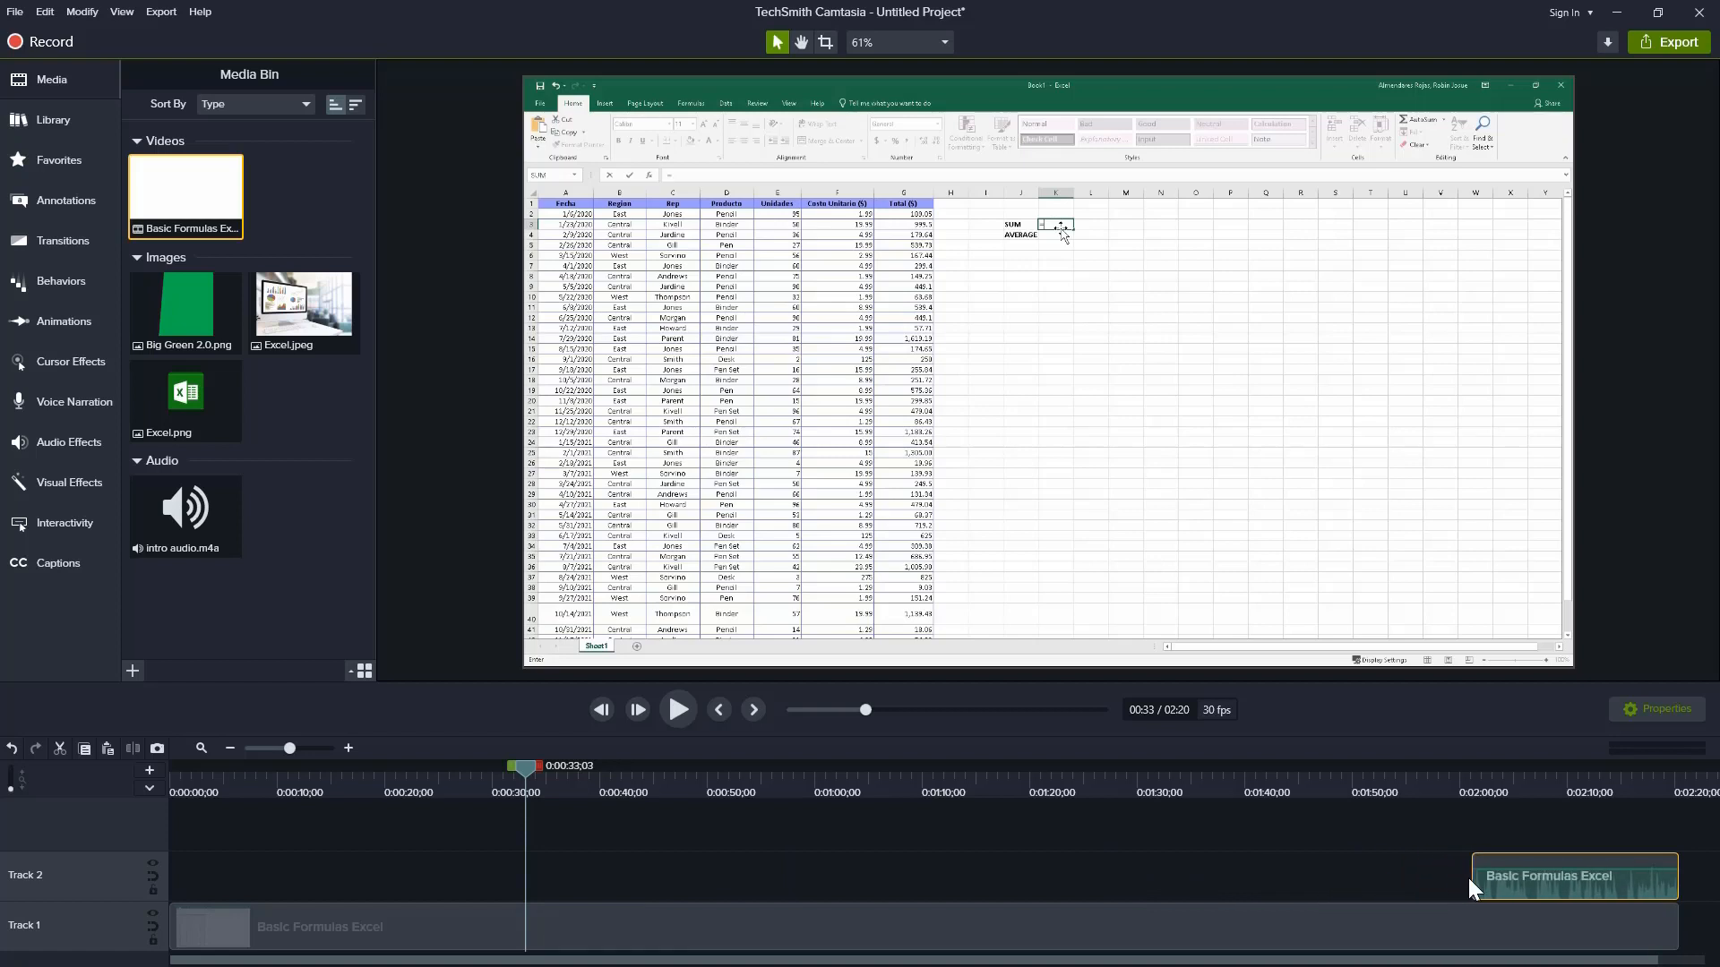
drag(1471, 881, 149, 862)
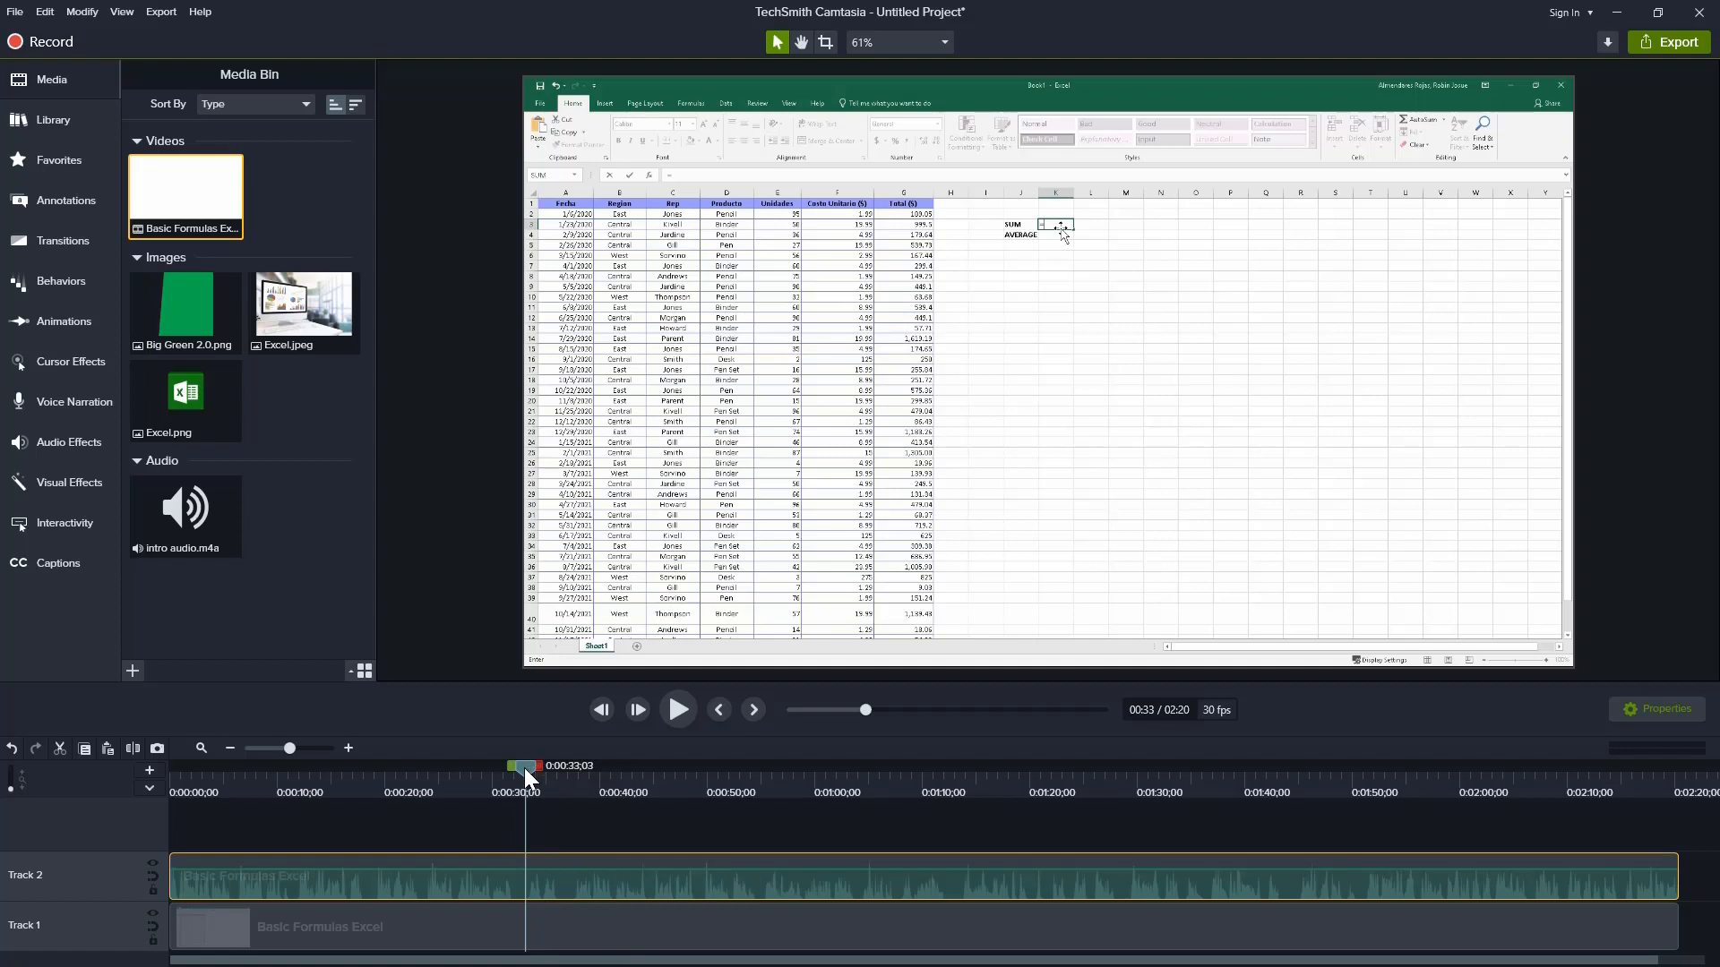
Step: Lock Track 1 and delete the section of the Track 2 audio between about 0:00:20 and 0:01:59;27
drag(527, 768, 385, 776)
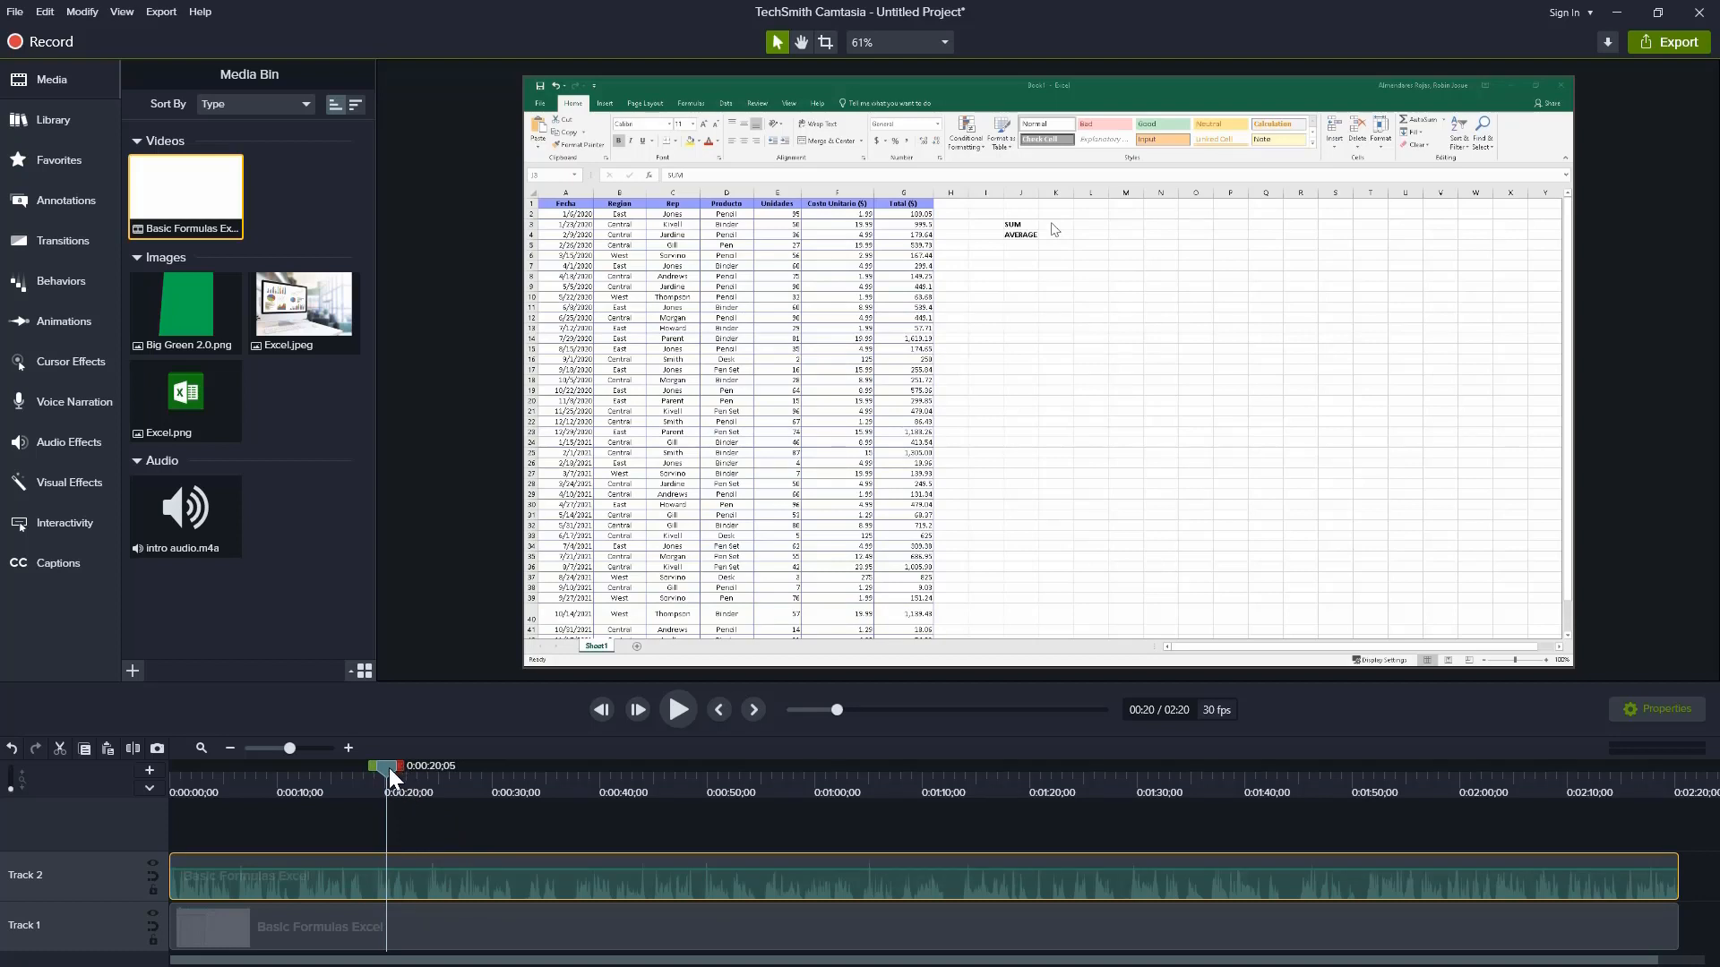
drag(388, 769, 1473, 783)
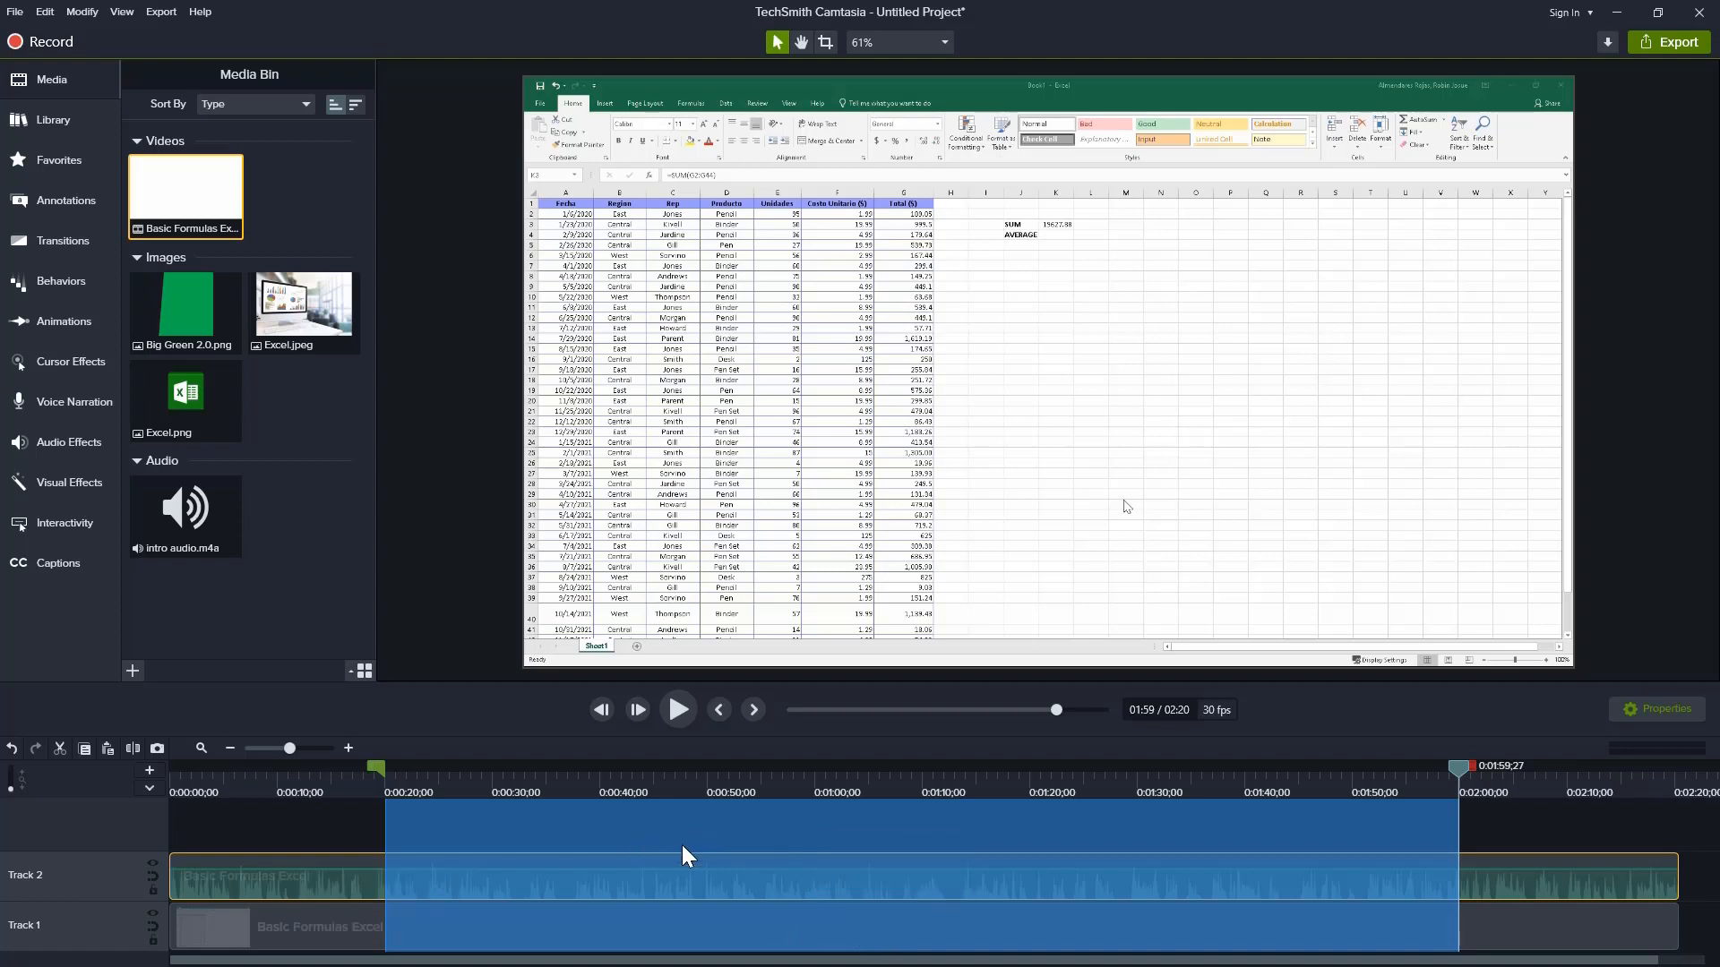
click(154, 941)
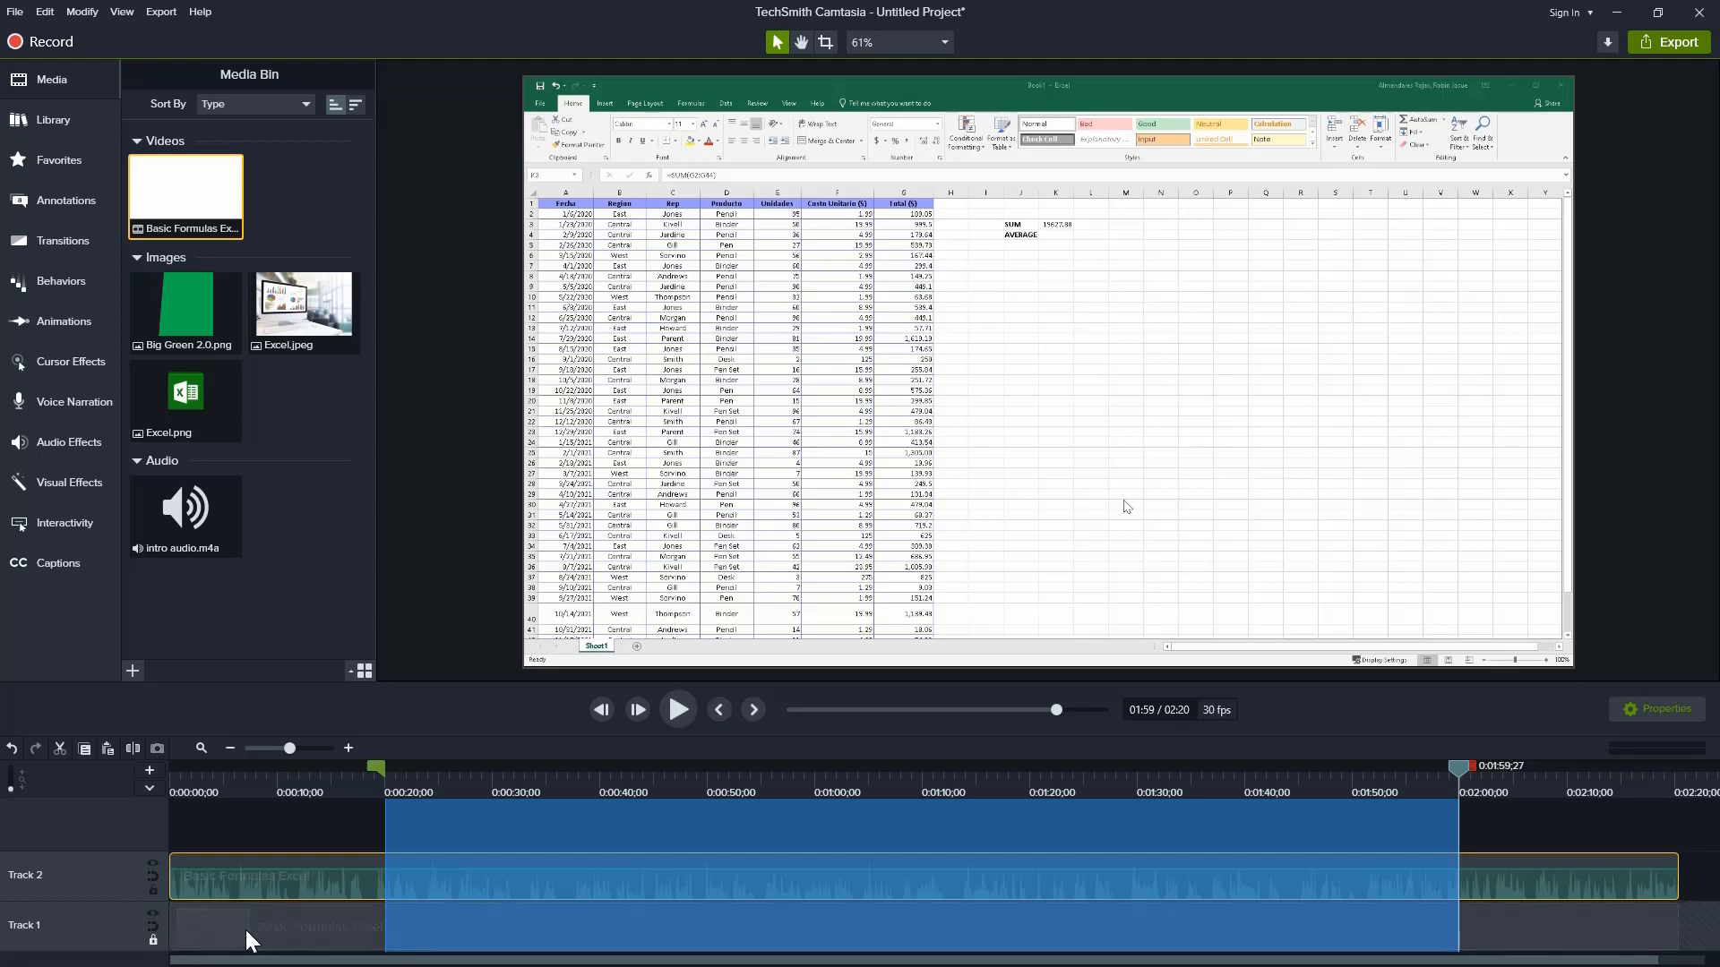
right_click(979, 849)
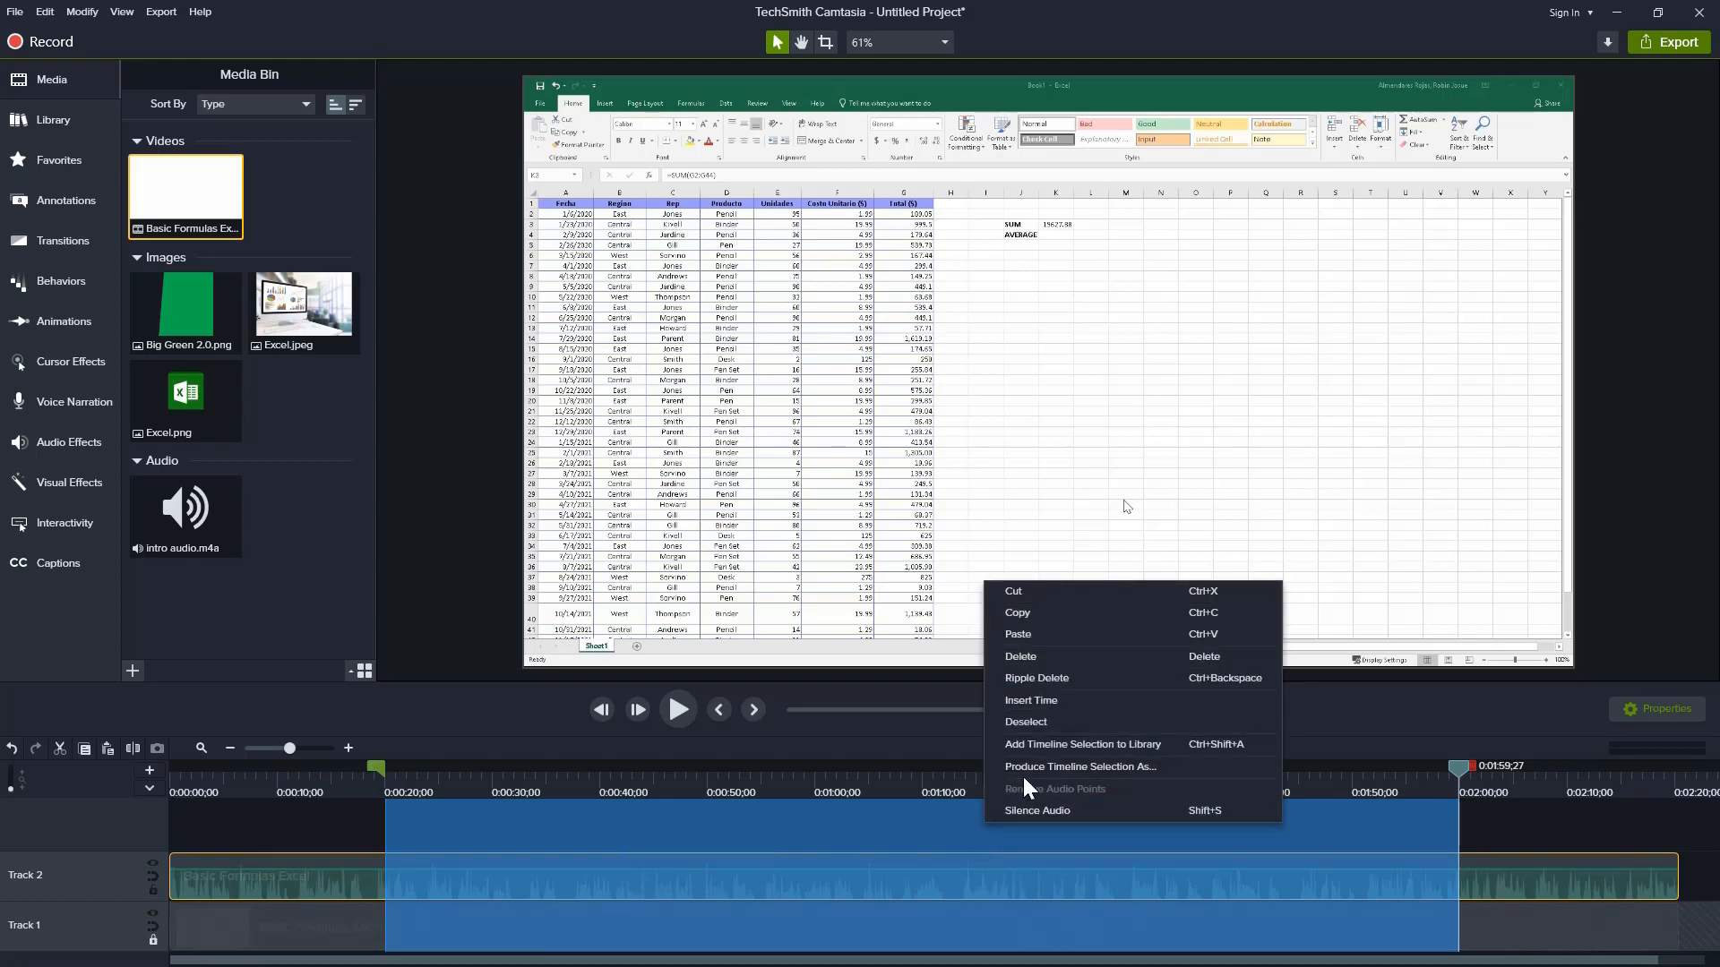
click(1042, 659)
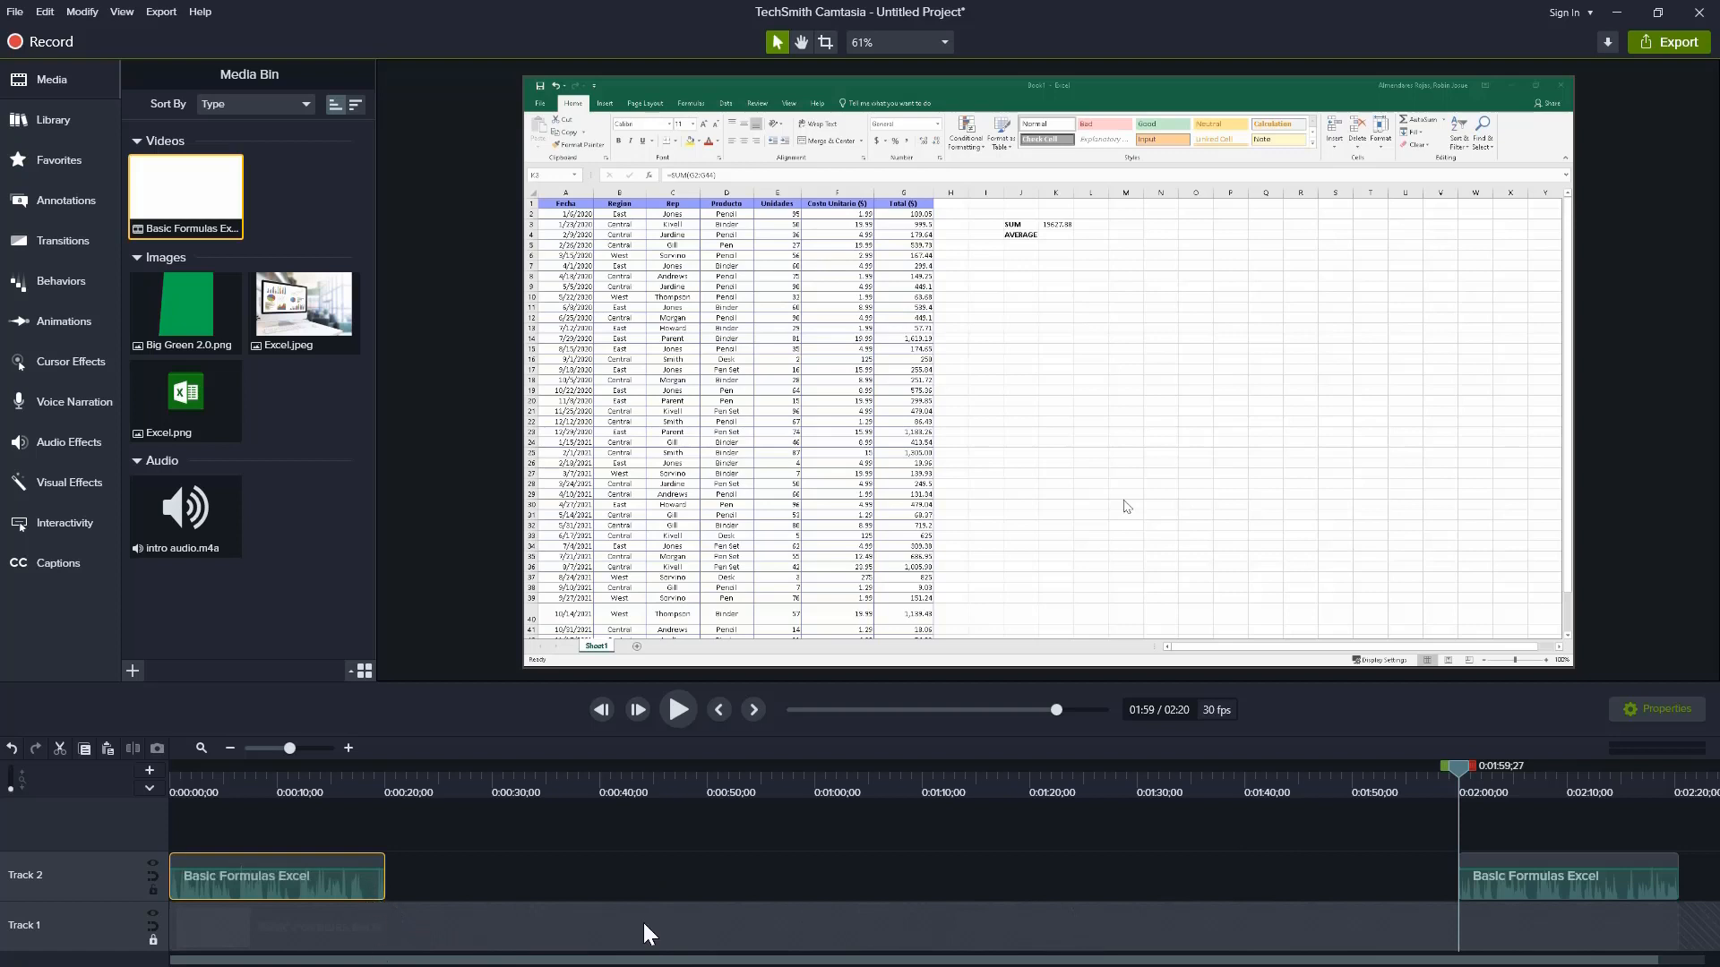
click(1586, 880)
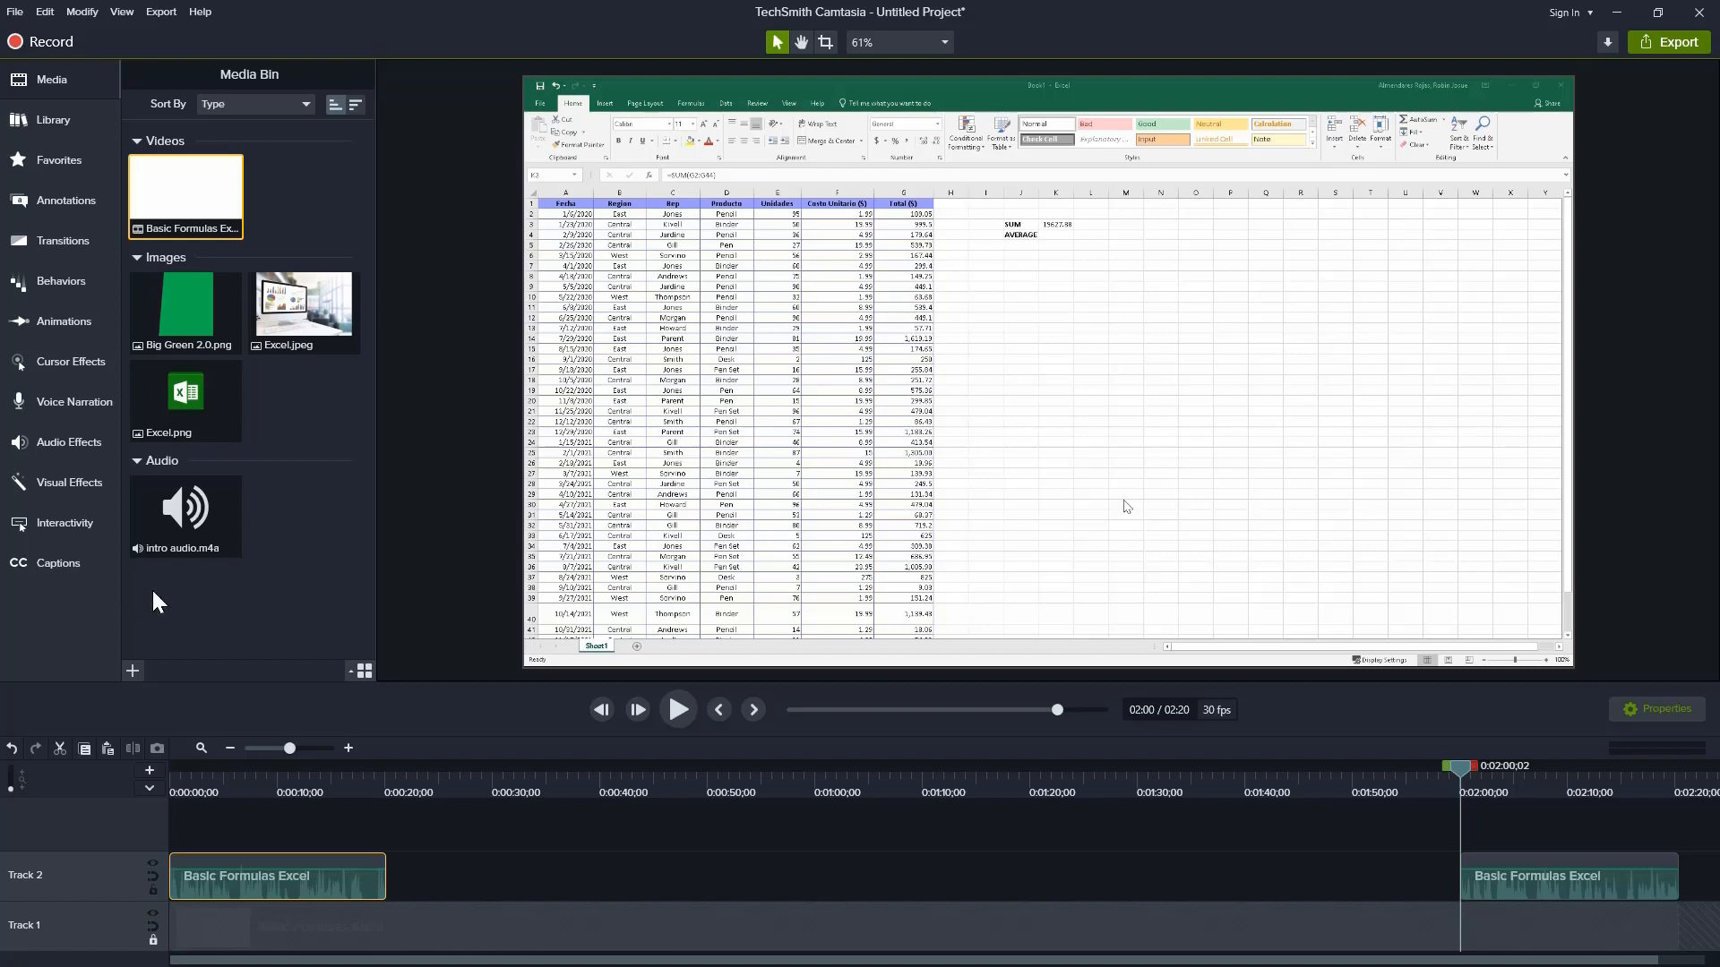
Step: Undo the deletion of the Track 2 audio section and clear the time range selection
click(1347, 833)
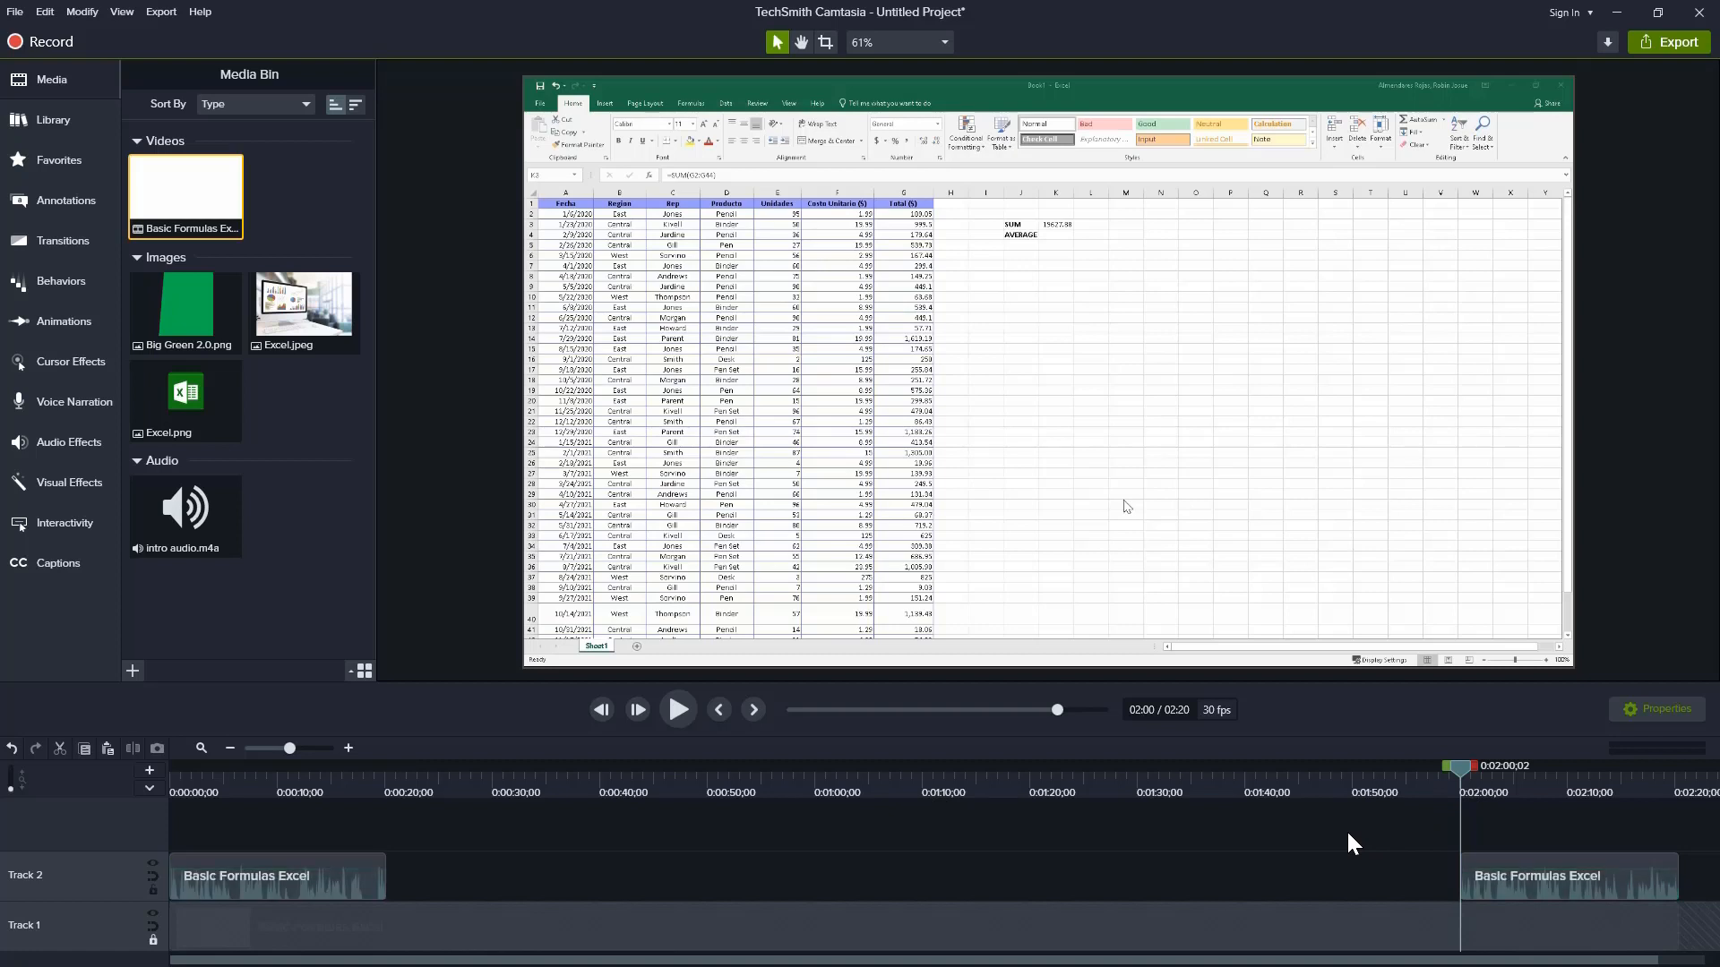
key(ctrl+z)
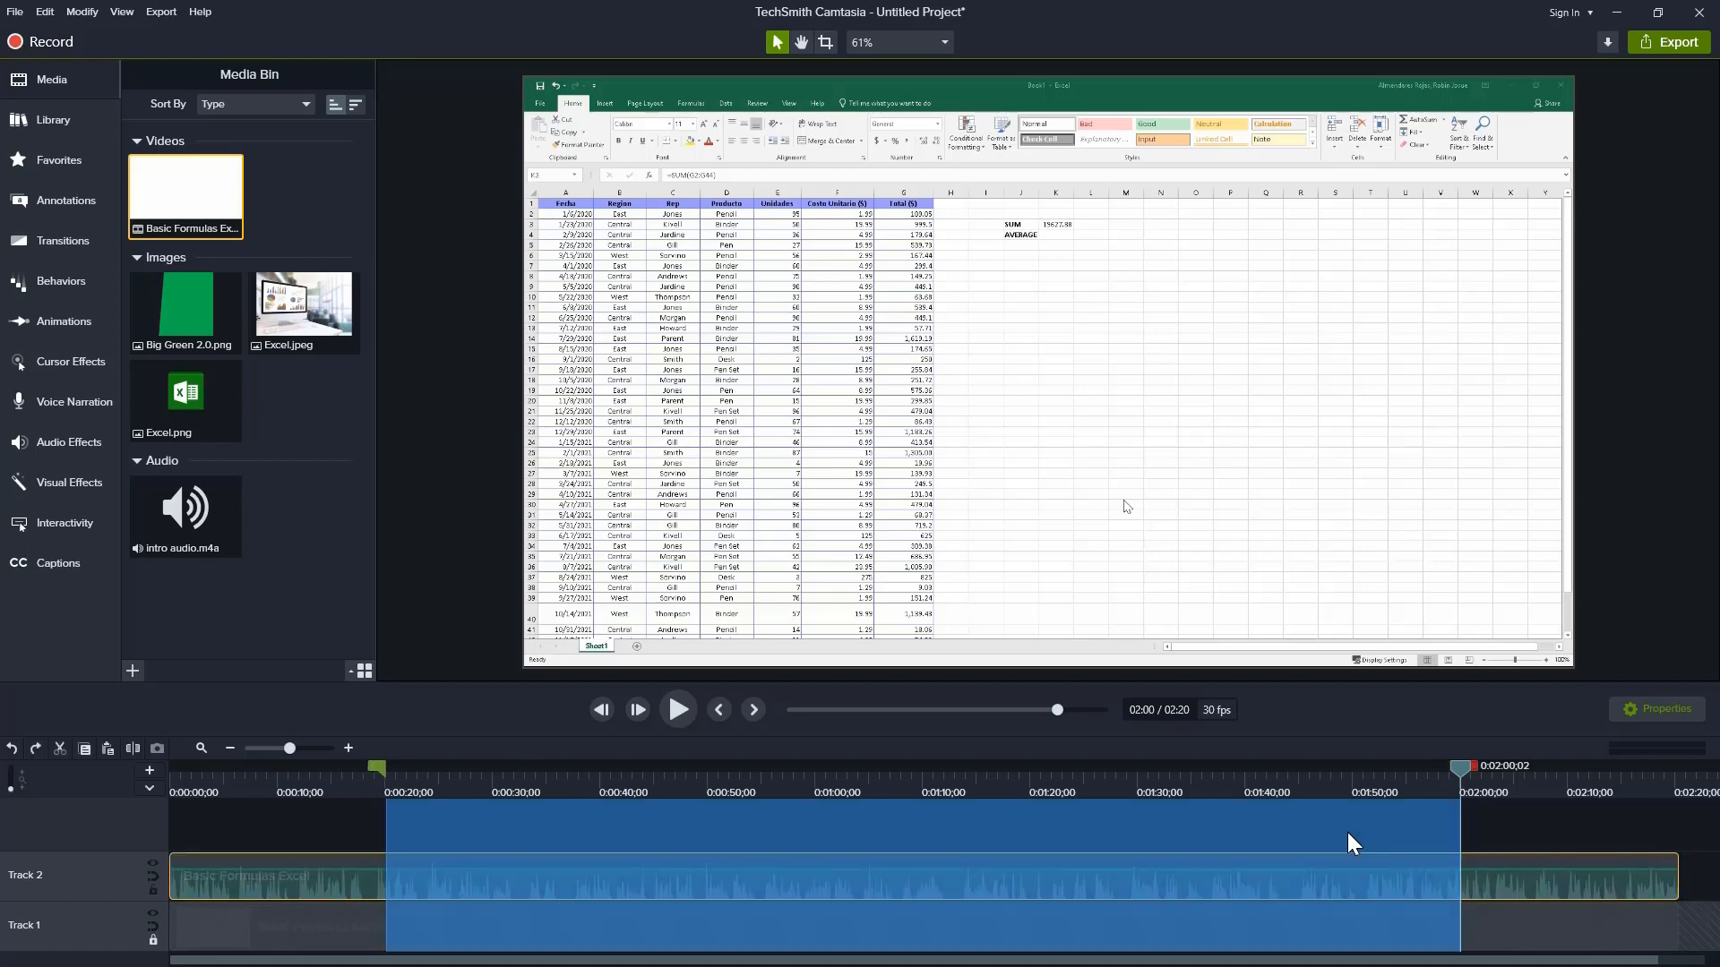
double_click(1459, 767)
Step: Split all unlocked media at 0:00:20;02 and select the second Track 2 audio segment
drag(1458, 767, 384, 736)
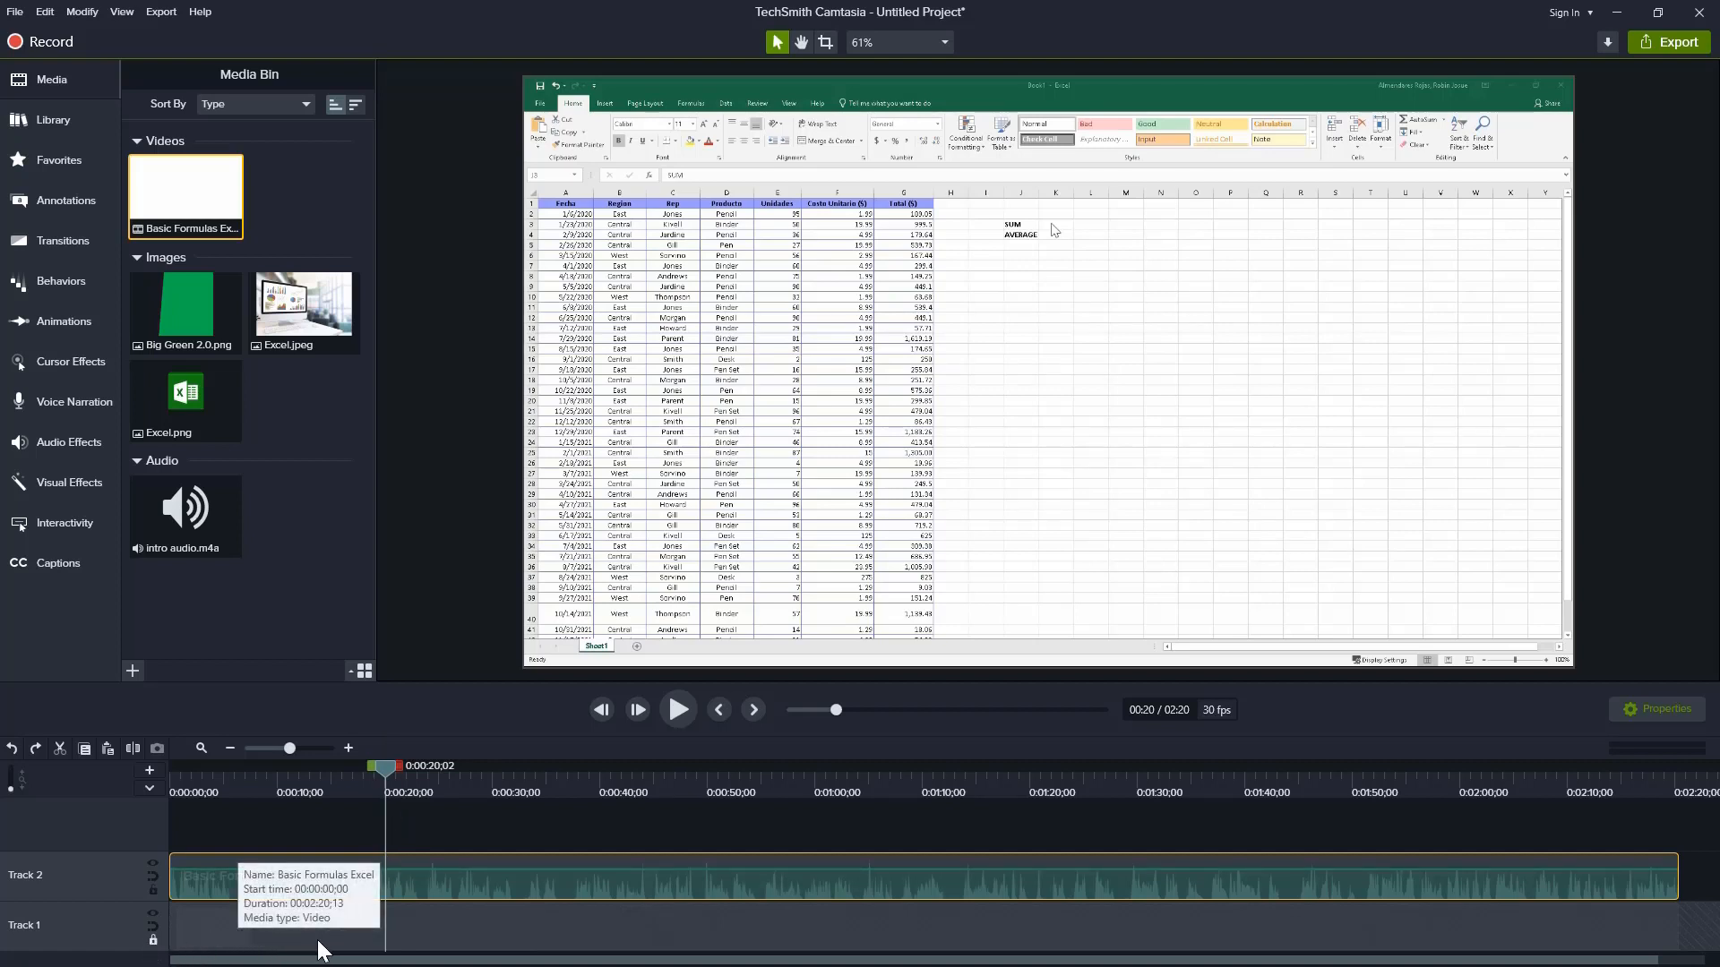
right_click(385, 769)
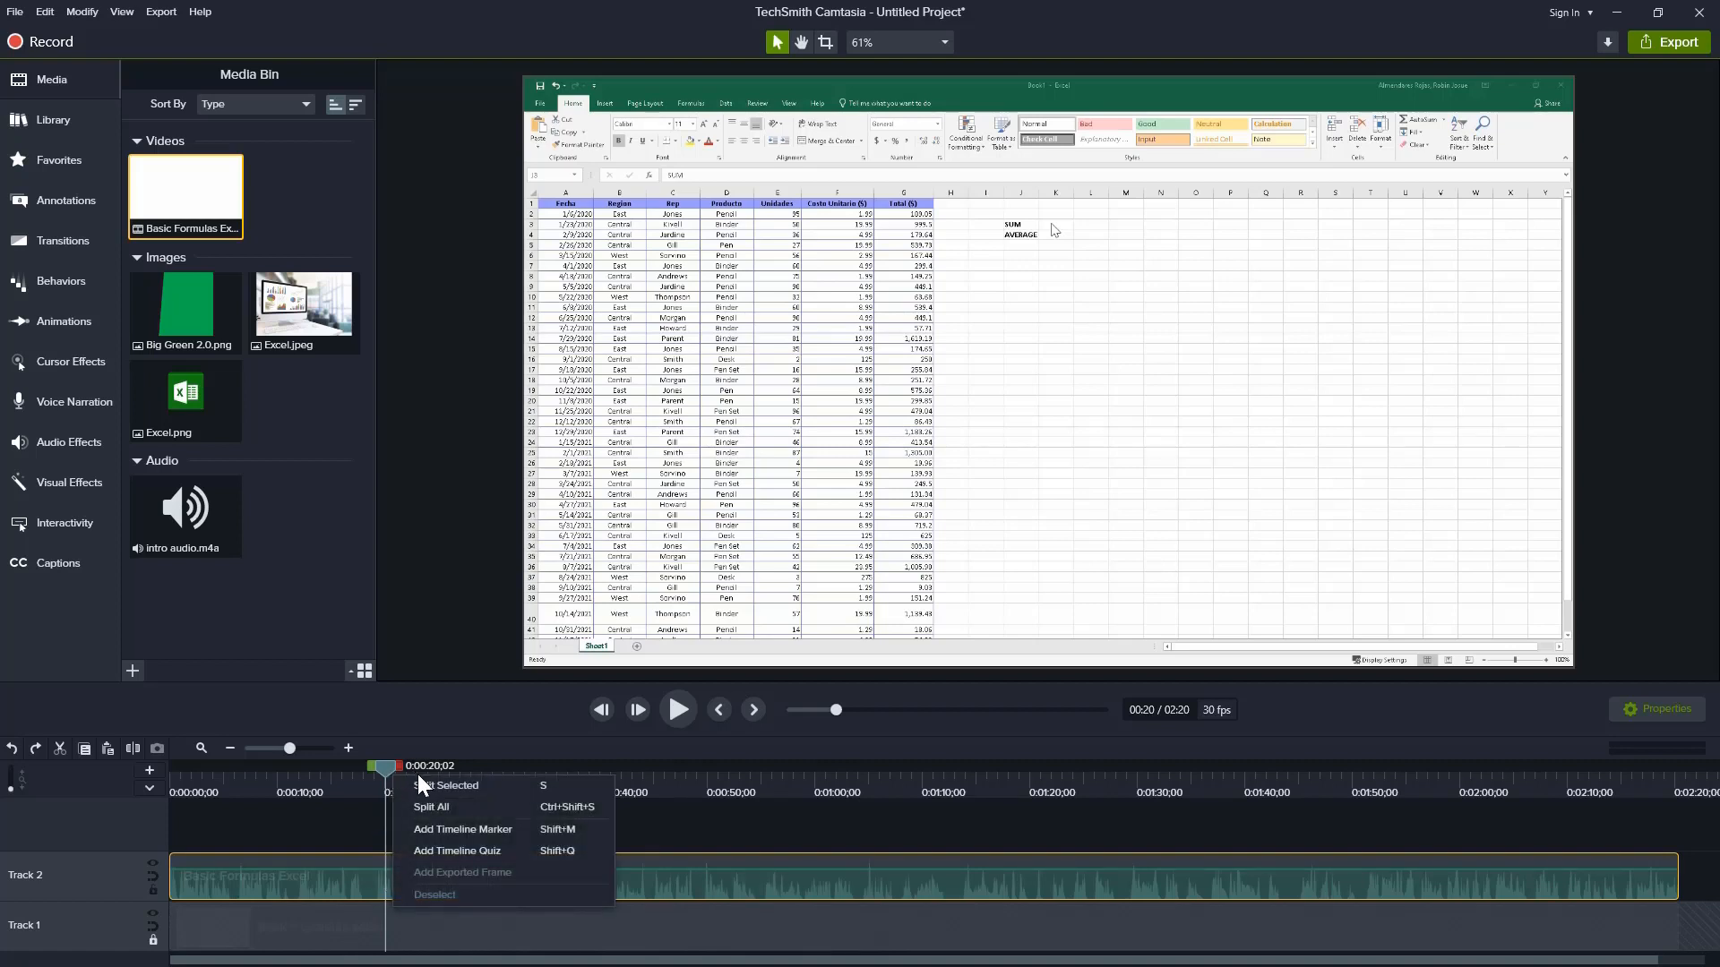
click(491, 808)
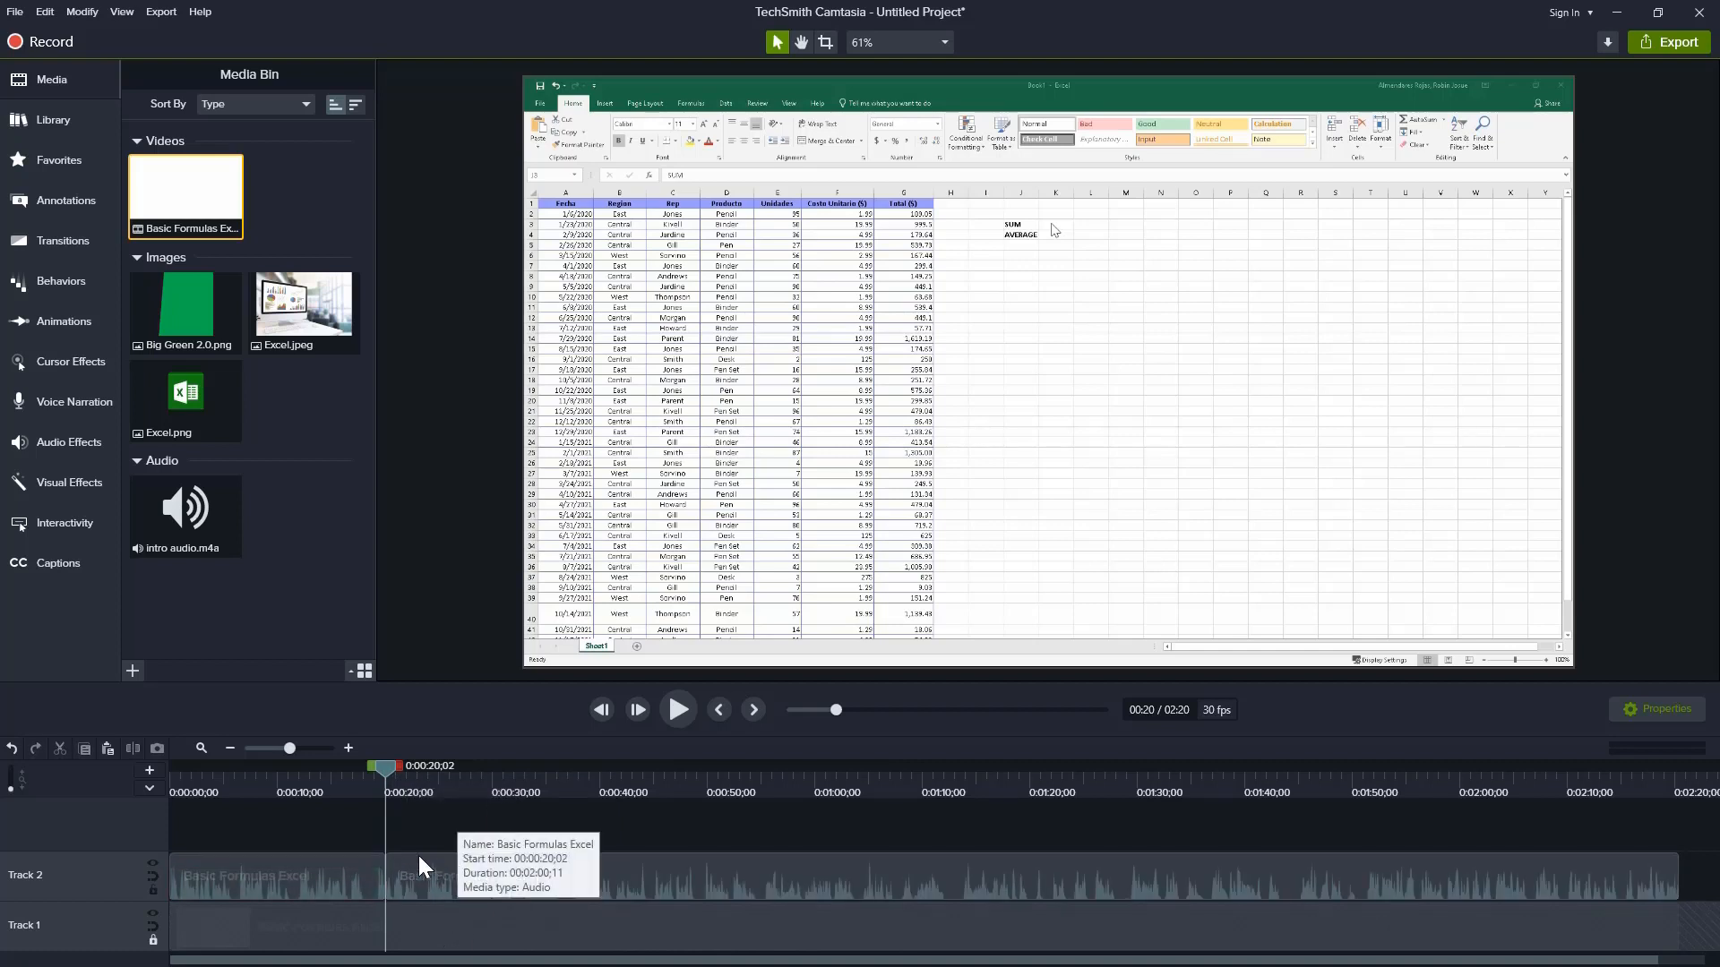
drag(421, 867, 467, 862)
Step: Split the selected Track 2 audio at 0:02:00;02, then shift the last segment away and back against its neighbour
drag(382, 768, 1456, 804)
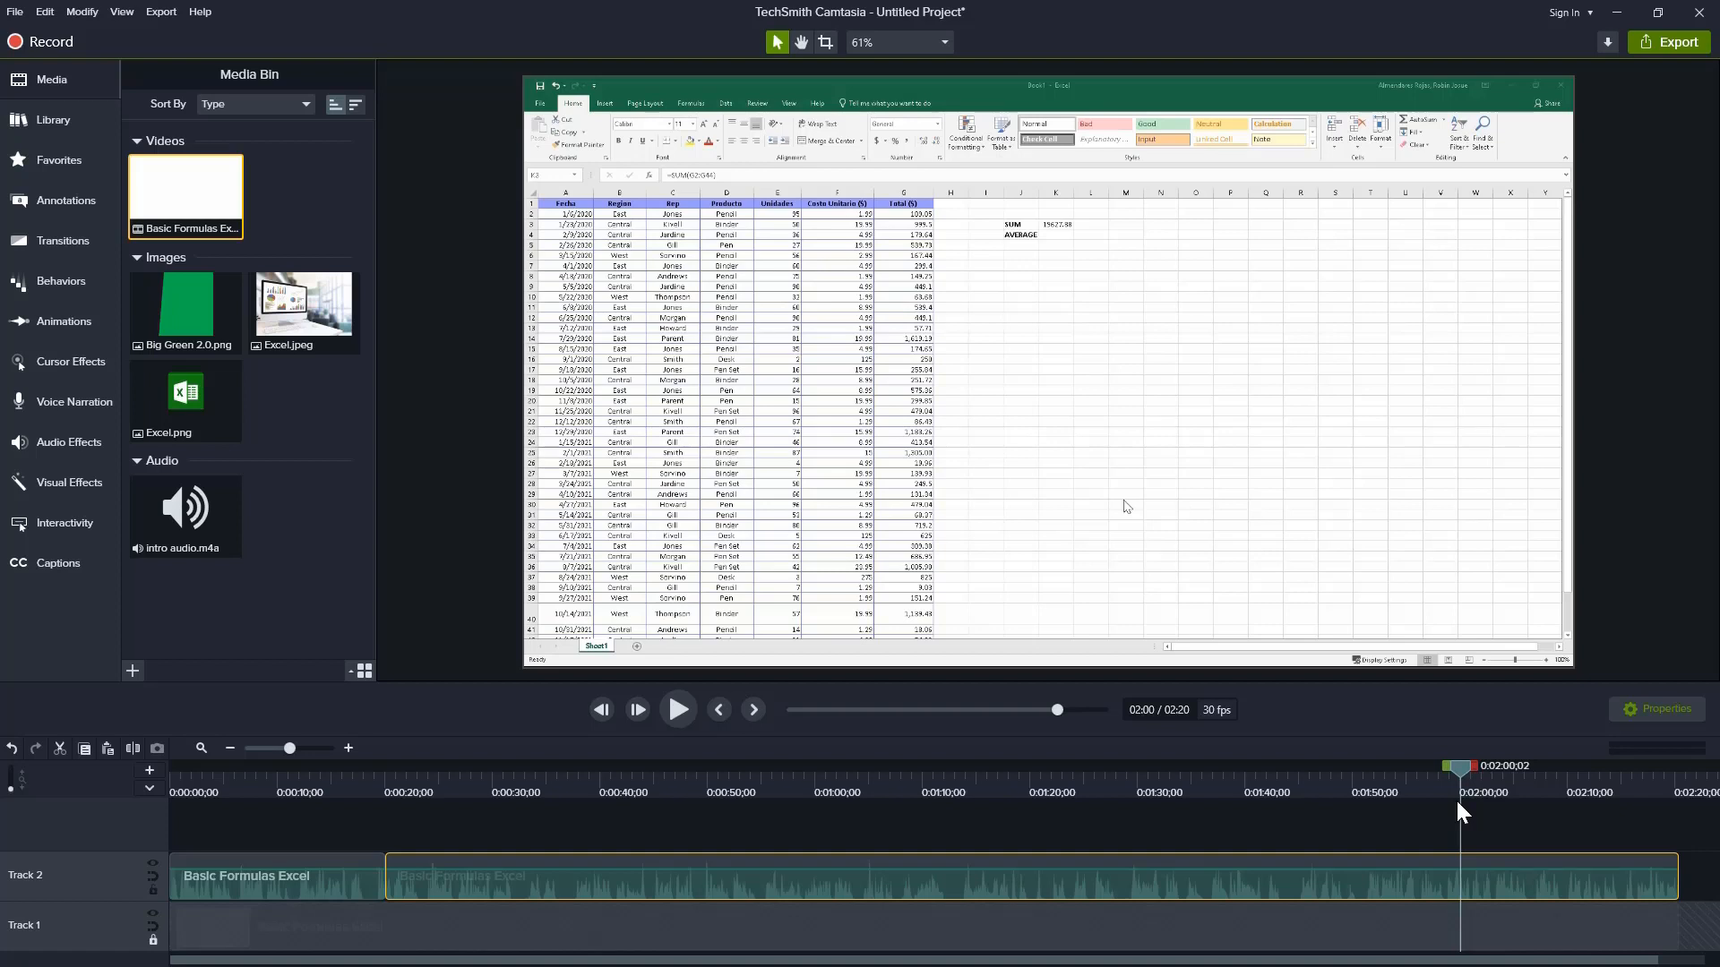
right_click(1461, 774)
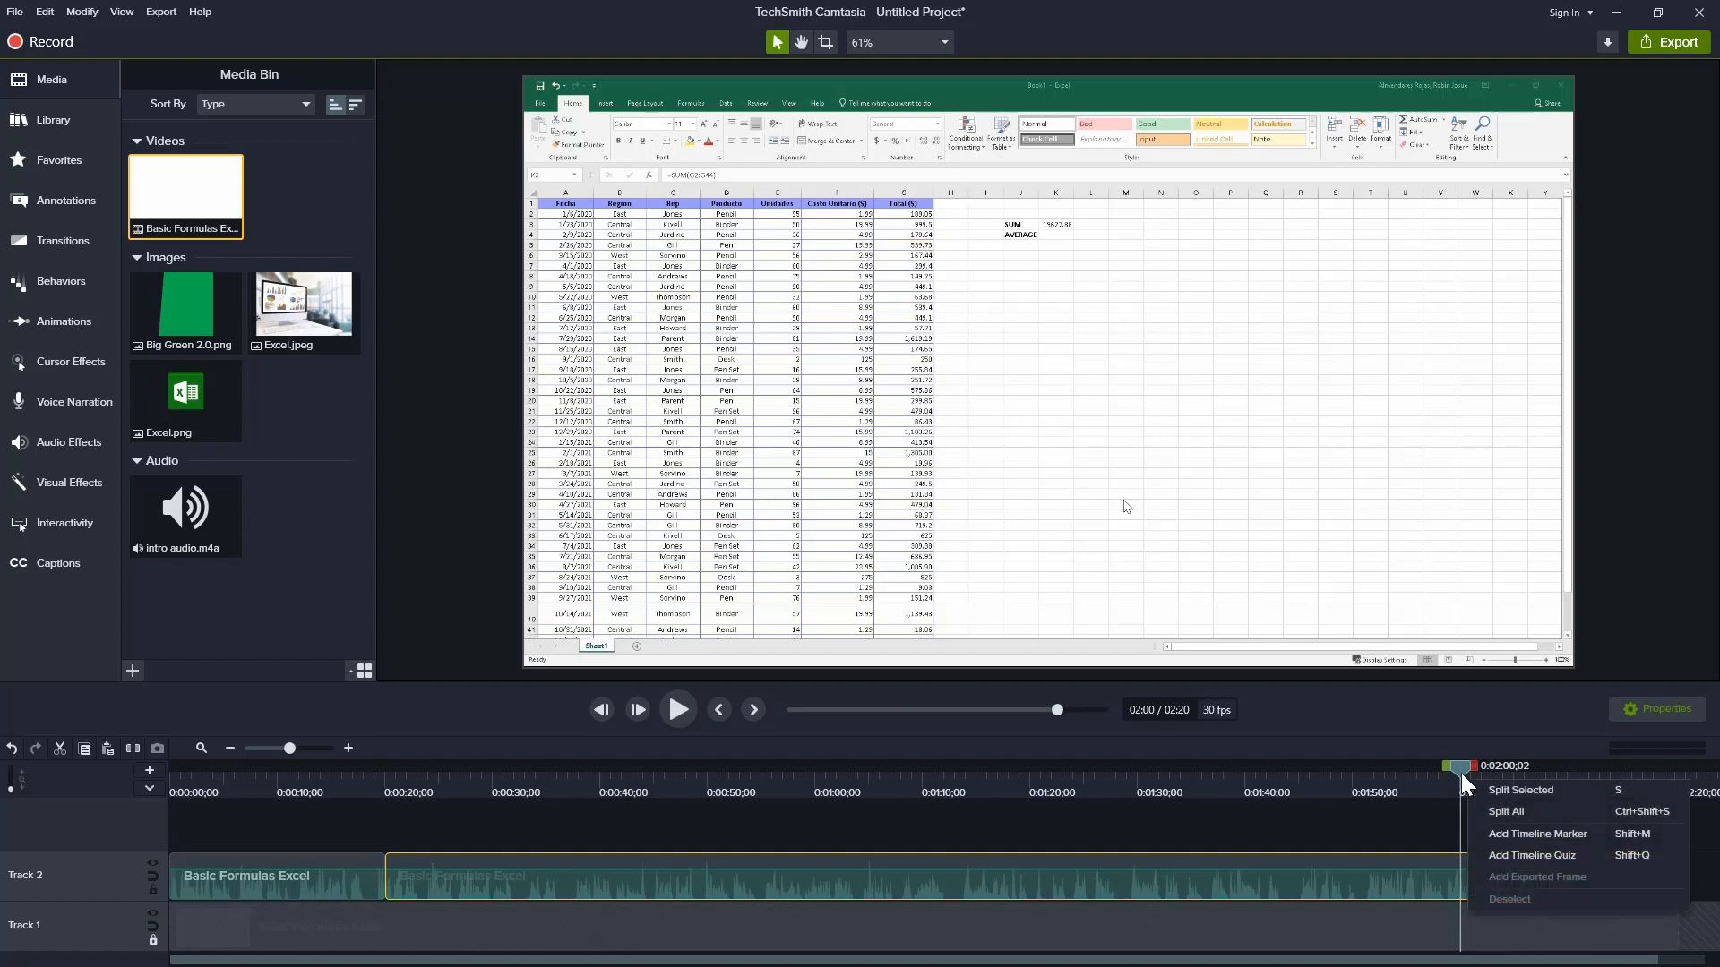
click(1513, 788)
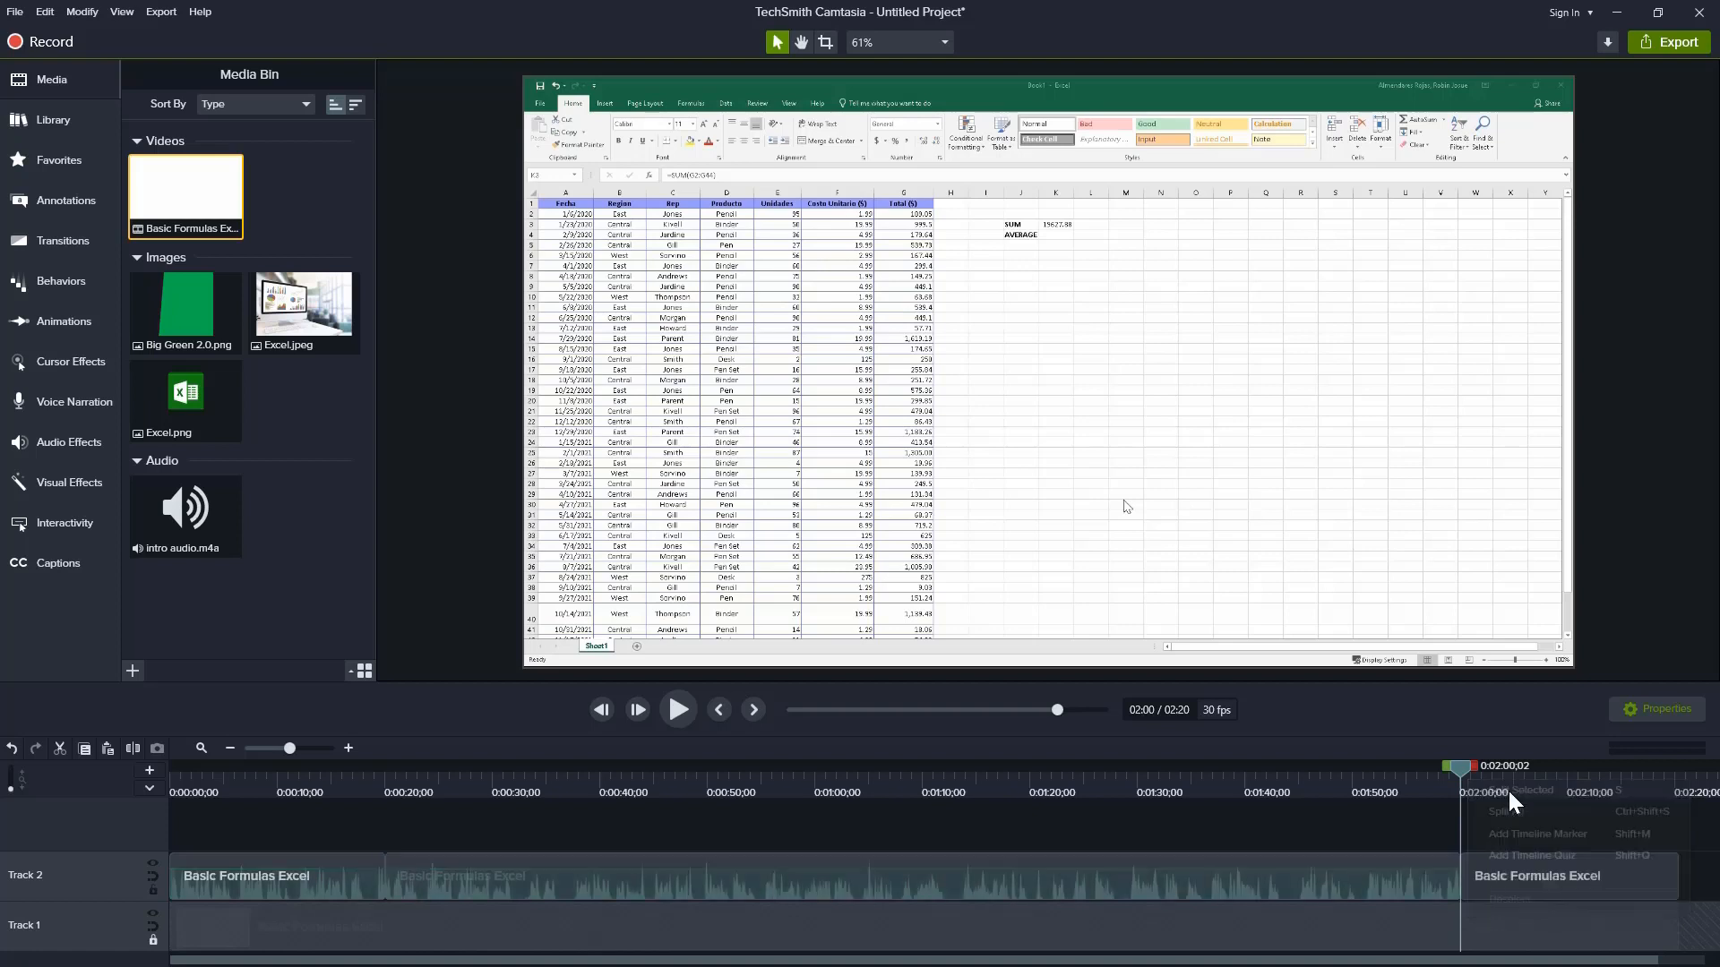
drag(1548, 869, 1562, 864)
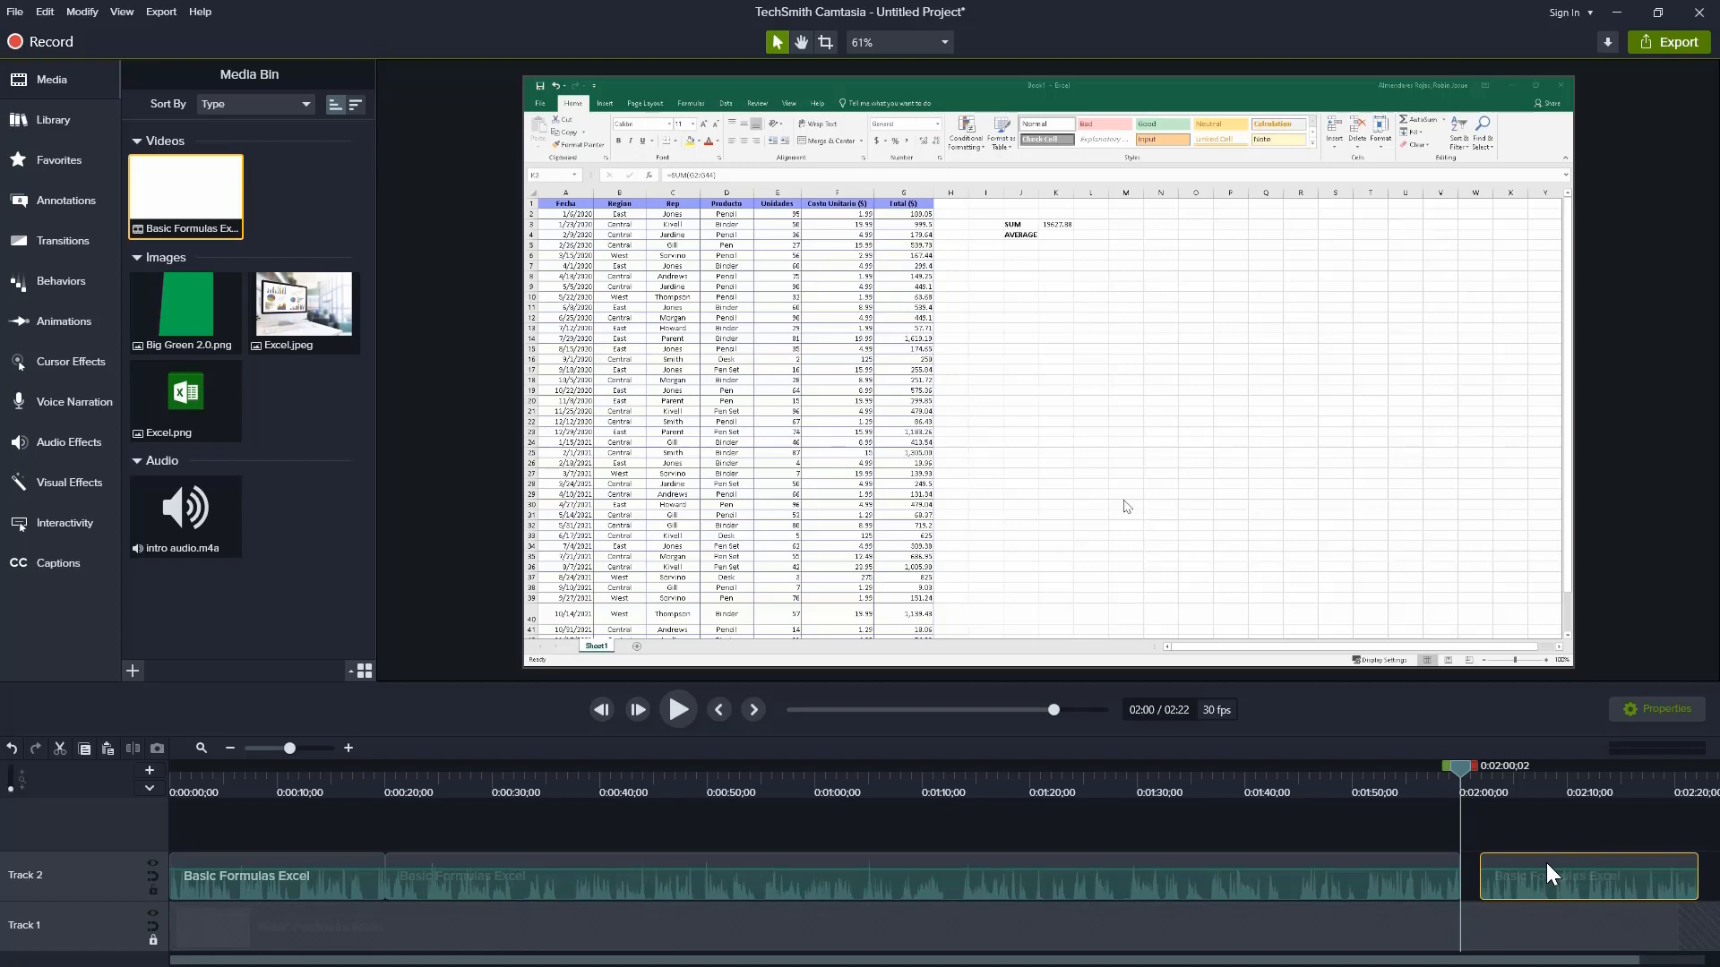
drag(1546, 863, 1519, 868)
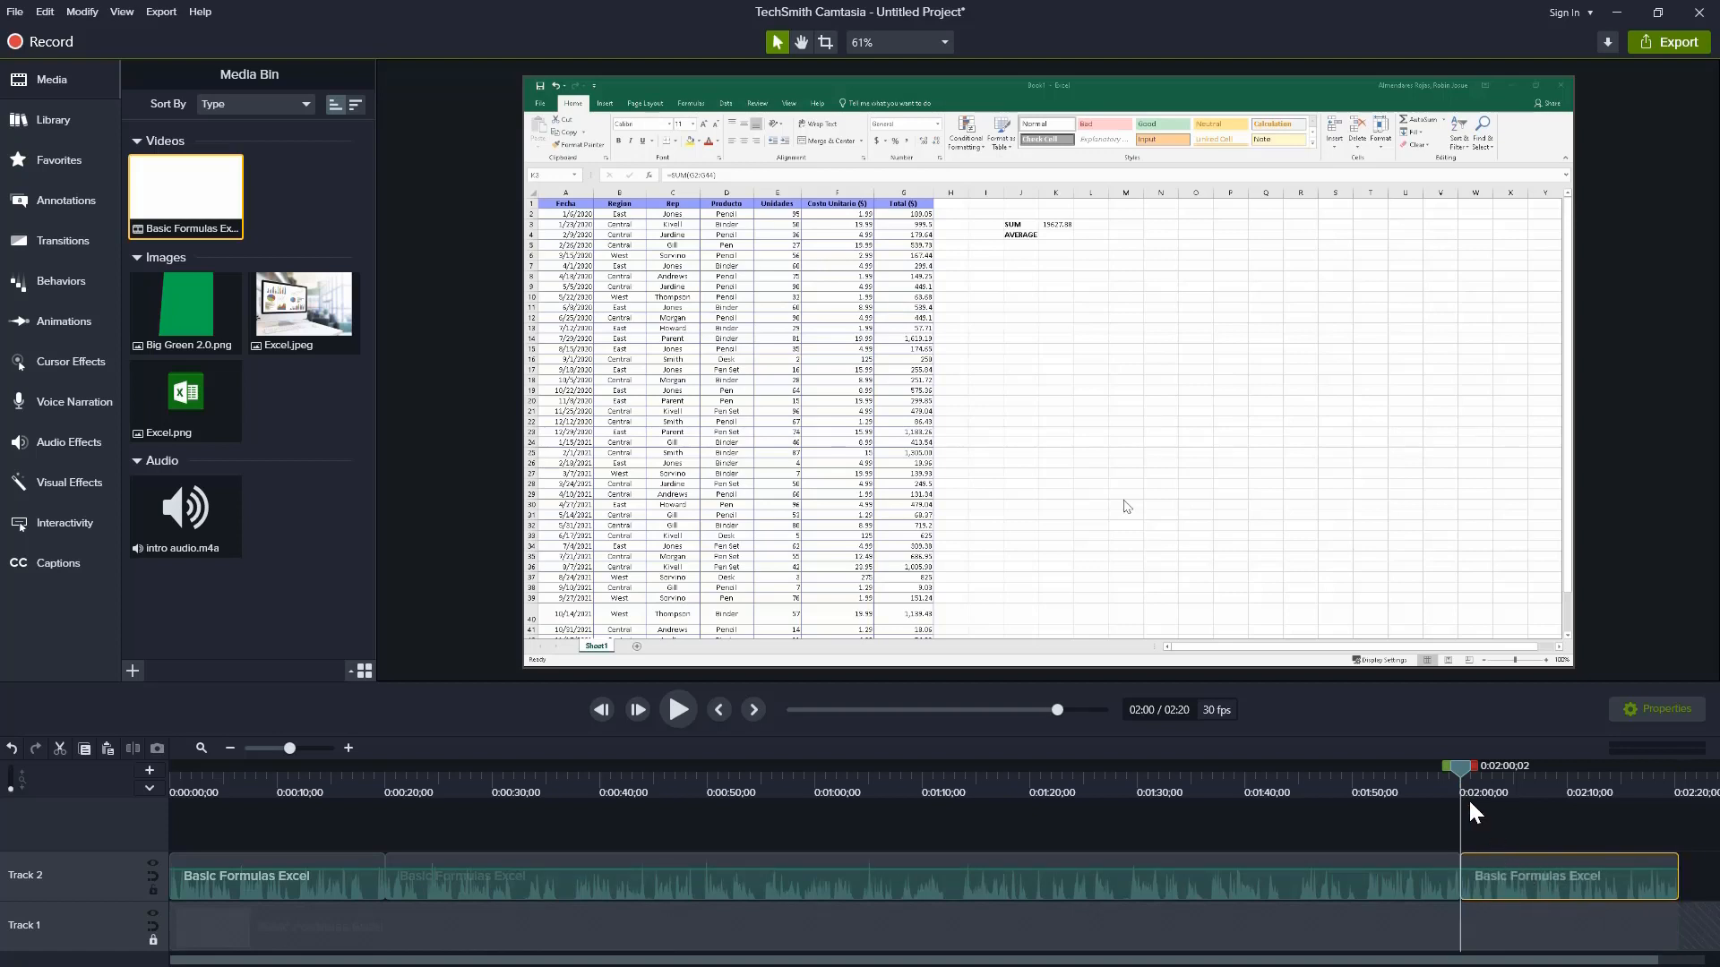
Step: Undo the segment moves and both splits of the Track 2 audio
drag(1460, 771, 1429, 774)
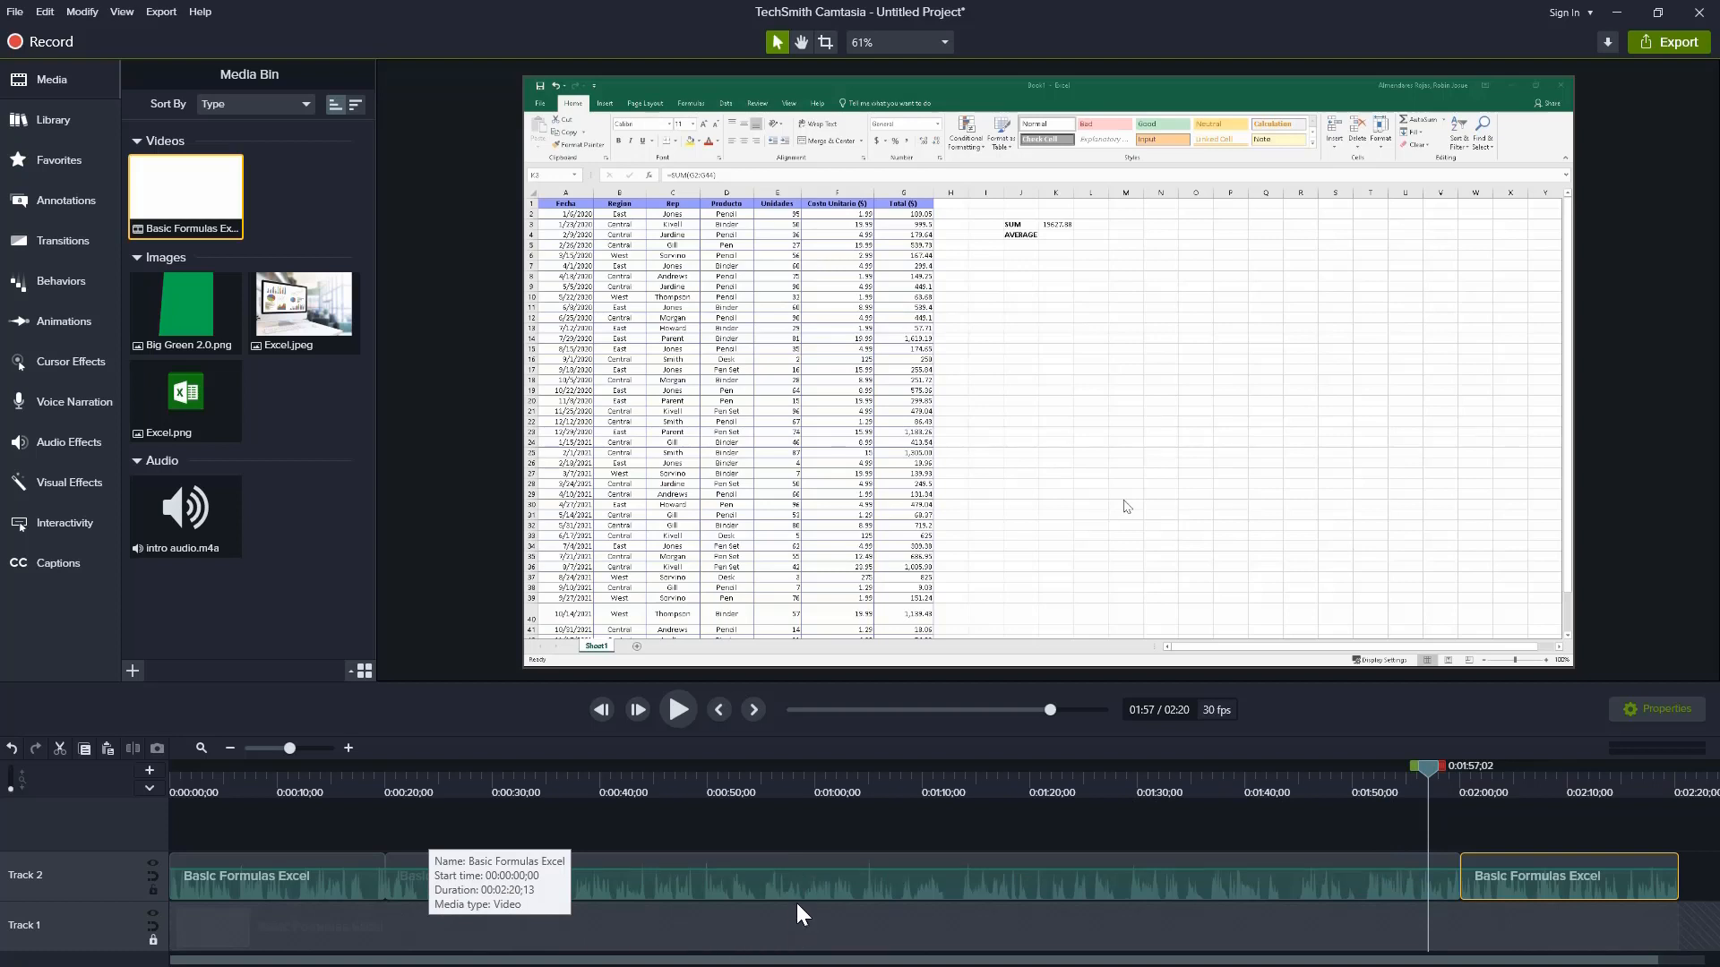
key(ctrl+z)
key(ctrl+z)
key(ctrl+z)
key(ctrl+z)
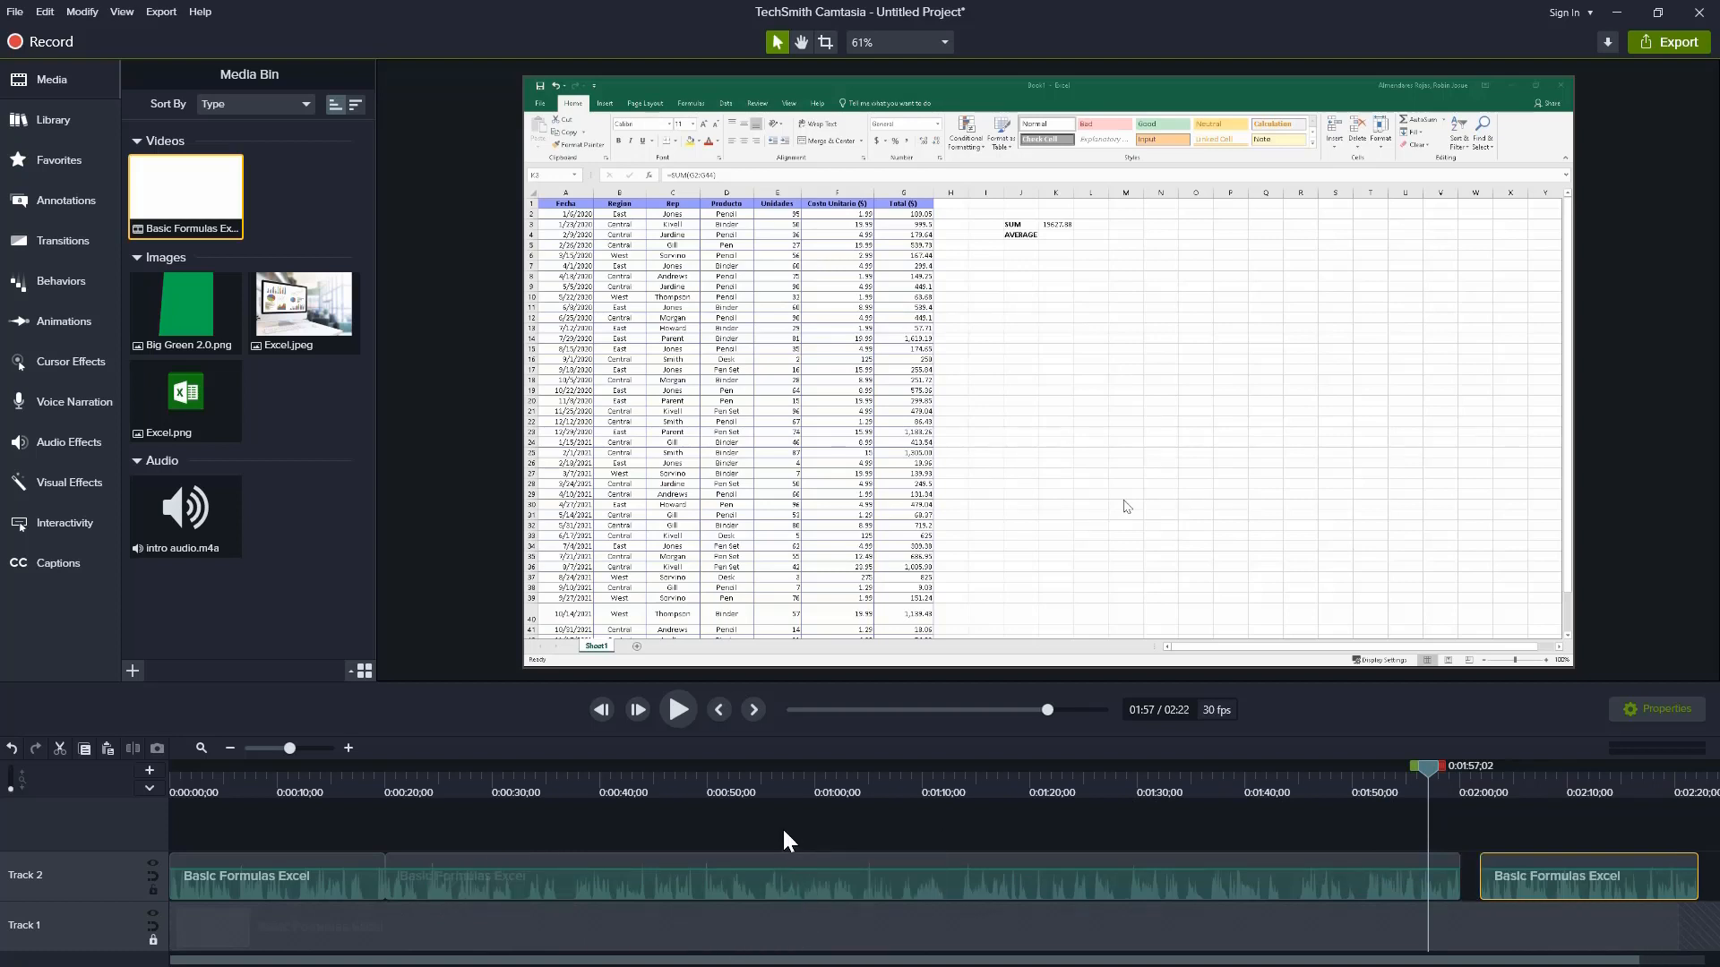
key(ctrl+z)
key(ctrl+z)
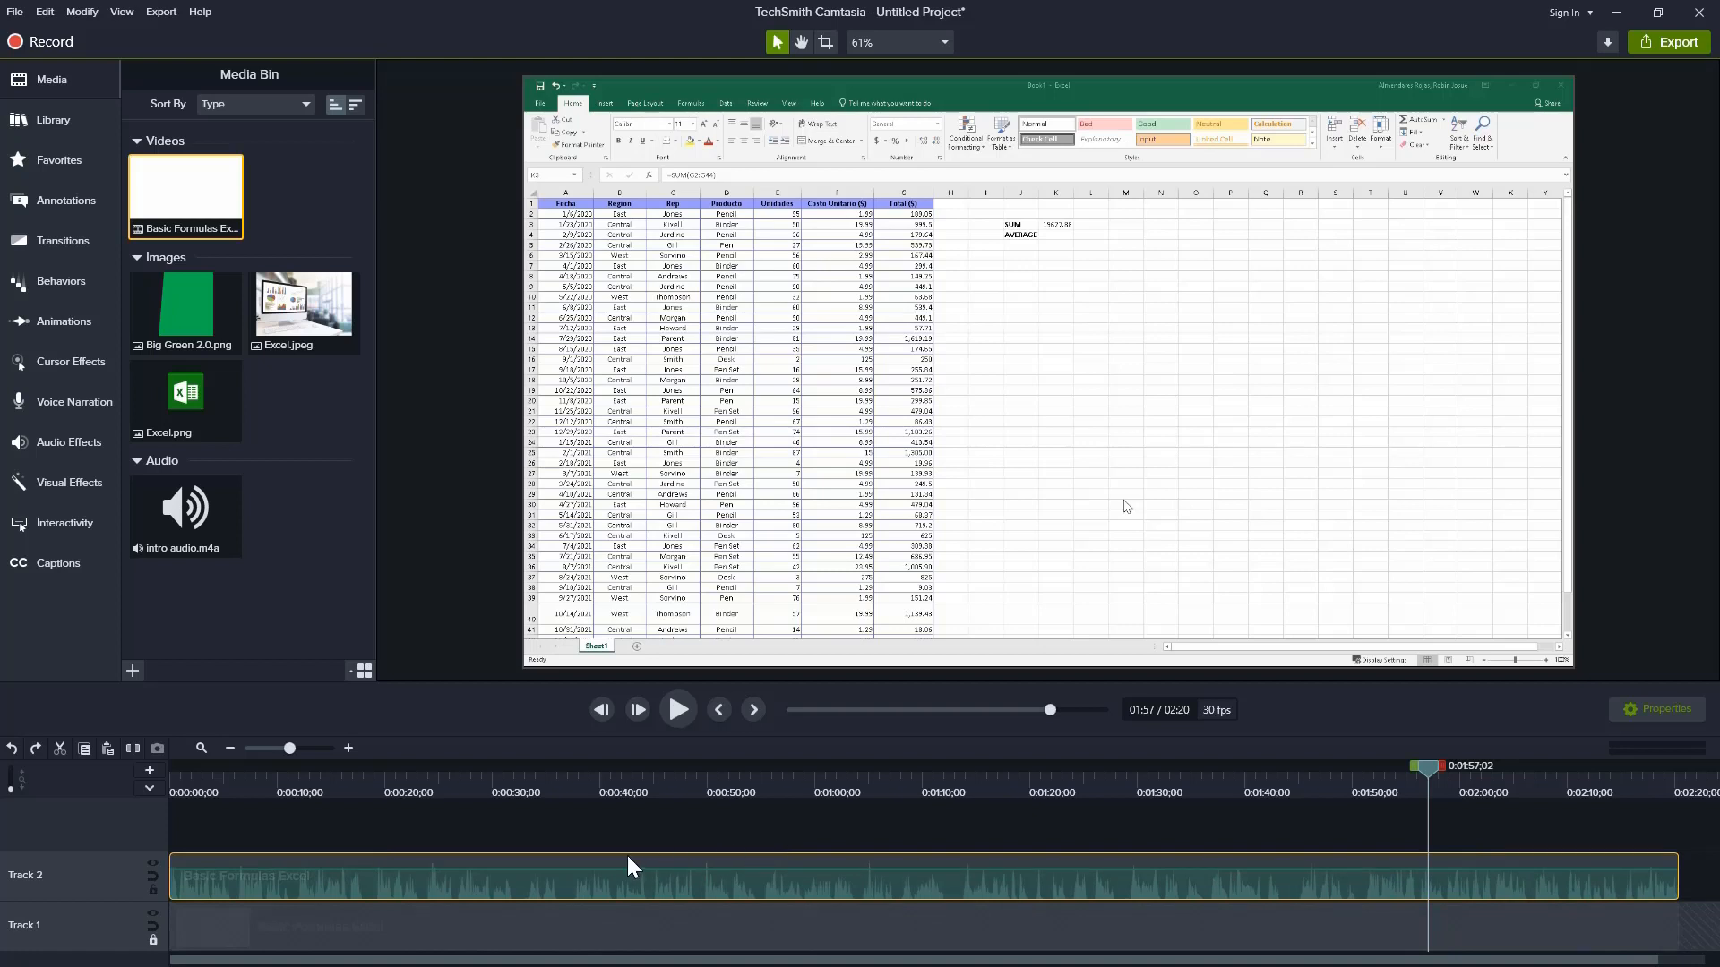
Step: Unlock Track 1 and split only the Track 2 audio at 0:00:20;00, checking that its second segment moves separately
drag(1426, 775, 384, 795)
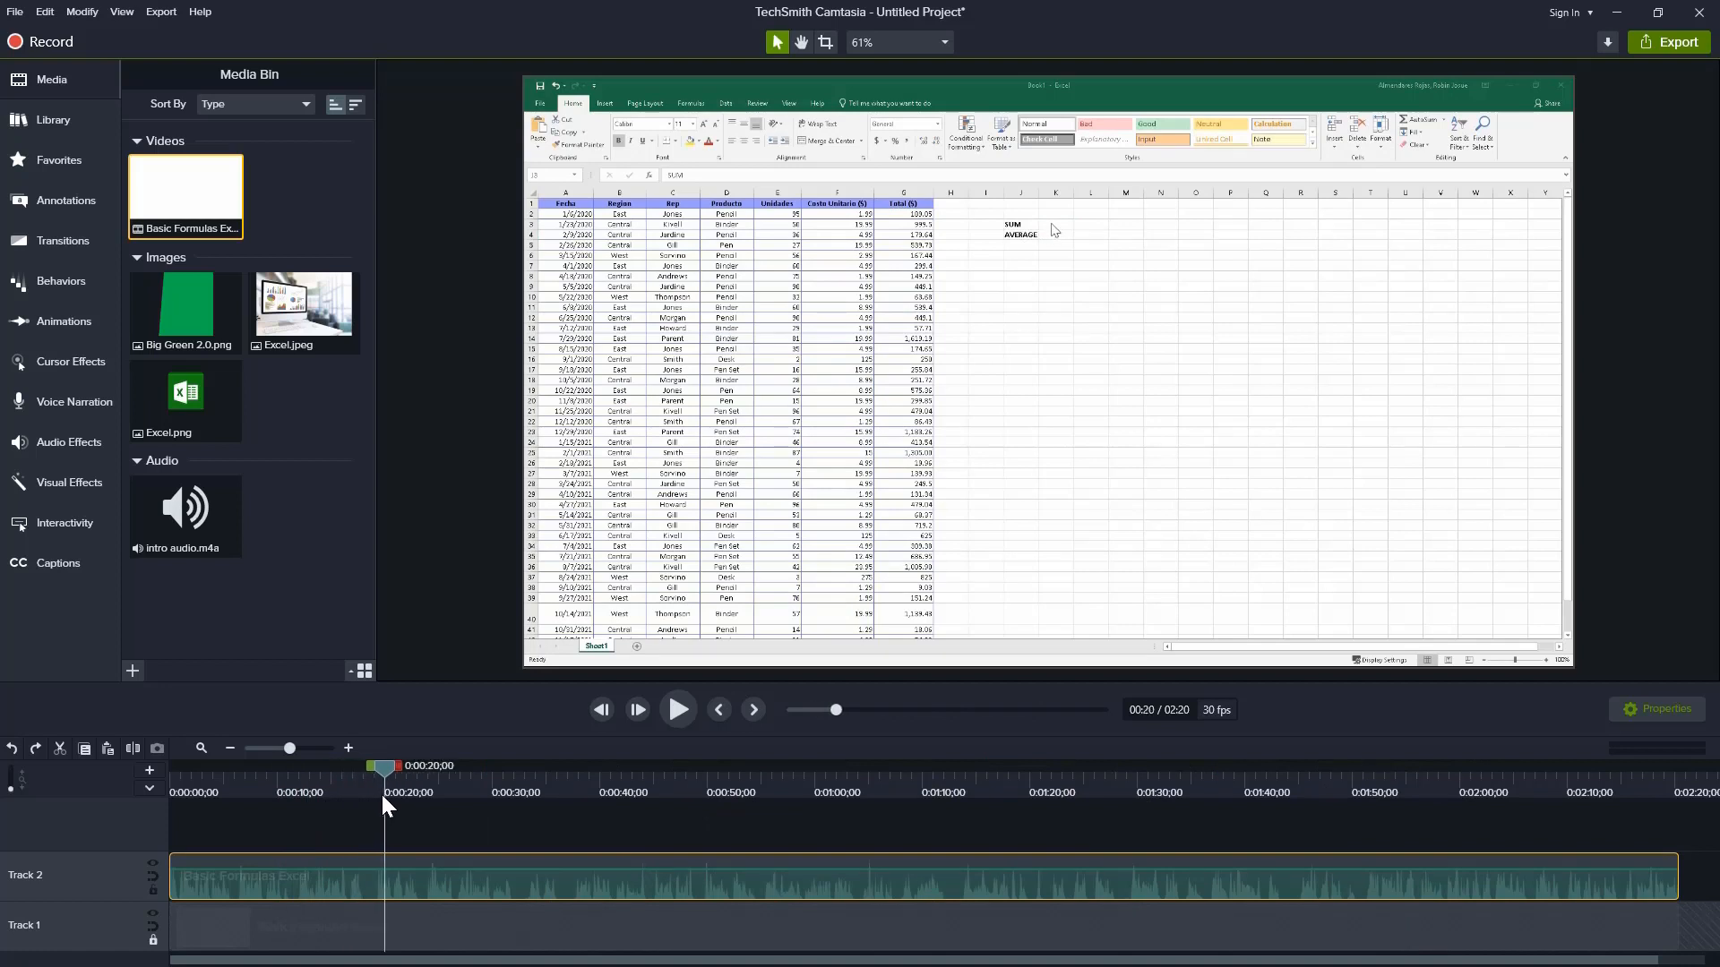
click(153, 939)
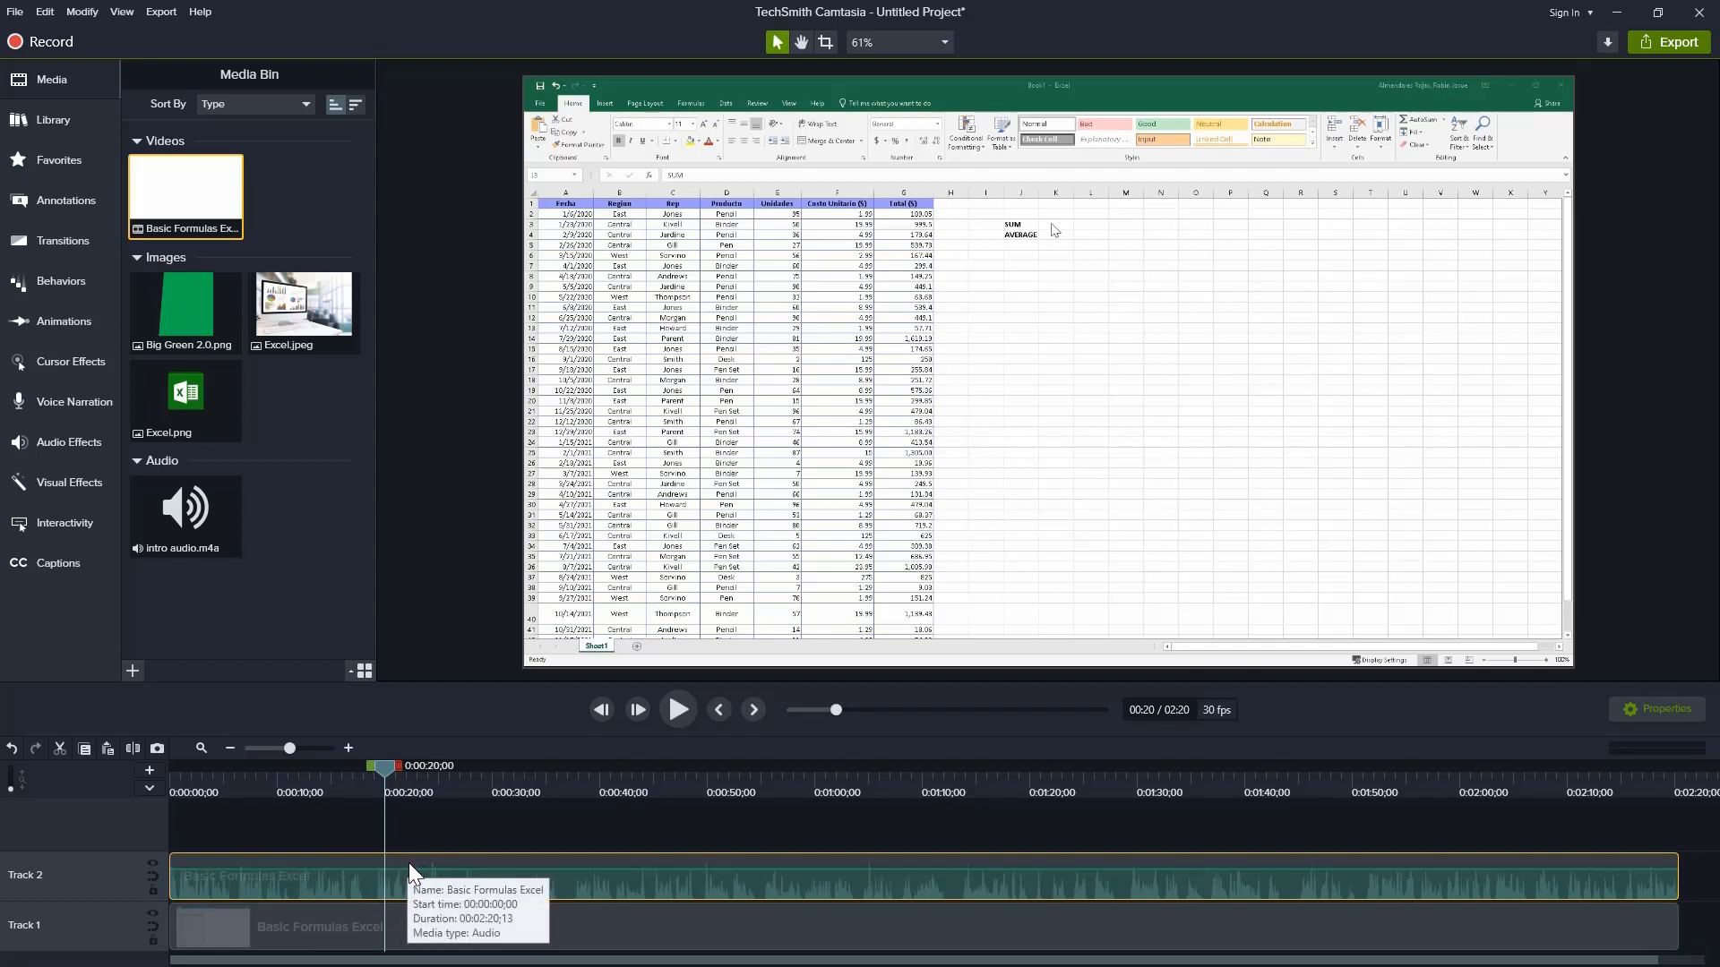
right_click(387, 769)
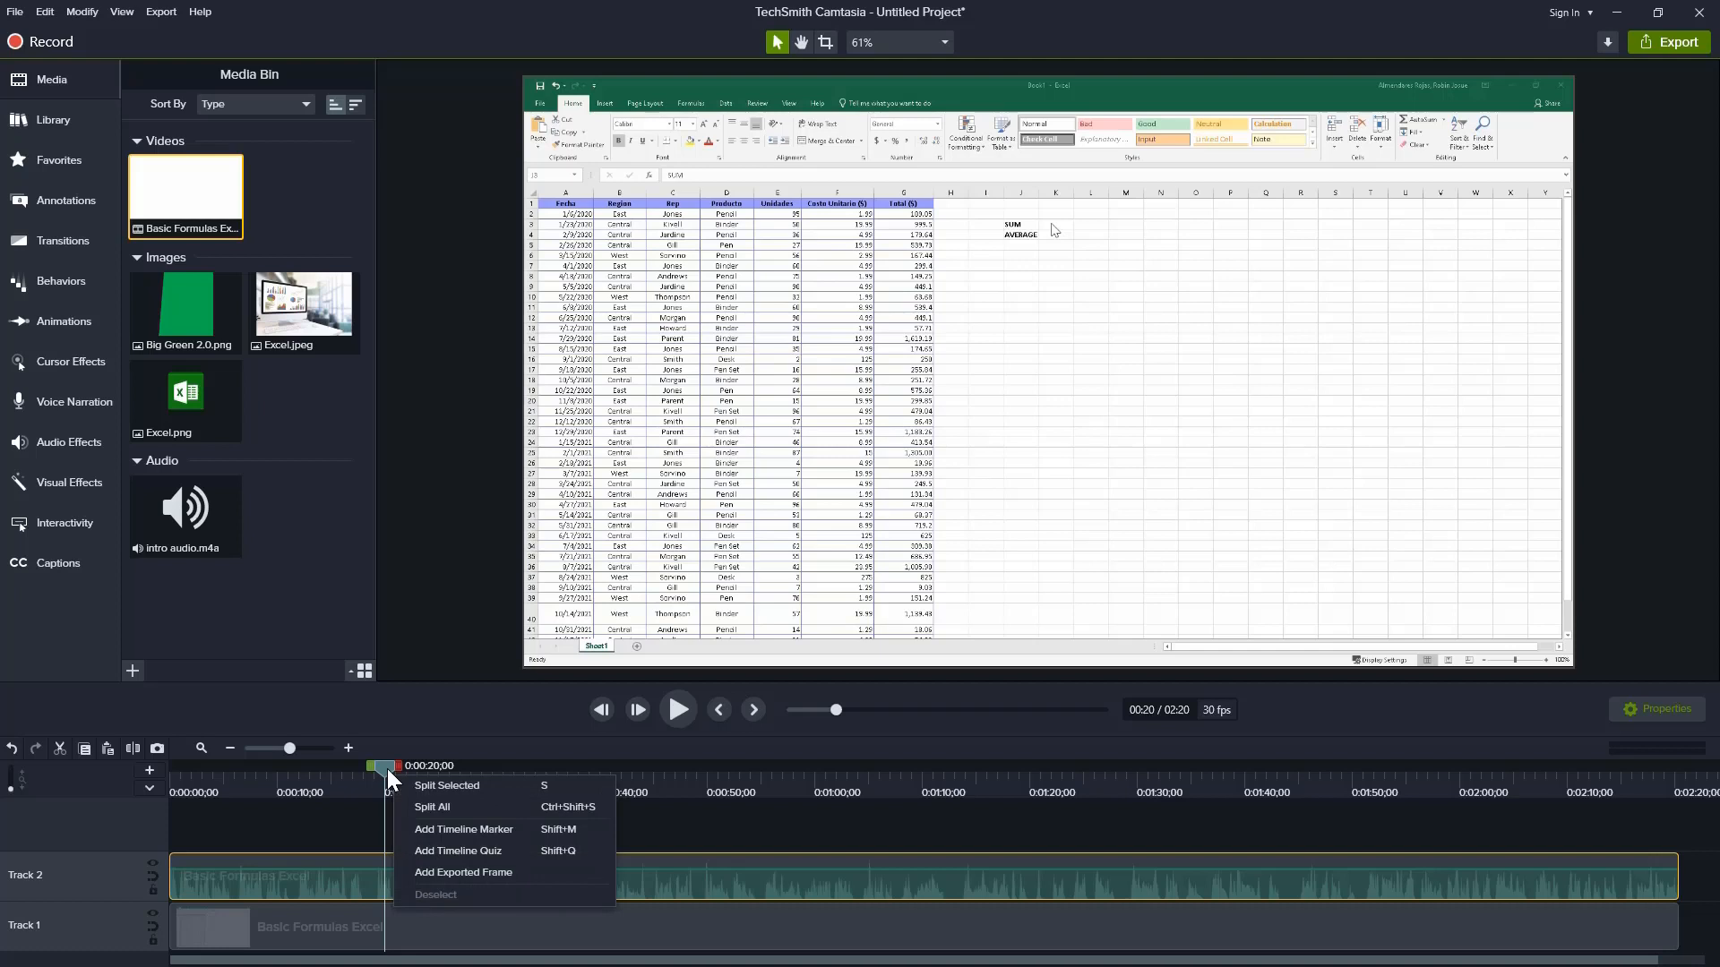
click(492, 785)
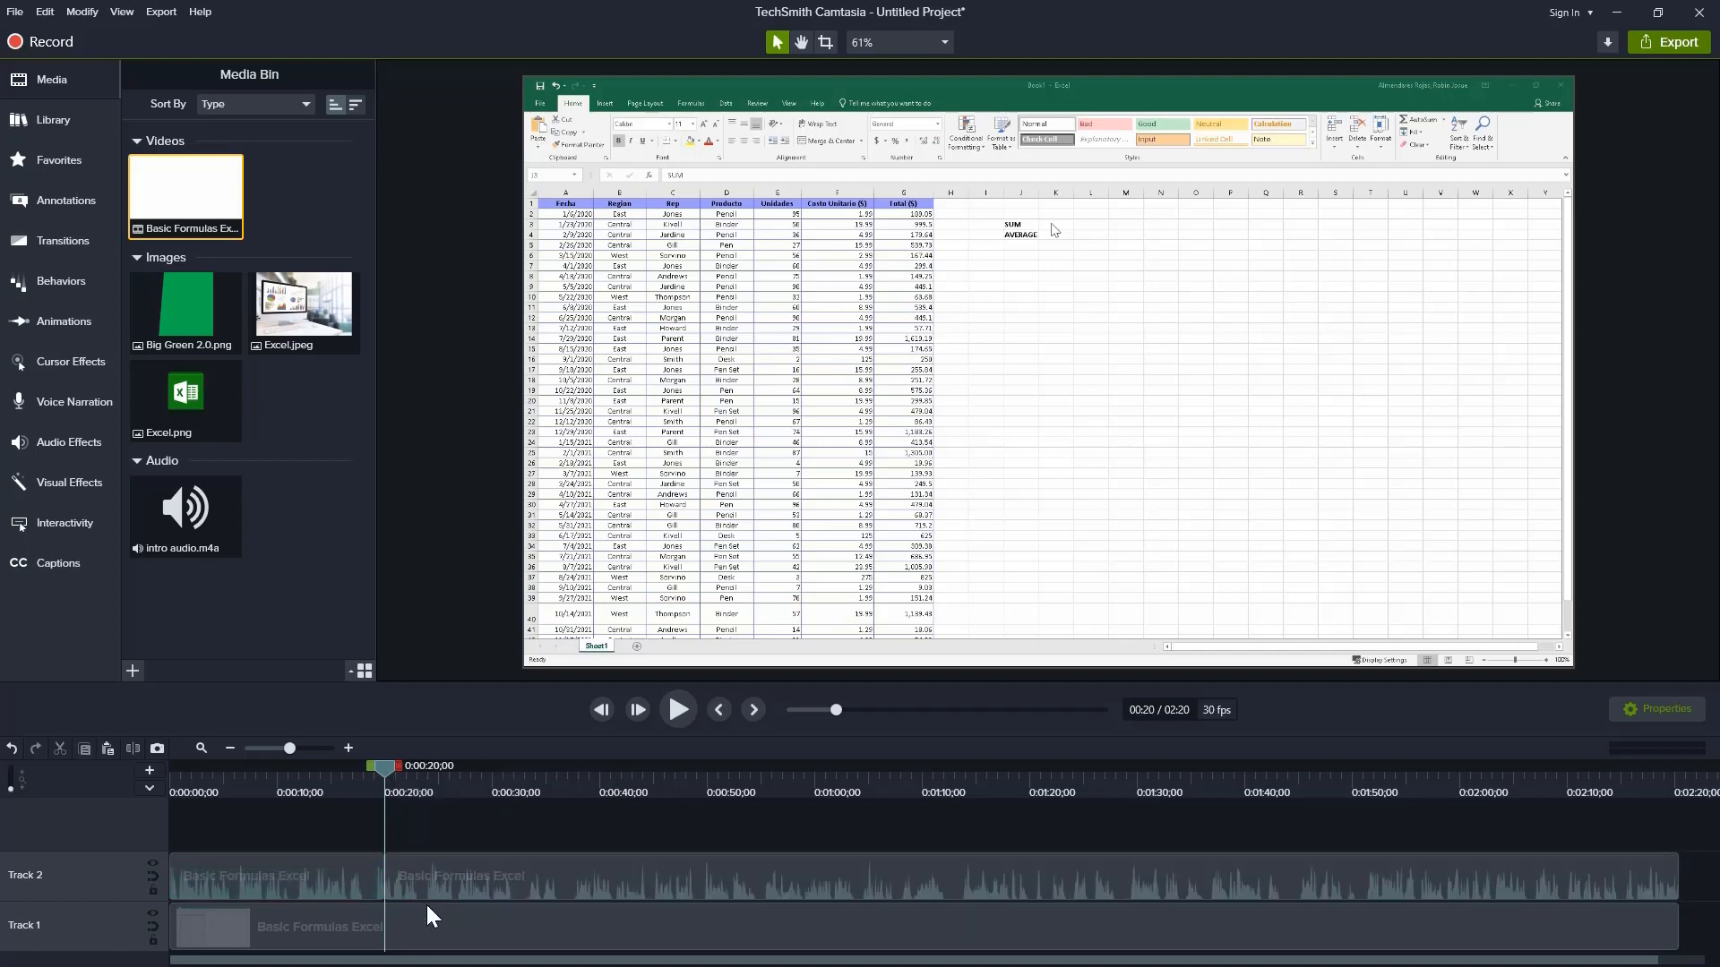
click(426, 879)
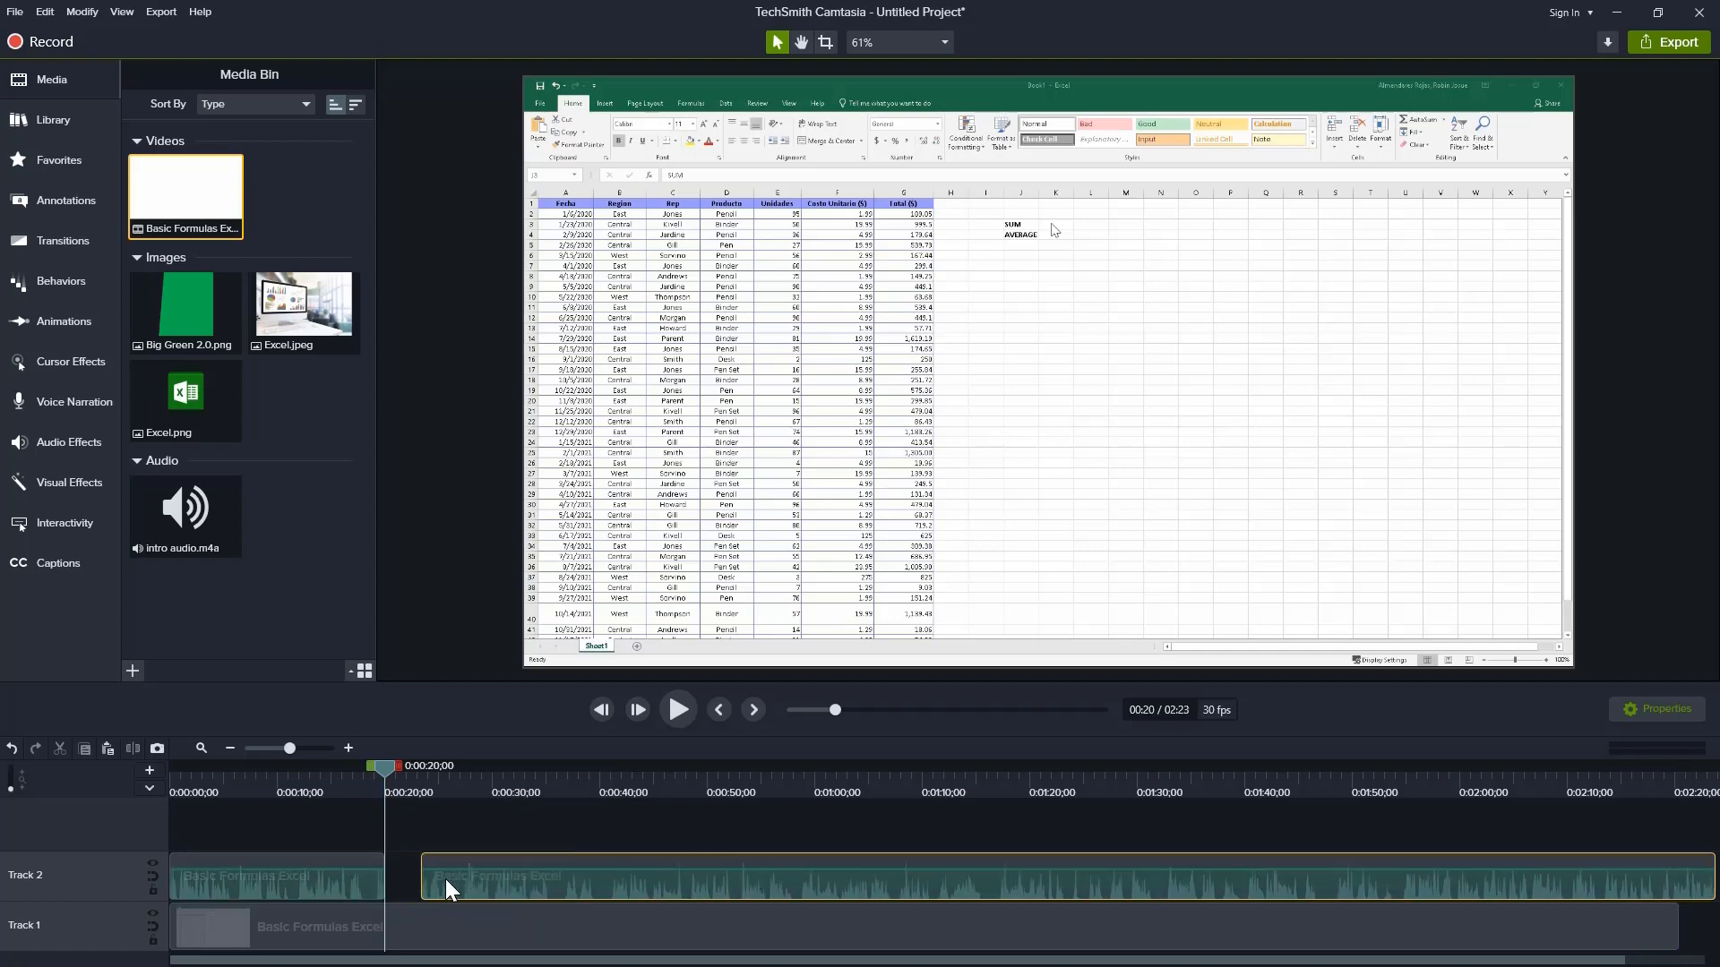
click(407, 923)
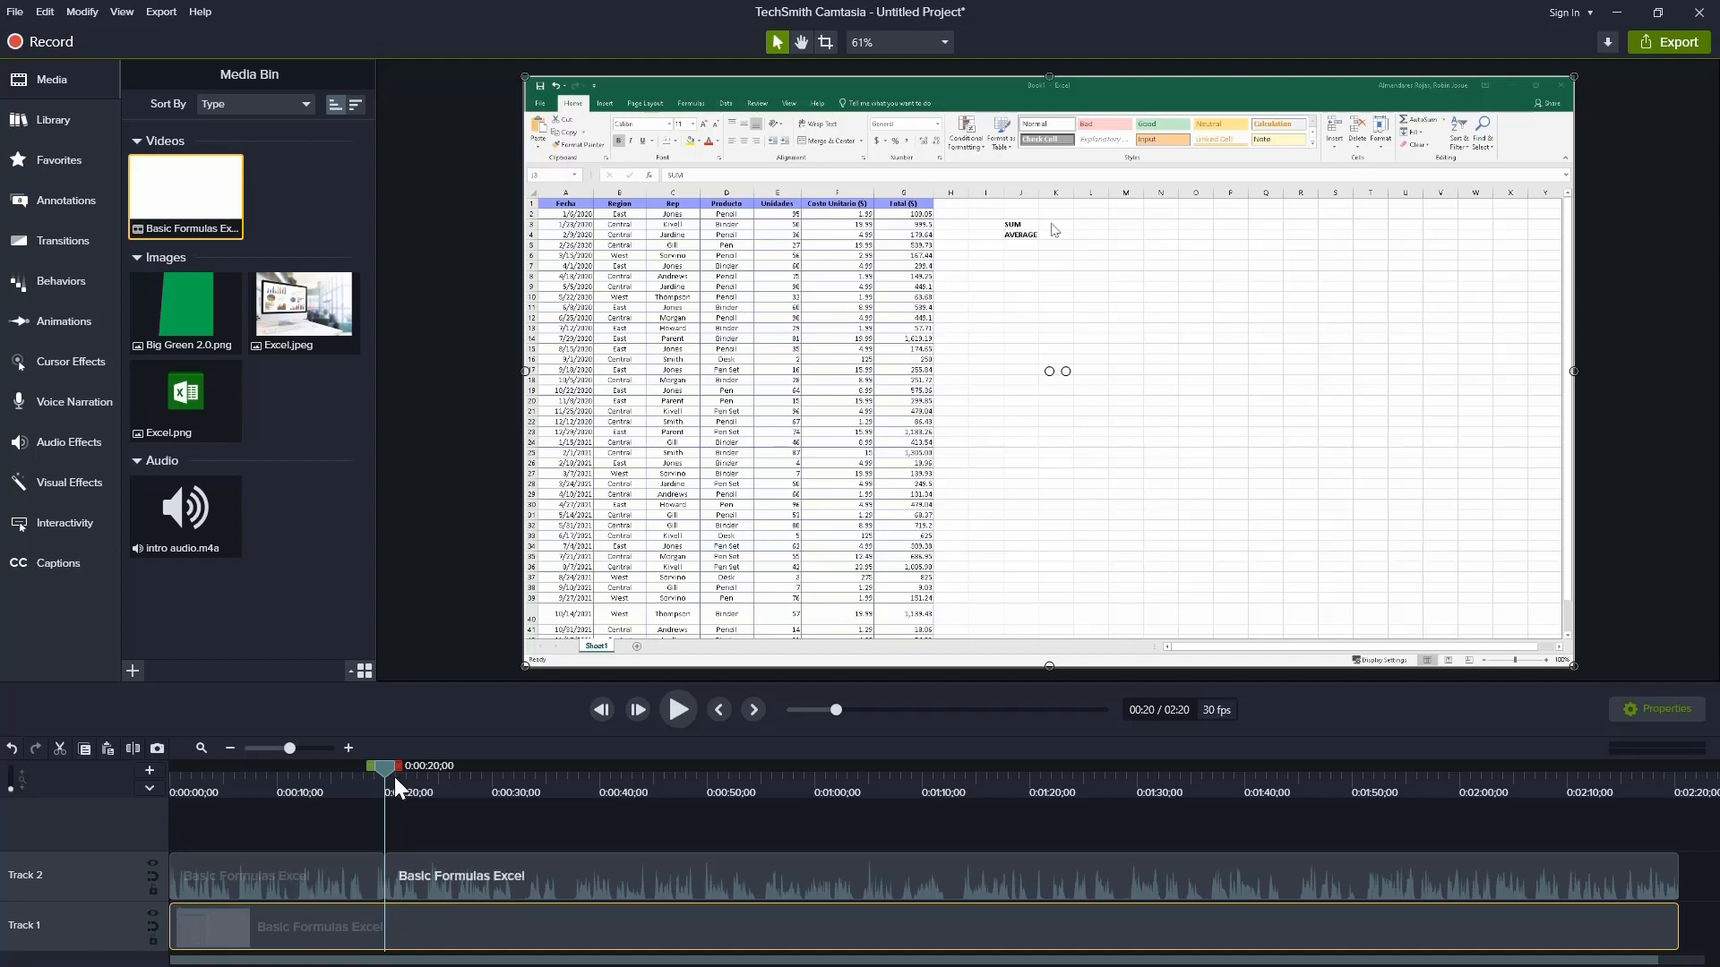
Step: Split the second Track 2 audio segment at 0:02:00;05 and space the three segments apart with small gaps
drag(389, 770, 521, 771)
drag(724, 811, 1461, 802)
right_click(1388, 862)
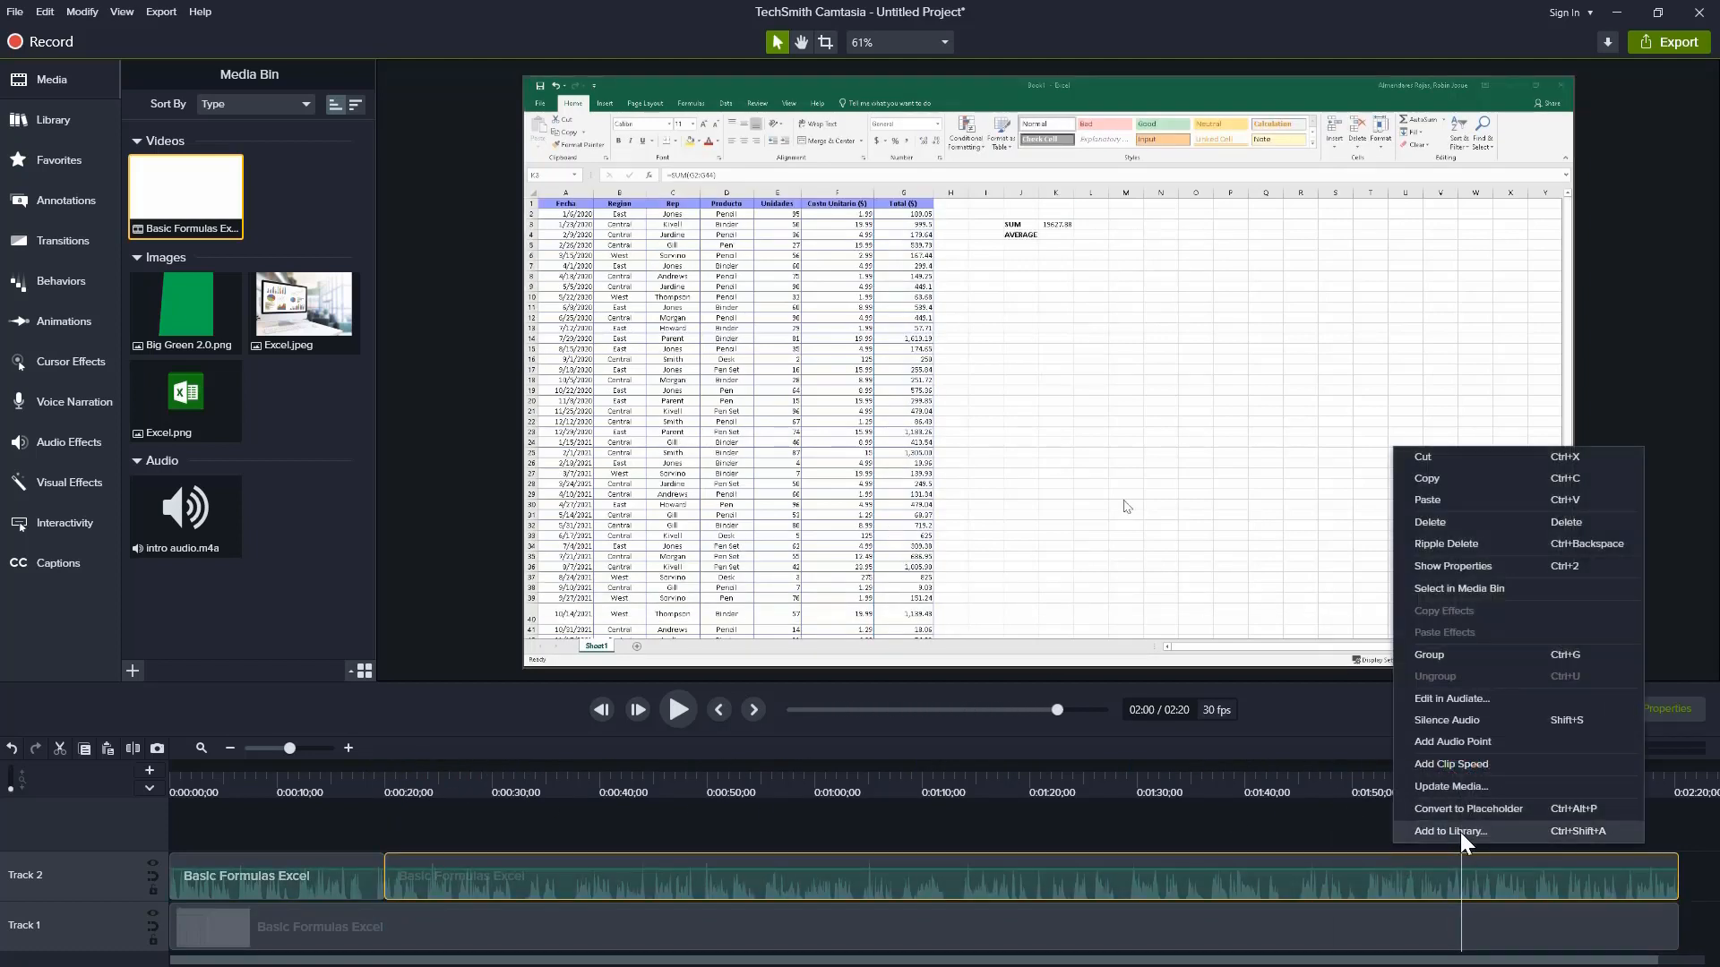
key(Escape)
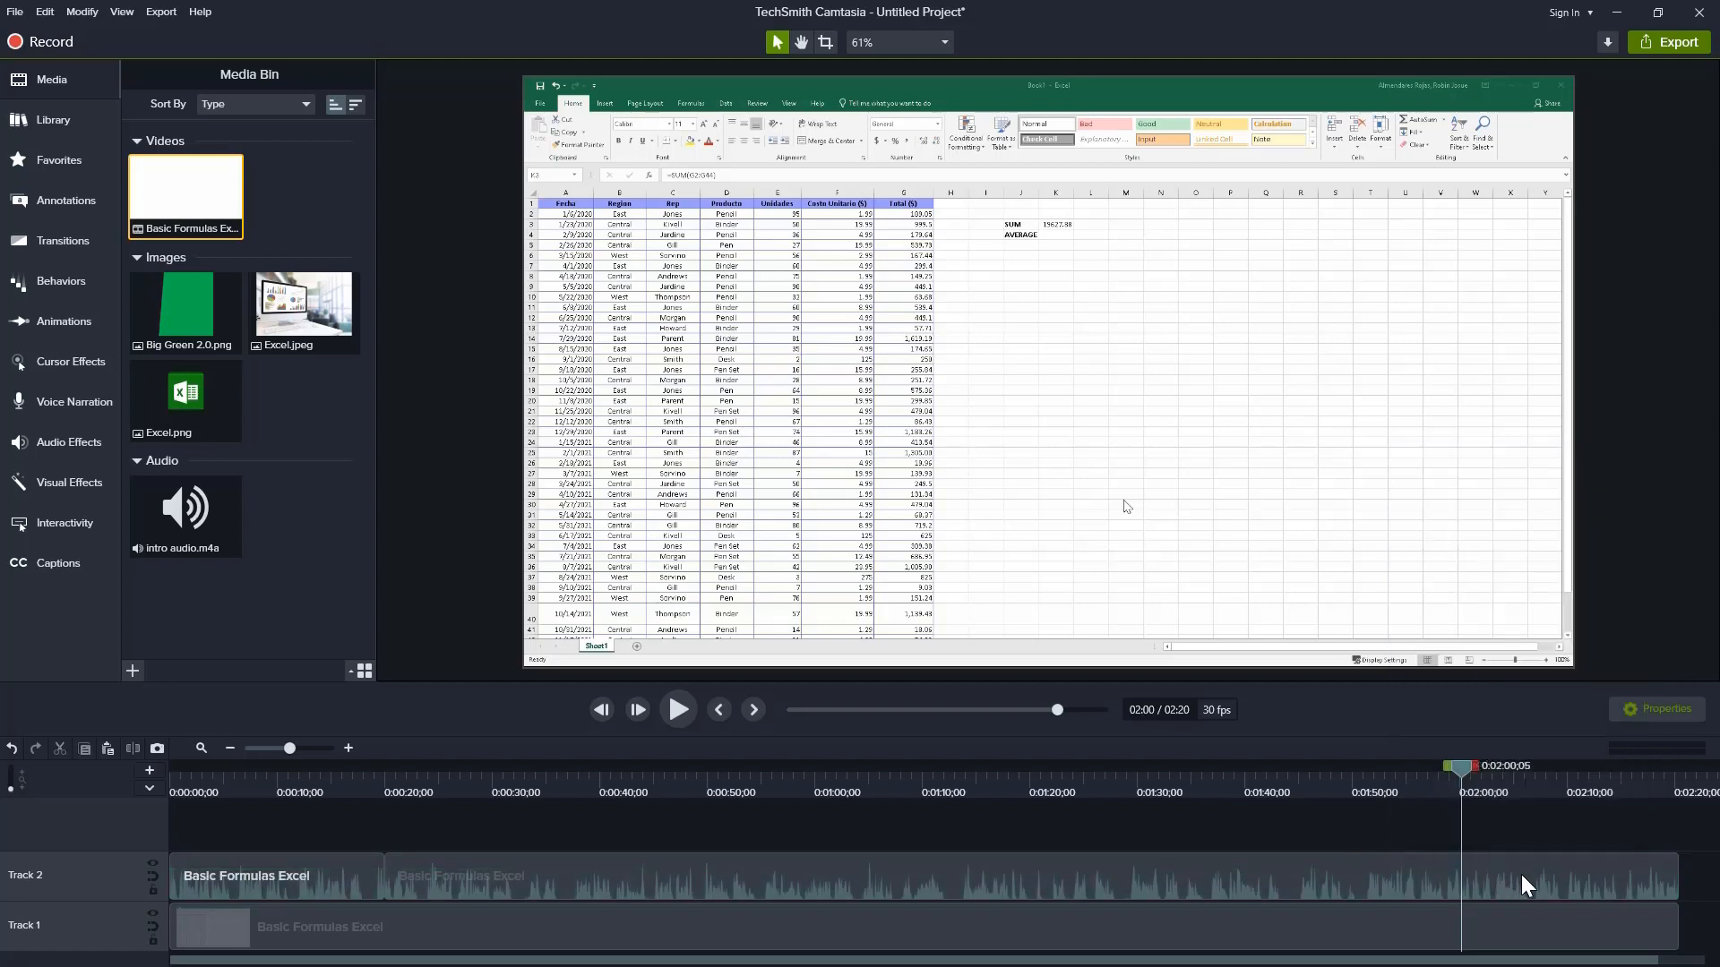
right_click(1464, 771)
click(1530, 787)
drag(1498, 857, 1541, 861)
drag(1401, 864, 1423, 858)
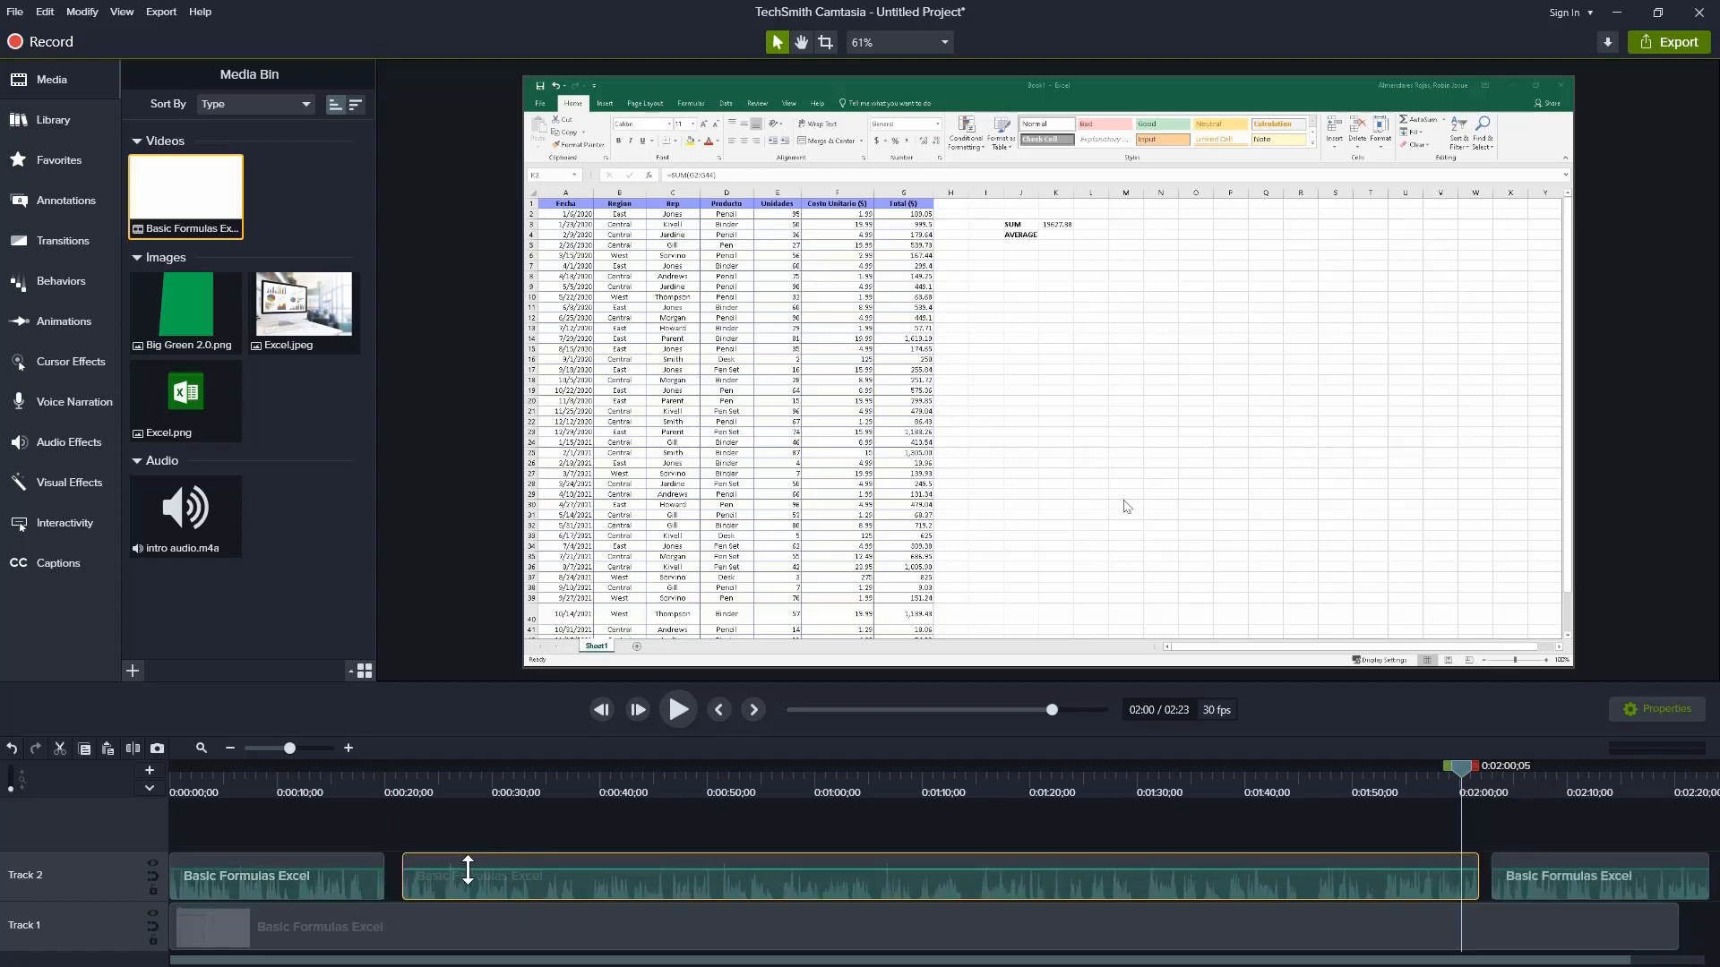
Step: Select all three audio segments on Track 2 and delete them together
click(310, 866)
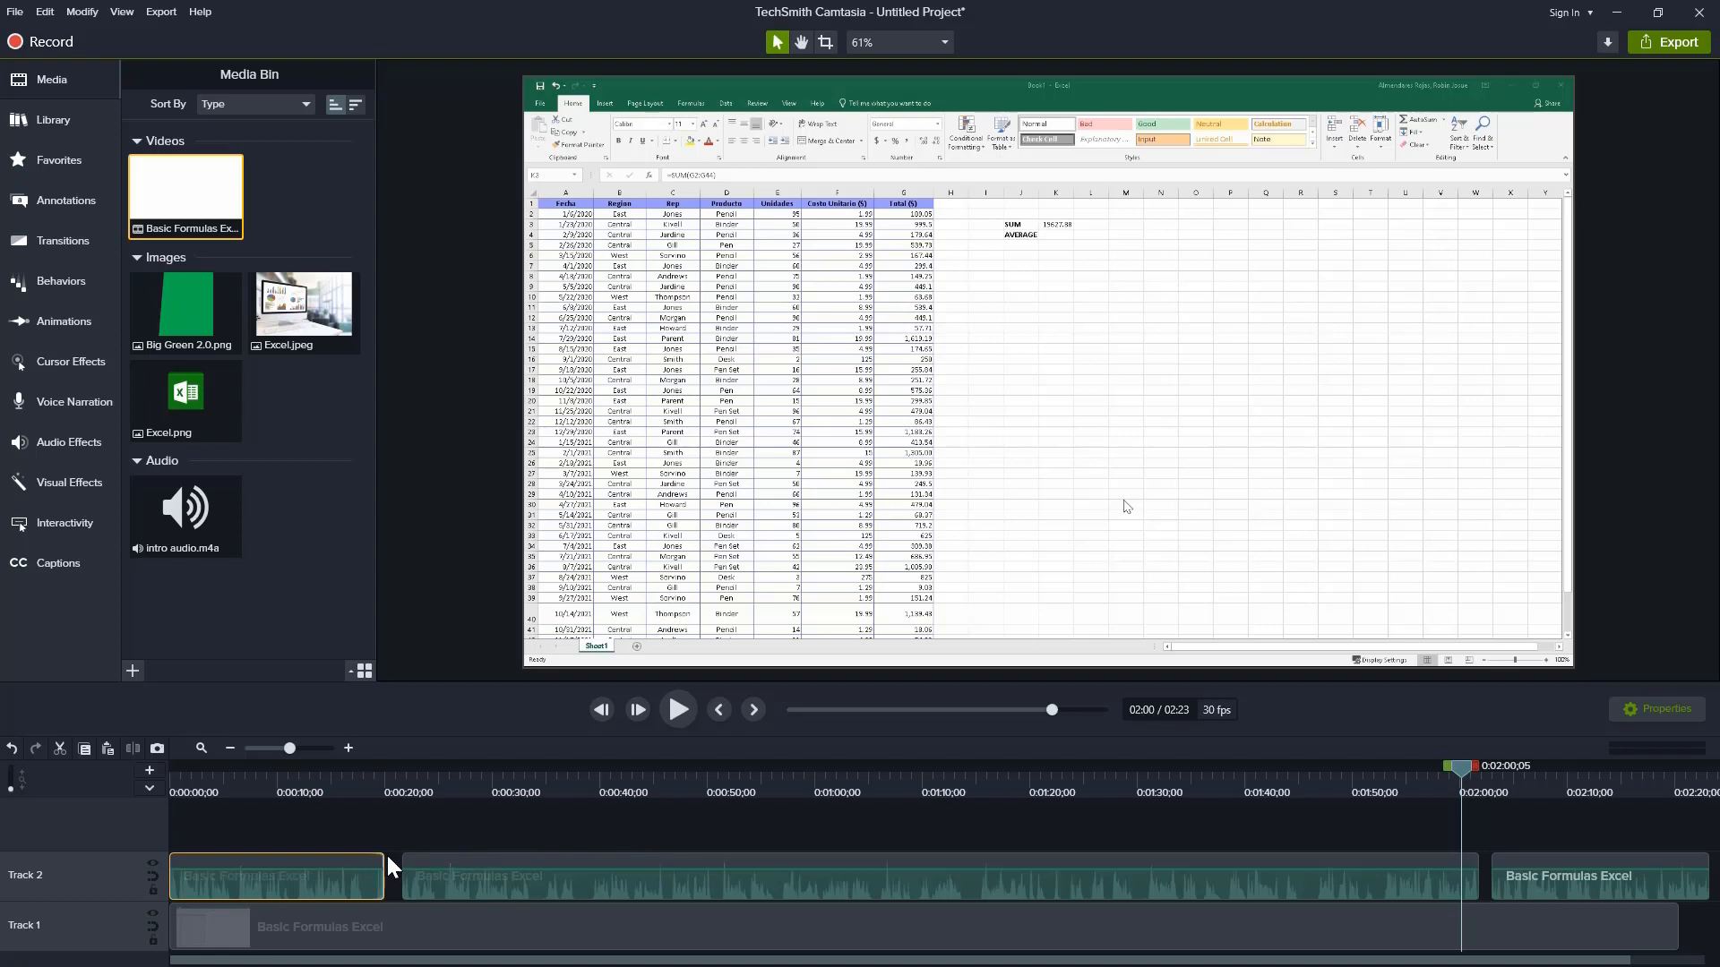
ctrl+click(478, 855)
ctrl+click(1589, 856)
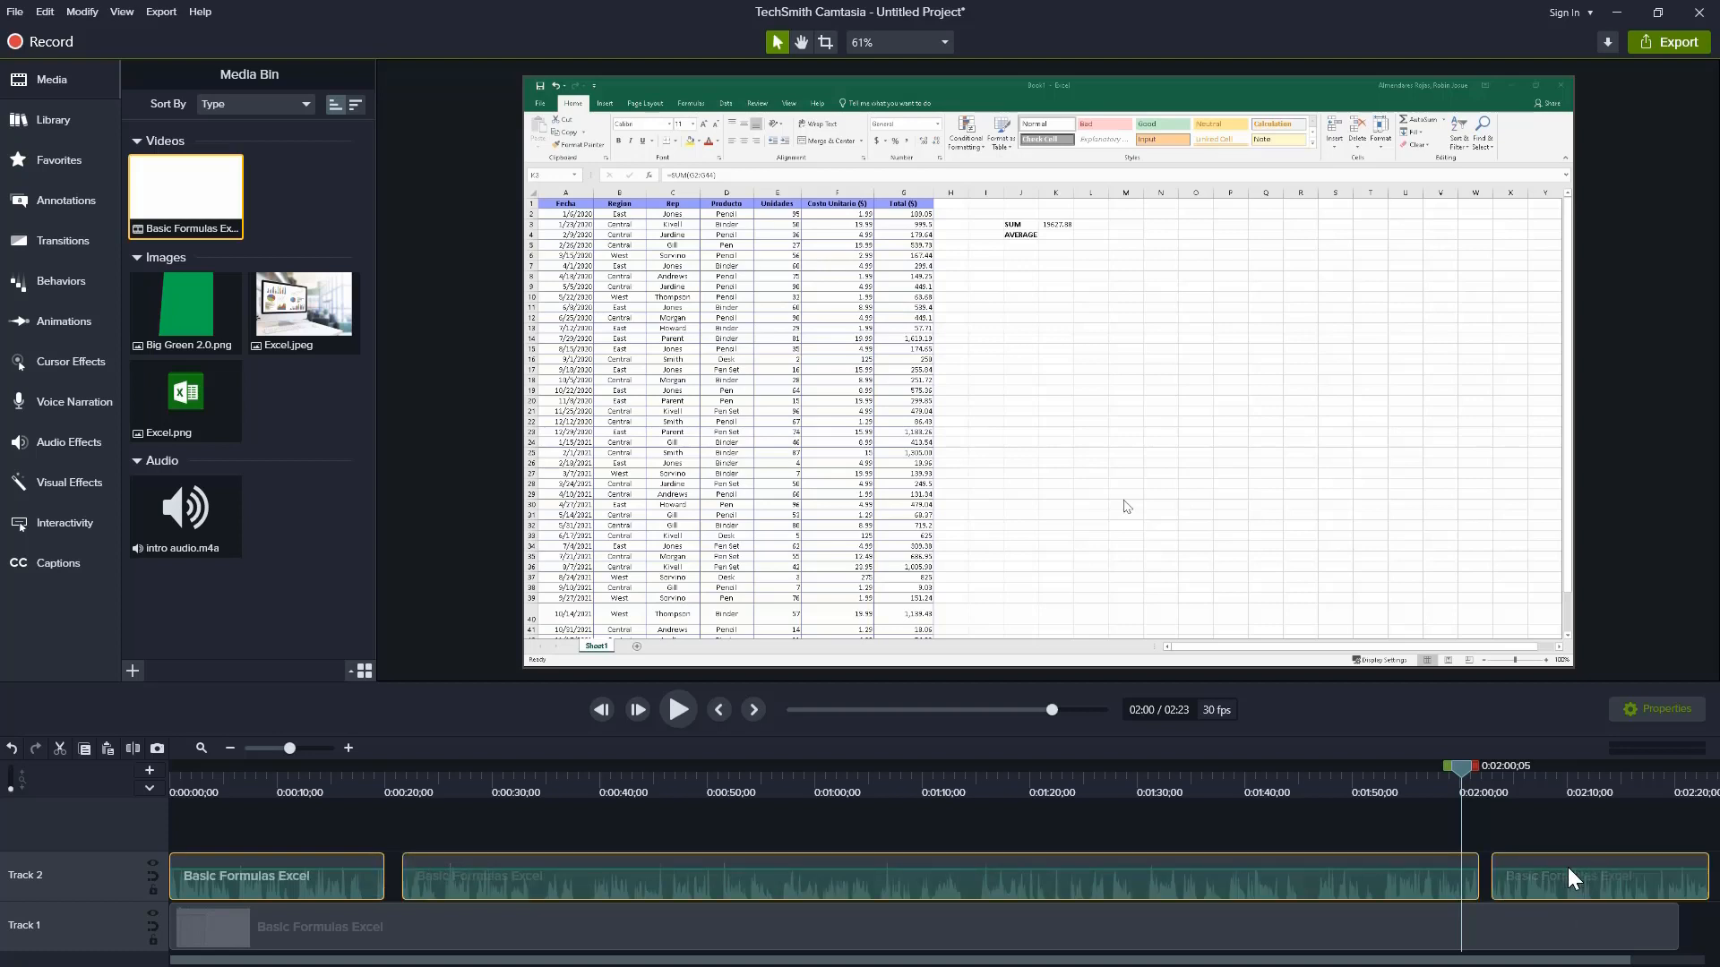
right_click(528, 864)
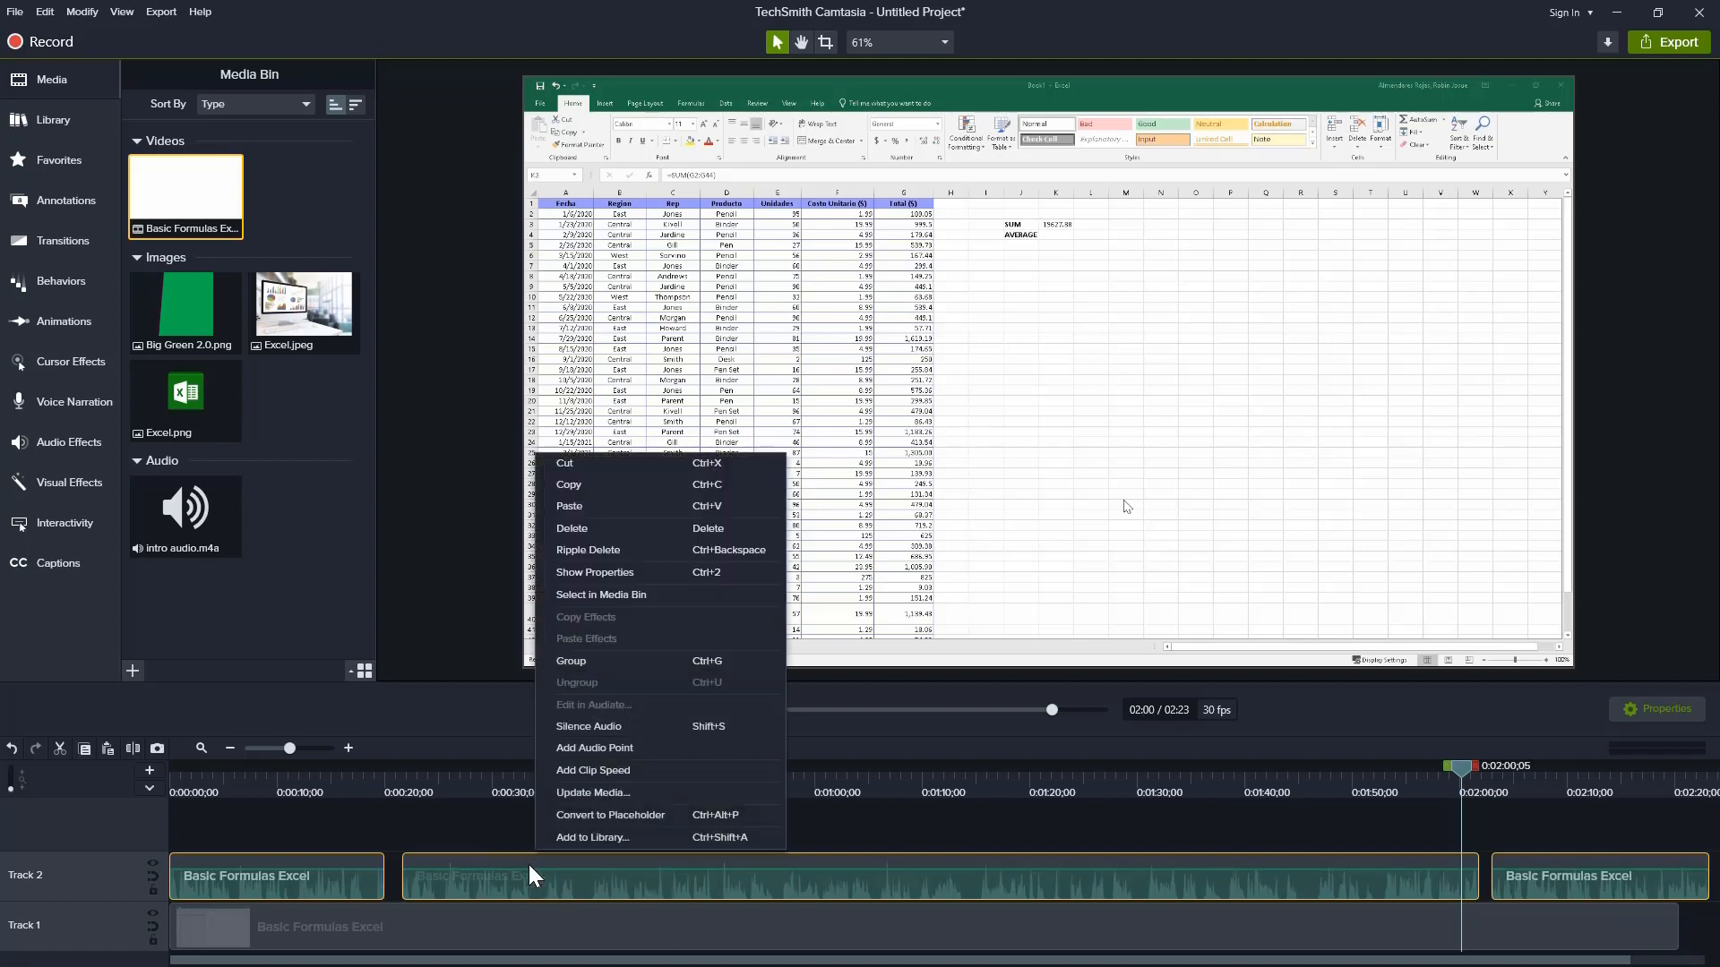
click(605, 531)
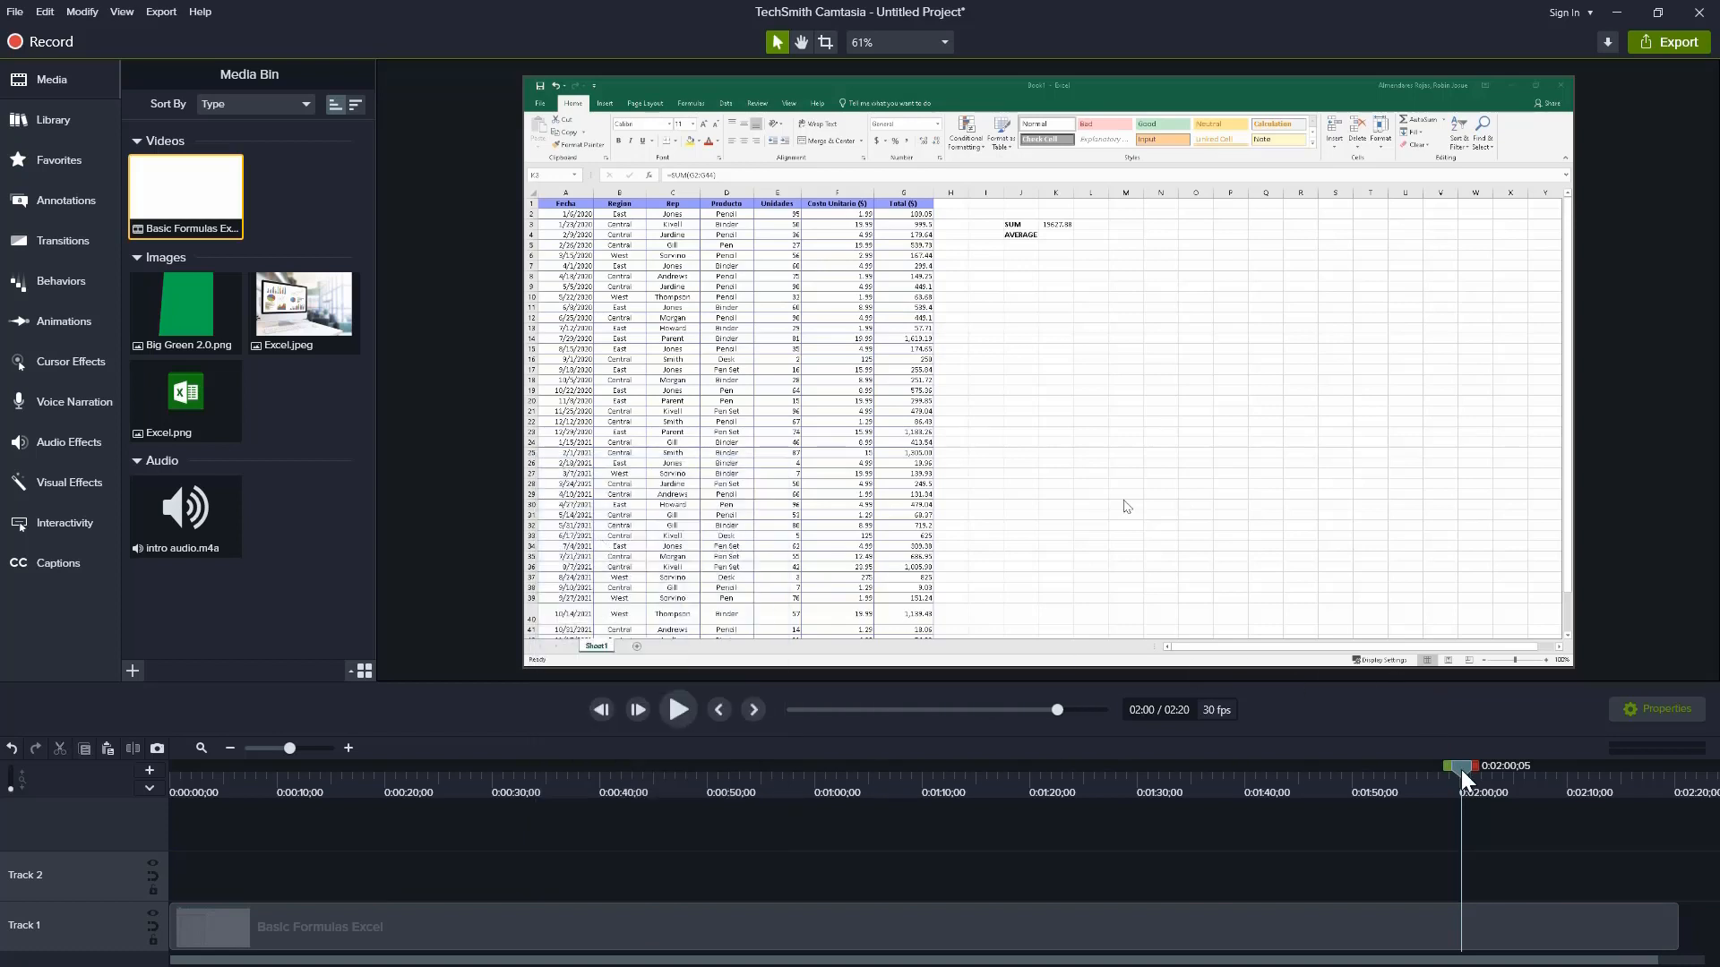
Step: Return the playhead to 0:00:00;00 and select the Basic Formulas Excel clip on Track 1
drag(1461, 770, 671, 768)
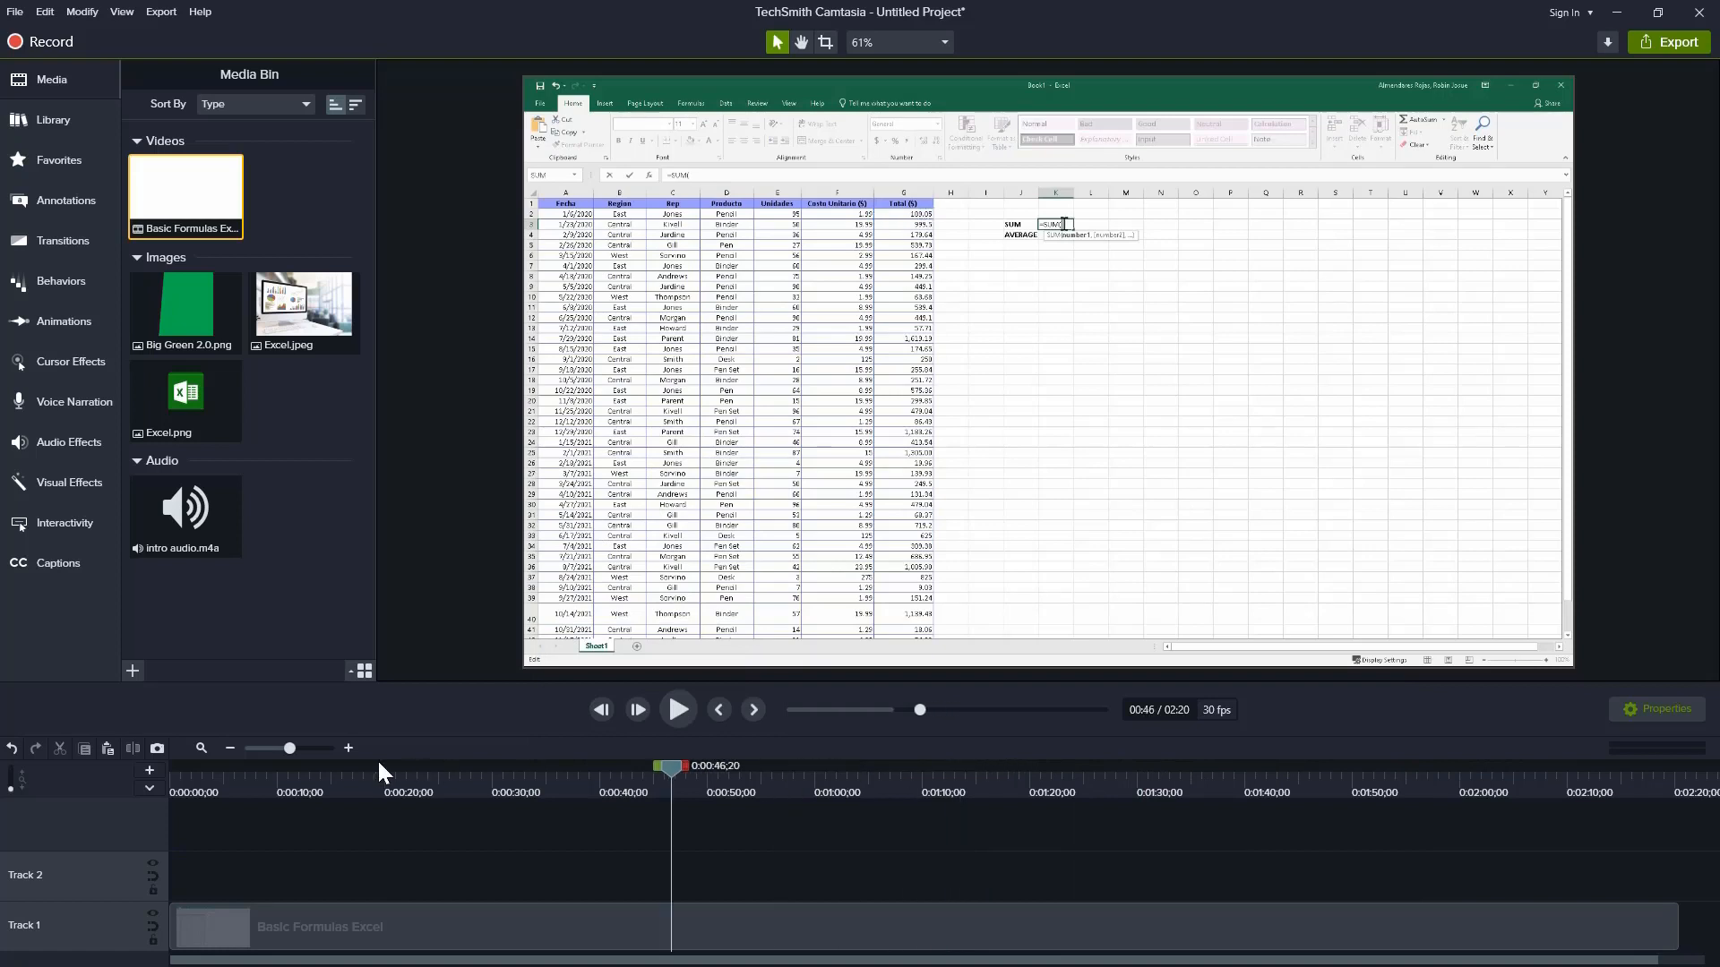
drag(378, 763, 167, 765)
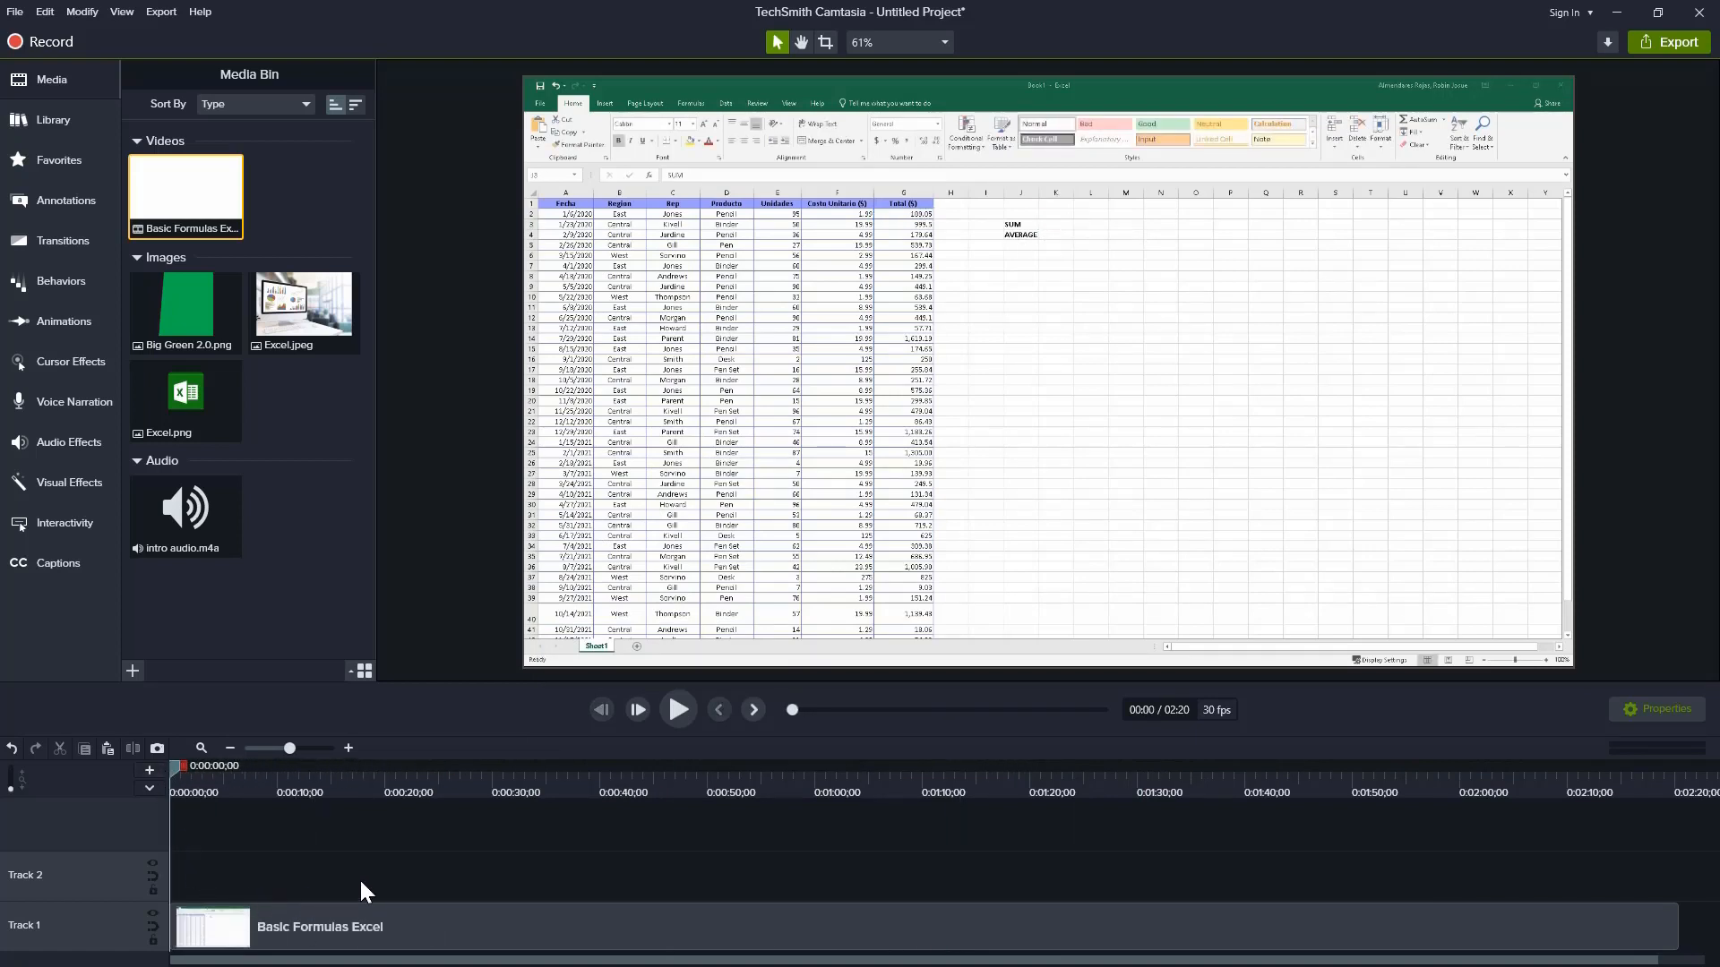
click(357, 911)
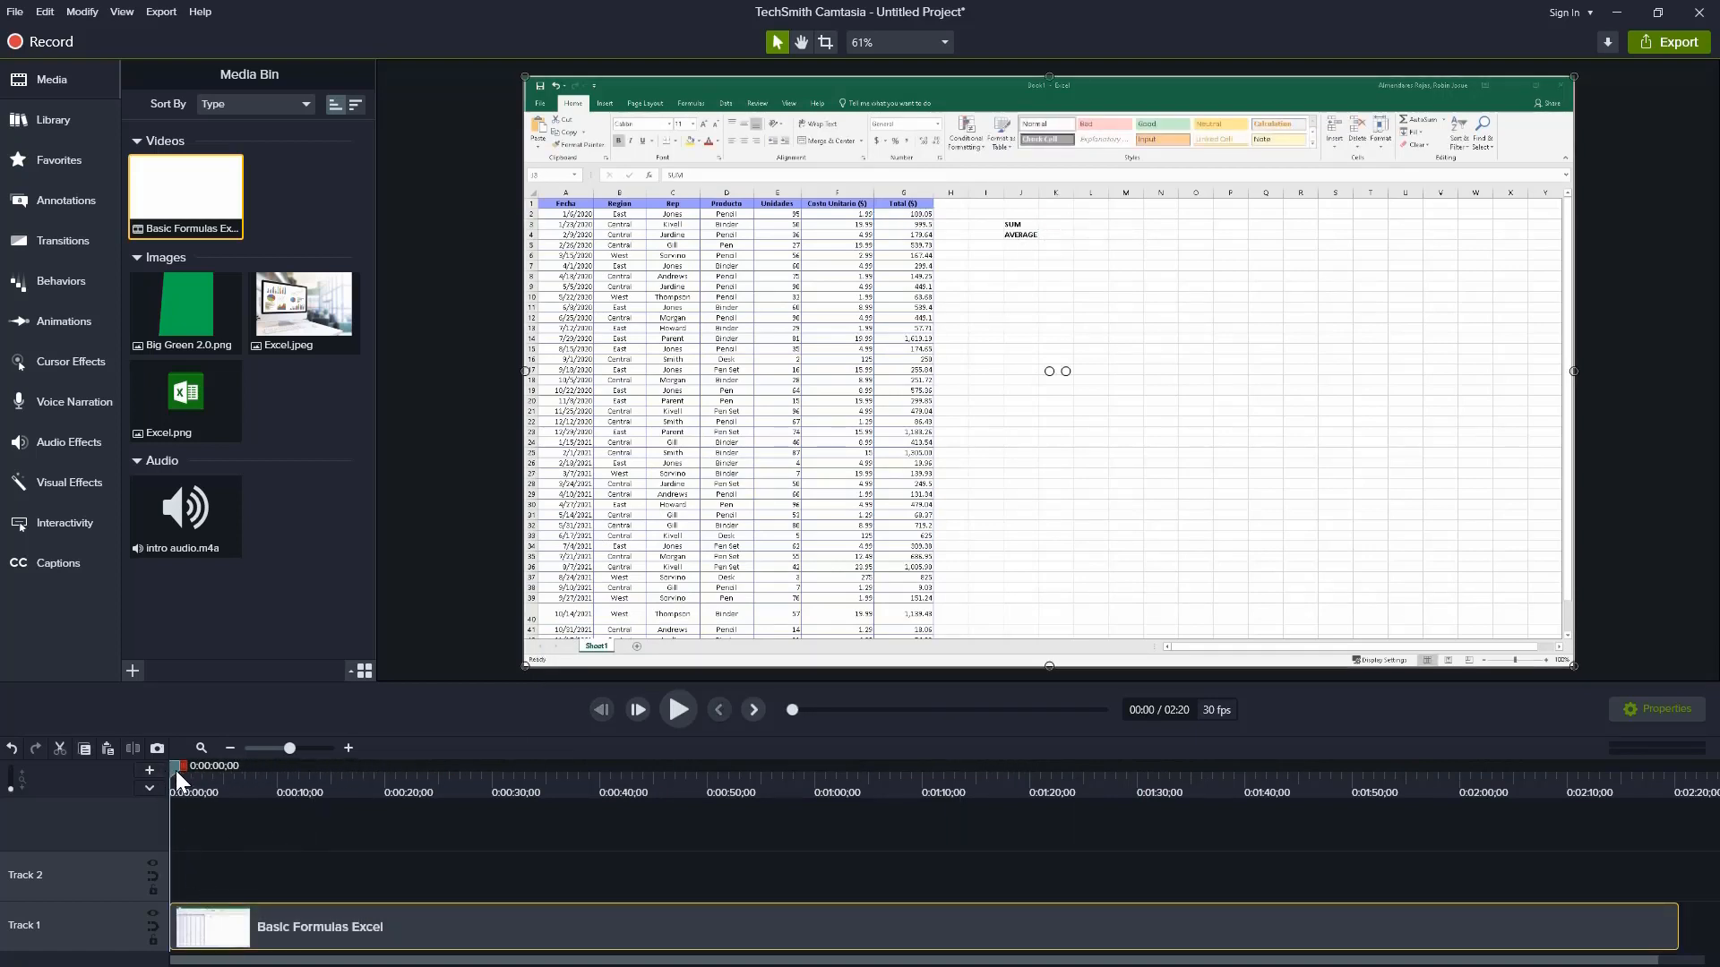
mouse_move(175, 770)
mouse_down()
mouse_move(444, 782)
mouse_move(223, 772)
mouse_move(172, 787)
mouse_up()
Step: Browse the intro templates in the Intros folder of the Camtasia 2021 library
click(59, 115)
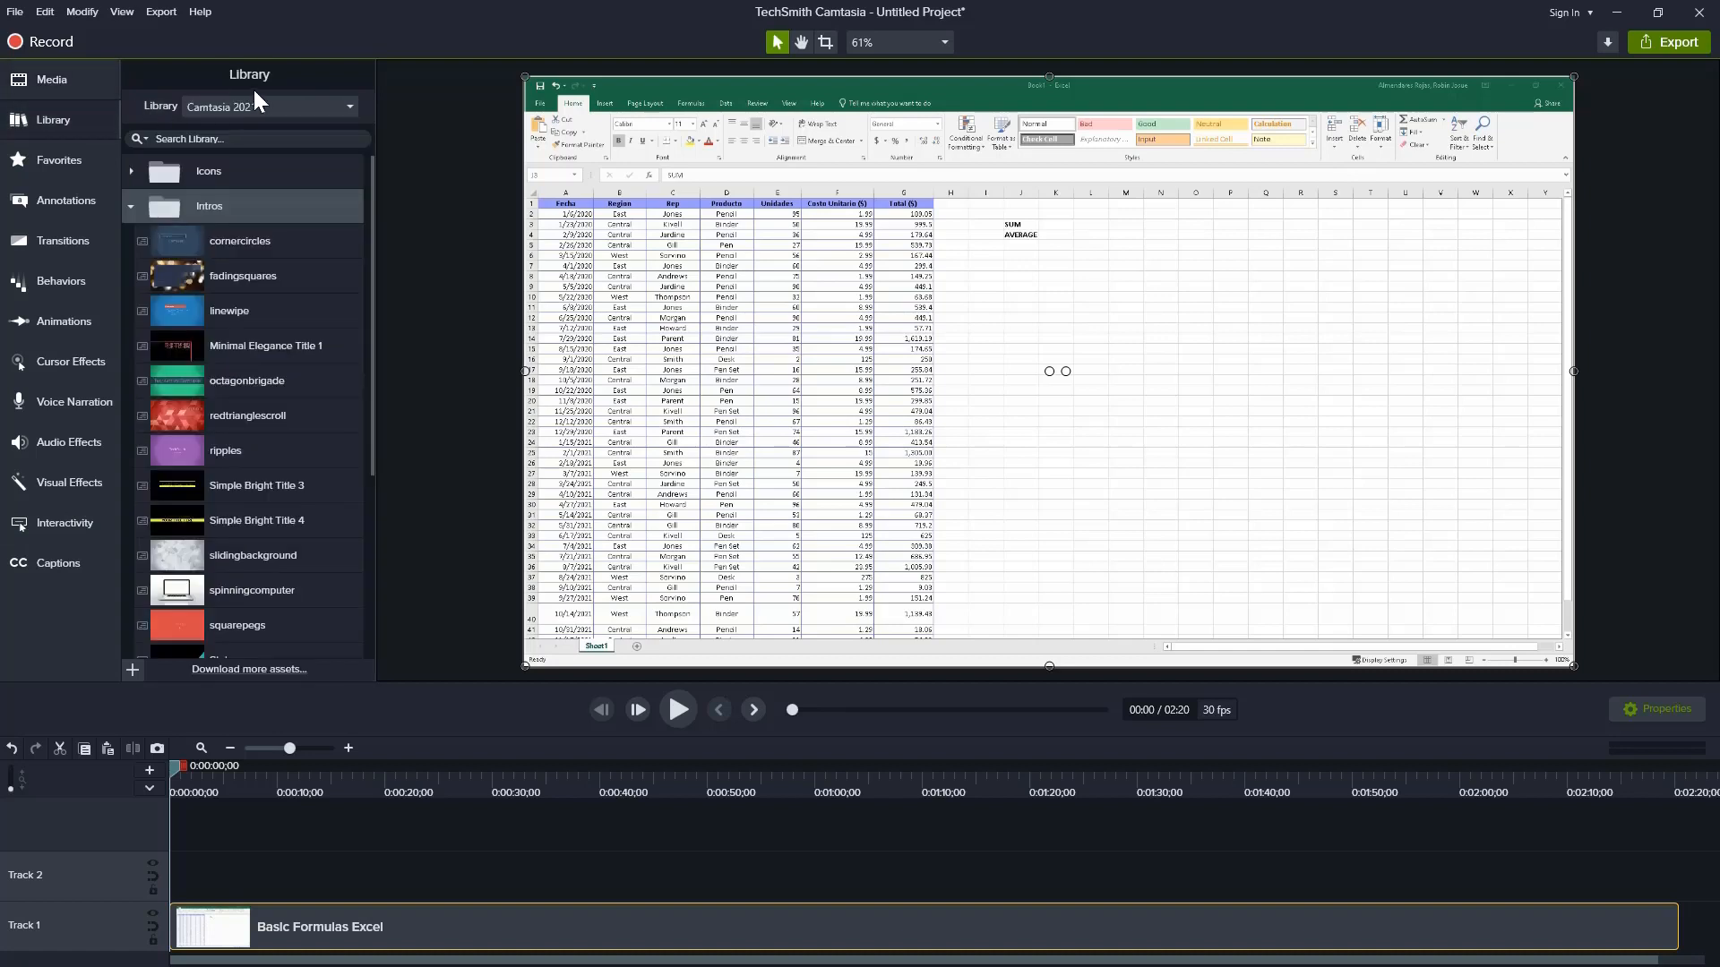
click(164, 206)
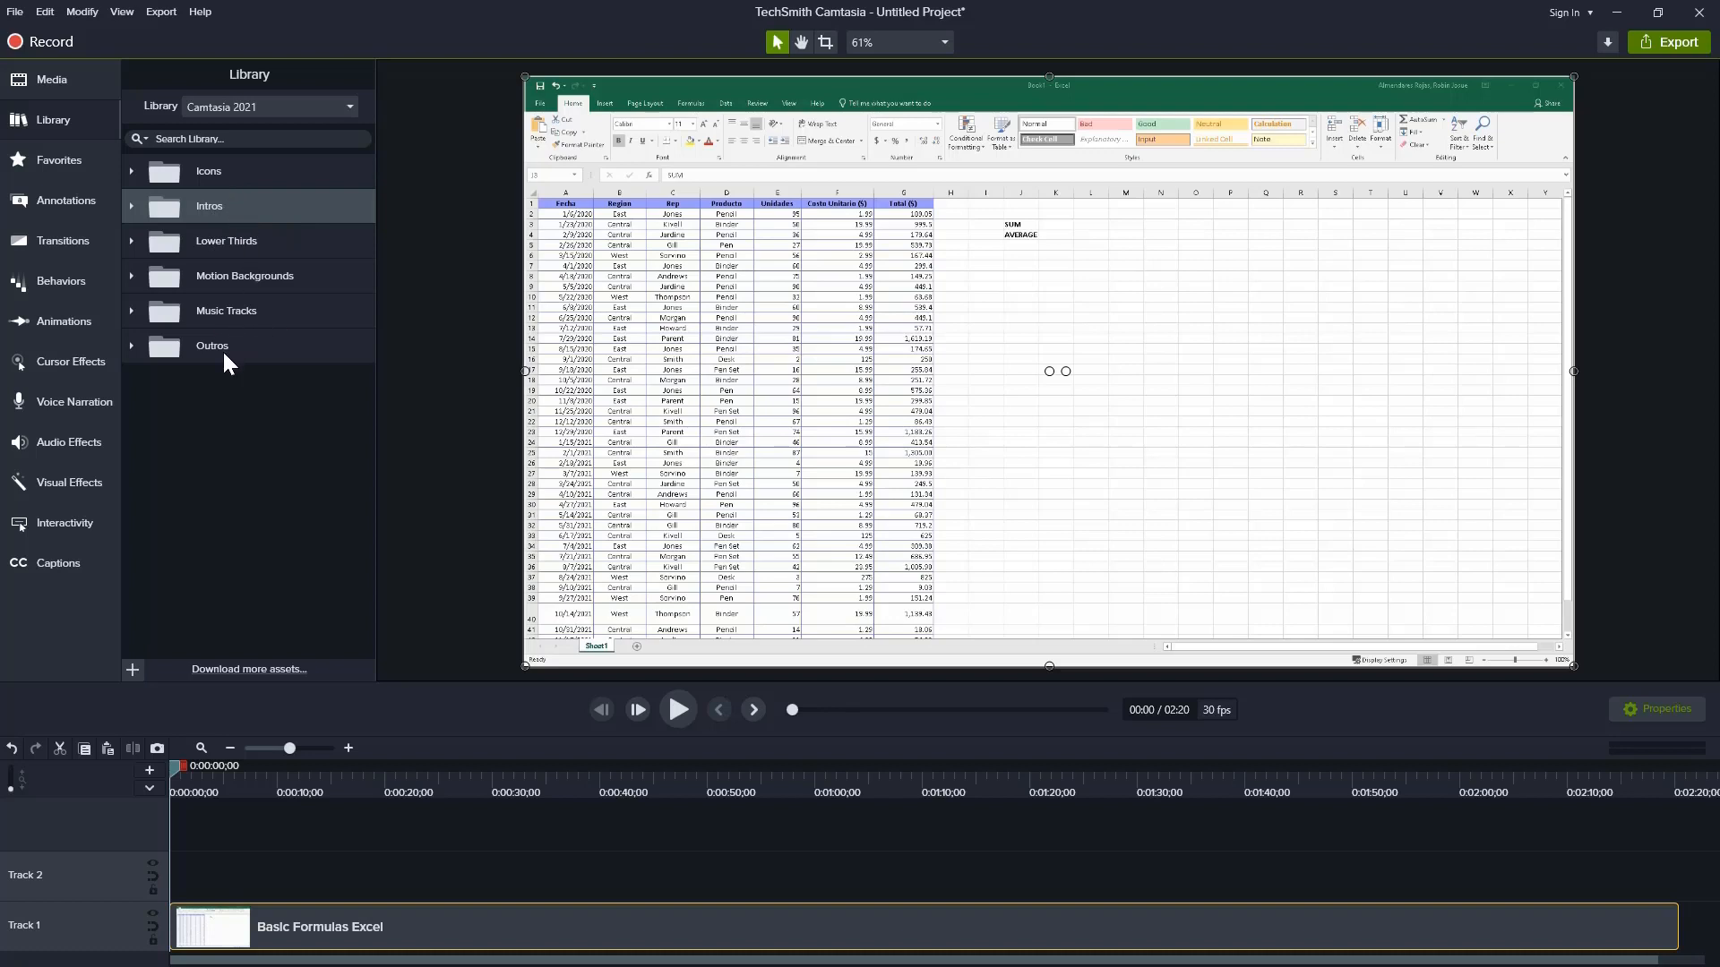
click(203, 207)
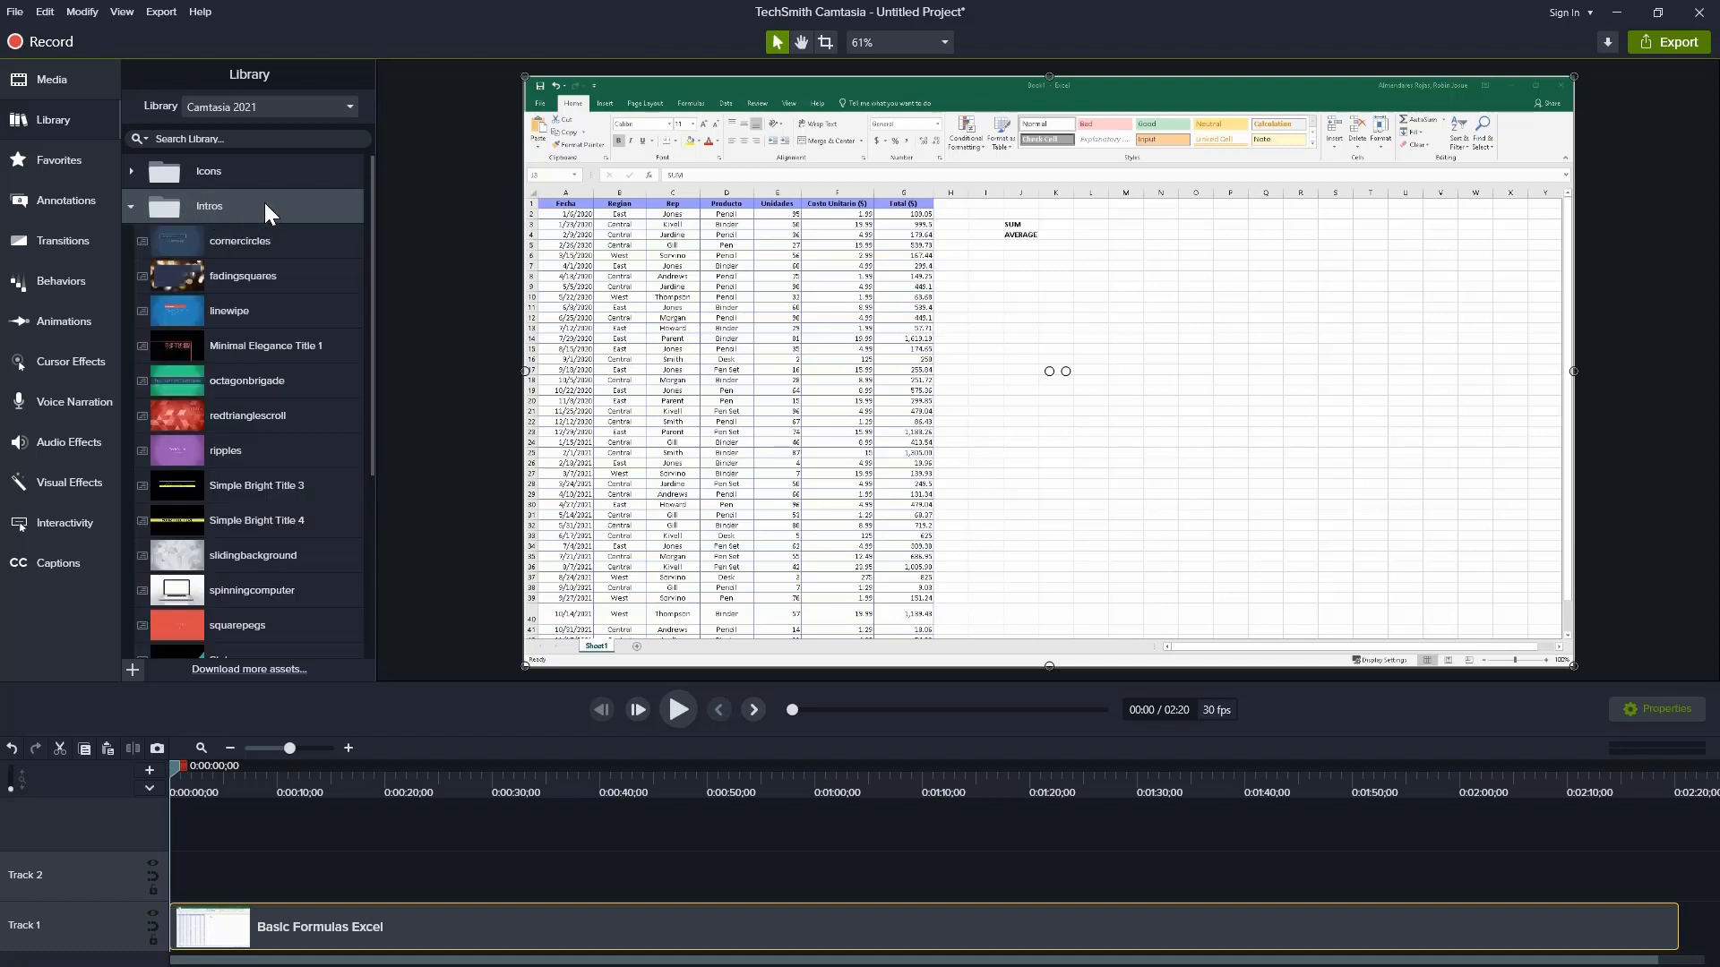
scroll(280, 309, down, 1)
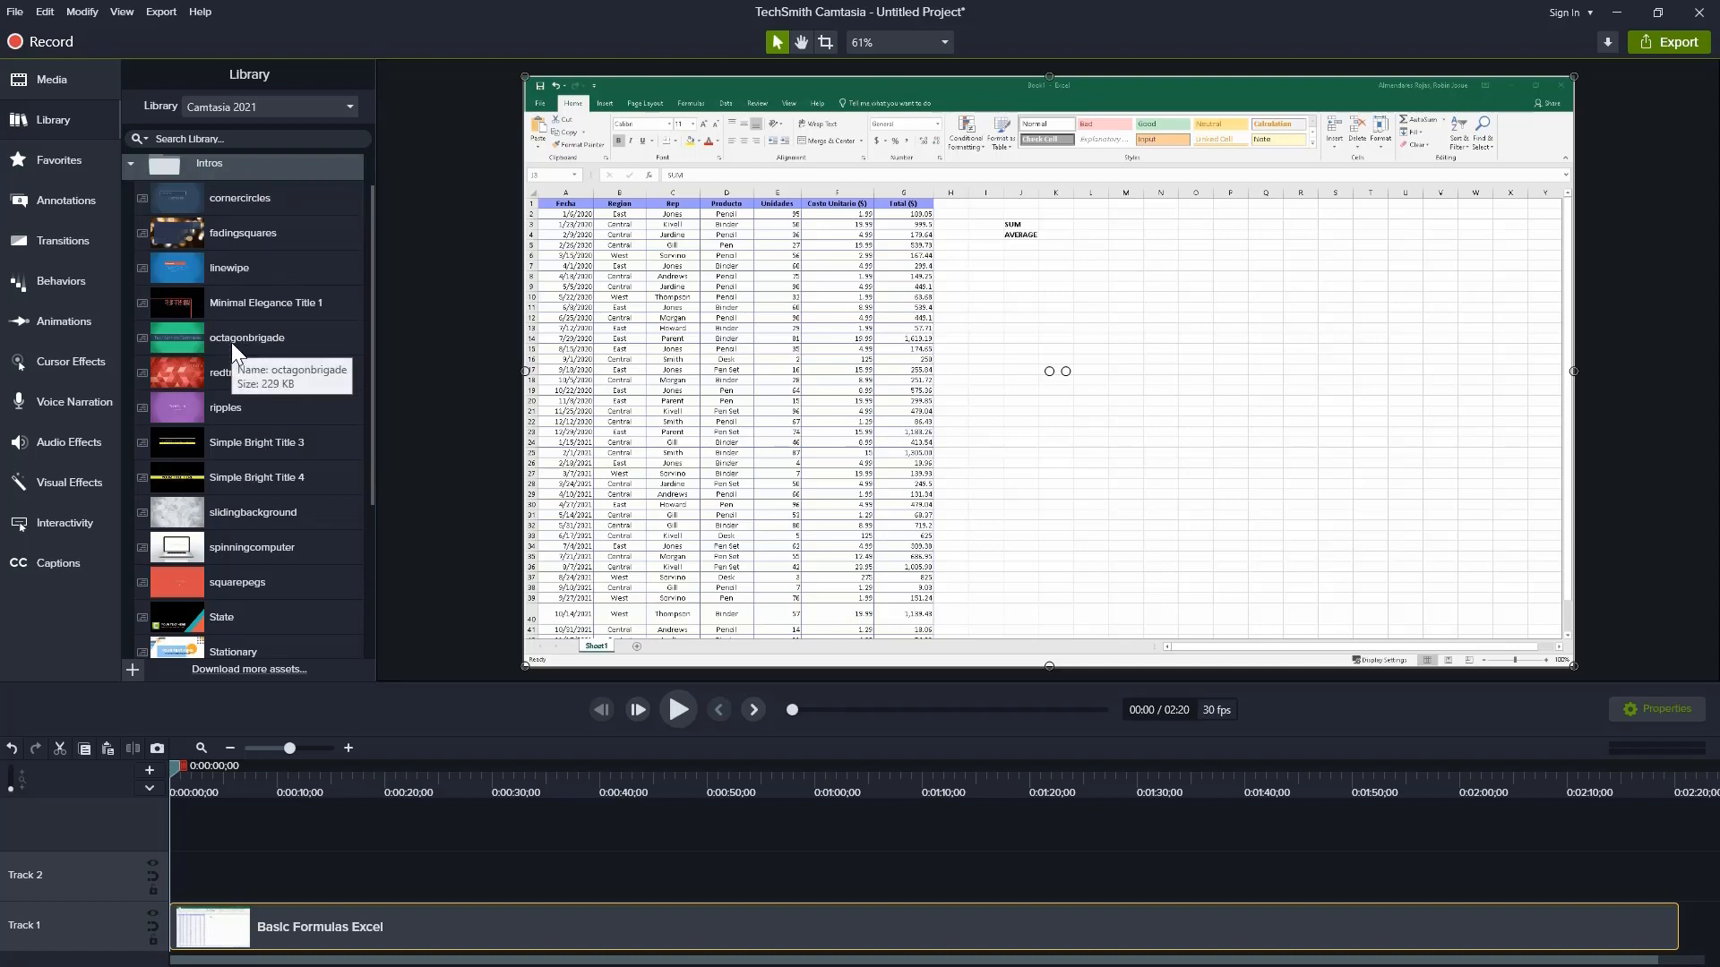
scroll(231, 342, down, 1)
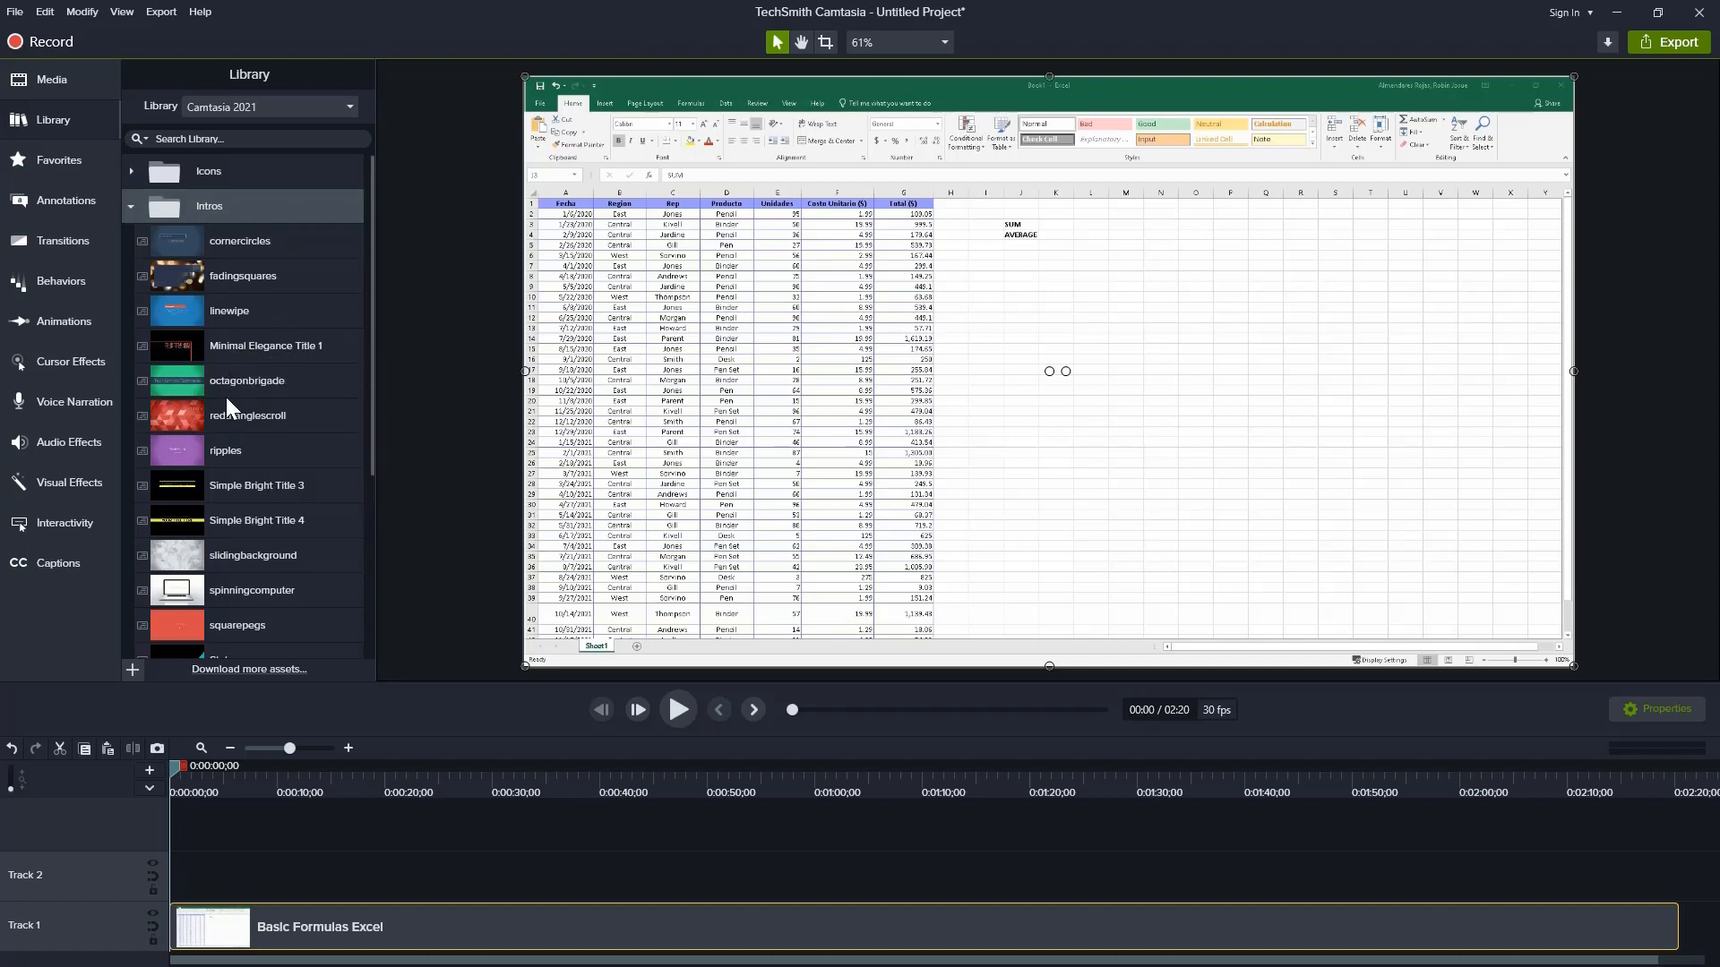
scroll(226, 398, down, 2)
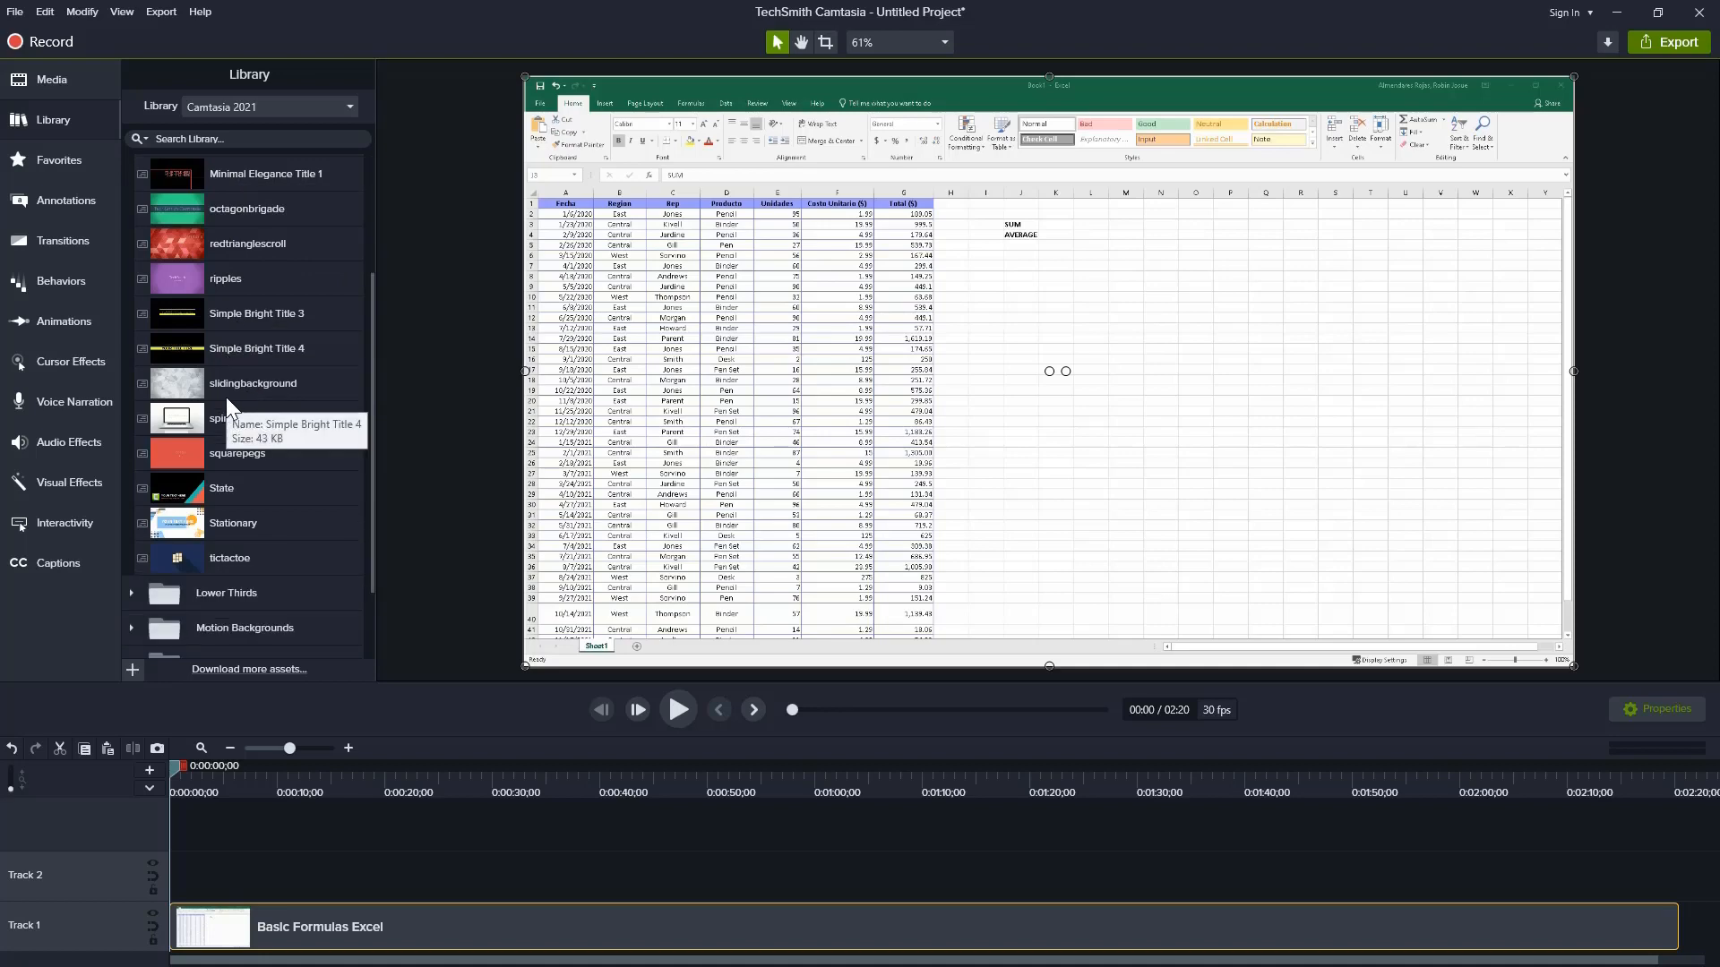
scroll(227, 400, up, 4)
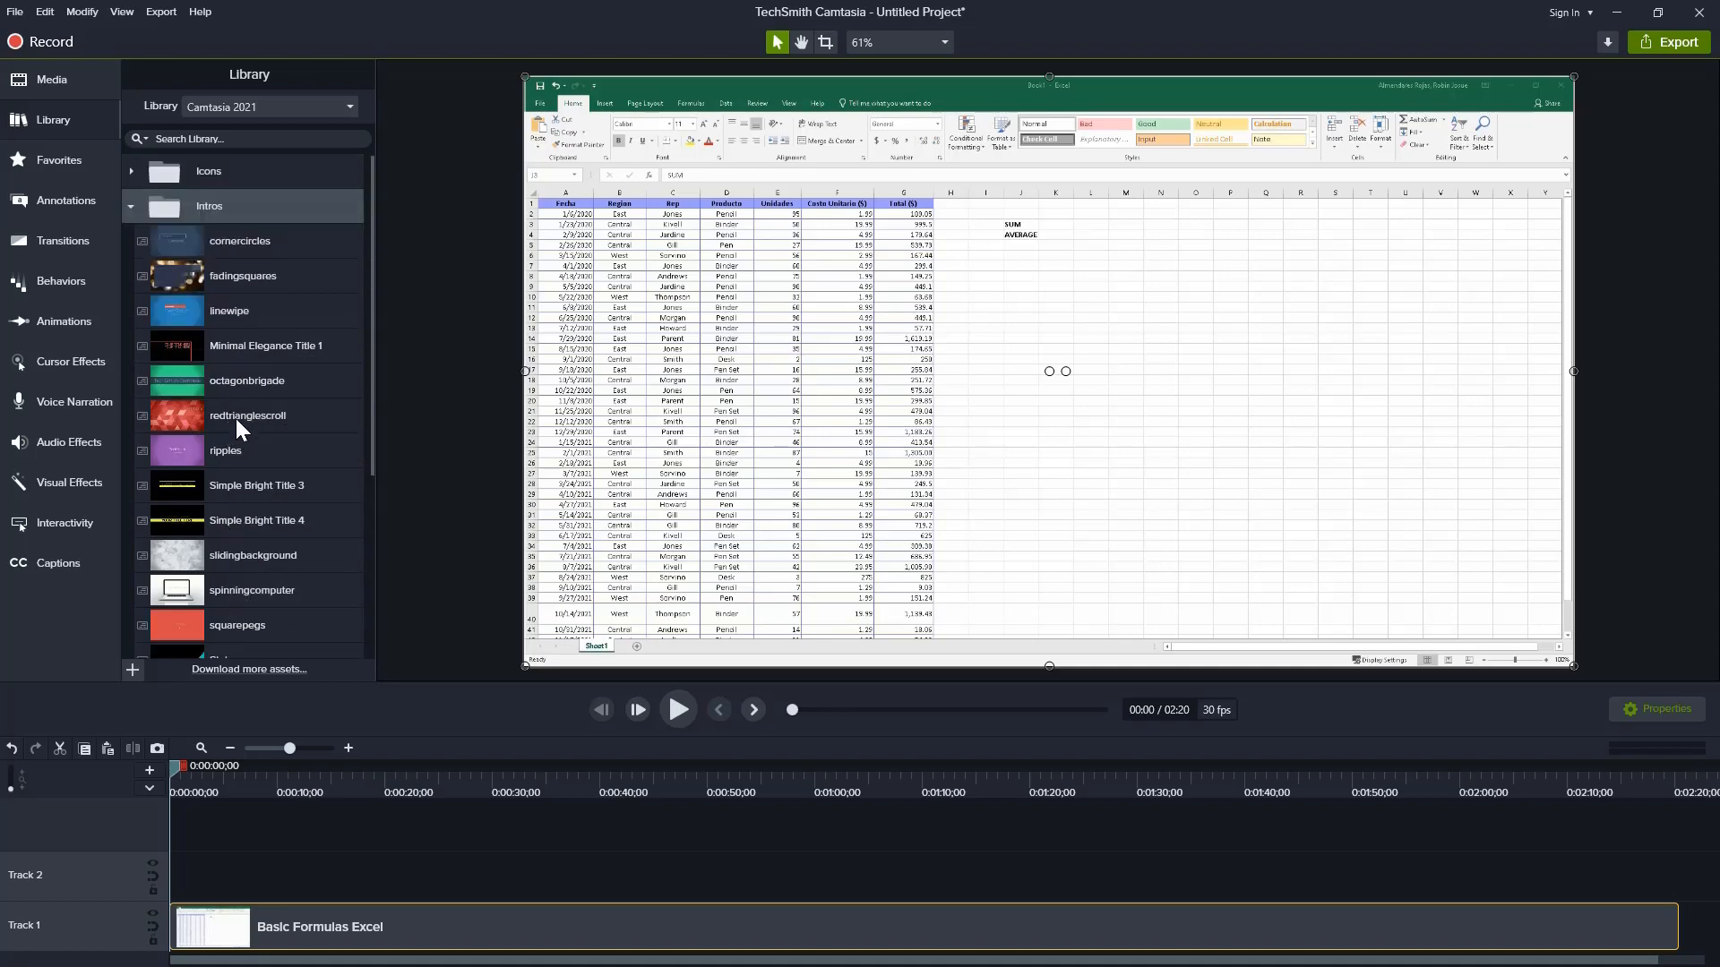
Step: Preview the redtrianglescroll intro and the octagonbrigade intro
double_click(238, 415)
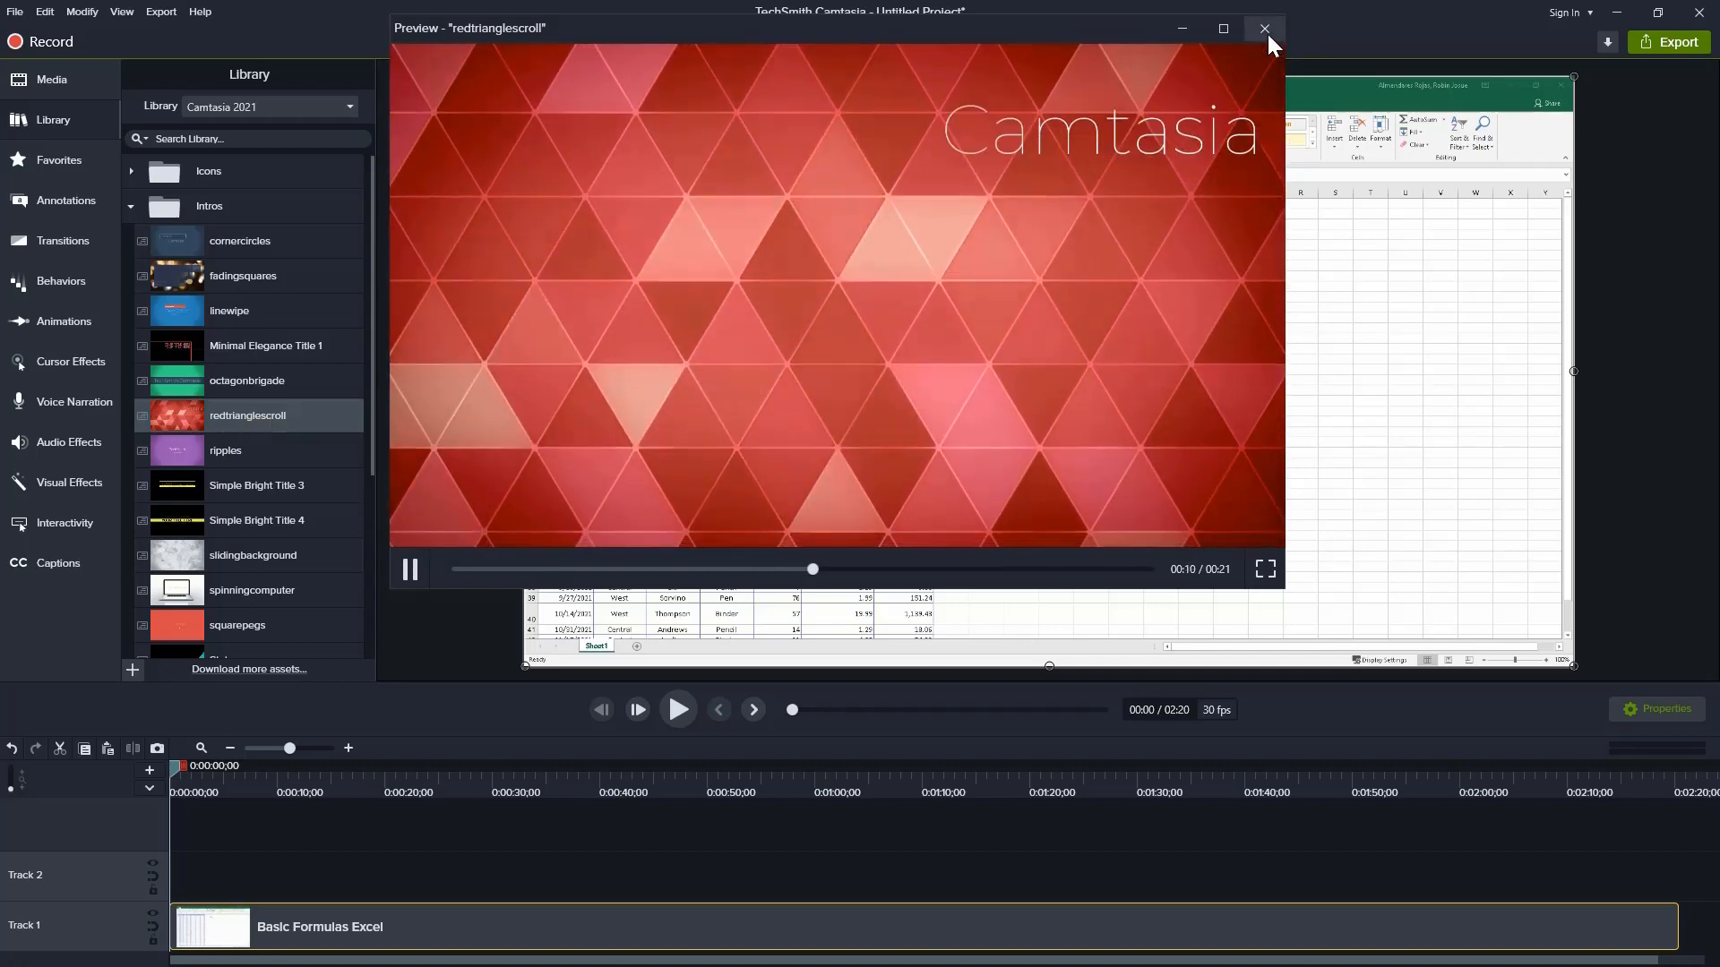
click(1265, 29)
double_click(271, 376)
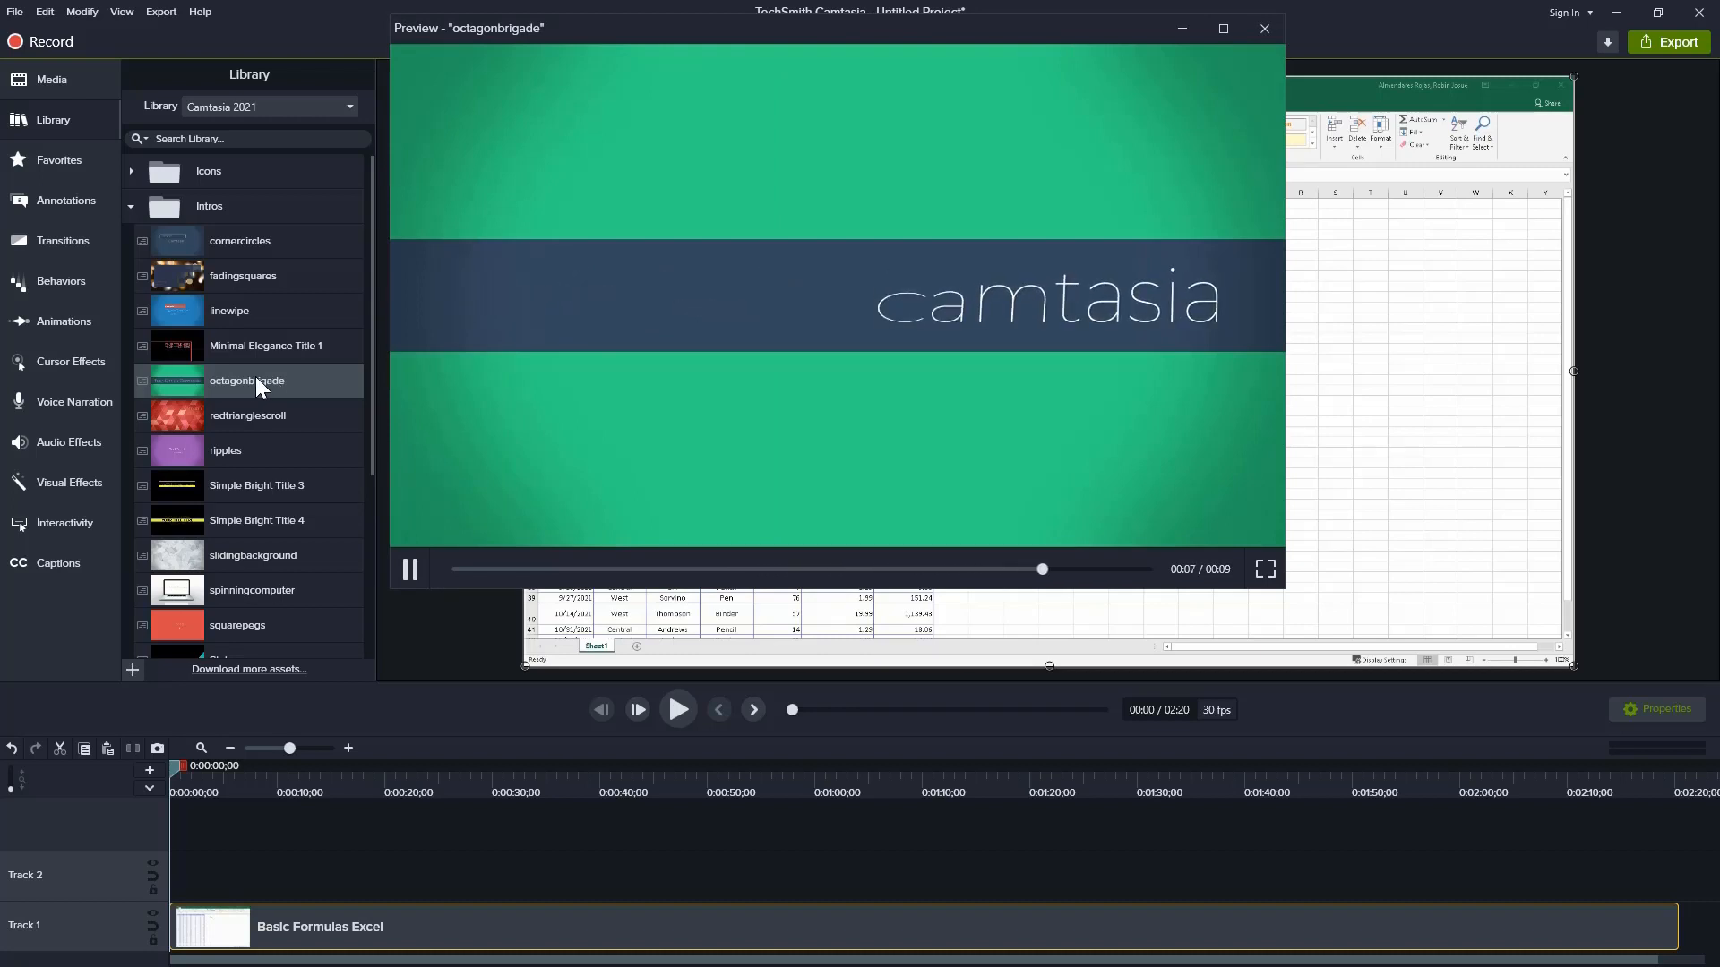
Step: Add the octagonbrigade intro, play it, and place it at the start of Track 1 ahead of the Basic Formulas Excel clip
drag(255, 376, 164, 867)
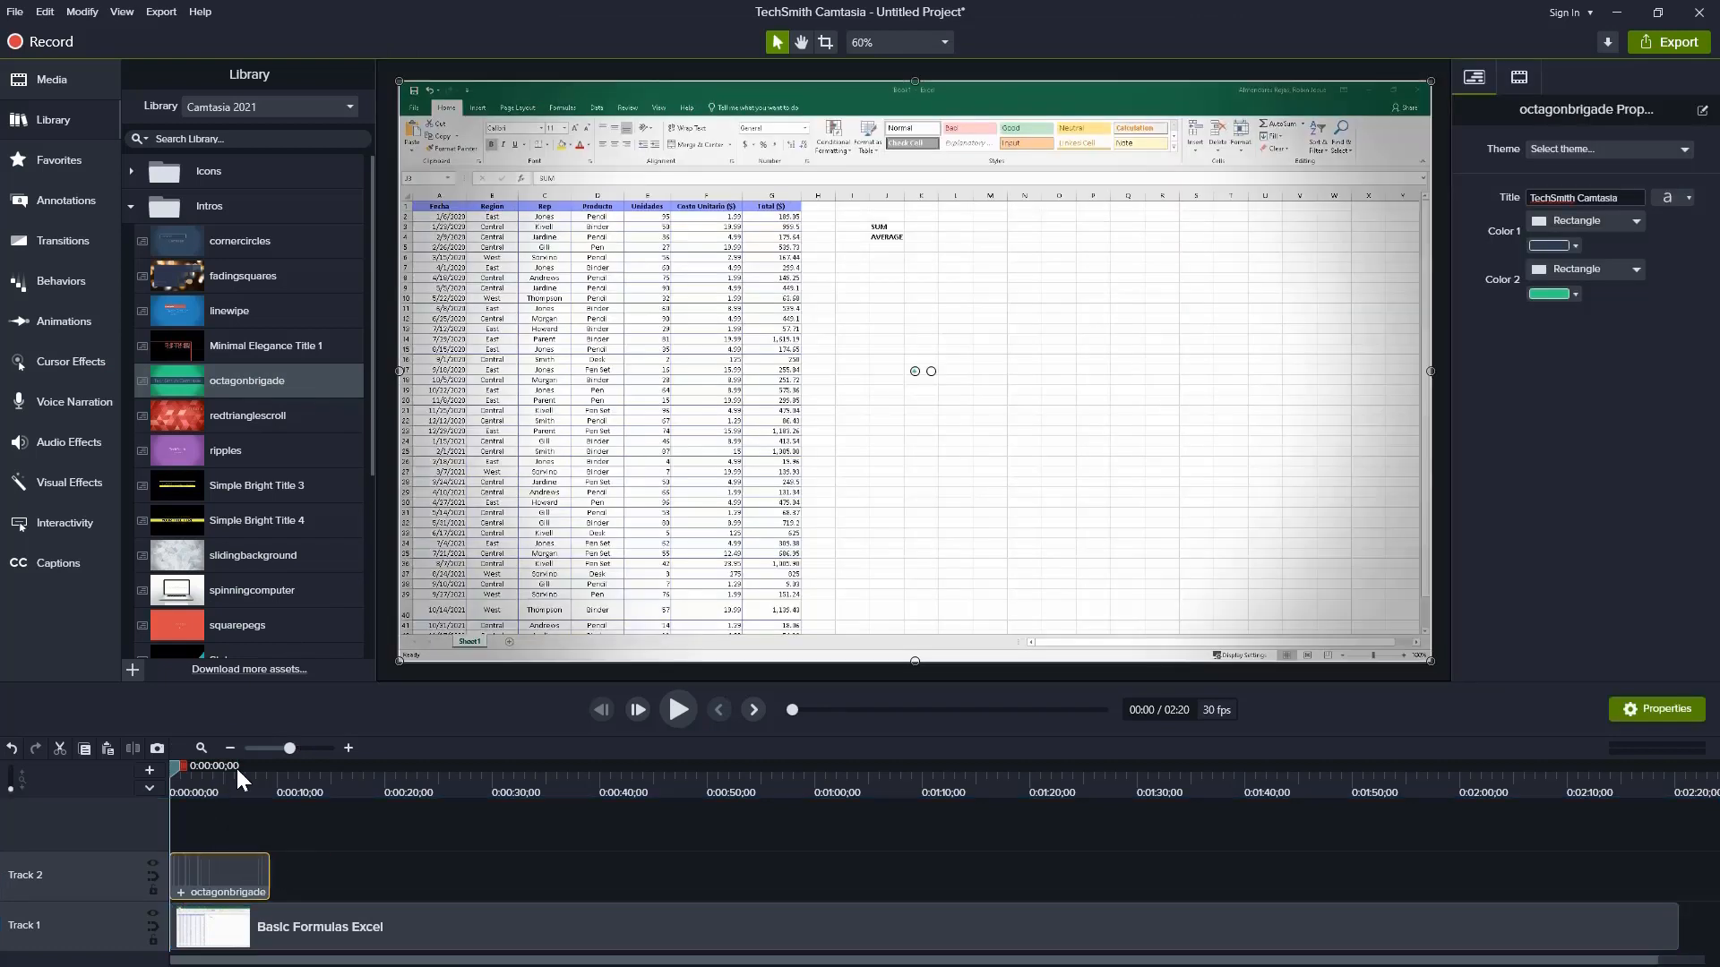
click(679, 711)
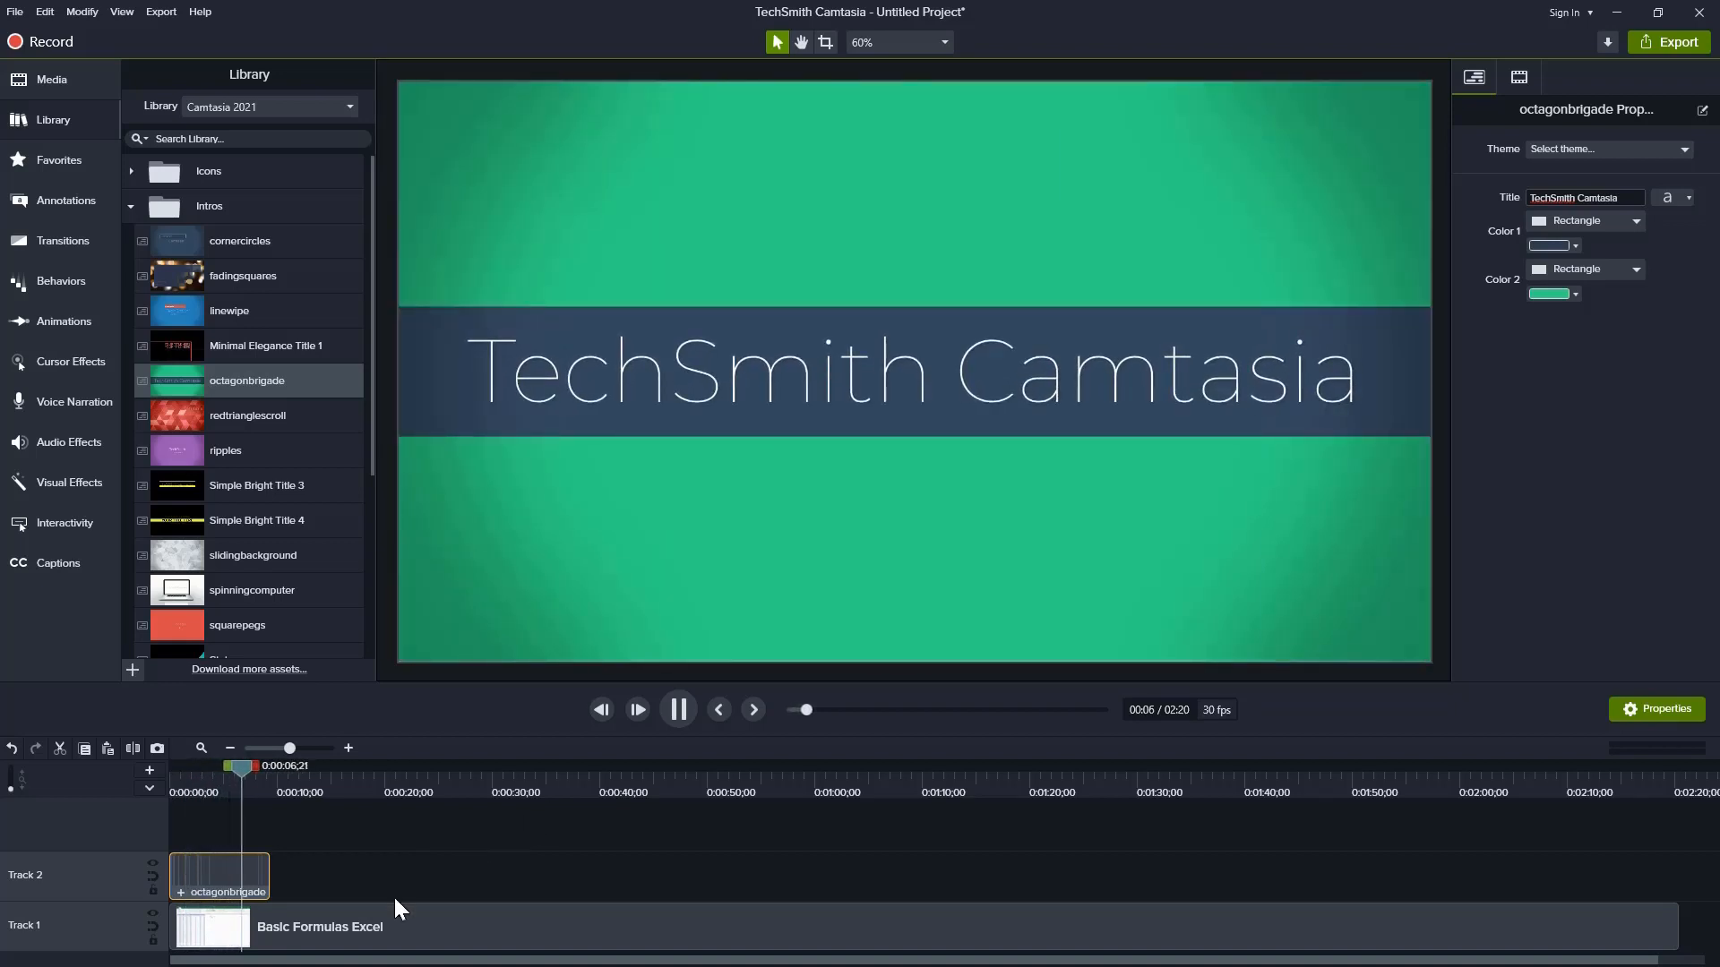
drag(322, 914, 430, 911)
drag(234, 863, 231, 921)
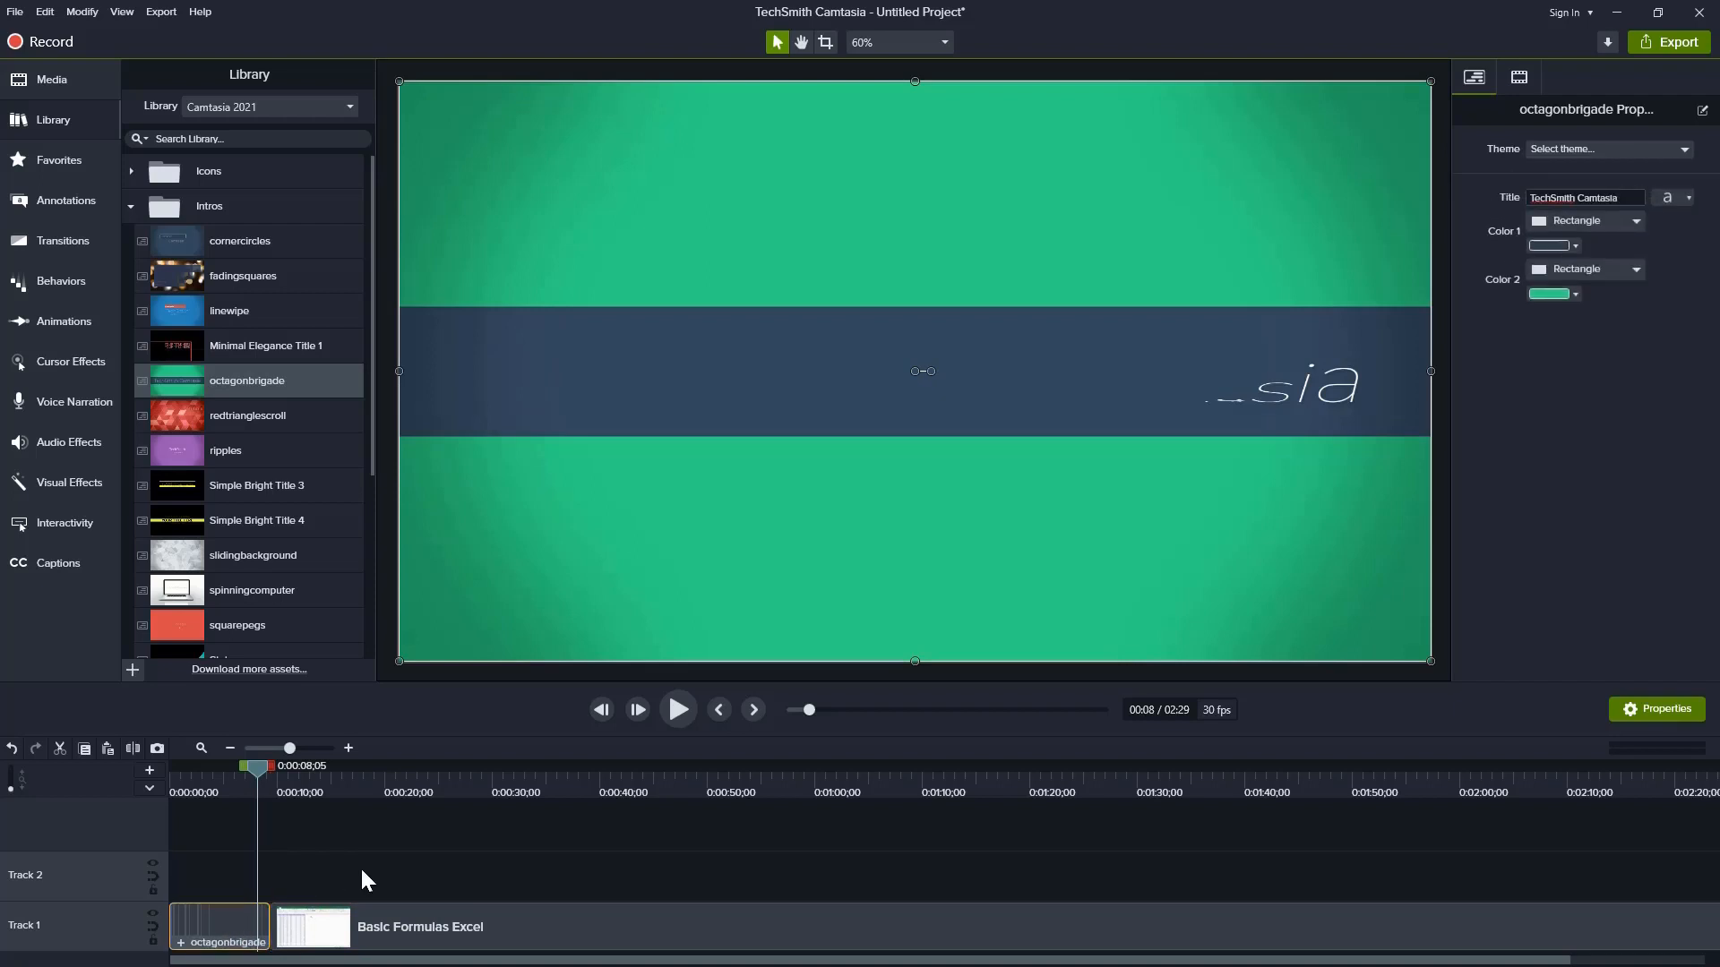
Step: Shift the Basic Formulas Excel clip to about 0:00:15 on Track 1 and play the intro from the start
drag(253, 772, 154, 812)
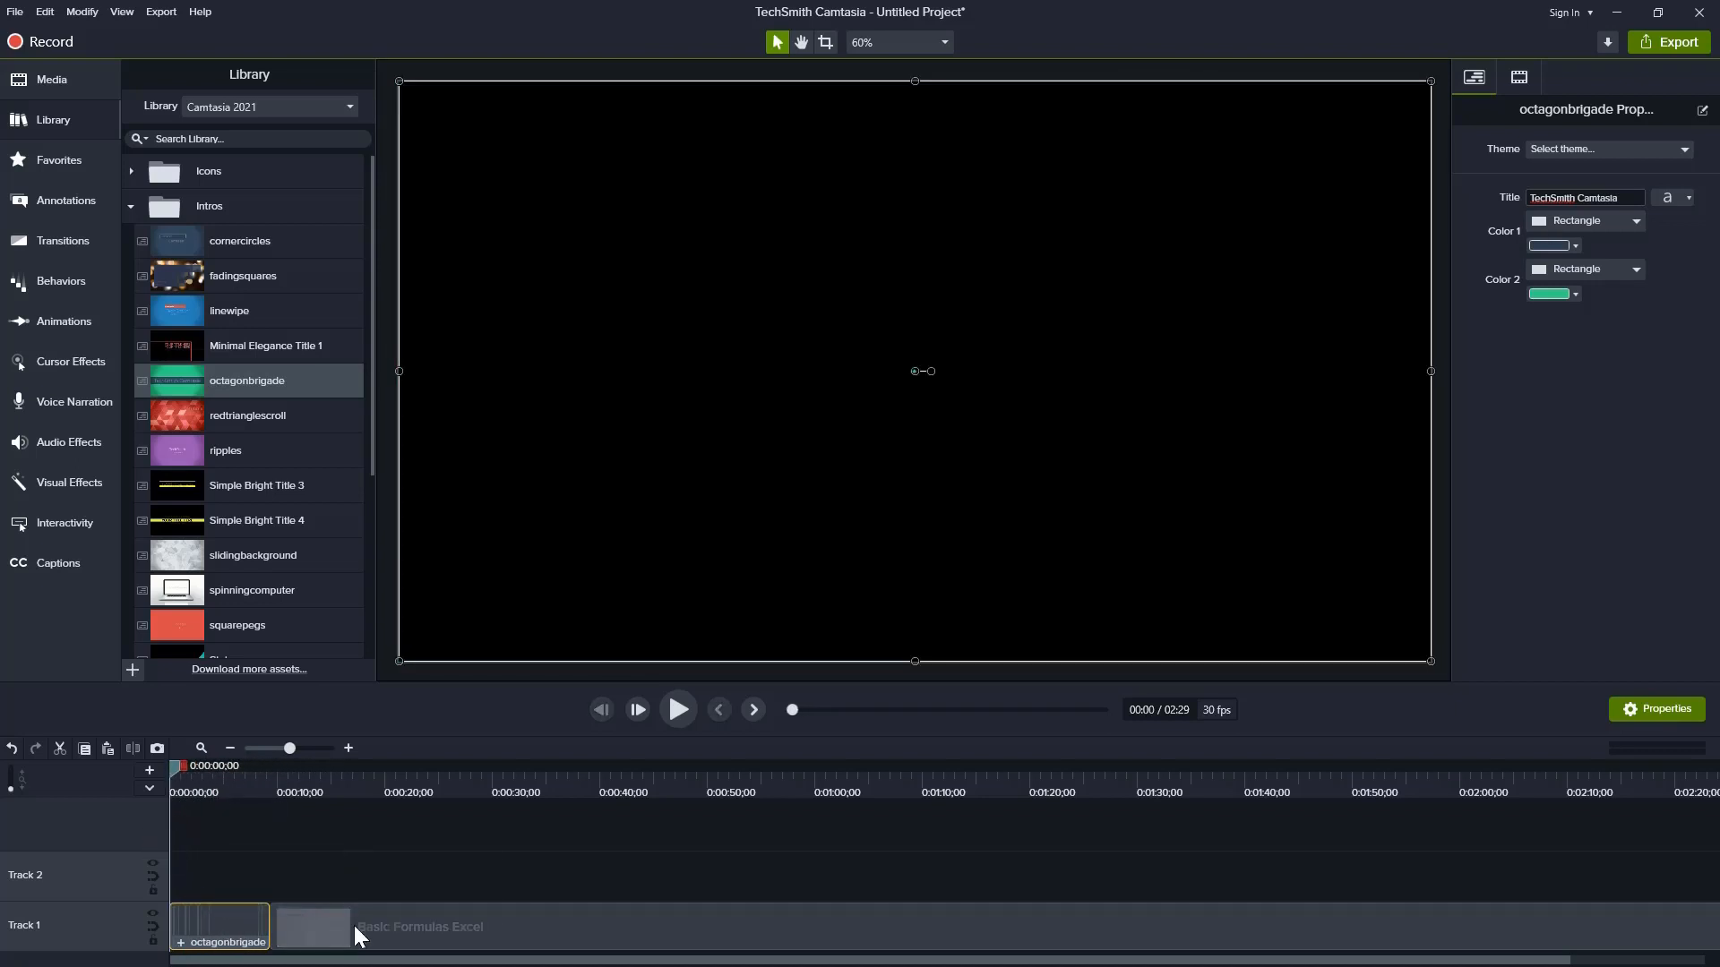
drag(353, 926, 412, 925)
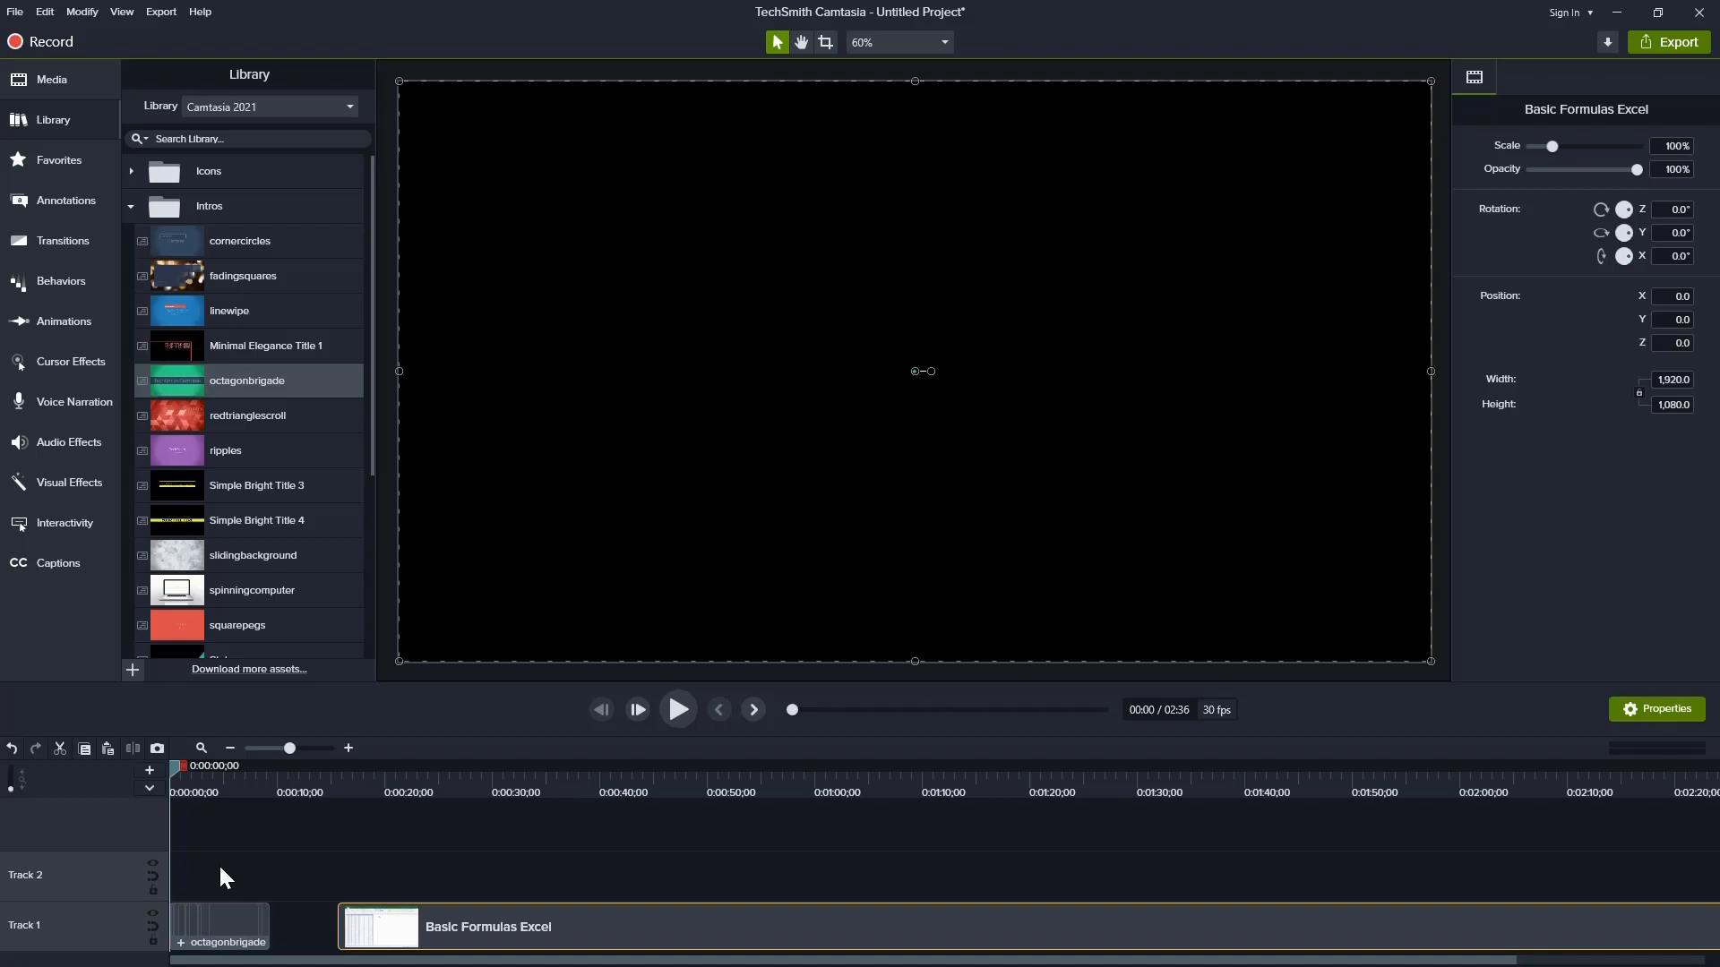
click(672, 717)
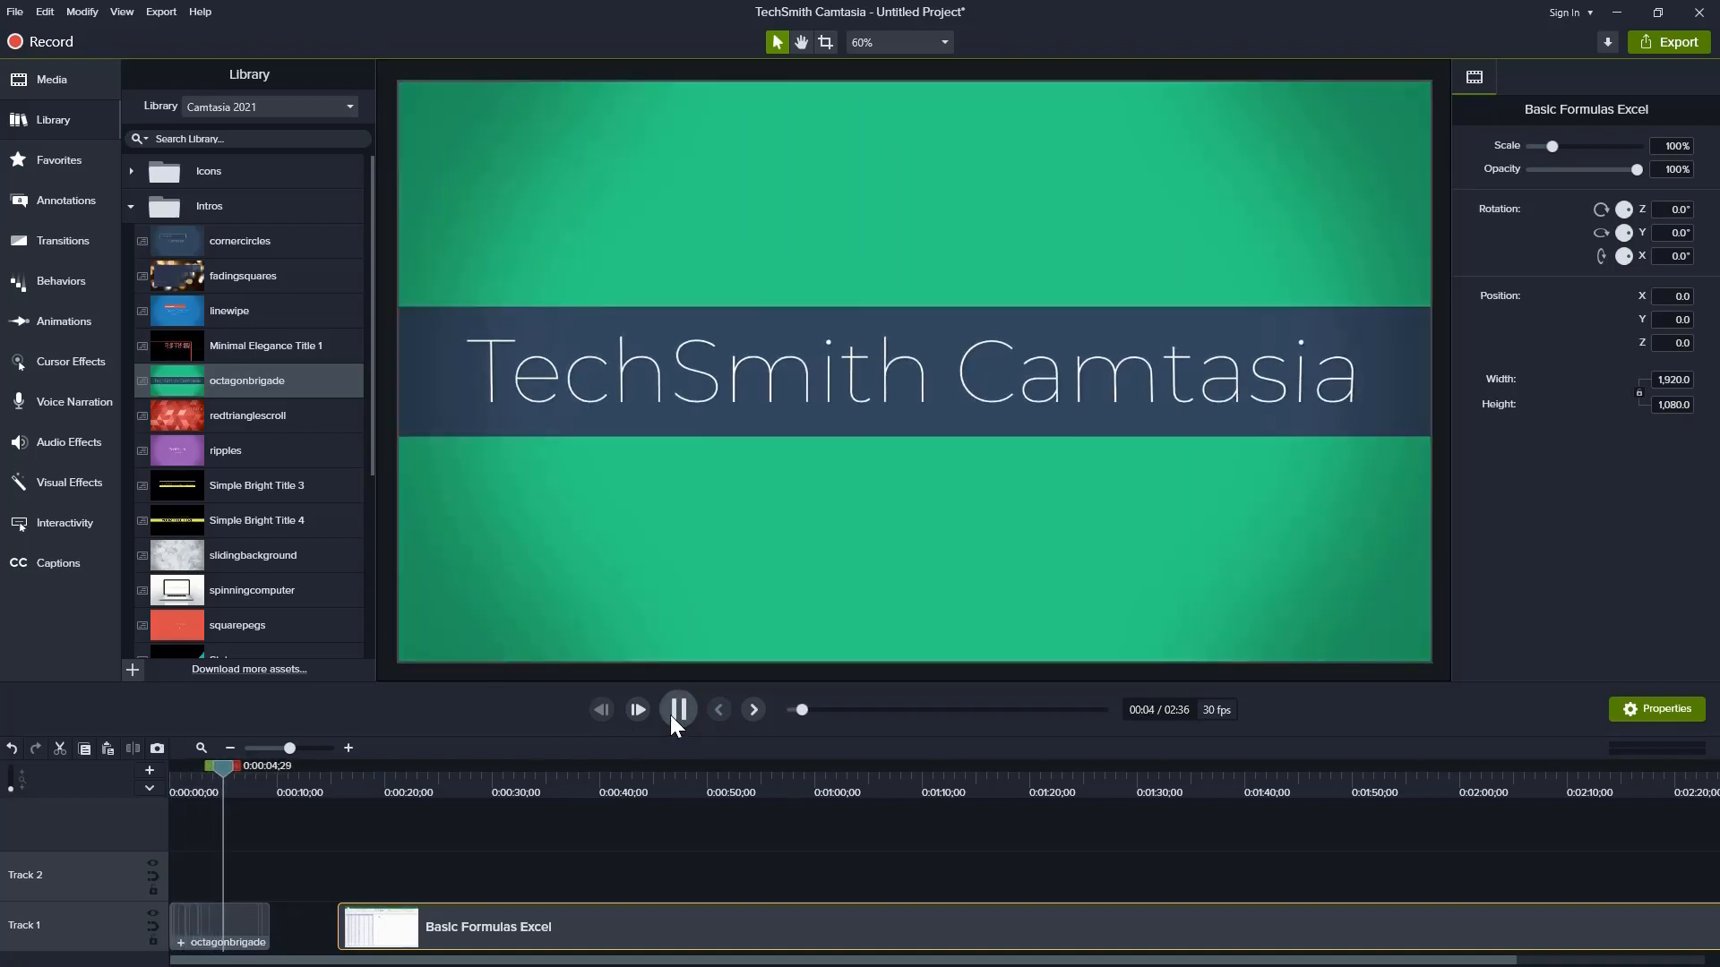
click(677, 711)
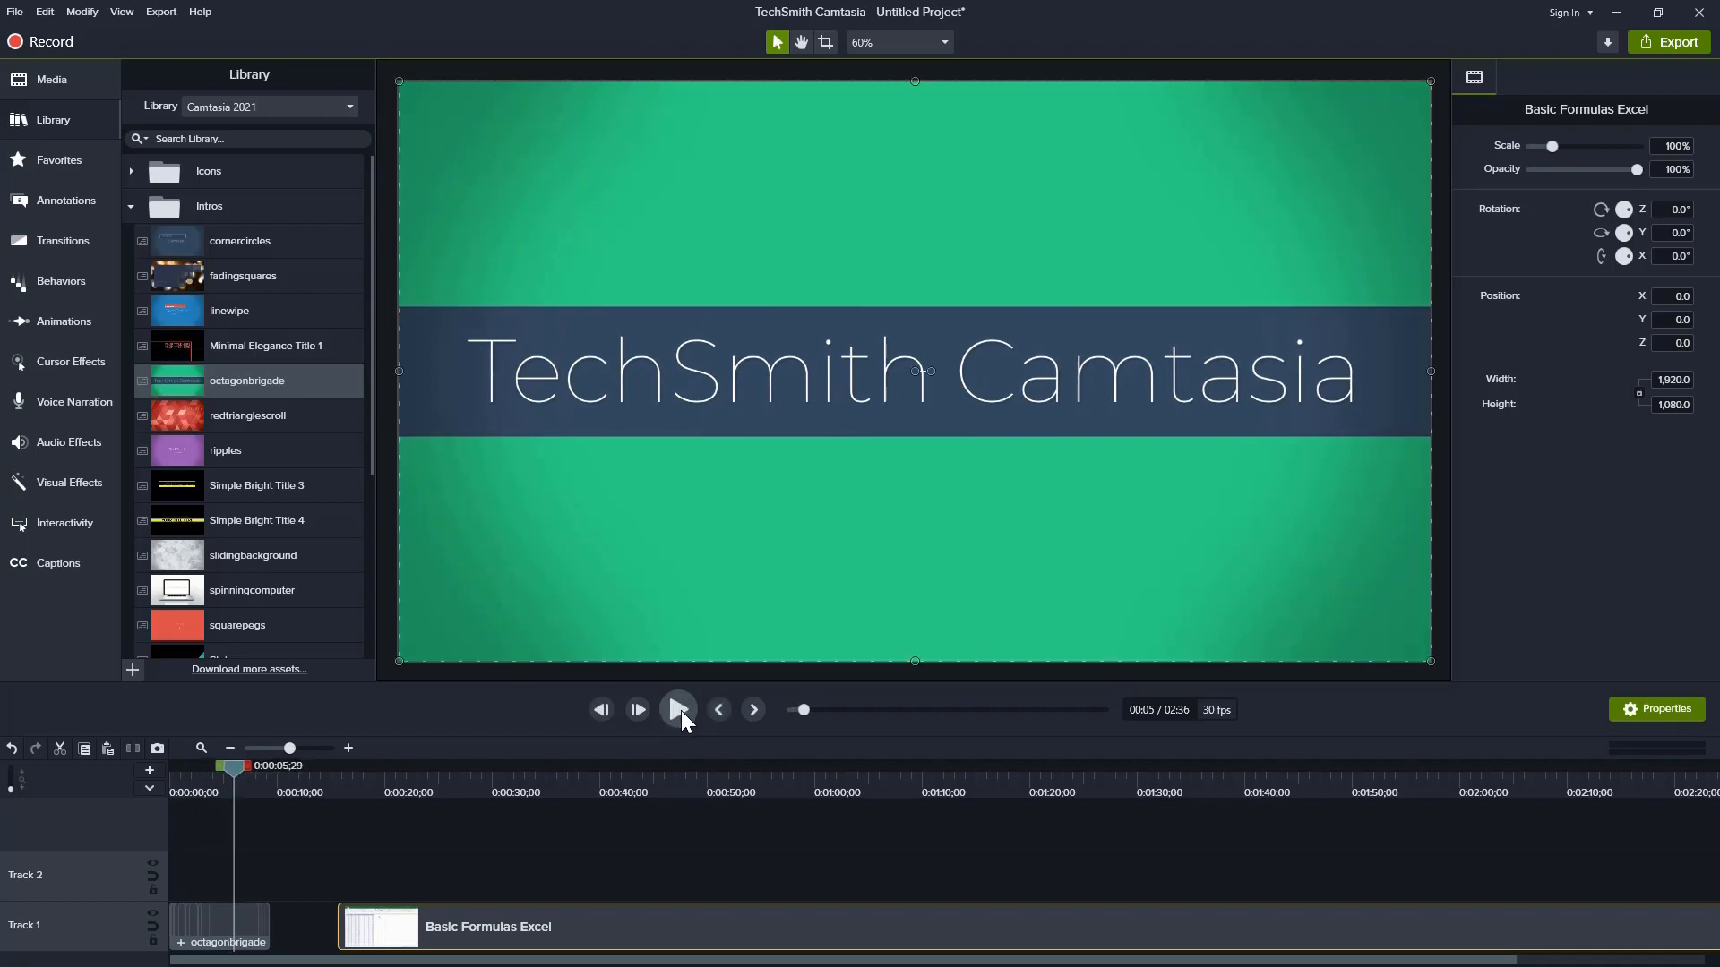
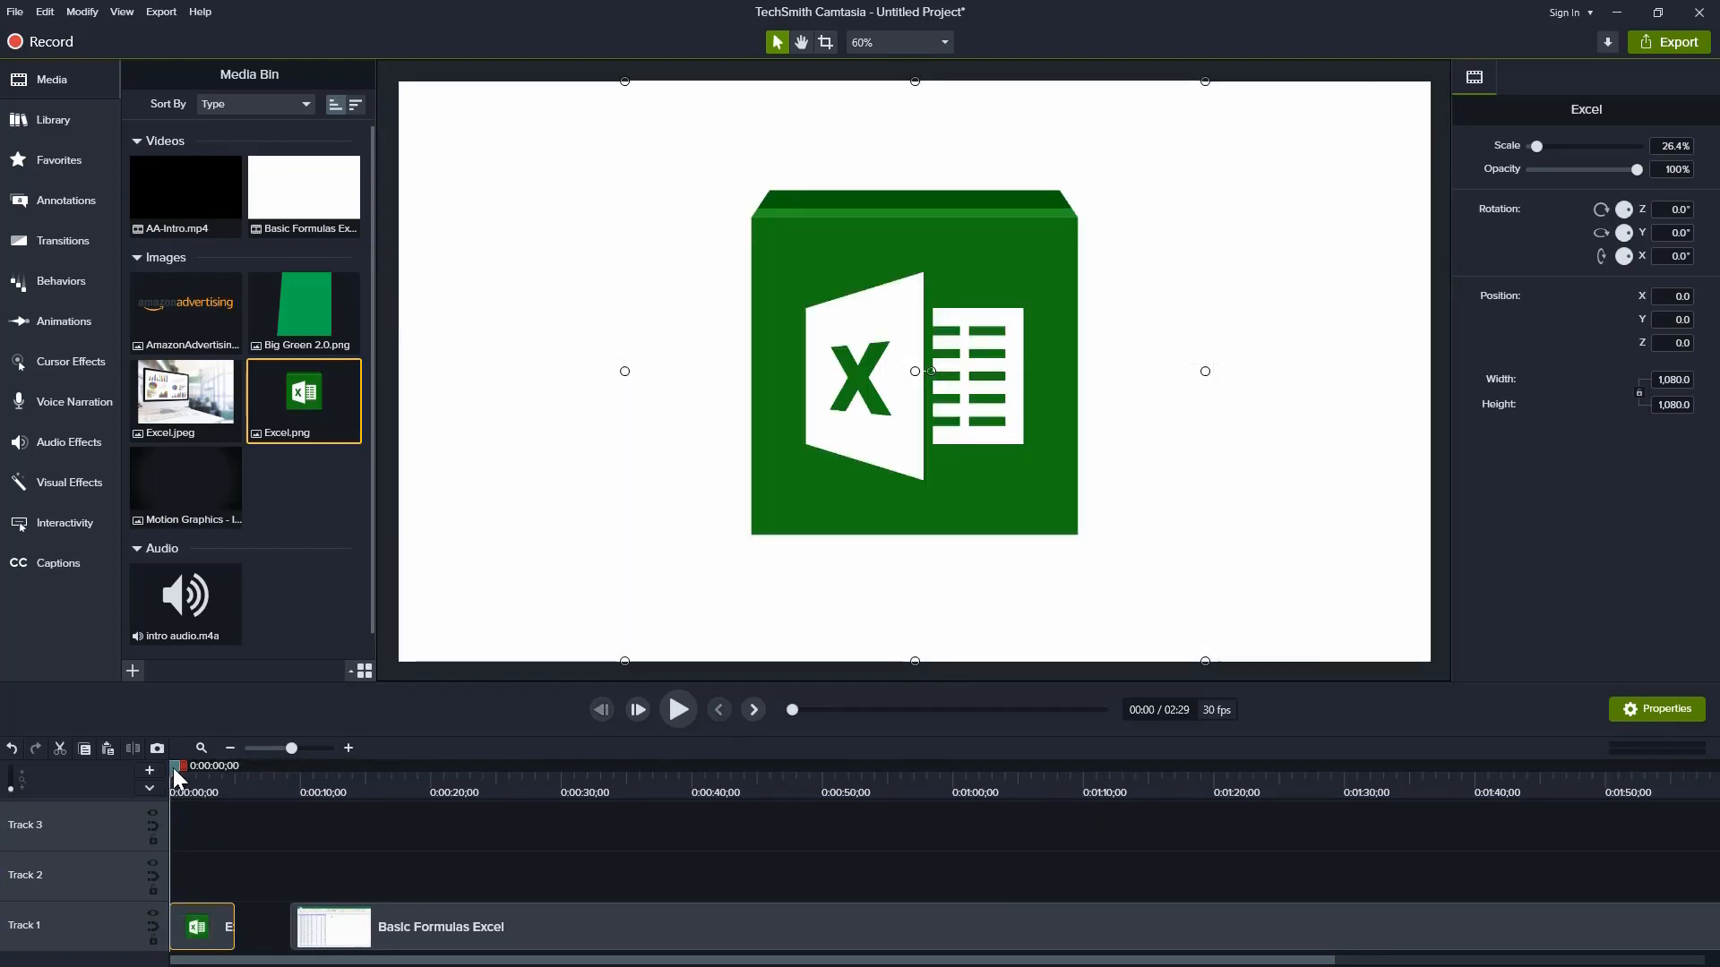
Step: Set the project's canvas color to the light grey default swatch after trying the dark one, keeping 1080p HD dimensions
mouse_move(186, 766)
mouse_down()
mouse_move(231, 766)
mouse_move(156, 776)
mouse_up()
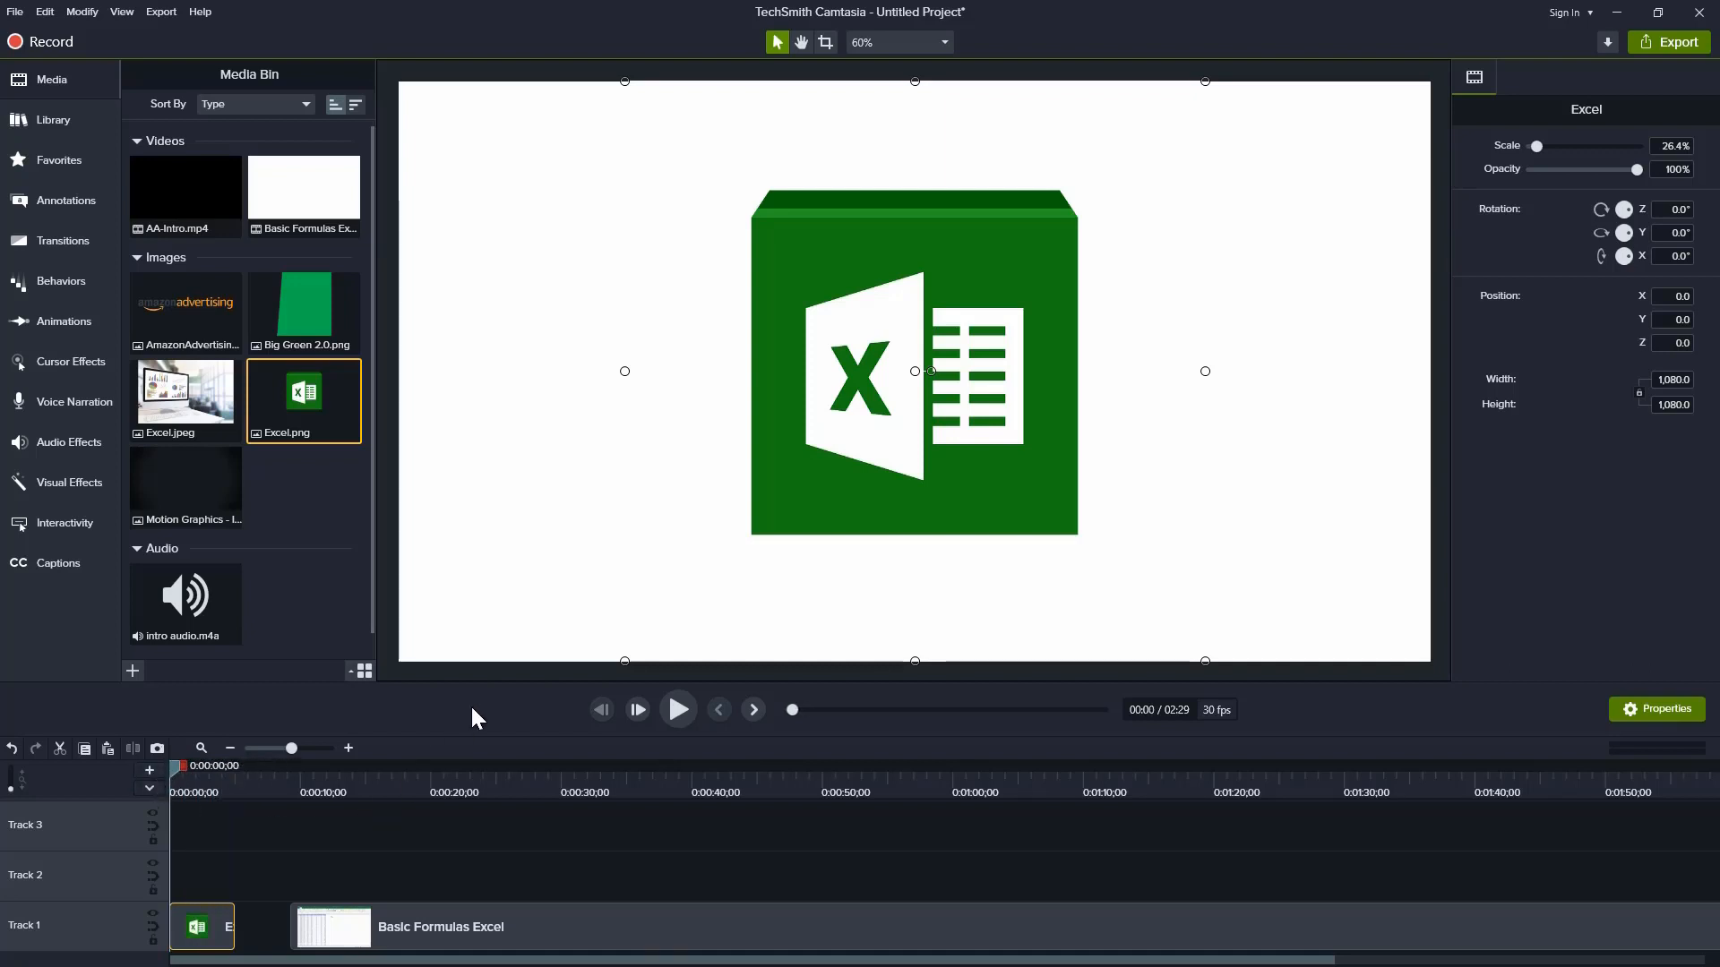
click(510, 524)
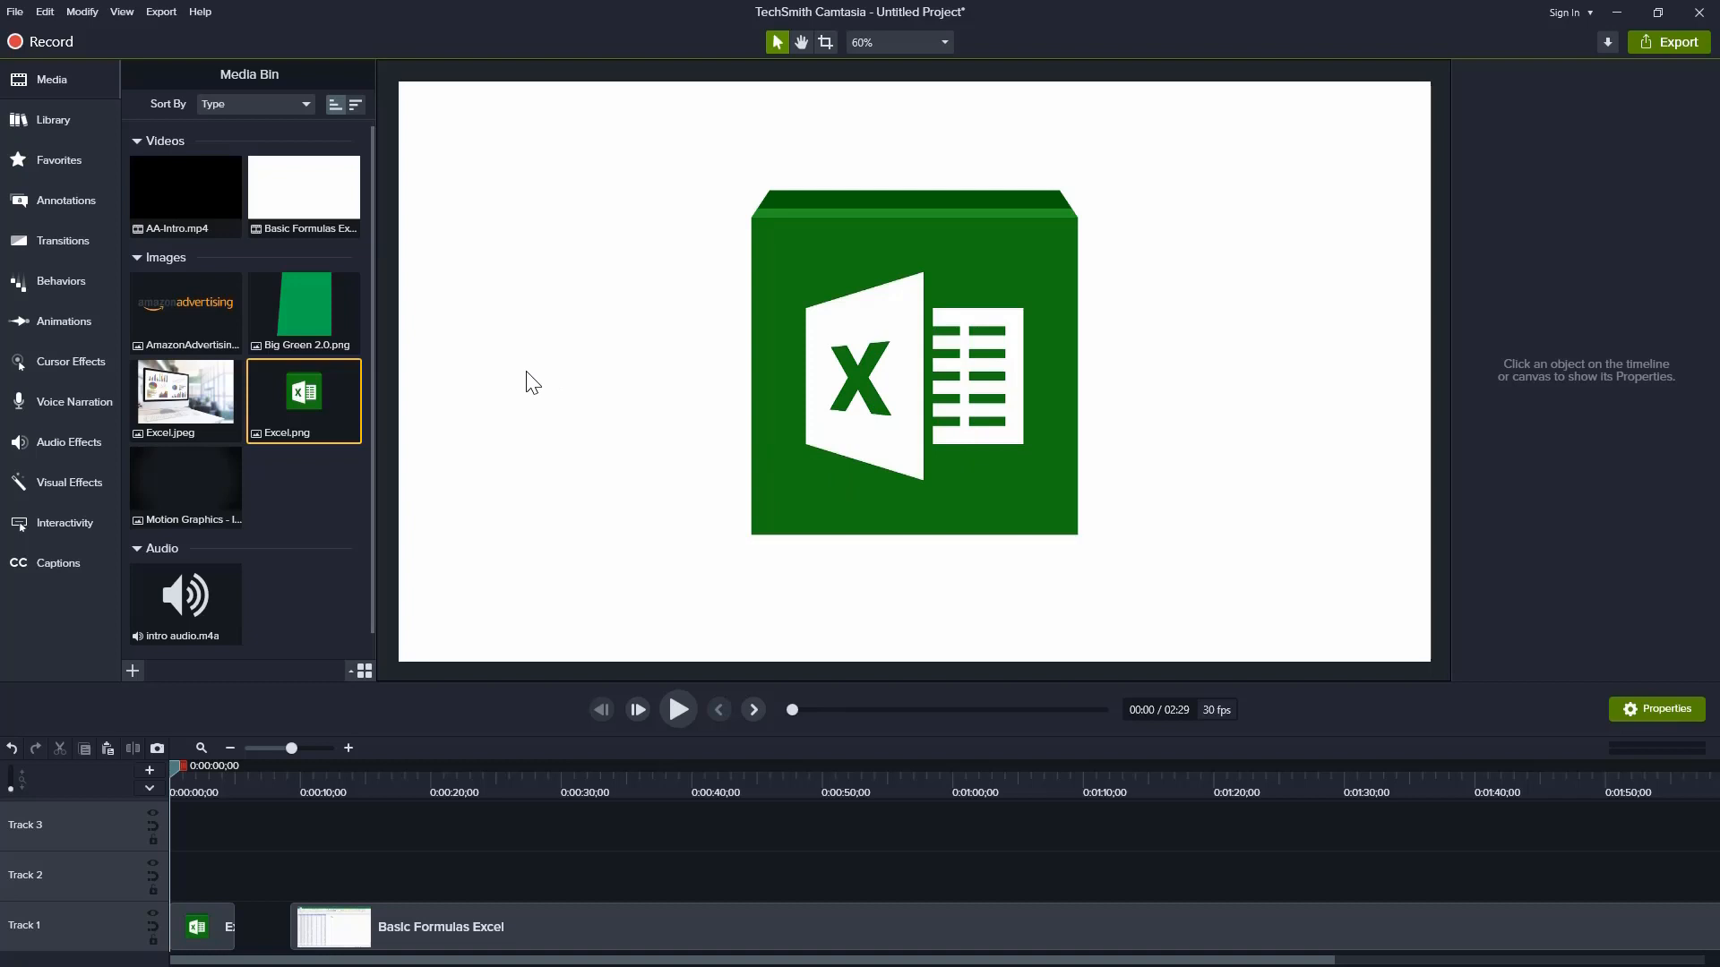
right_click(565, 431)
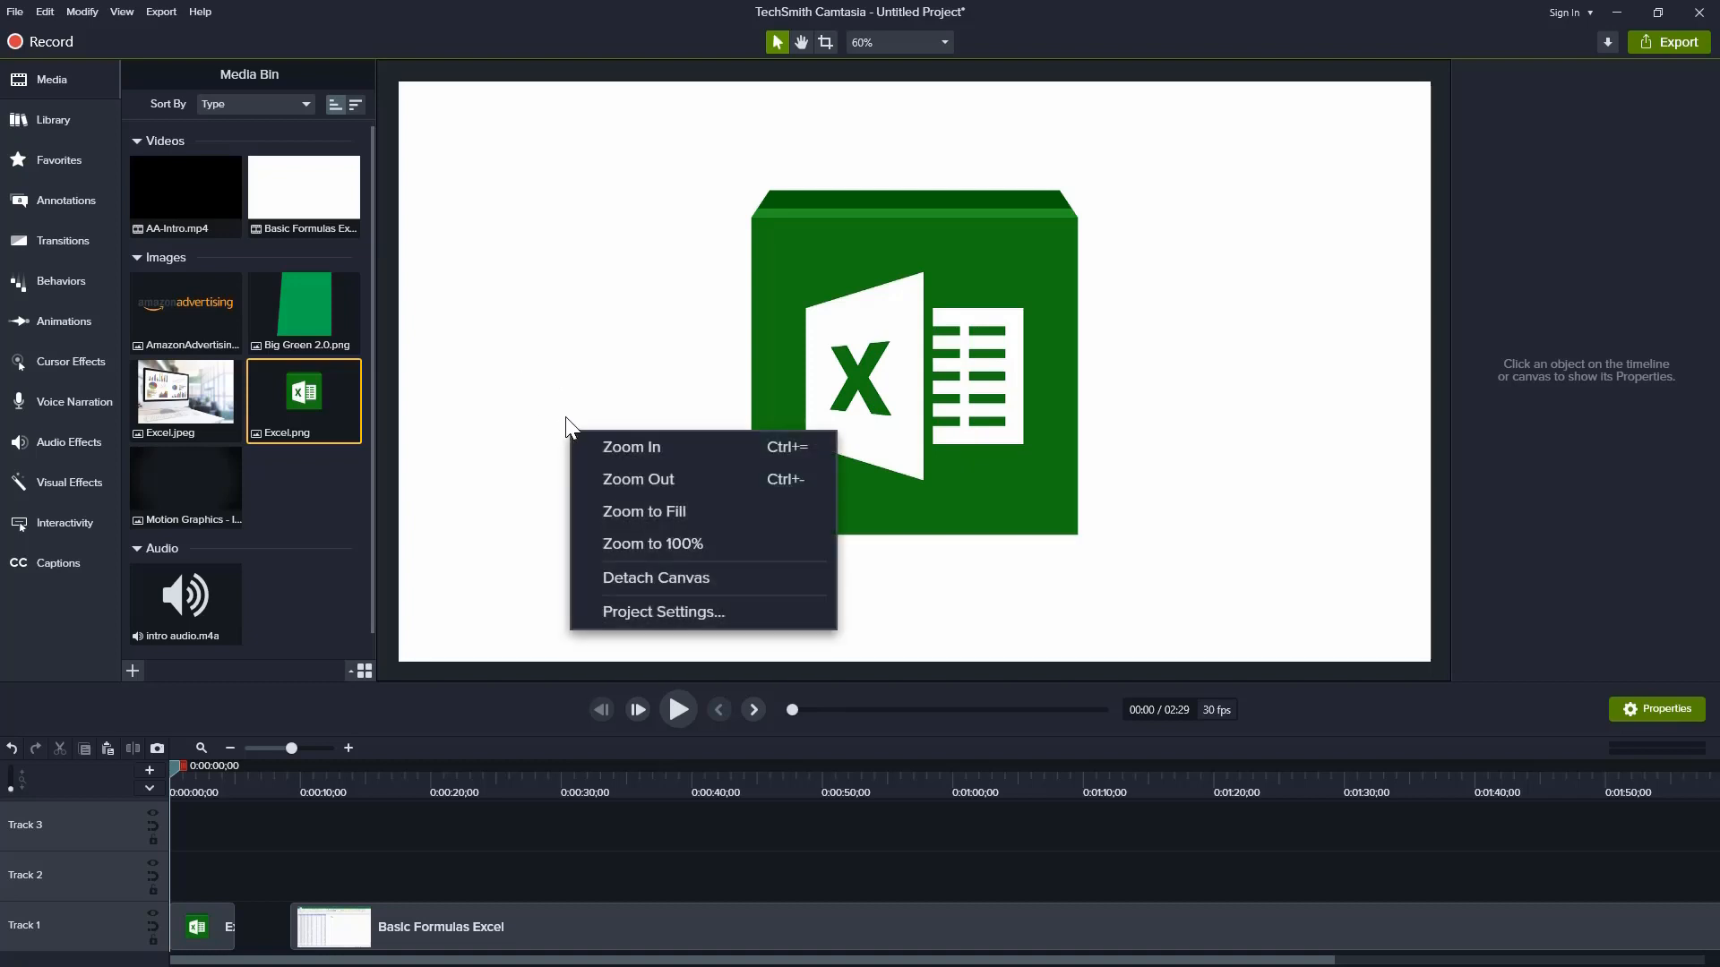
click(663, 613)
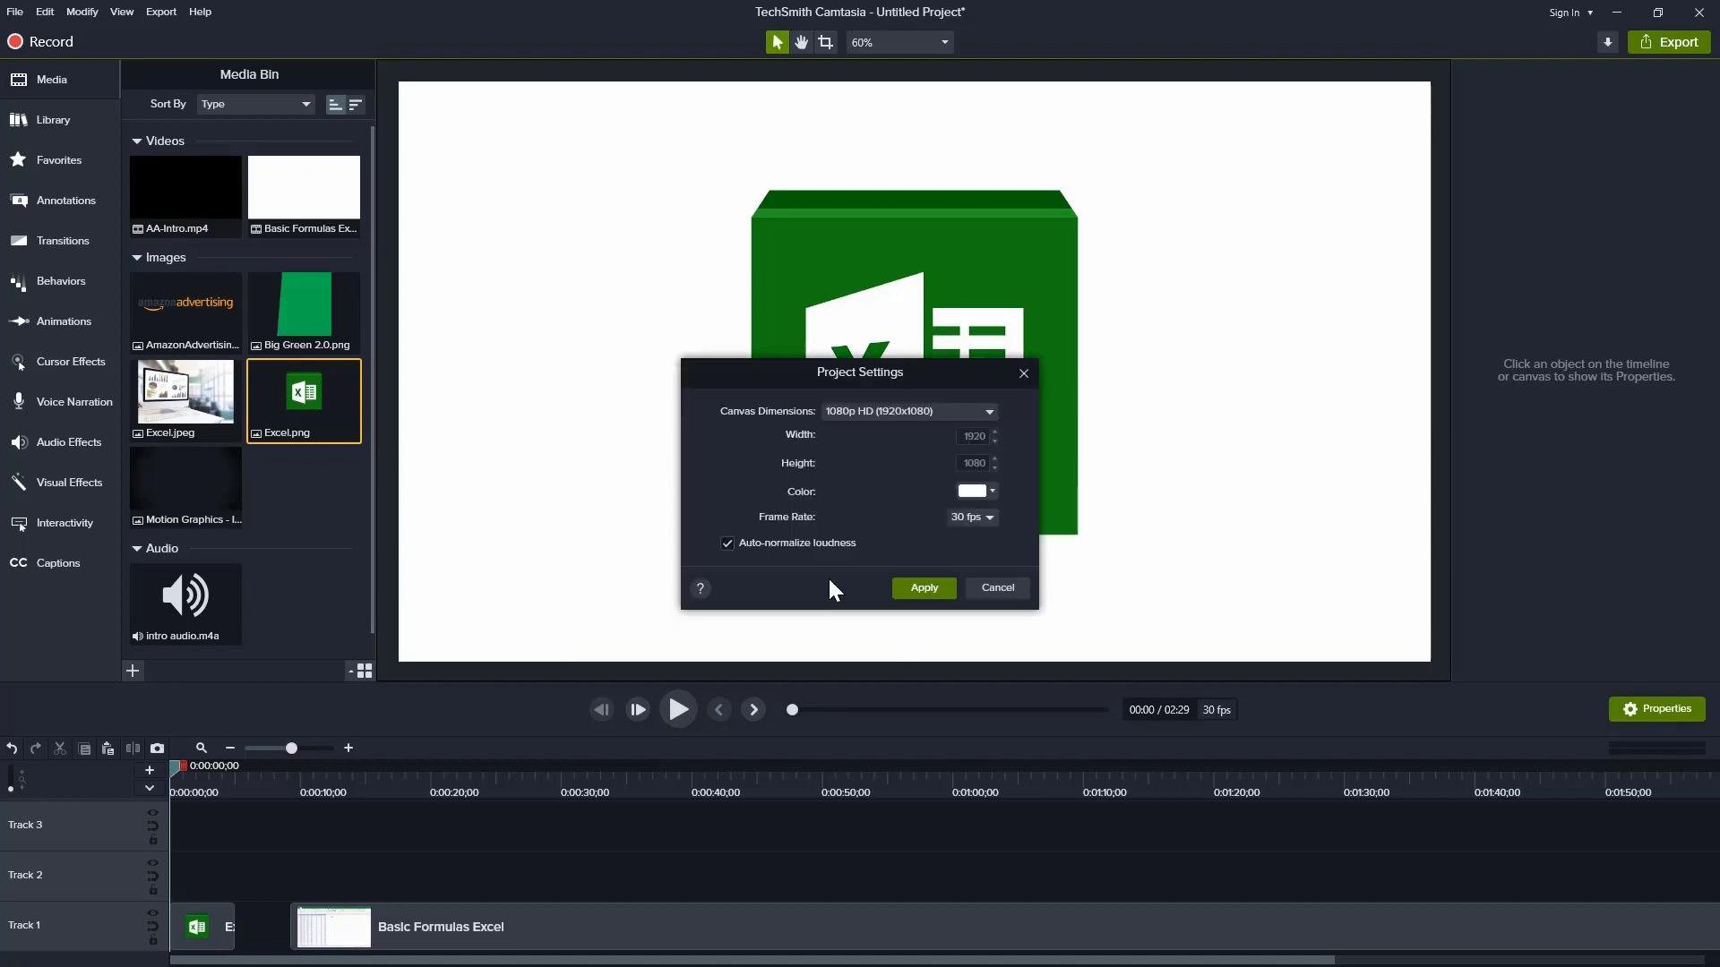
click(995, 494)
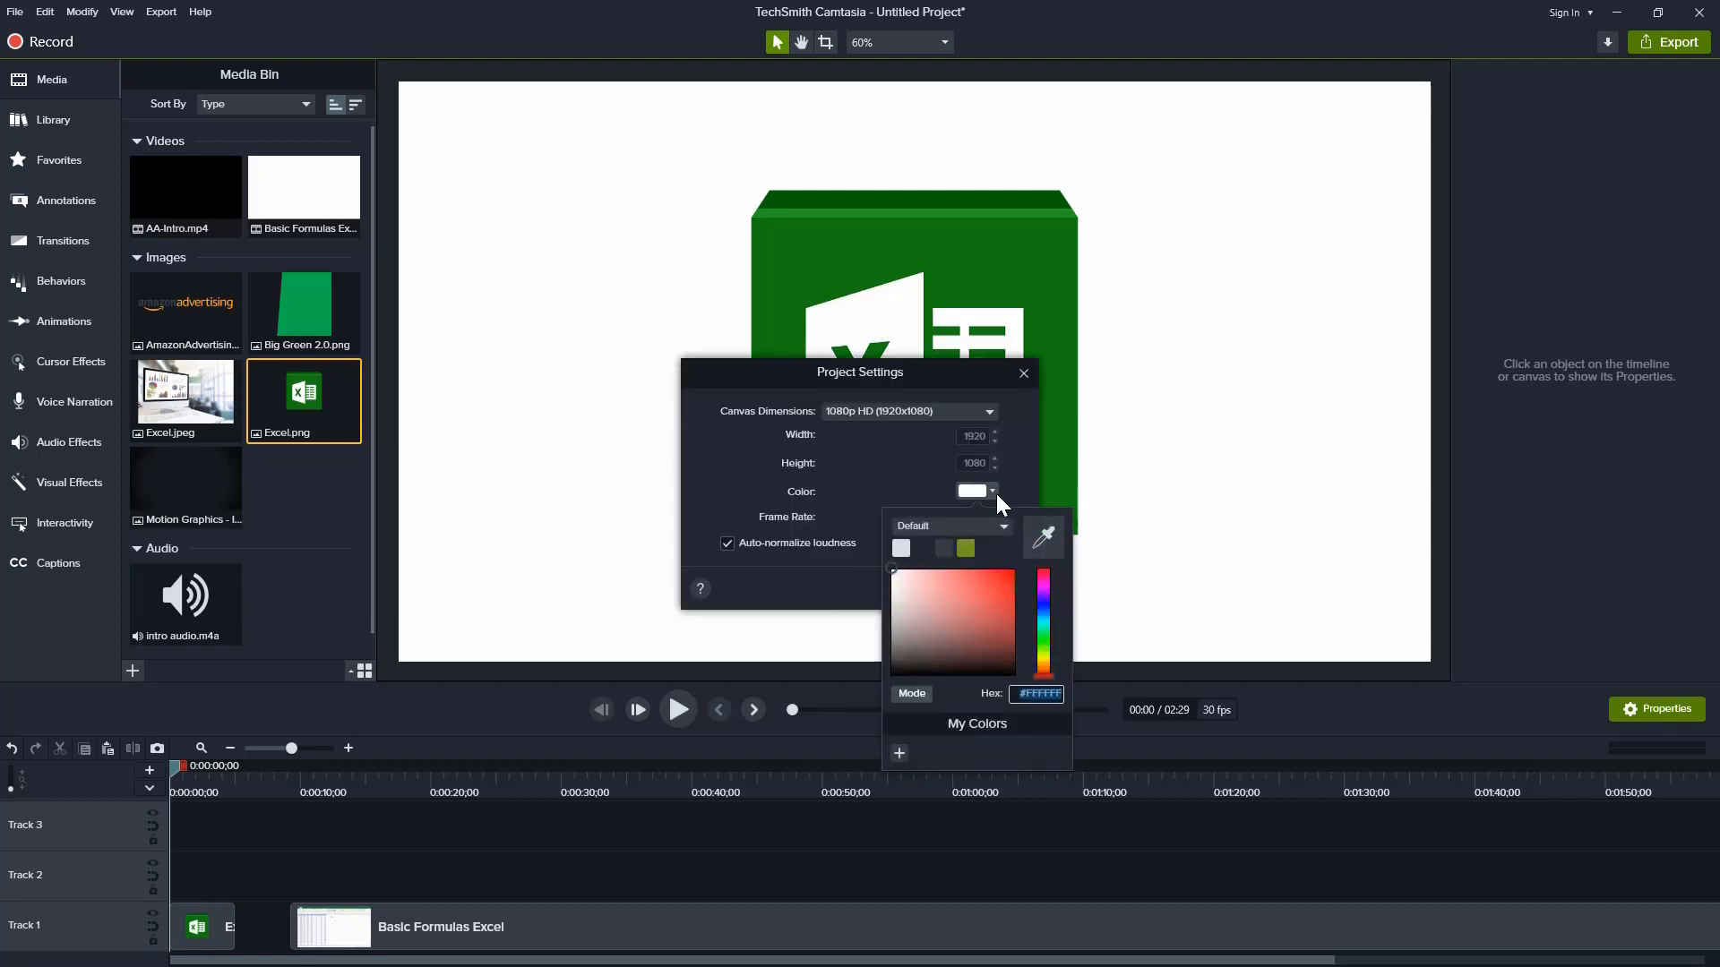
click(924, 547)
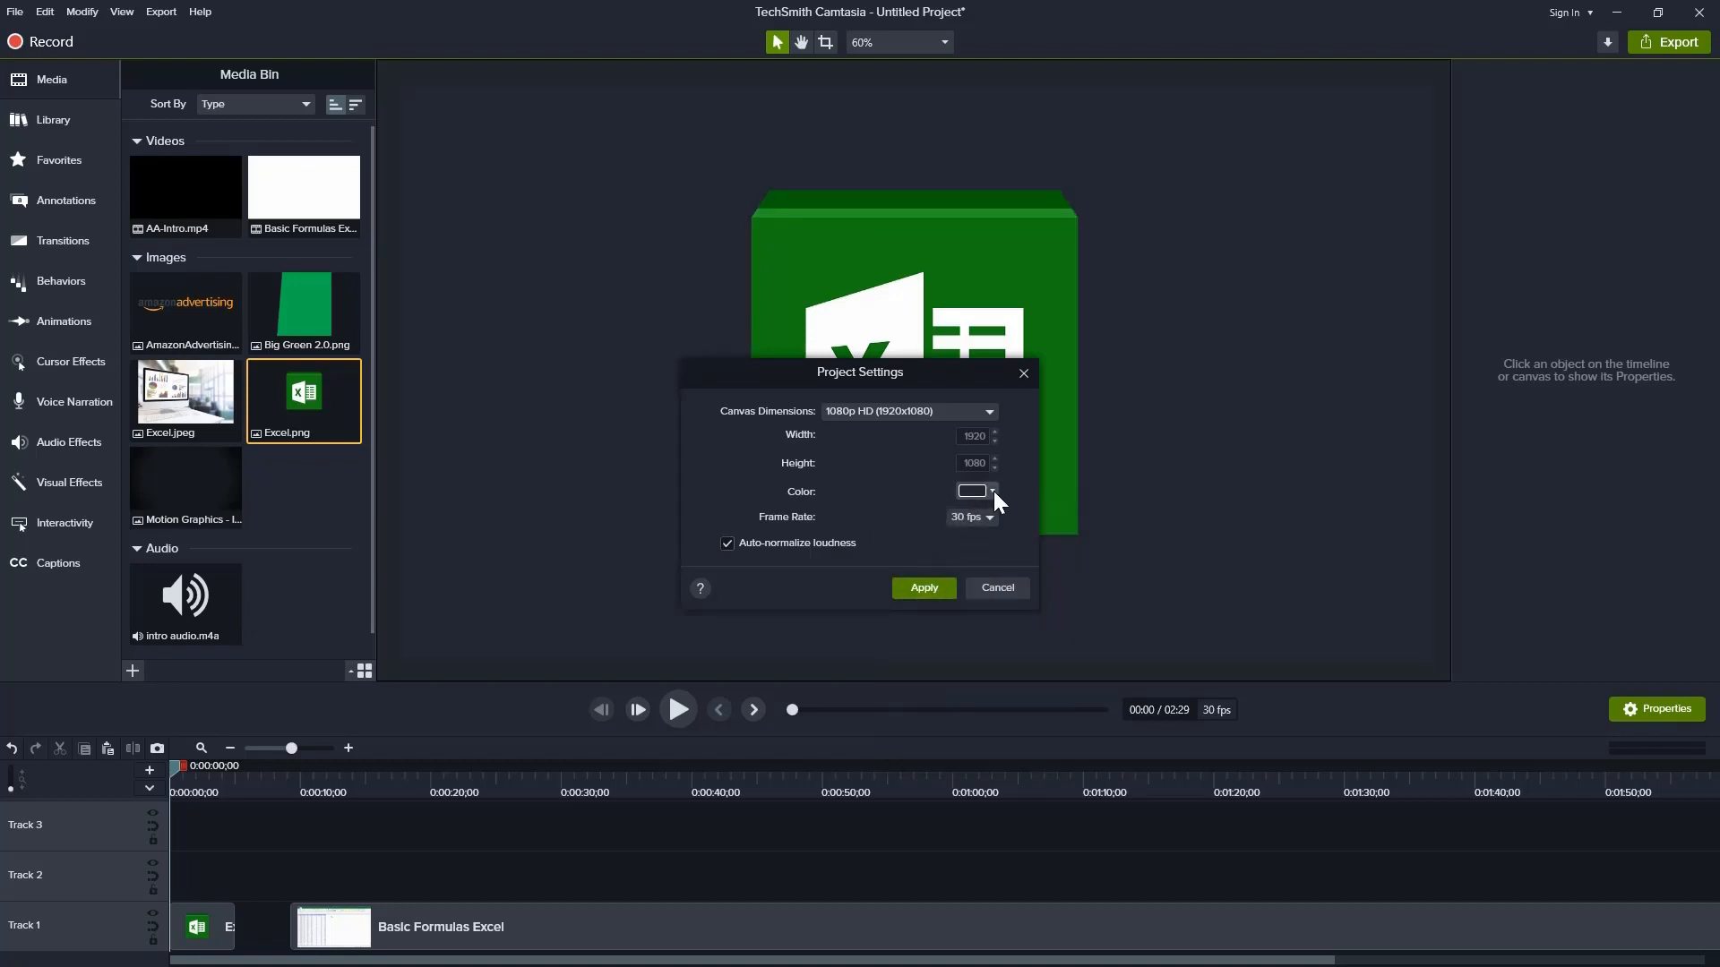
click(992, 491)
click(907, 546)
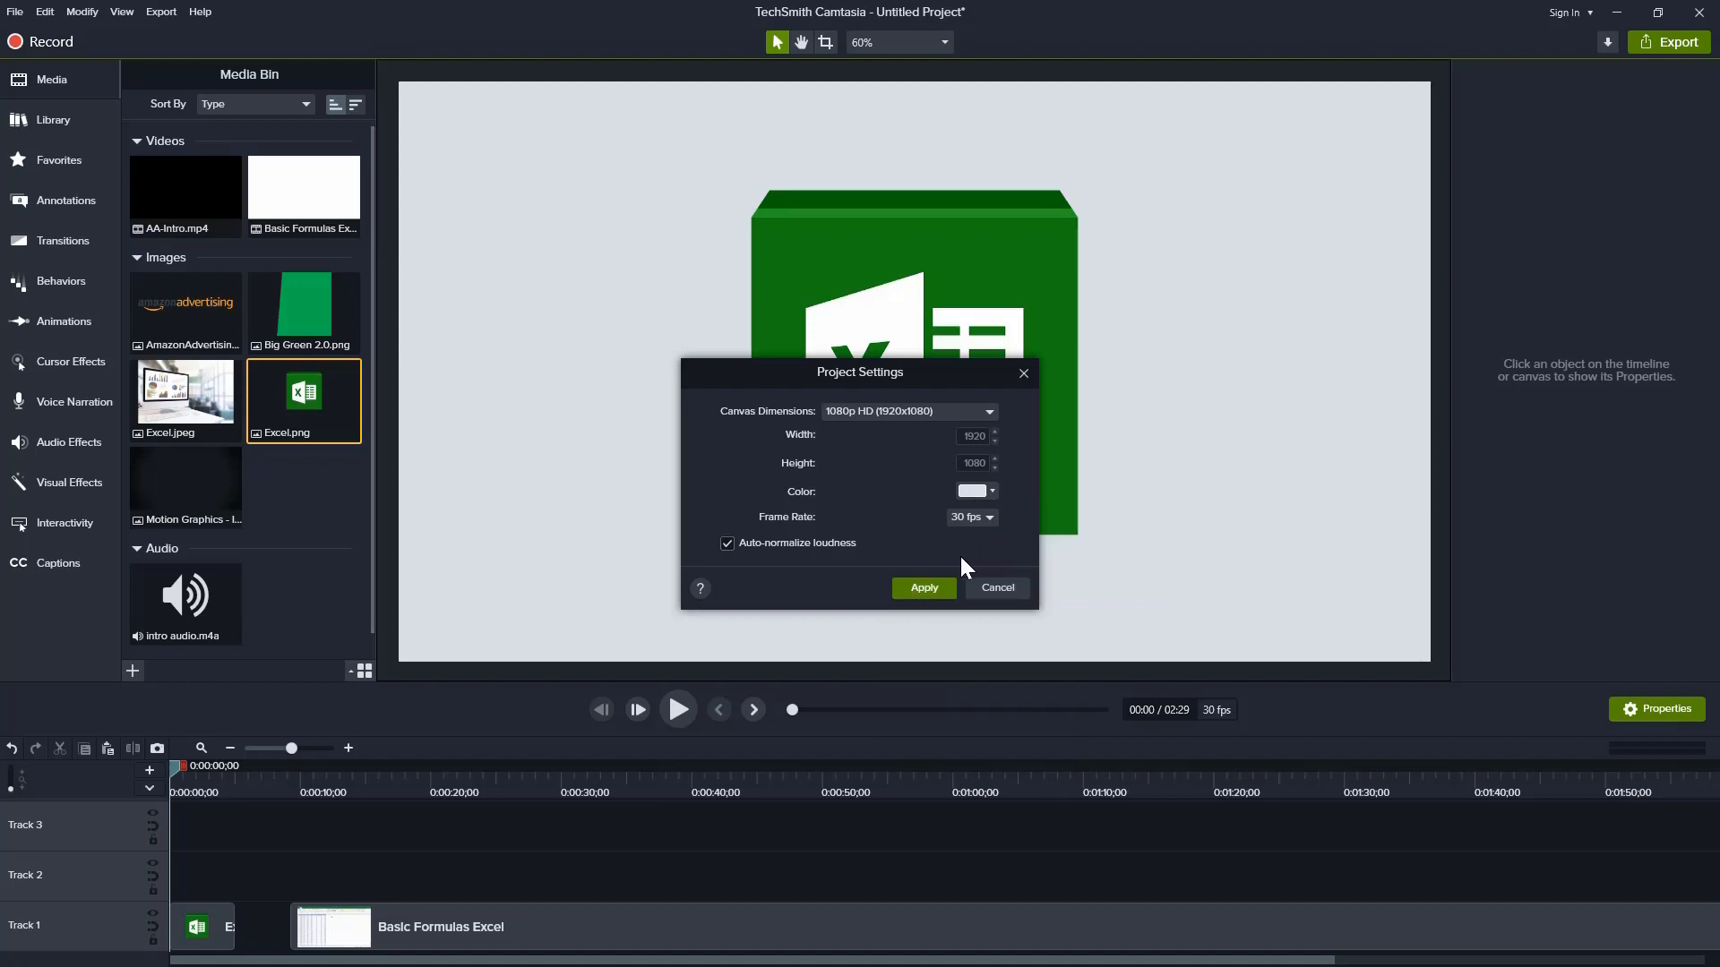
click(931, 591)
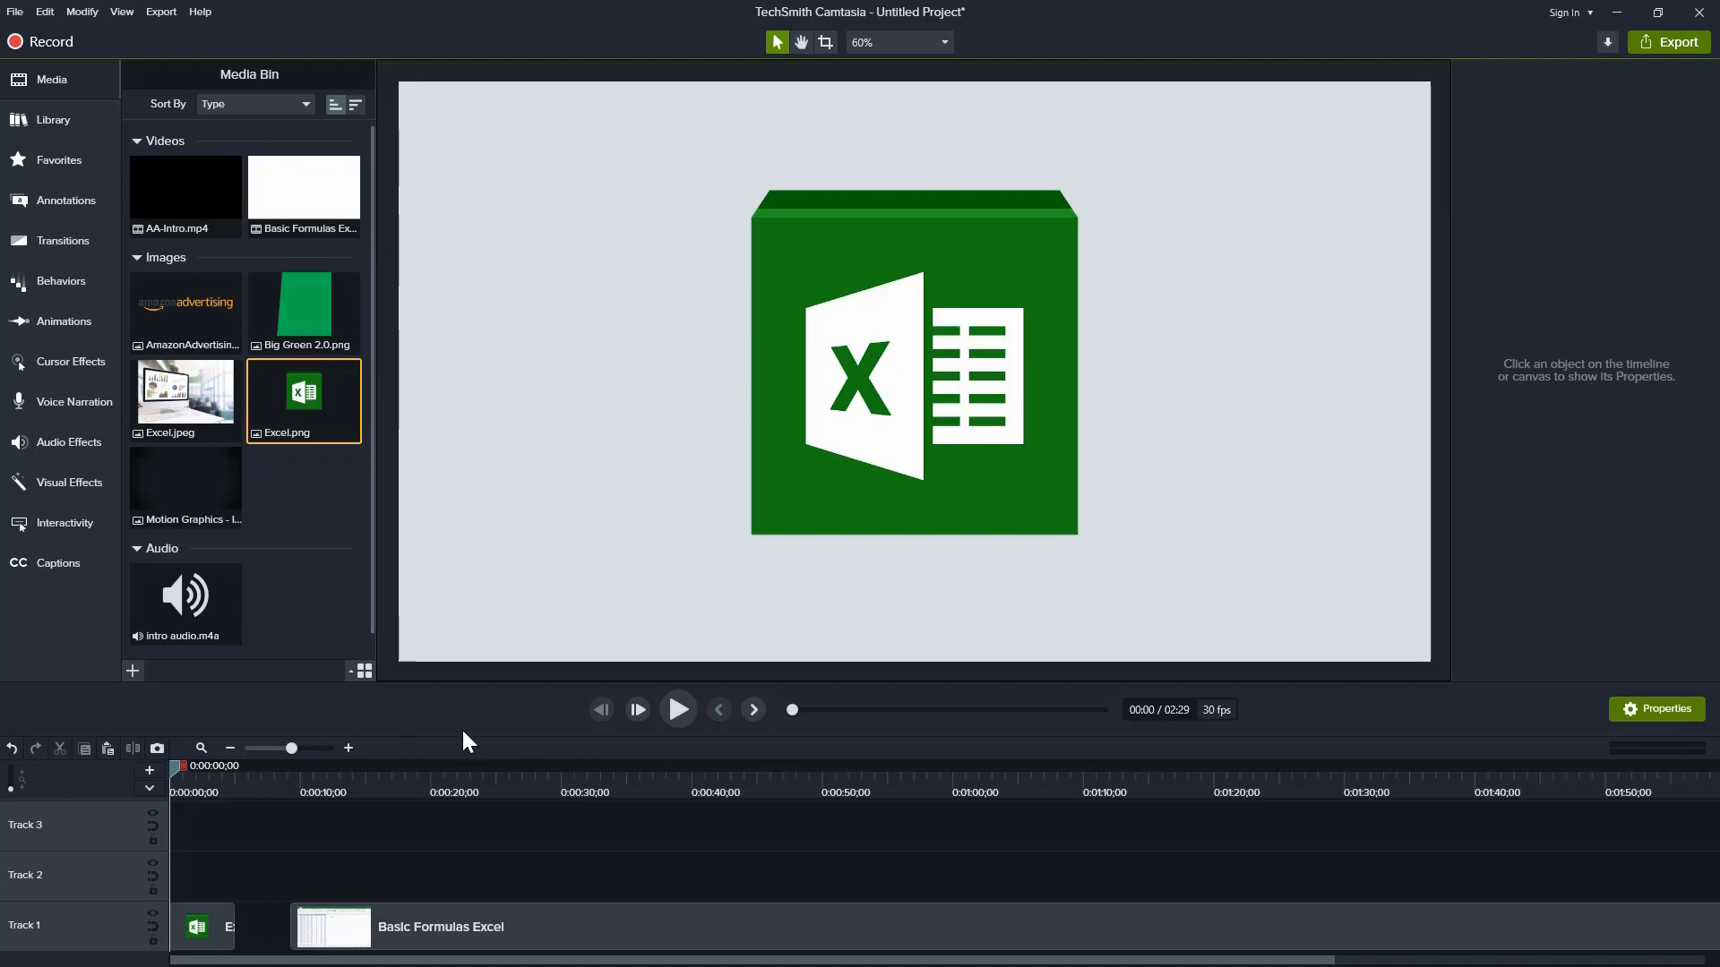
Step: Play the Excel logo clip against the new canvas color and return the playhead to 0:00:00;00
click(680, 712)
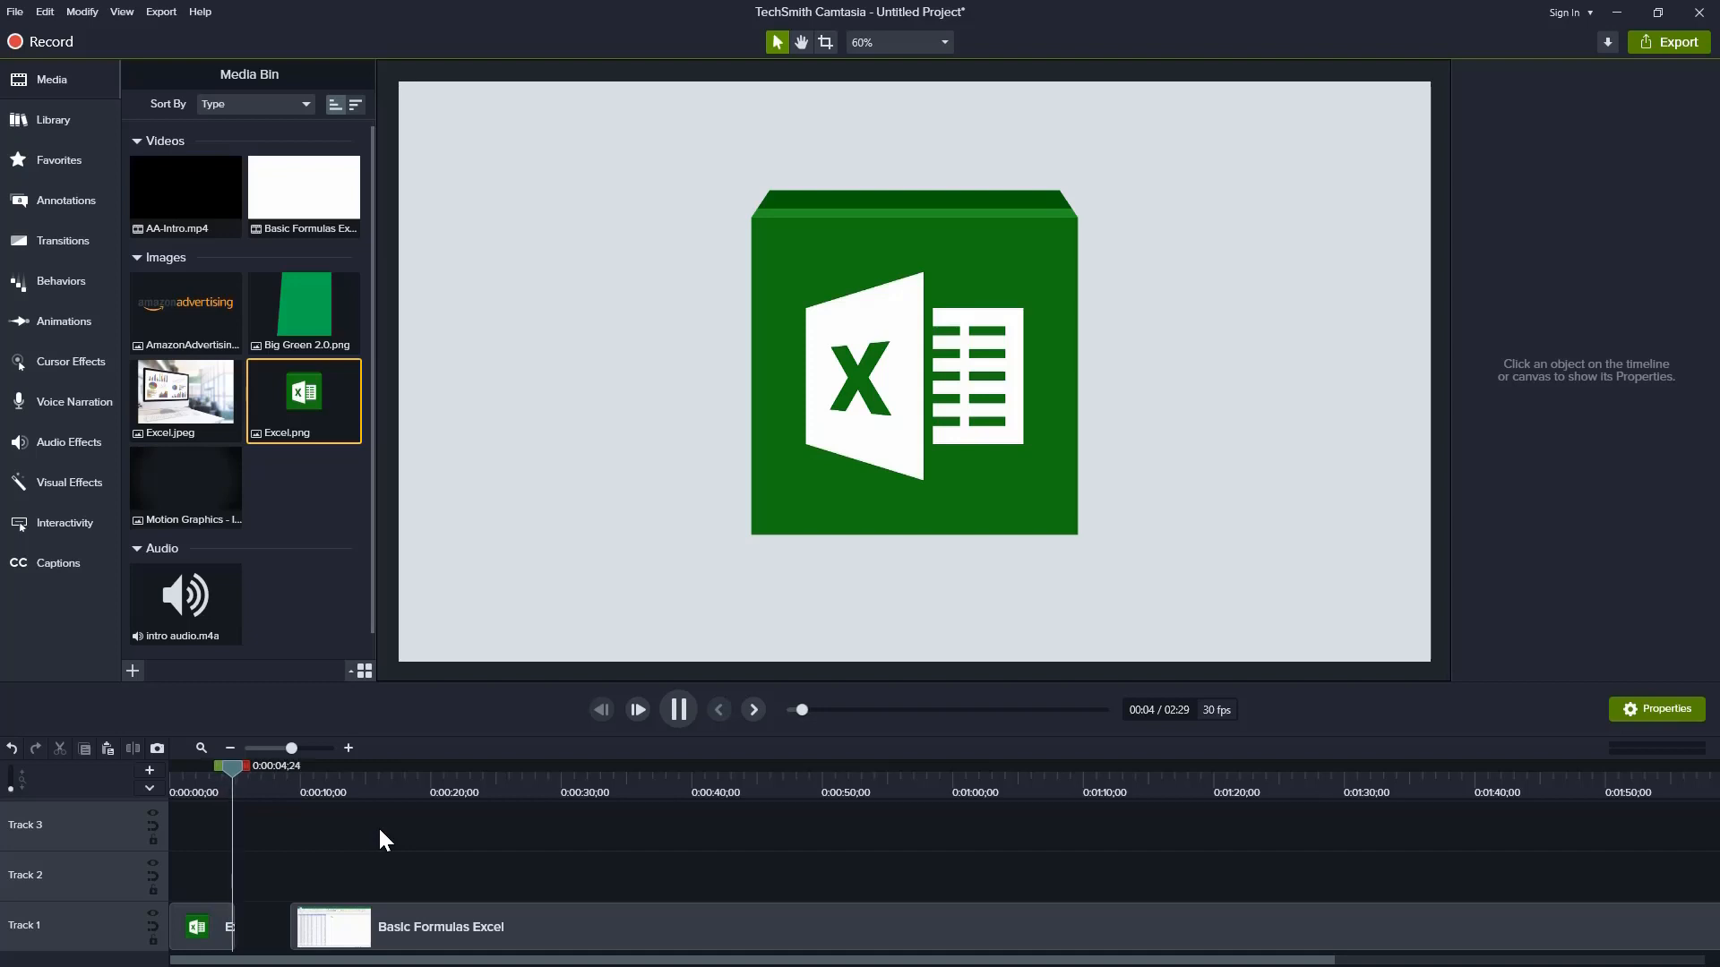
click(172, 790)
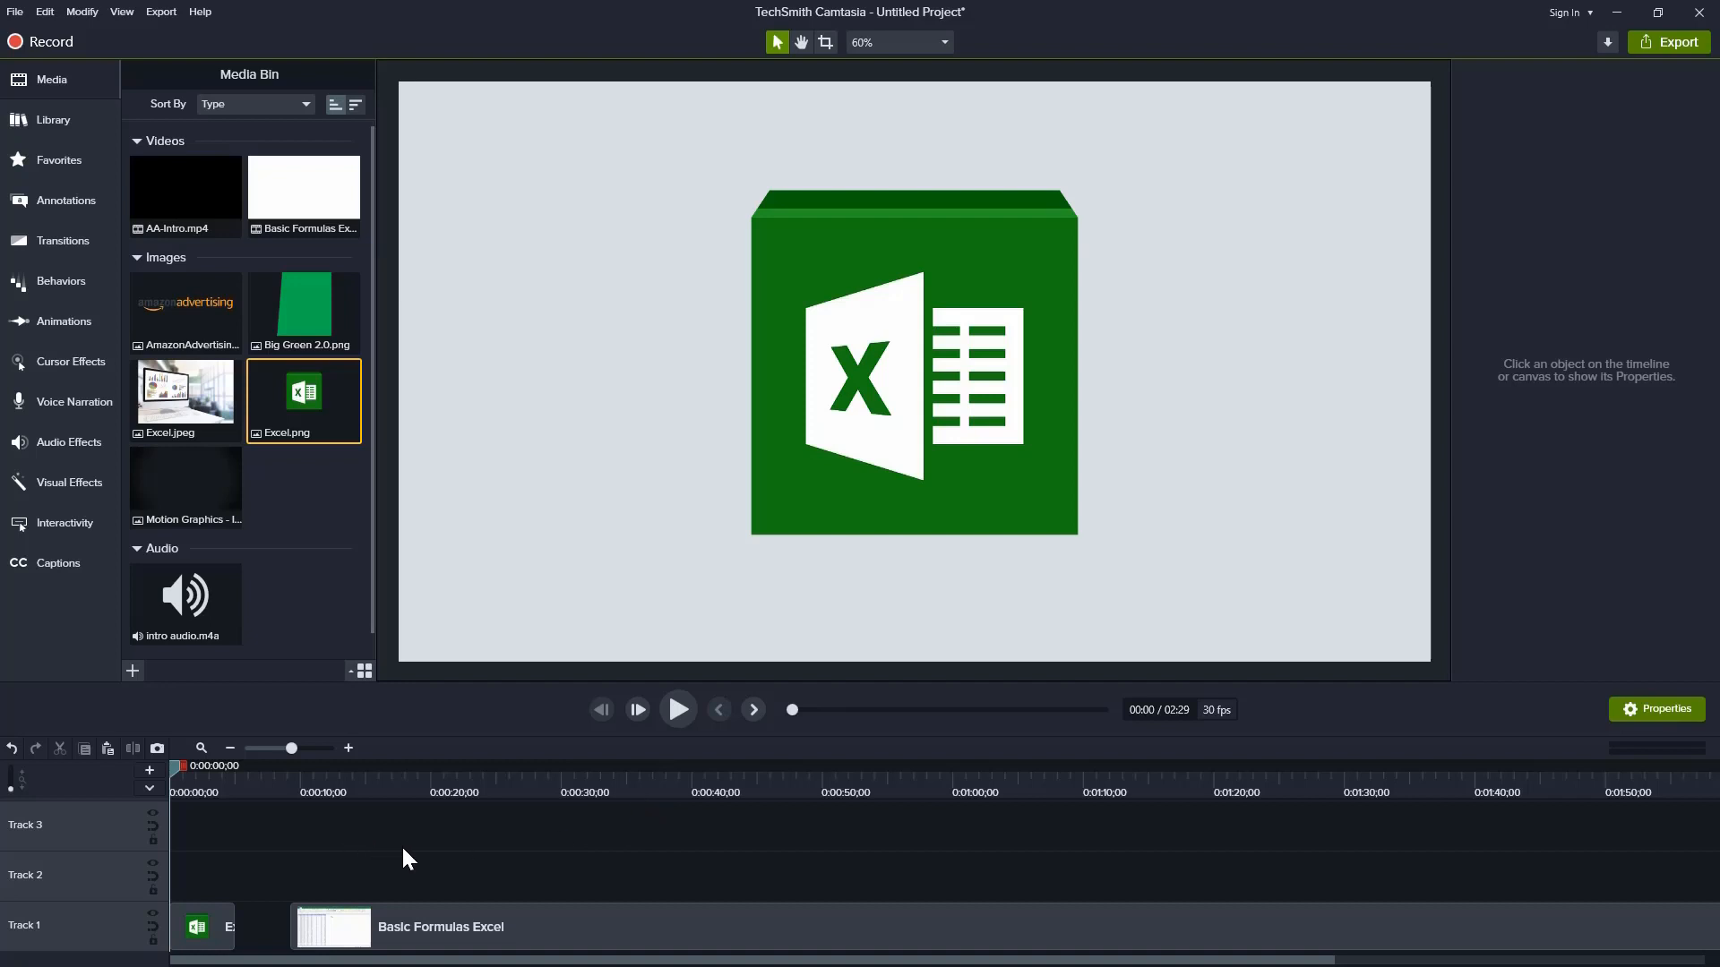
mouse_move(175, 771)
mouse_down()
mouse_move(201, 772)
mouse_move(168, 784)
mouse_up()
Step: Apply the Scale behavior to the Excel logo clip at the start of Track 1
click(226, 913)
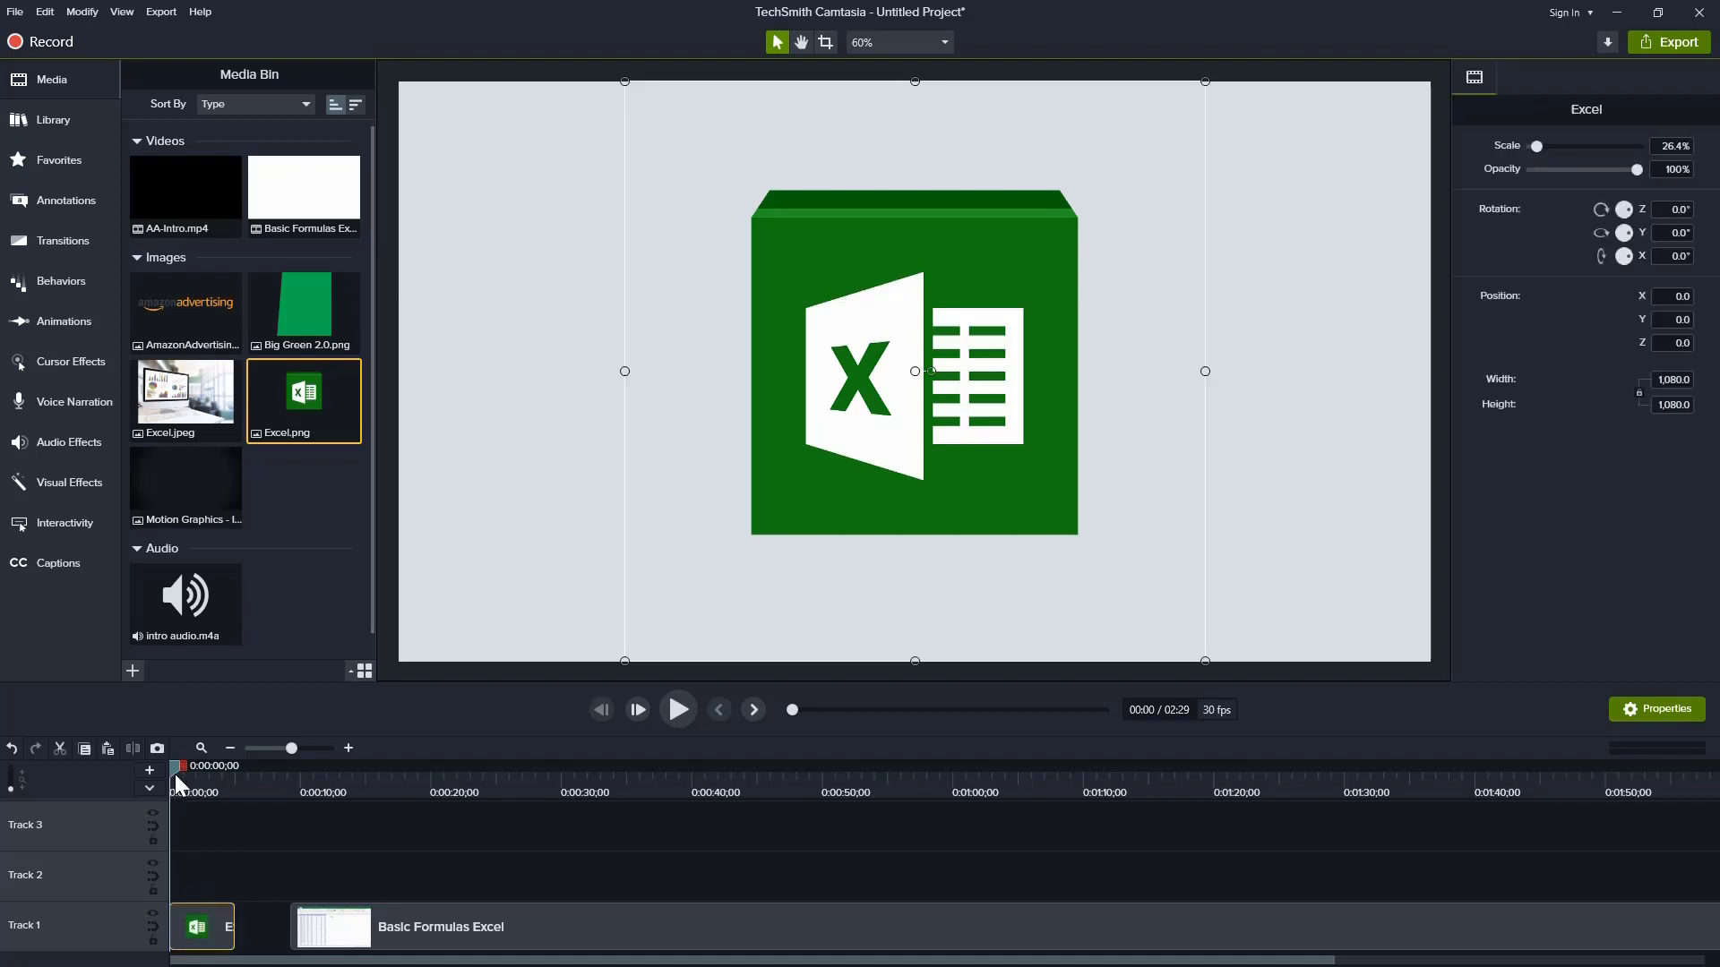
drag(178, 772, 195, 772)
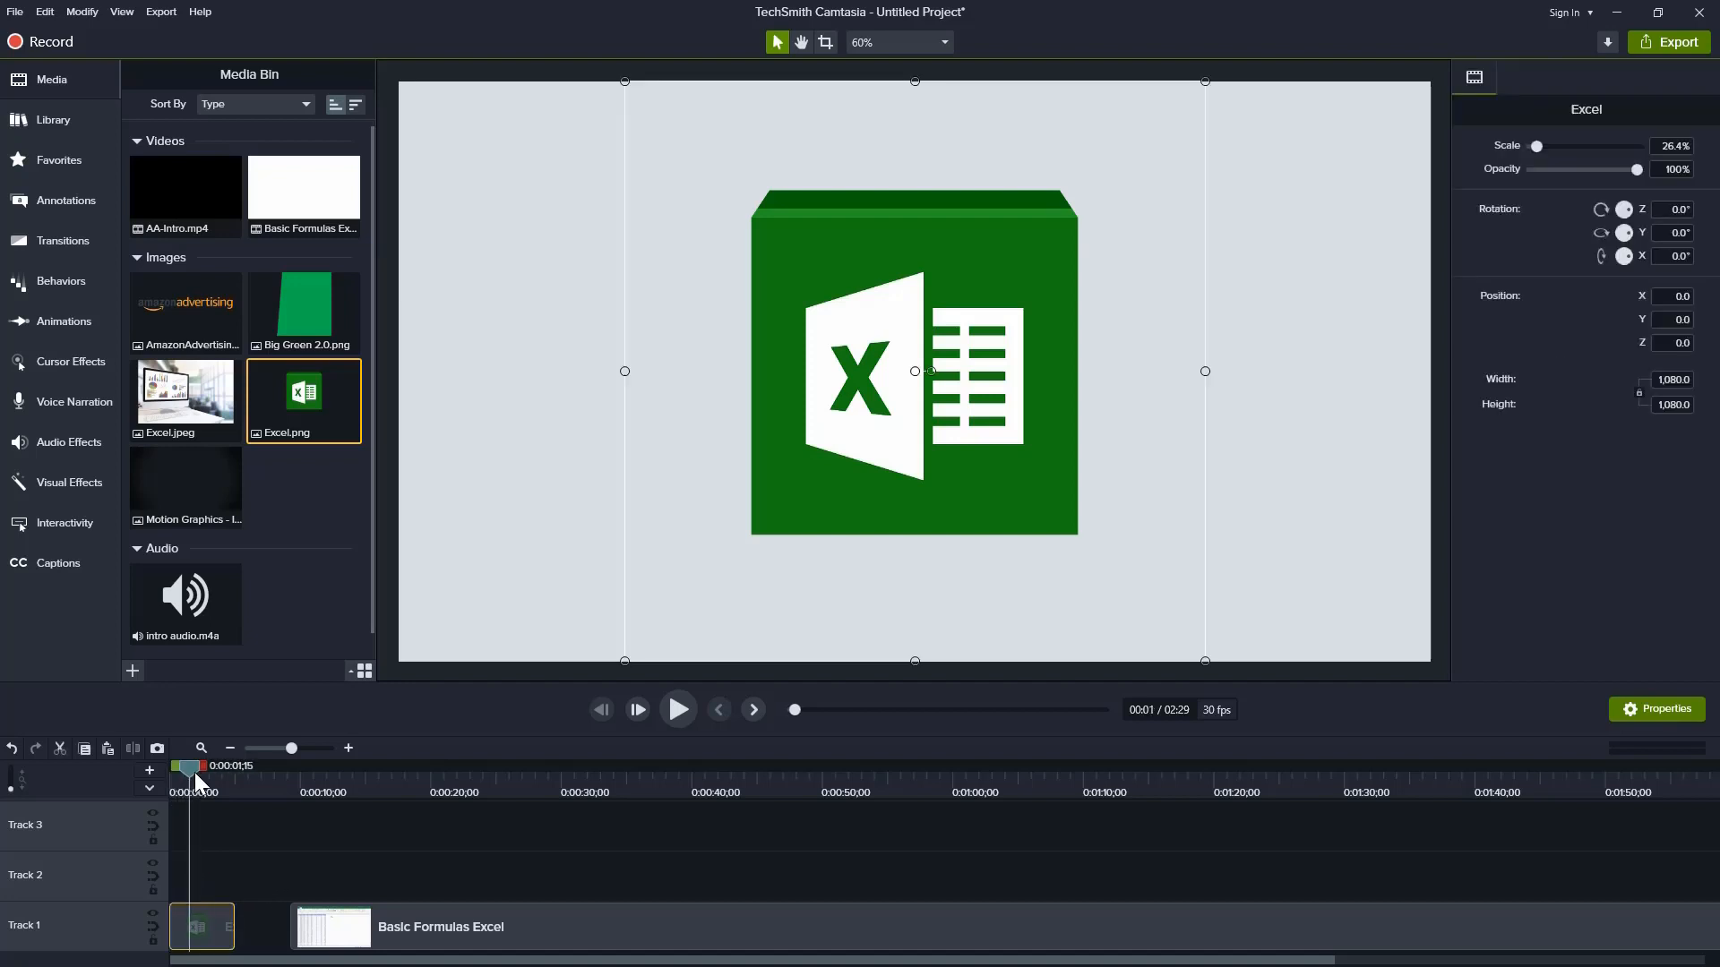
click(56, 285)
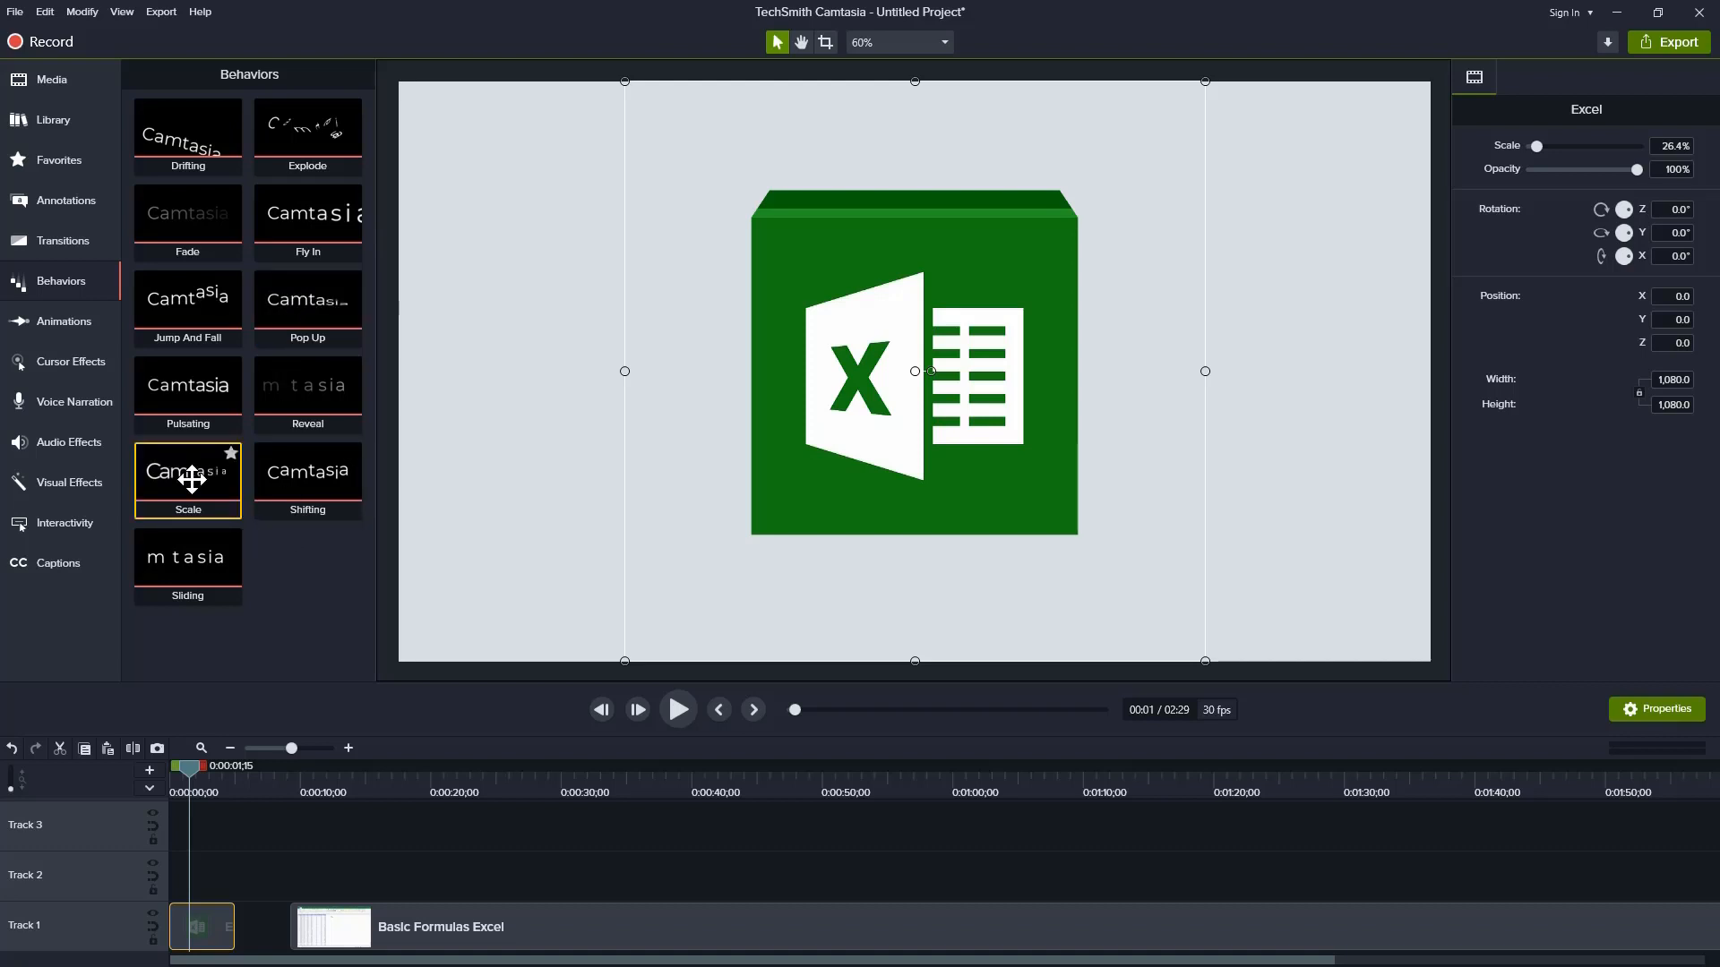
drag(185, 486, 213, 928)
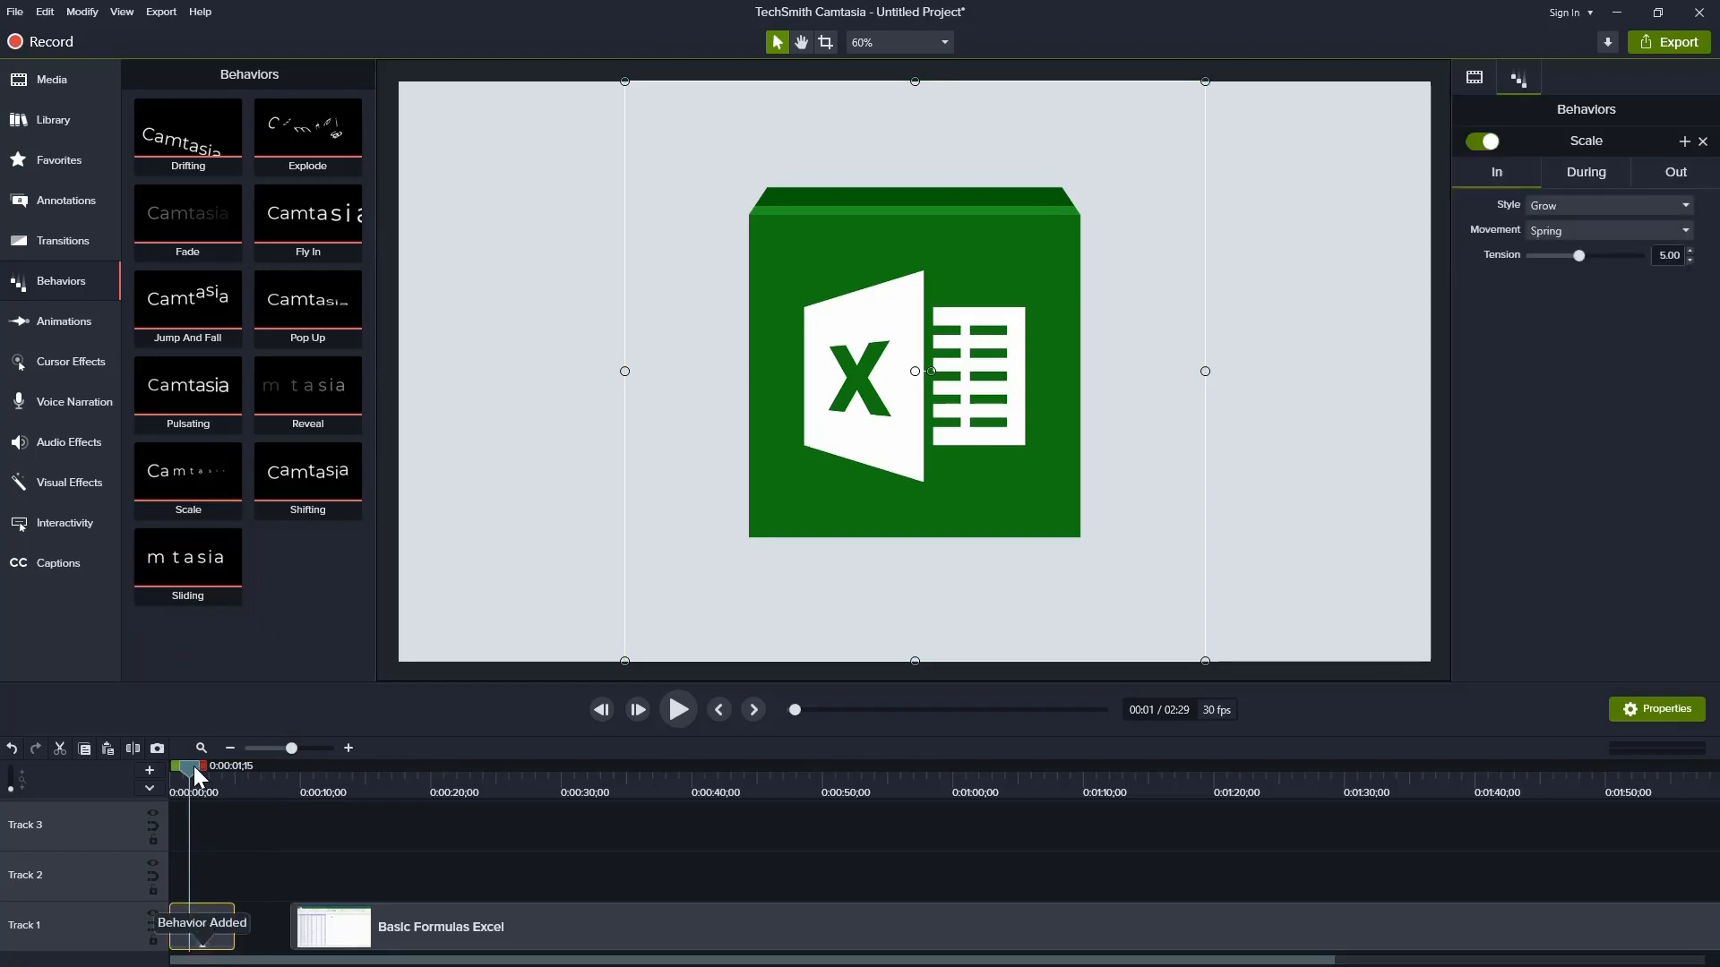
Step: Play the Excel logo clip twice from 0:00:00;00 to review its Scale behavior
drag(193, 766, 164, 770)
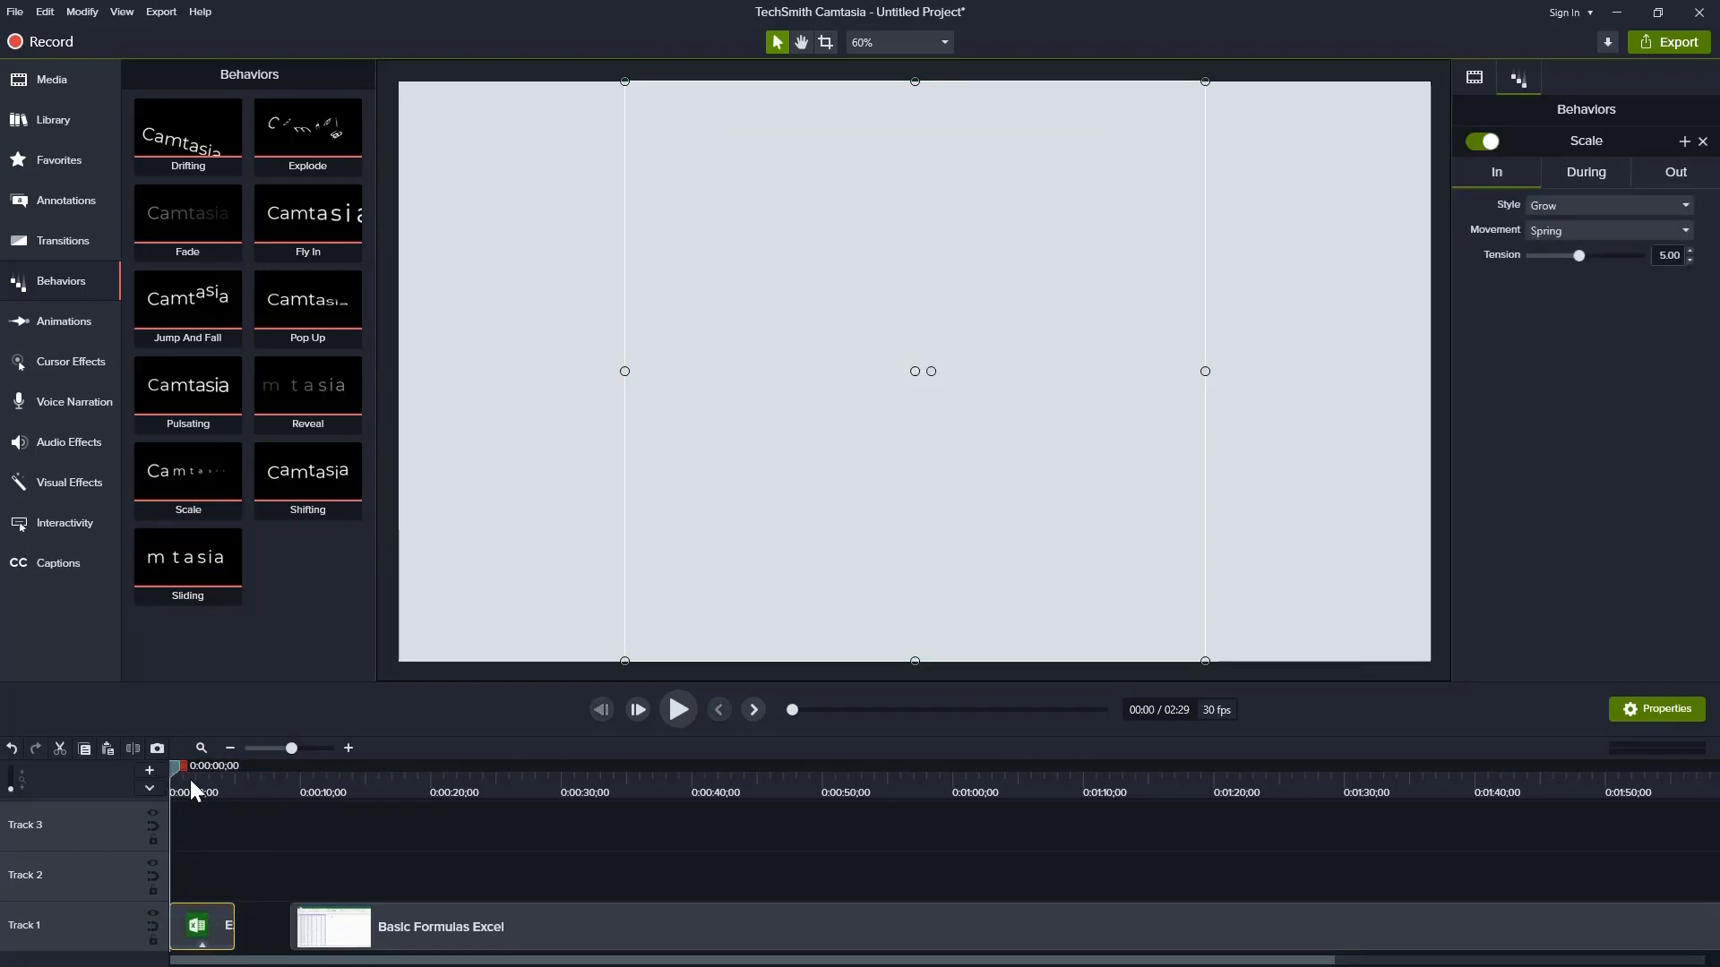
click(680, 709)
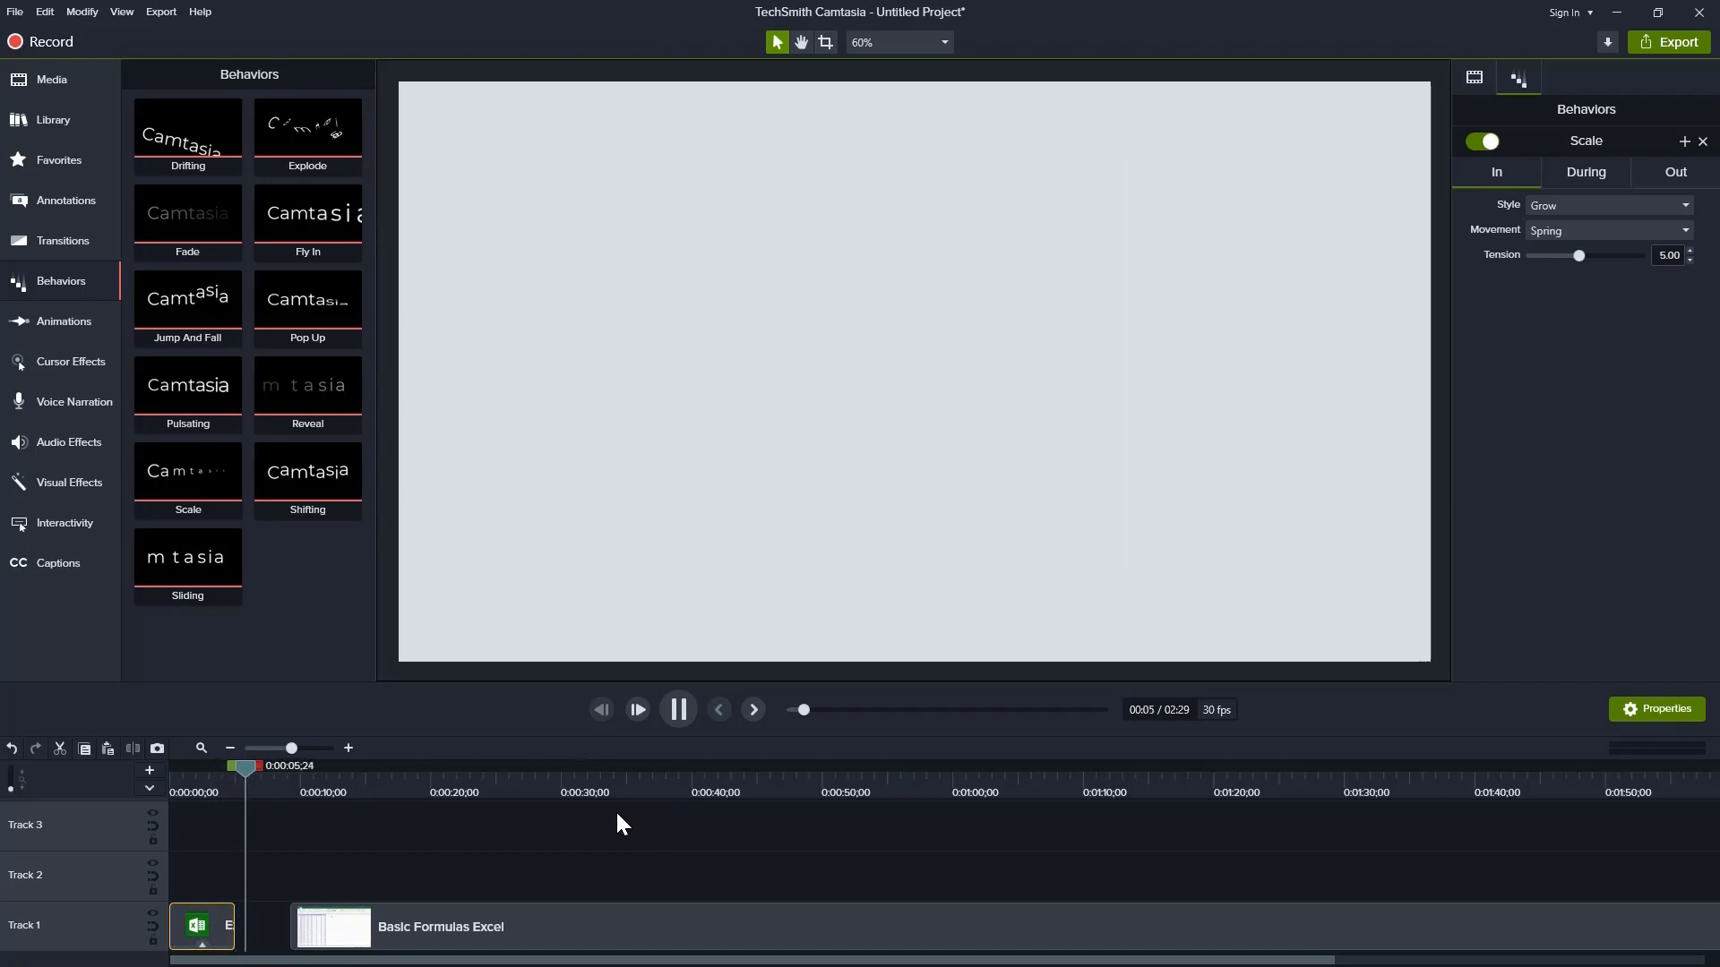
click(679, 712)
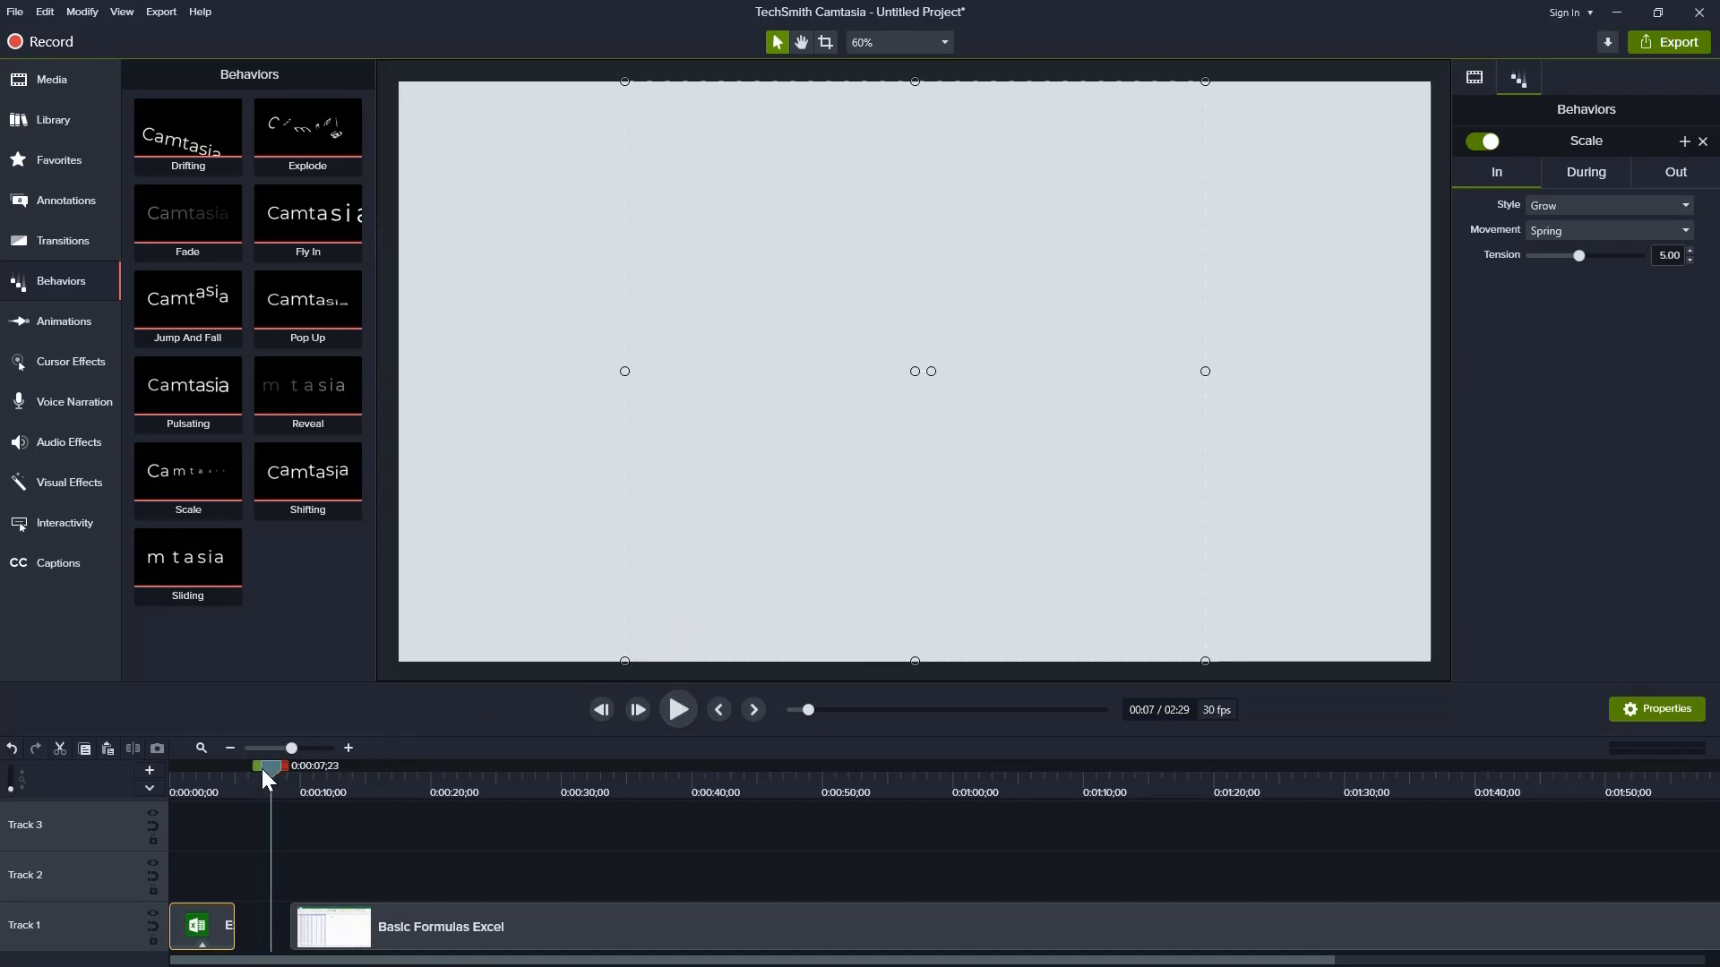
drag(267, 766, 157, 787)
click(677, 712)
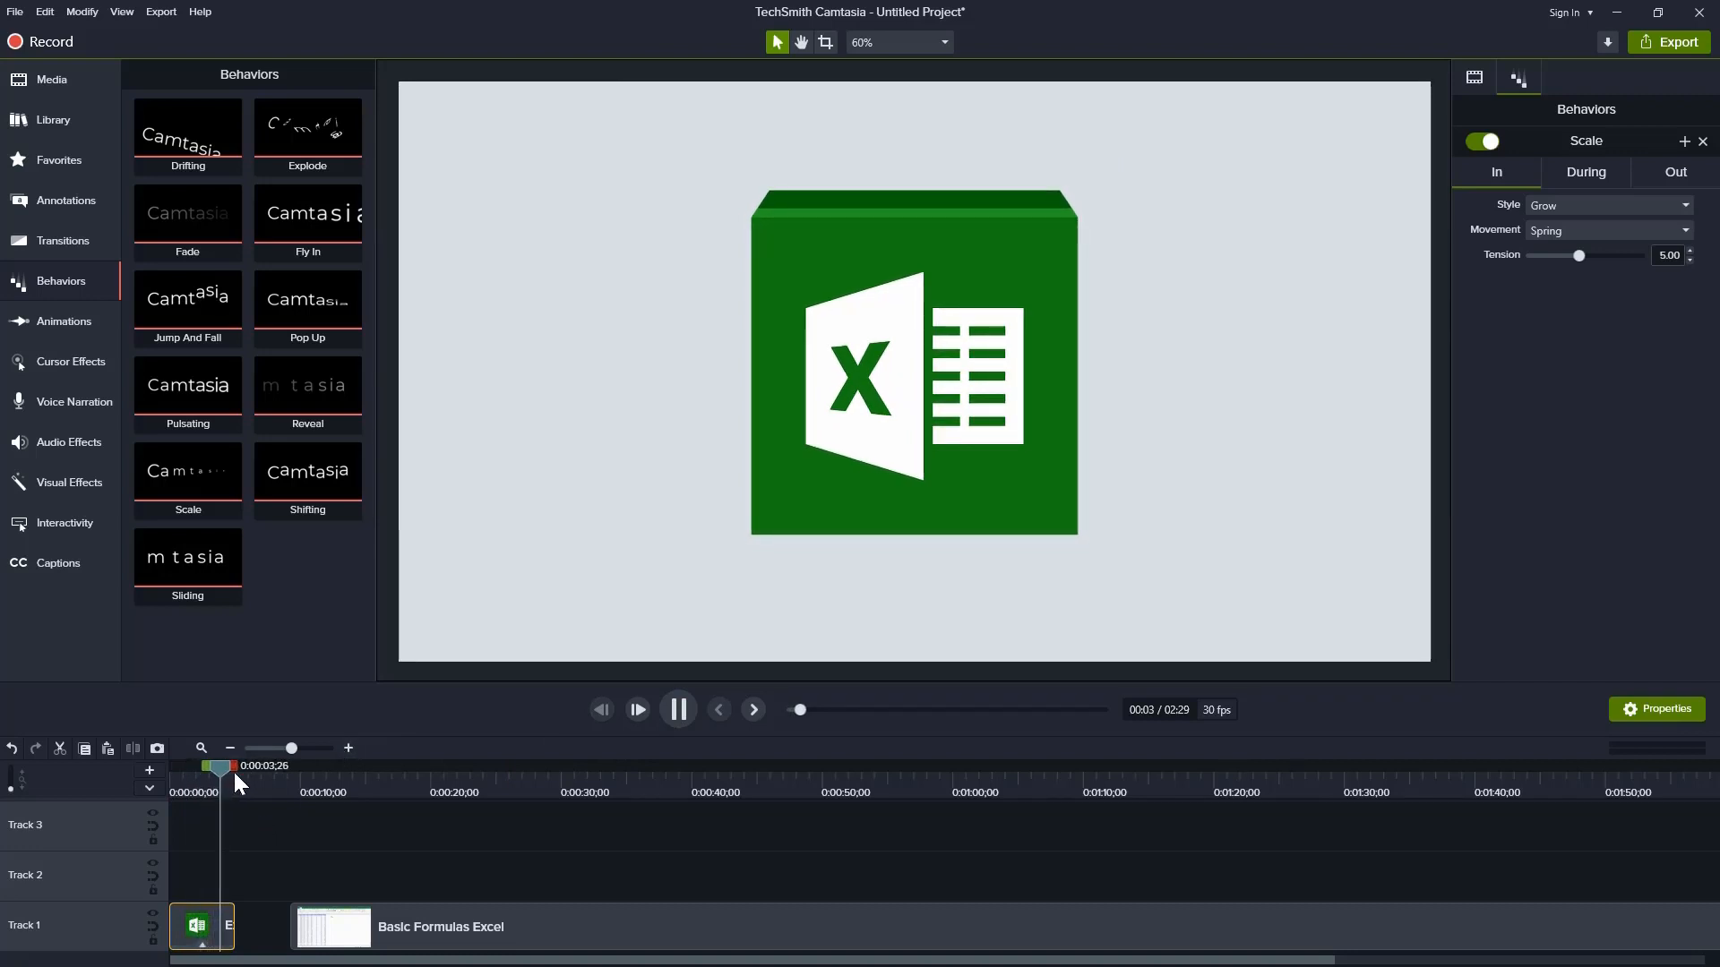
Step: Add intro audio.m4a from the media bin to the start of Track 2, above the Excel logo clip
mouse_move(235, 772)
mouse_down()
mouse_move(221, 777)
mouse_move(240, 779)
mouse_up()
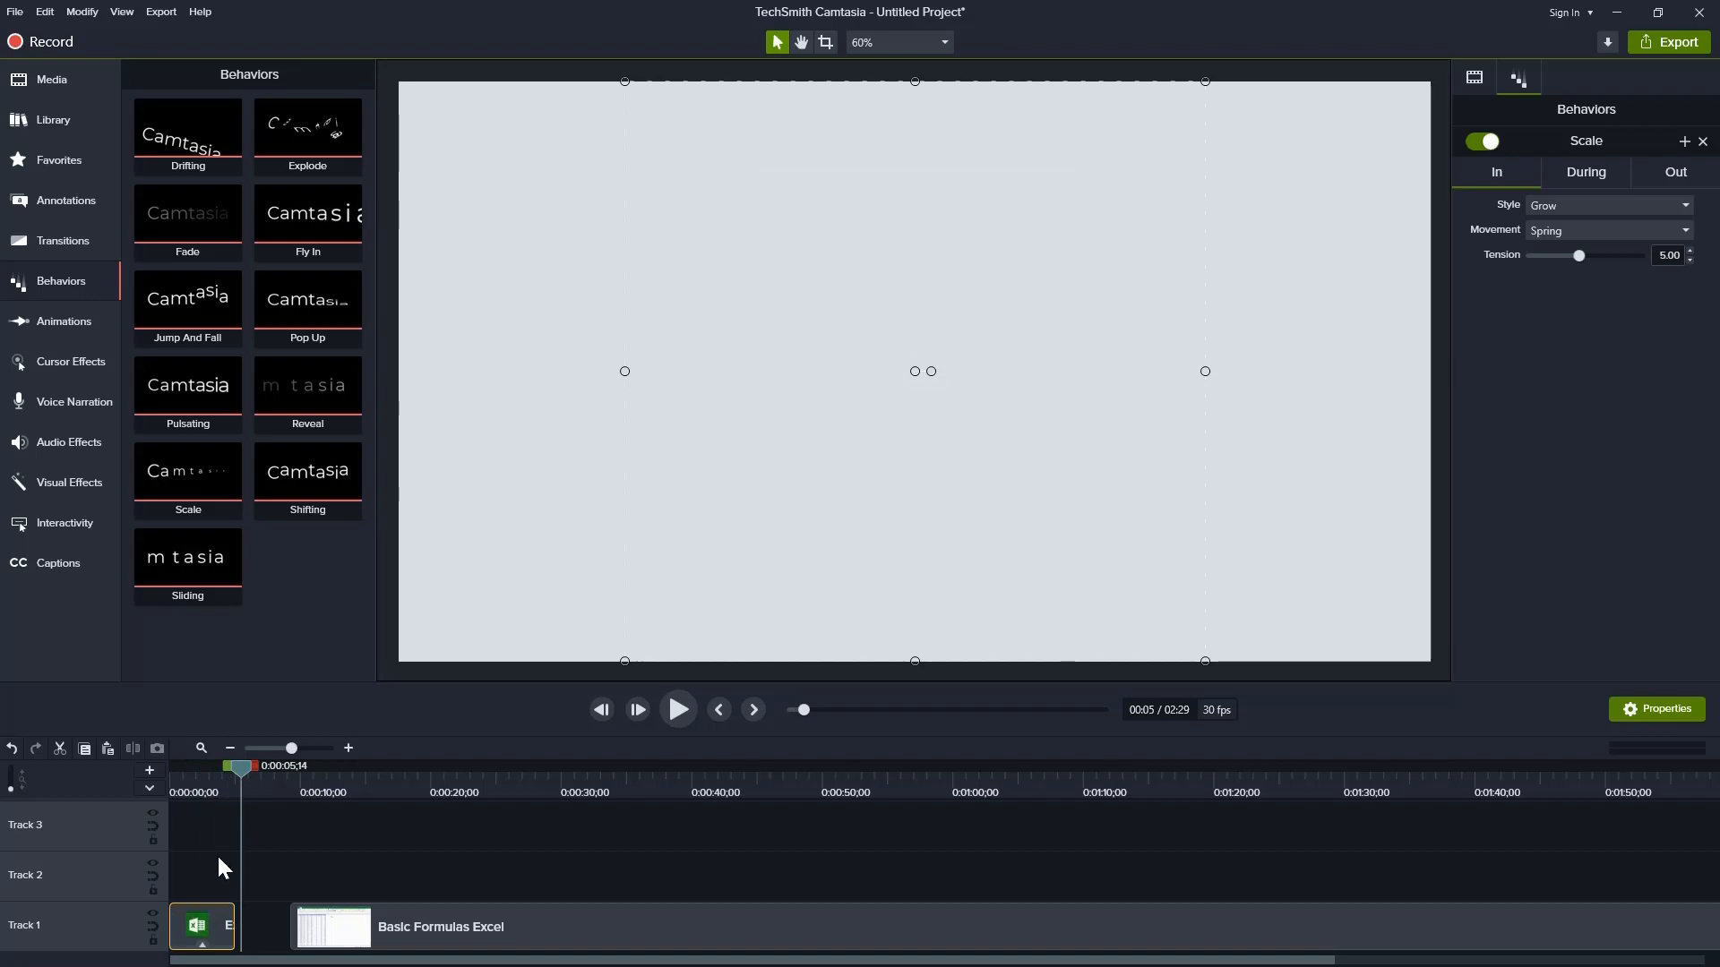
click(50, 83)
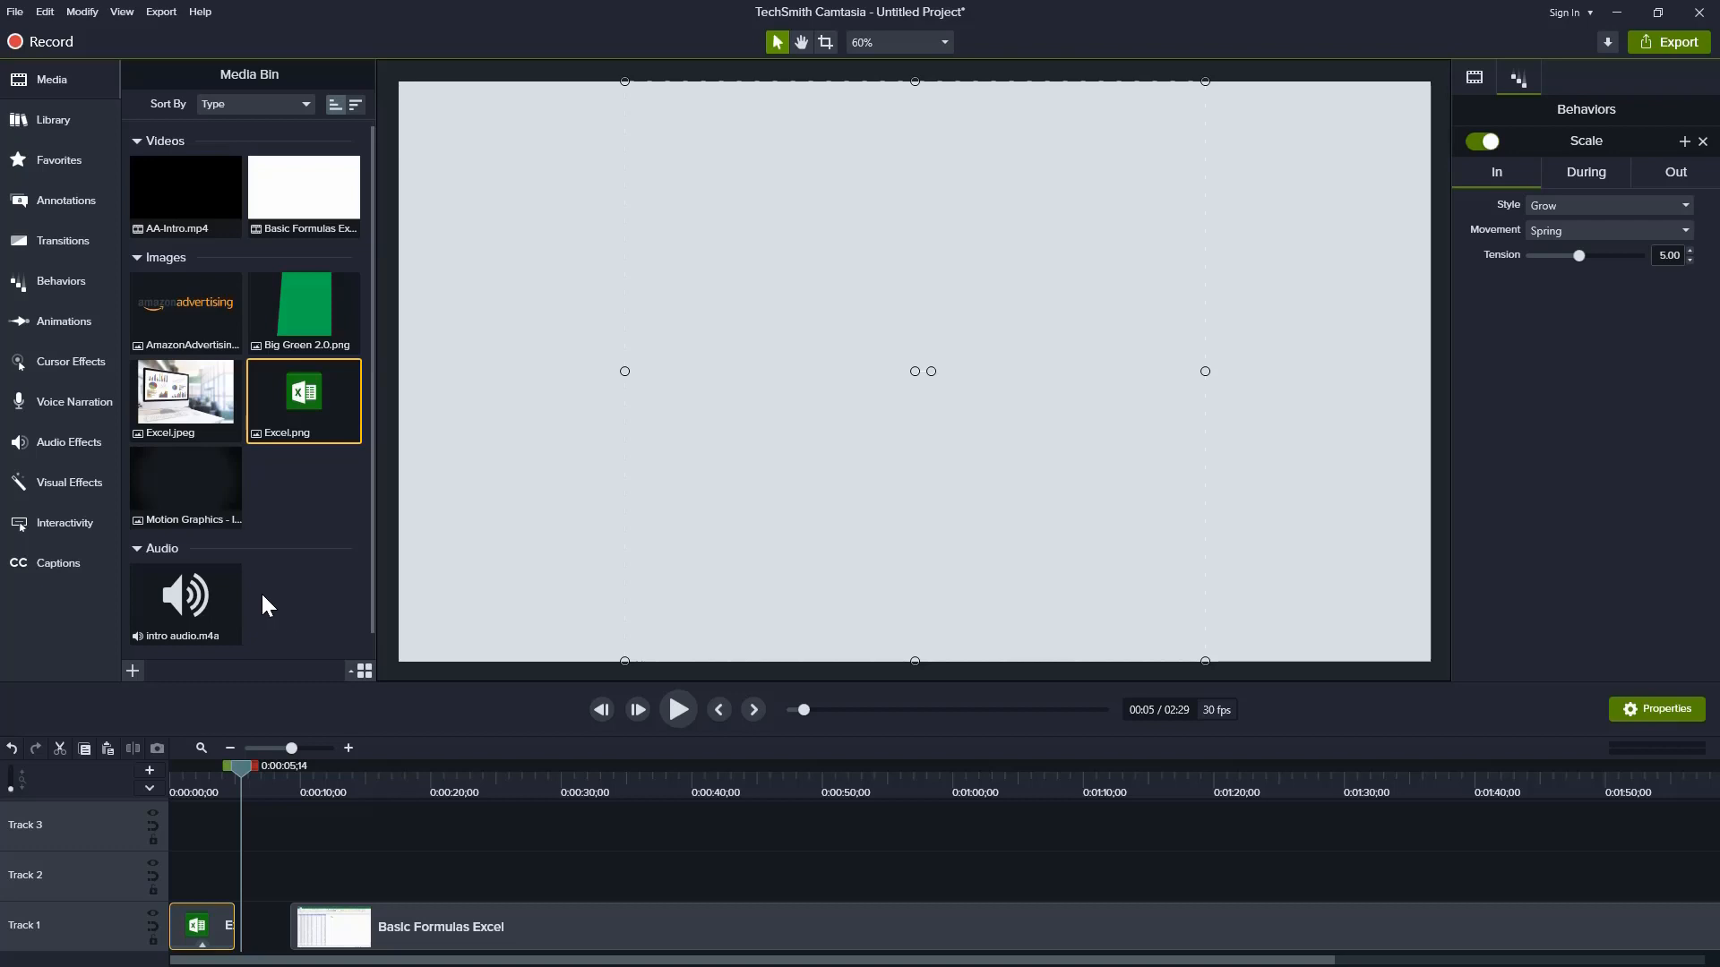
drag(190, 599, 166, 875)
Step: Play the project from 0:00:00;00 to review the intro audio together with the Excel logo clip
drag(239, 768, 154, 793)
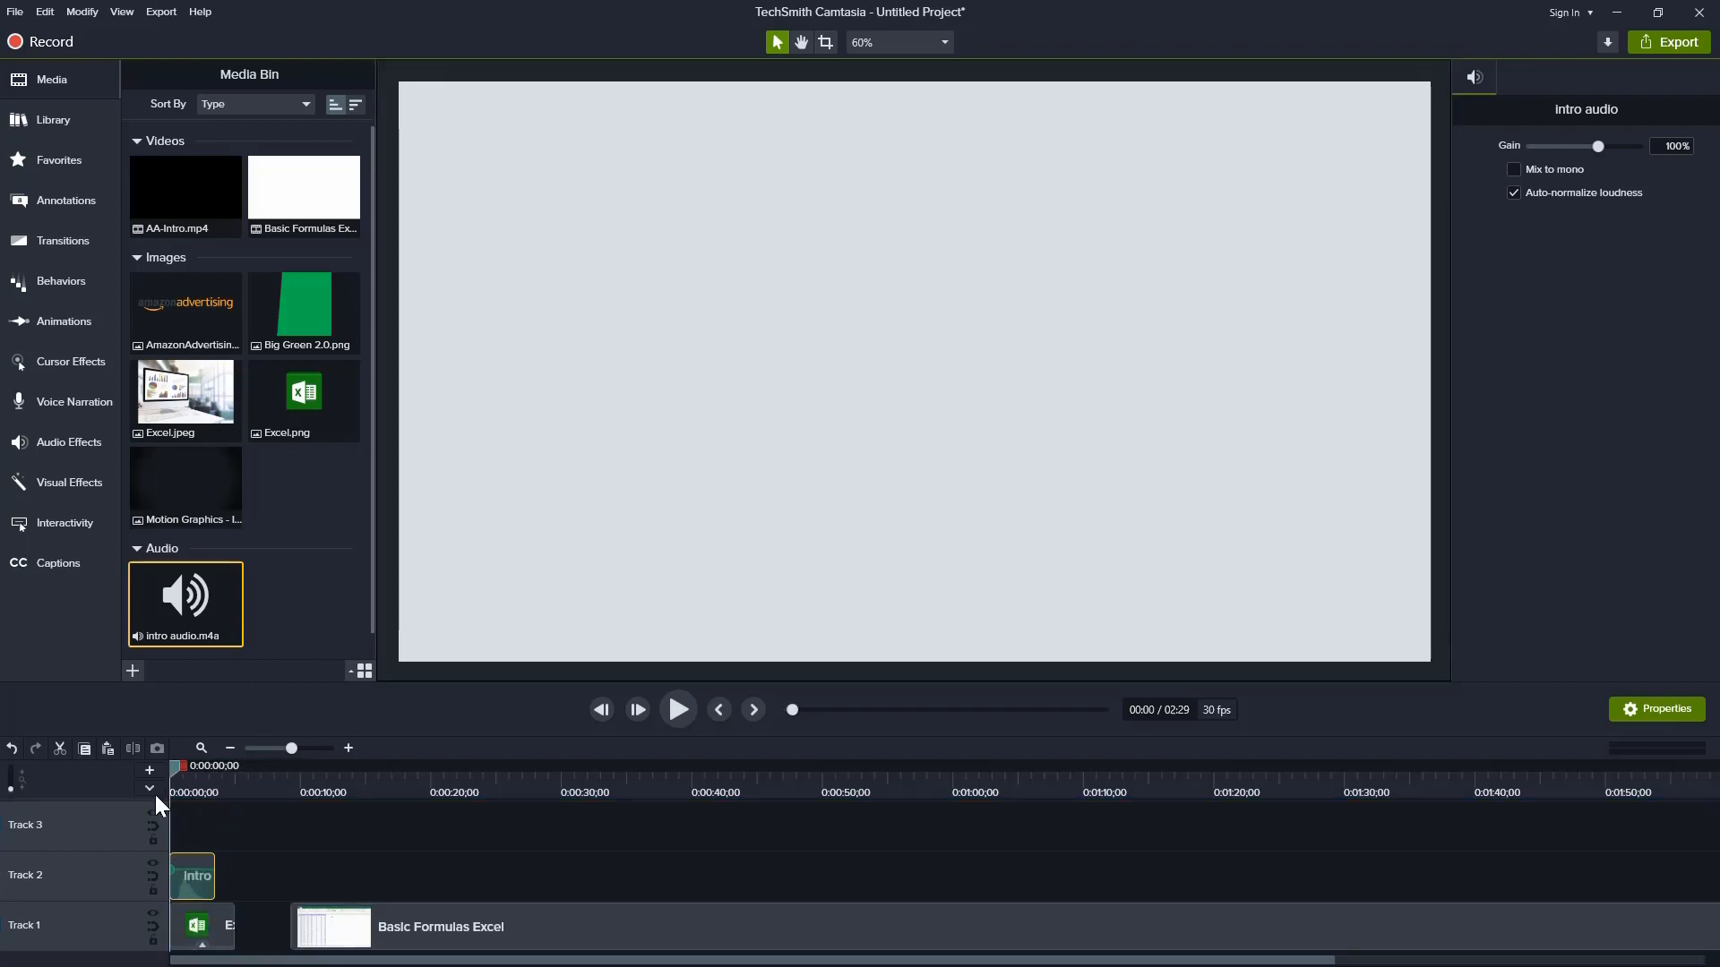
click(678, 710)
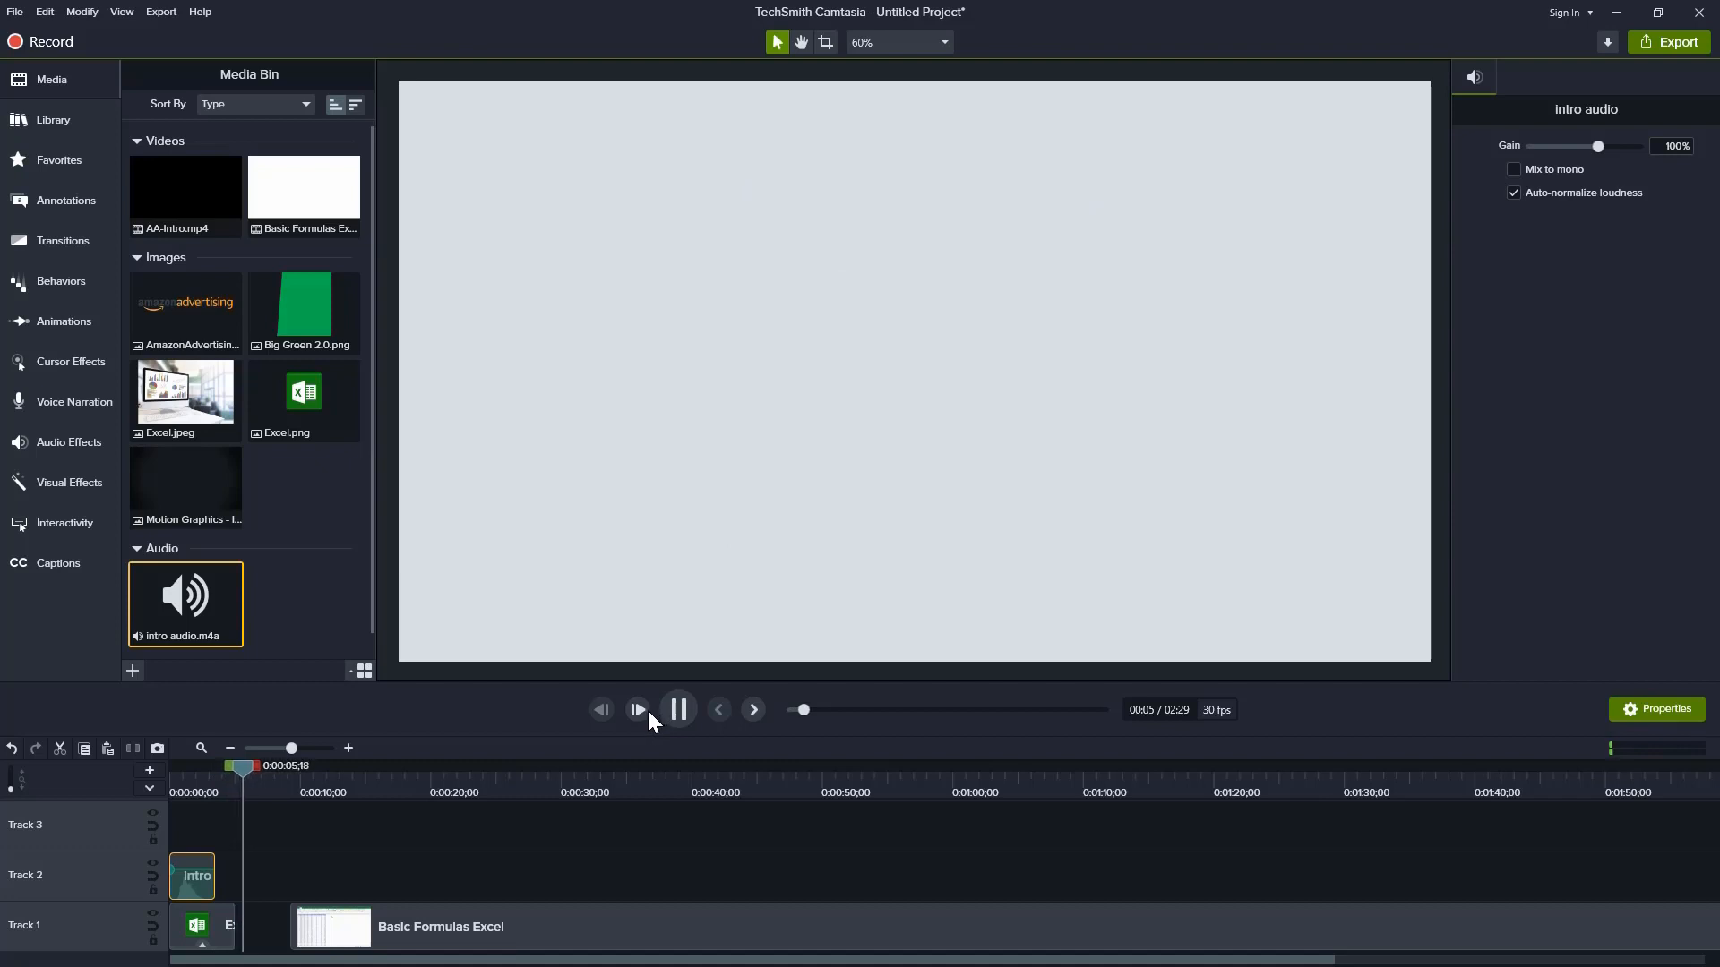
click(673, 714)
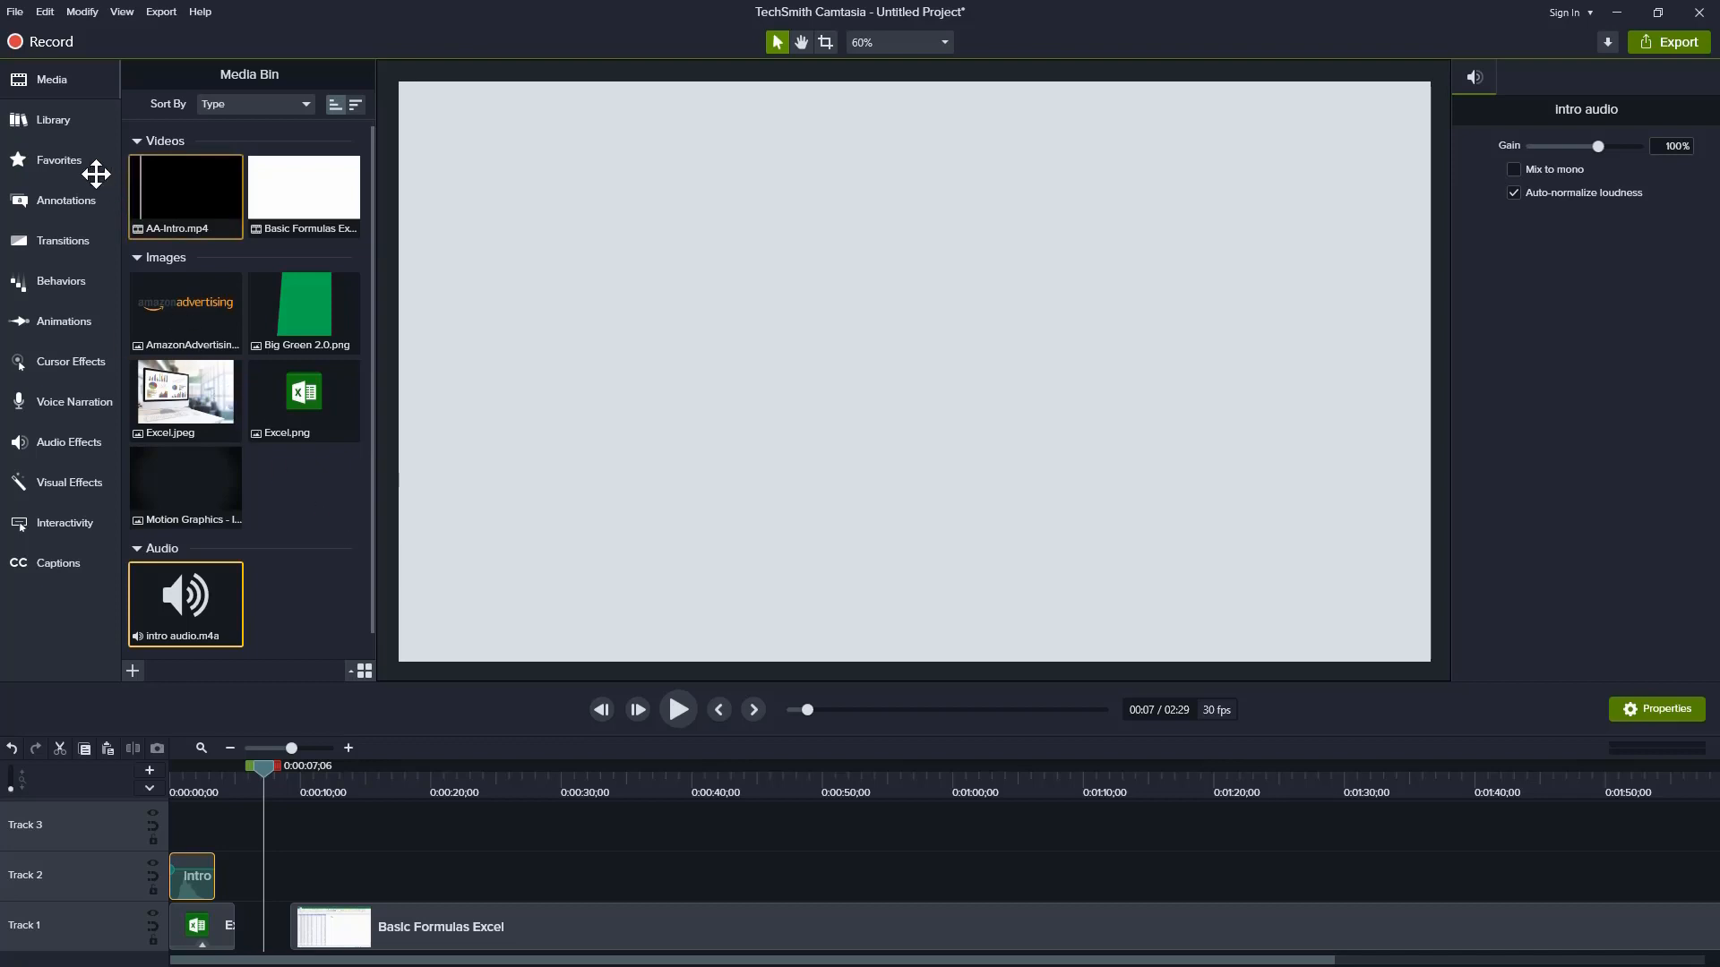
Step: Examine the music available in the Camtasia 2021 library's Music Tracks folder, with the Intros folder collapsed
click(45, 125)
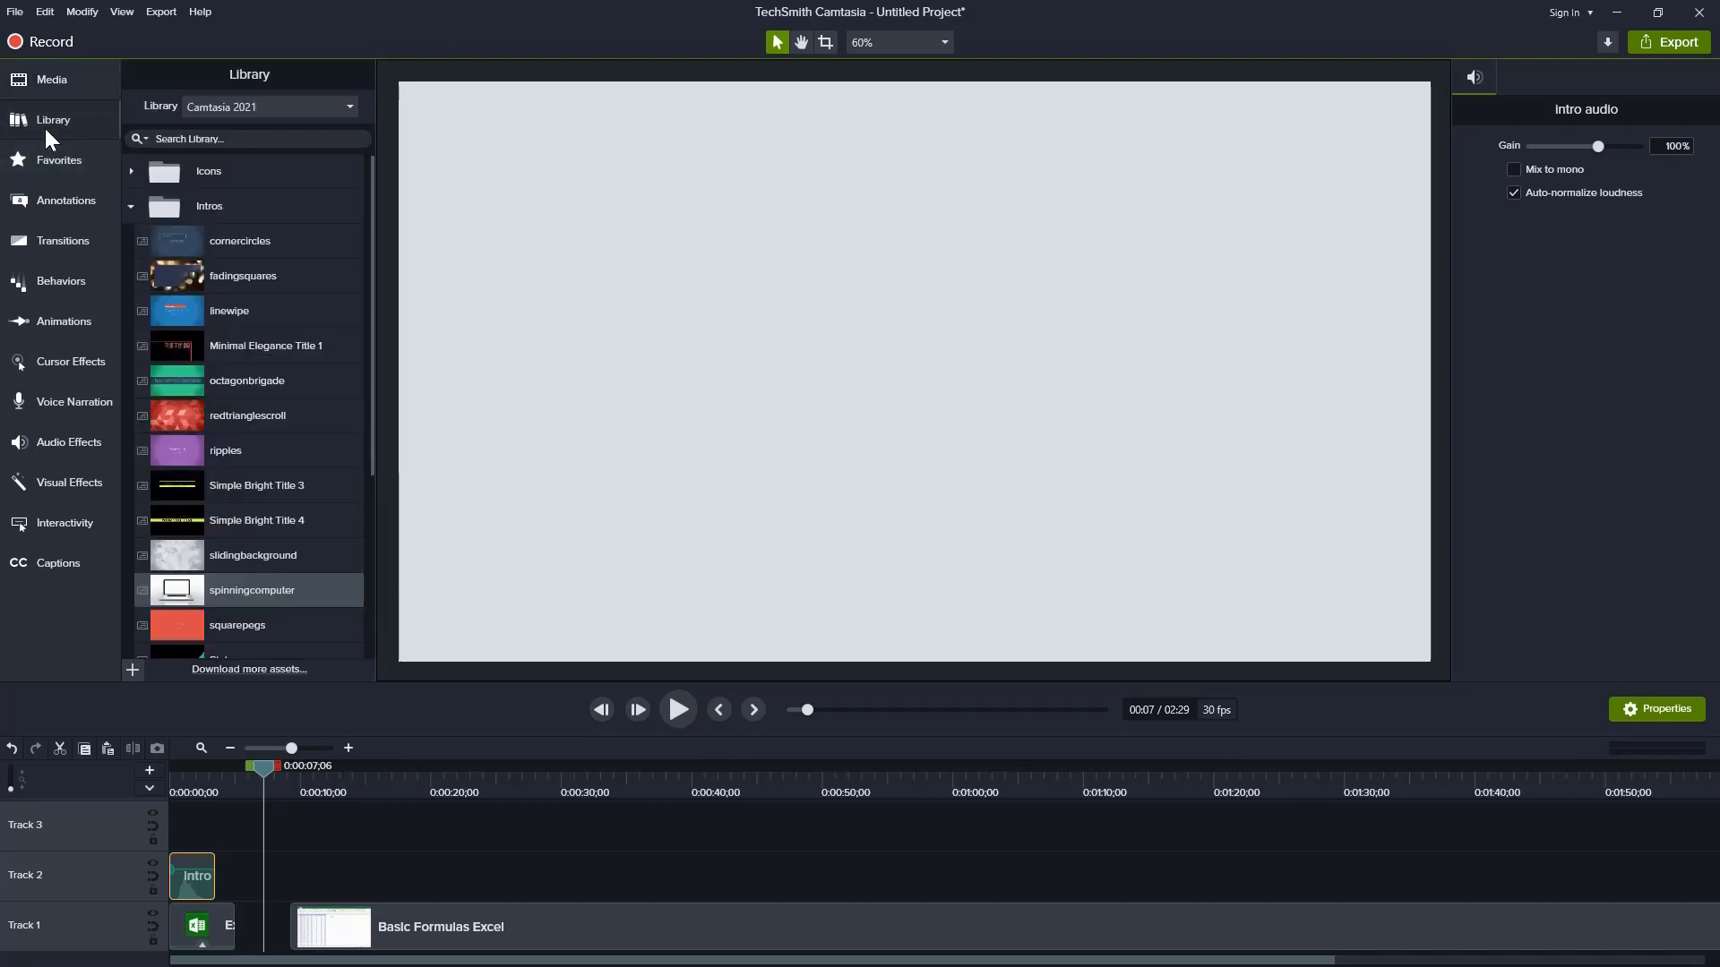
click(206, 205)
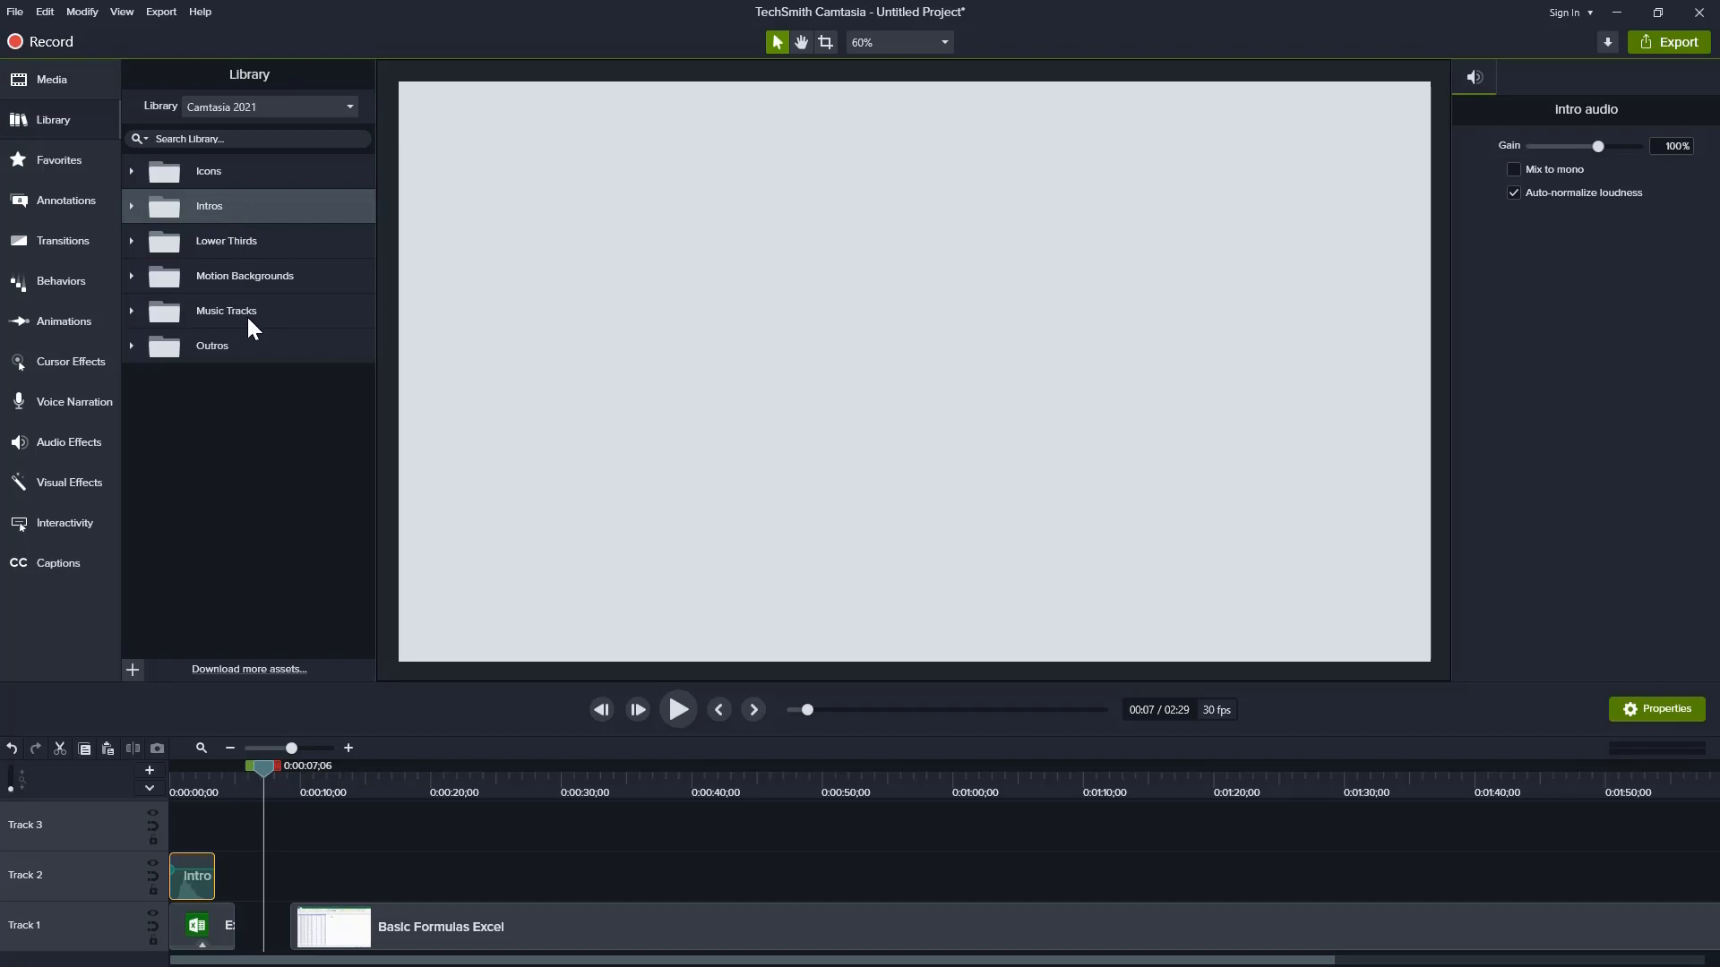
click(224, 309)
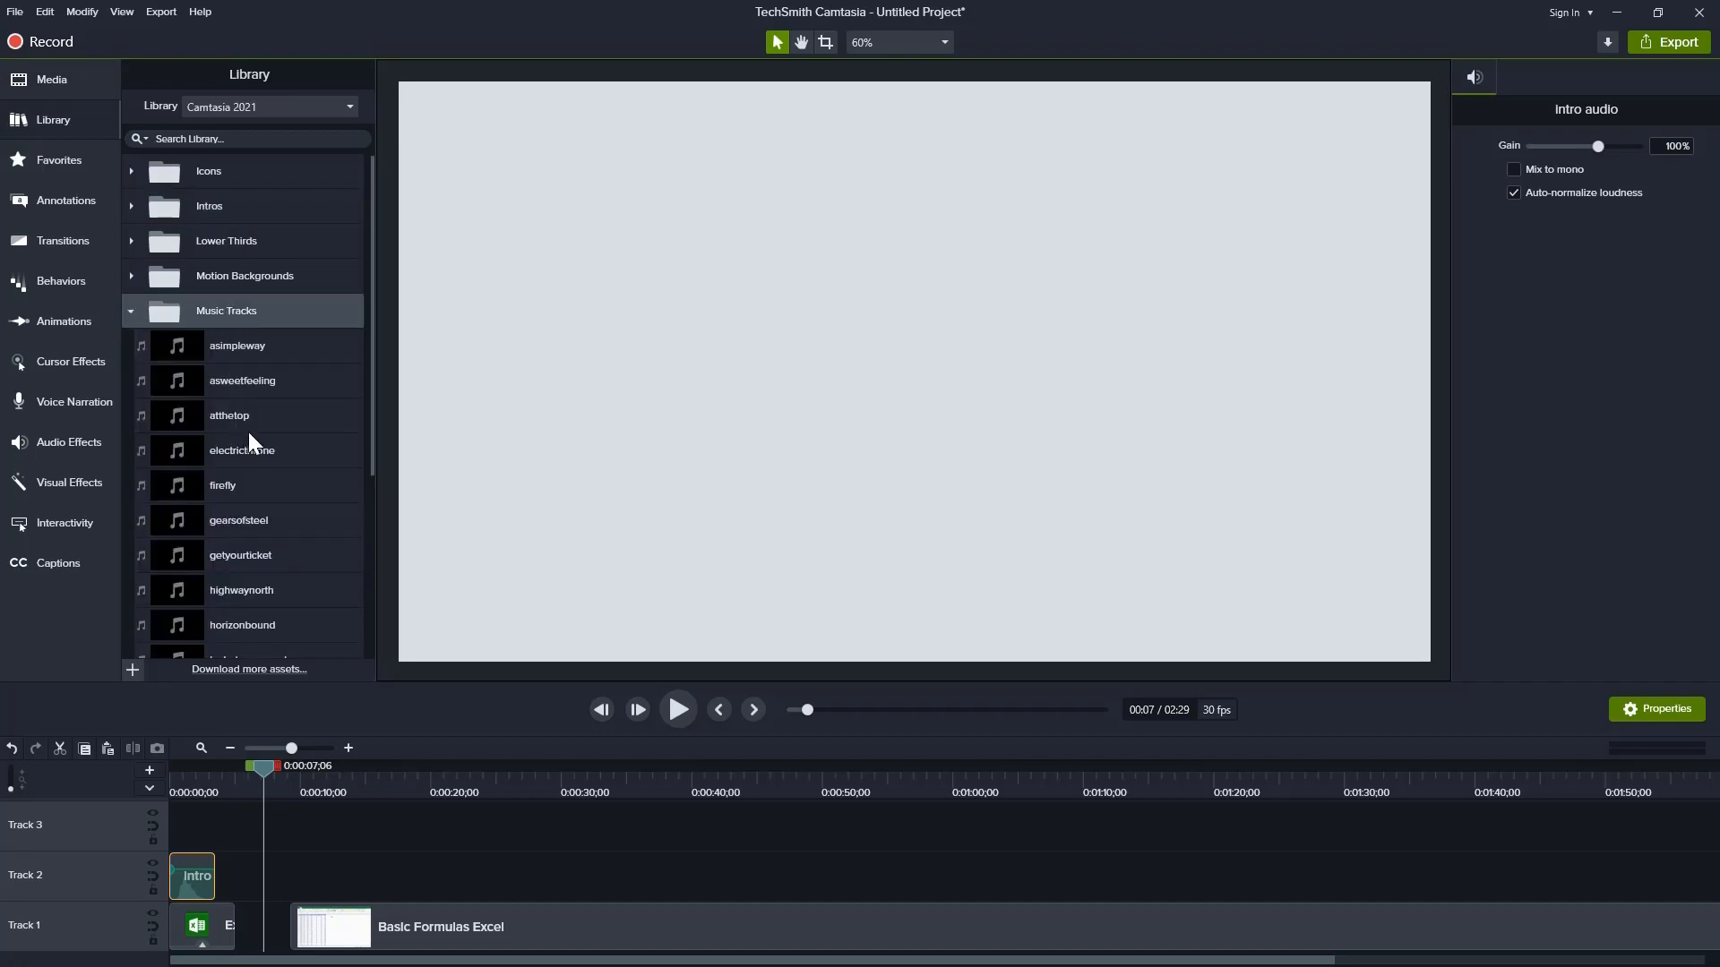
scroll(249, 432, down, 5)
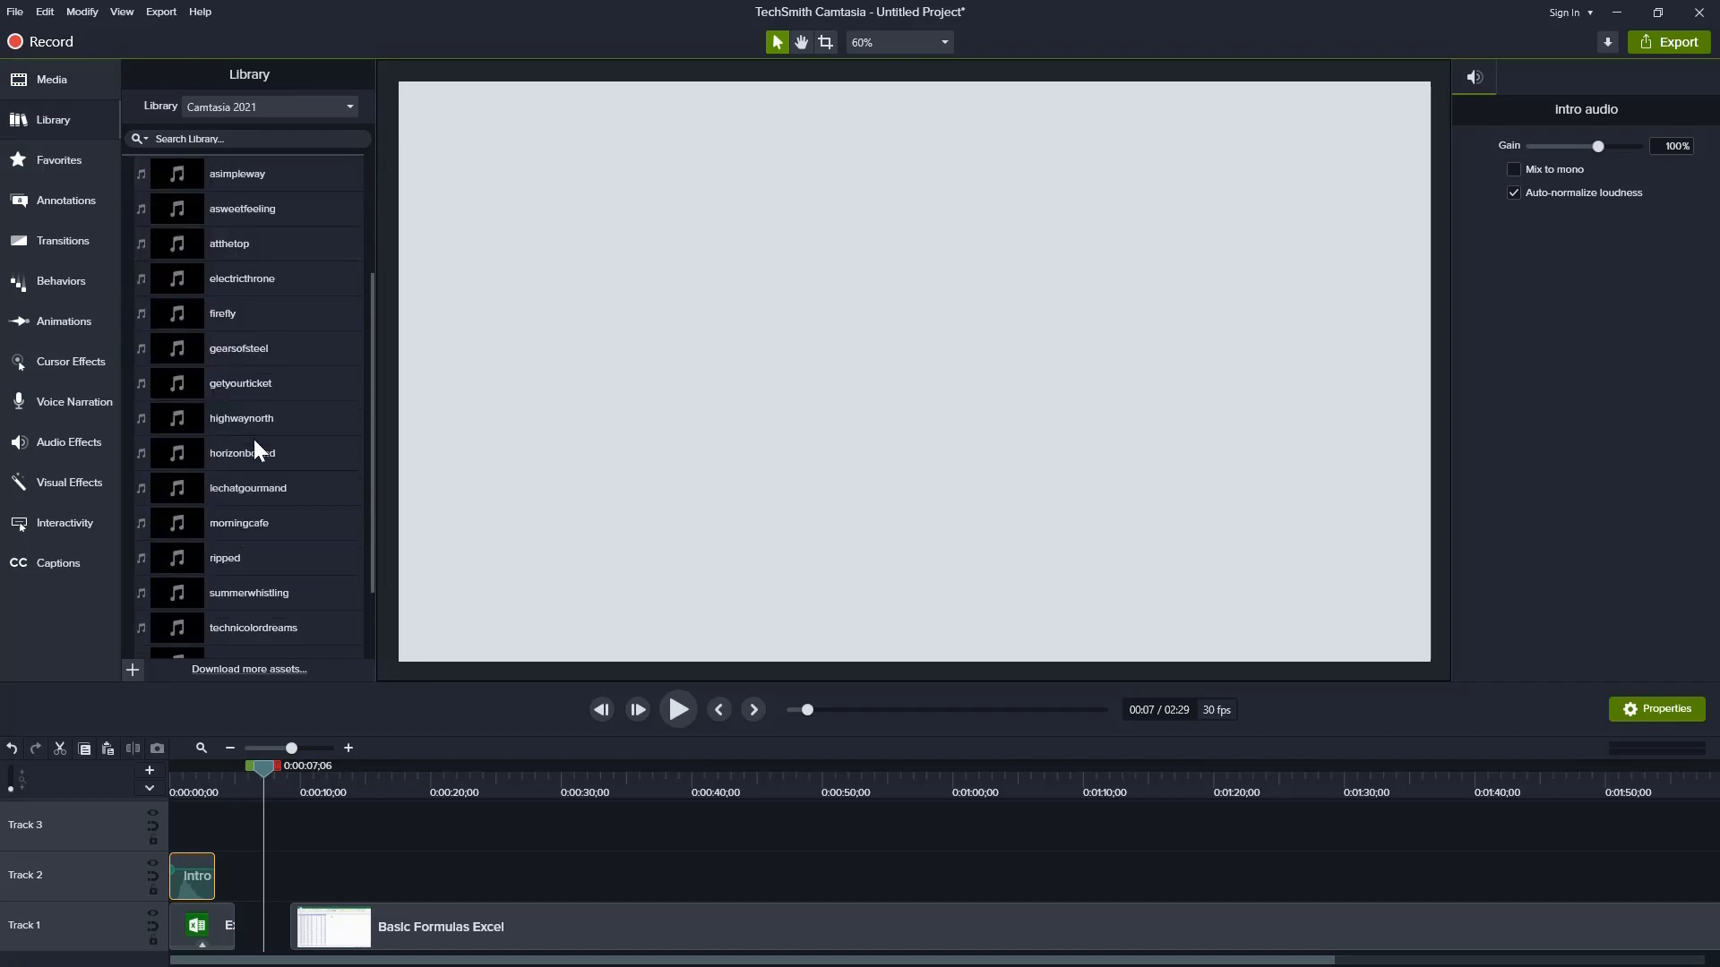
scroll(254, 439, down, 3)
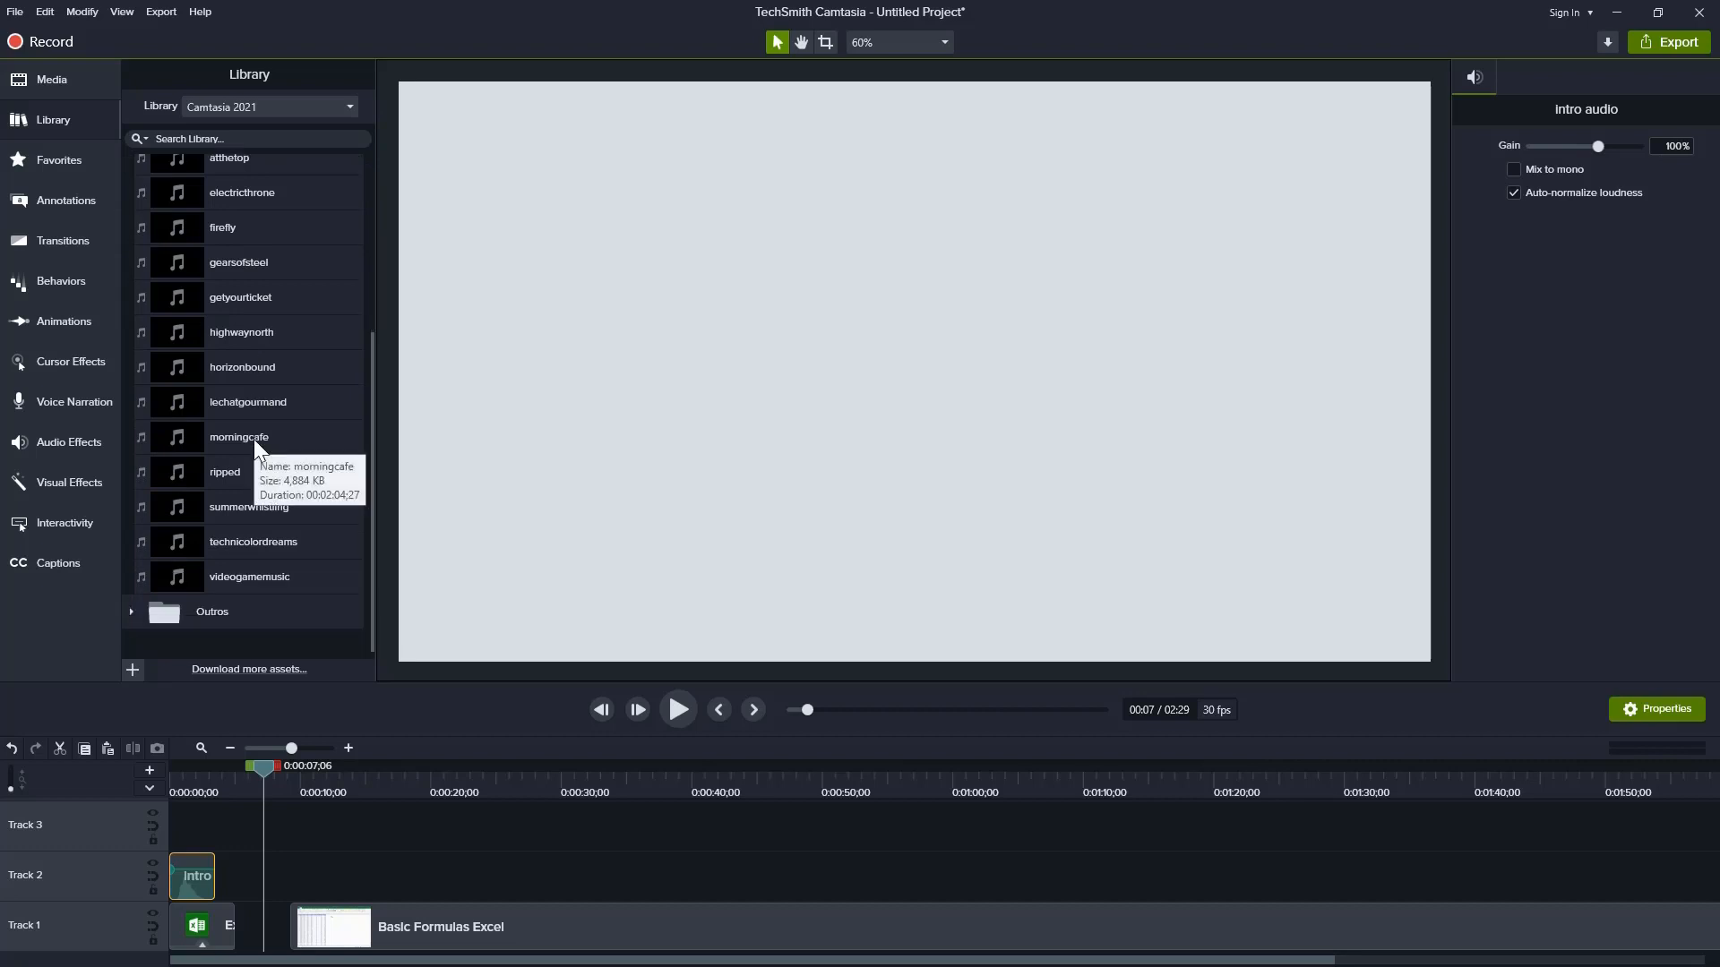
scroll(251, 448, up, 6)
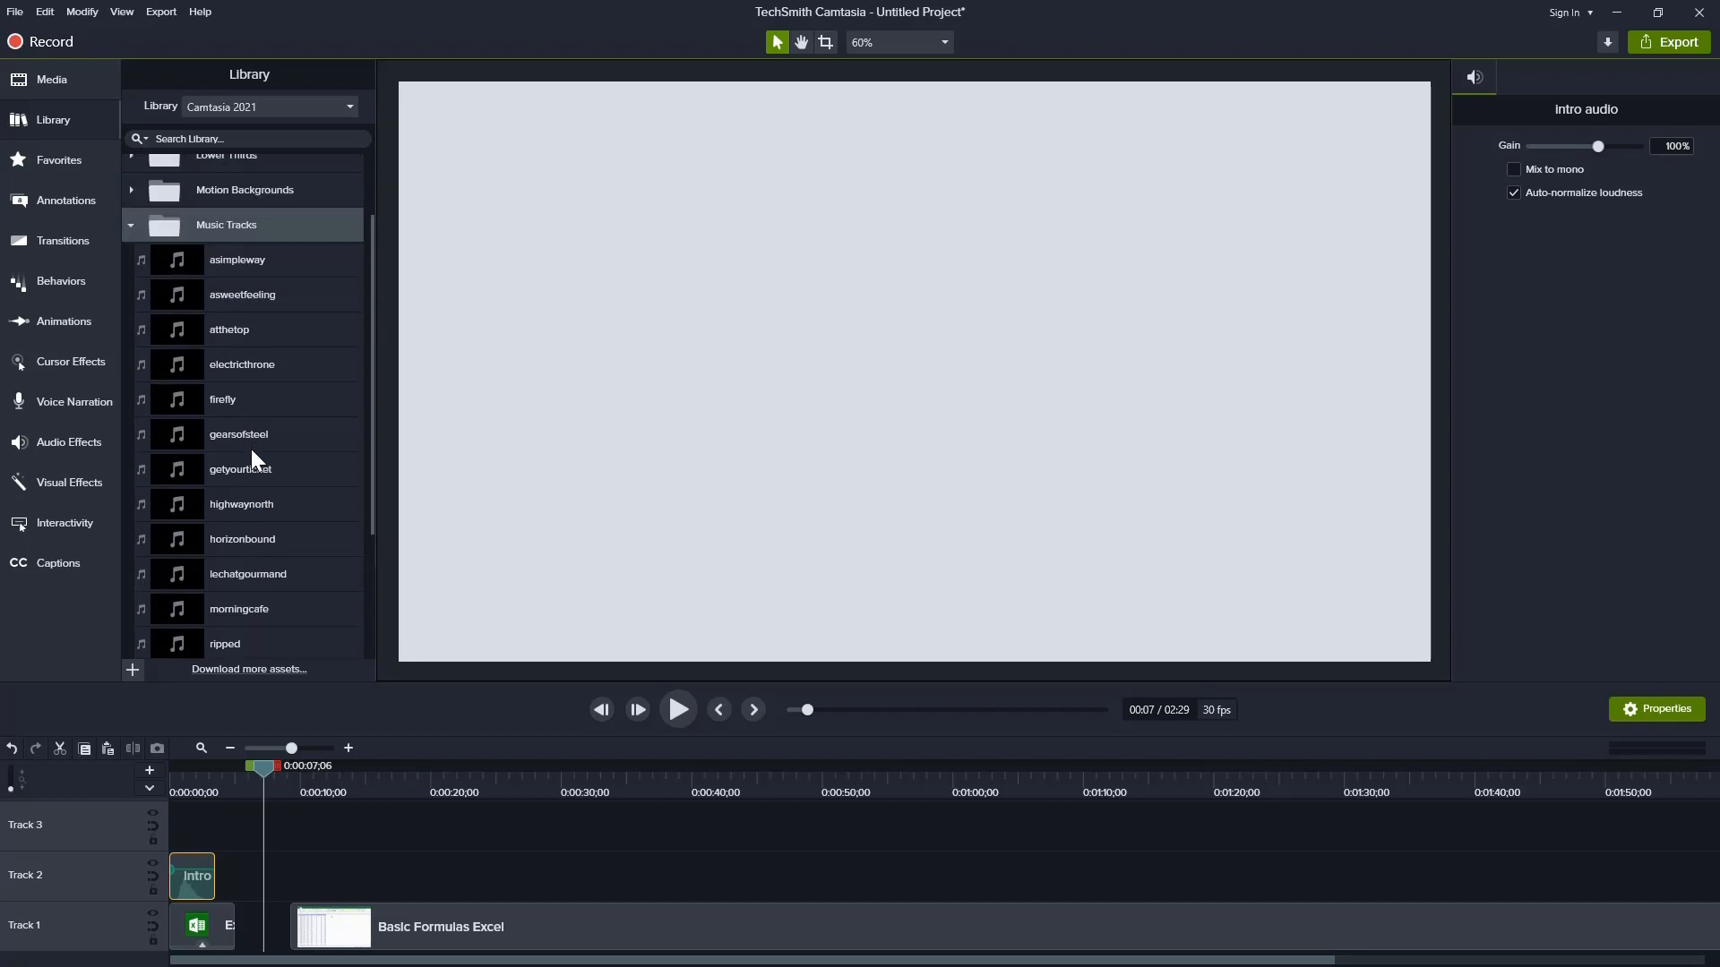
scroll(250, 449, up, 1)
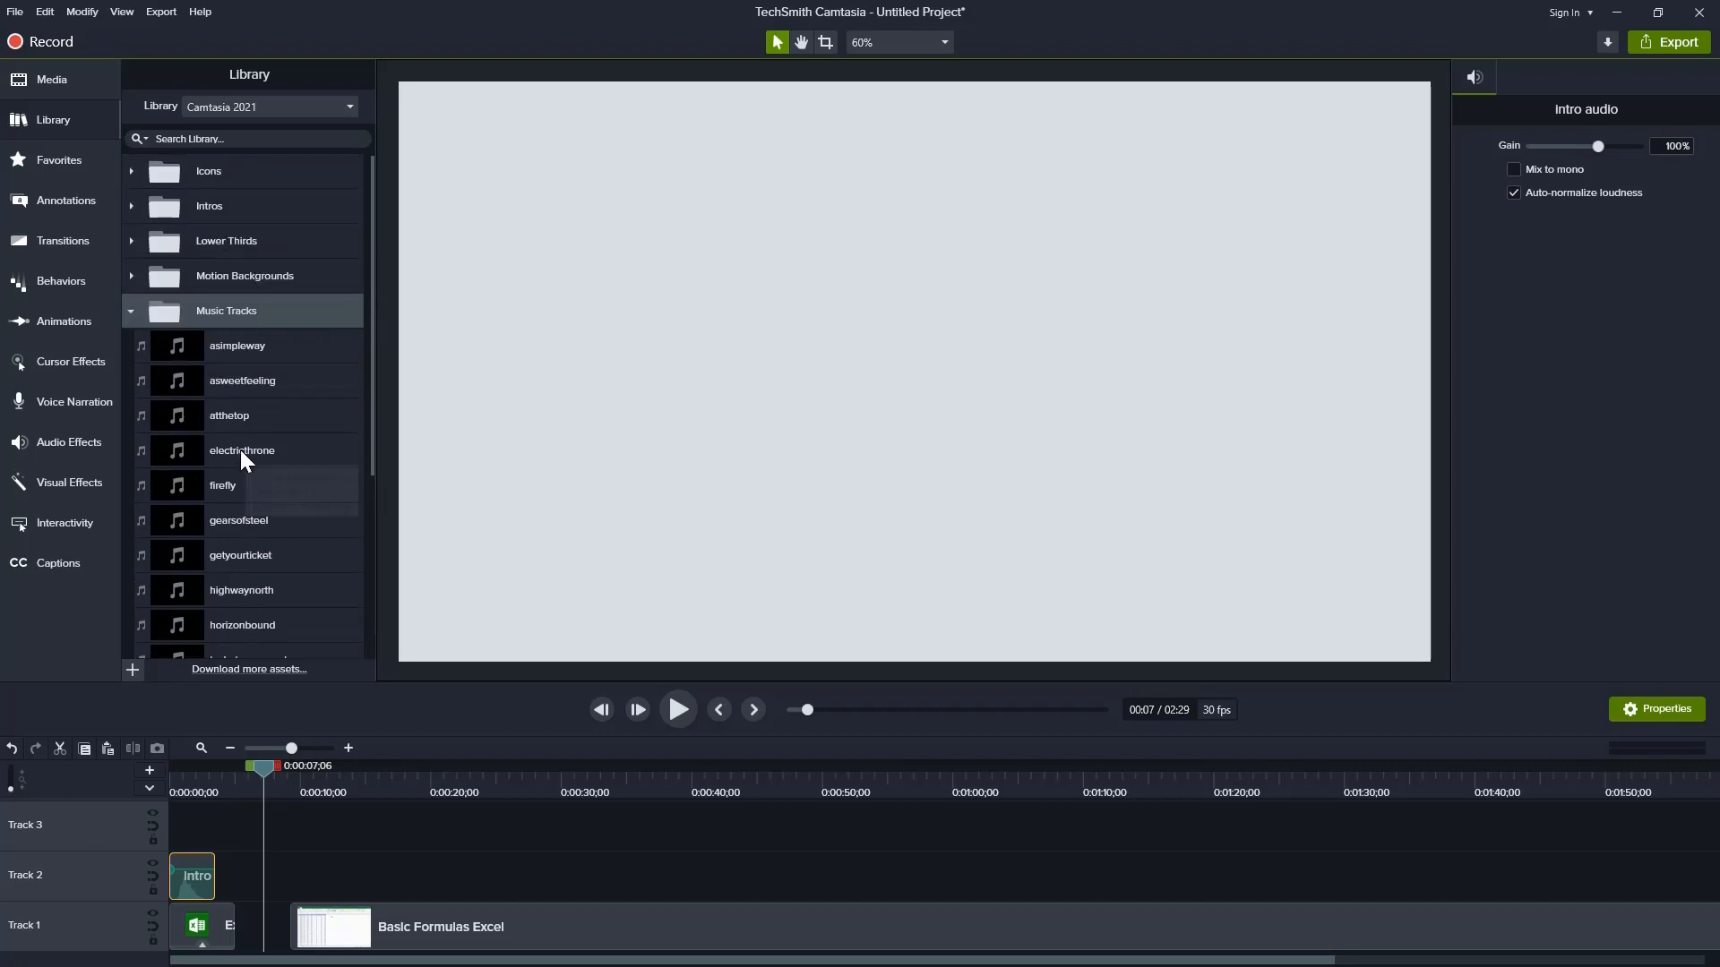
click(201, 308)
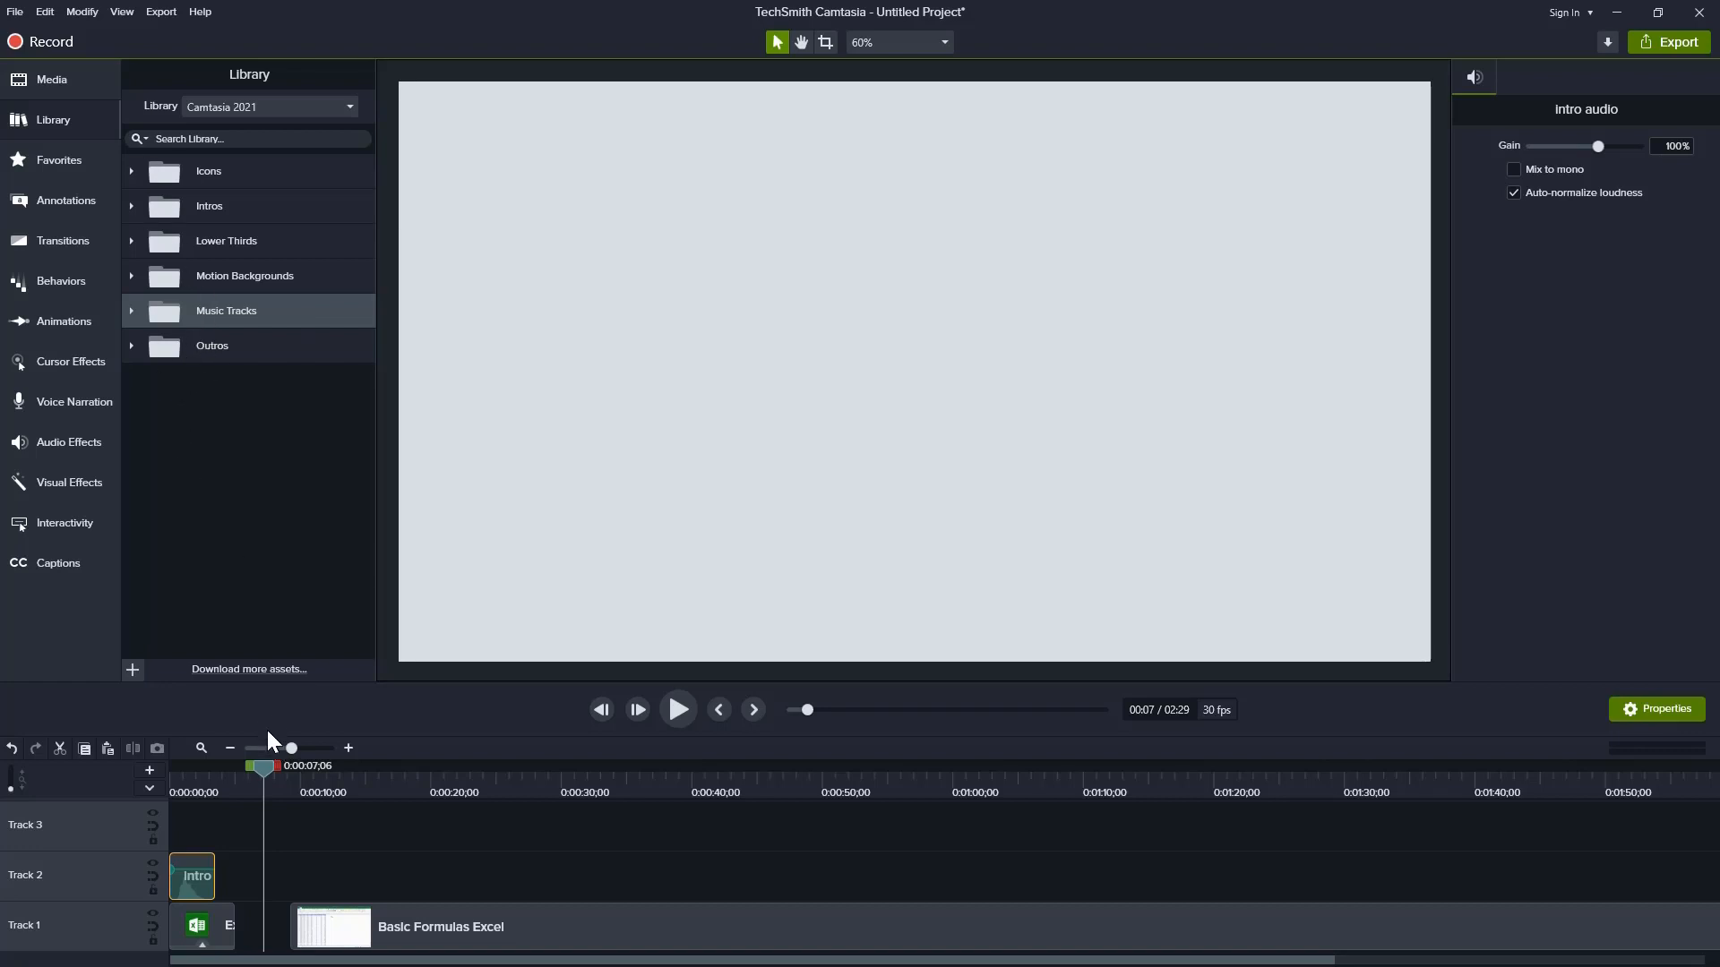
Step: Replay the timeline from its beginning through the logo intro into the Basic Formulas Excel clip
drag(262, 770, 126, 772)
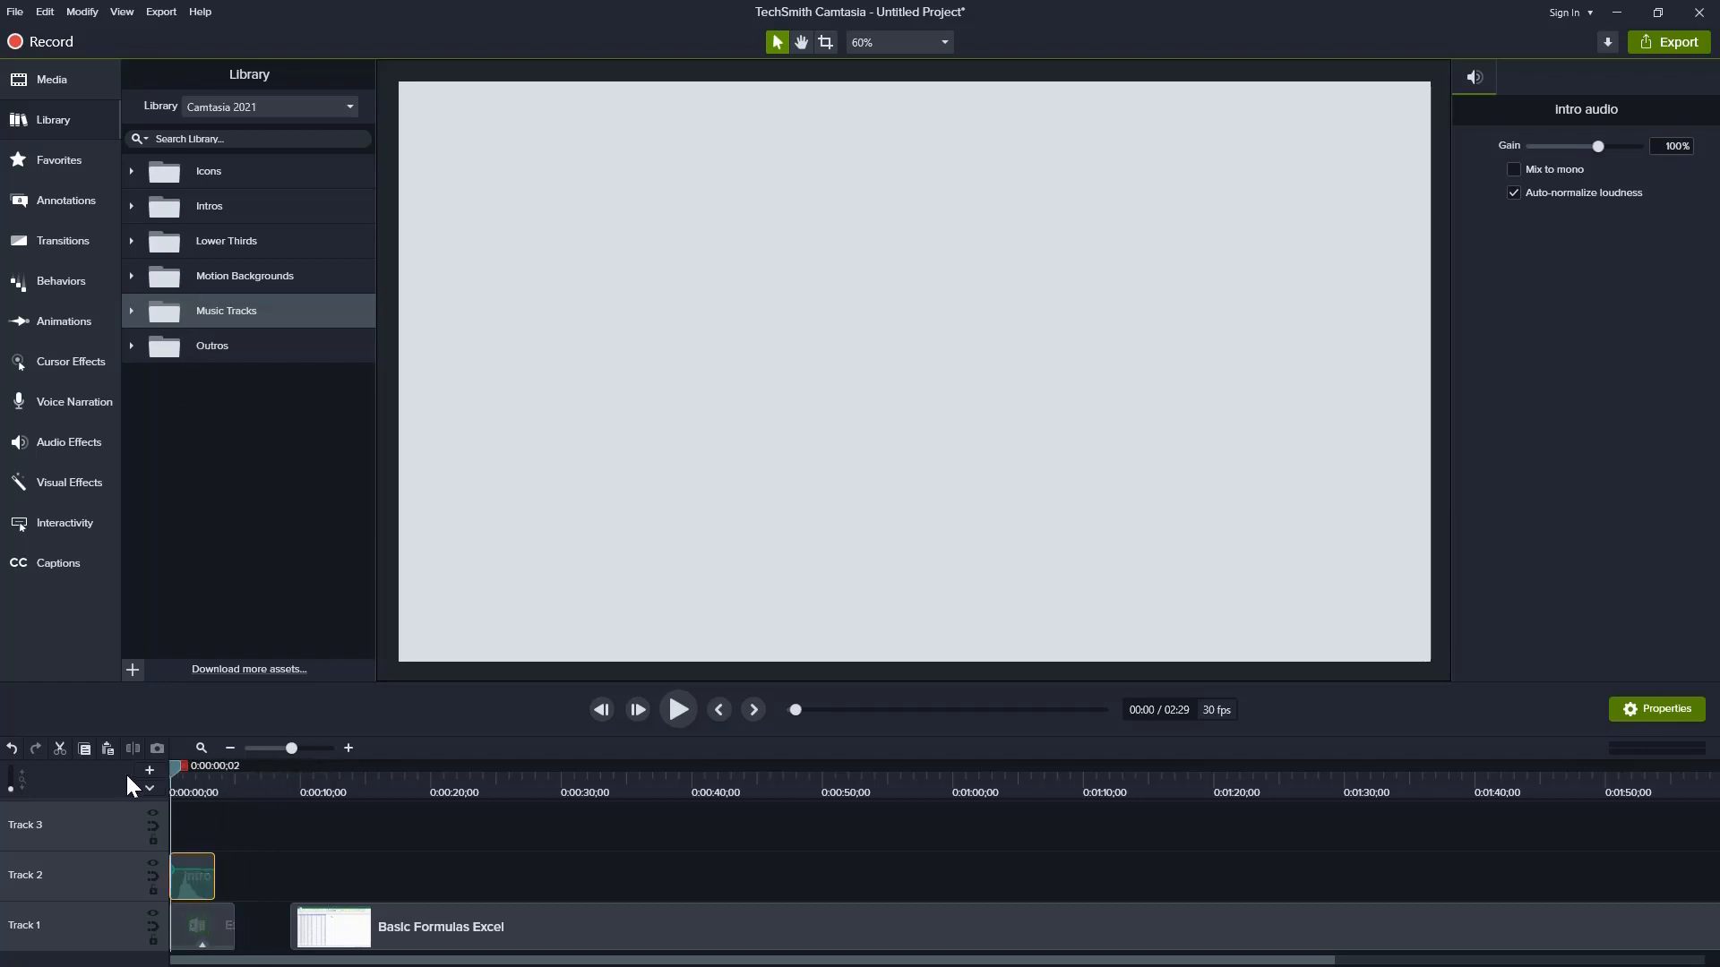
click(678, 710)
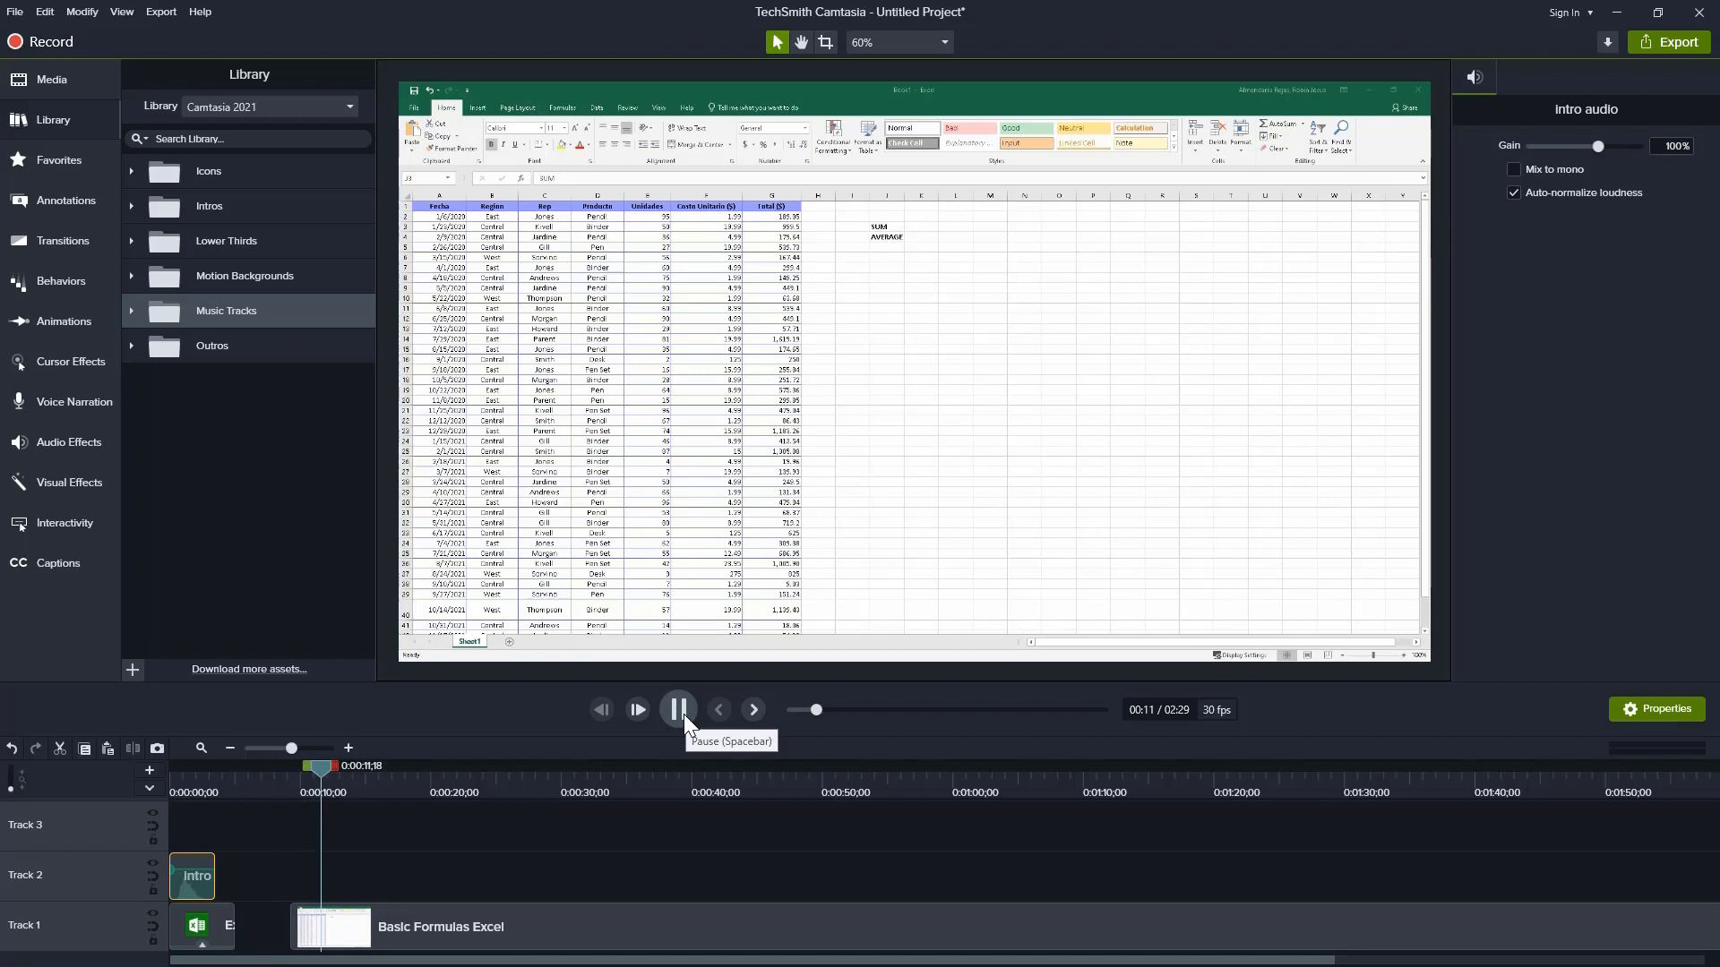
click(679, 710)
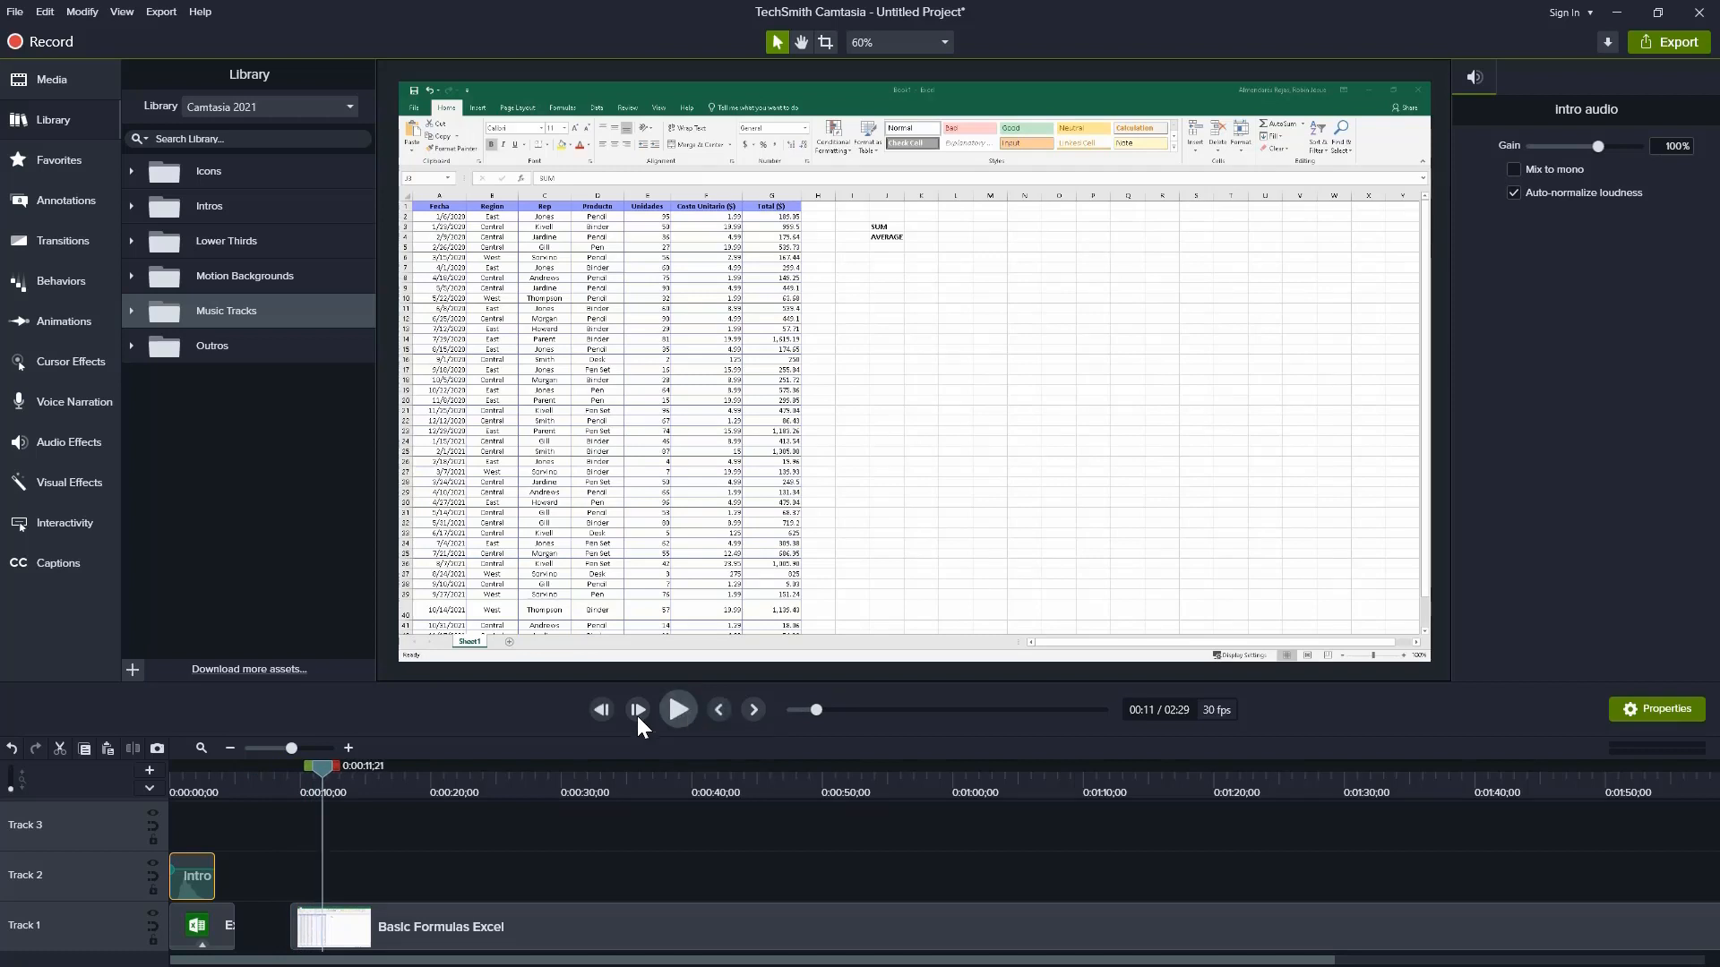
Step: Place Excel.jpeg on Track 1 directly after the Excel logo clip and move the playhead to 0:00:06;05
click(67, 82)
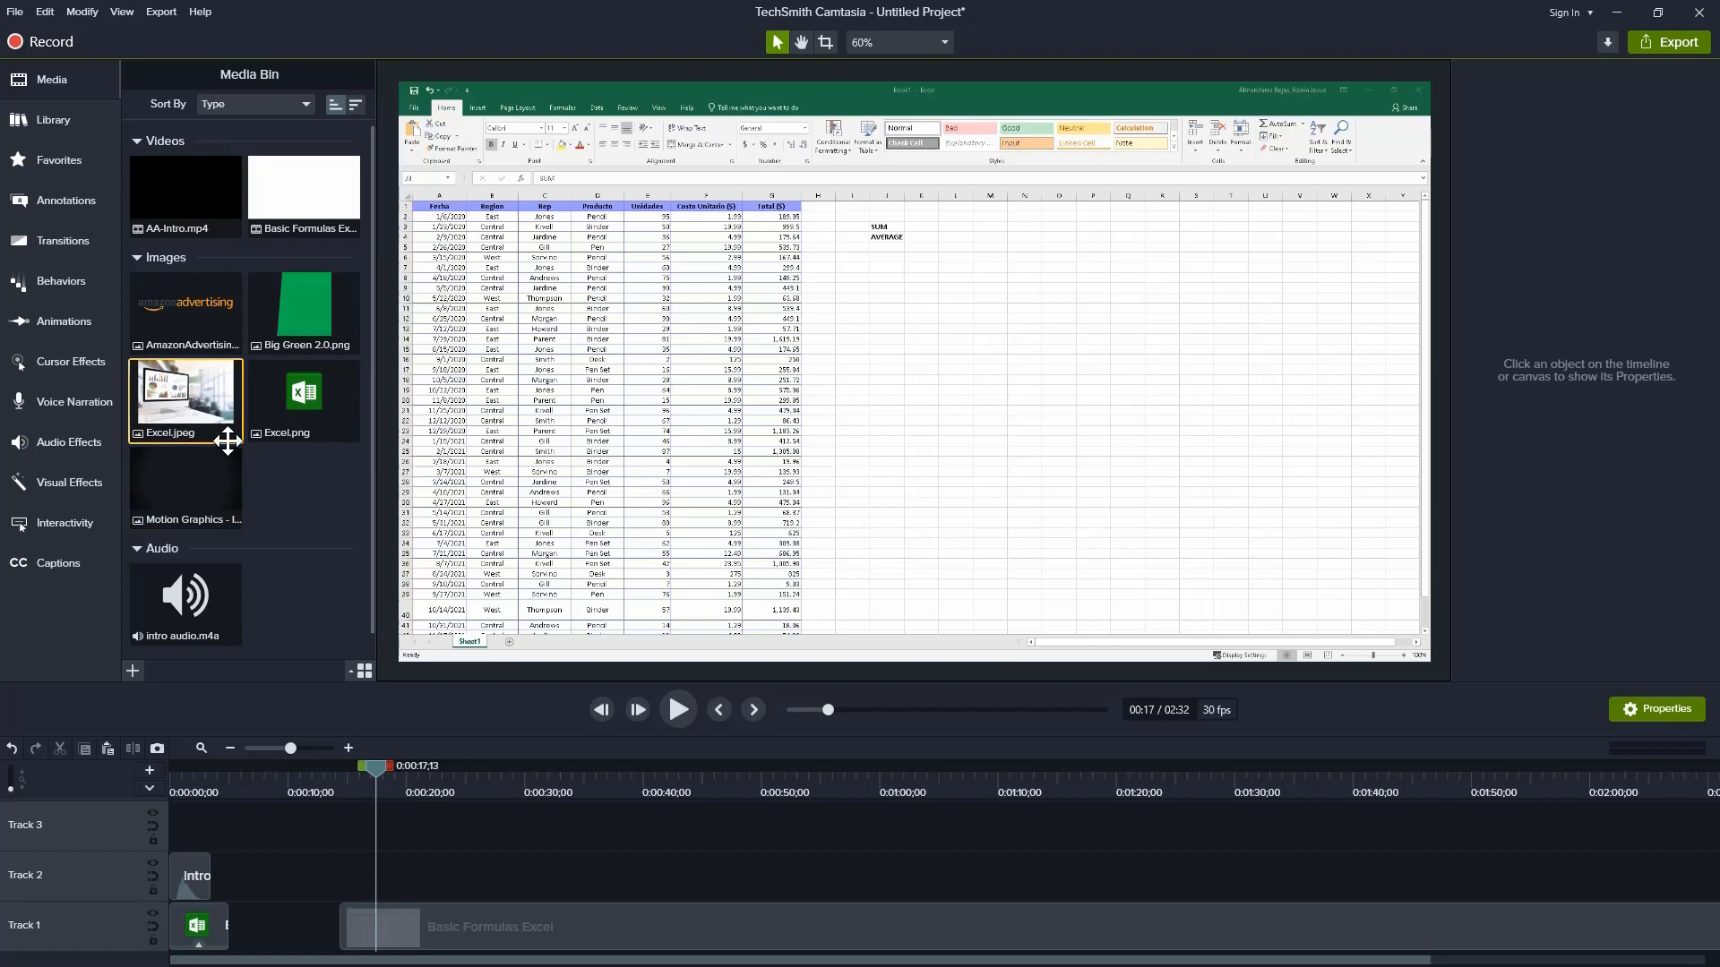
drag(204, 421, 231, 948)
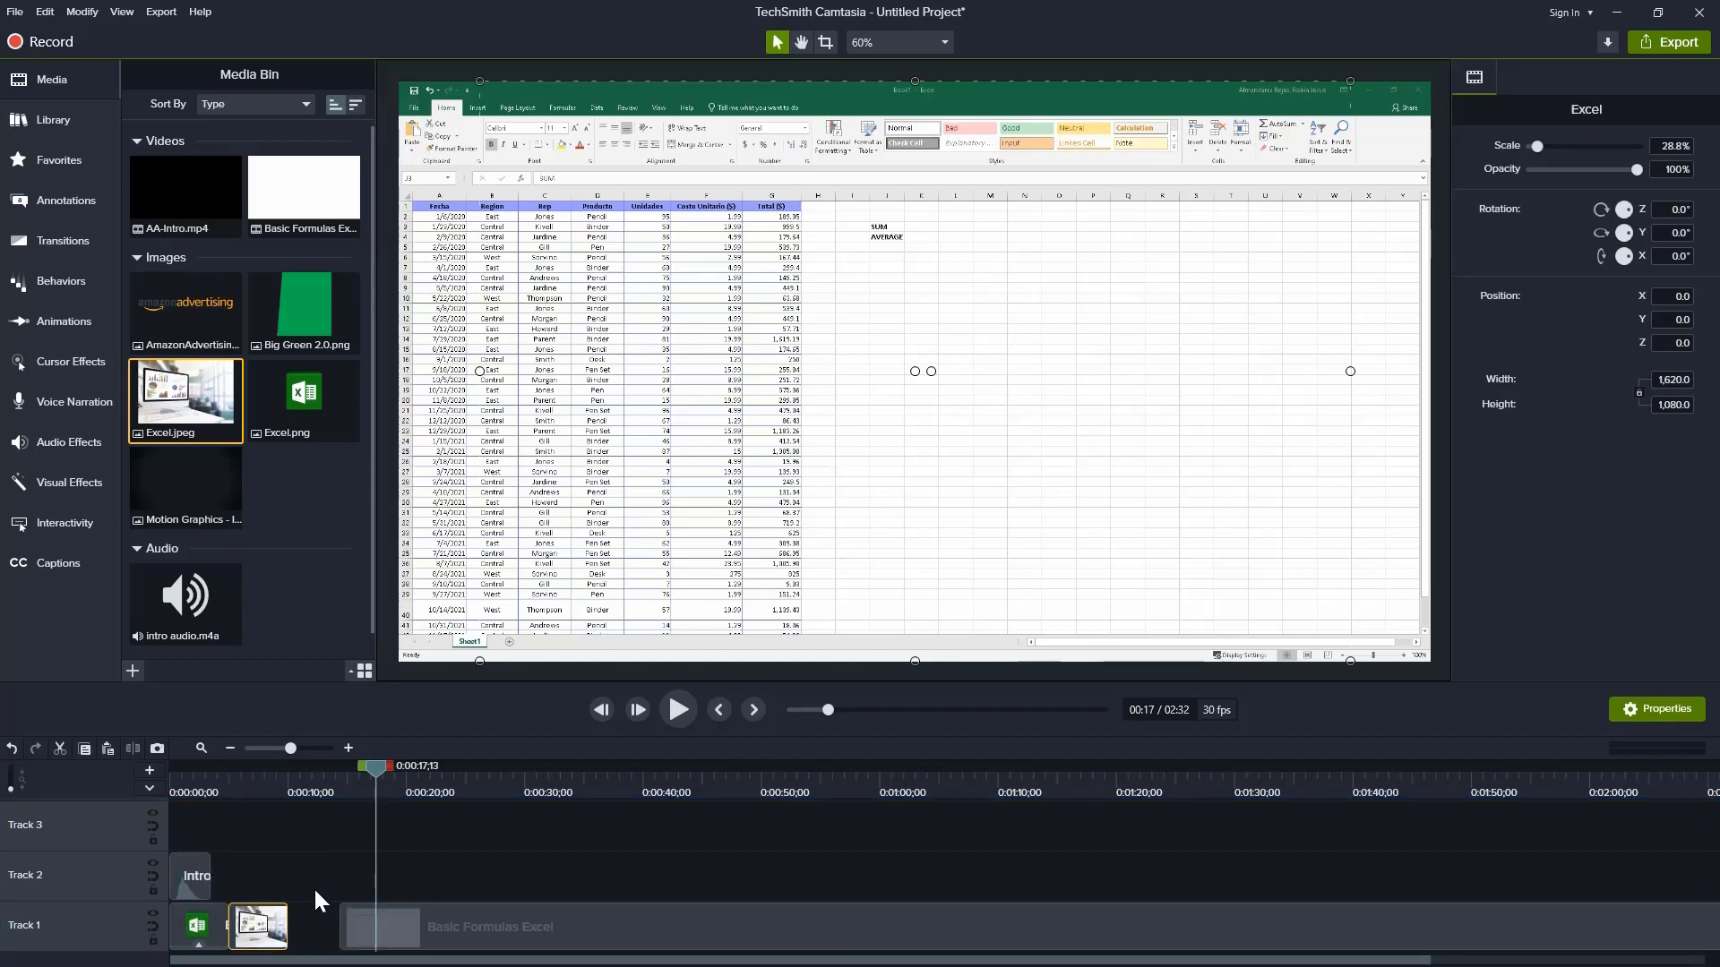
drag(378, 765, 248, 797)
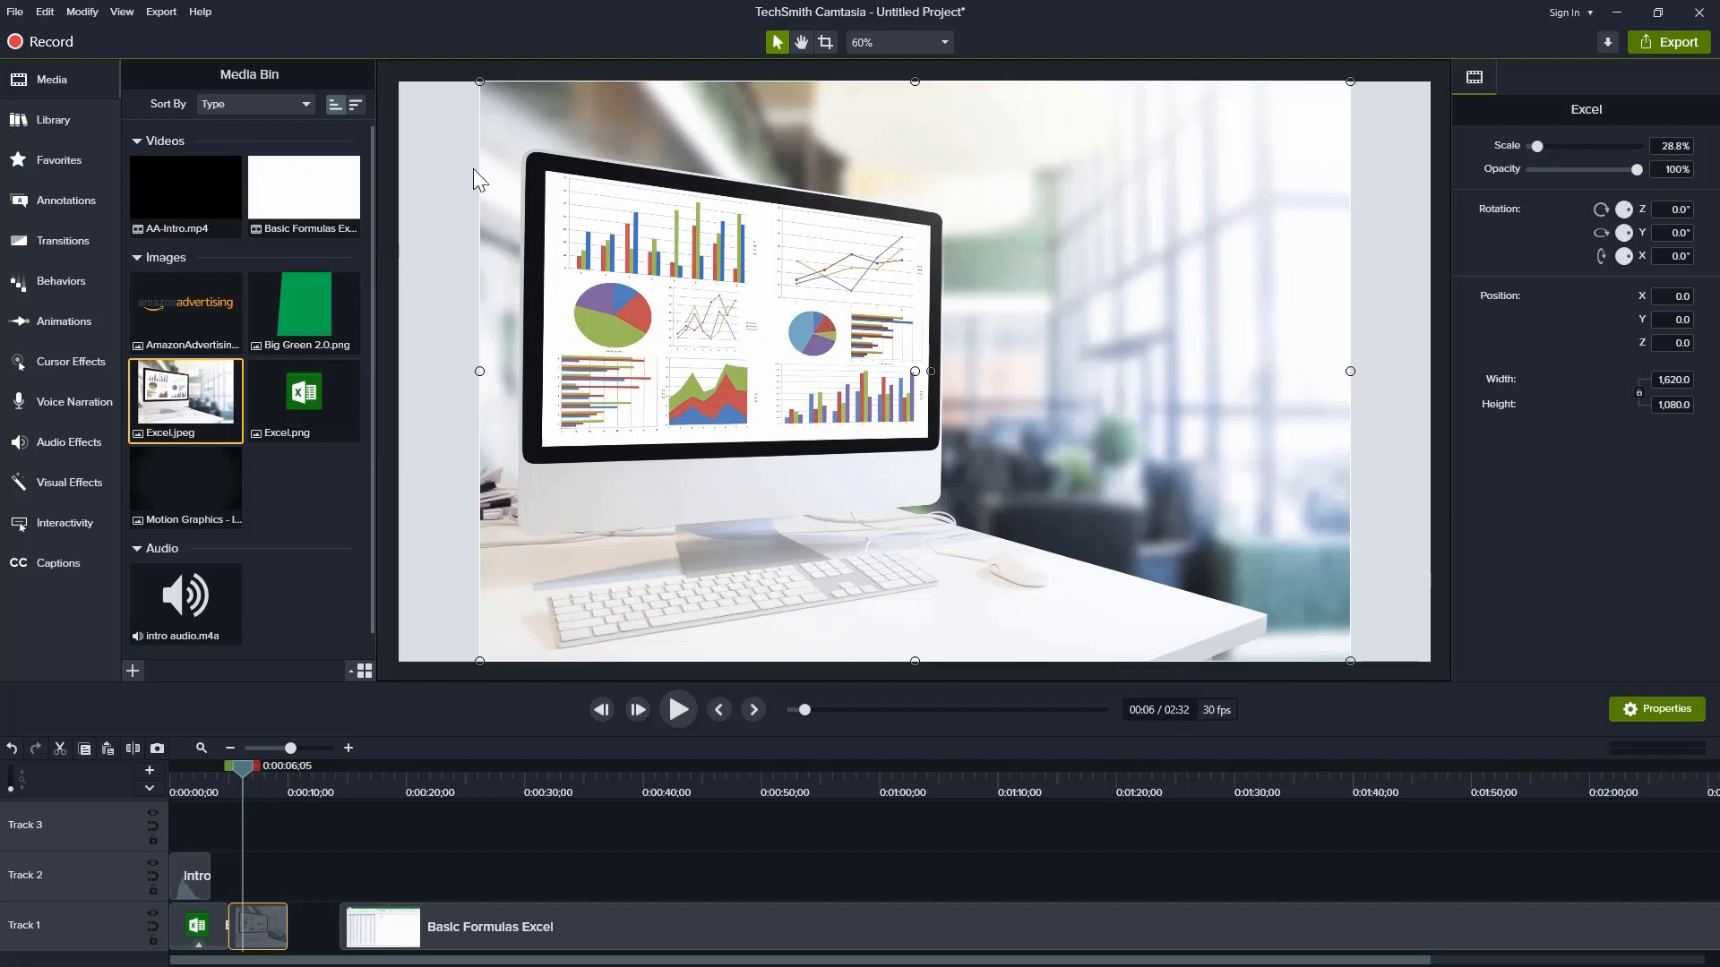
Step: Enlarge the Excel.jpeg image to 34.2% so it spans the canvas width, and position it at X 0, Y 26.7
drag(661, 161, 589, 159)
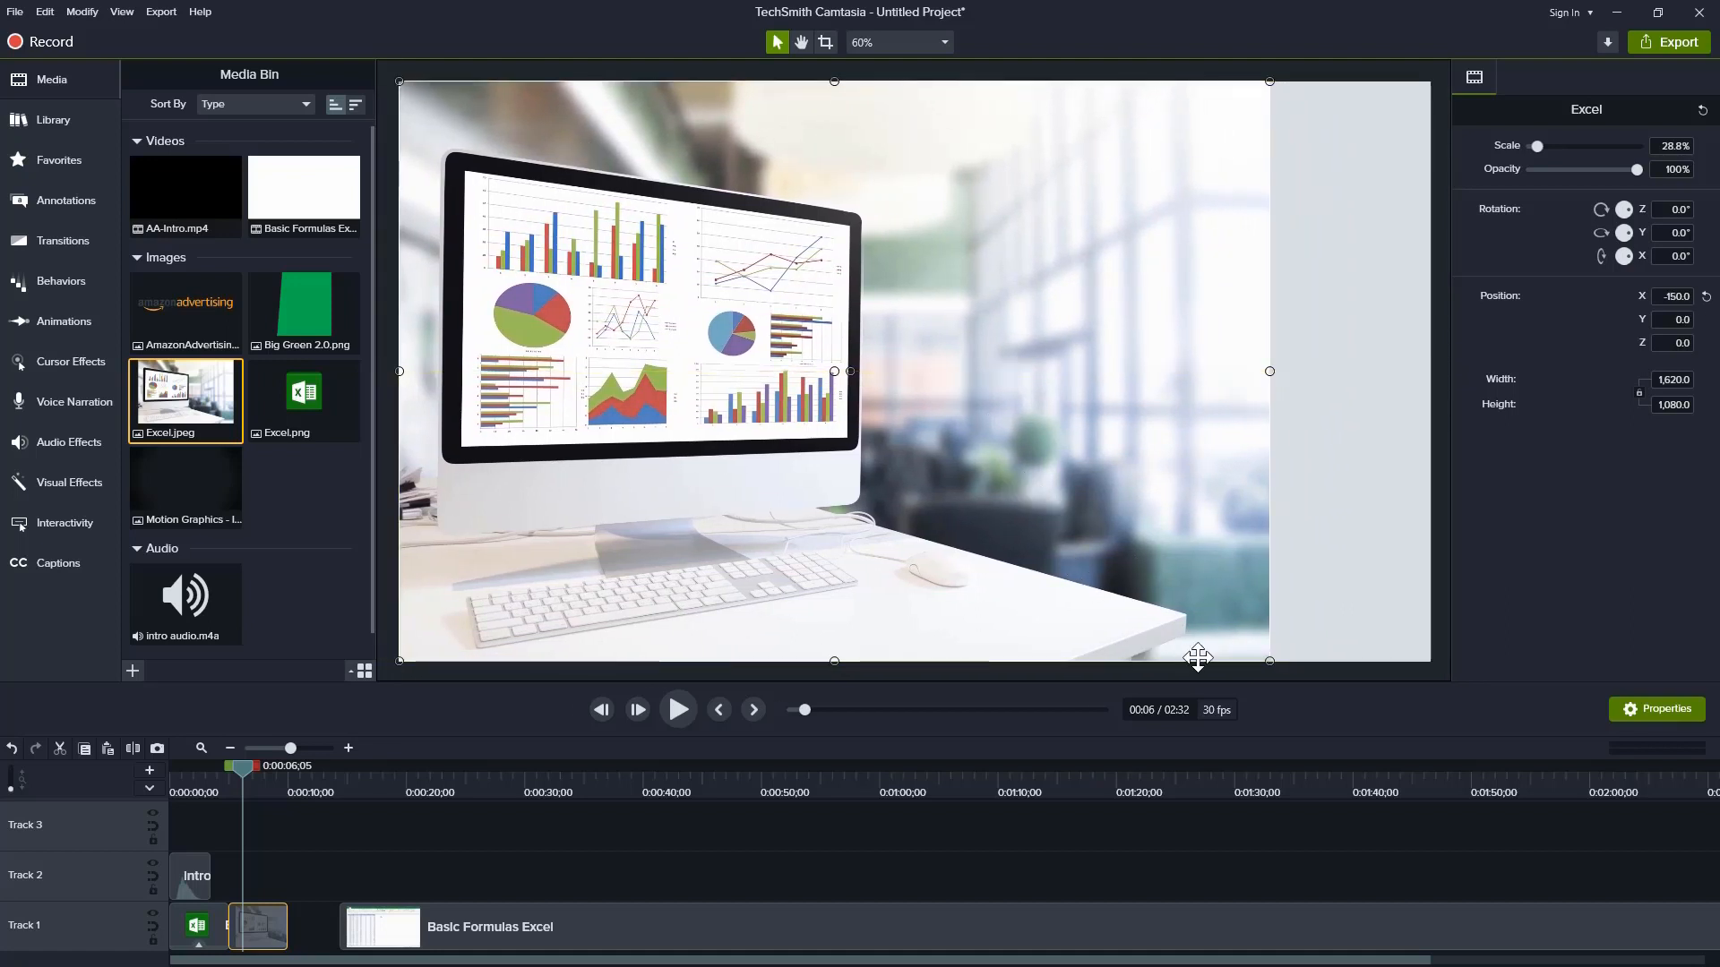
drag(1283, 663, 1435, 743)
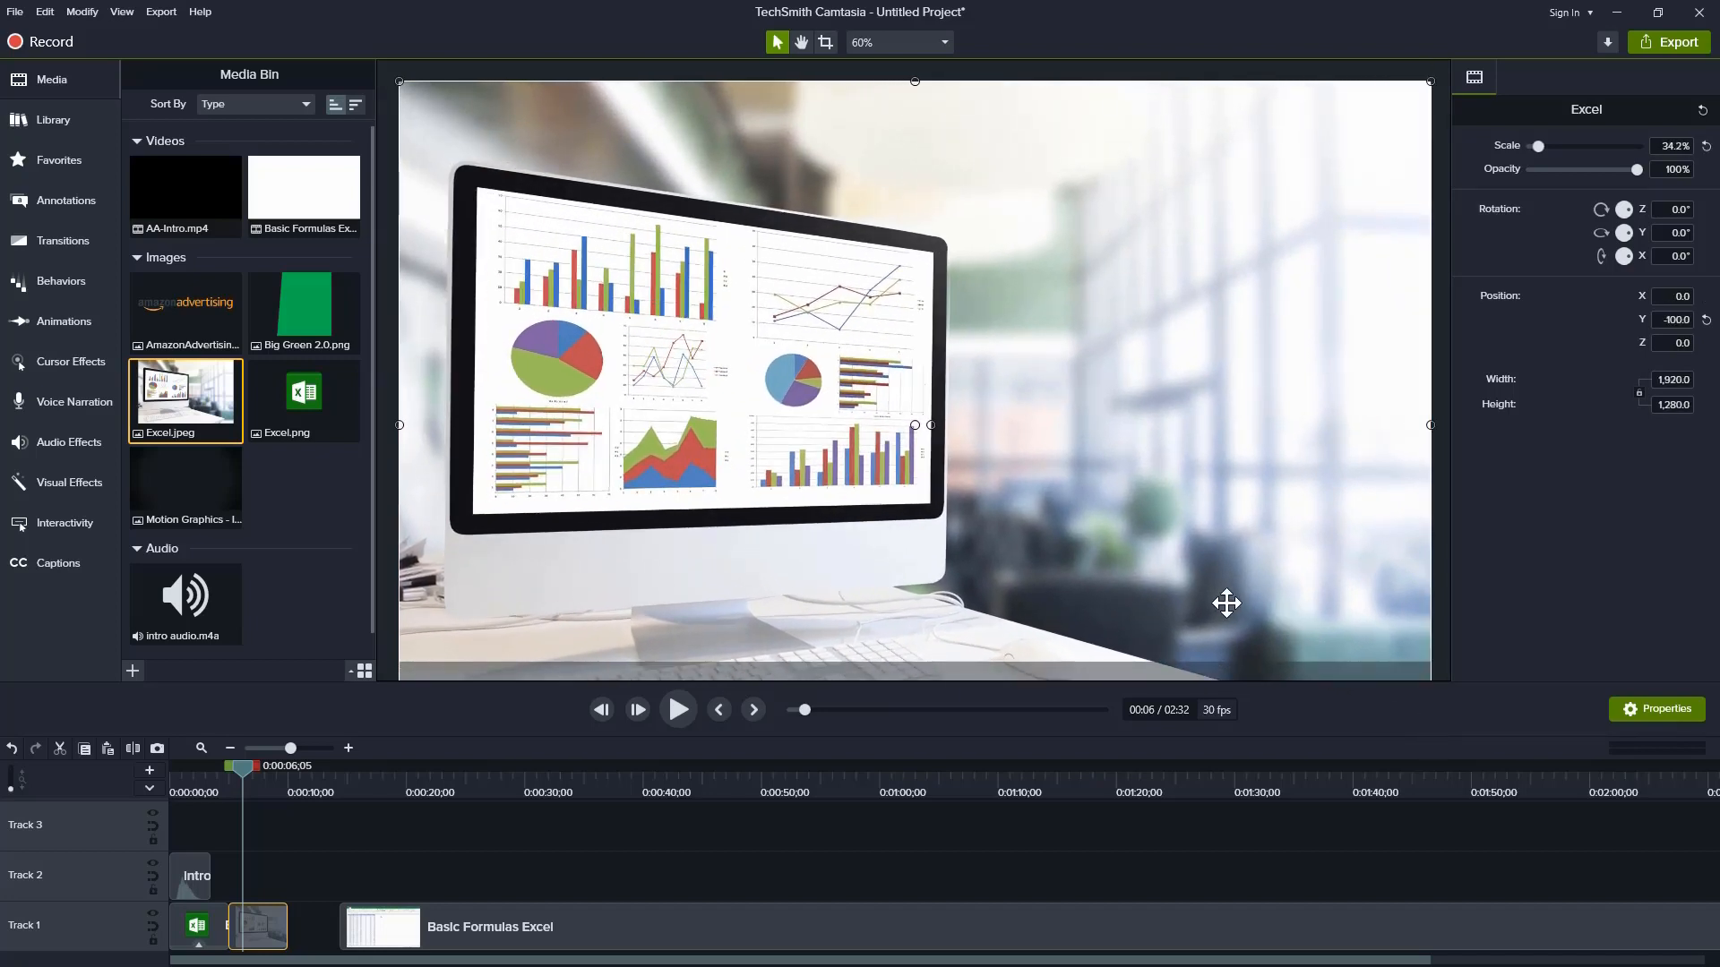
drag(1225, 602, 1224, 535)
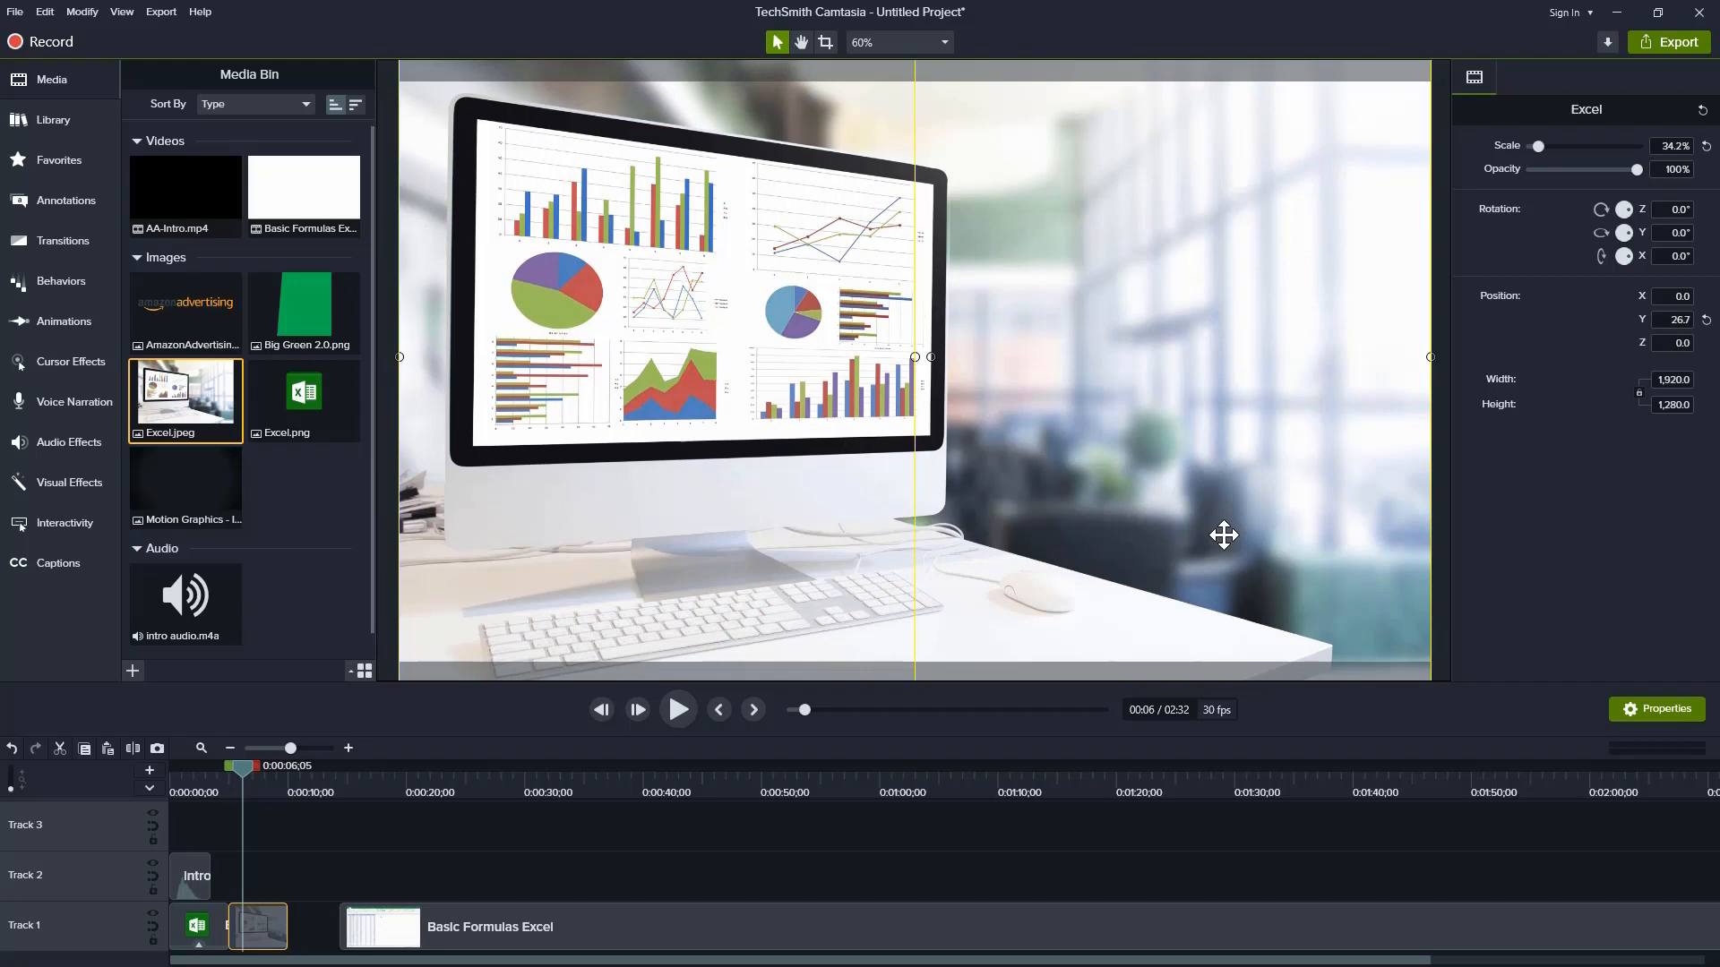
drag(1224, 535, 1224, 535)
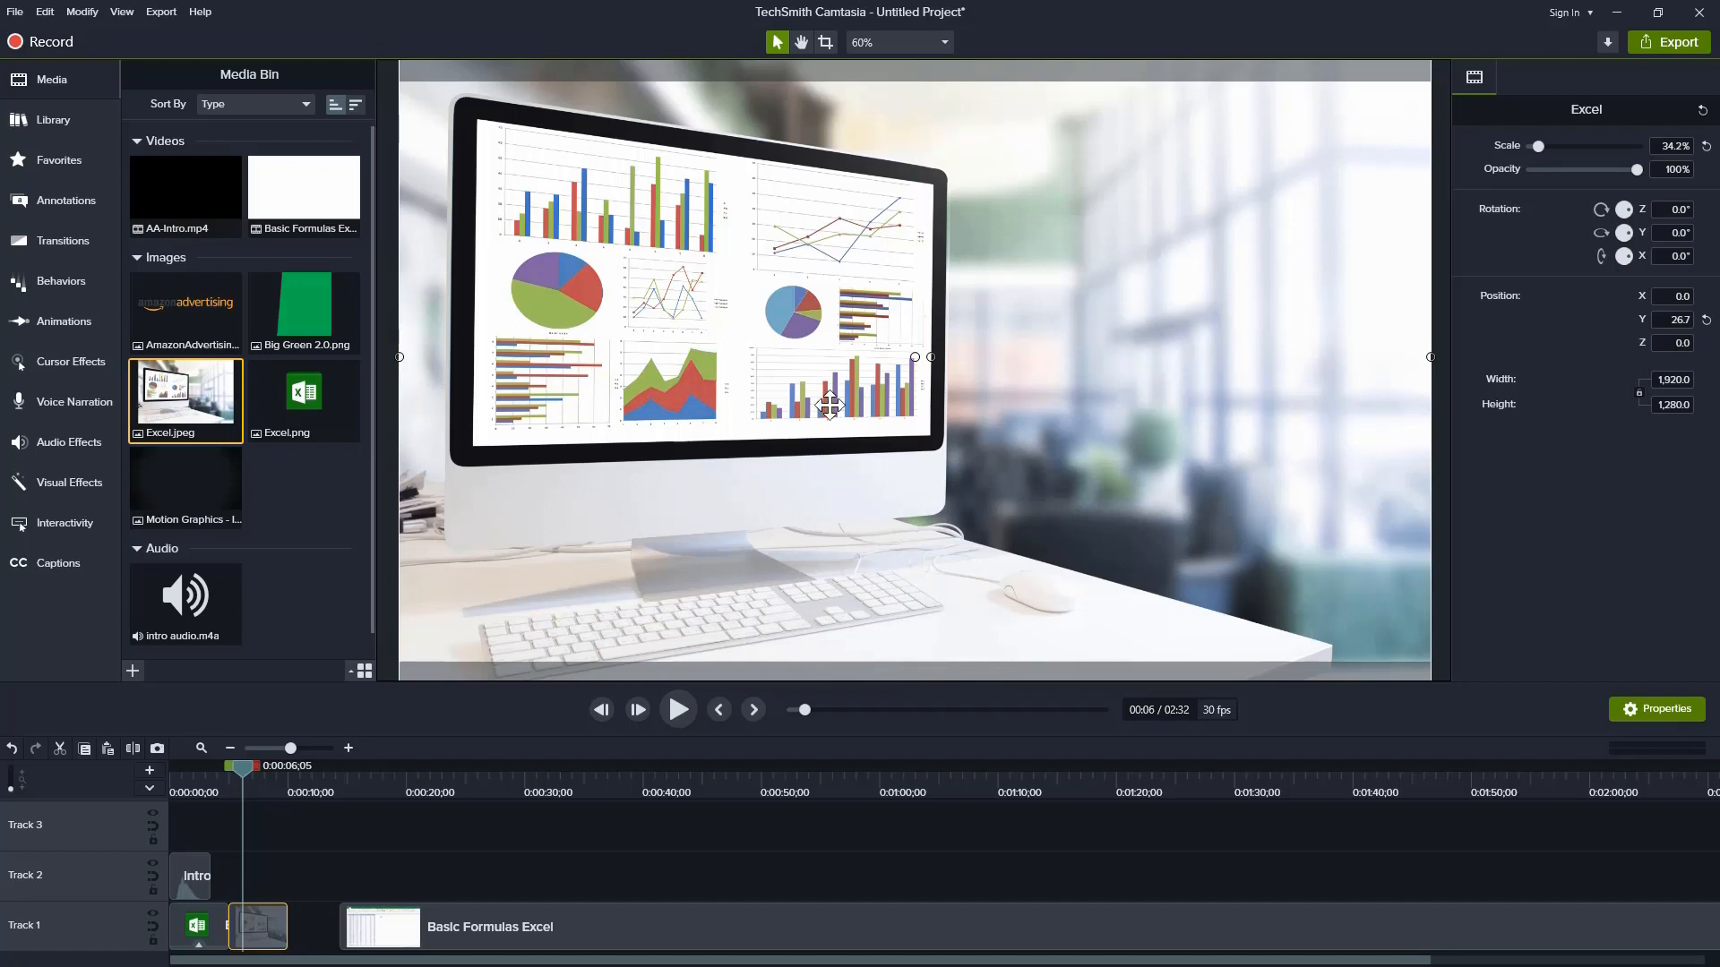
Step: Add Big Green 2.0.png to Track 2 at 0:00:06;05 and extend the Excel.jpeg clip on Track 1 slightly beyond its end
click(320, 329)
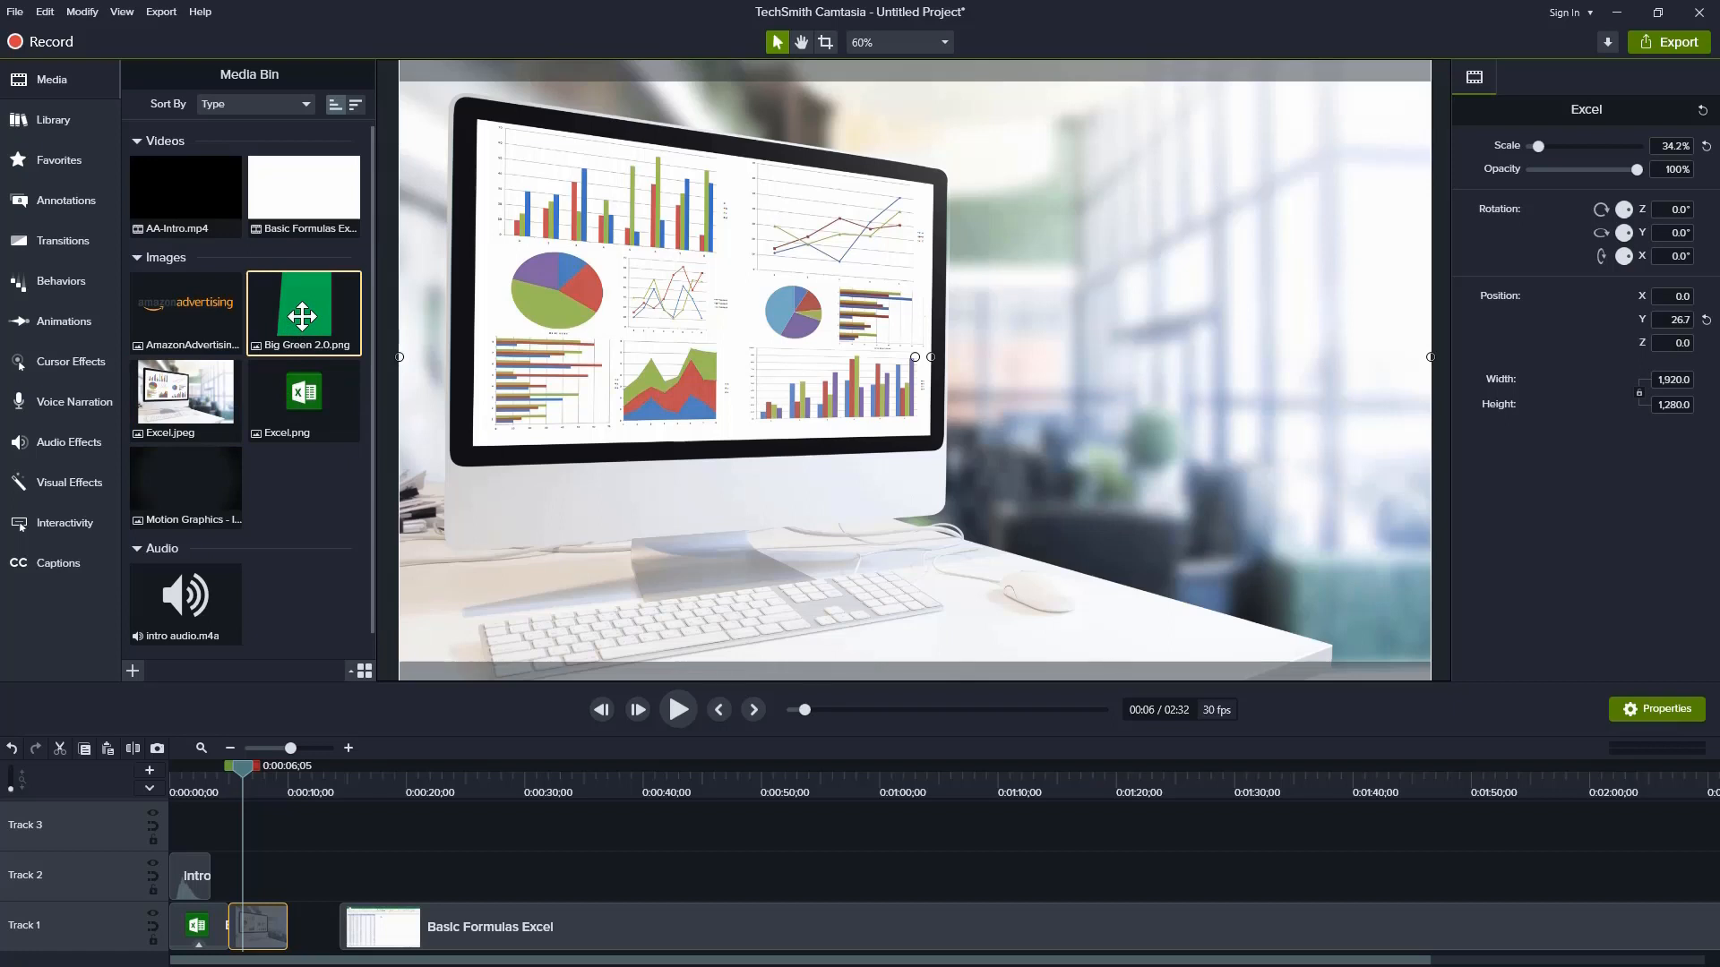
drag(302, 316, 244, 882)
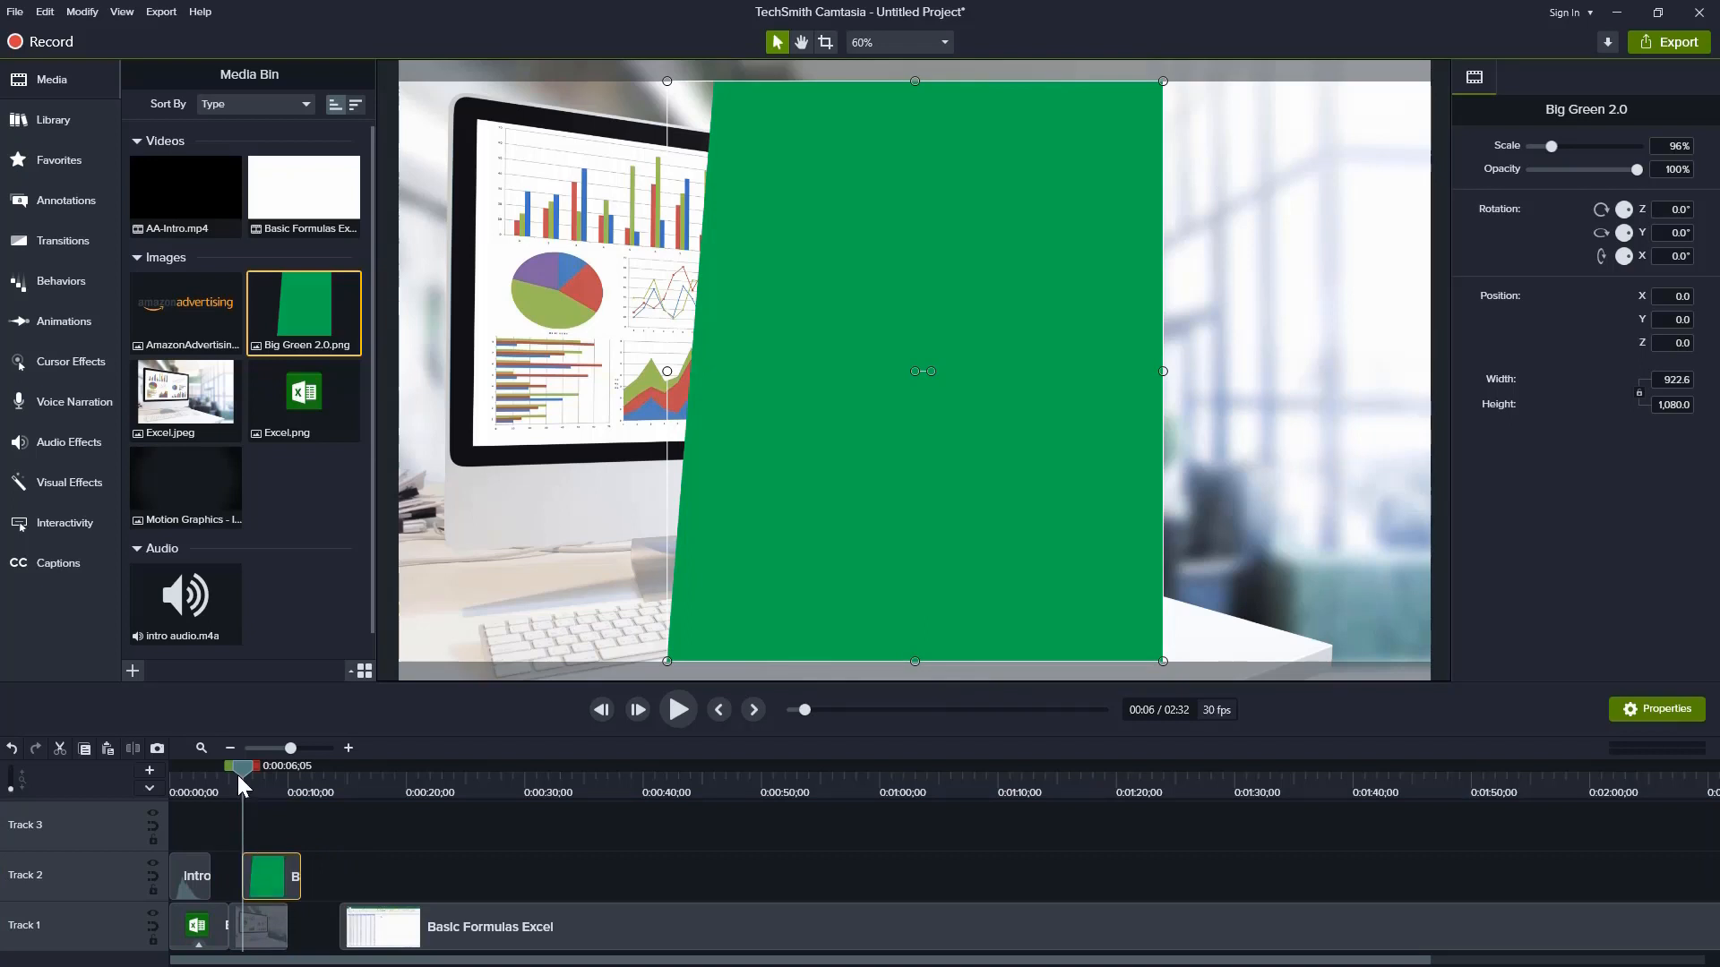
drag(238, 776, 254, 776)
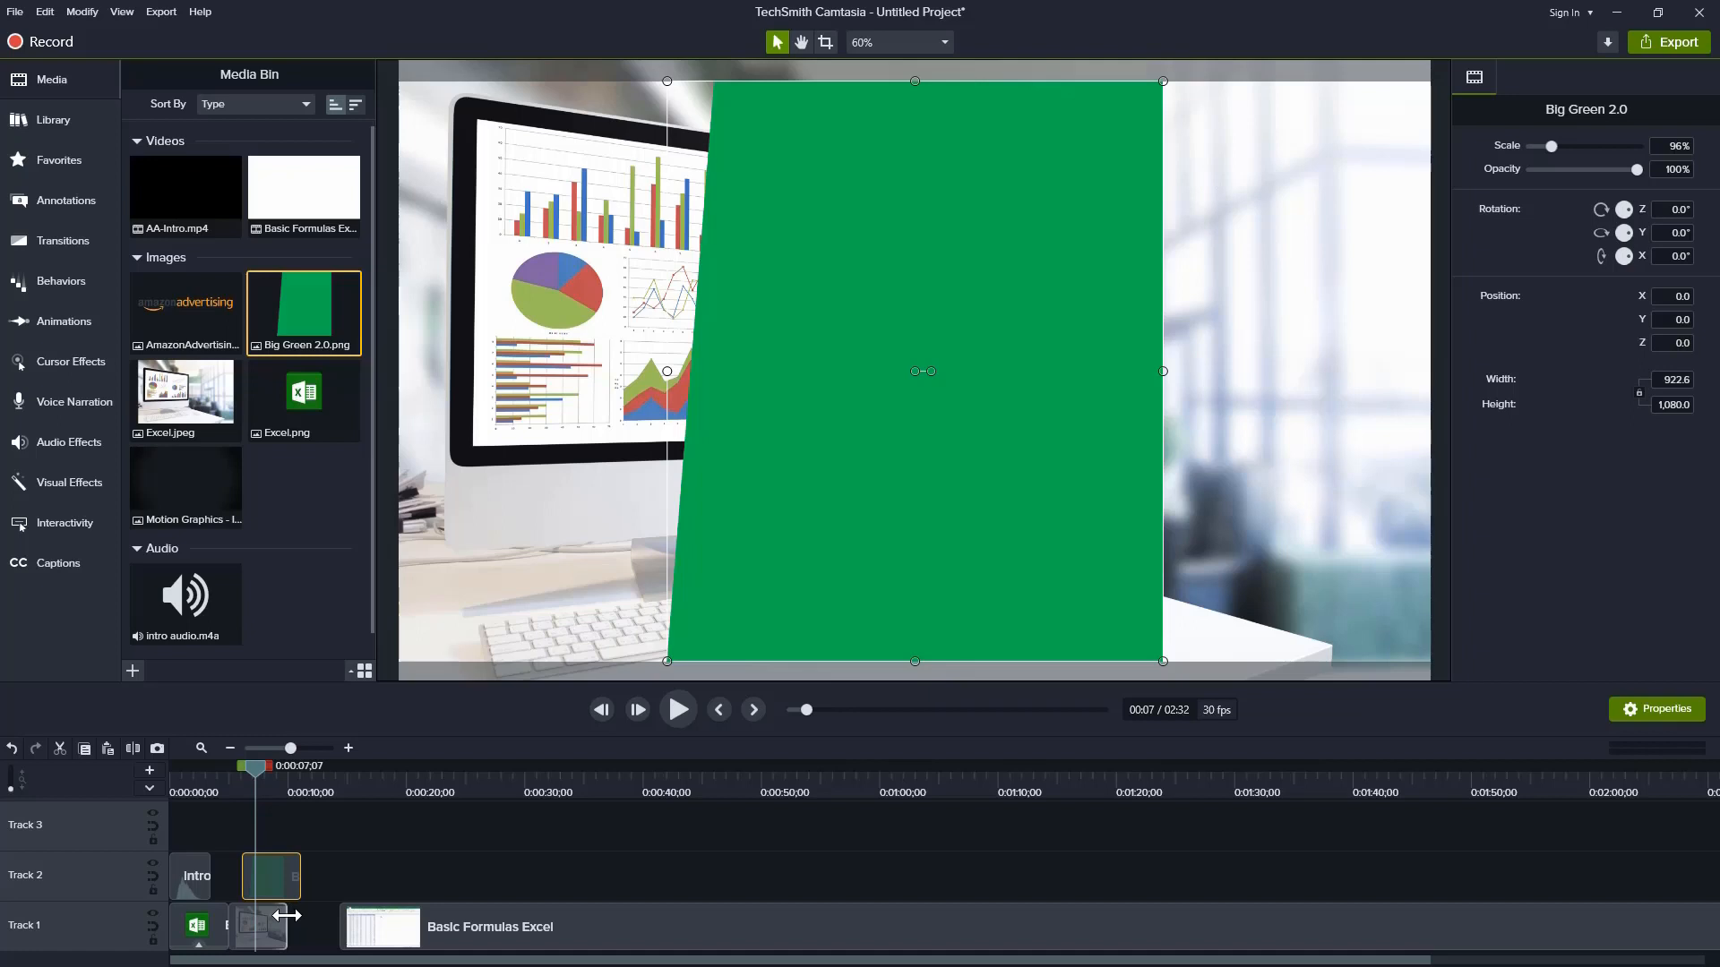
drag(286, 915, 315, 920)
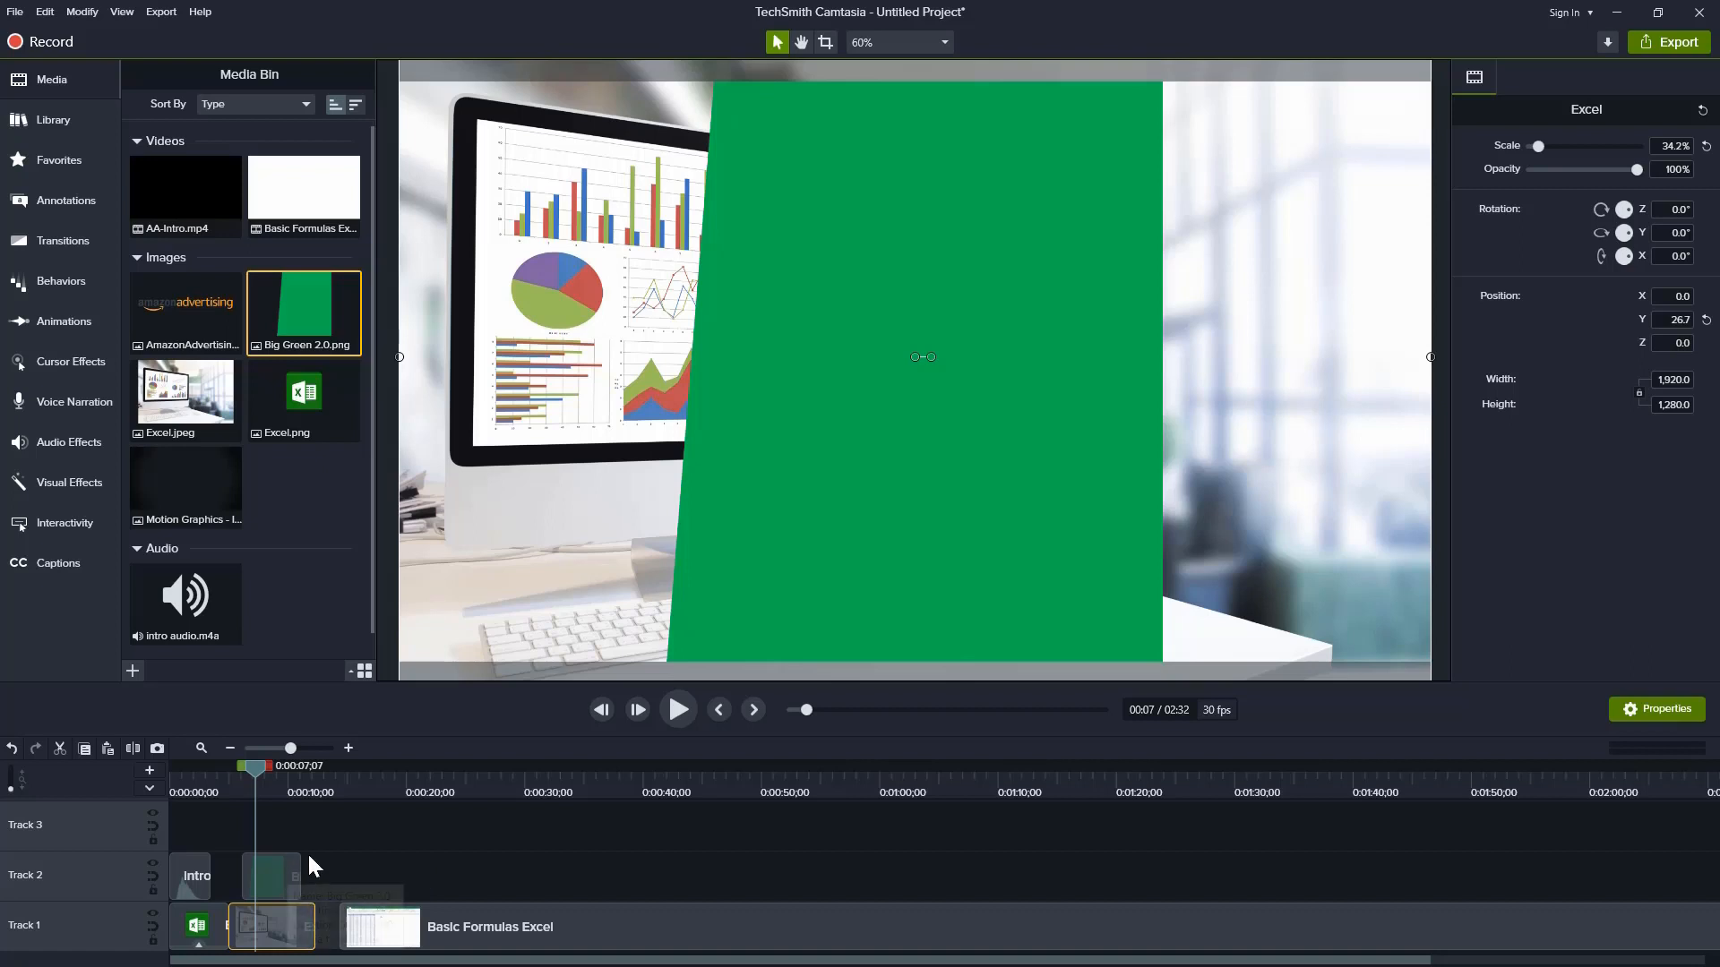
Step: Move the green shape to the canvas's right side at X 562.9, Y 0, sized at 96% to fill the canvas height
click(285, 872)
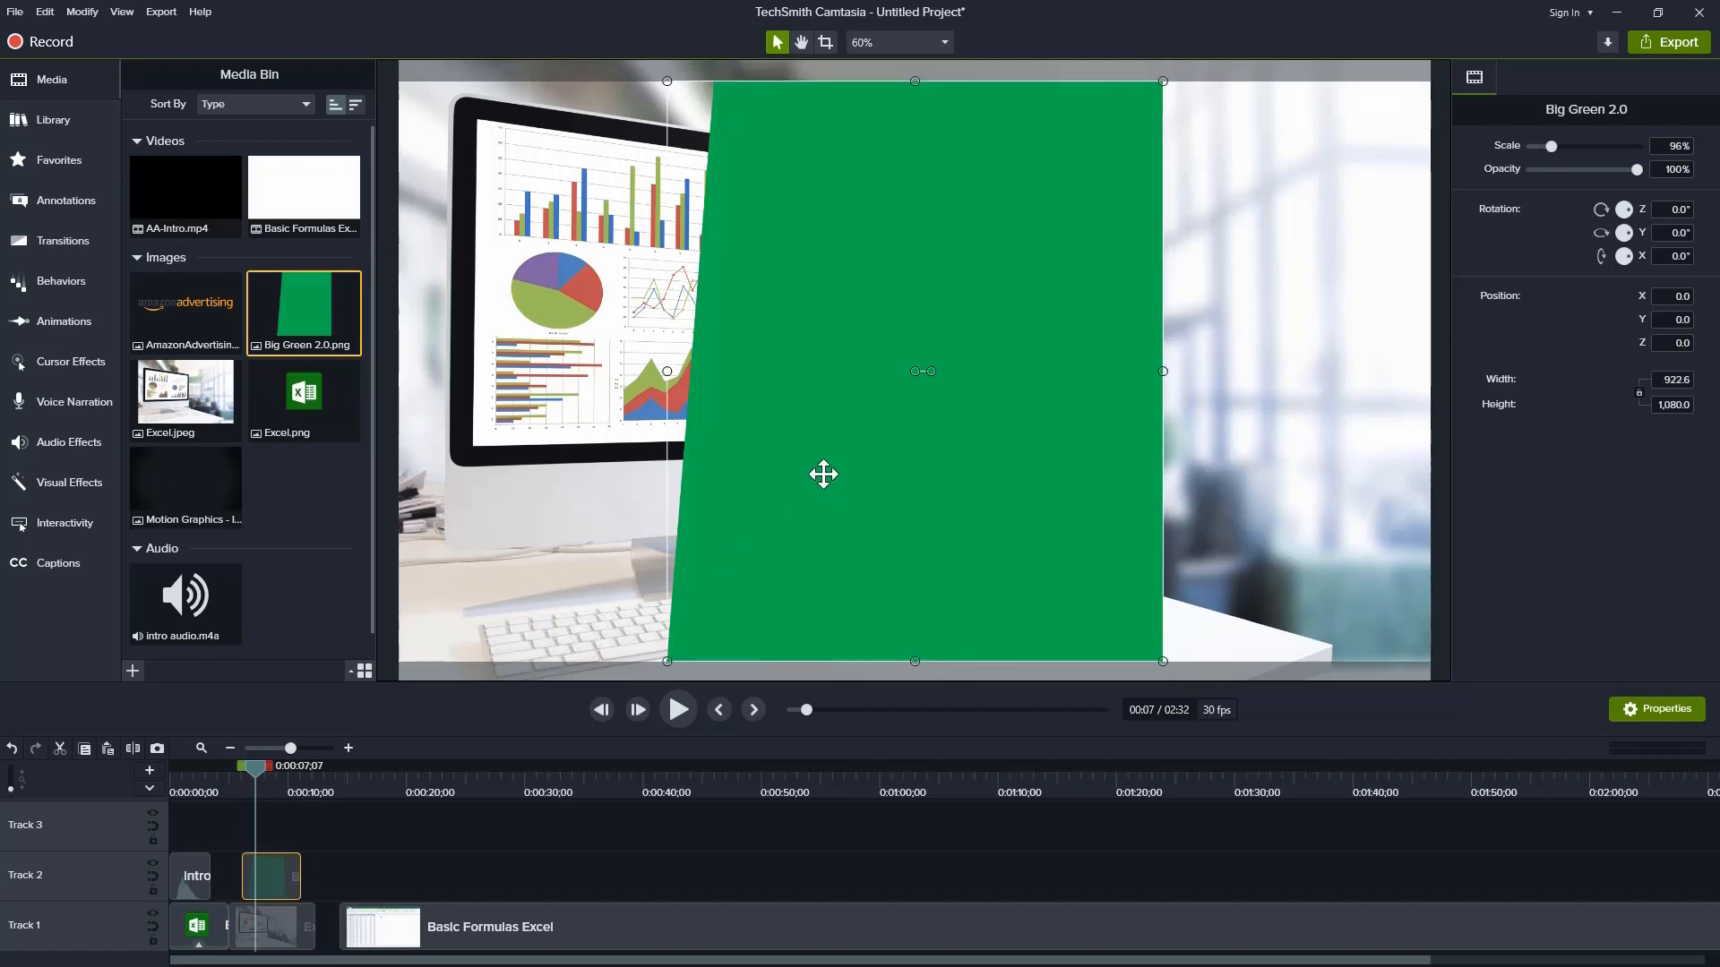
drag(823, 473, 1090, 480)
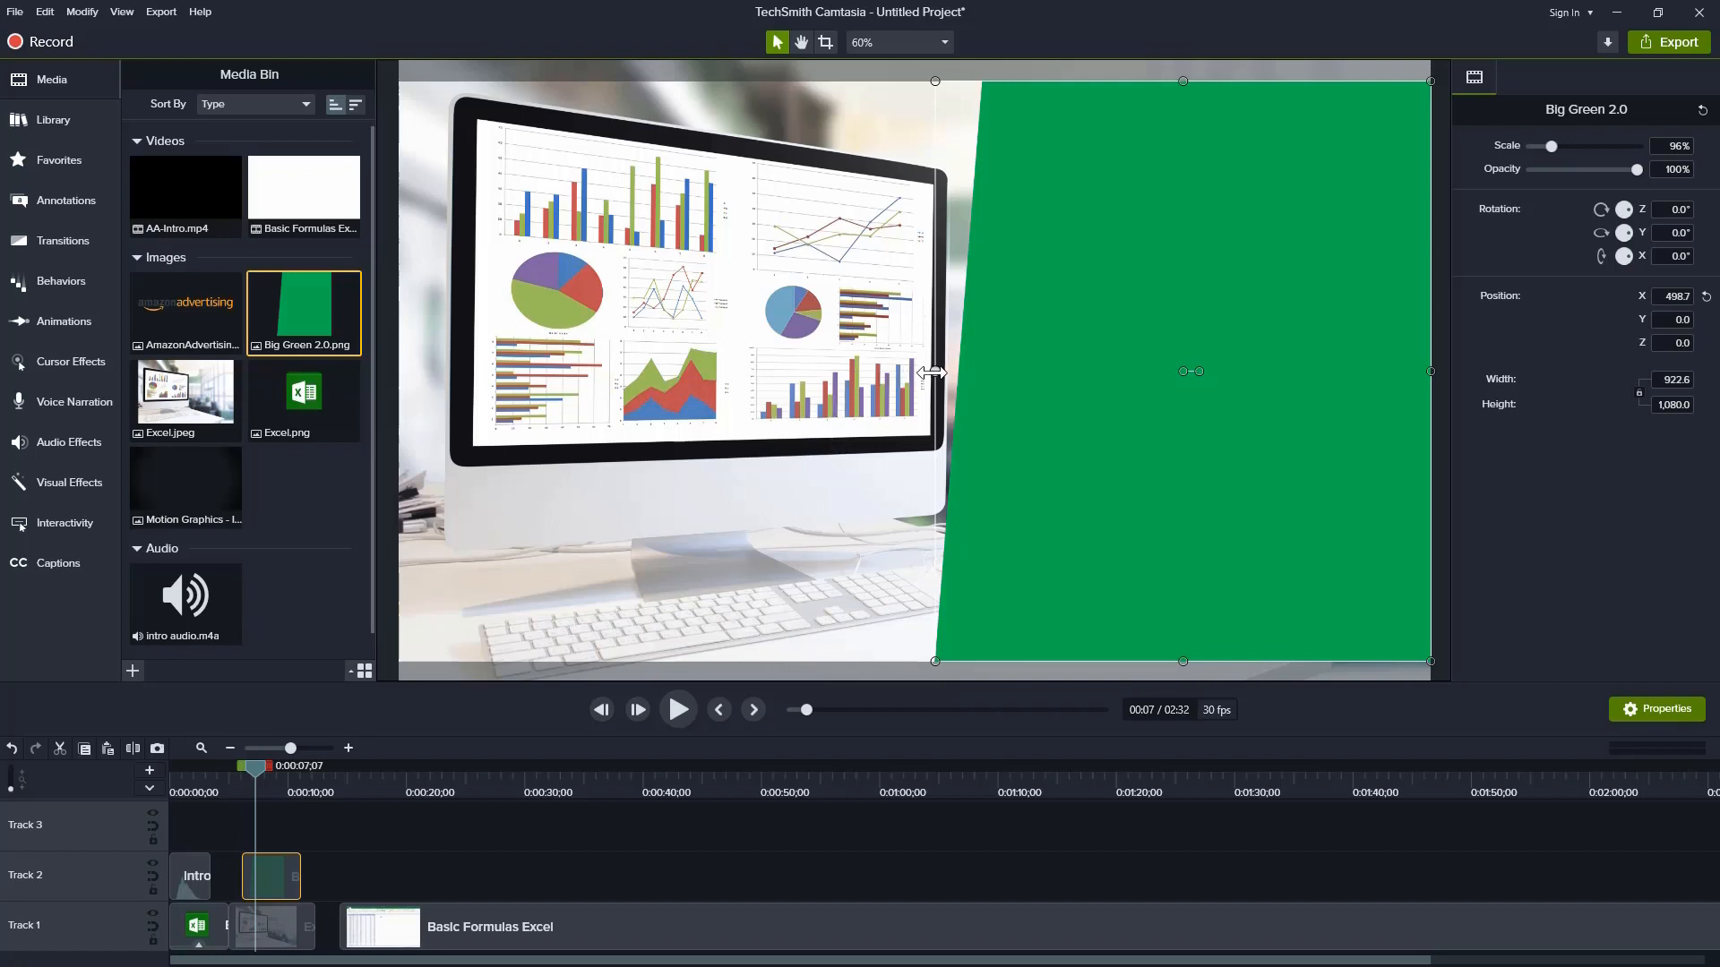
drag(931, 371, 1004, 372)
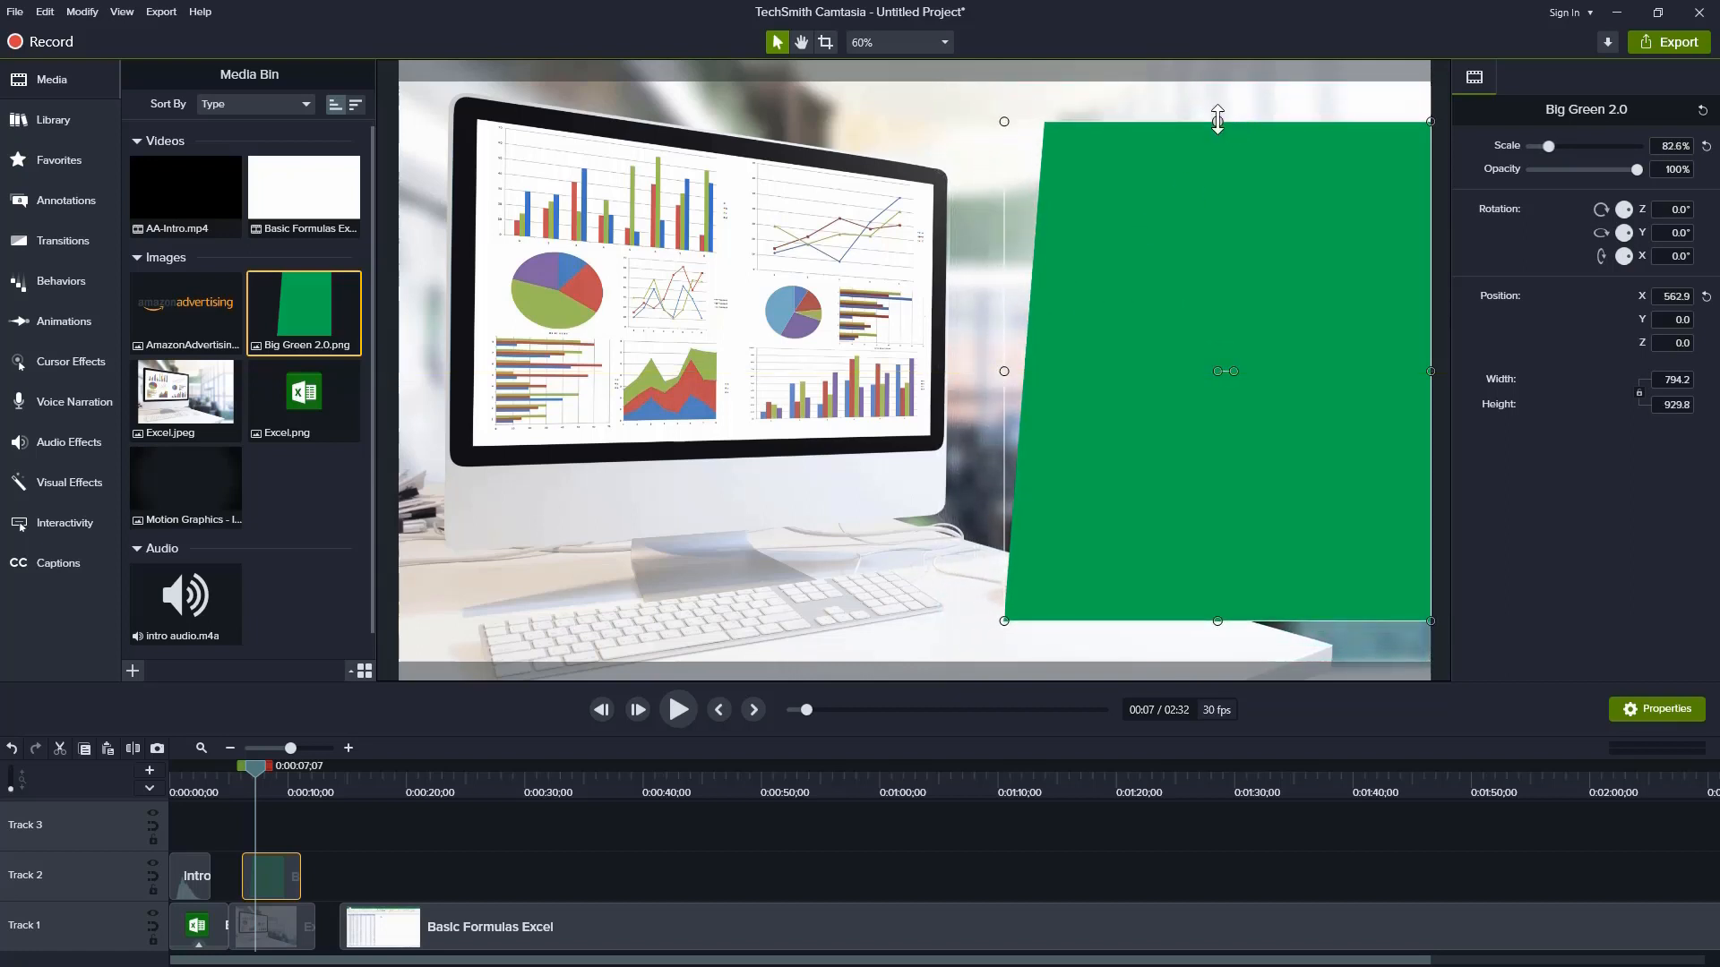
drag(1218, 116, 1214, 83)
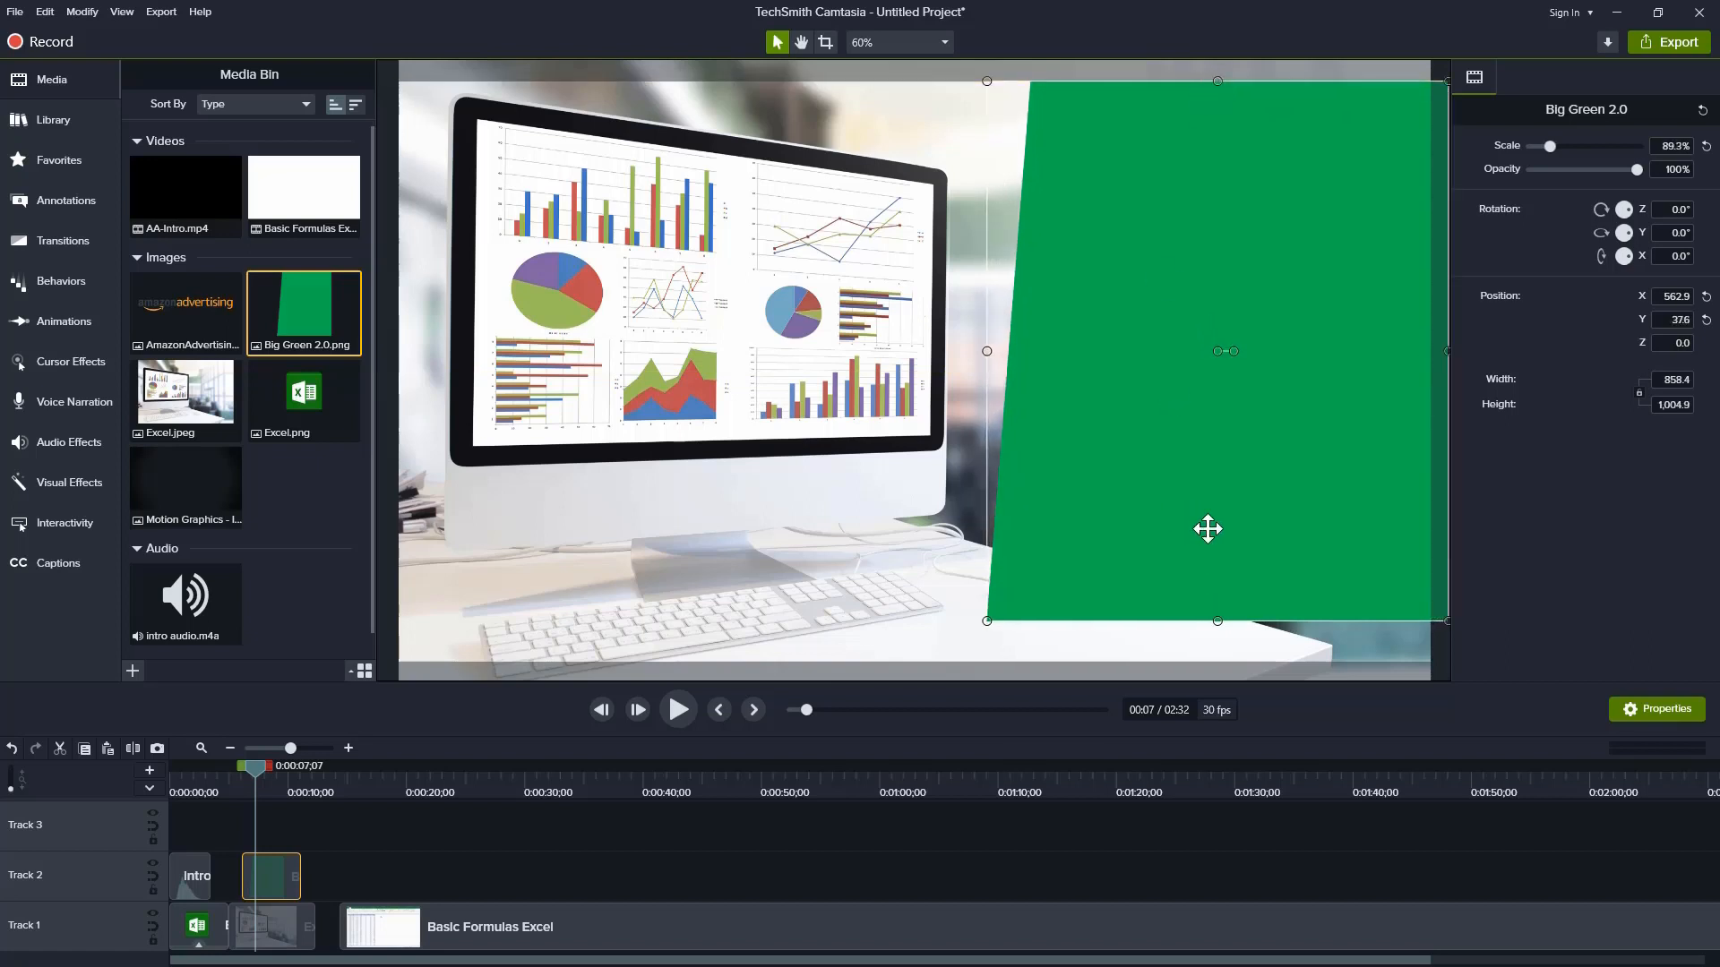
drag(1223, 620, 1226, 663)
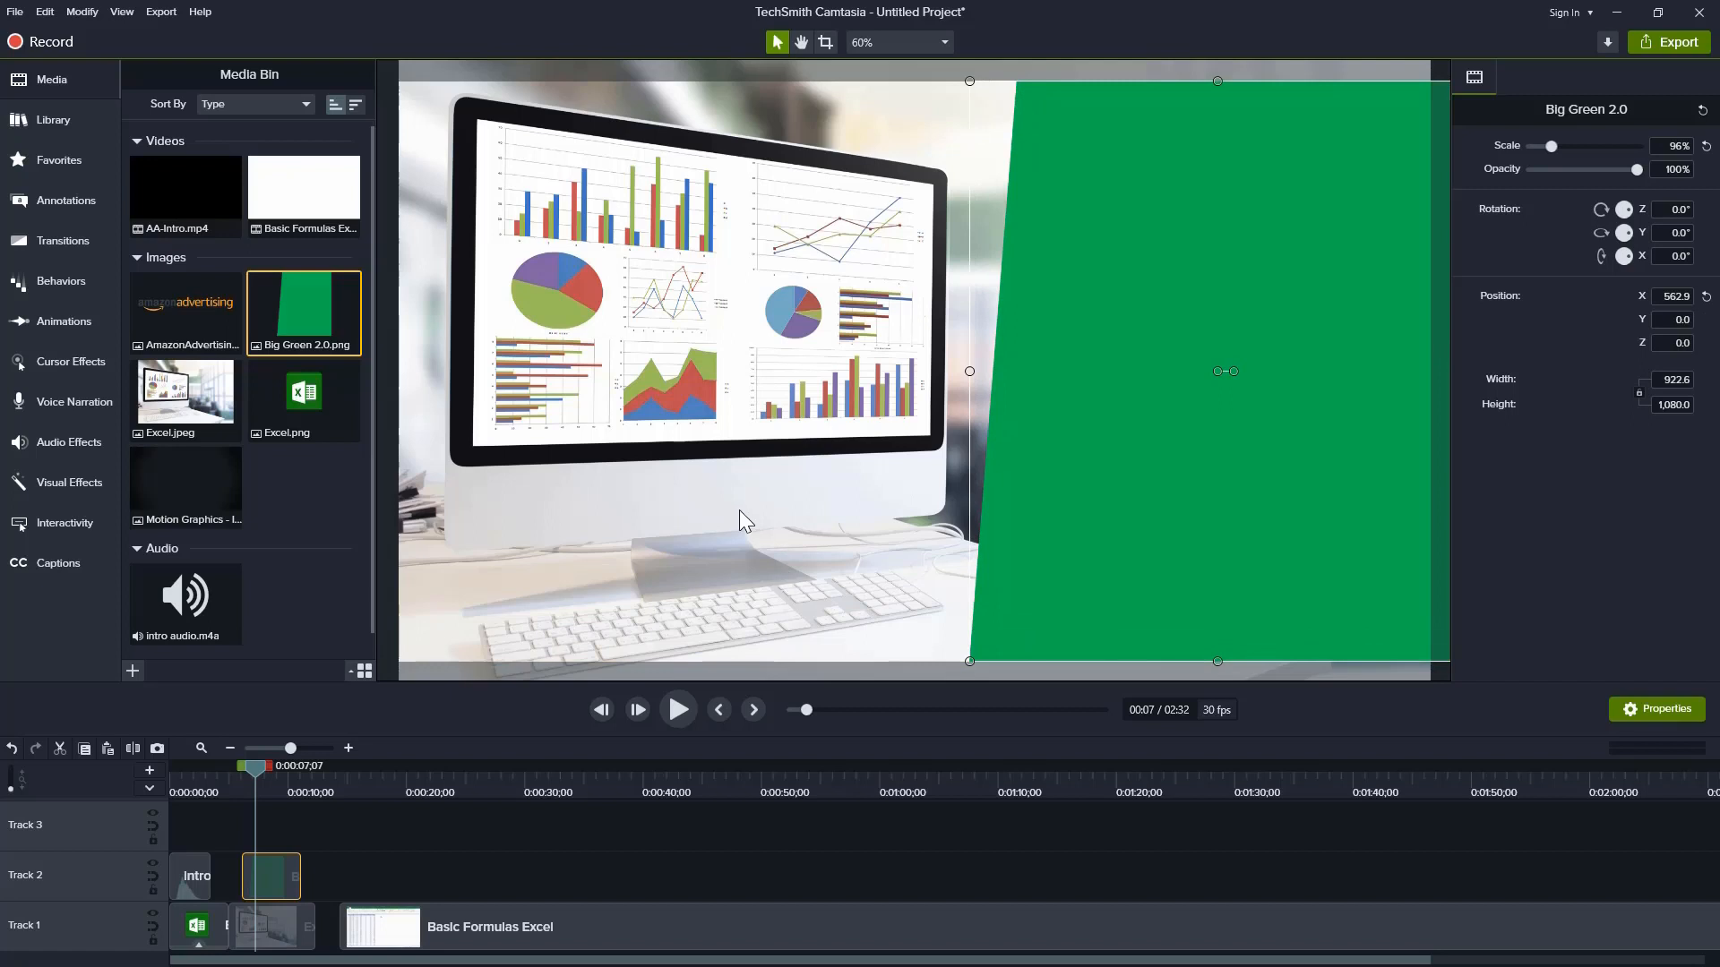
Step: Set the opacity of the Big Green 2.0 shape to 71% over the Excel.jpeg image
click(777, 514)
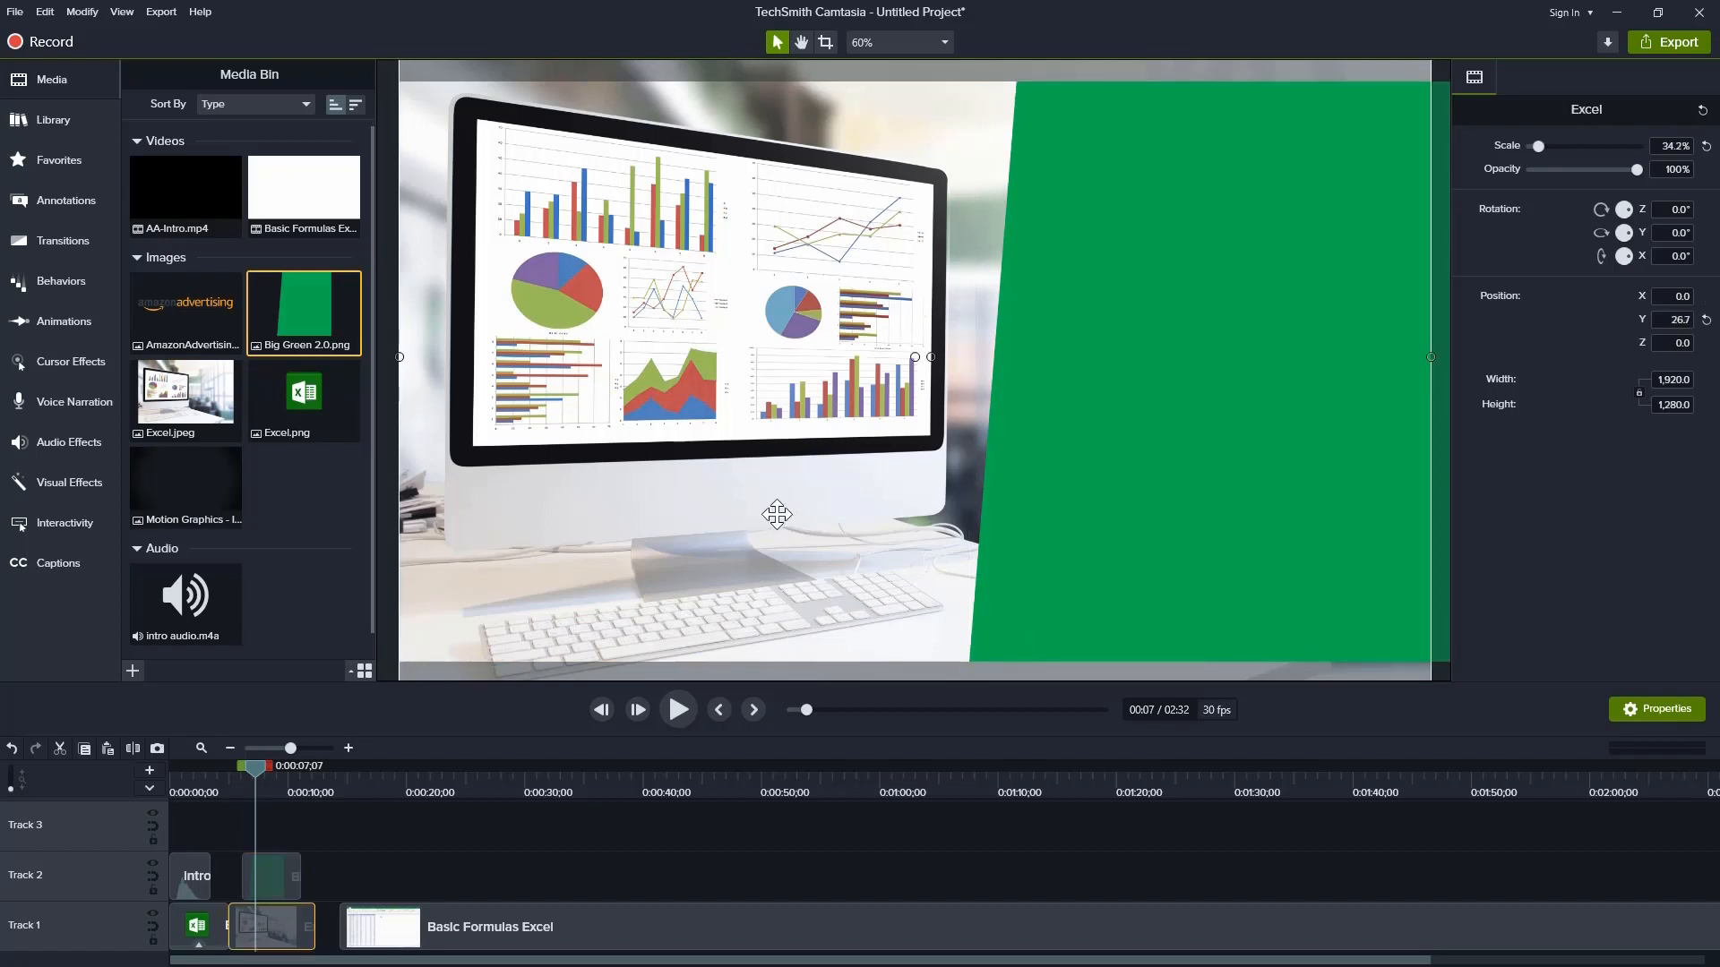
click(1159, 375)
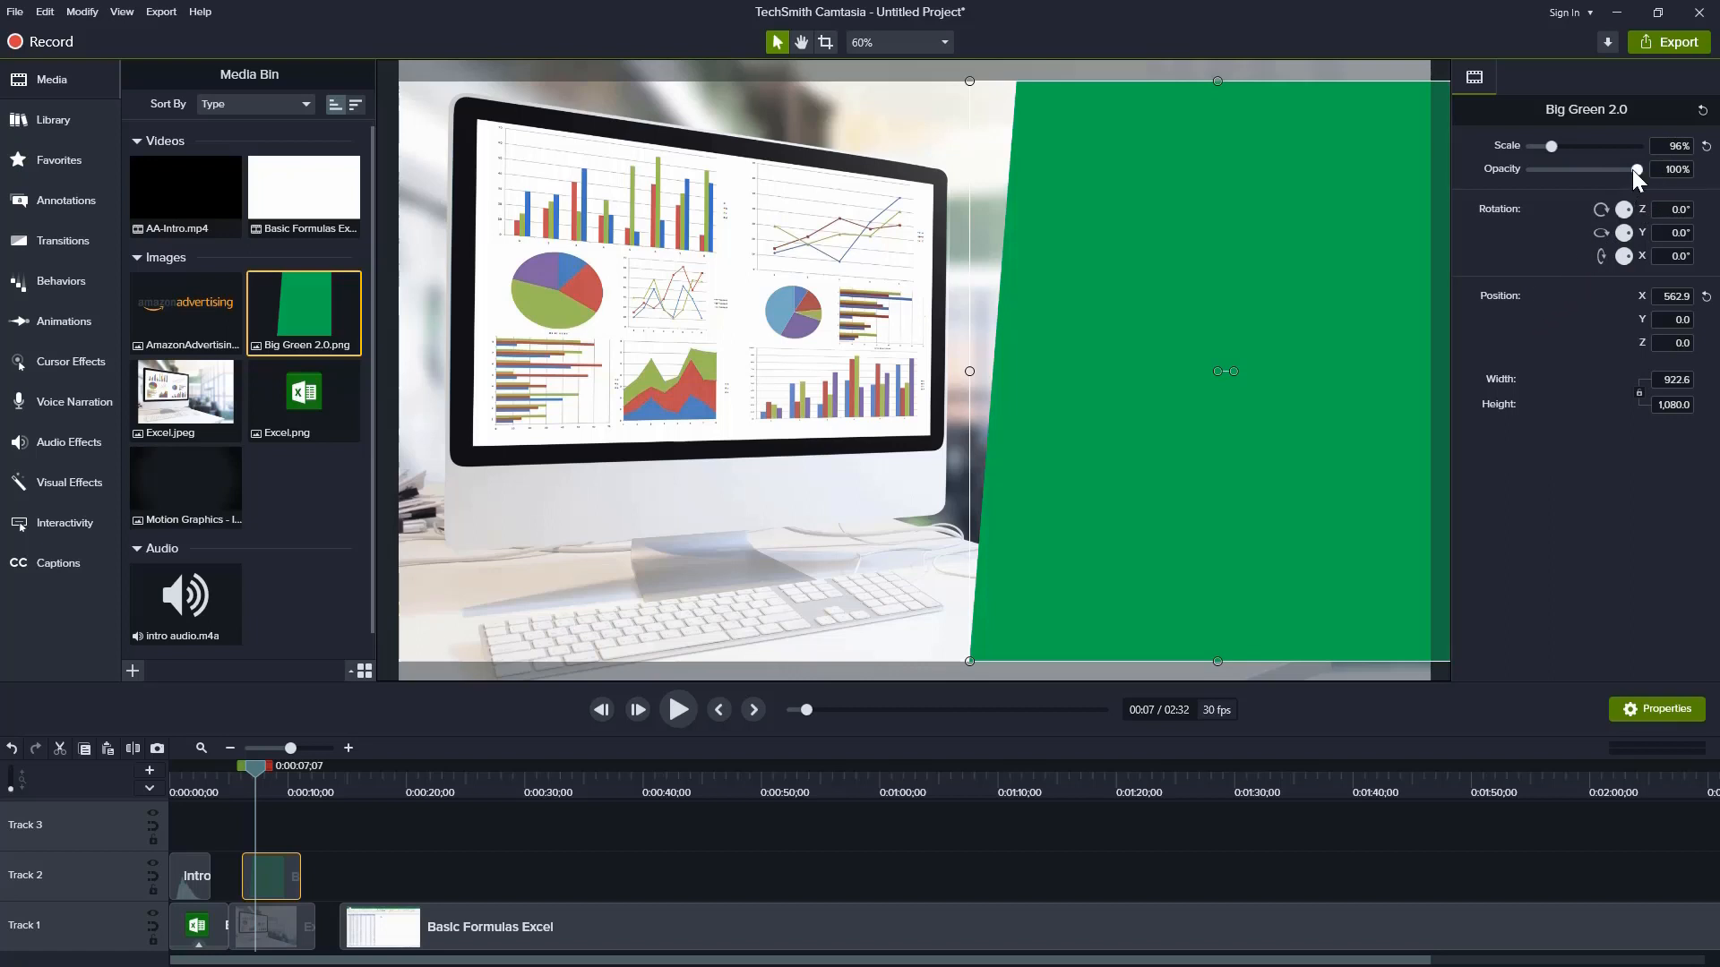
drag(1636, 170, 1606, 170)
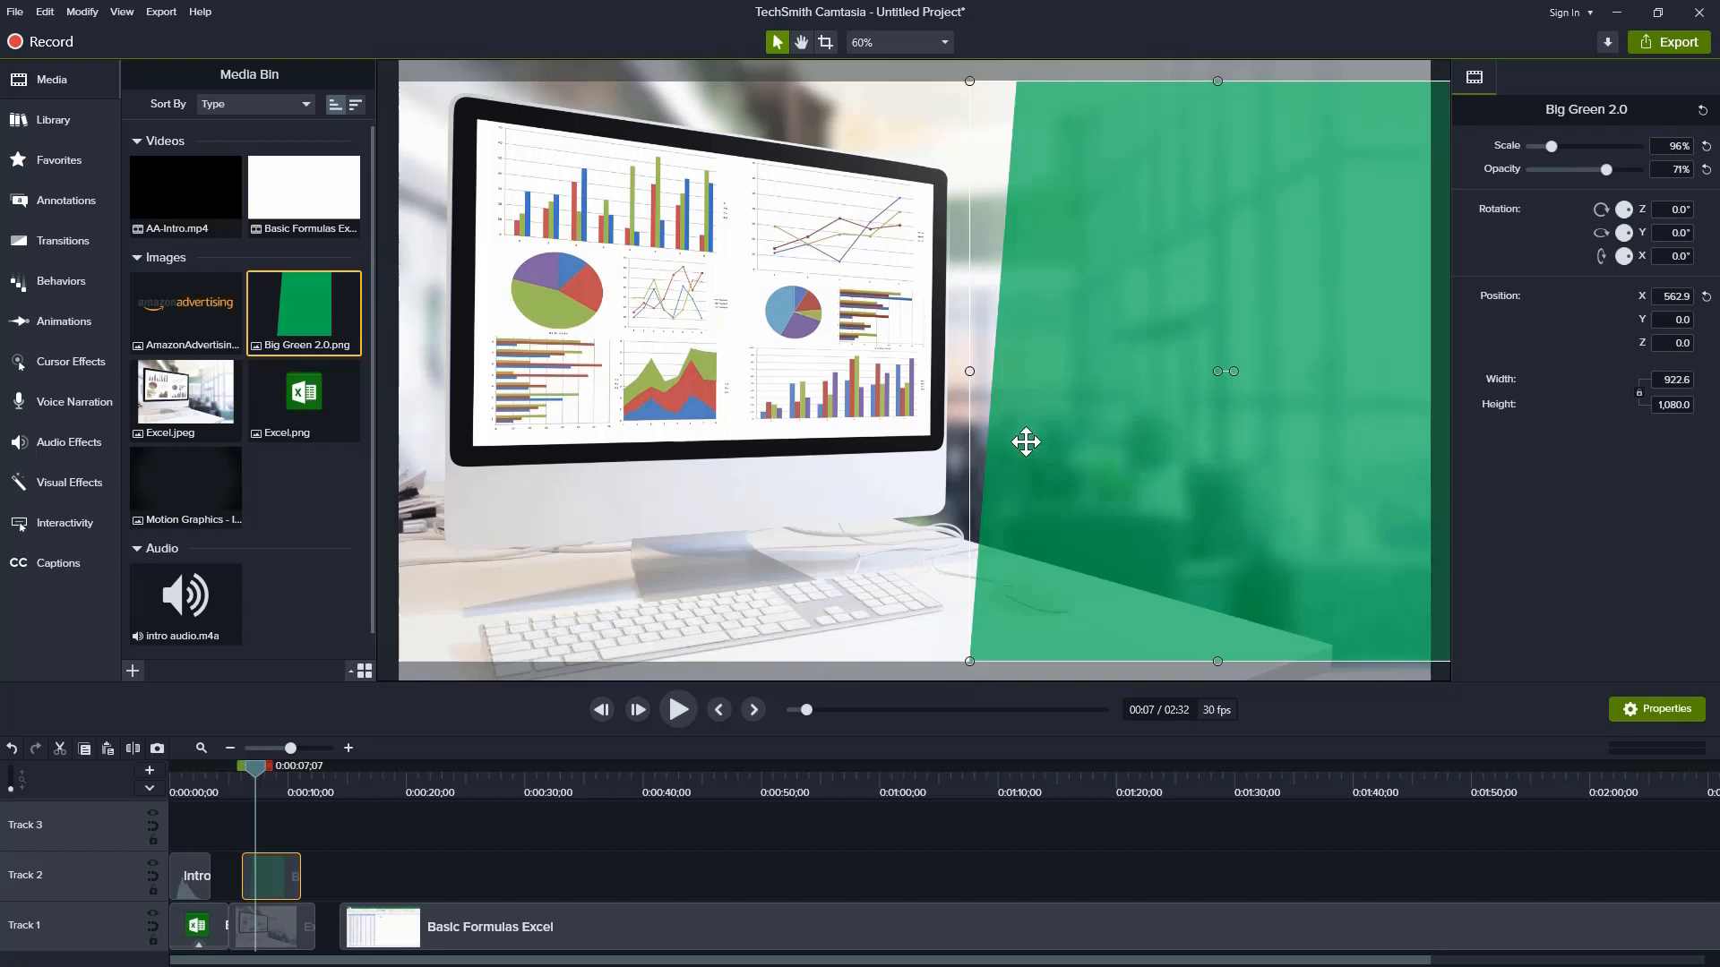
Step: Apply the Sliding behavior to the Big Green 2.0 clip on Track 2 and preview its entrance
click(59, 285)
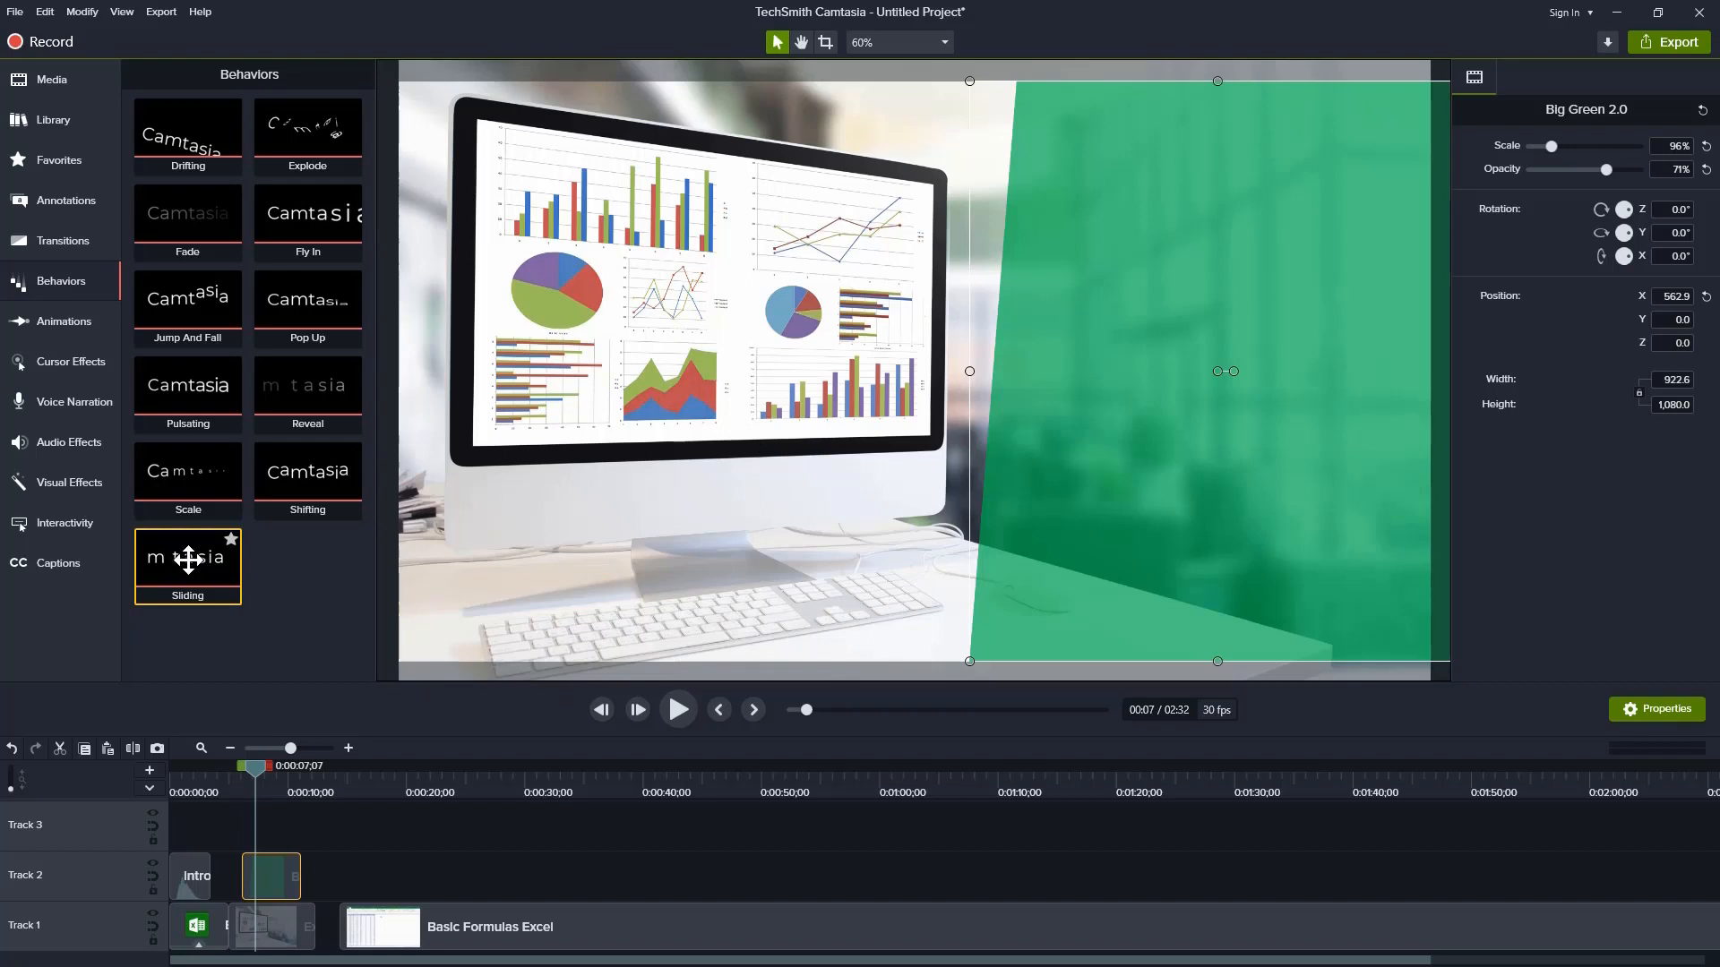
drag(188, 560, 293, 874)
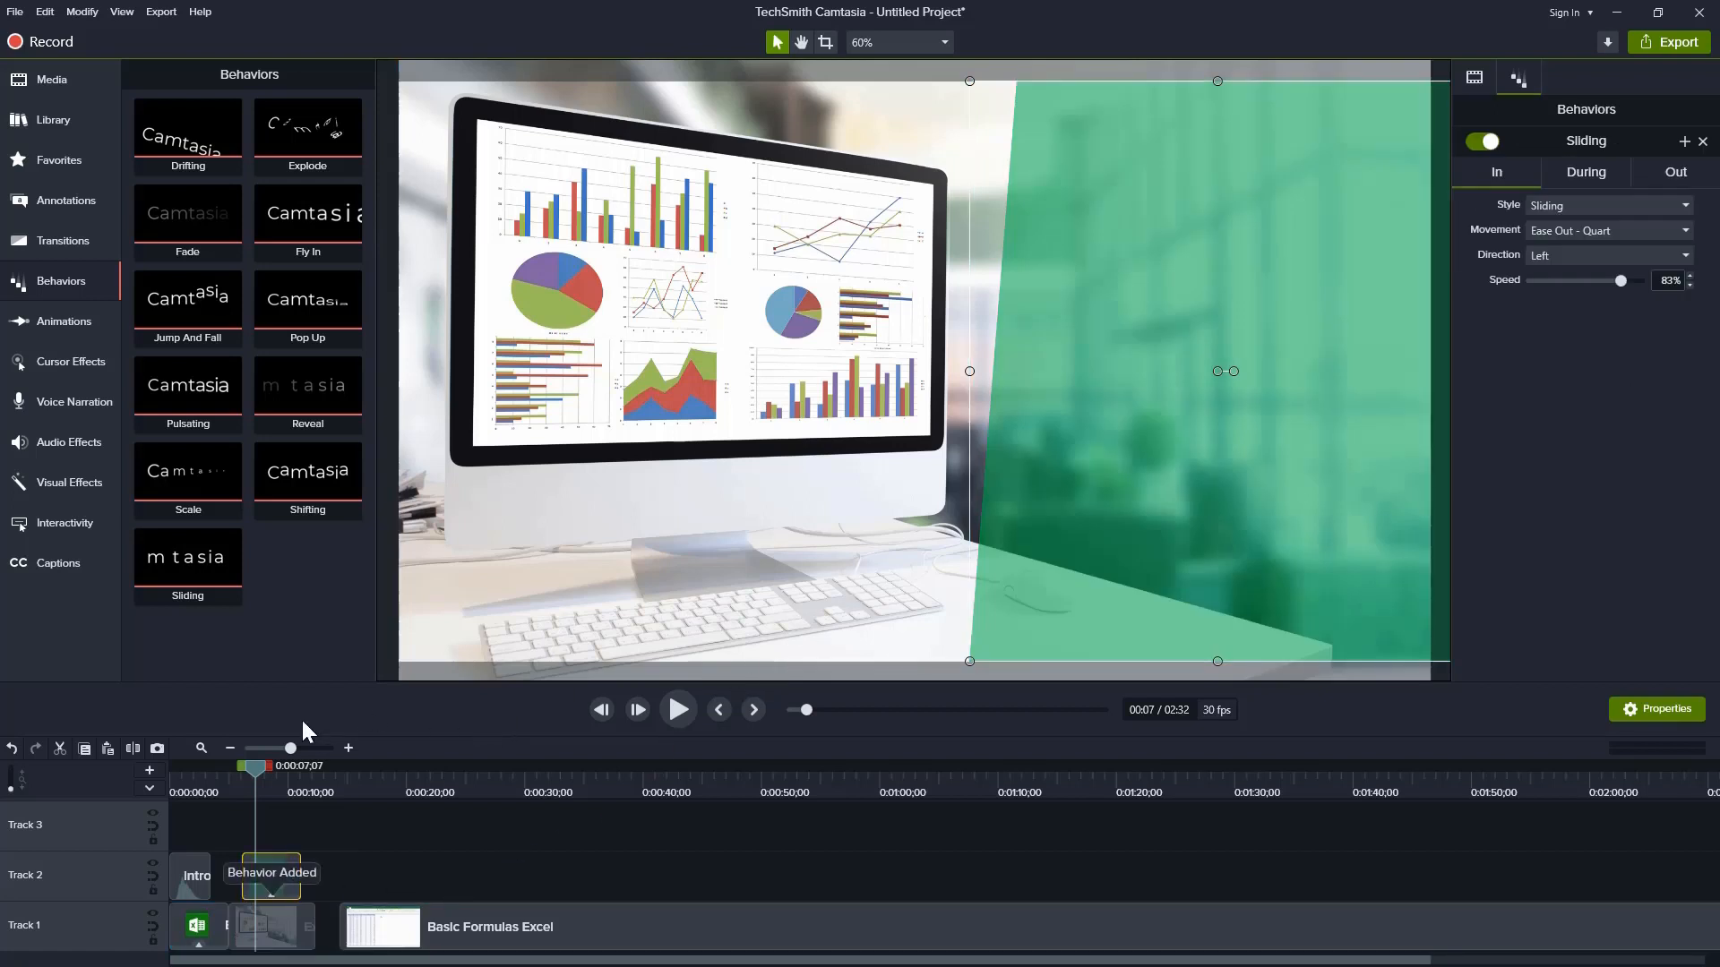
drag(256, 766, 240, 766)
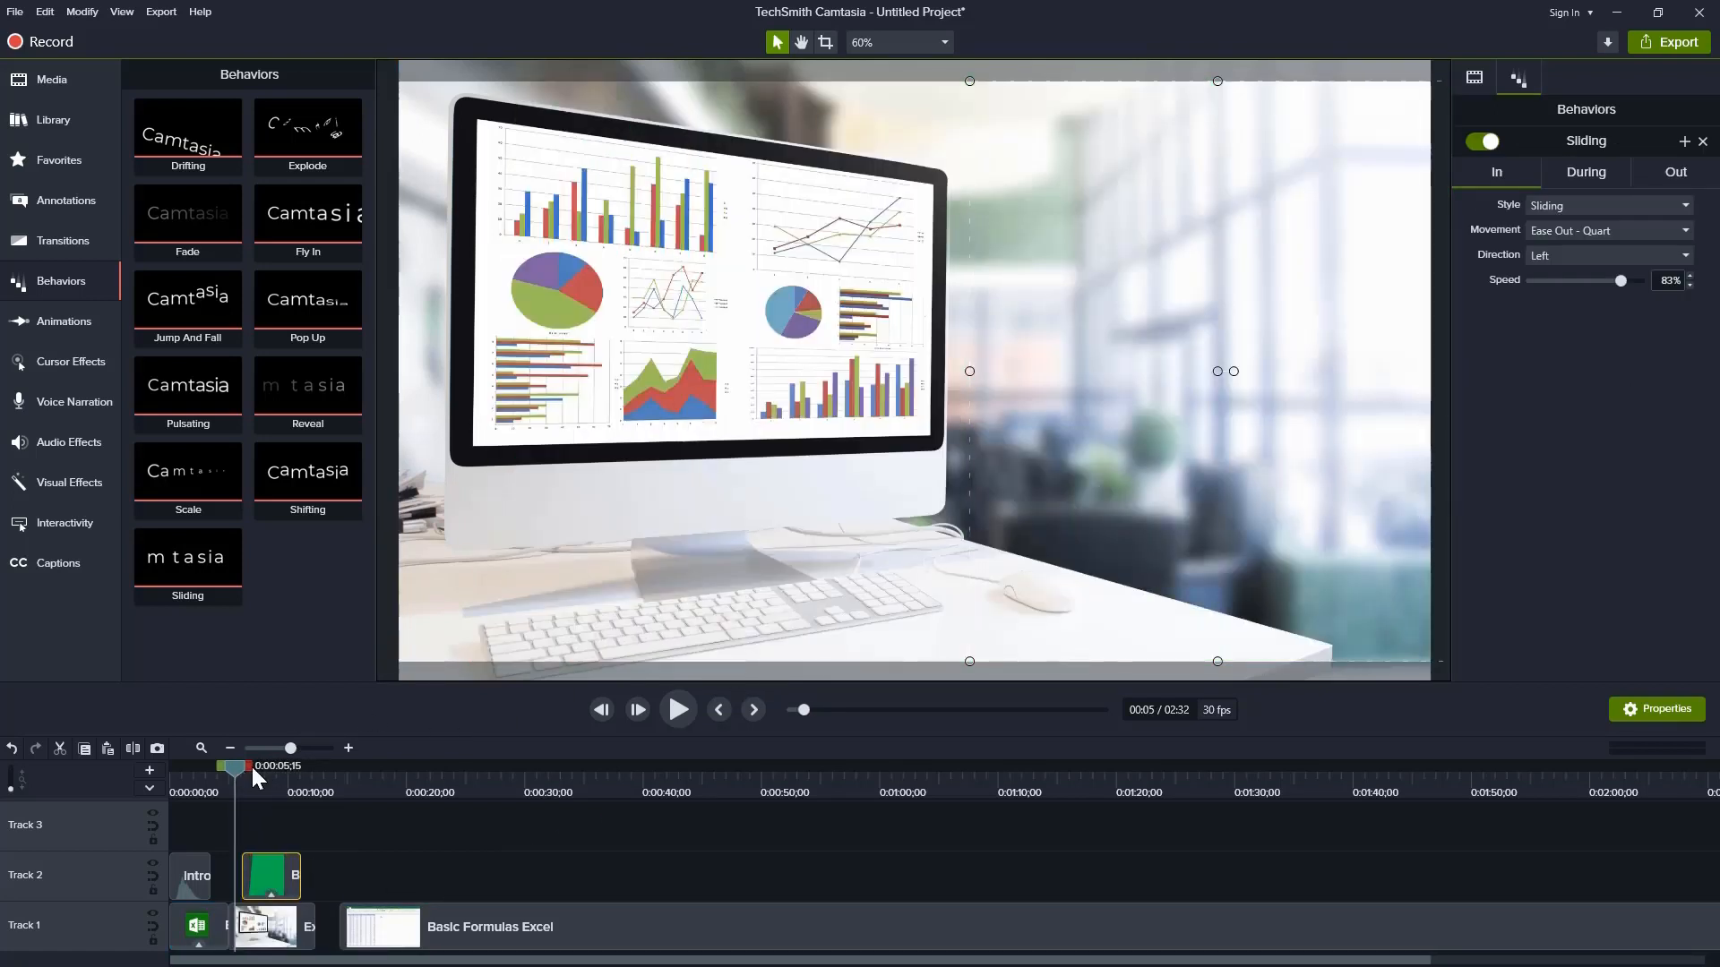
click(672, 717)
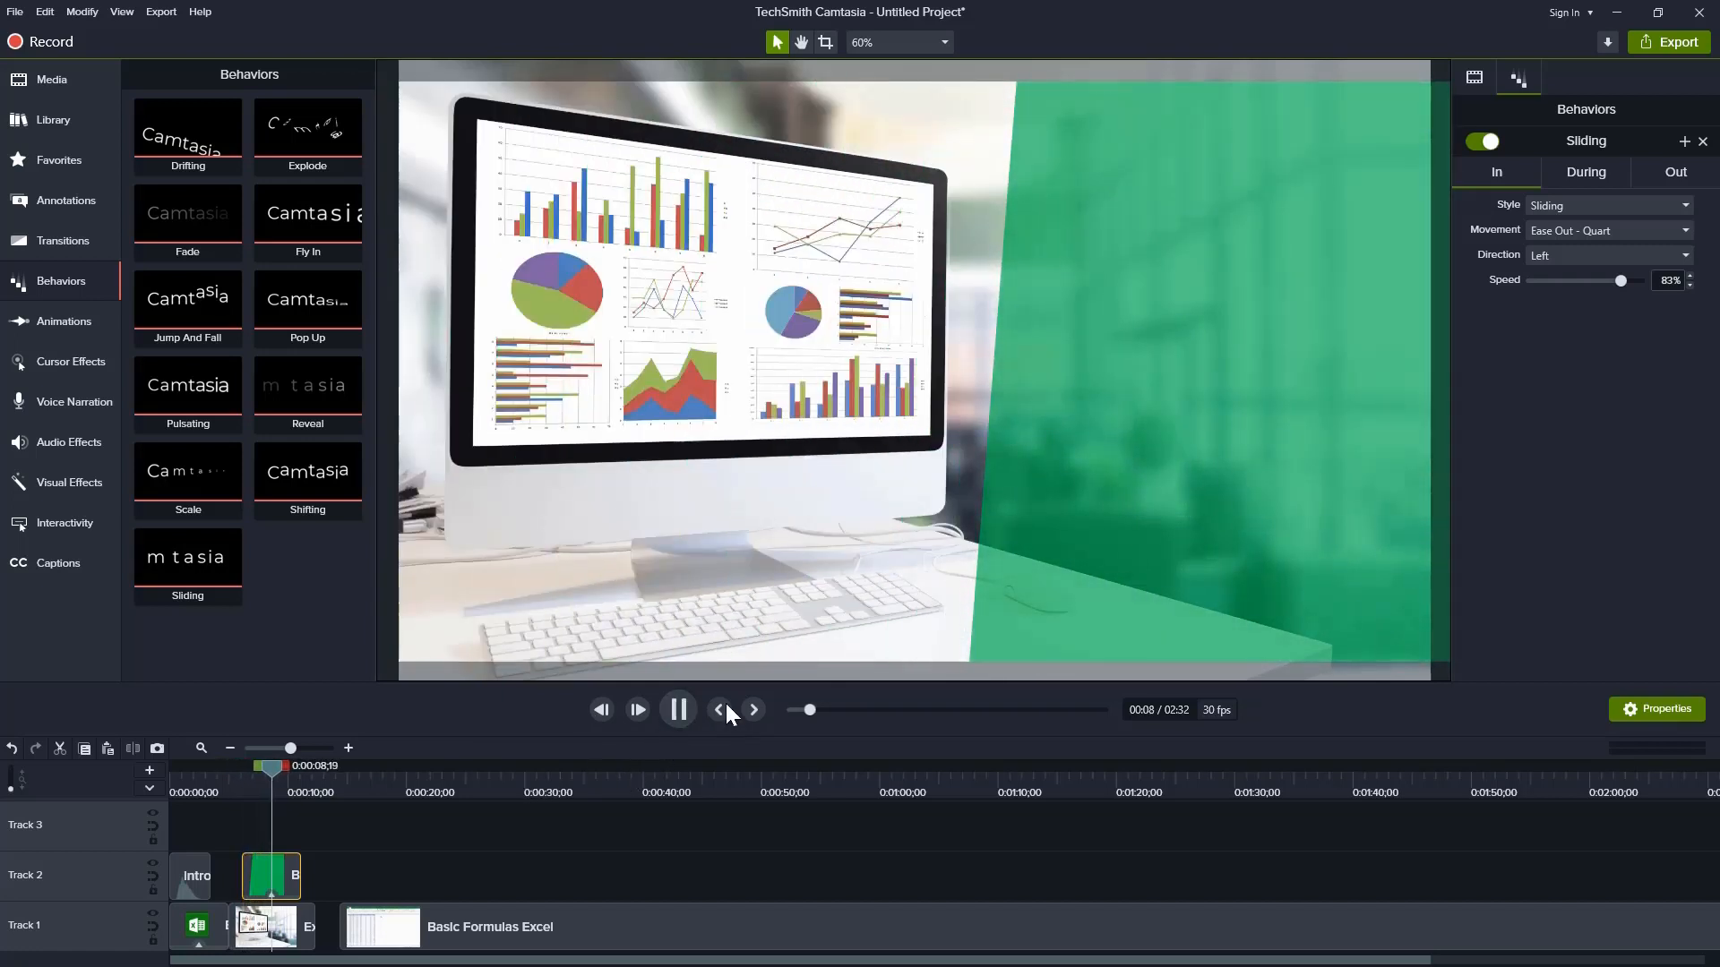
click(685, 711)
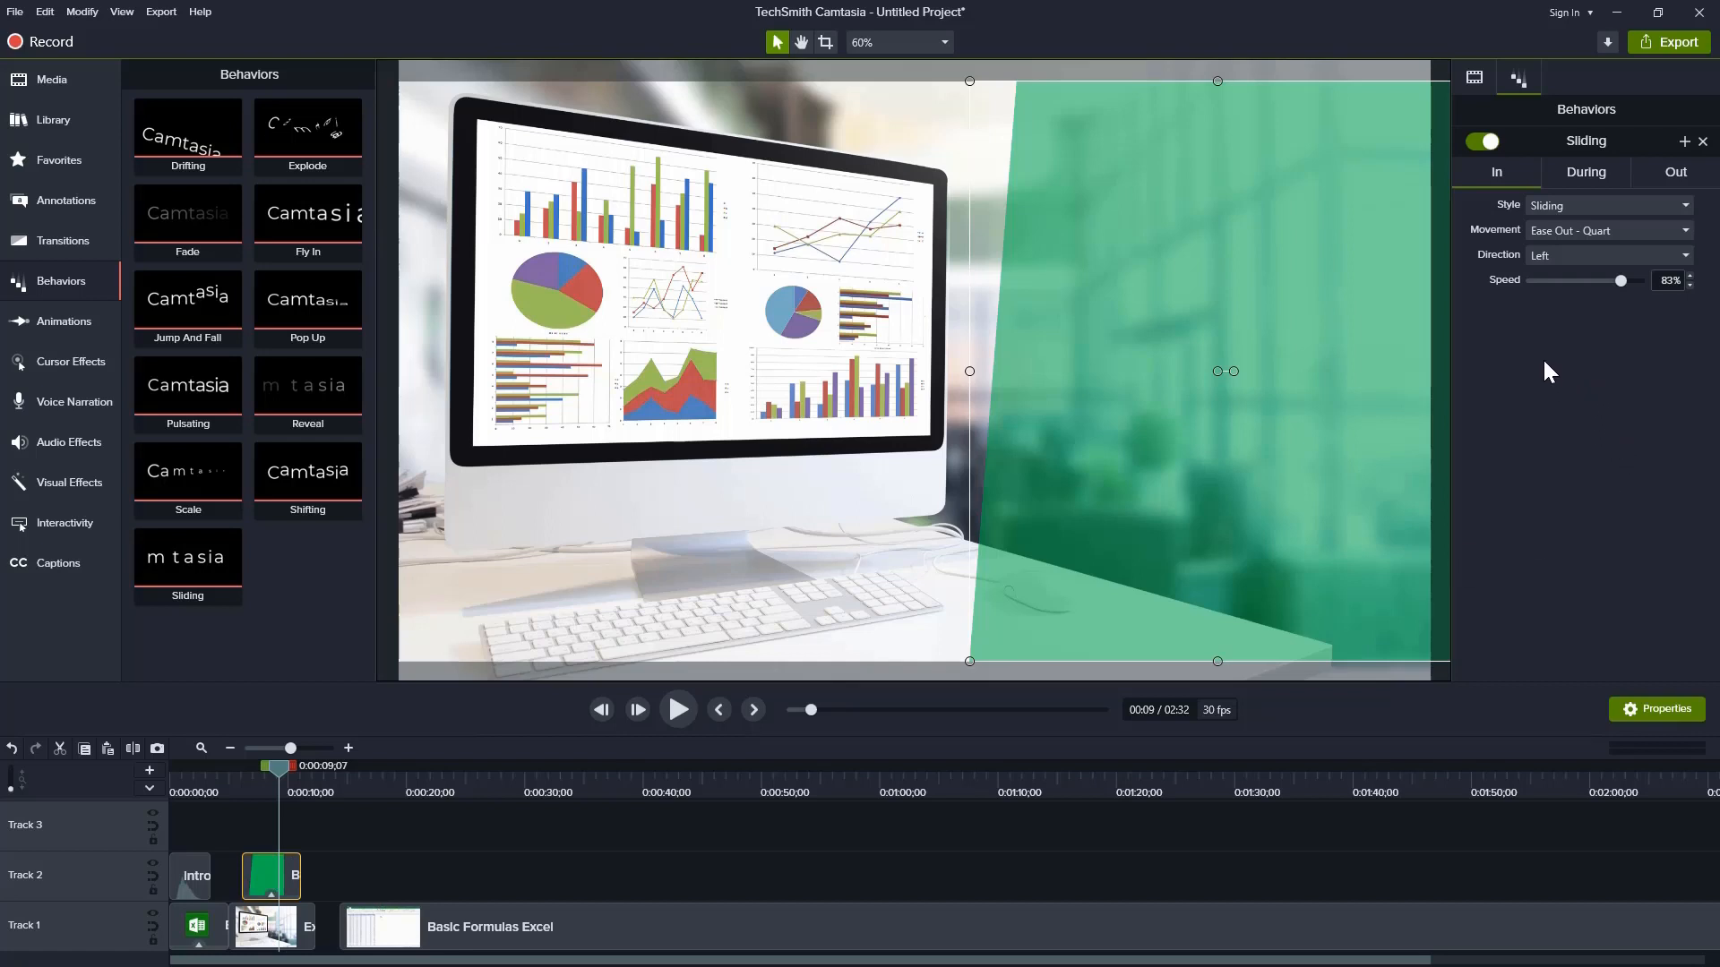
Step: Set the green shape's Sliding In direction to Right and play back the scene from 0:00:05;00
click(1478, 80)
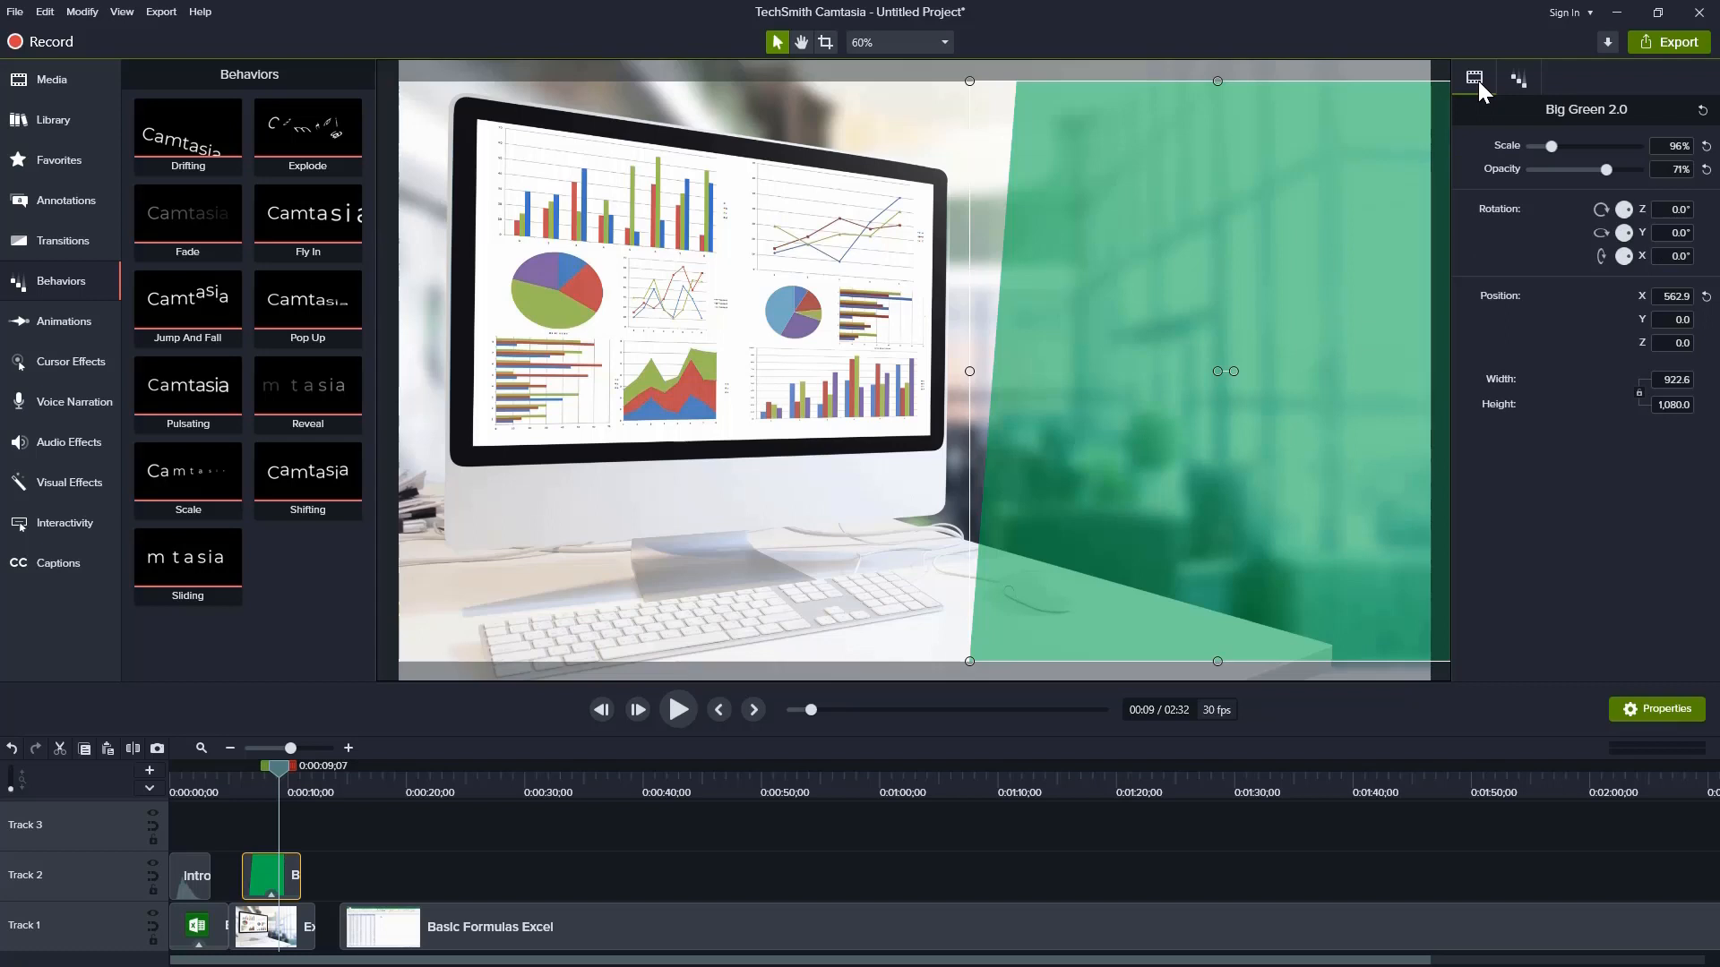
click(1516, 85)
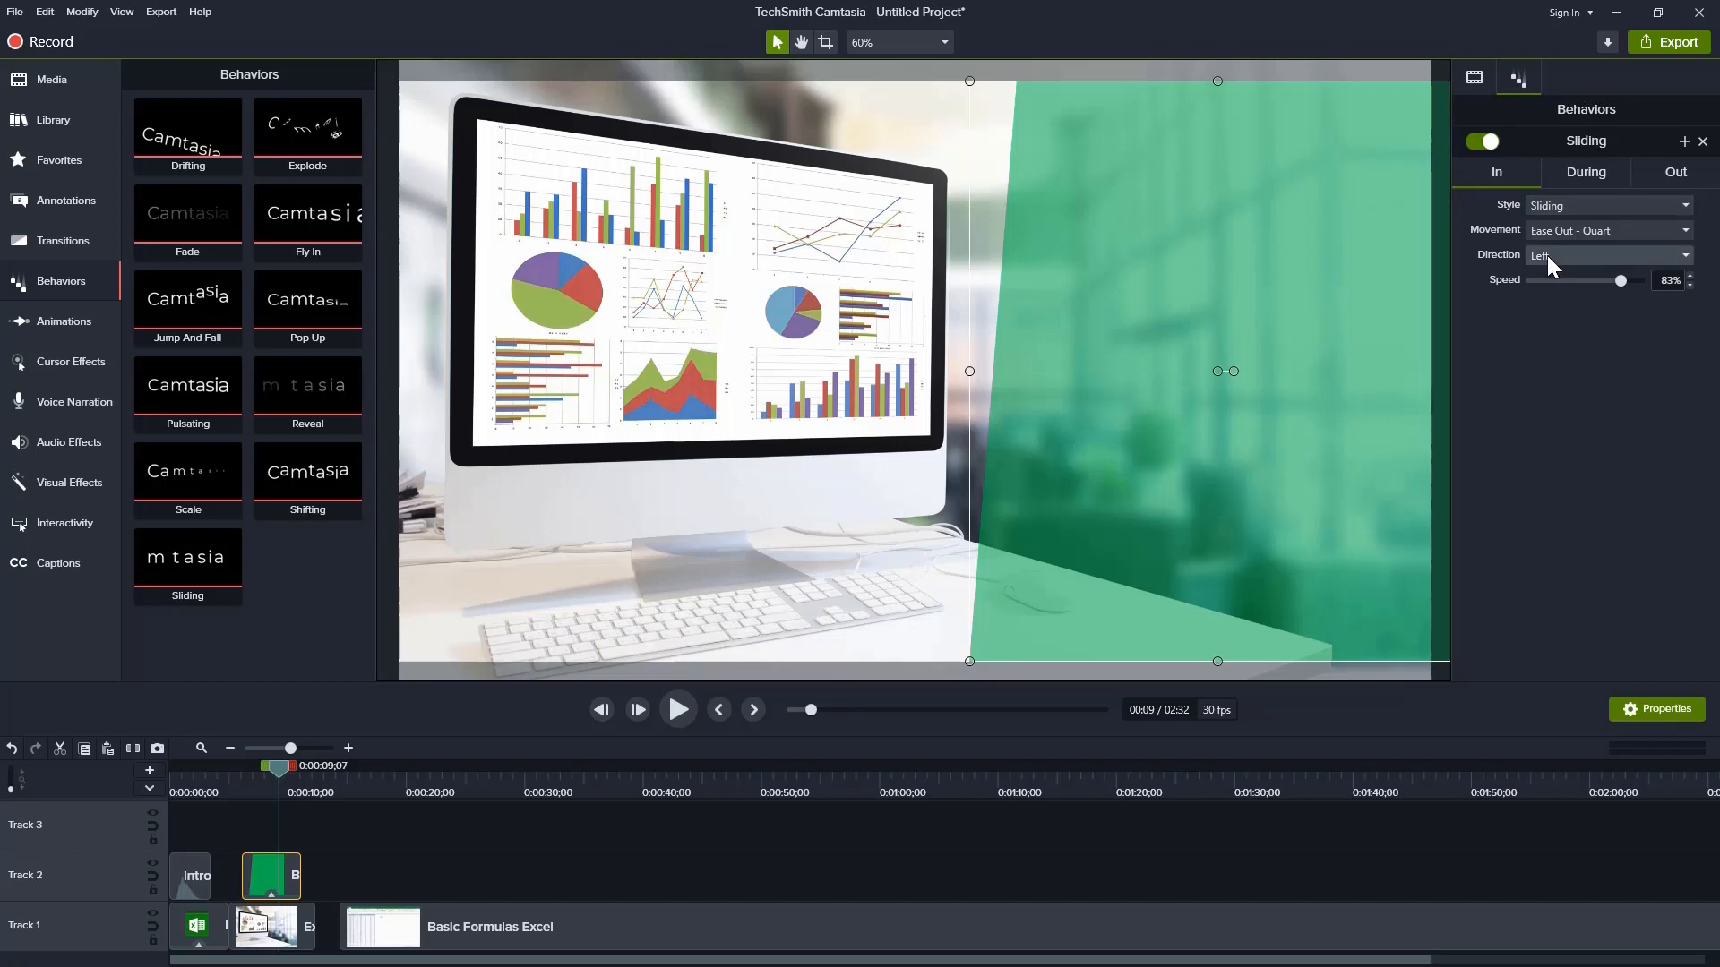
click(1677, 254)
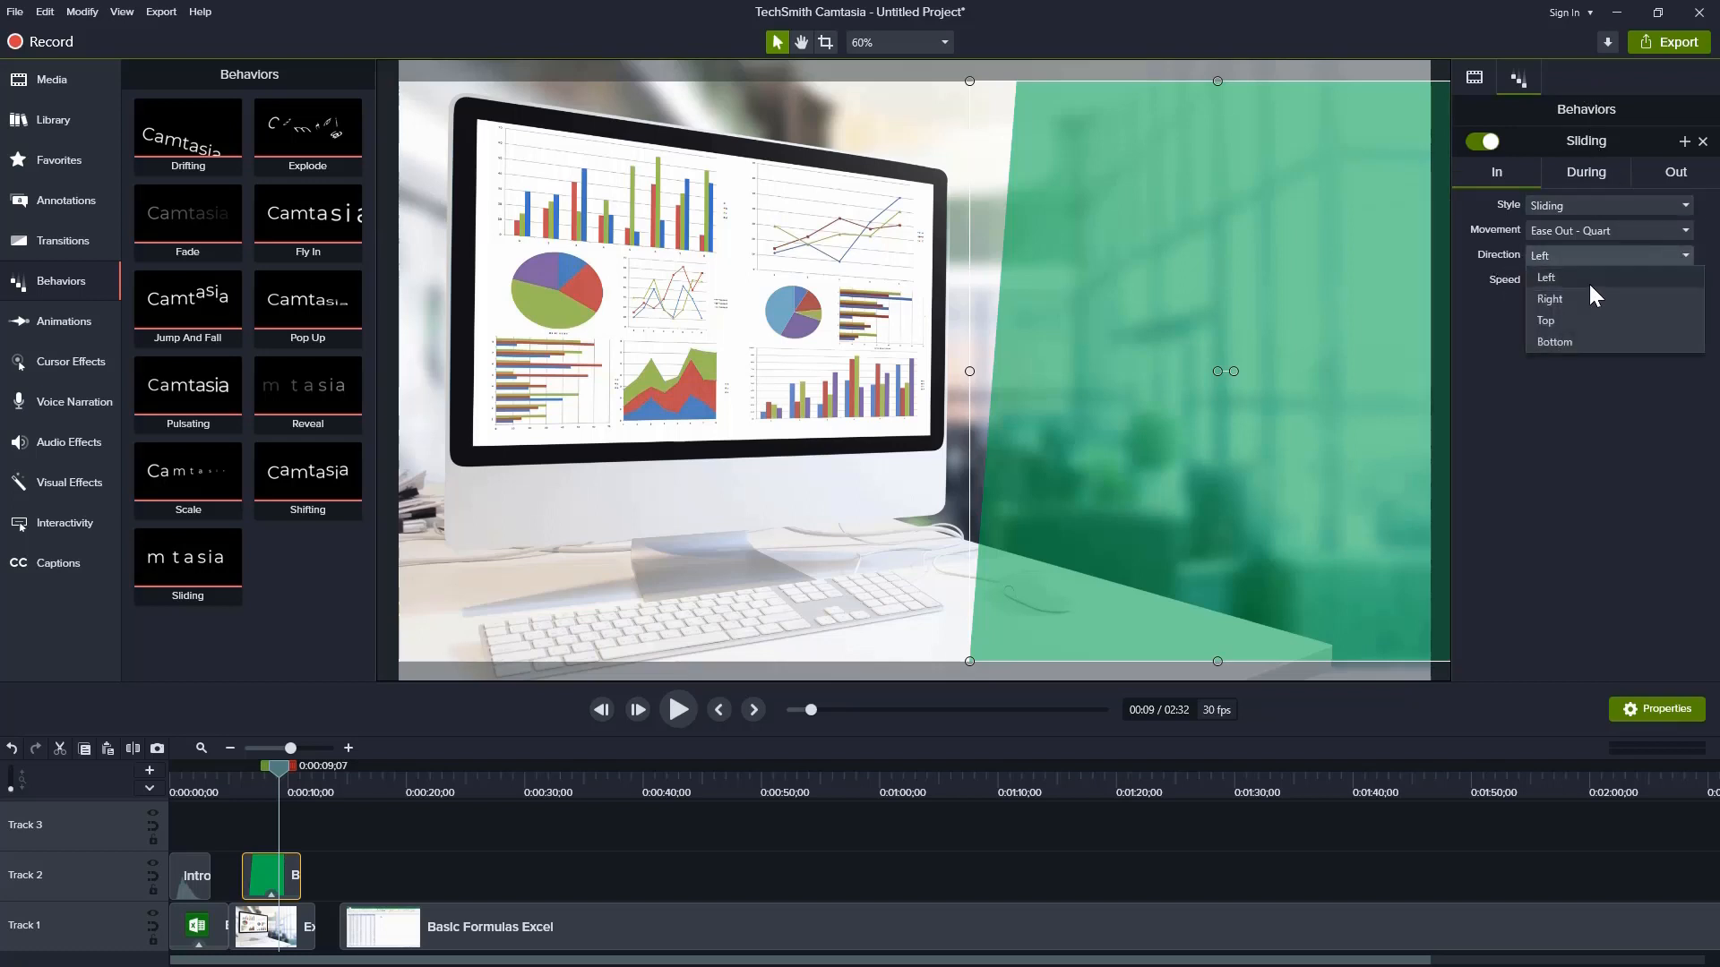
click(1570, 294)
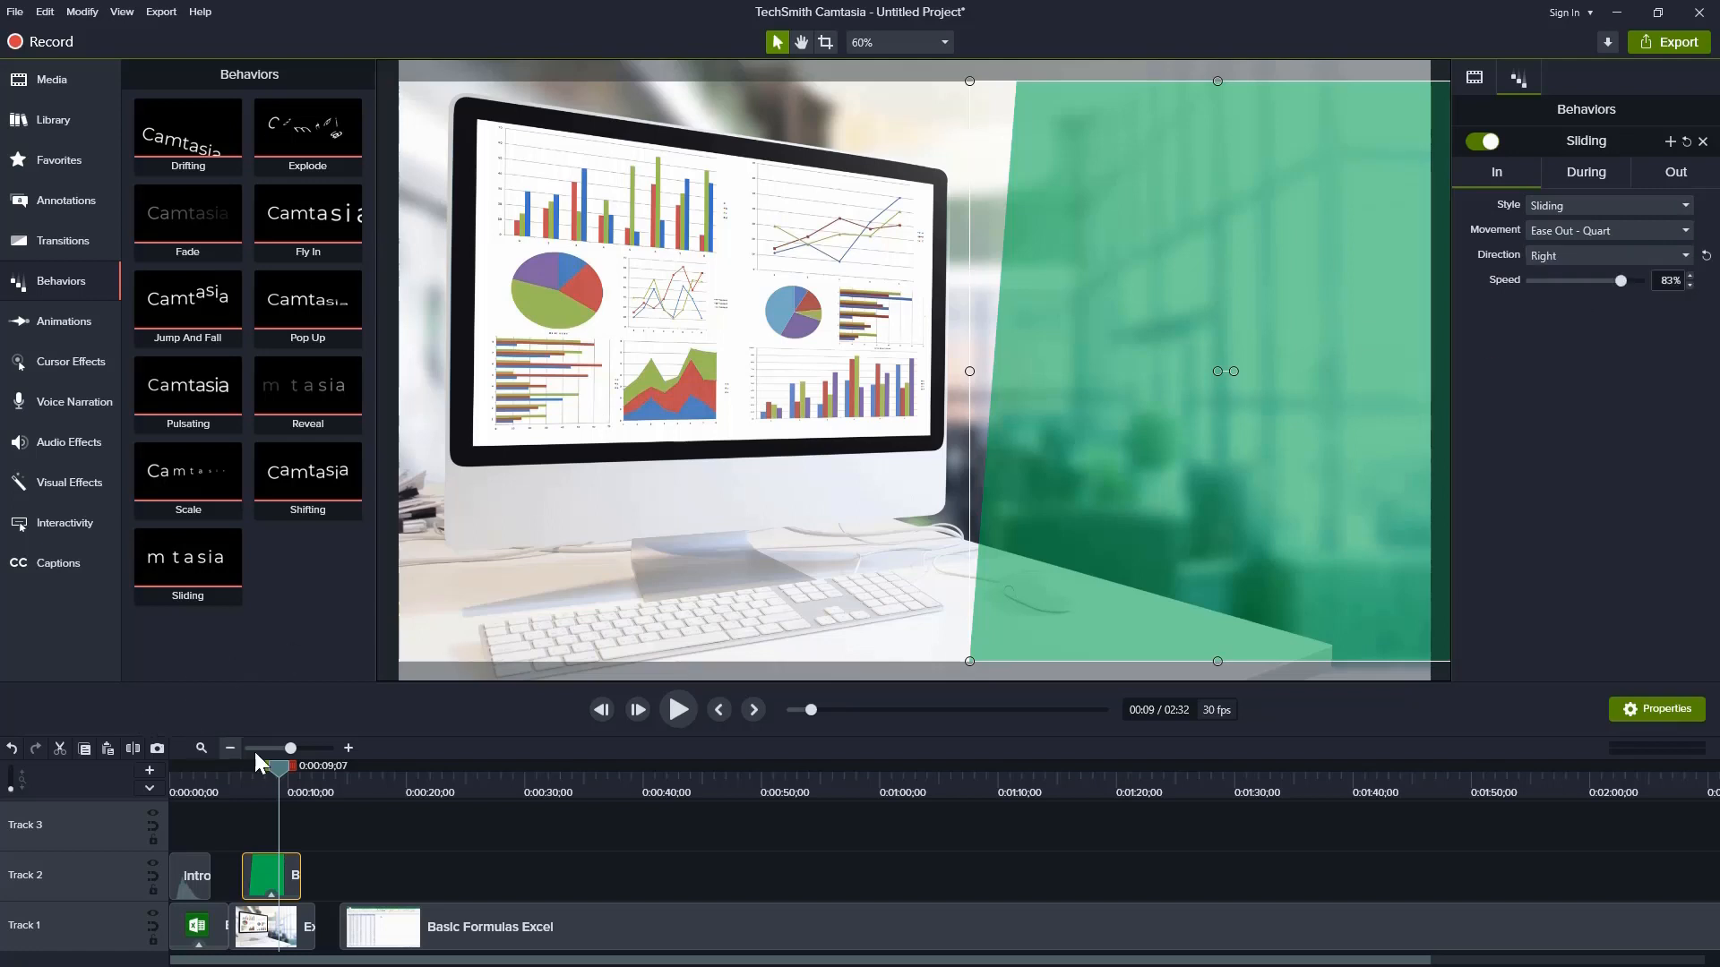
drag(255, 760, 226, 781)
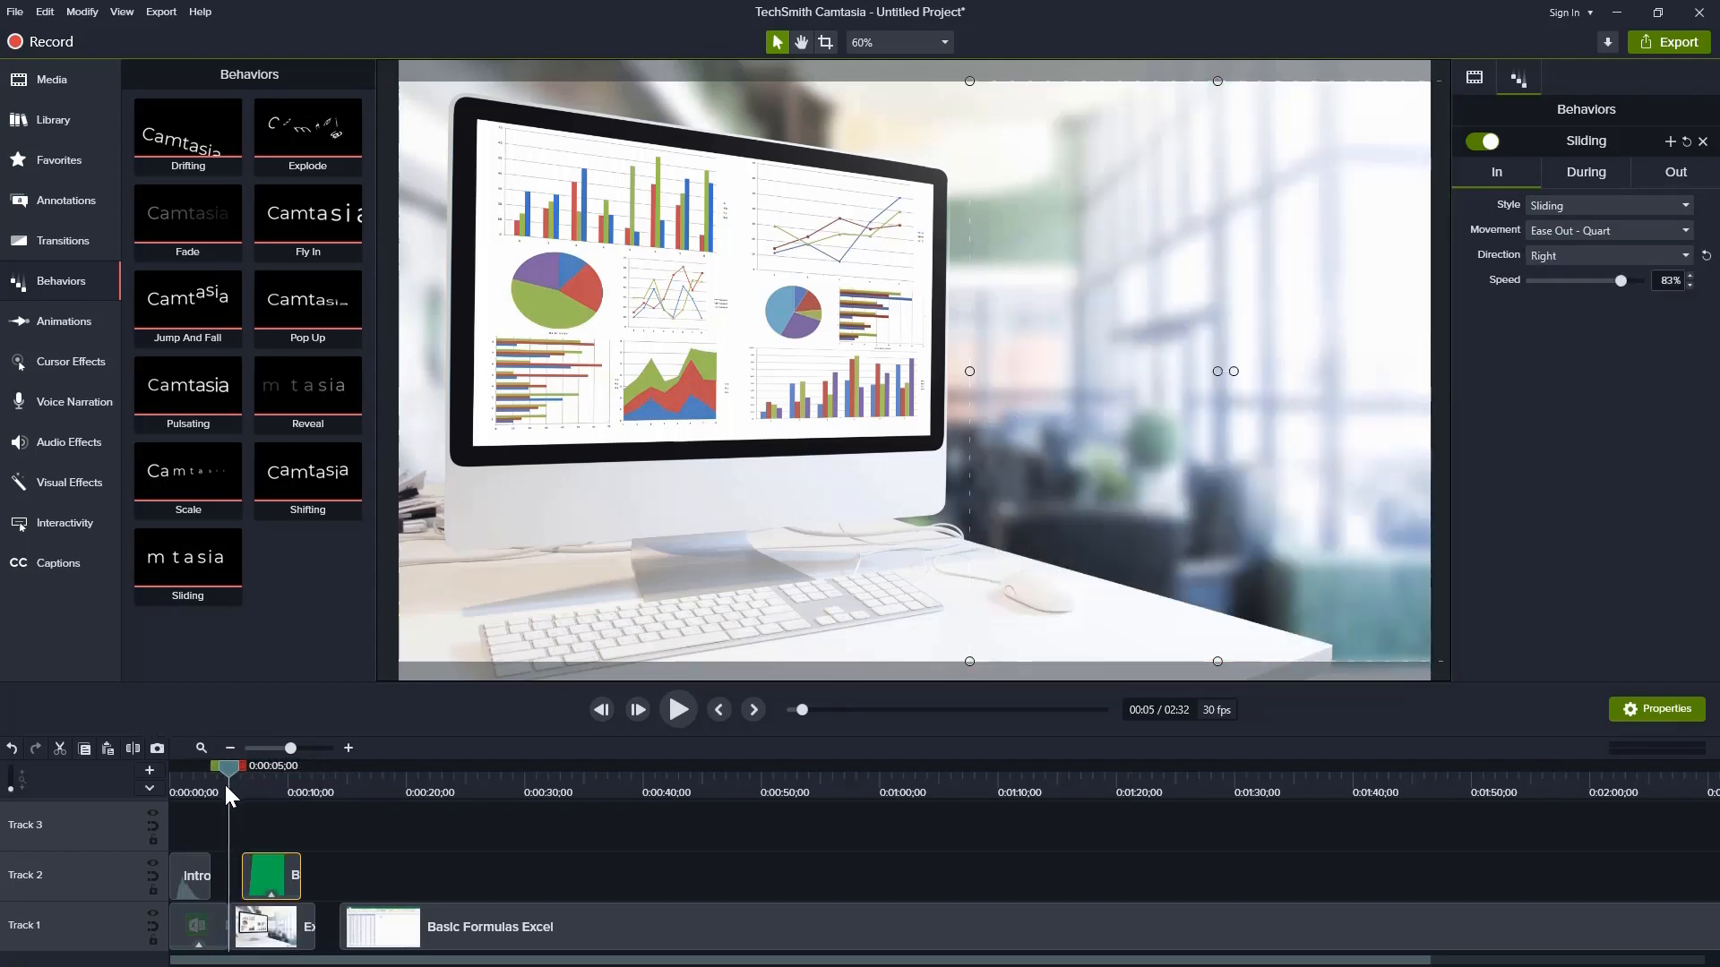
click(663, 715)
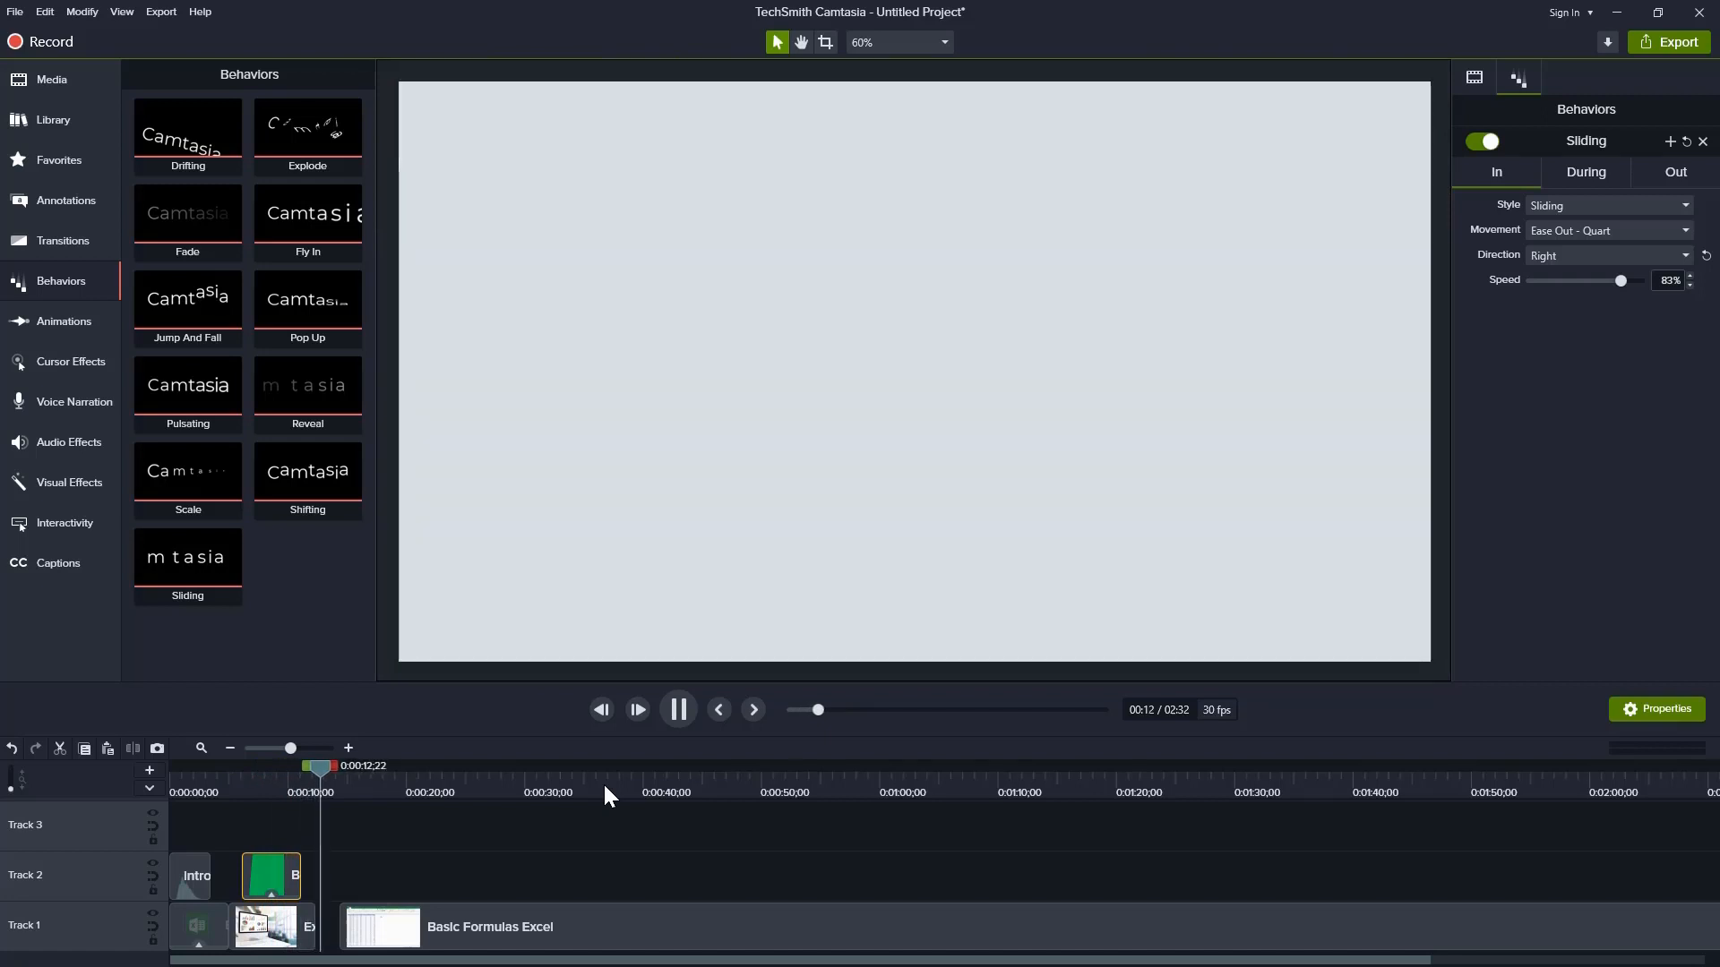
click(669, 704)
Step: Add a plain text callout without a background over the green shape, starting at 0:00:07;22 on Track 3
drag(341, 768, 261, 774)
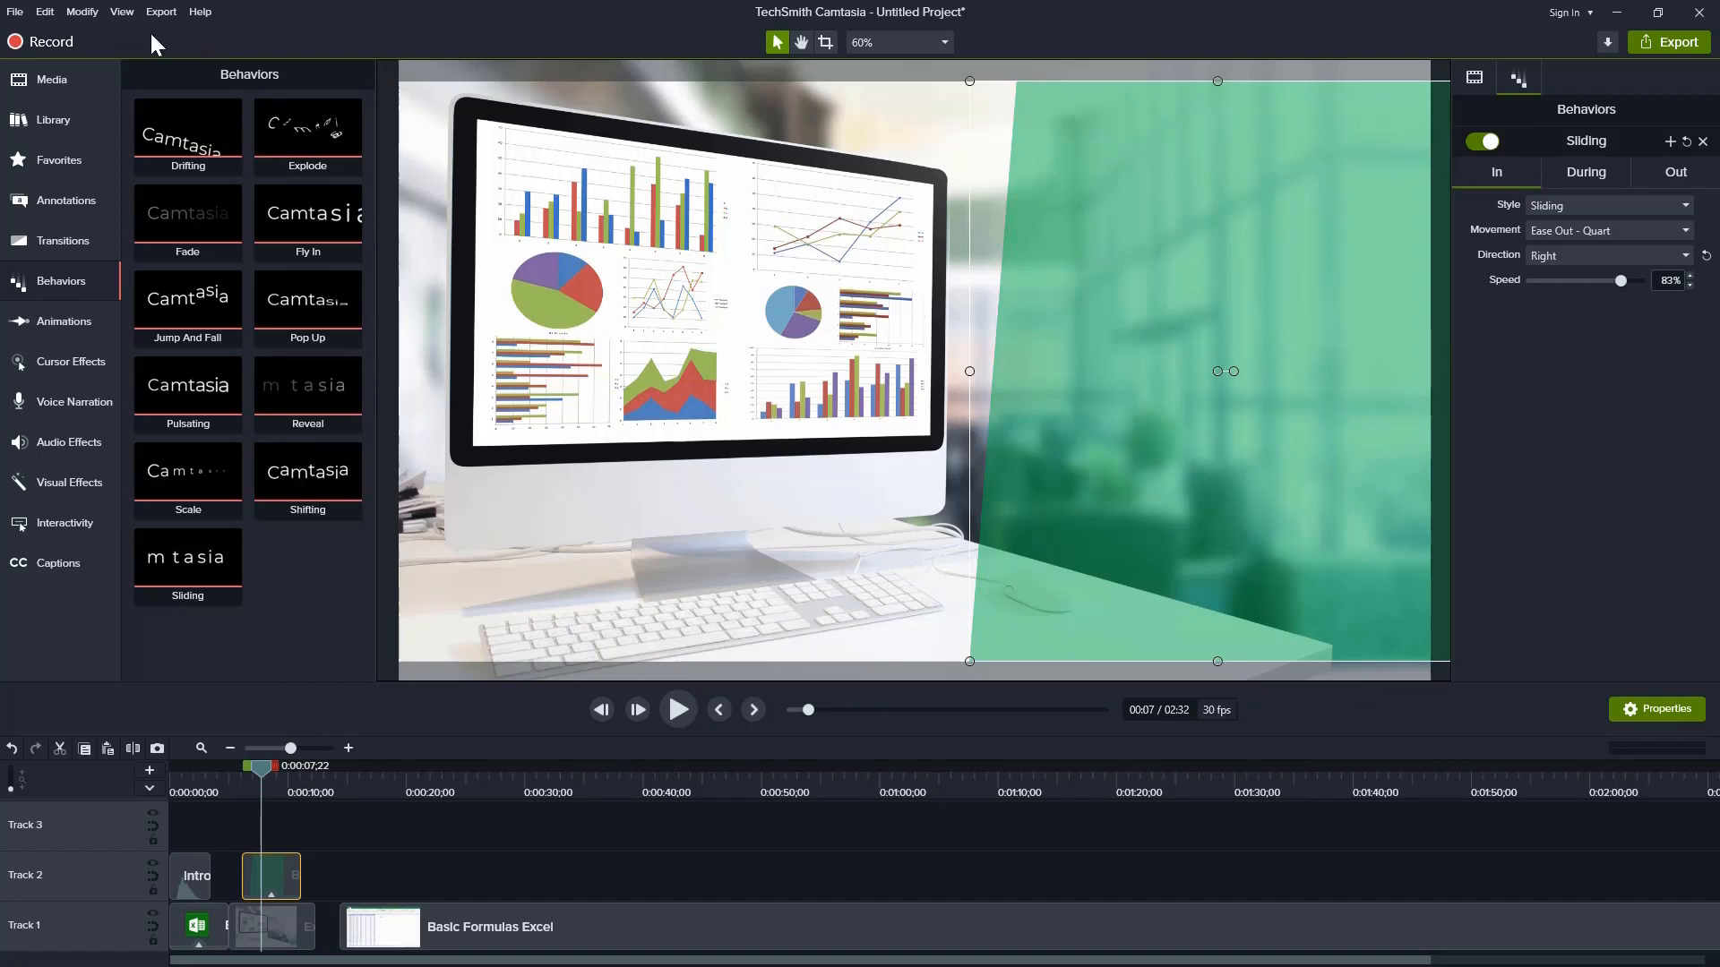
click(87, 193)
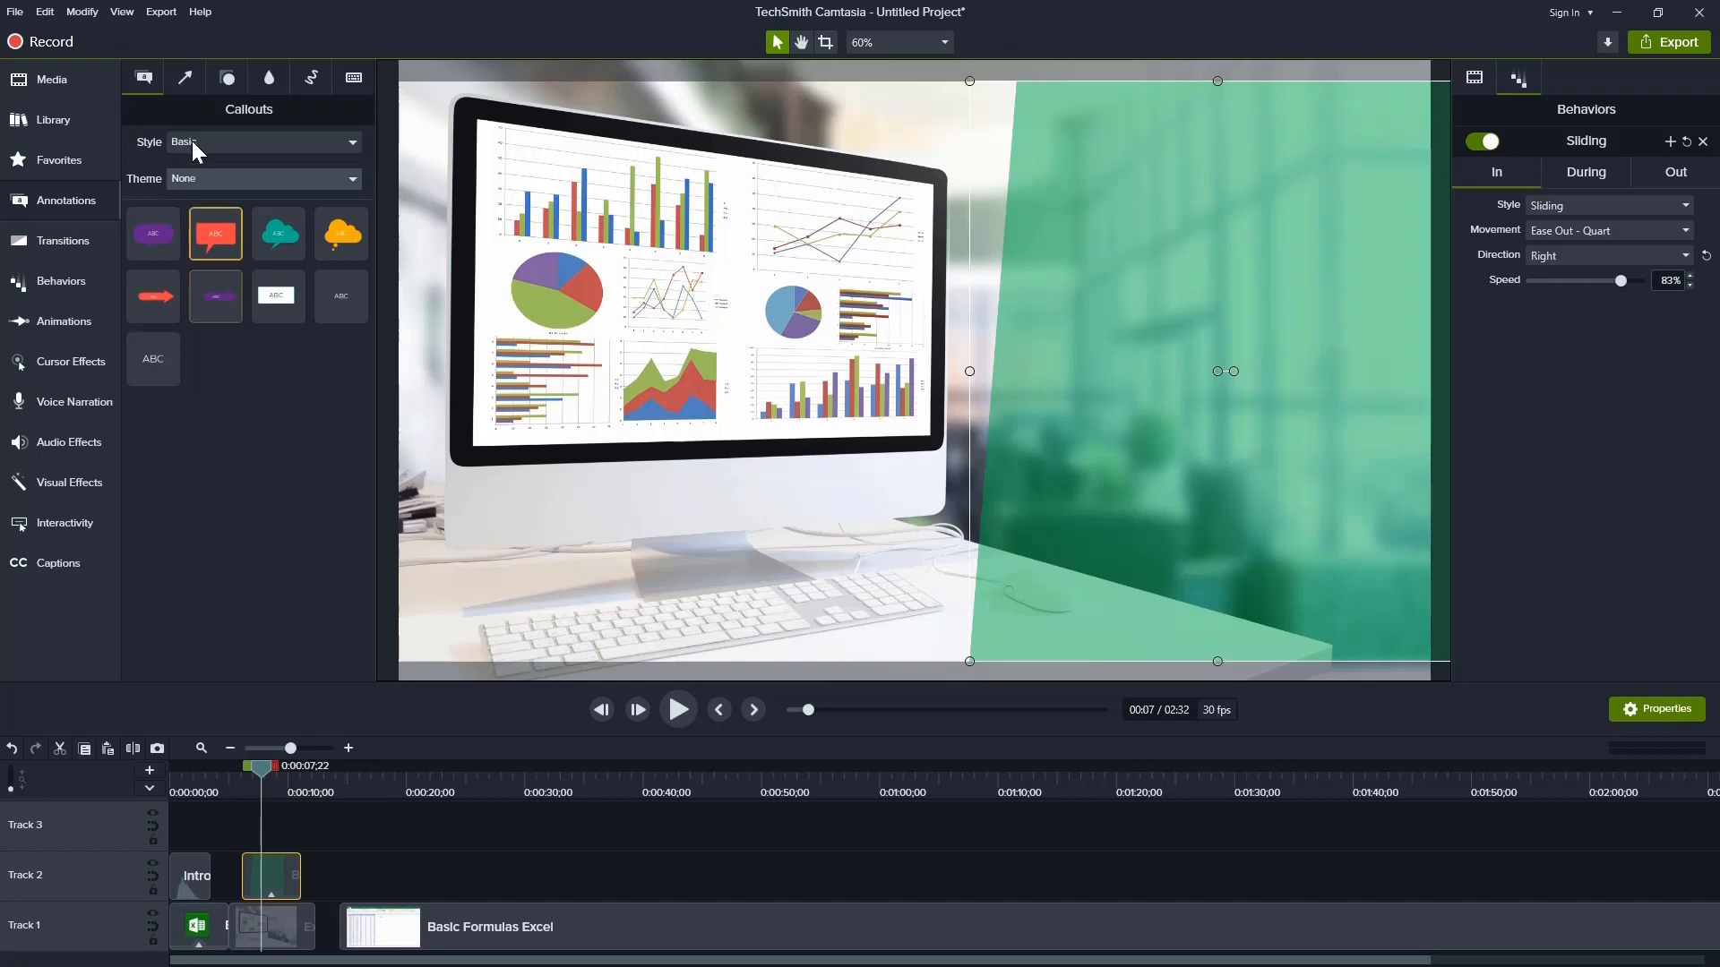
click(186, 78)
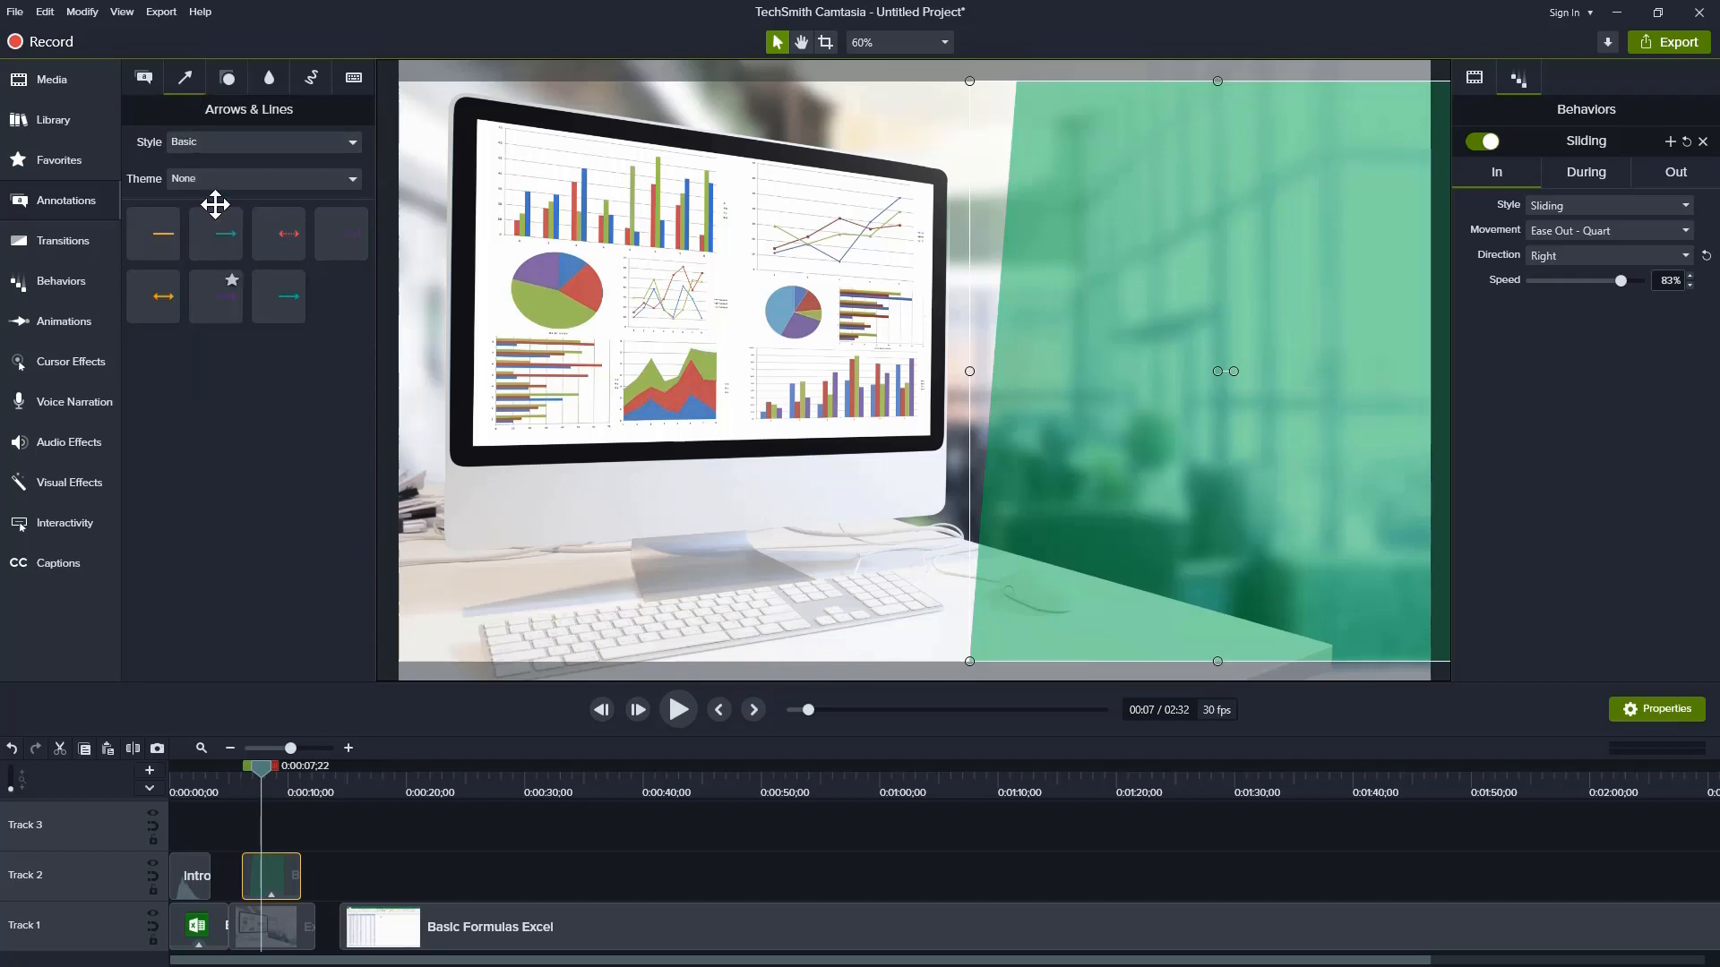
click(228, 78)
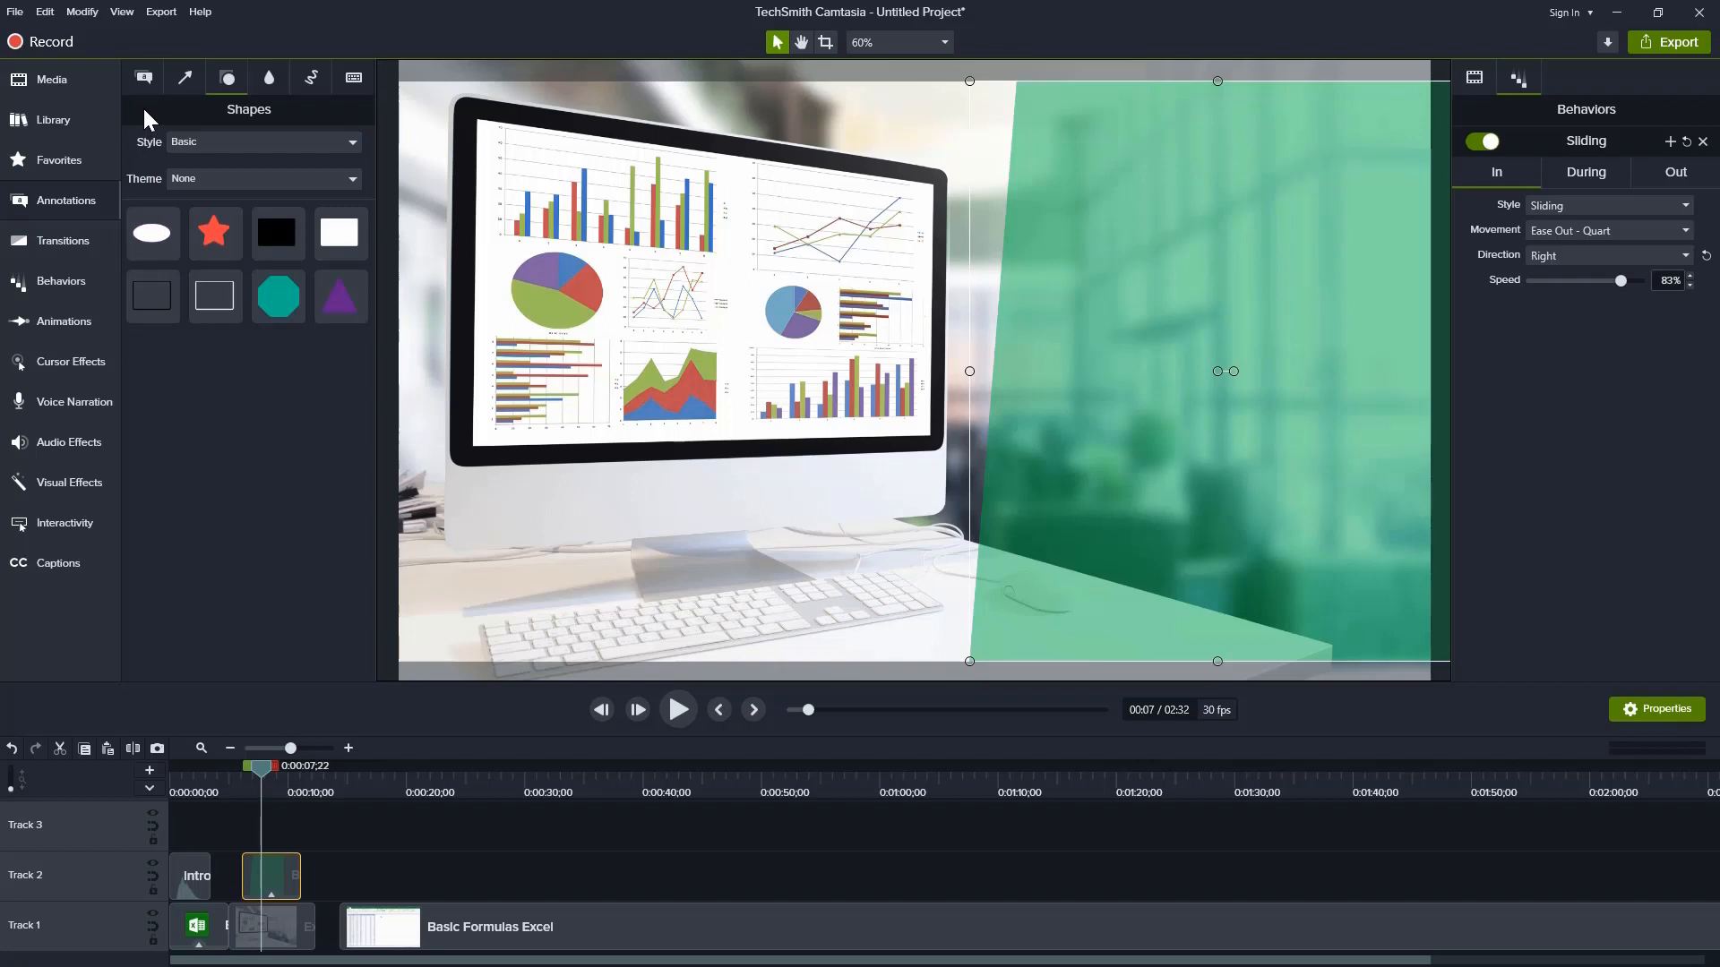
click(143, 79)
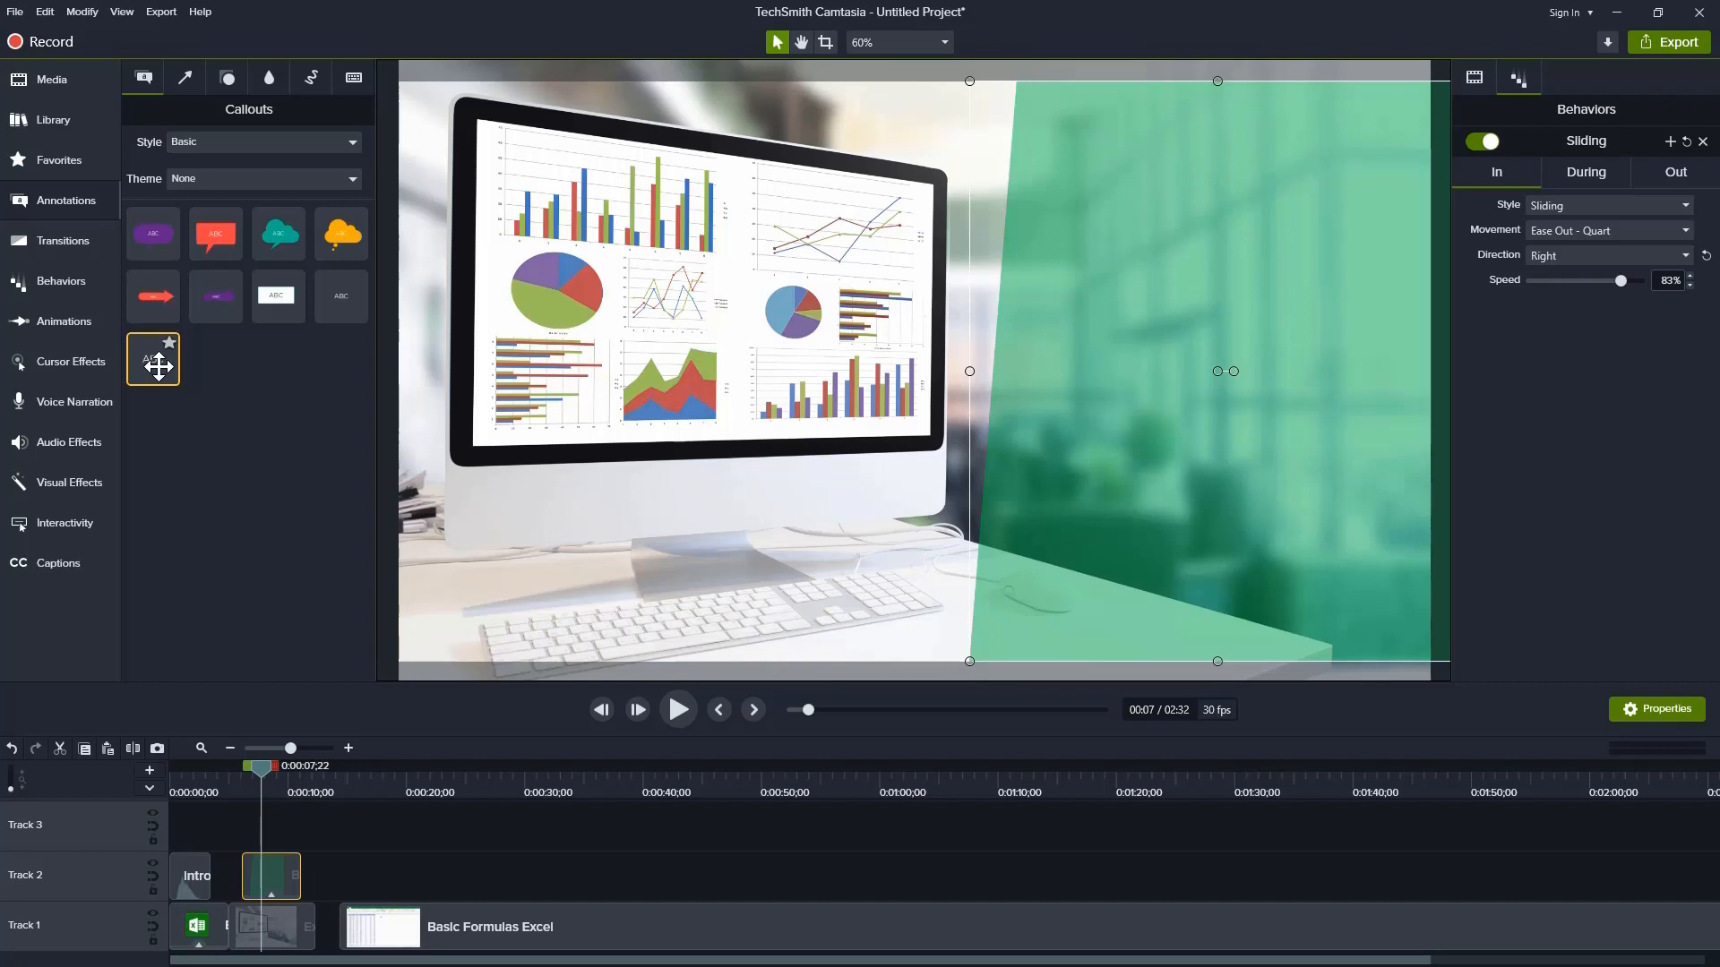
drag(157, 364, 1215, 306)
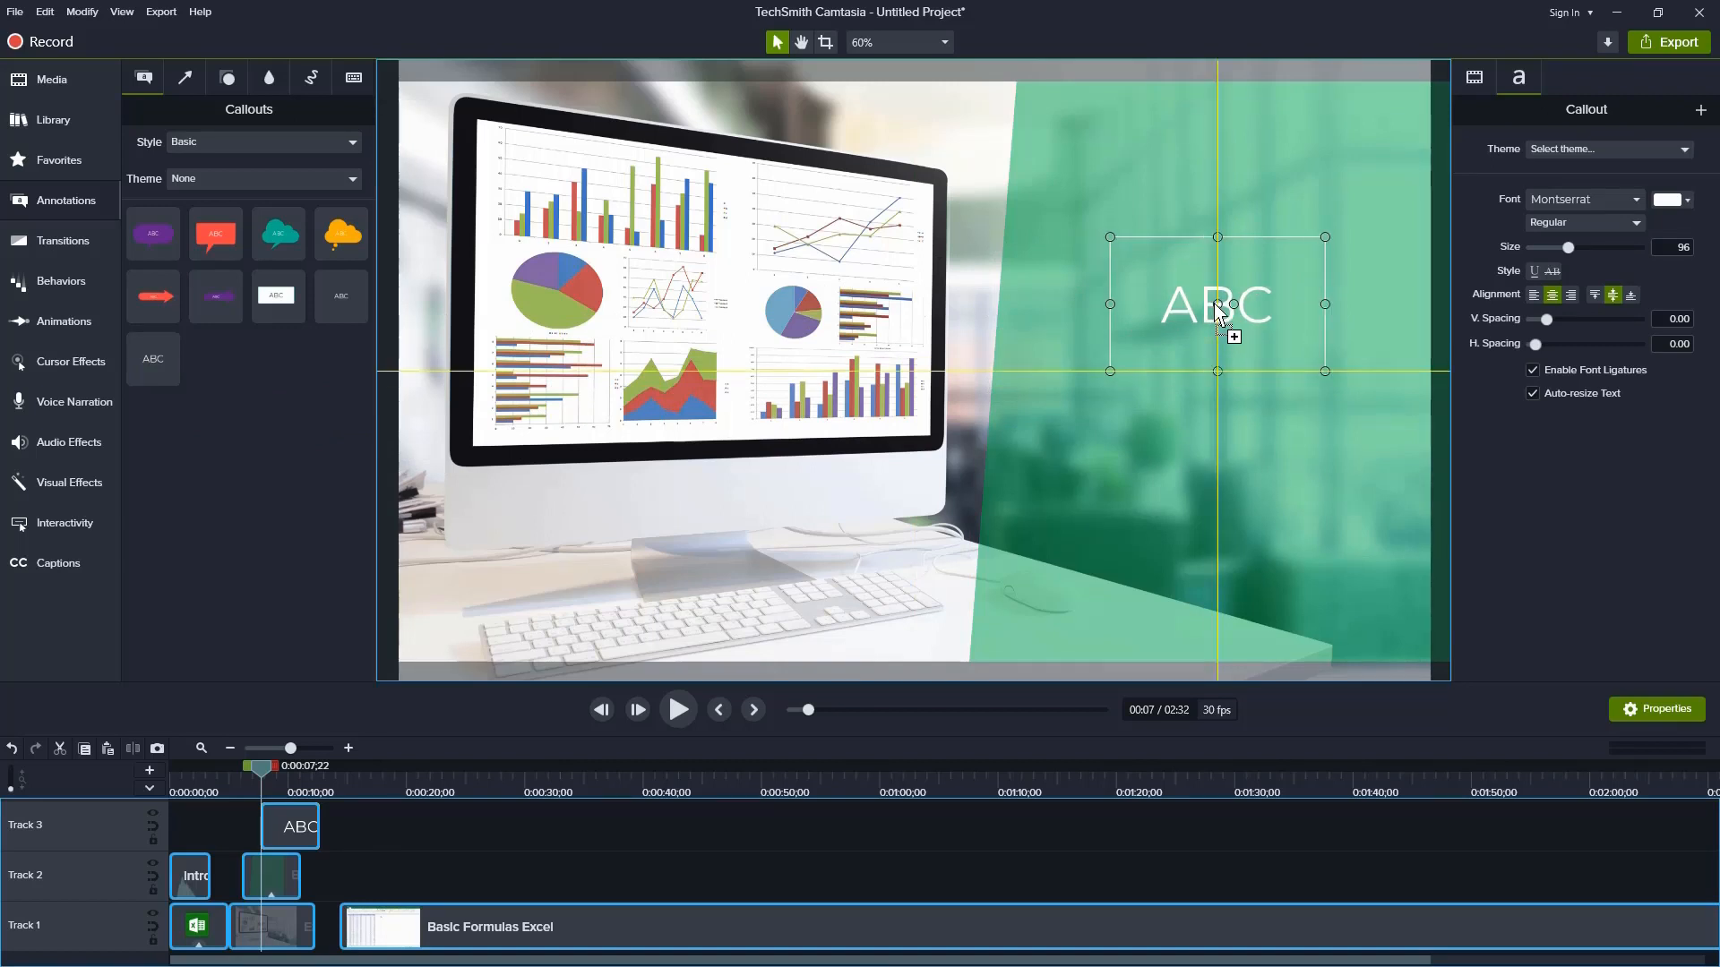
Step: Replace the callout's placeholder text with "Basic Excel Formulas"
drag(1214, 303, 1214, 303)
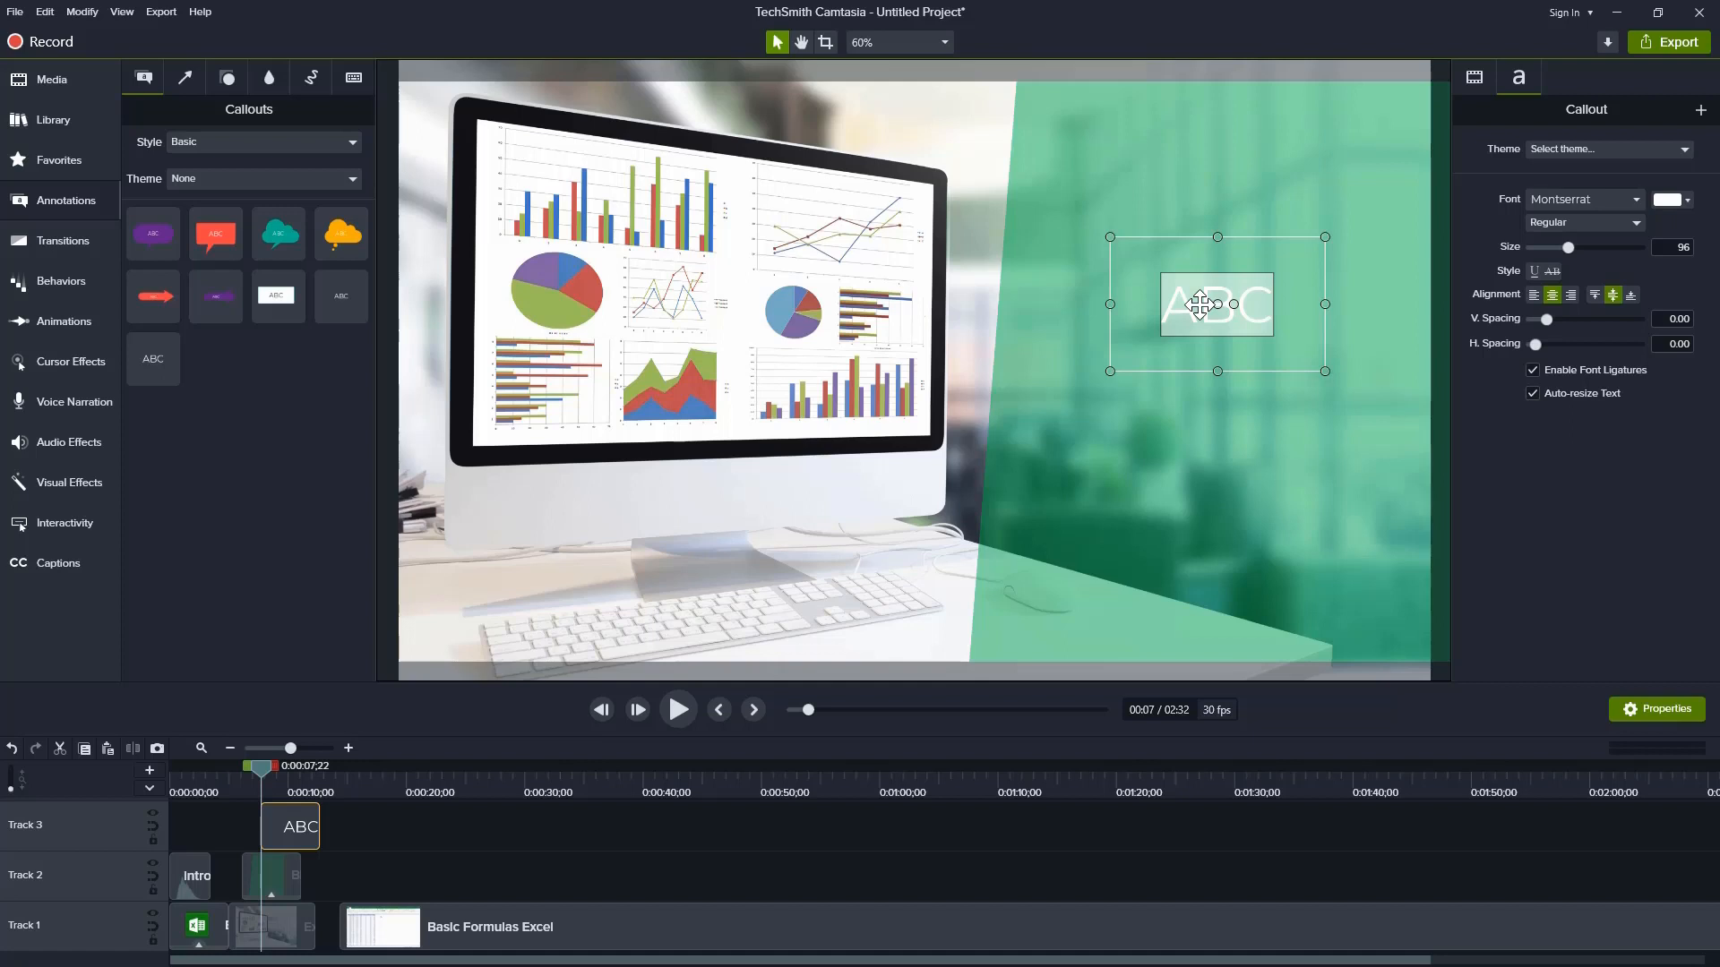
text(Basic)
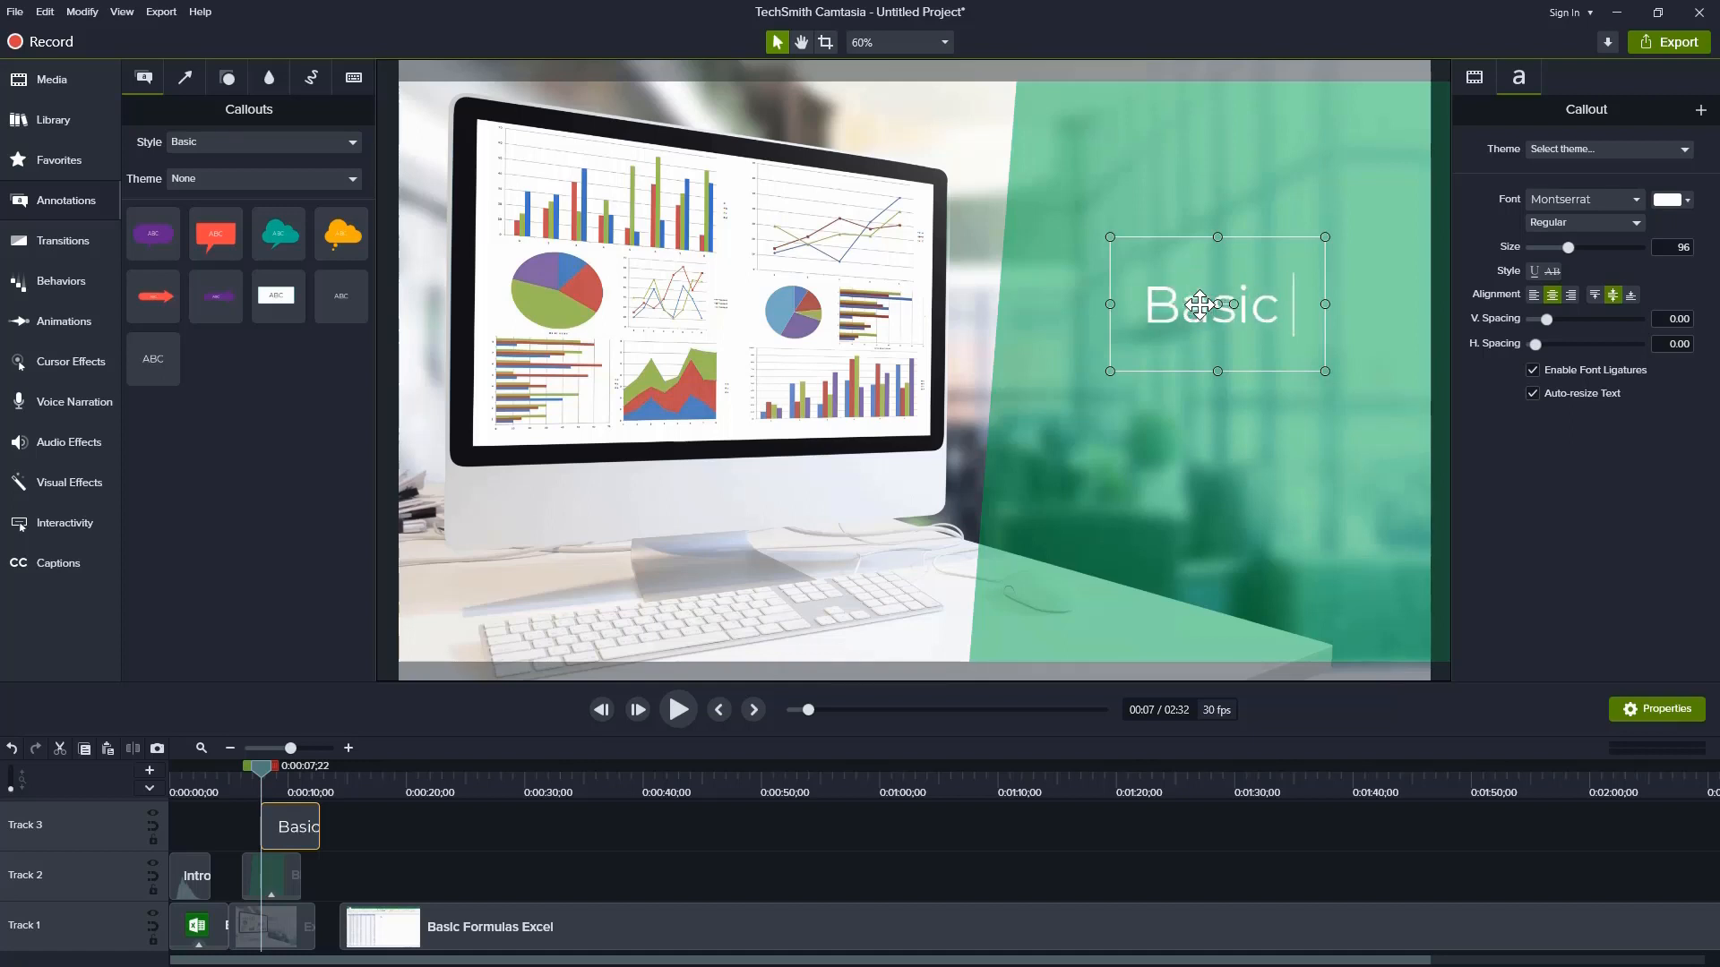
text( E)
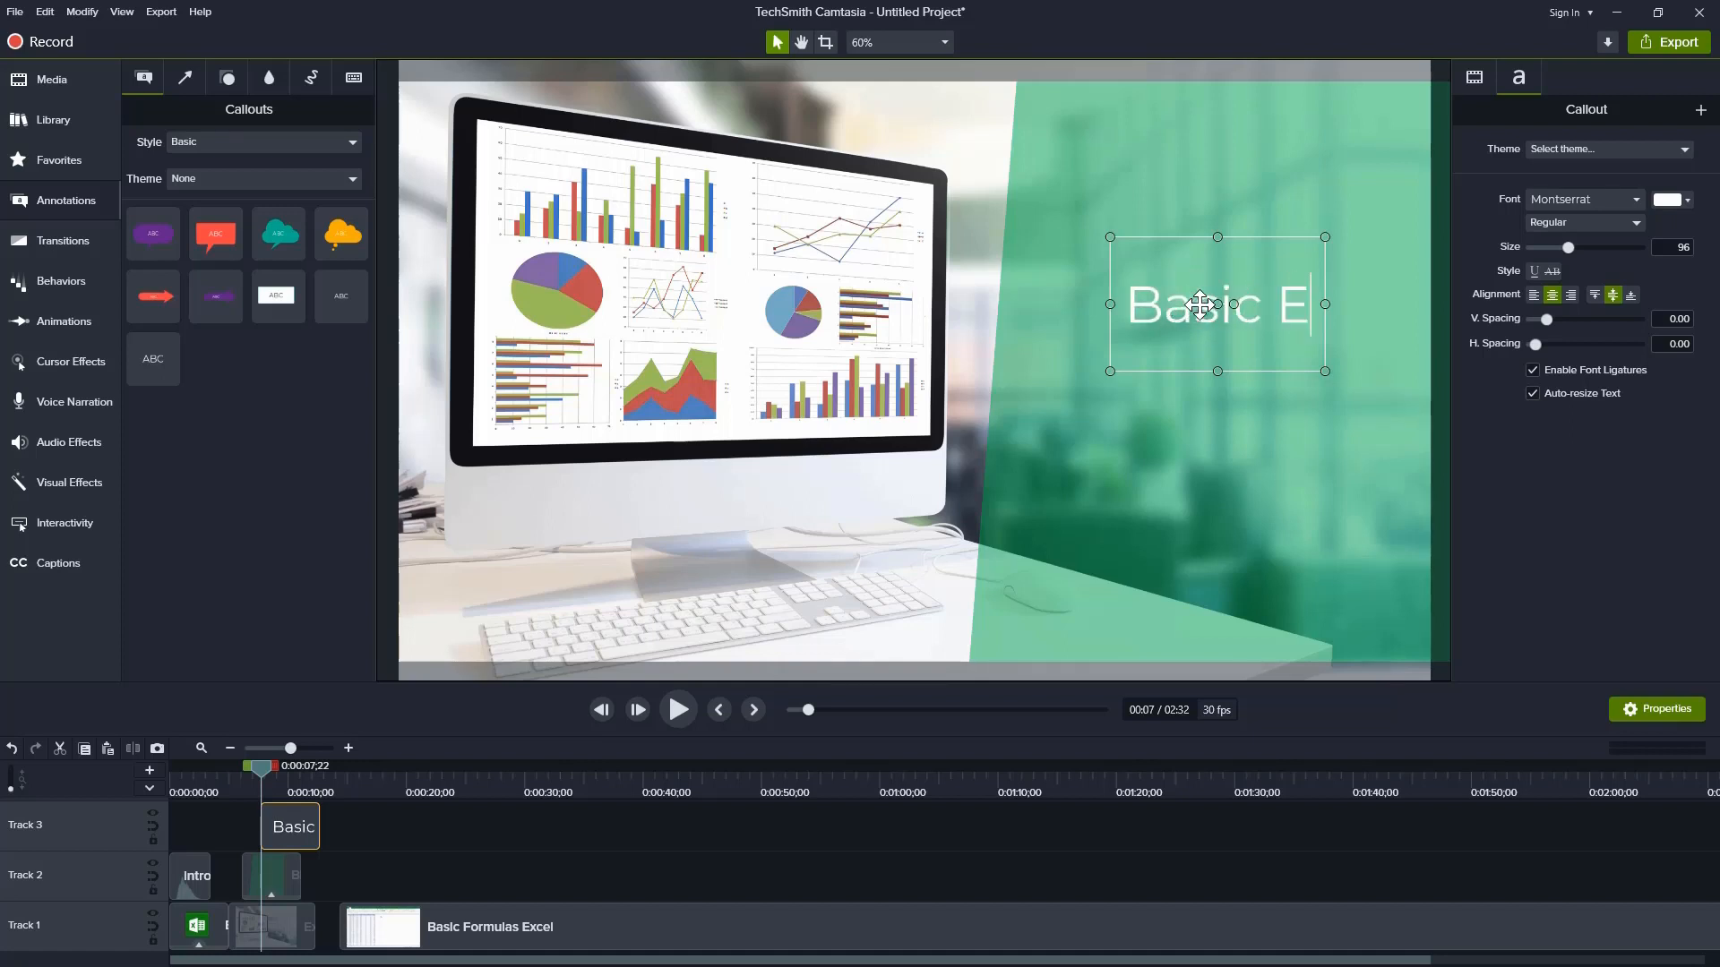
text(xcel )
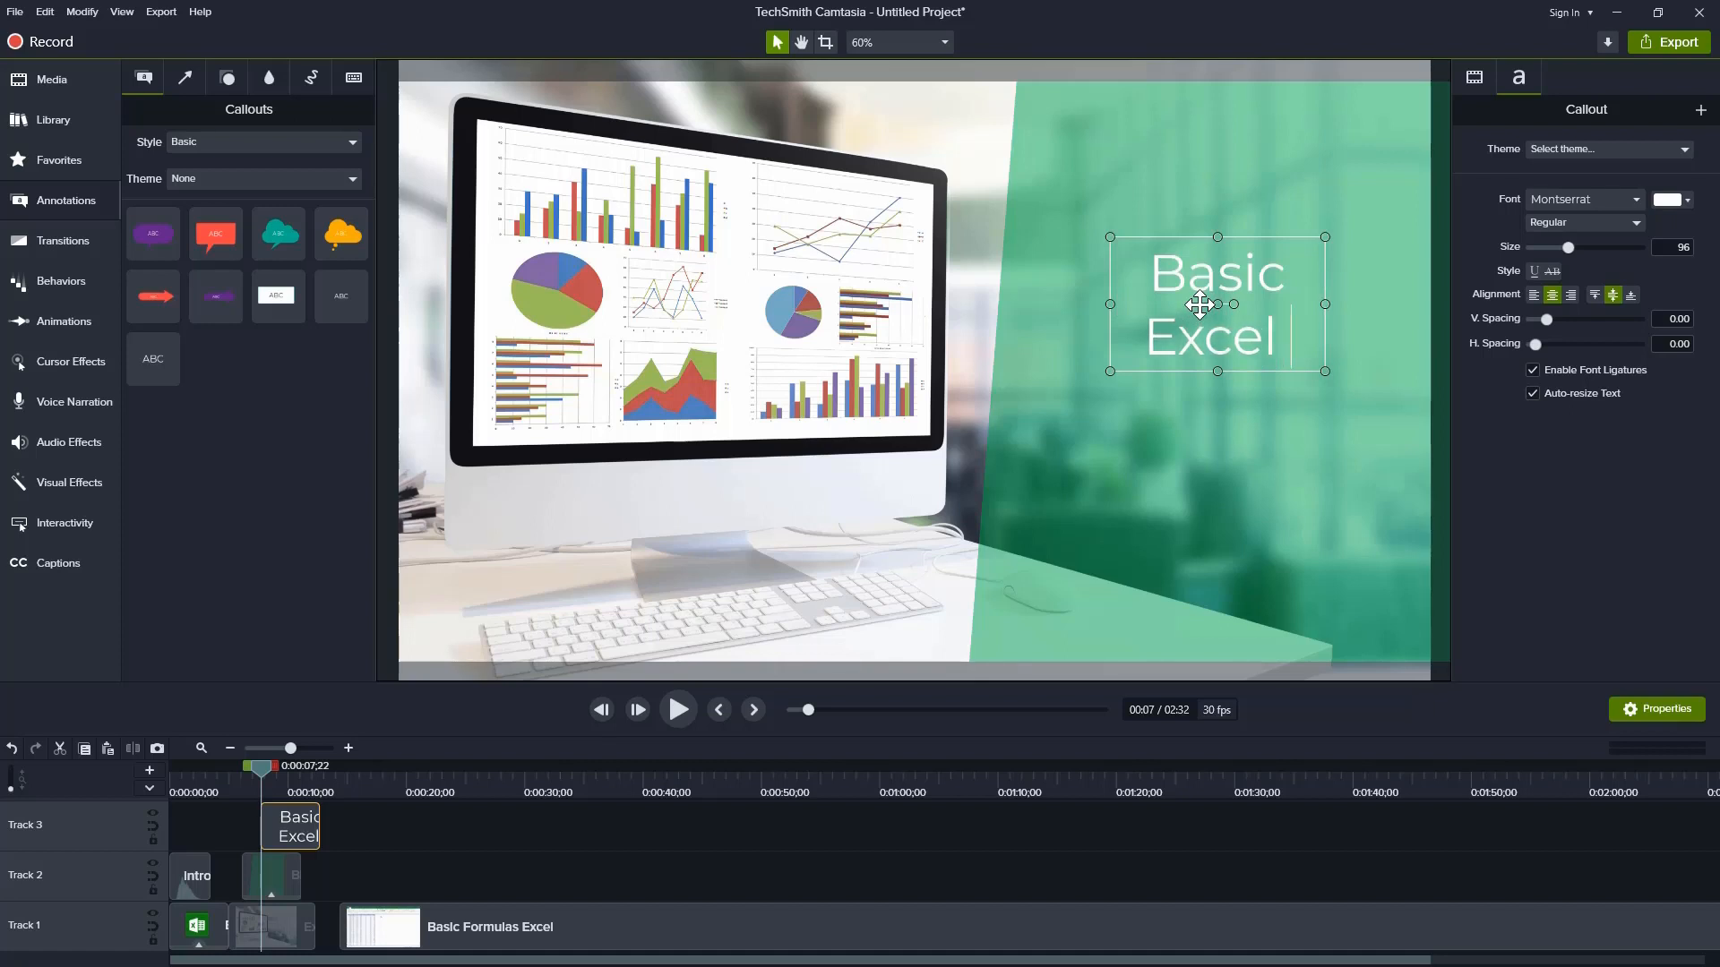
text(Formulas)
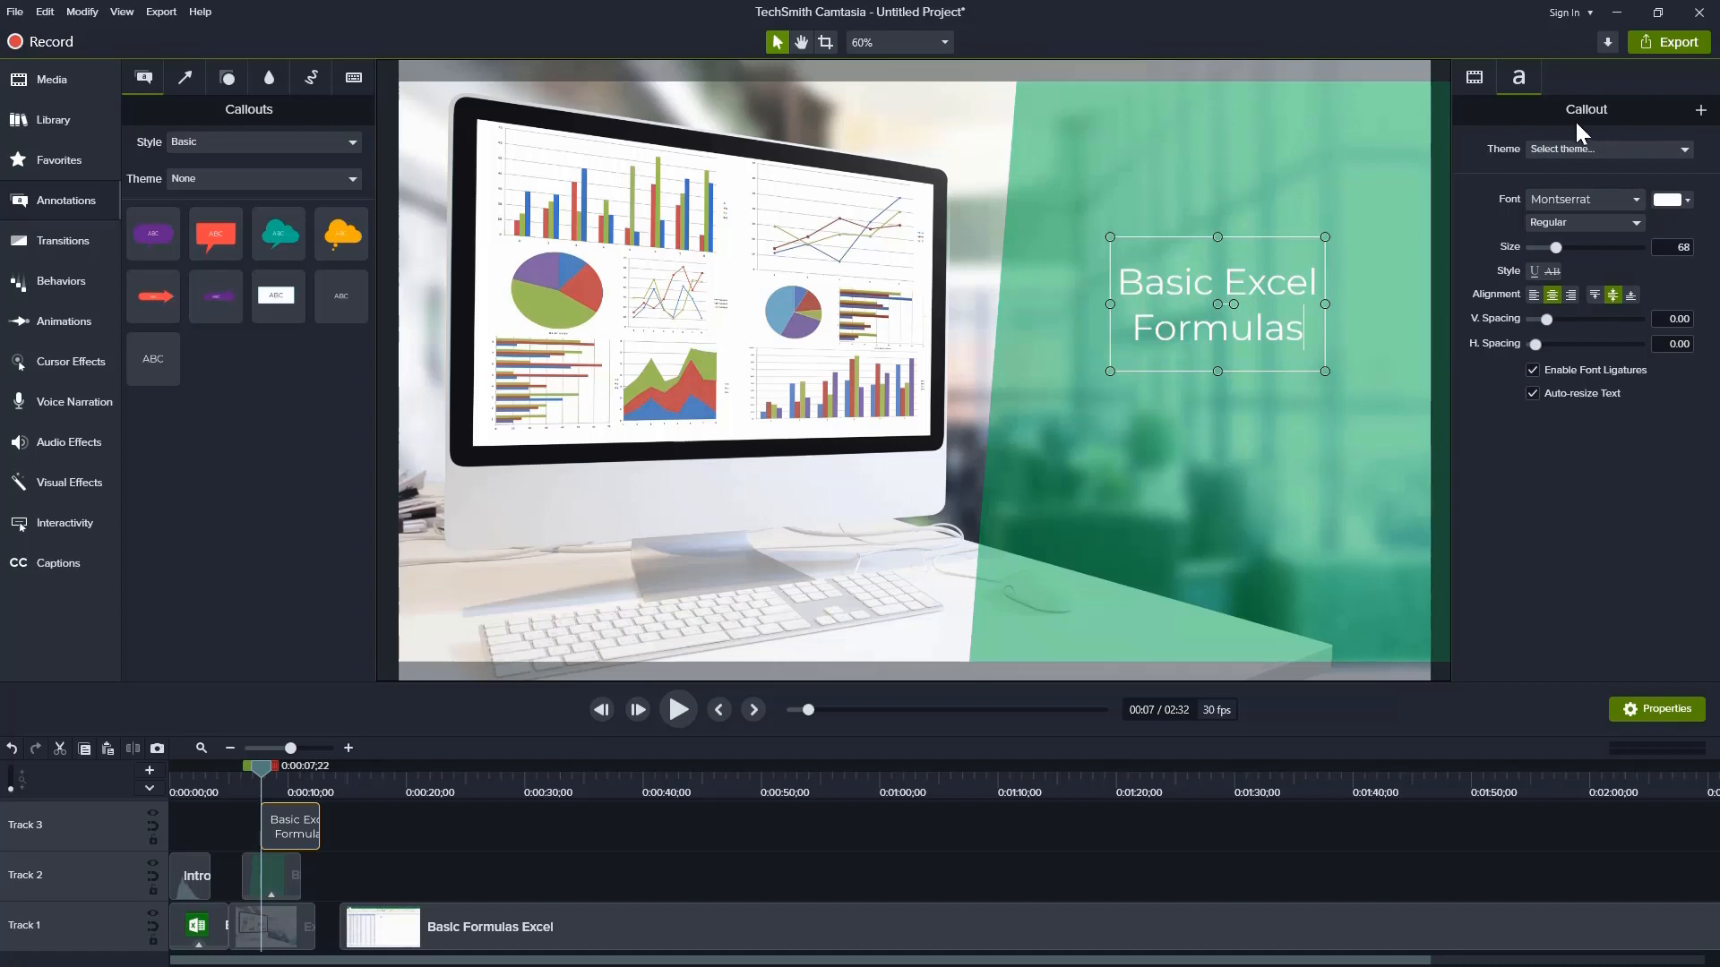
click(1690, 201)
key(Escape)
Step: Enlarge the callout's text box so the title fits on two lines, and center it on the green shape
drag(1111, 371, 1039, 434)
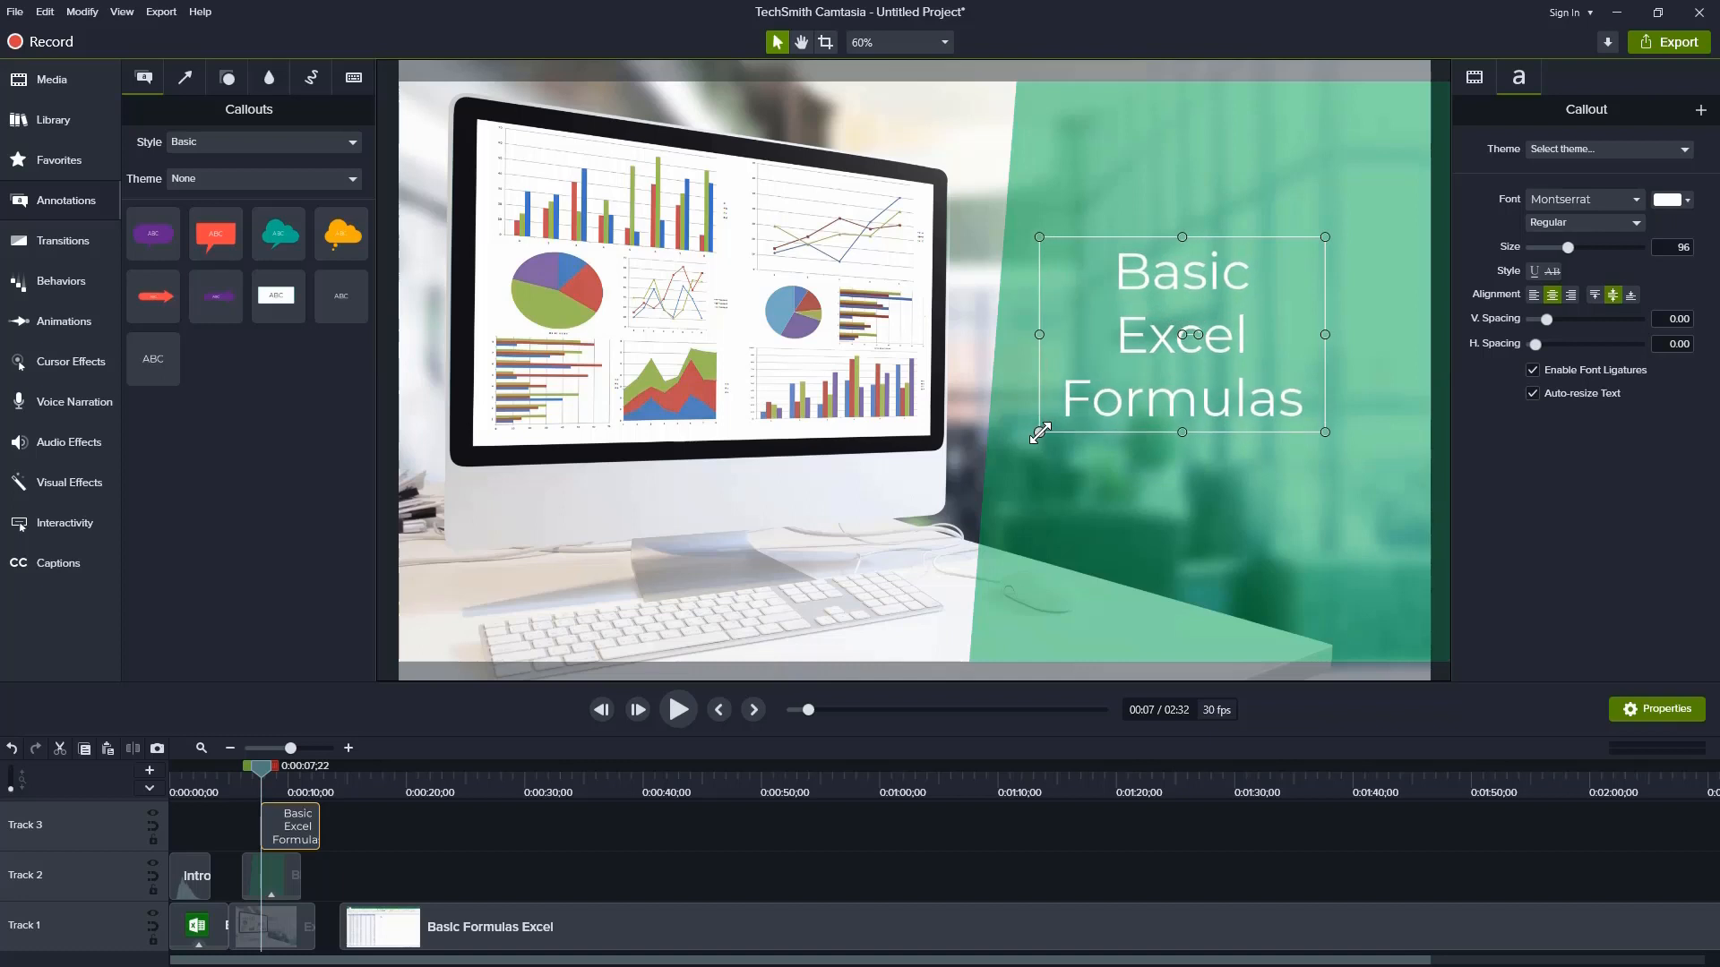
drag(1325, 334, 1371, 334)
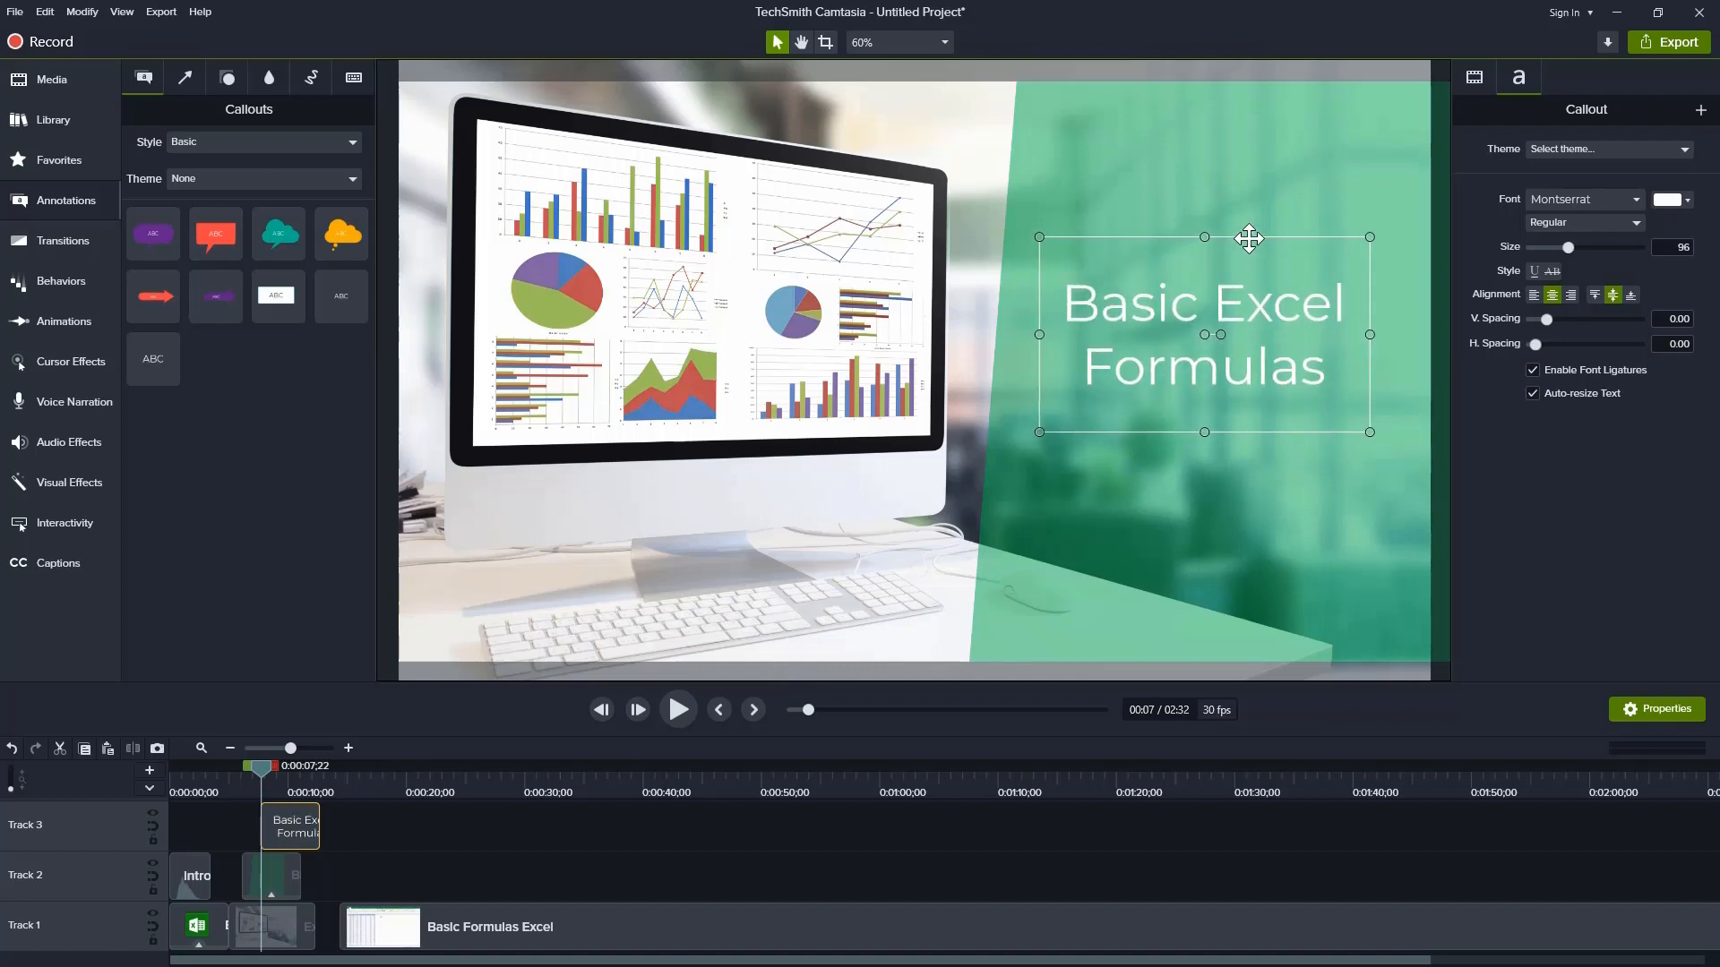
drag(1249, 238, 1263, 268)
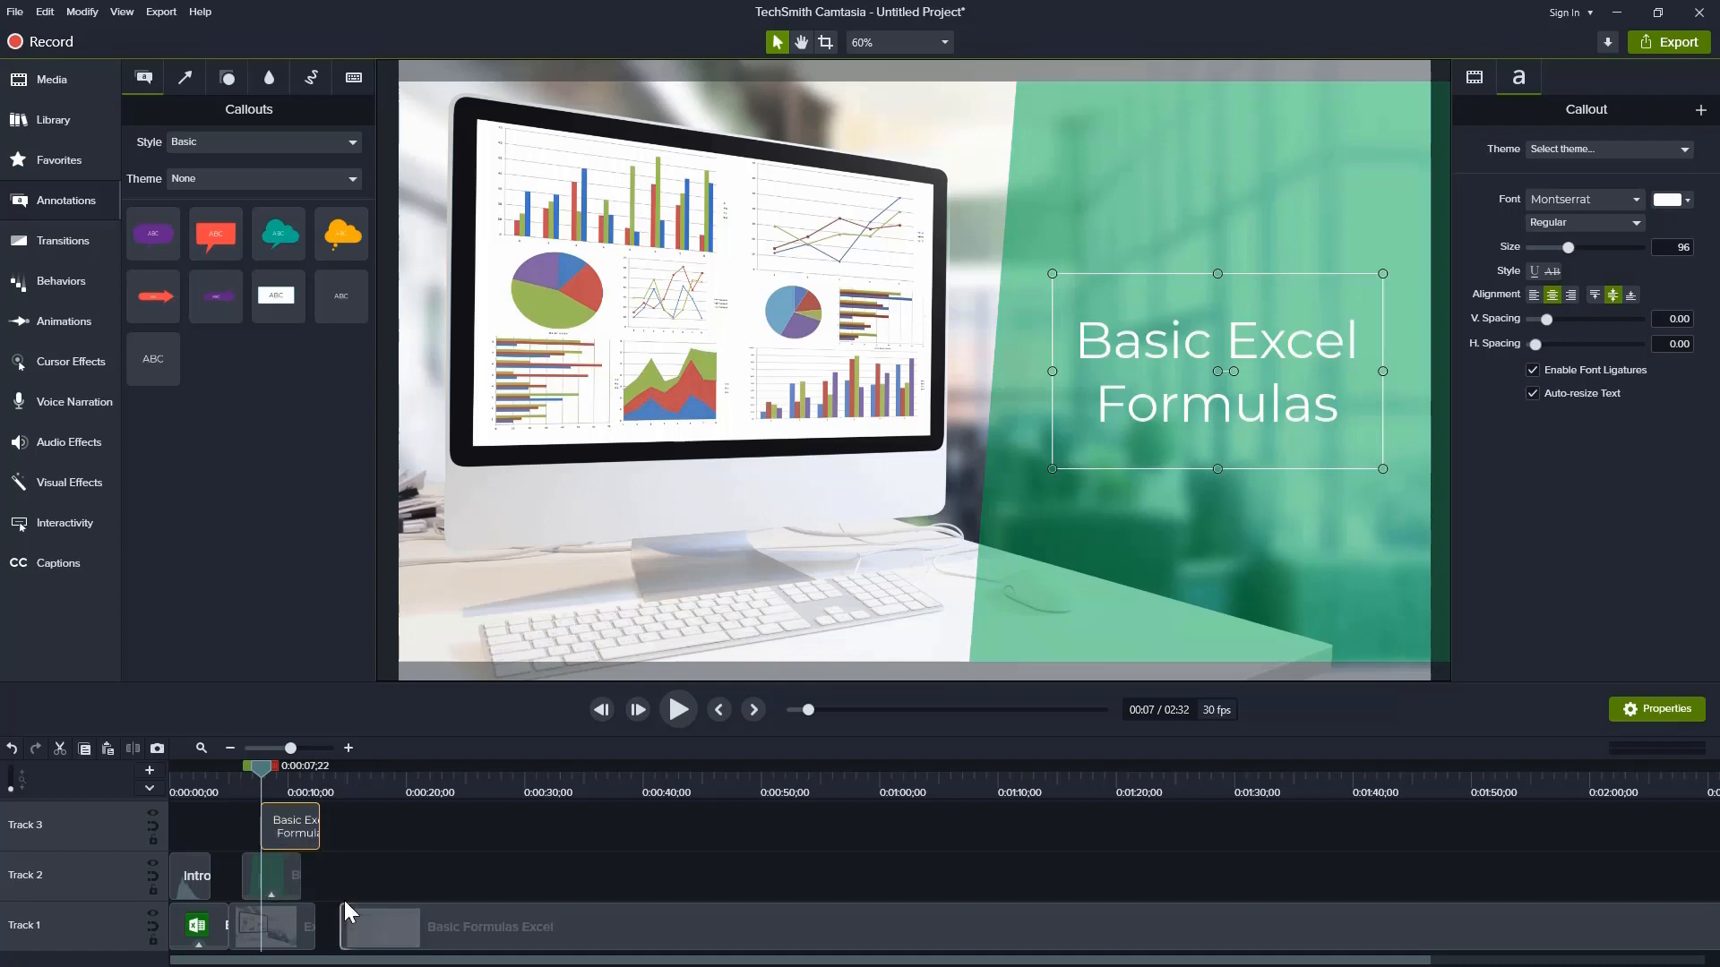
Step: Extend the Excel image up to the Basic Formulas Excel clip, lengthen the green shape's end, and start the title callout earlier
click(385, 912)
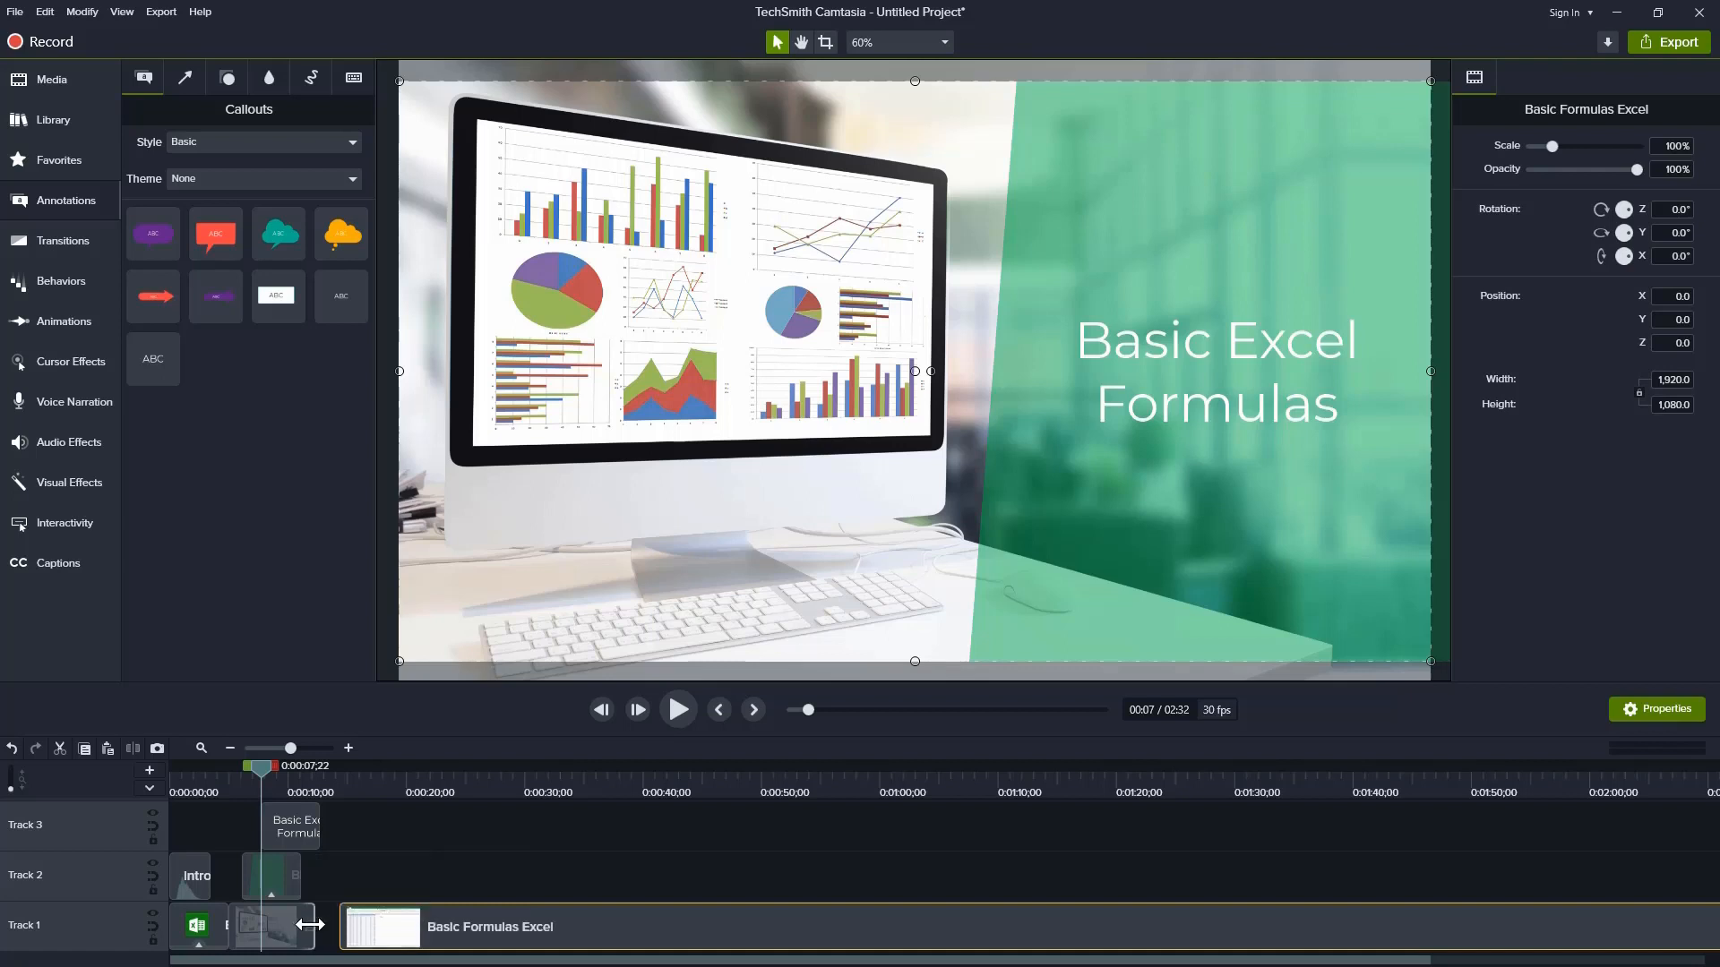
drag(310, 925, 339, 924)
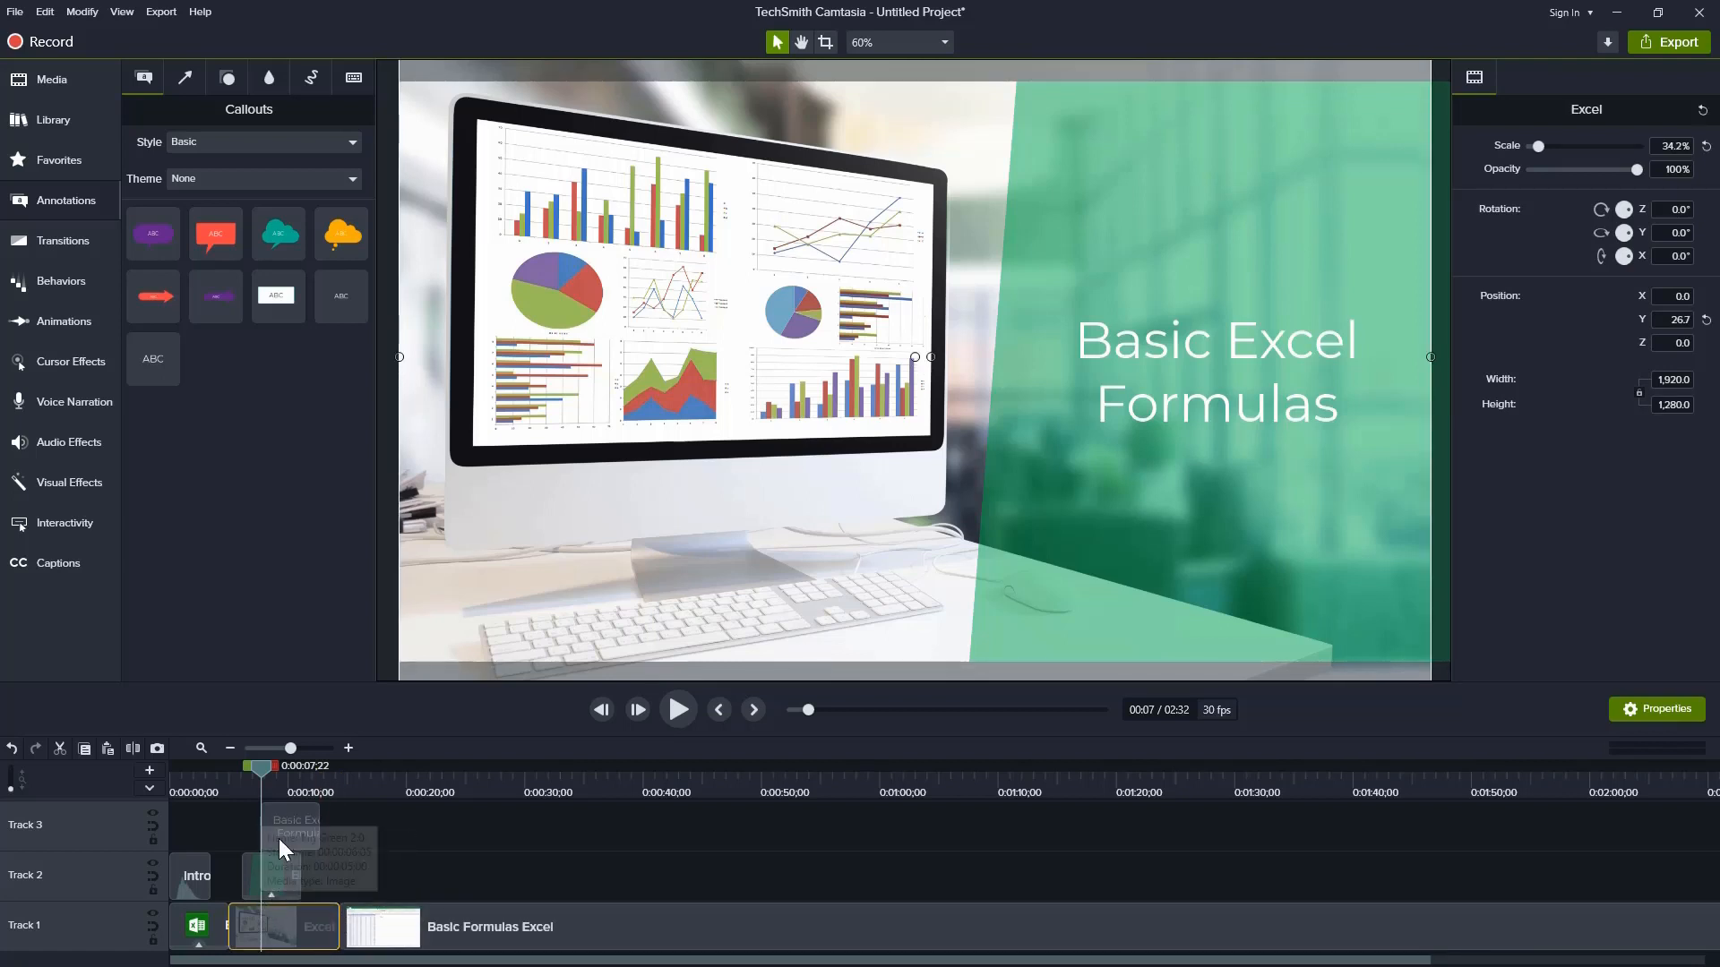
drag(300, 879, 329, 880)
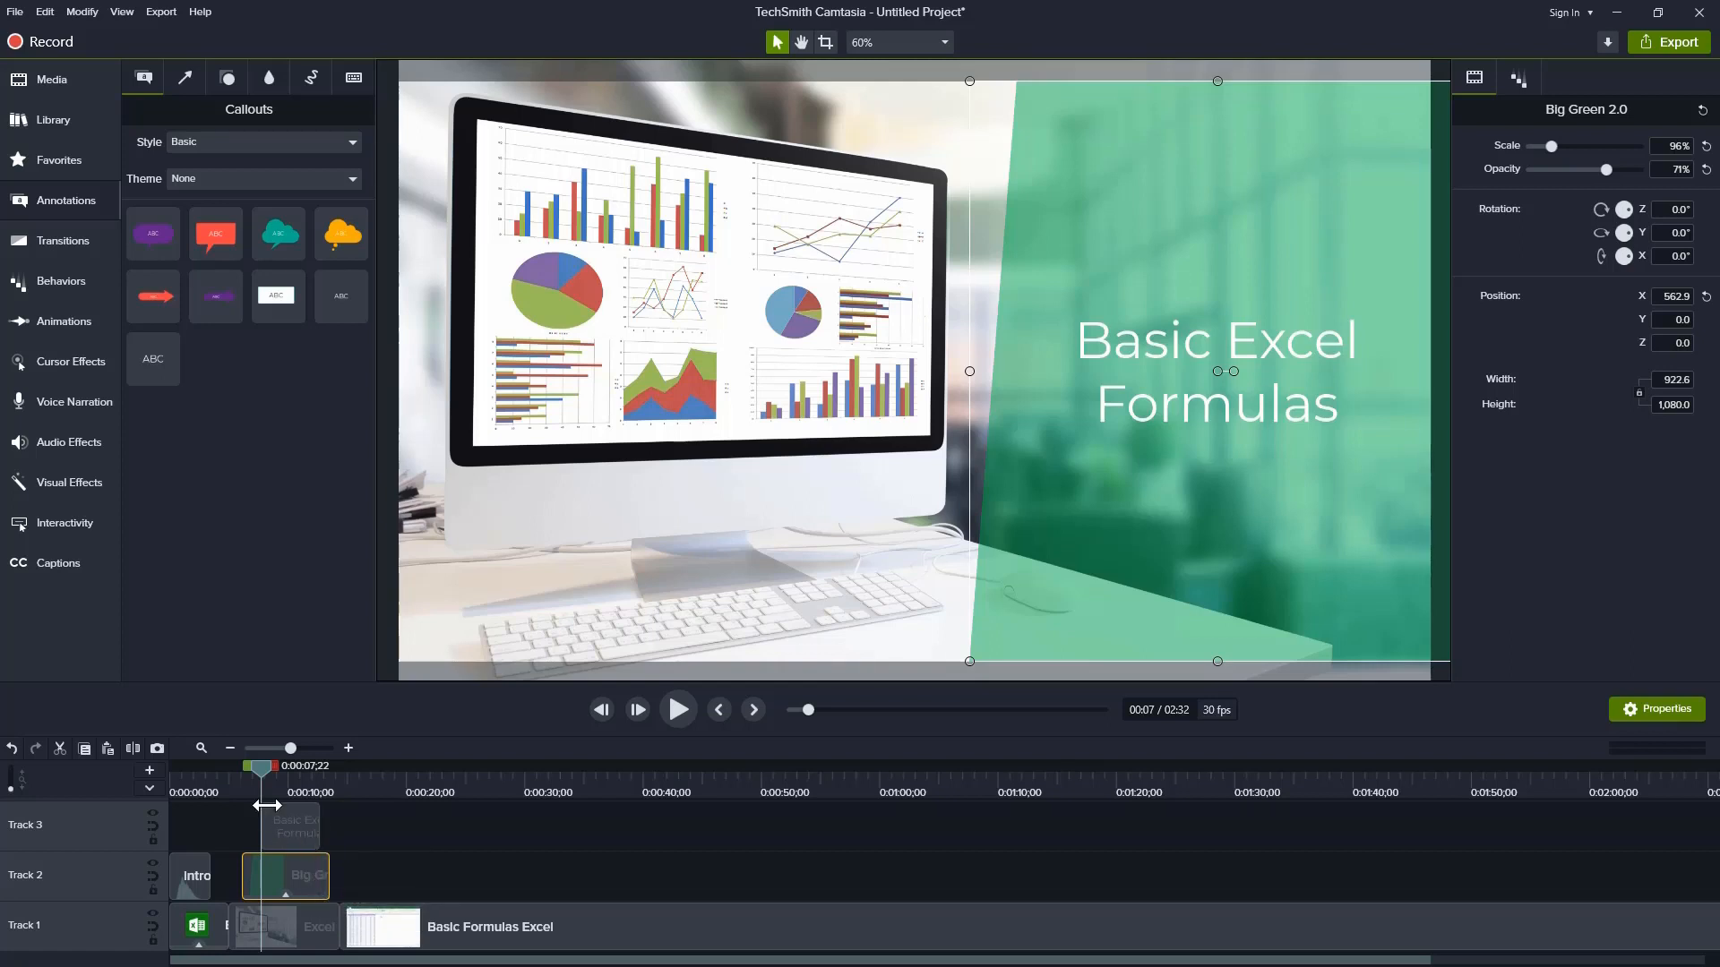
mouse_move(266, 806)
mouse_down()
mouse_move(246, 818)
mouse_move(232, 774)
mouse_move(250, 822)
mouse_up()
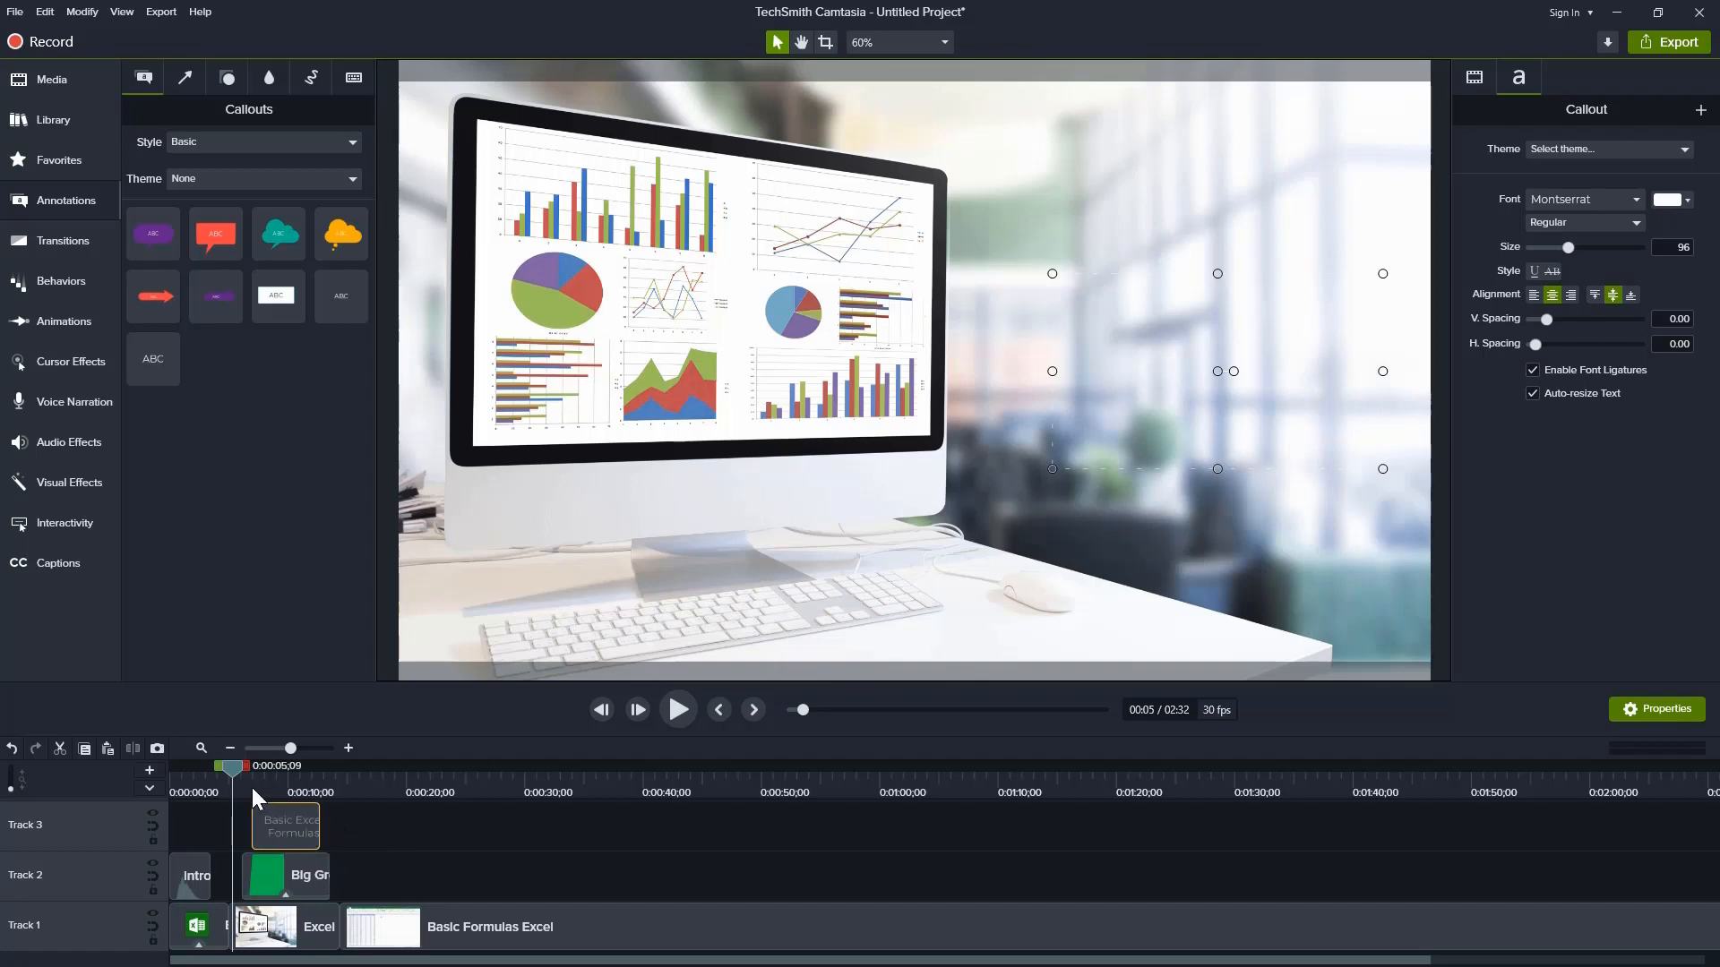
Step: Play the intro from 0:00:00;00 through the transition into the Basic Formulas Excel clip
drag(235, 770, 170, 784)
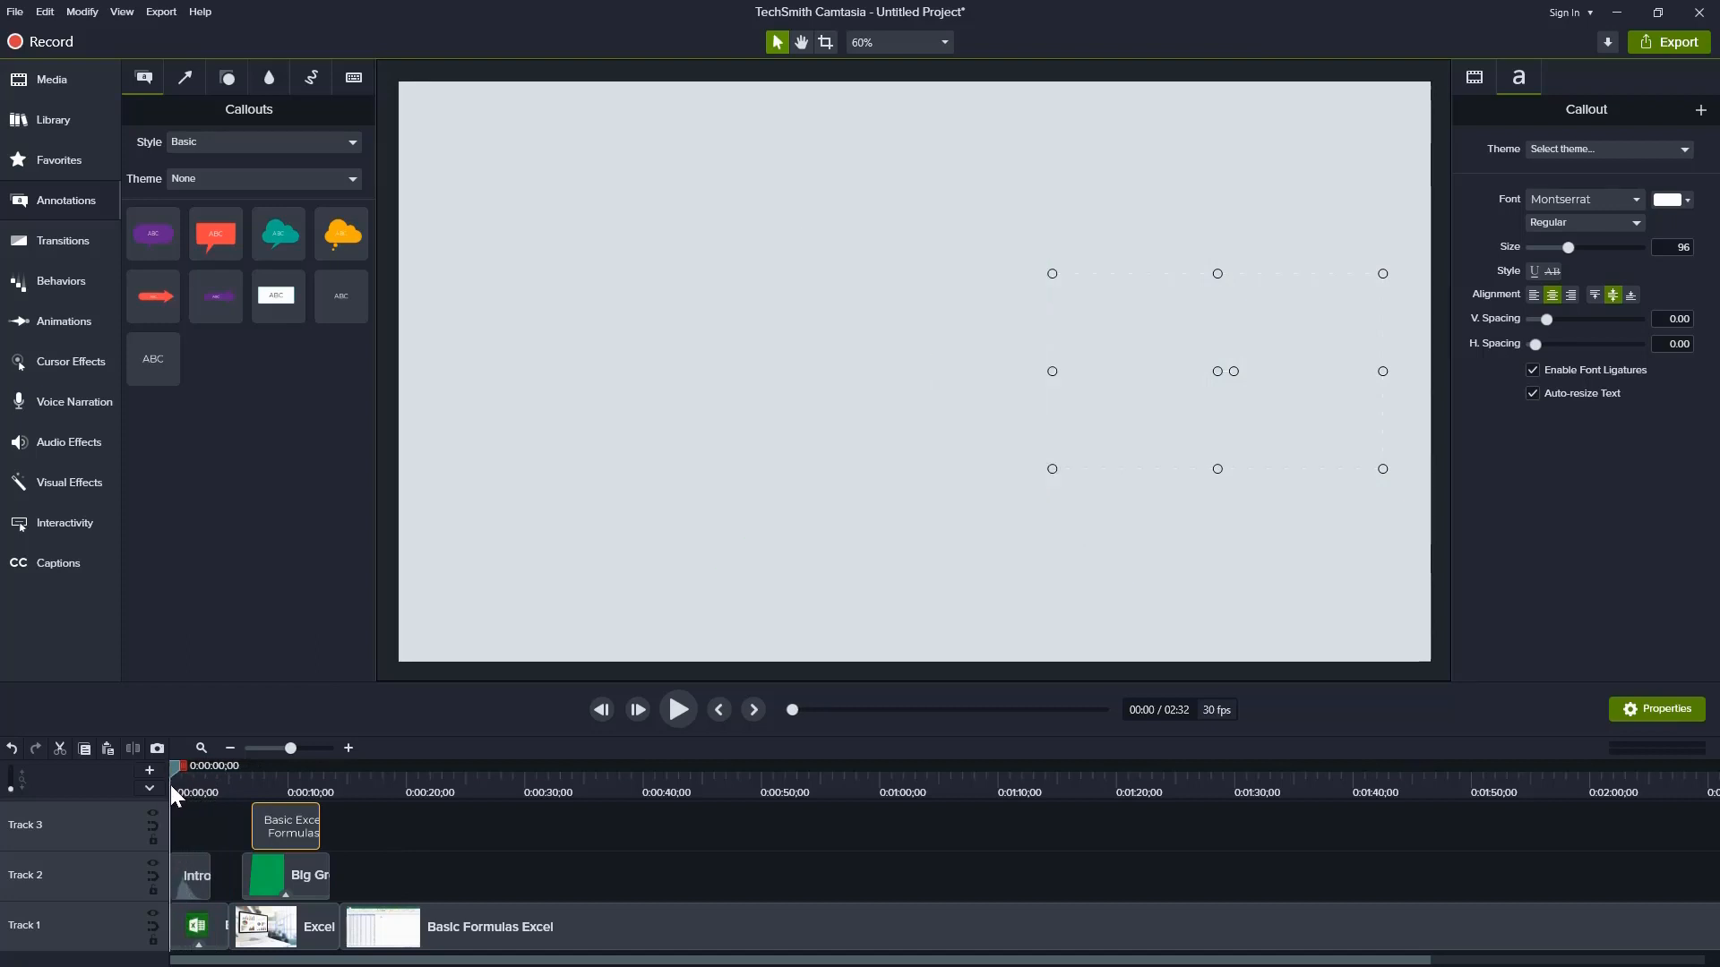
click(685, 708)
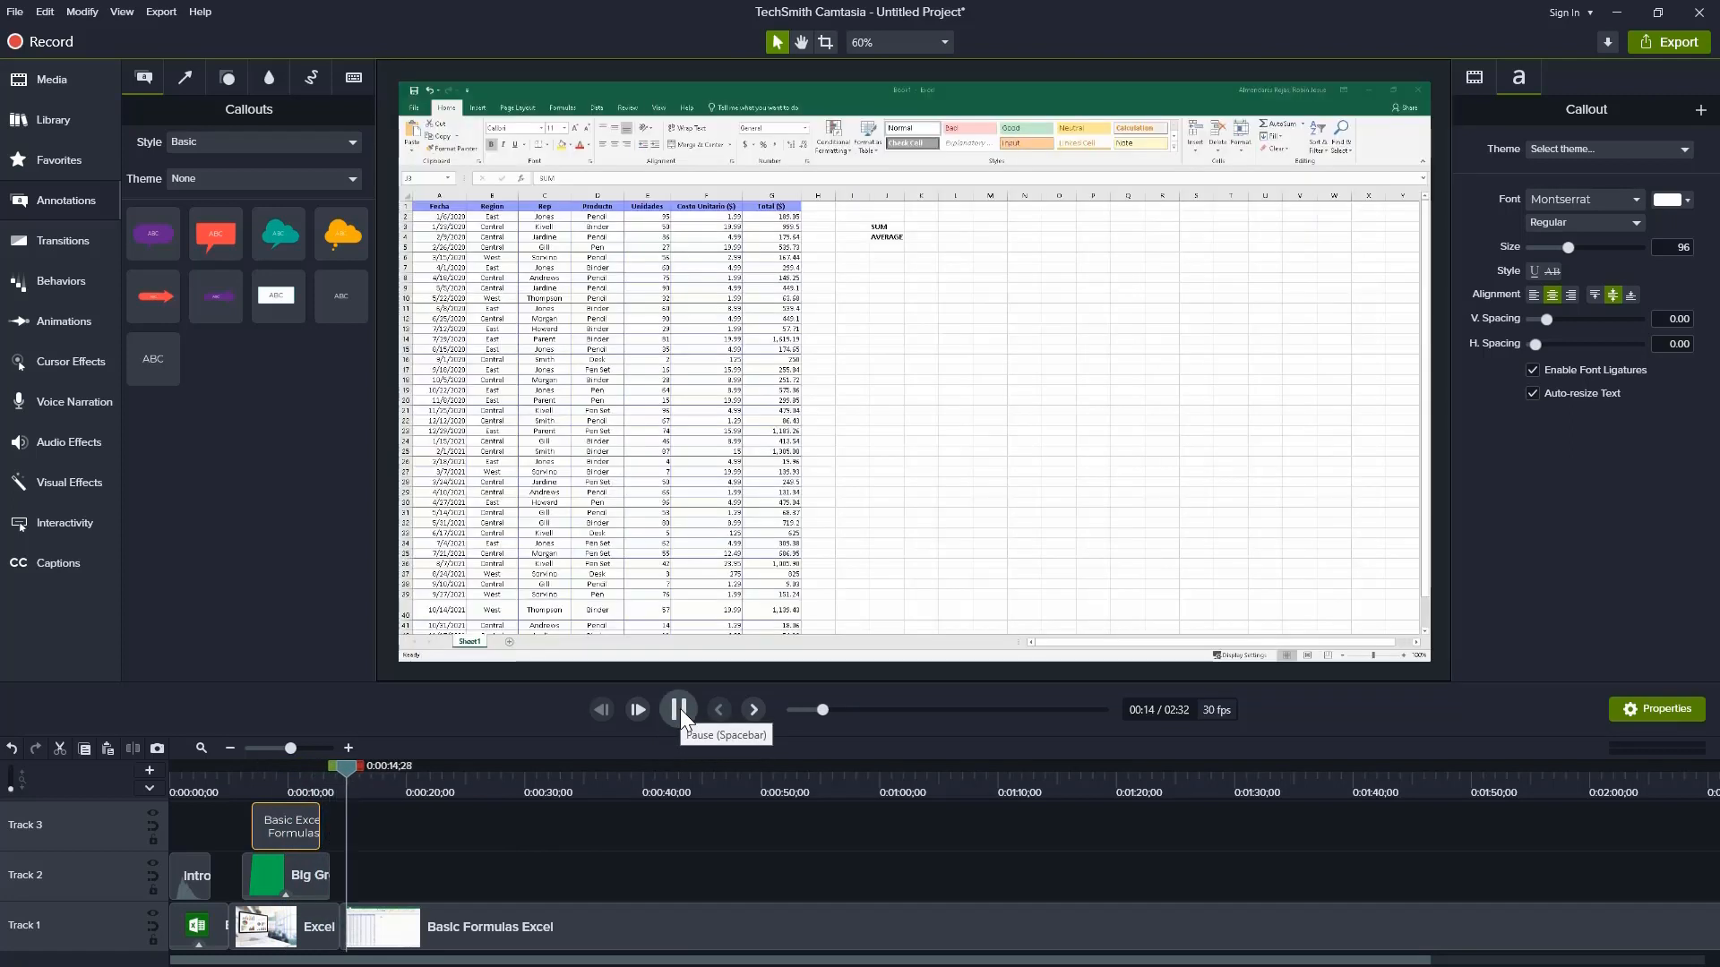
click(680, 707)
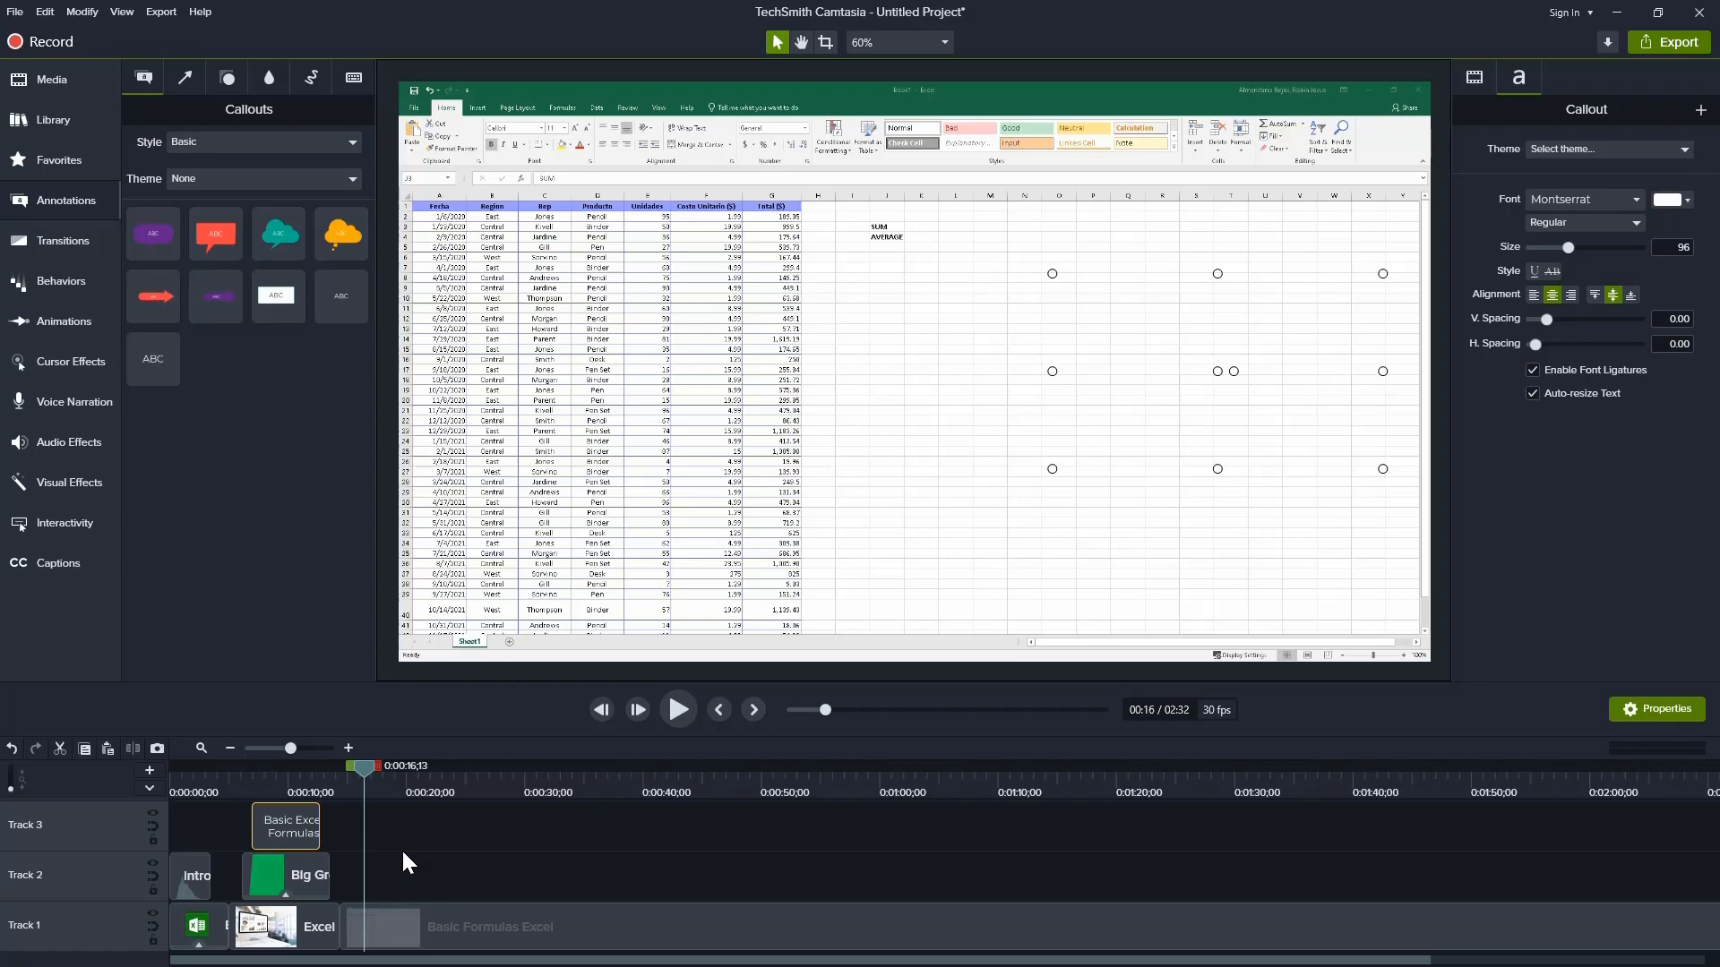
Step: Apply the Sliding behavior to the "Basic Excel Formulas" callout and play back the title scene
drag(363, 761, 277, 765)
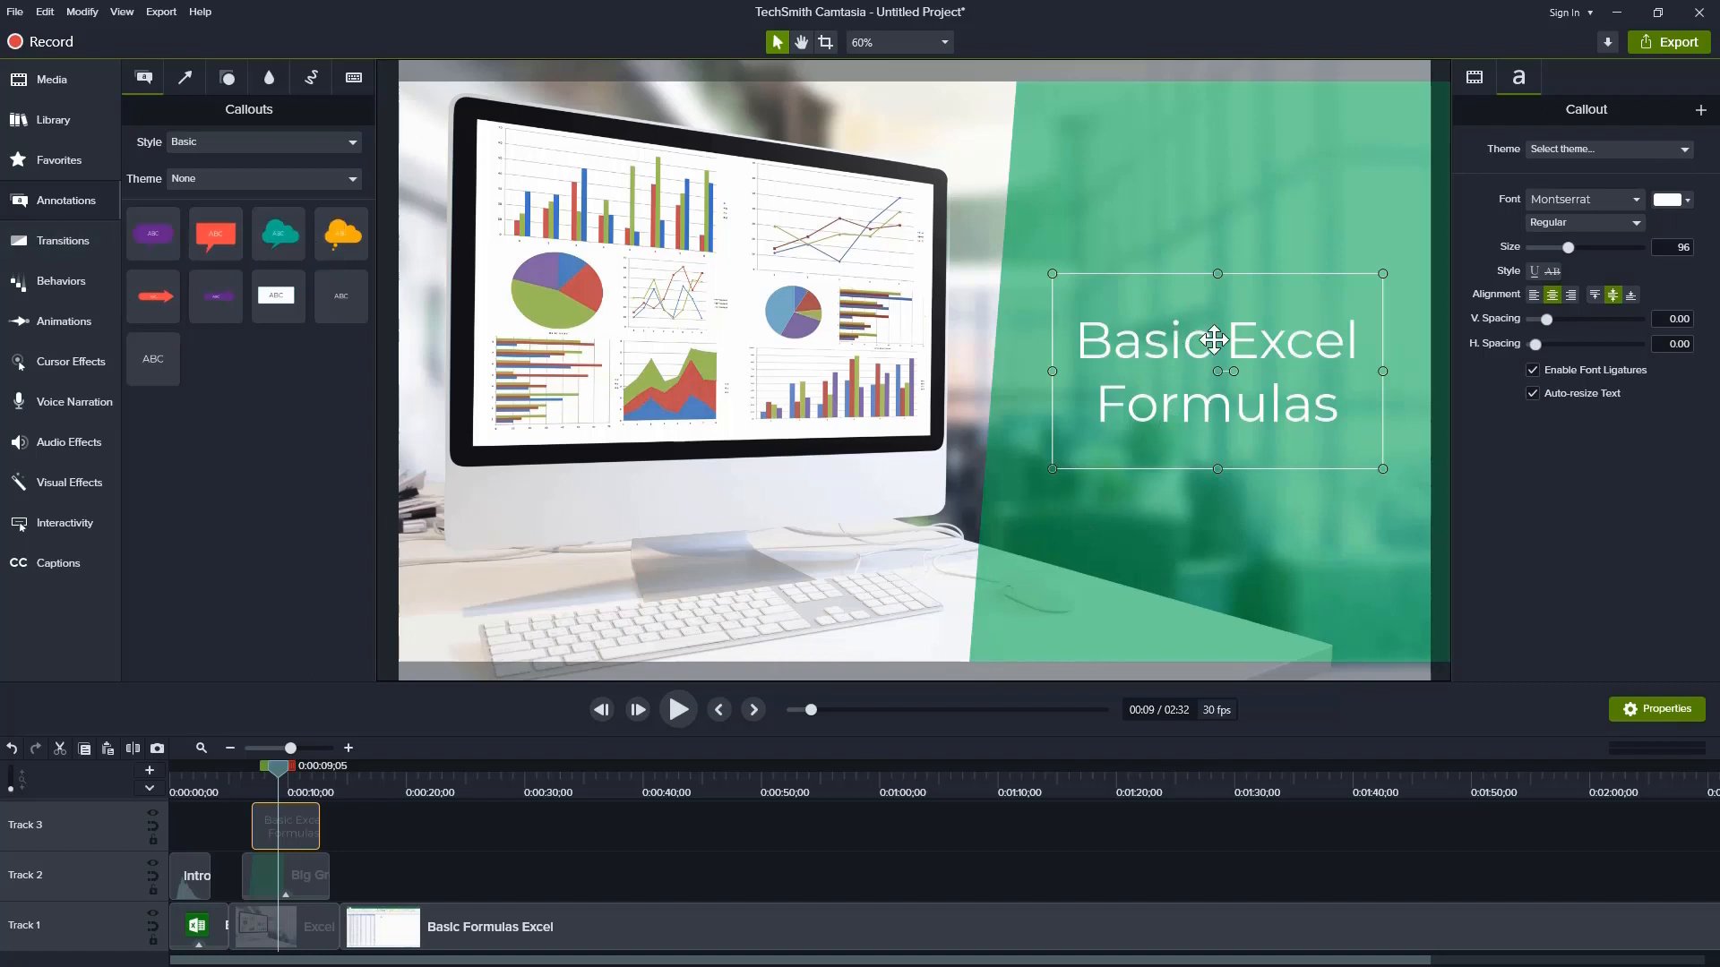
click(30, 291)
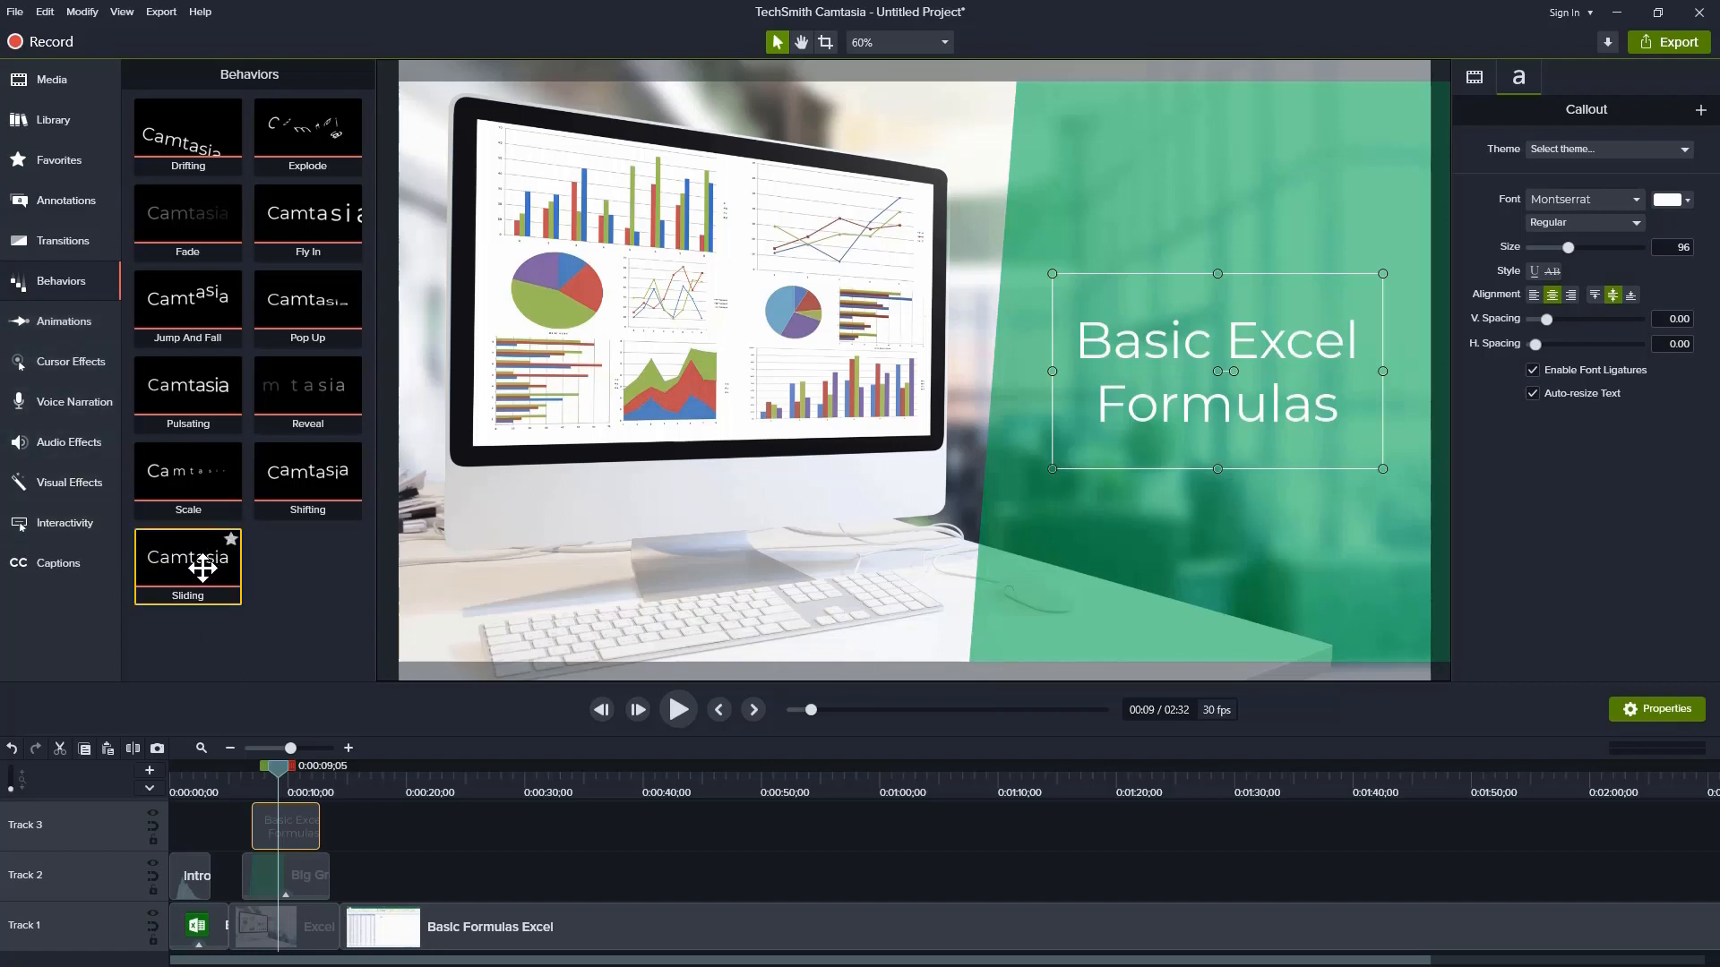
drag(201, 567, 238, 771)
click(675, 716)
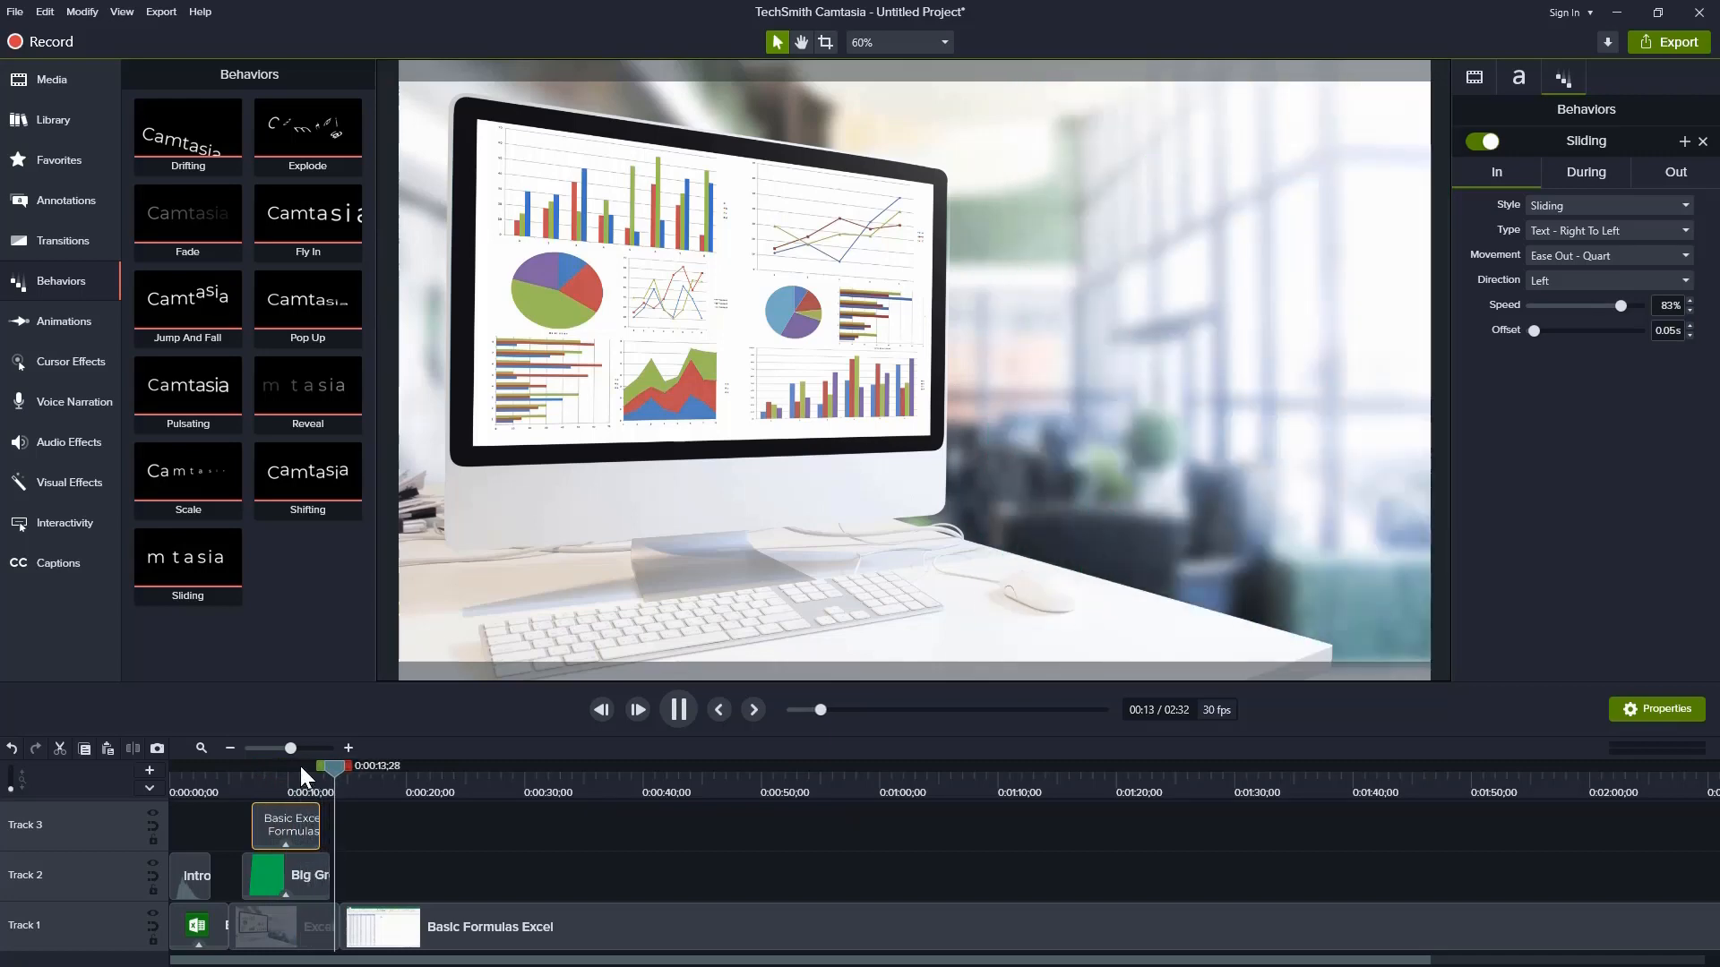
Step: Set the direction of the title callout's Sliding entrance behavior to Right
drag(346, 765, 284, 766)
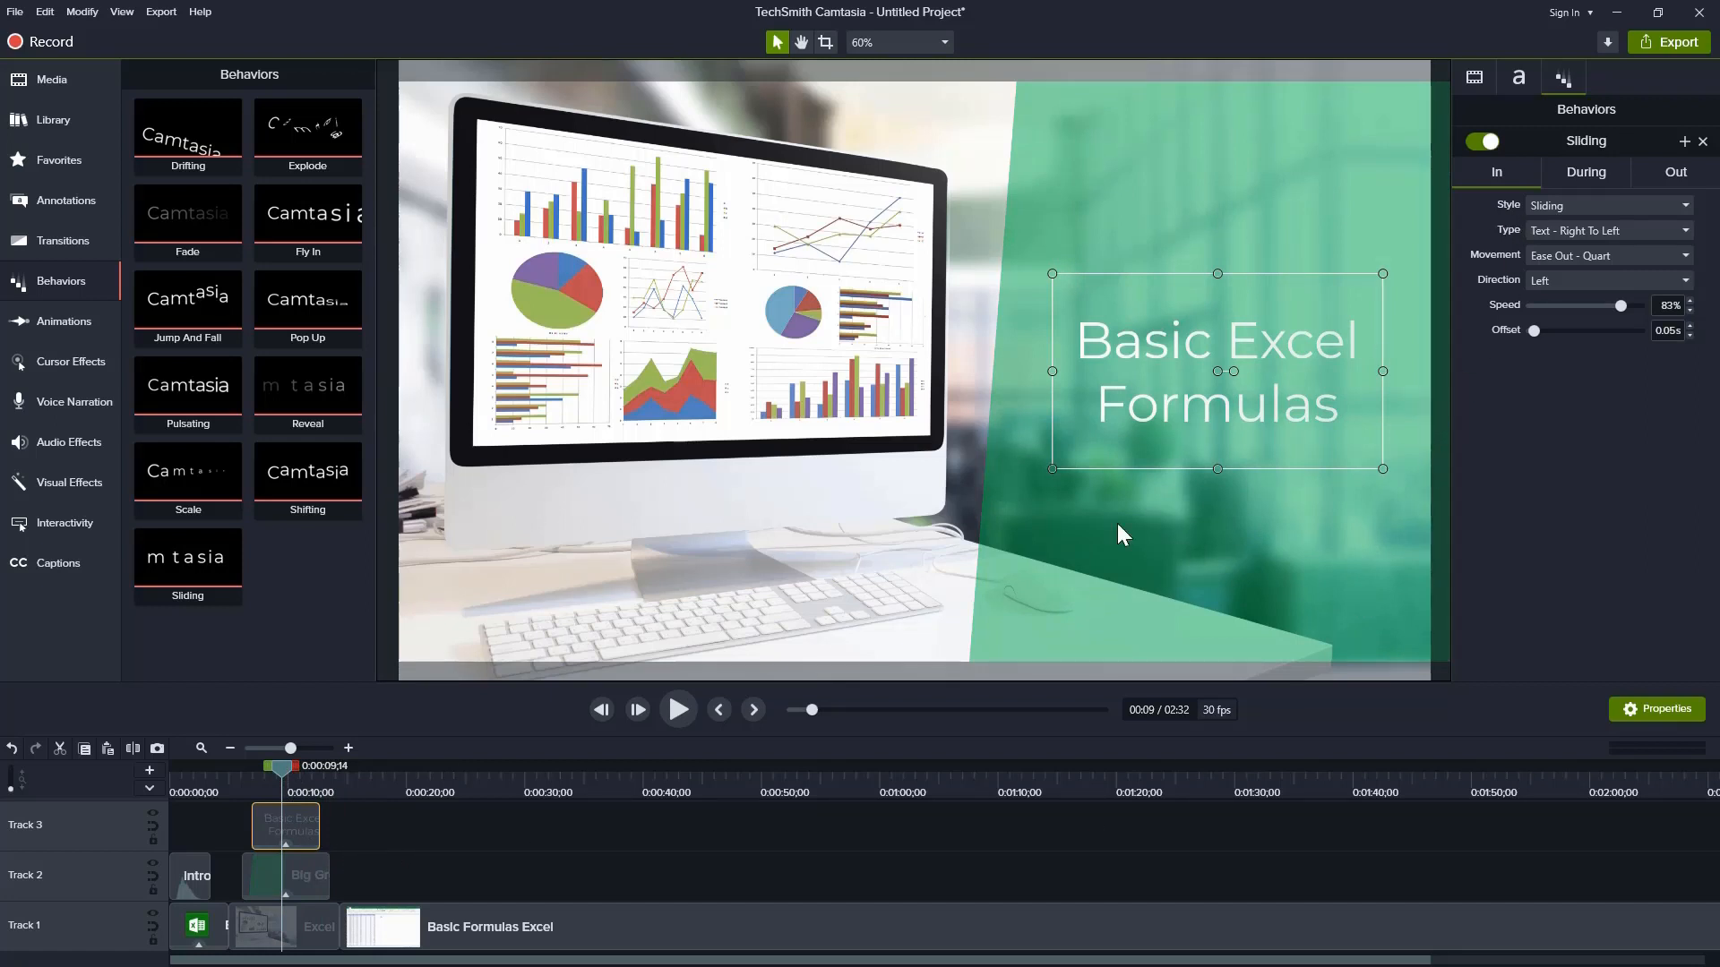
click(1517, 79)
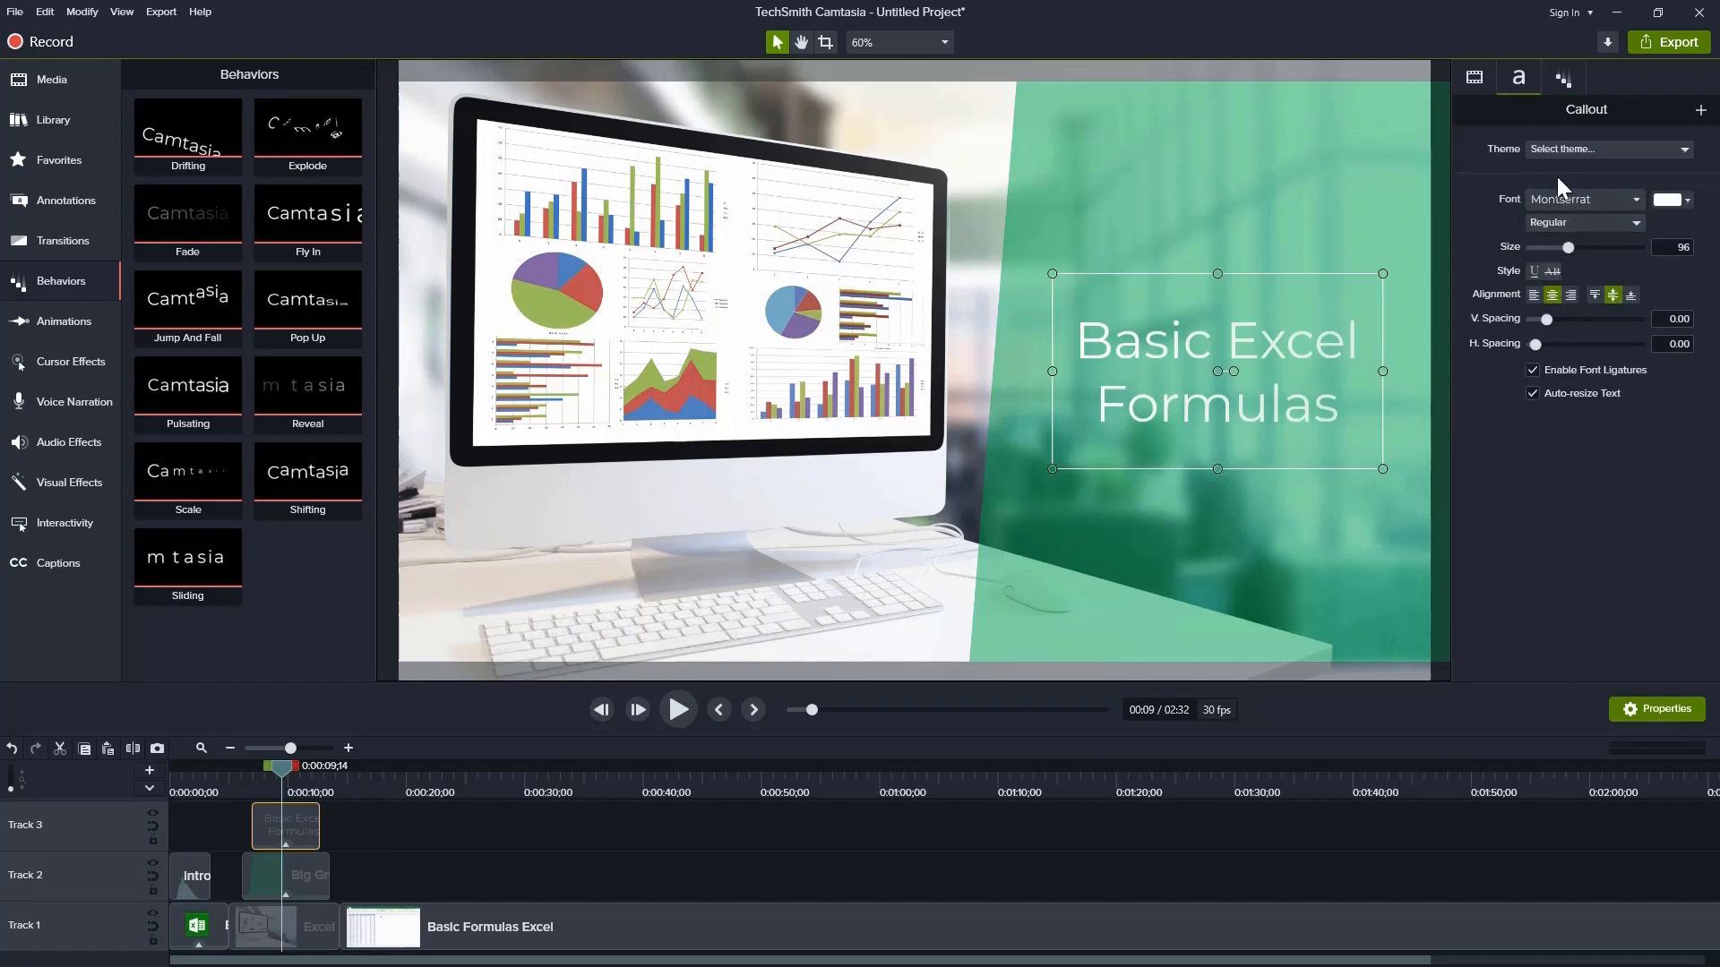
click(1561, 80)
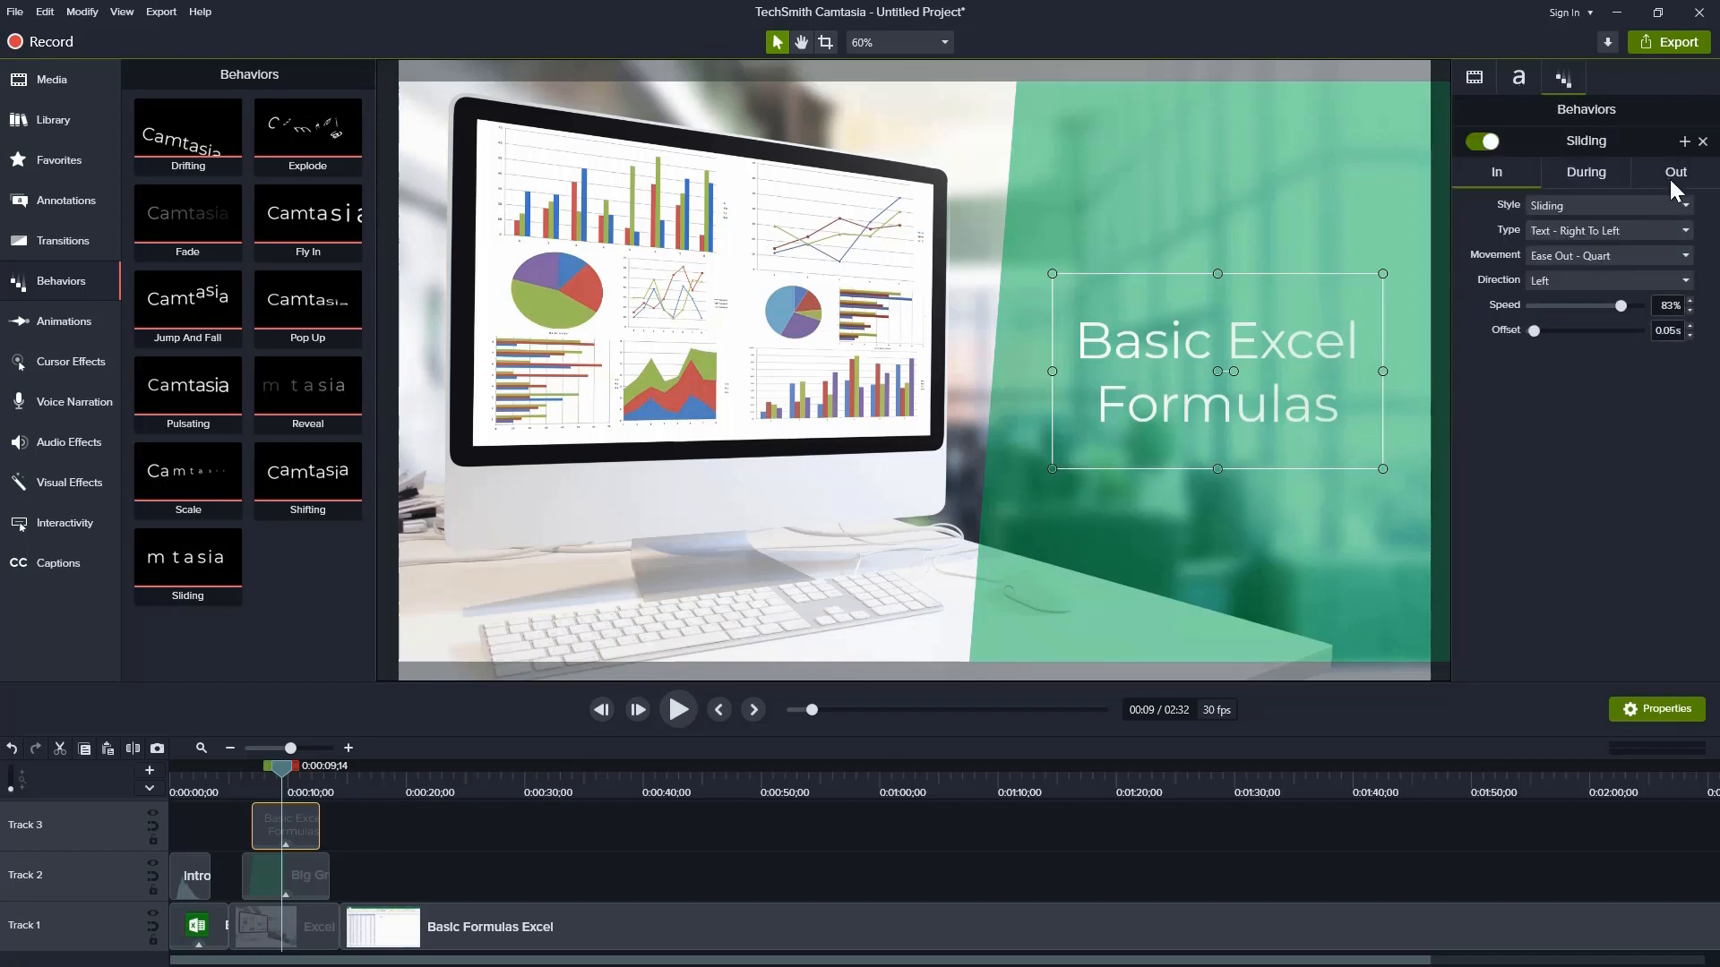
click(1680, 281)
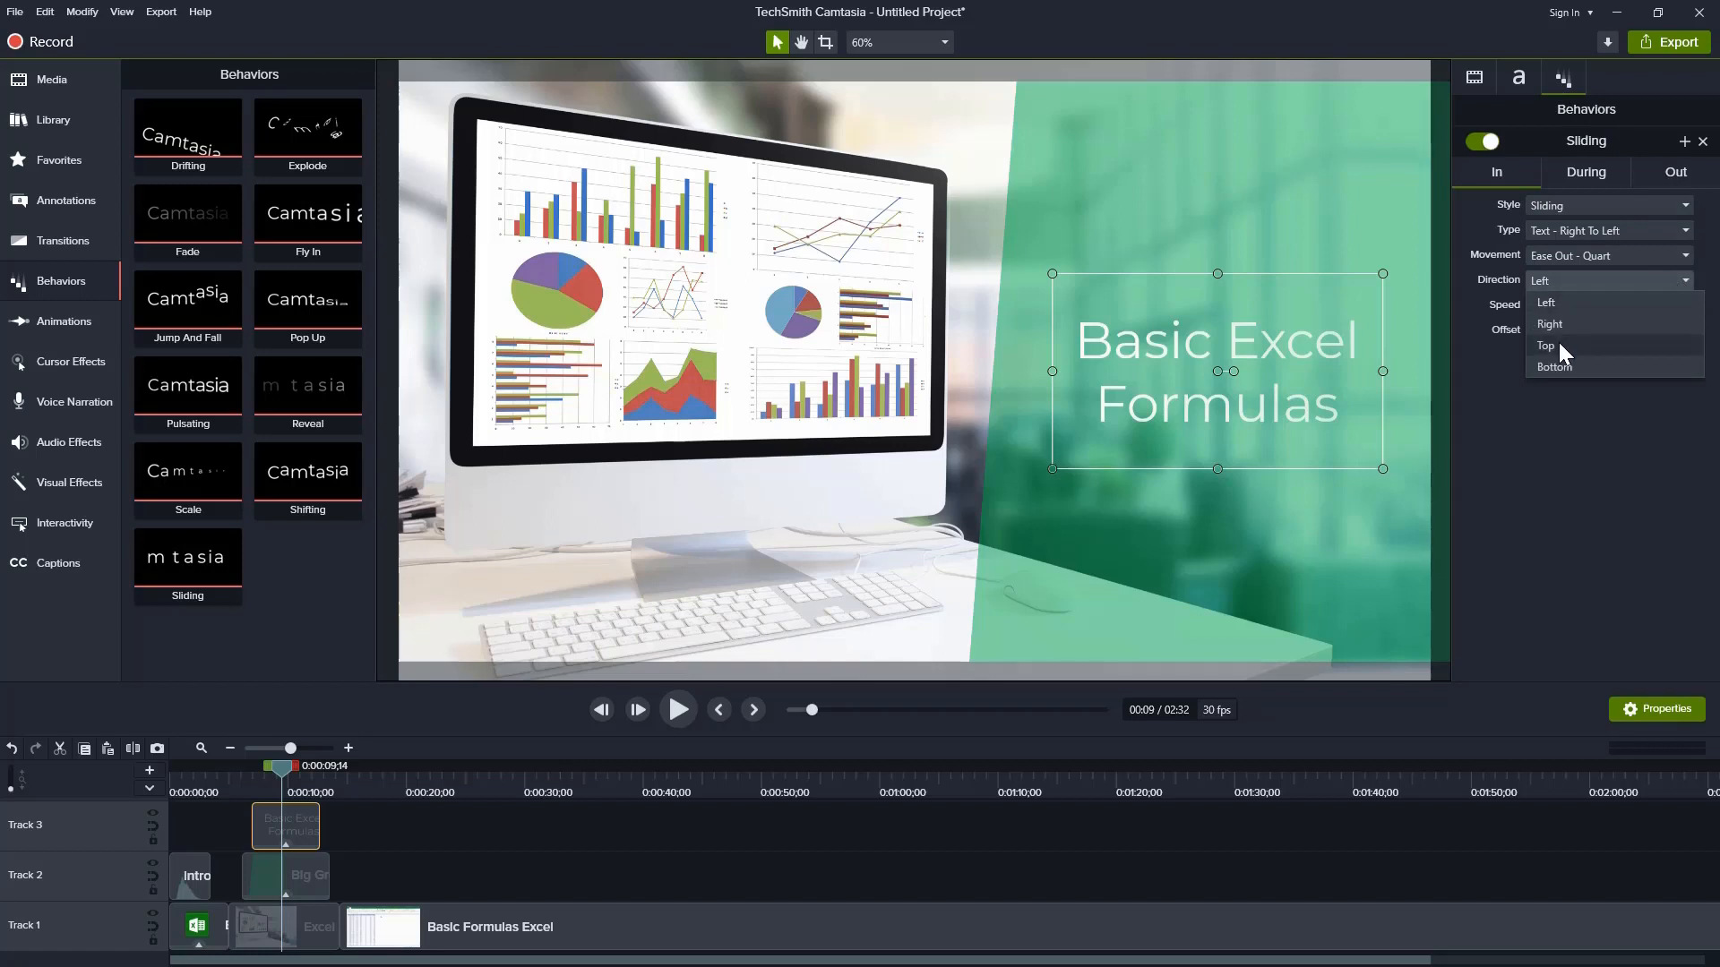
click(1576, 326)
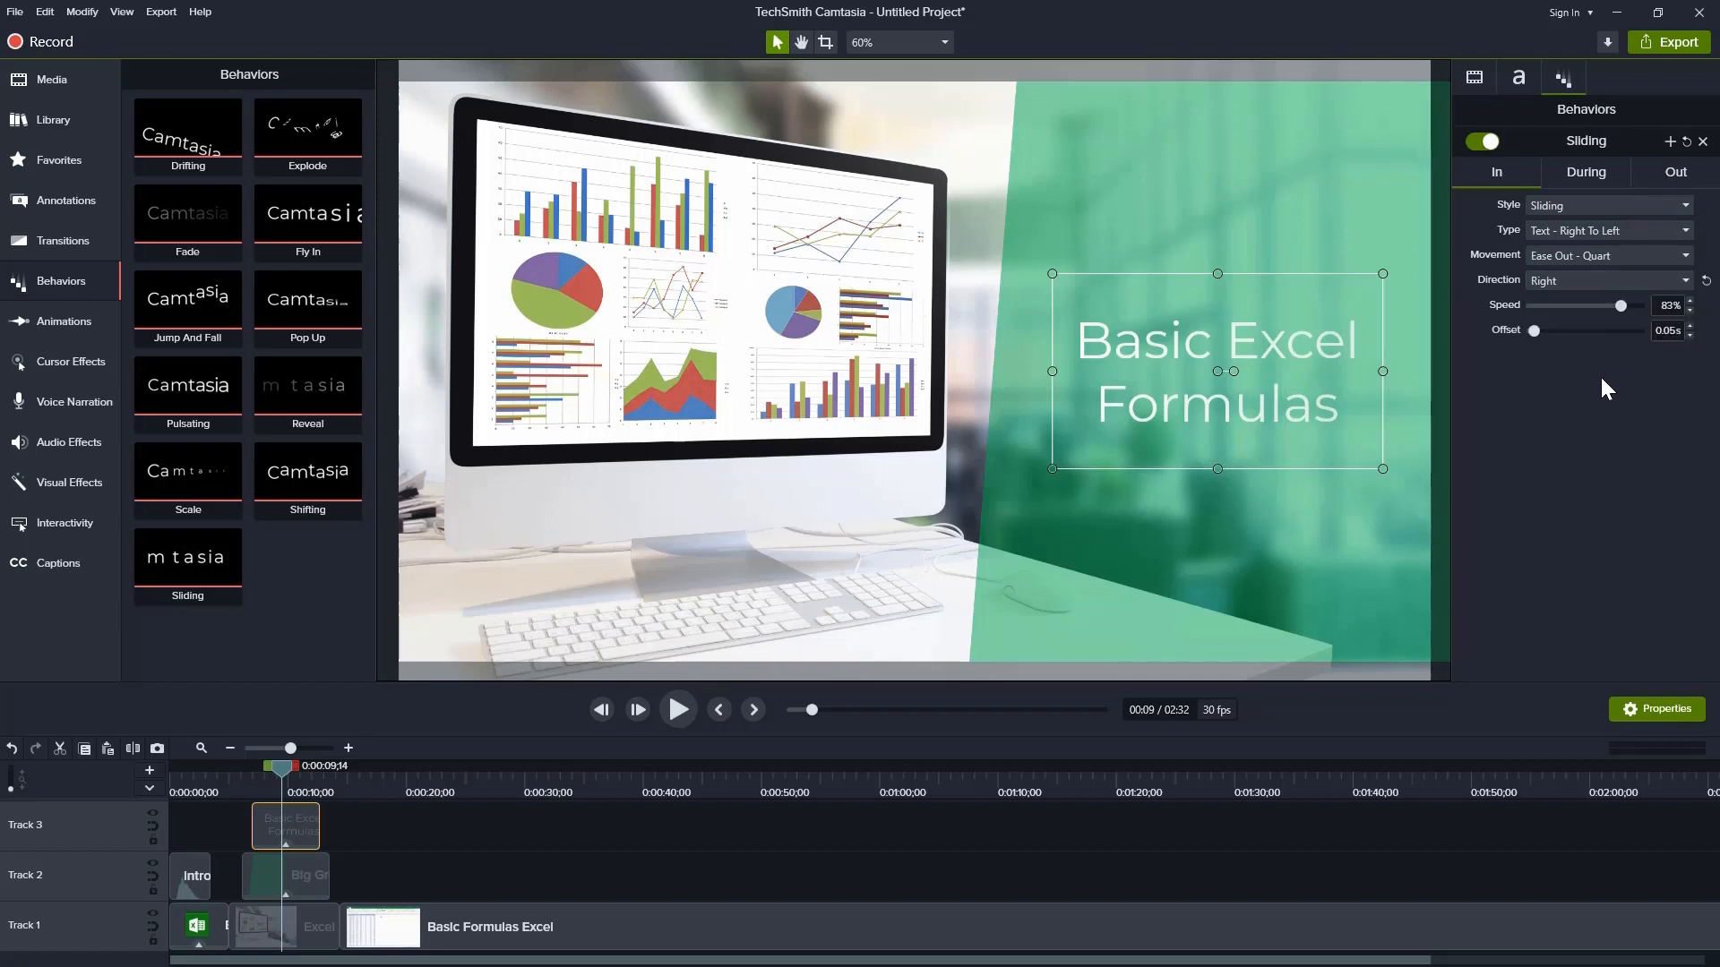
click(1676, 232)
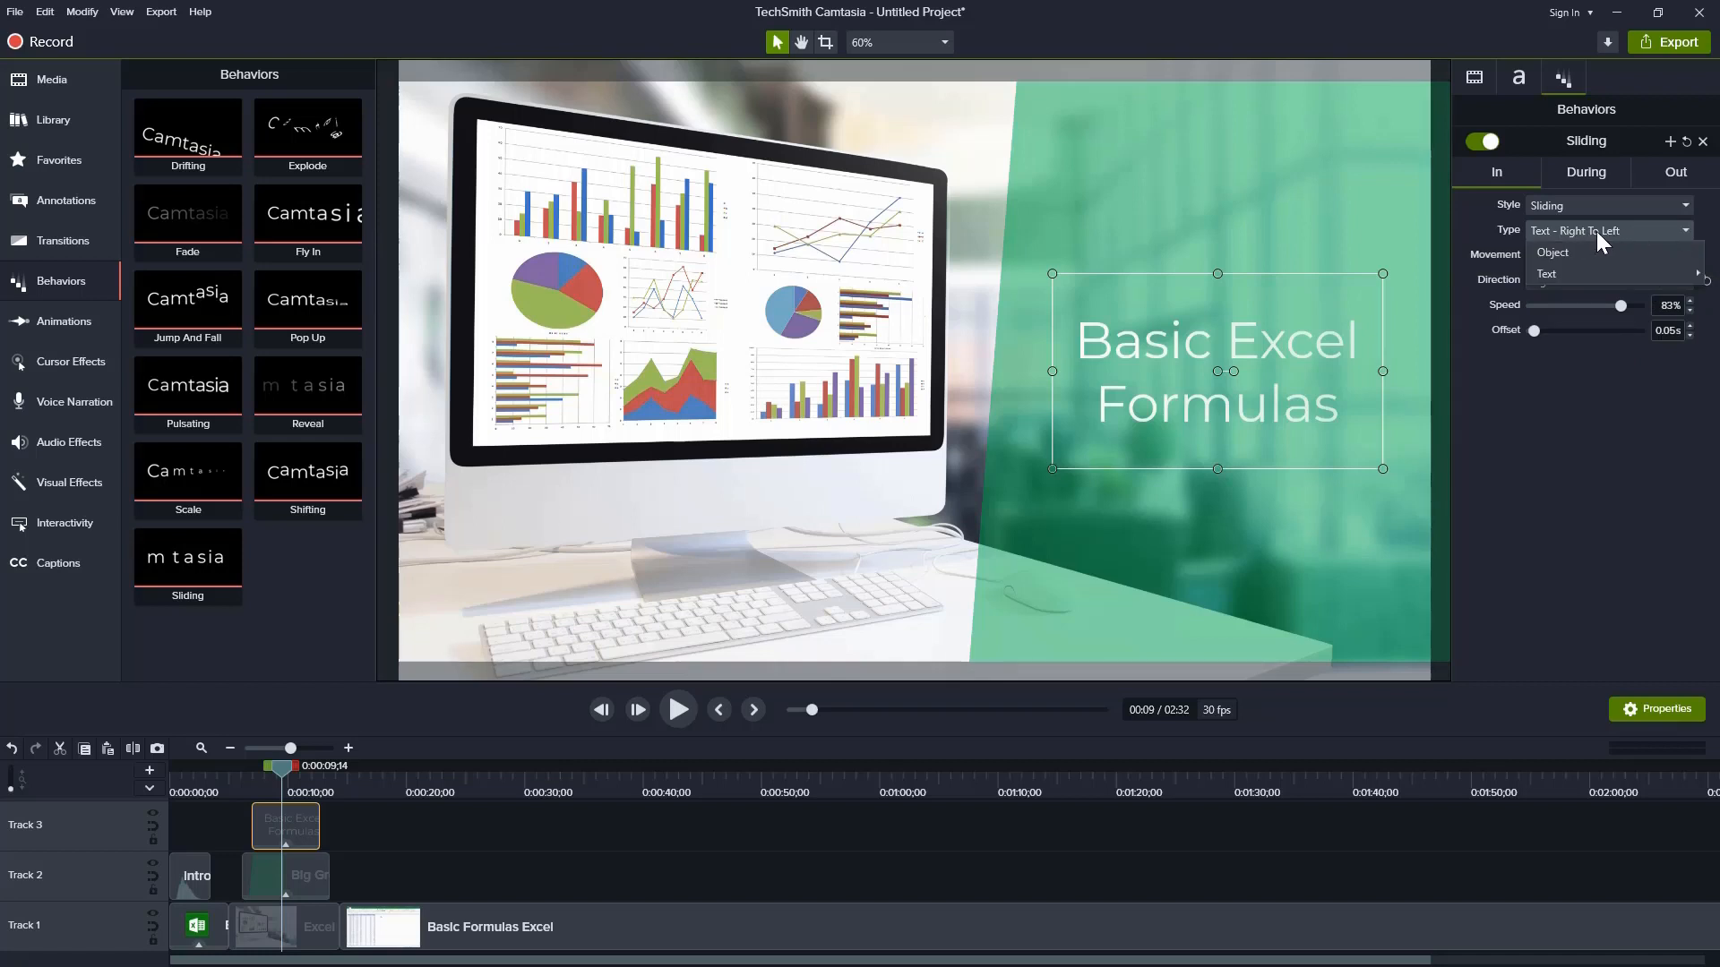
click(1710, 238)
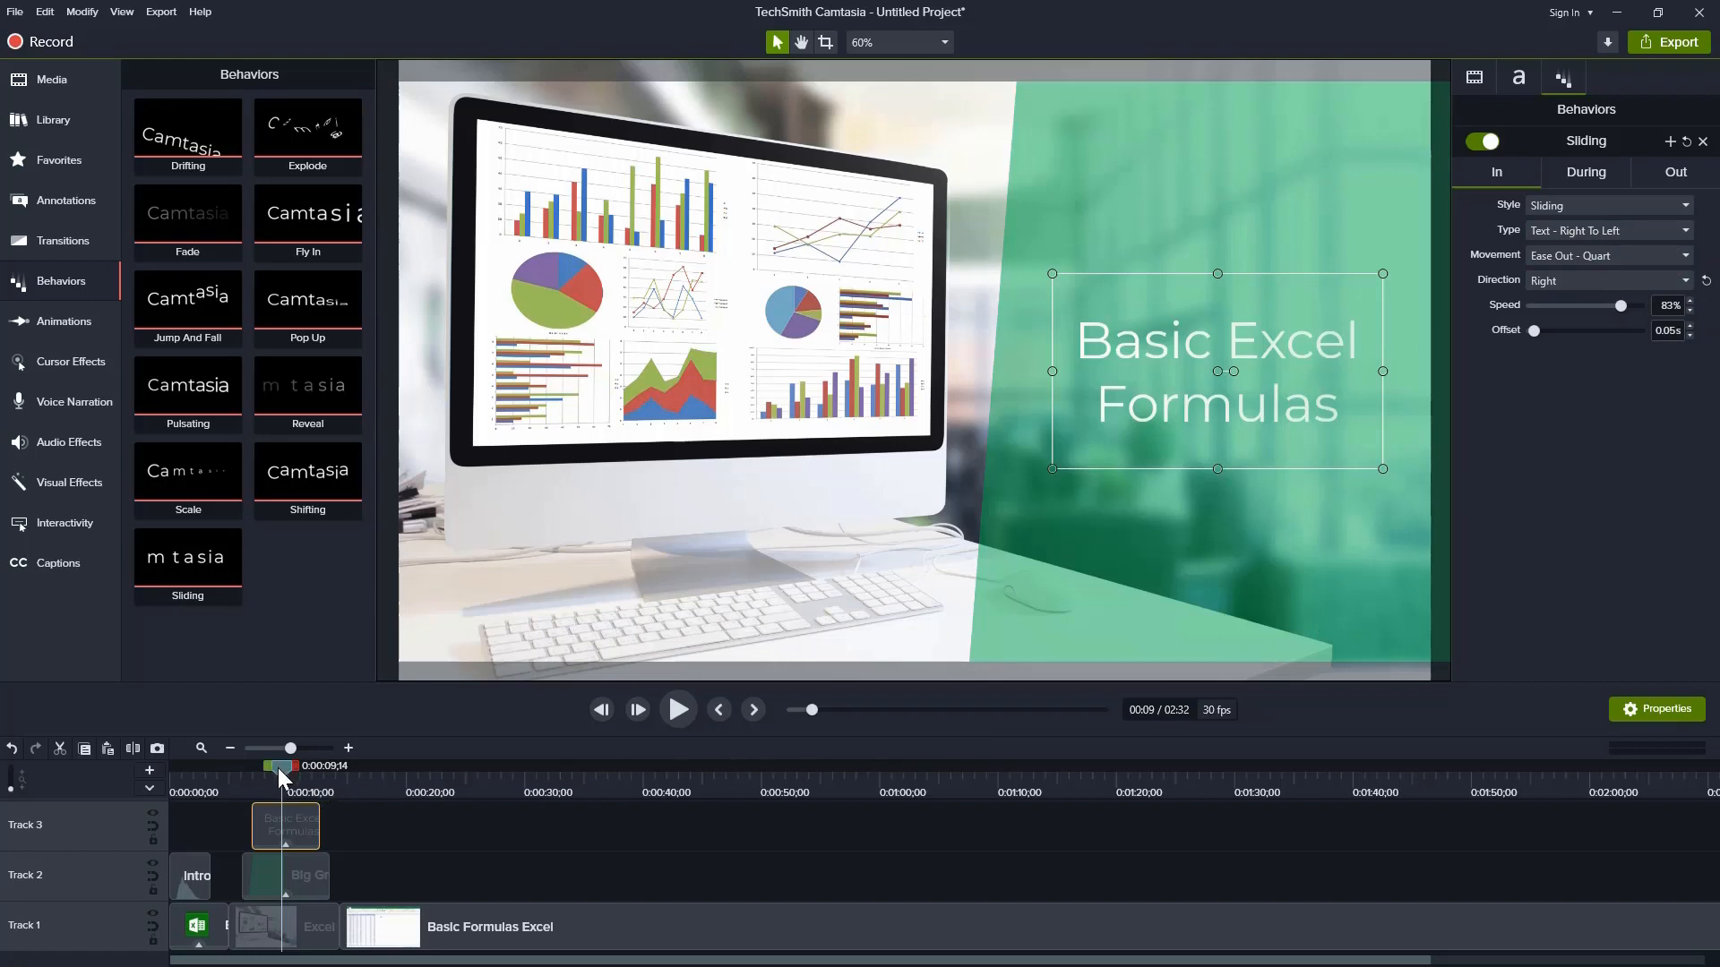
Step: Add Fade through black transitions between the Excel logo and the Excel image, and between that image and the Basic Formulas Excel clip
drag(278, 767, 159, 767)
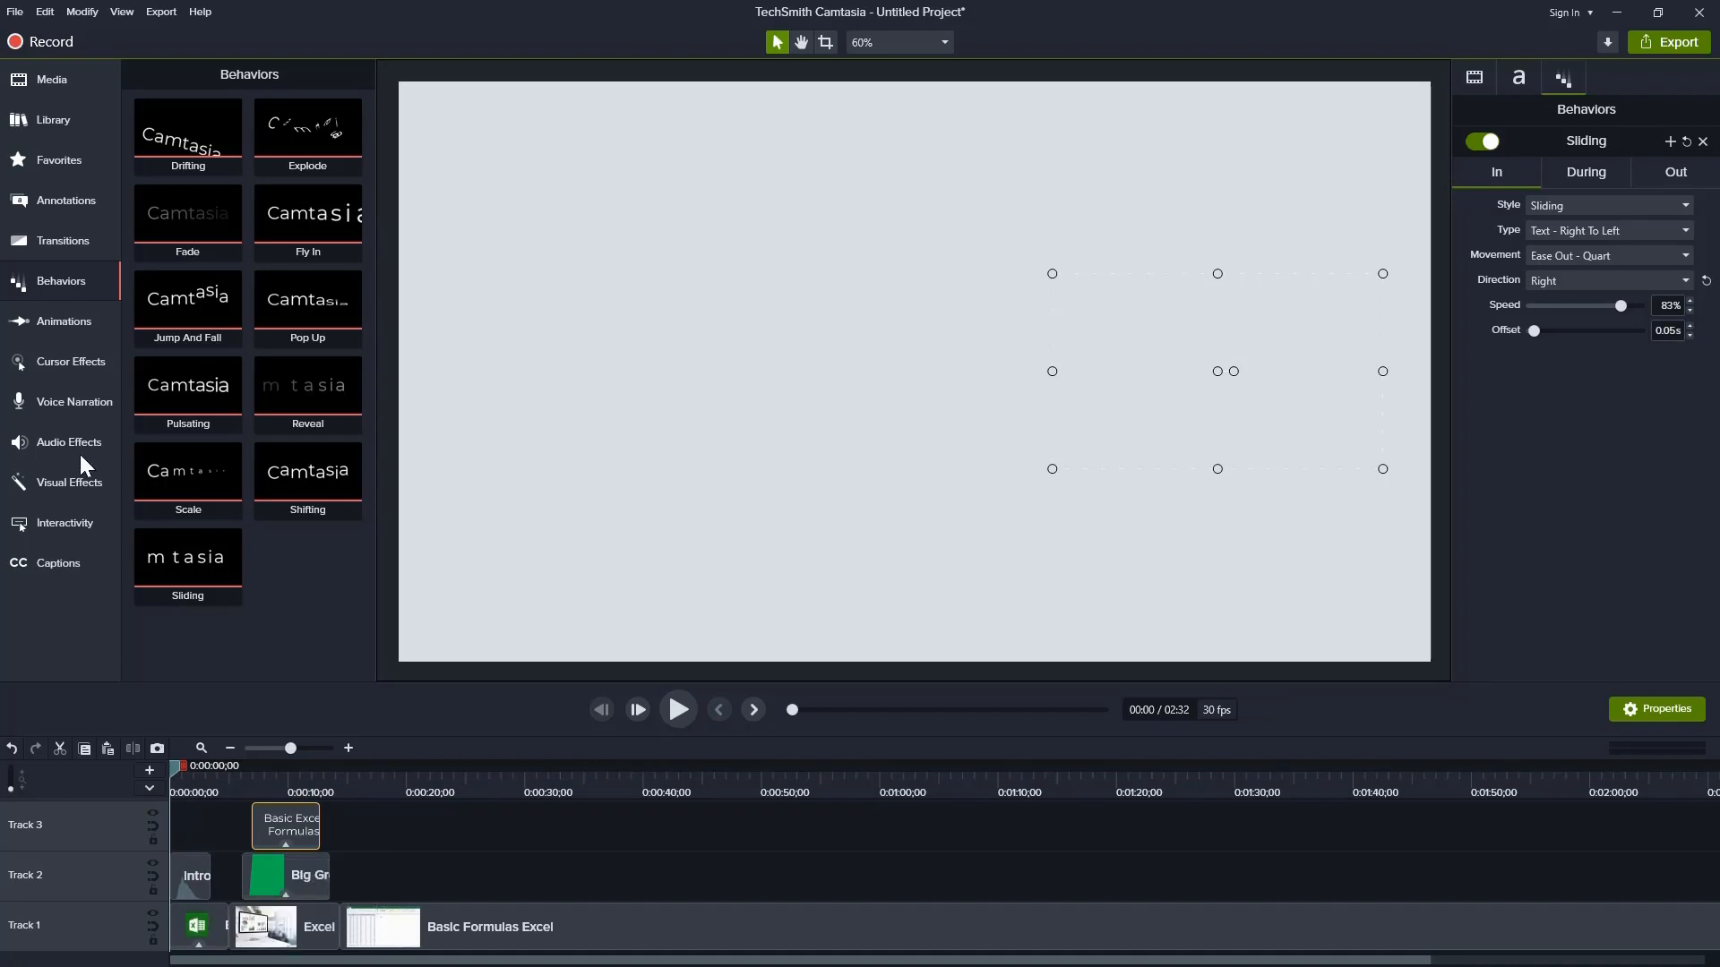
click(55, 245)
scroll(371, 289, down, 5)
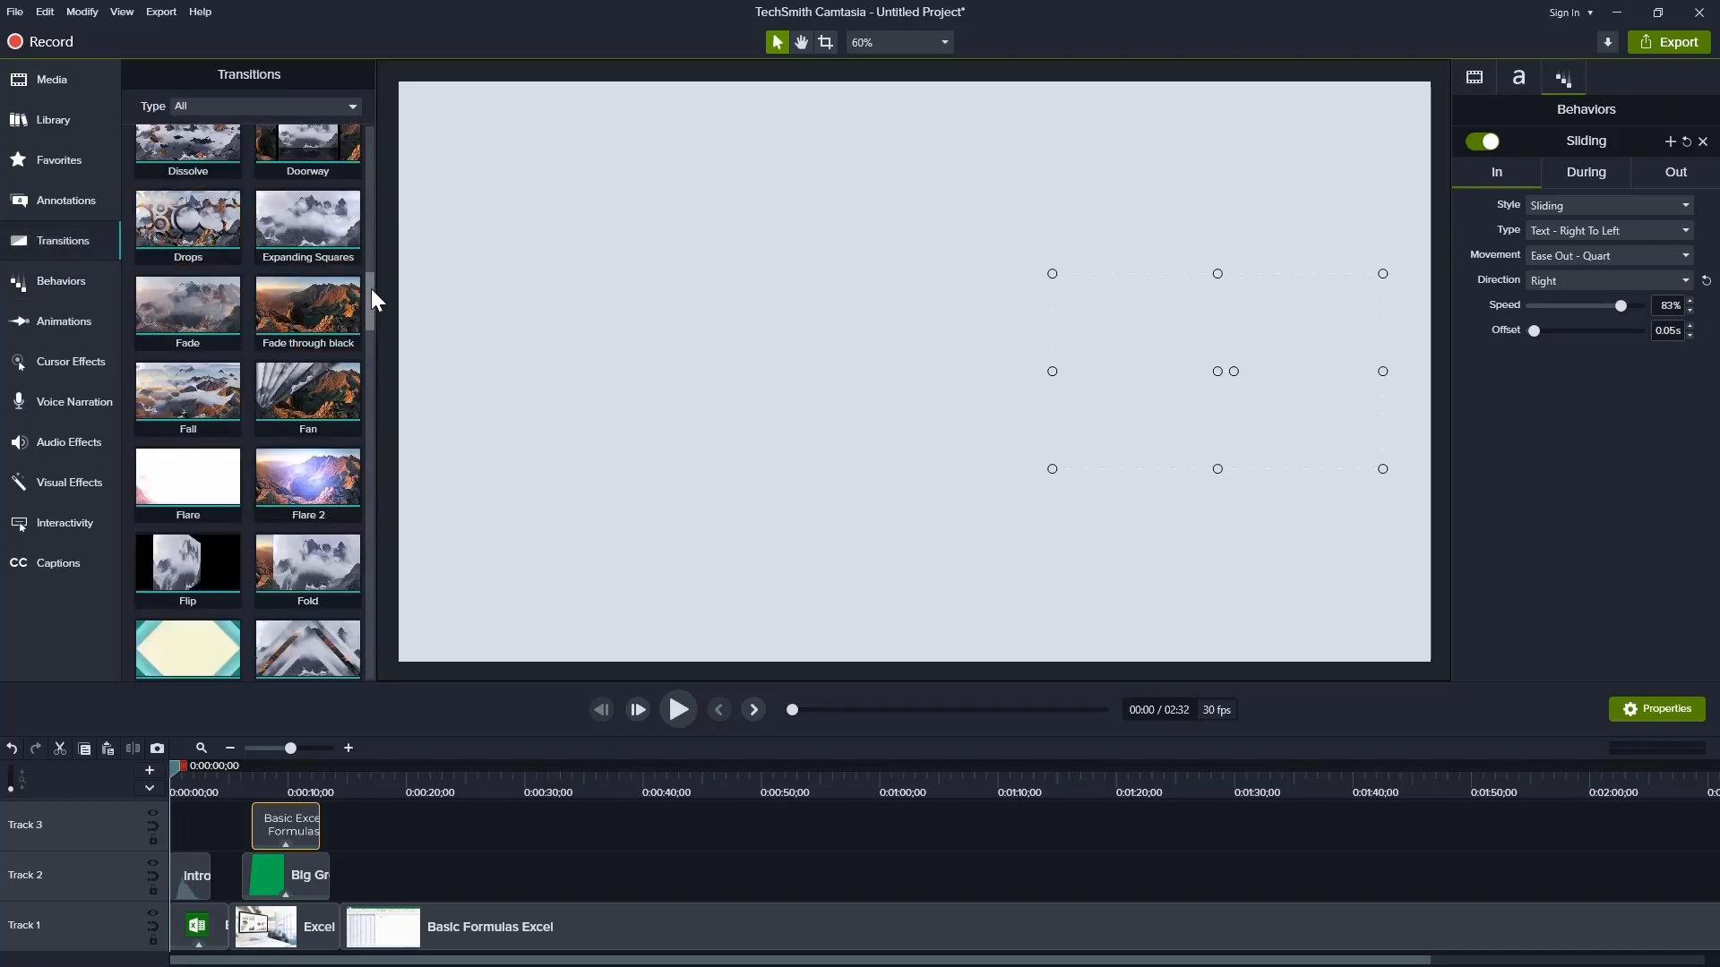
drag(371, 290, 371, 259)
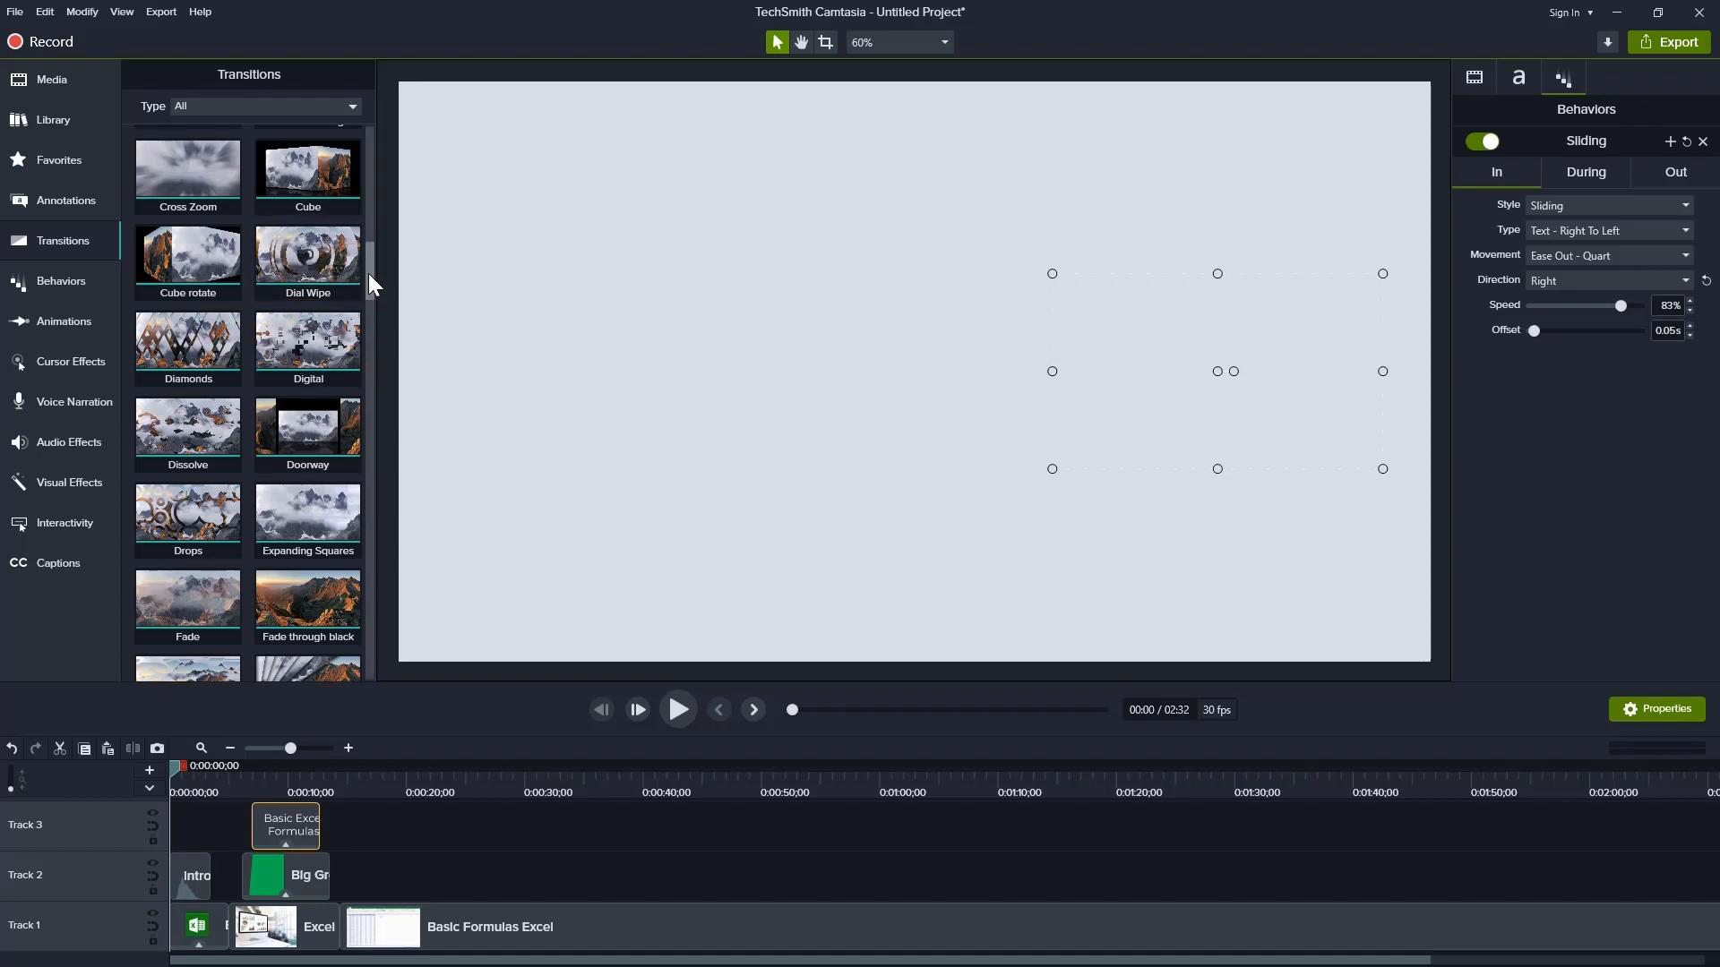
drag(368, 273, 371, 308)
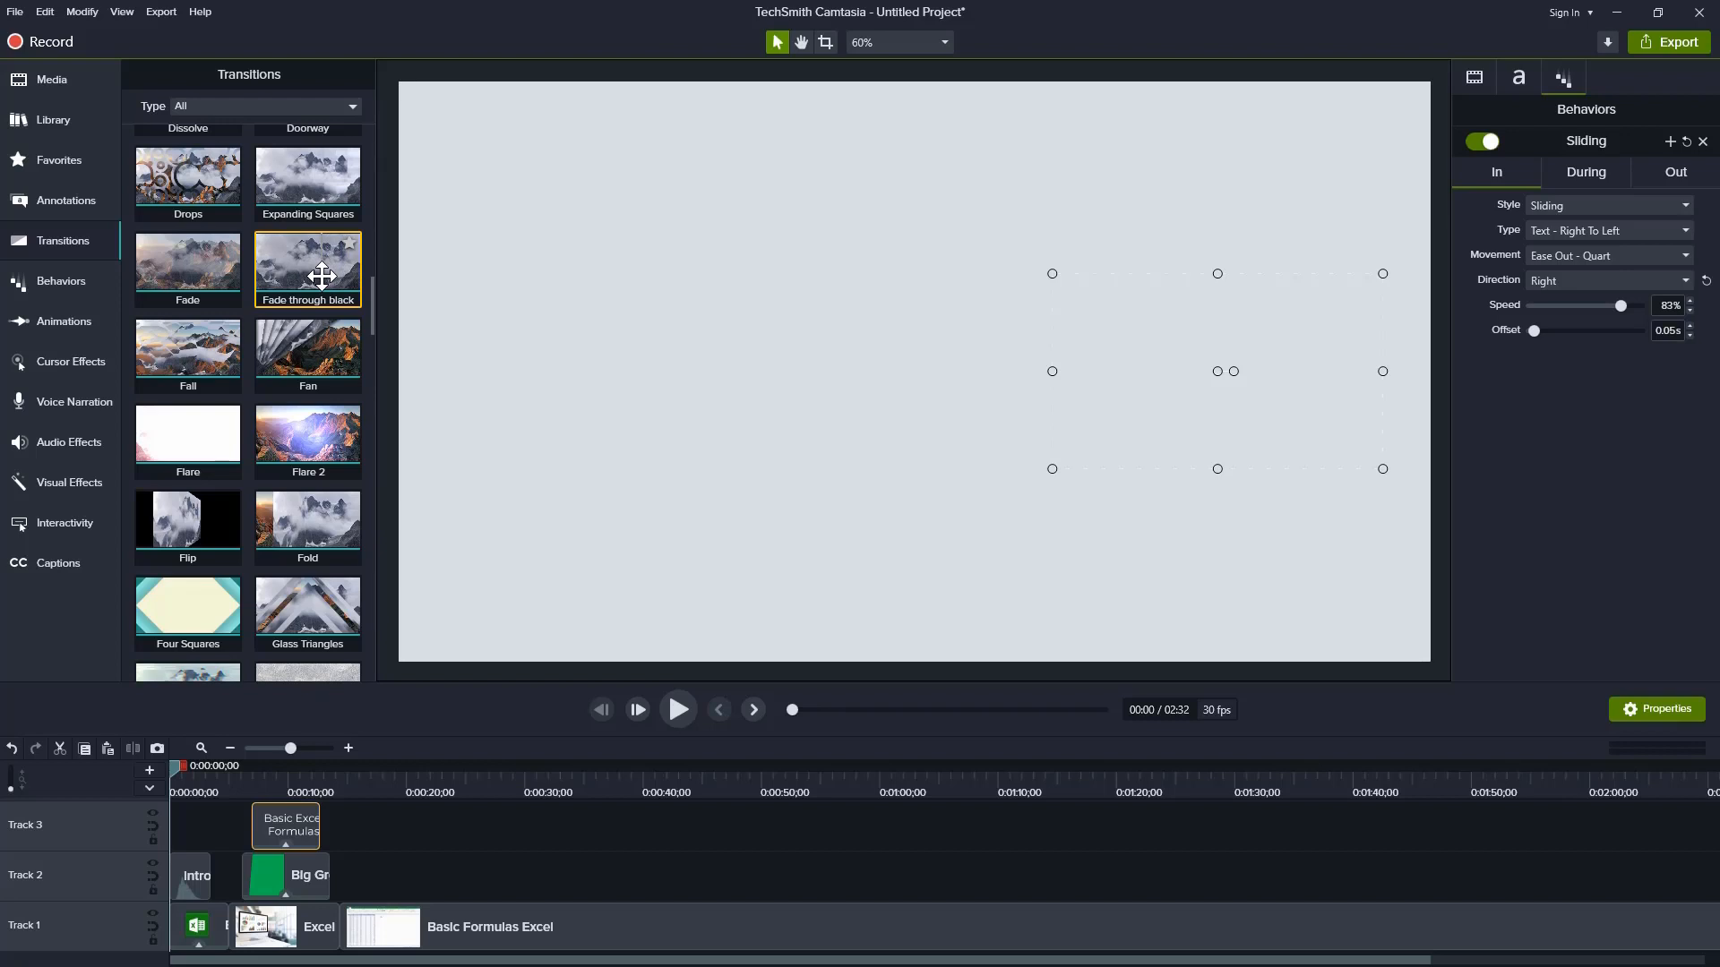
drag(322, 276, 233, 934)
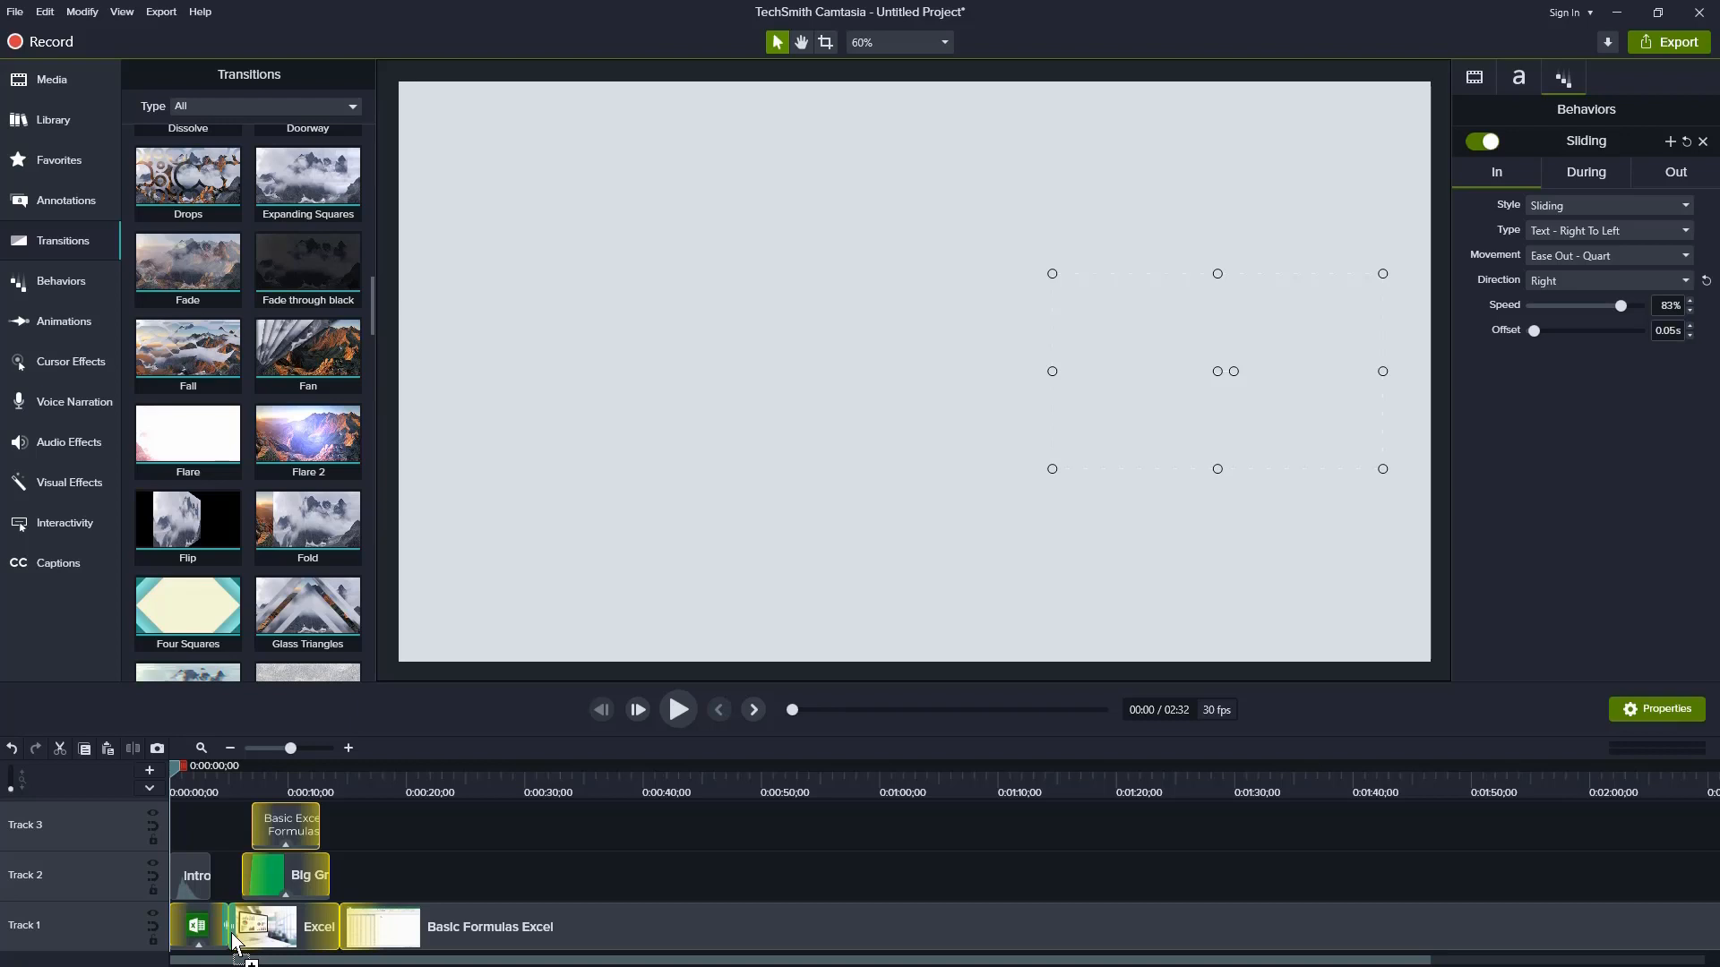
drag(233, 934, 233, 934)
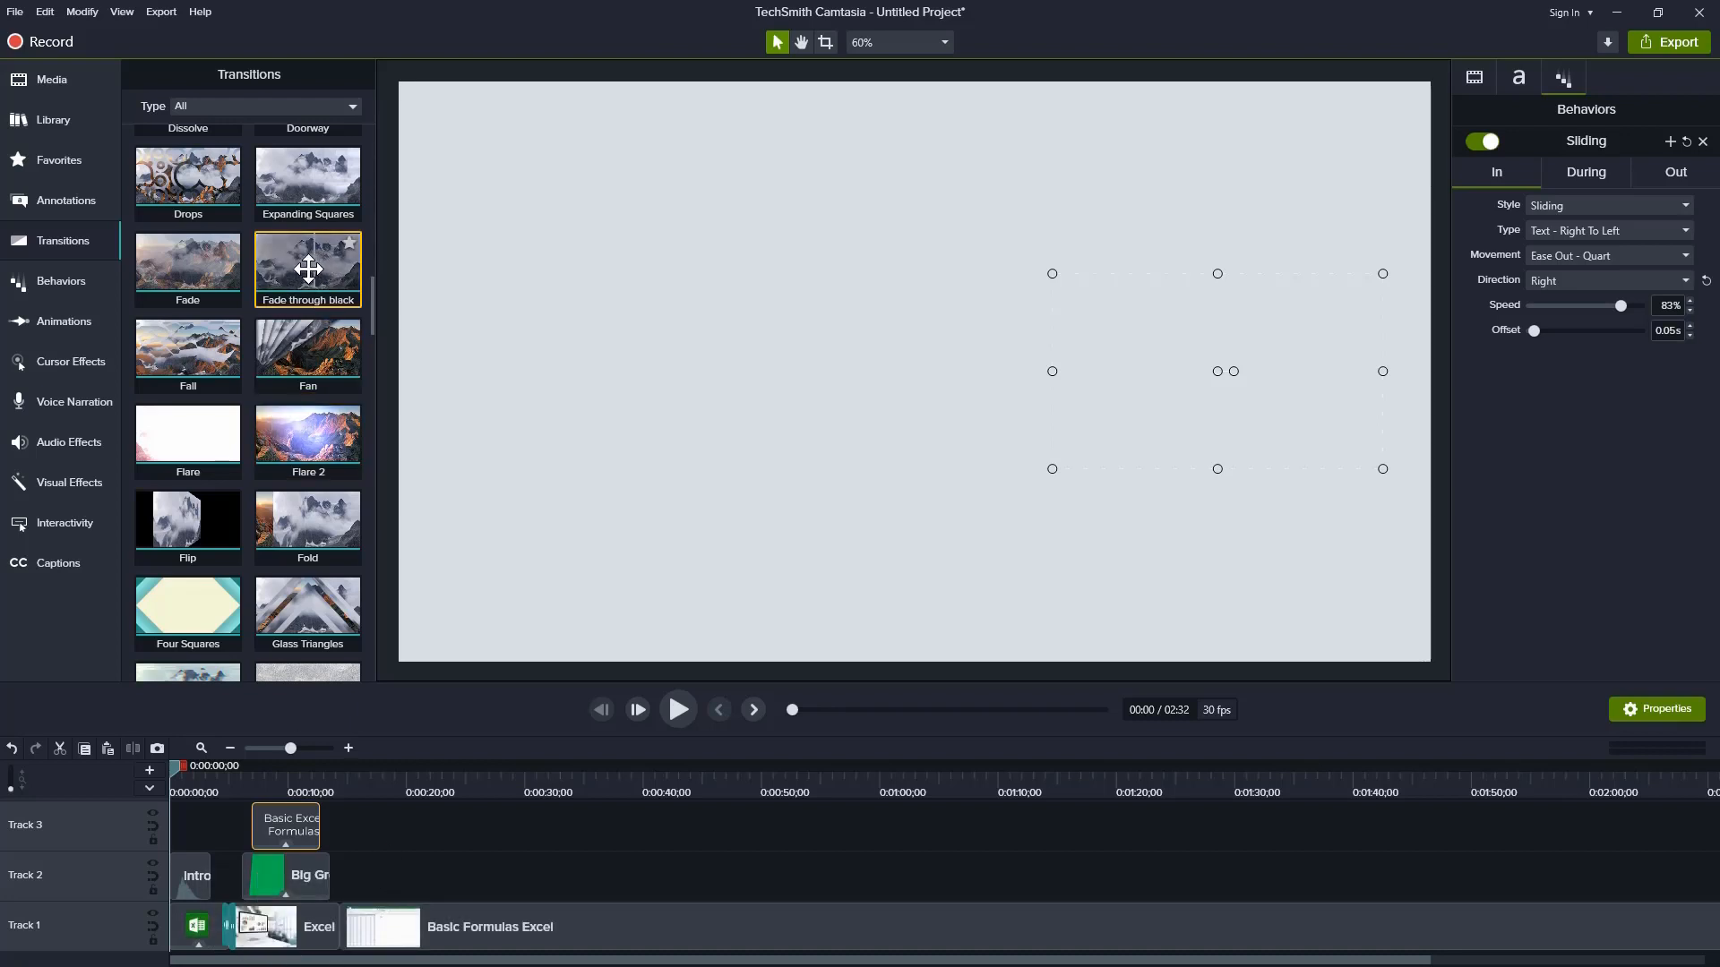
drag(308, 269, 354, 936)
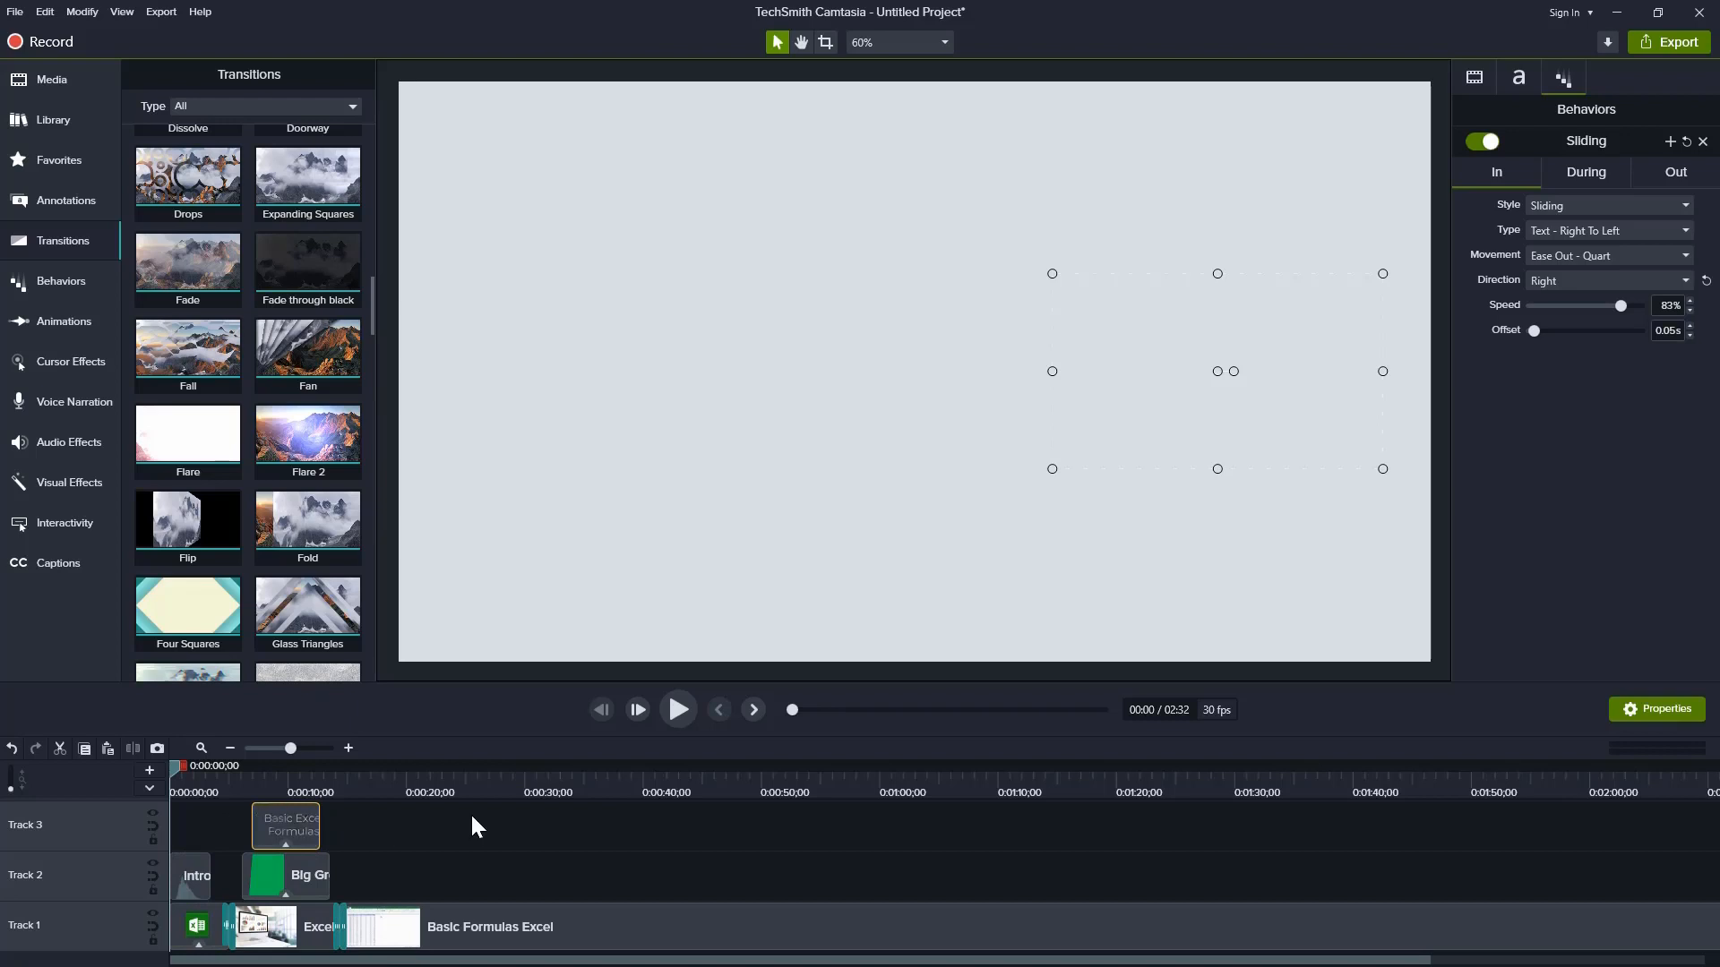
Step: Play the intro from the beginning through both fade transitions and return to the title scene
click(679, 710)
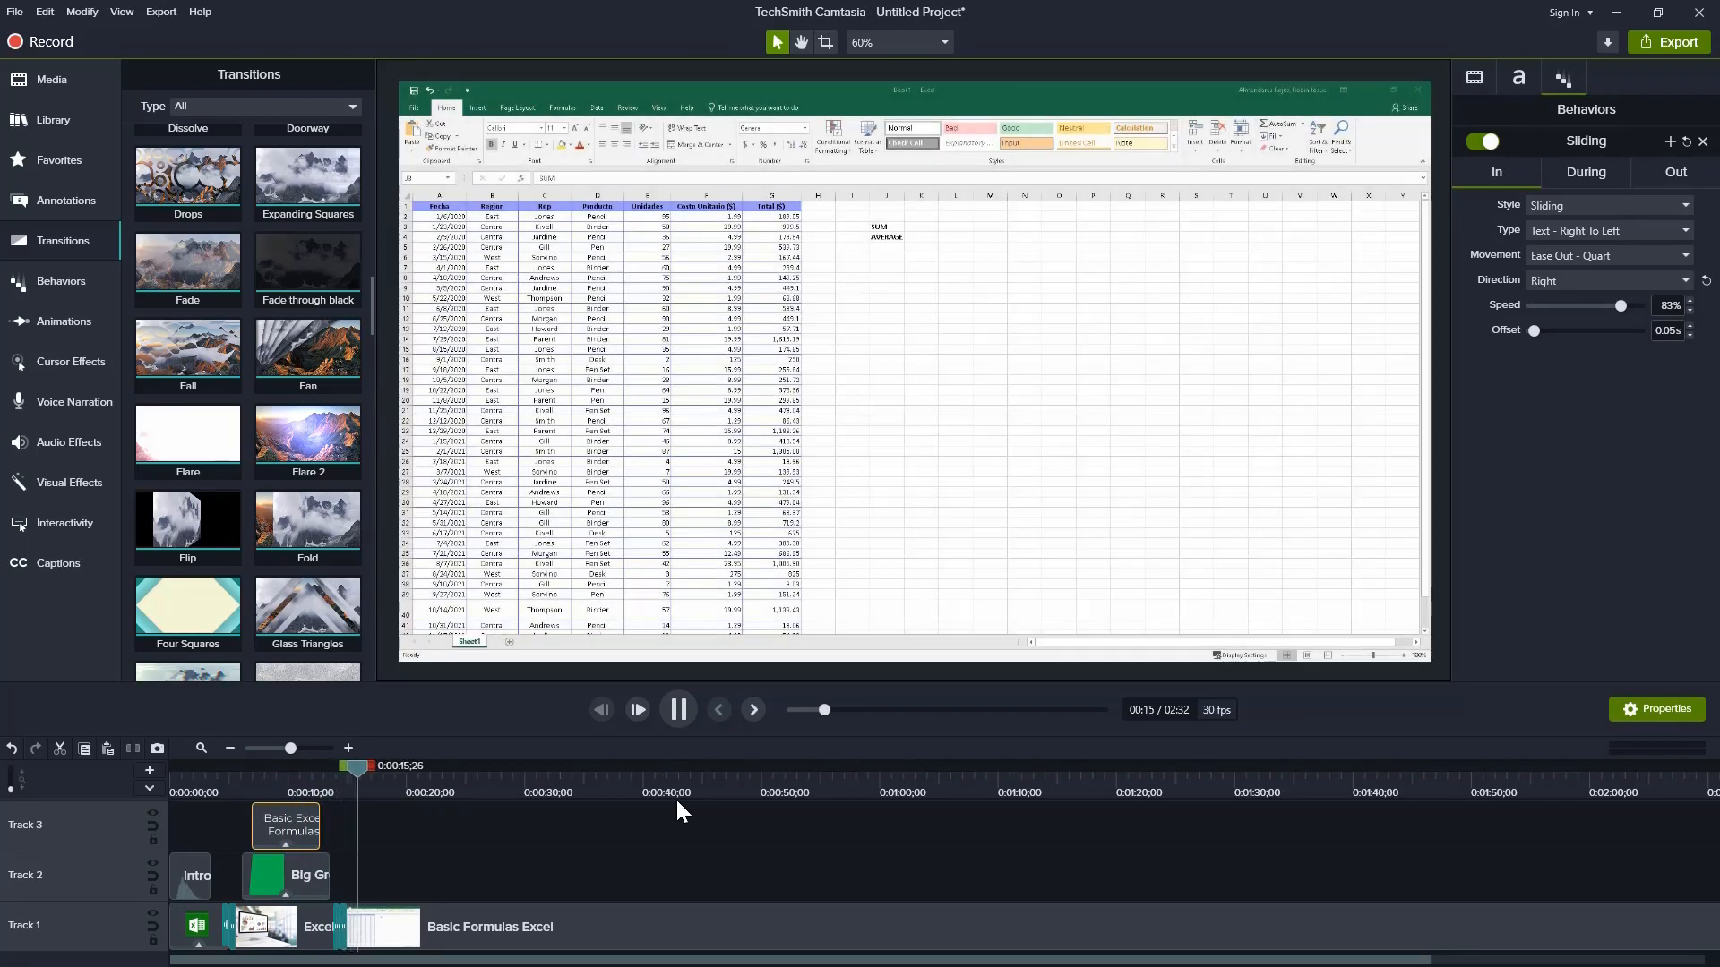
click(681, 721)
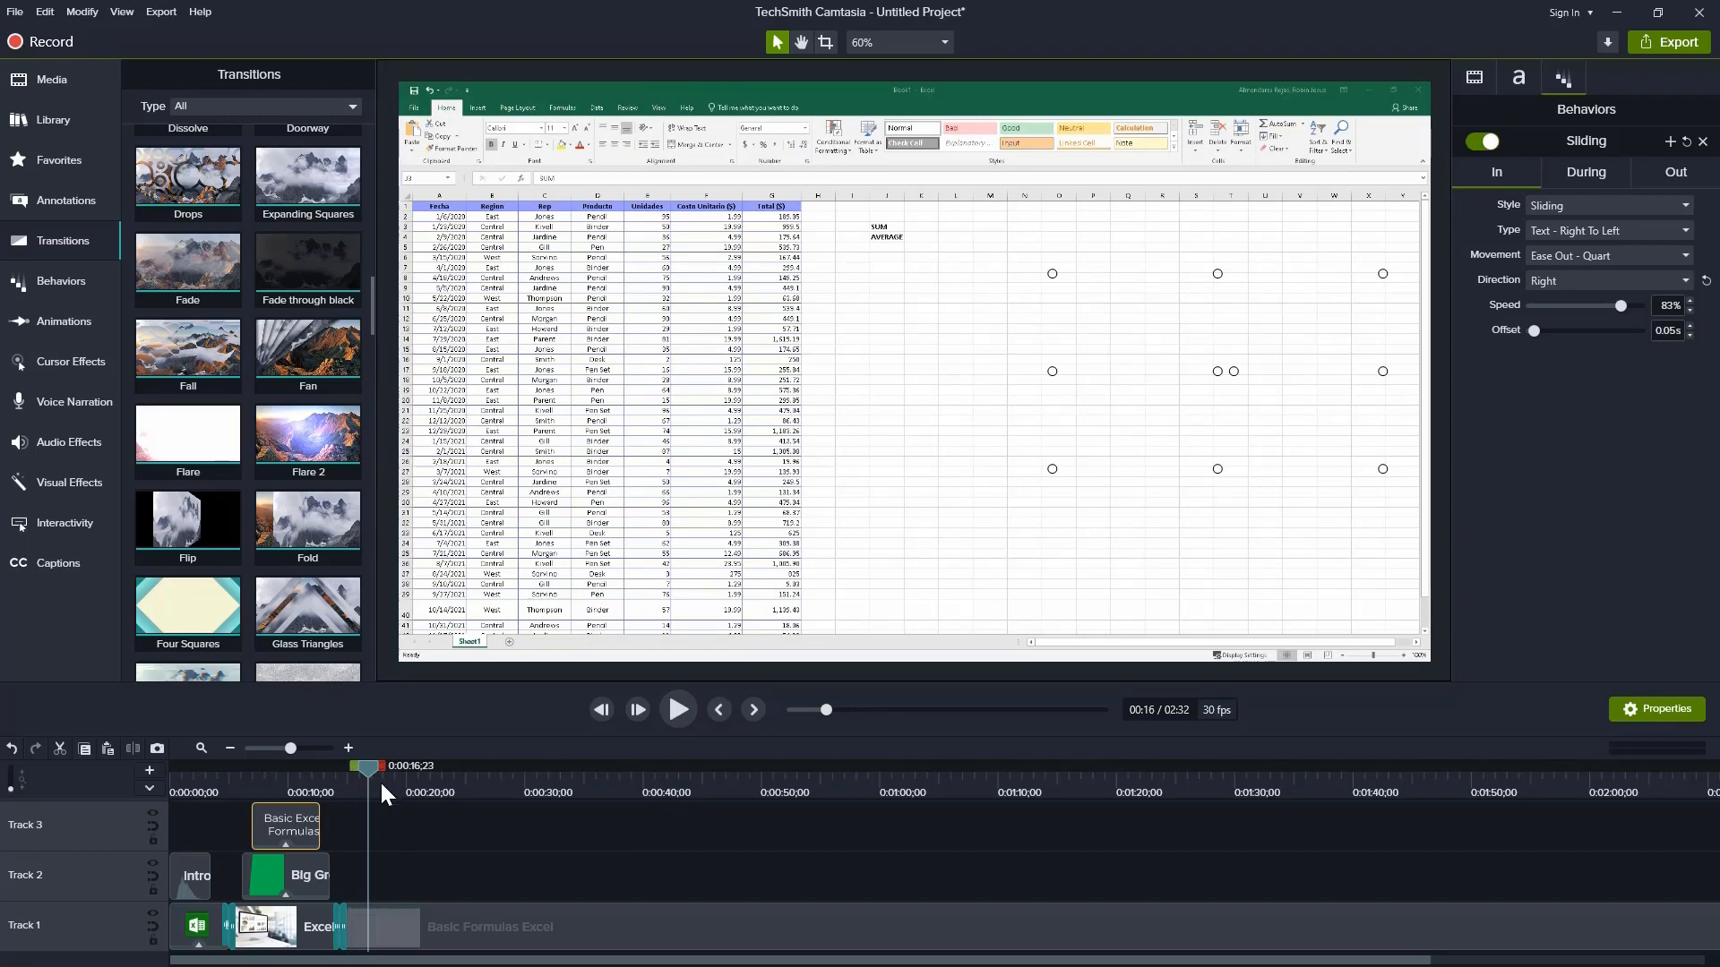
drag(371, 766, 275, 765)
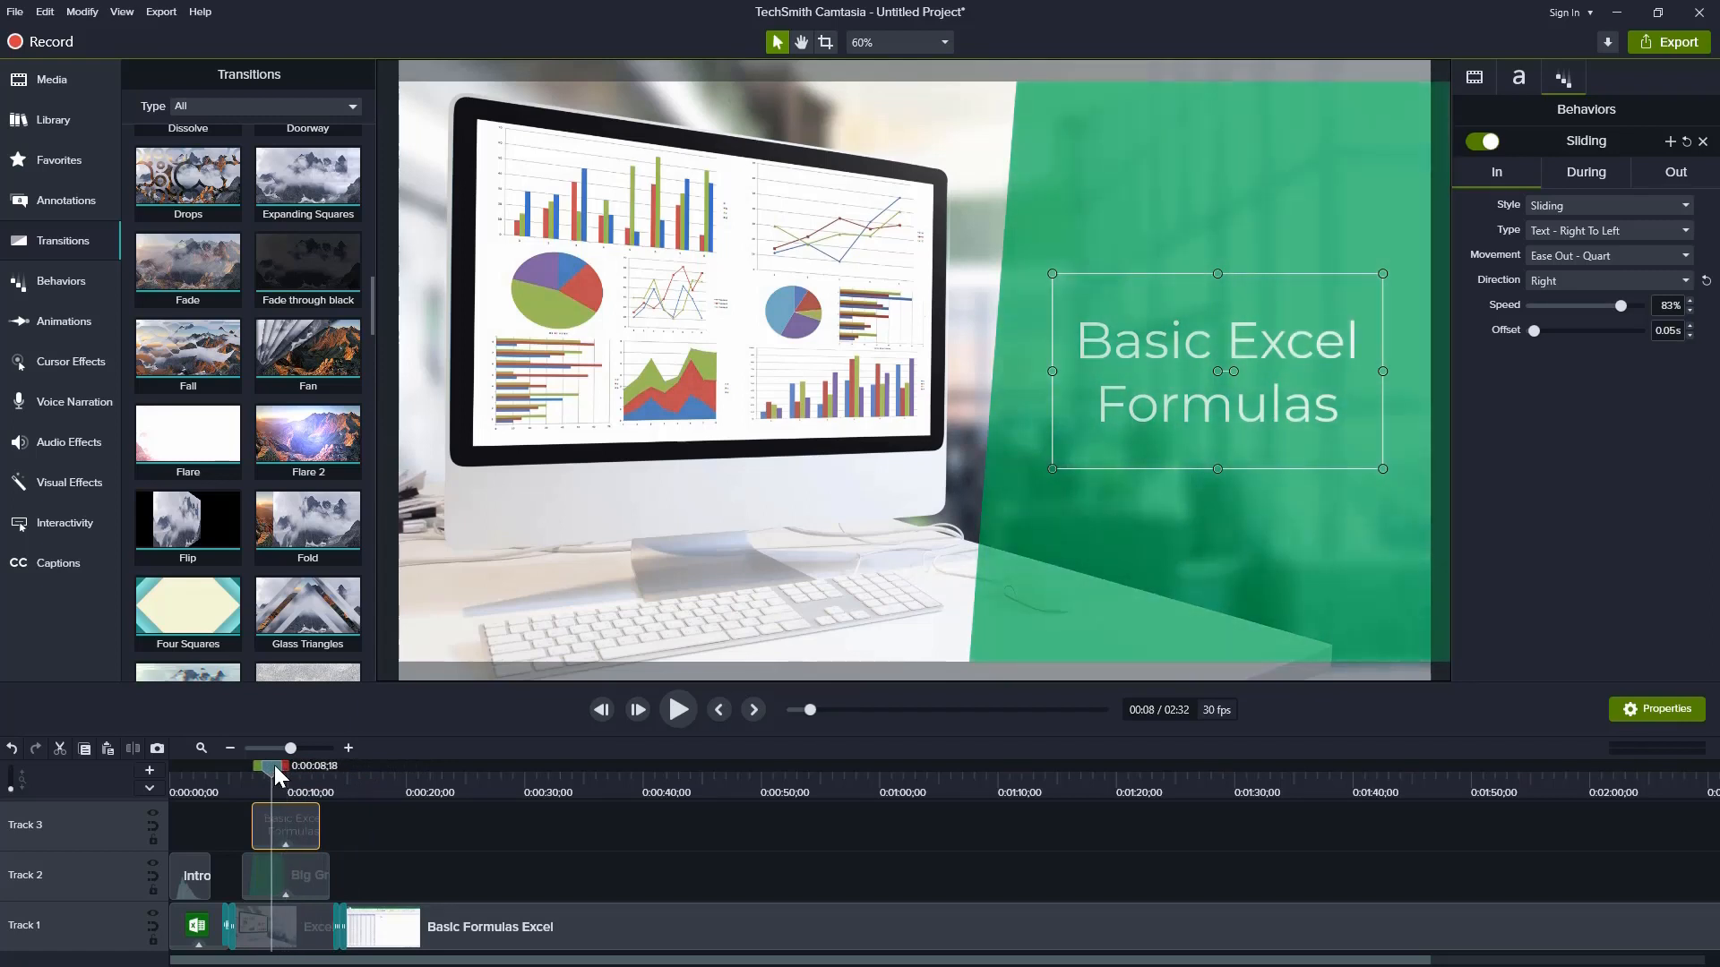
drag(274, 765, 275, 765)
Step: Change the title callout's Sliding entrance type to Object and scrub through the title scene into the Basic Formulas Excel clip
click(218, 927)
drag(221, 926, 213, 932)
click(305, 885)
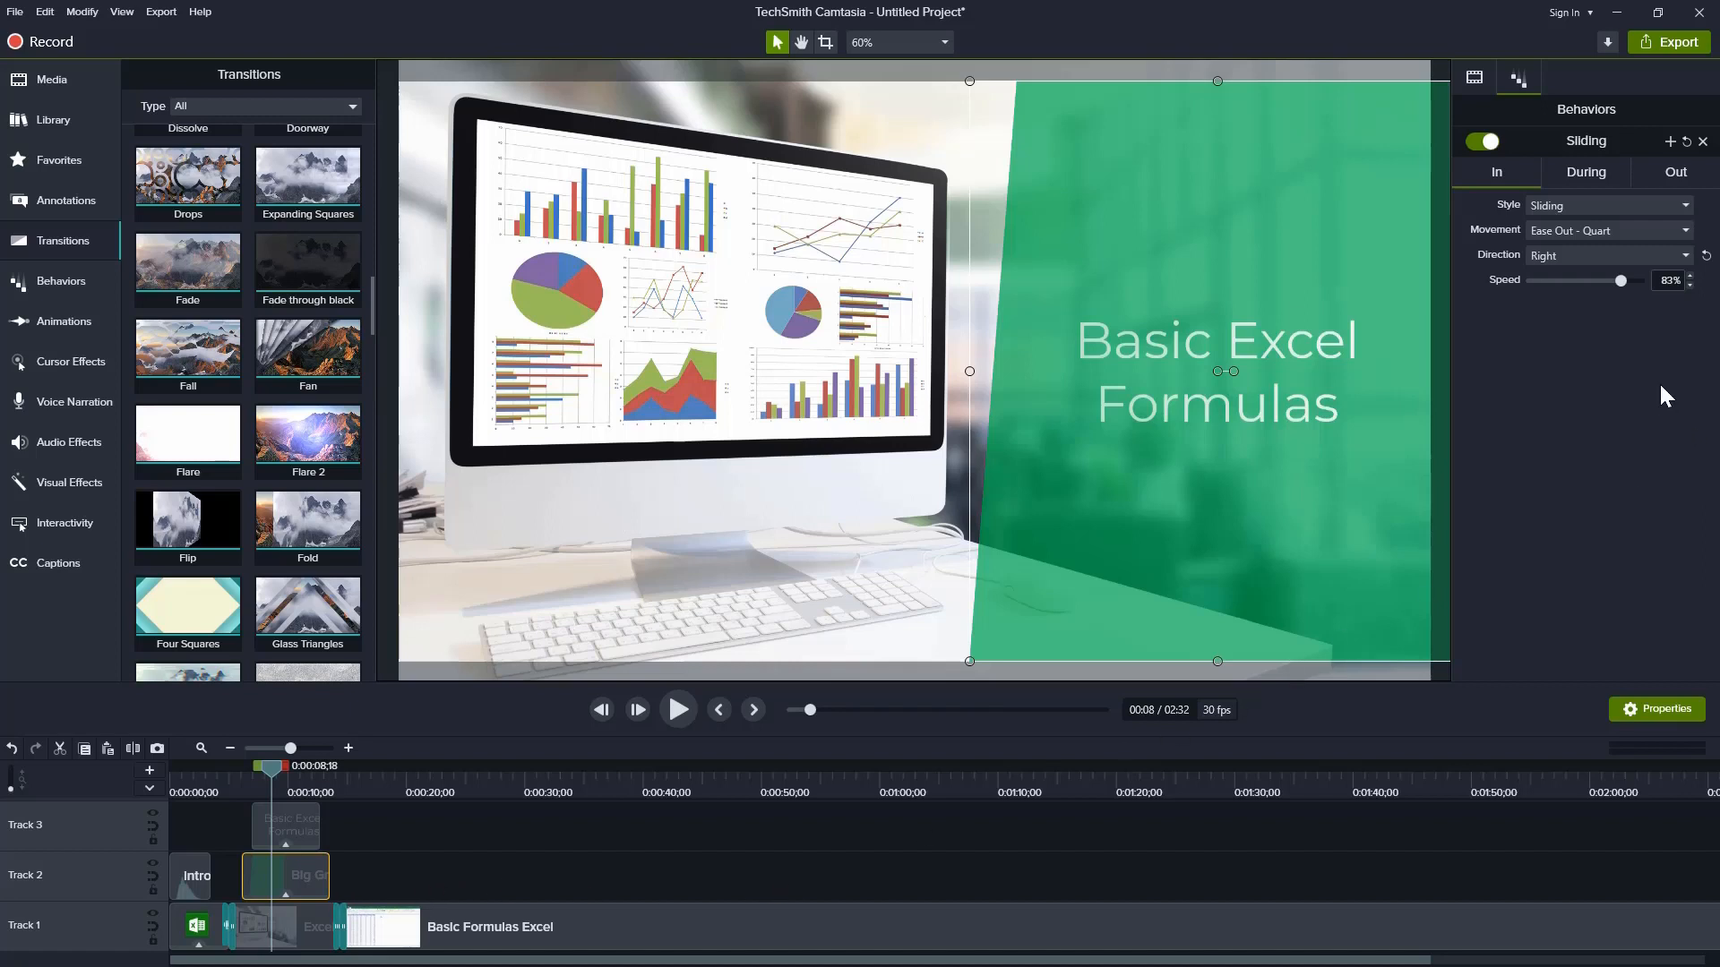
click(1149, 337)
click(1680, 232)
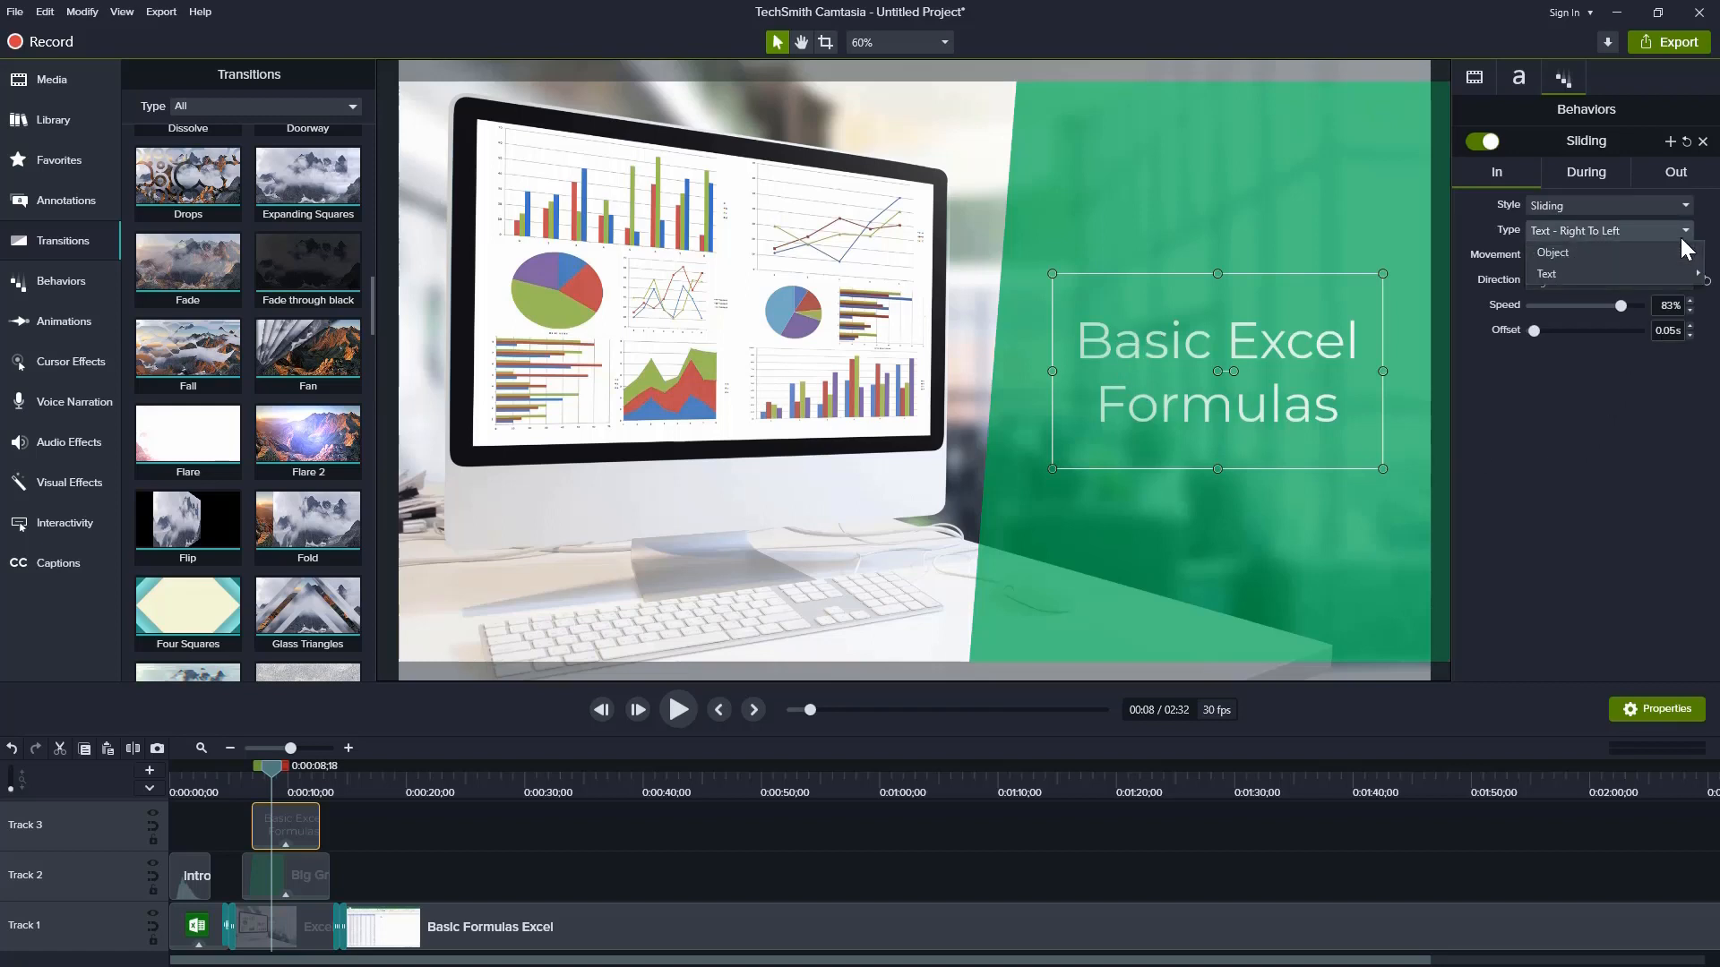
click(1633, 253)
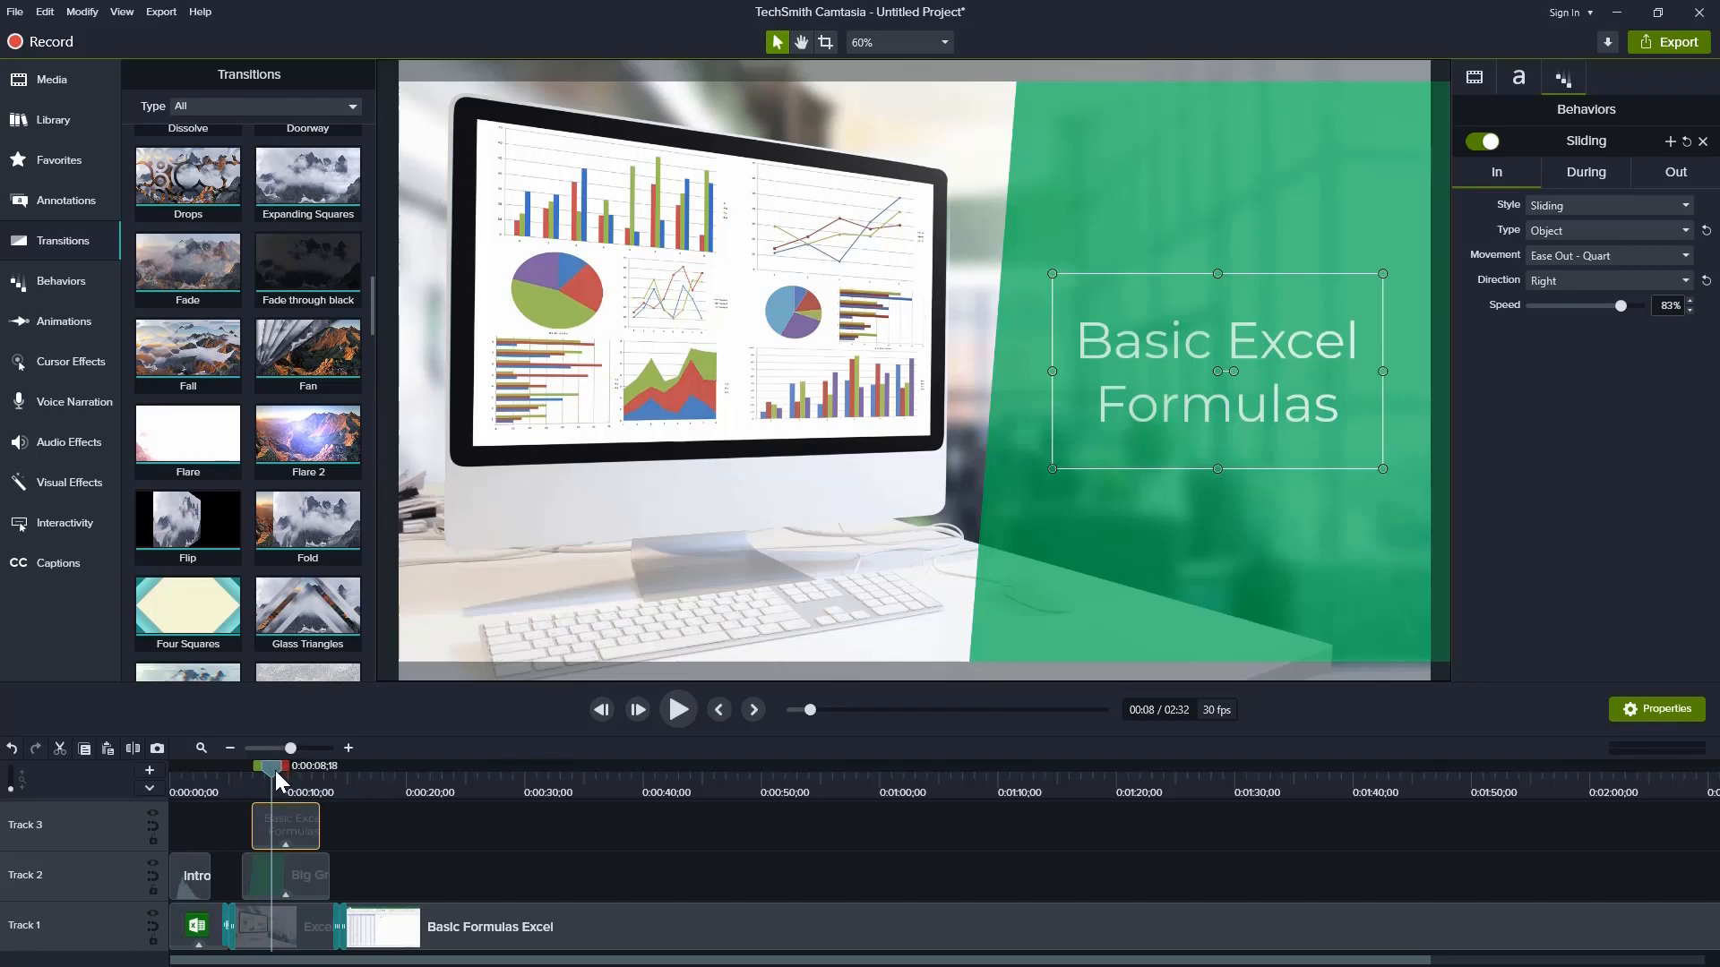
drag(274, 768, 362, 771)
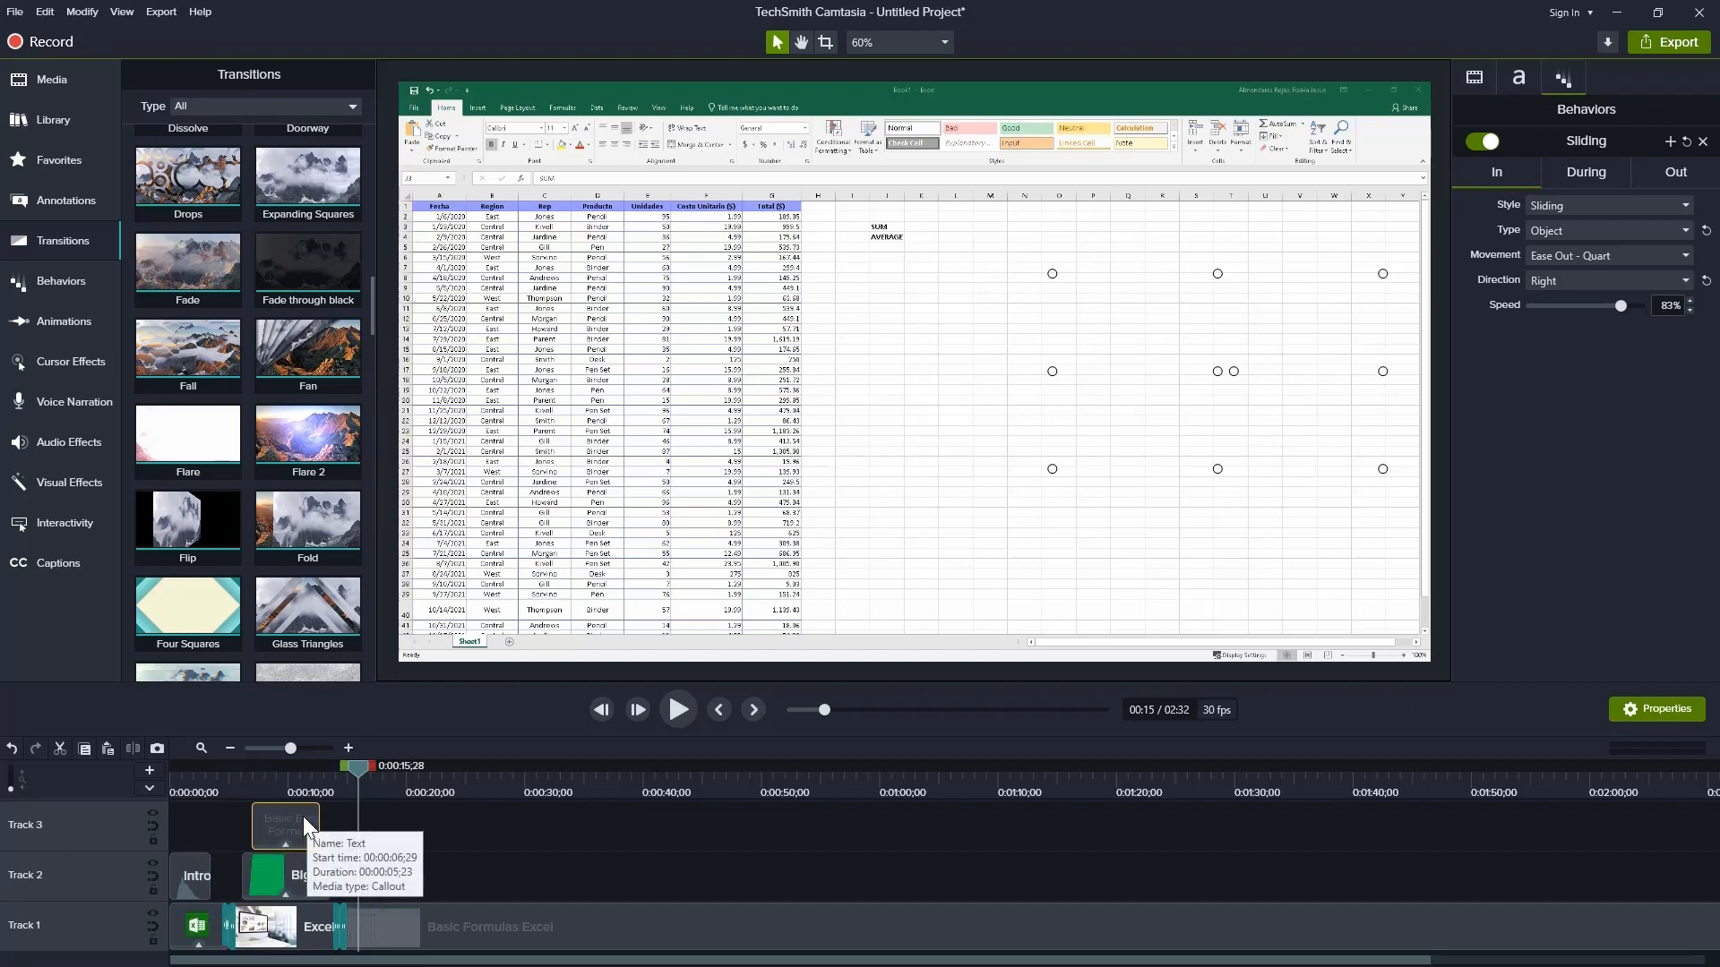
Step: Group the title callout, green shape, Excel image, Excel logo and intro audio into a single clip
ctrl+click(292, 874)
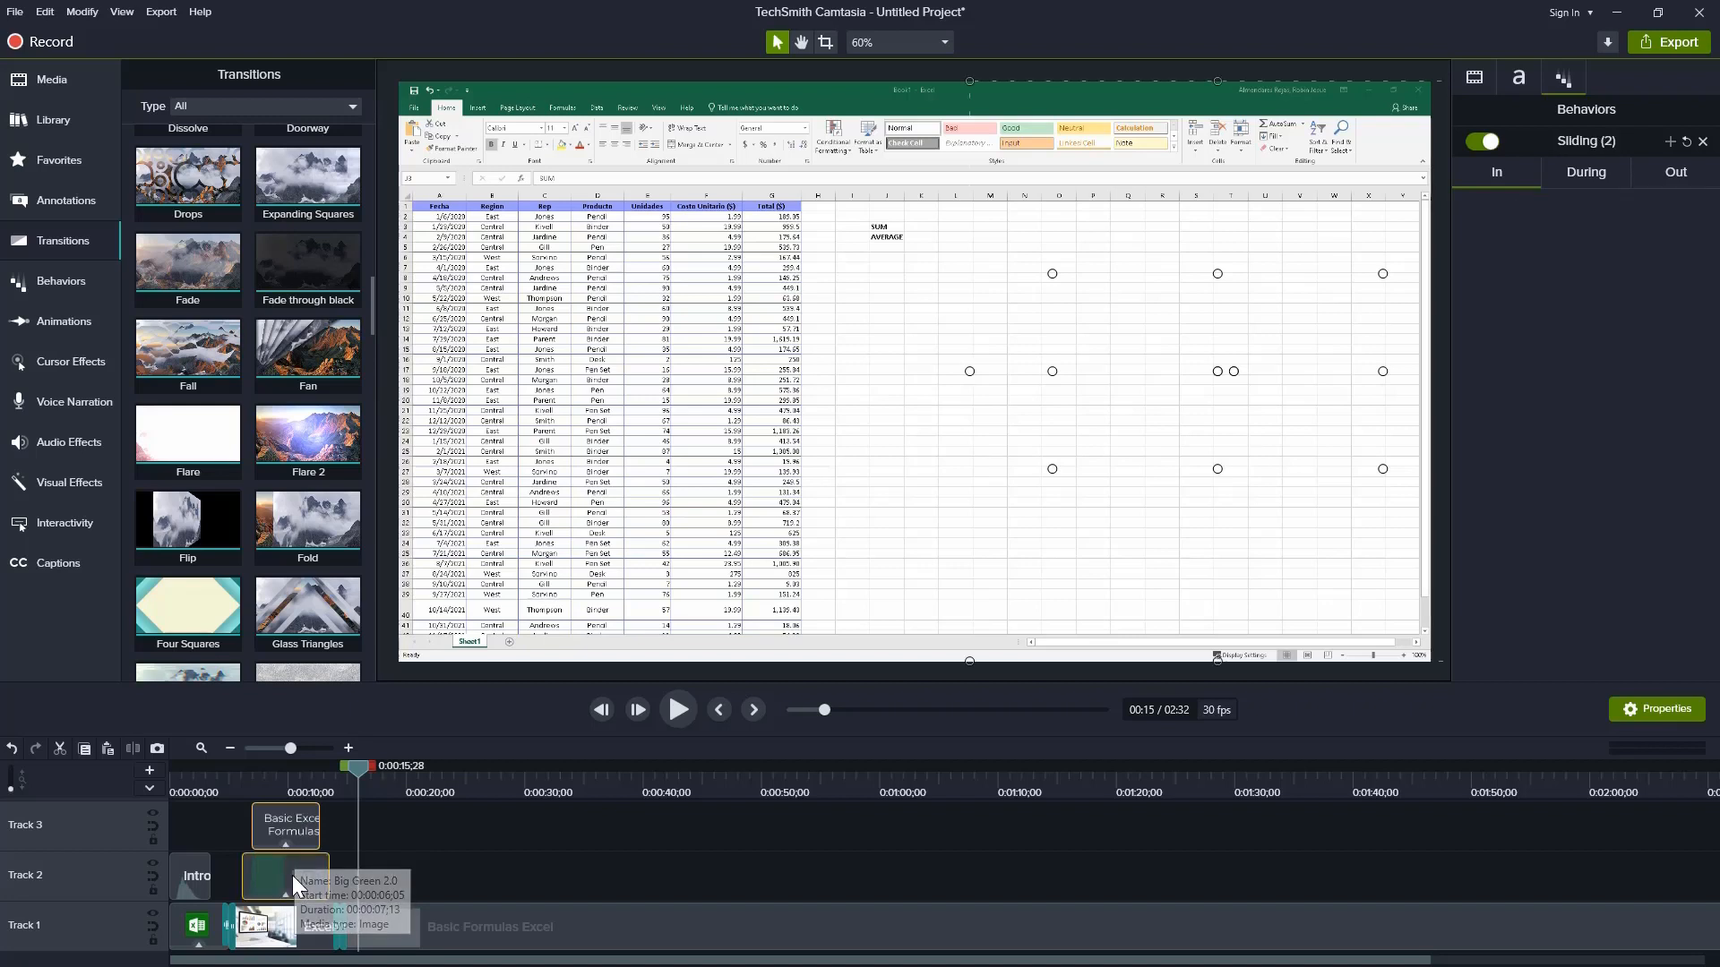
ctrl+click(277, 923)
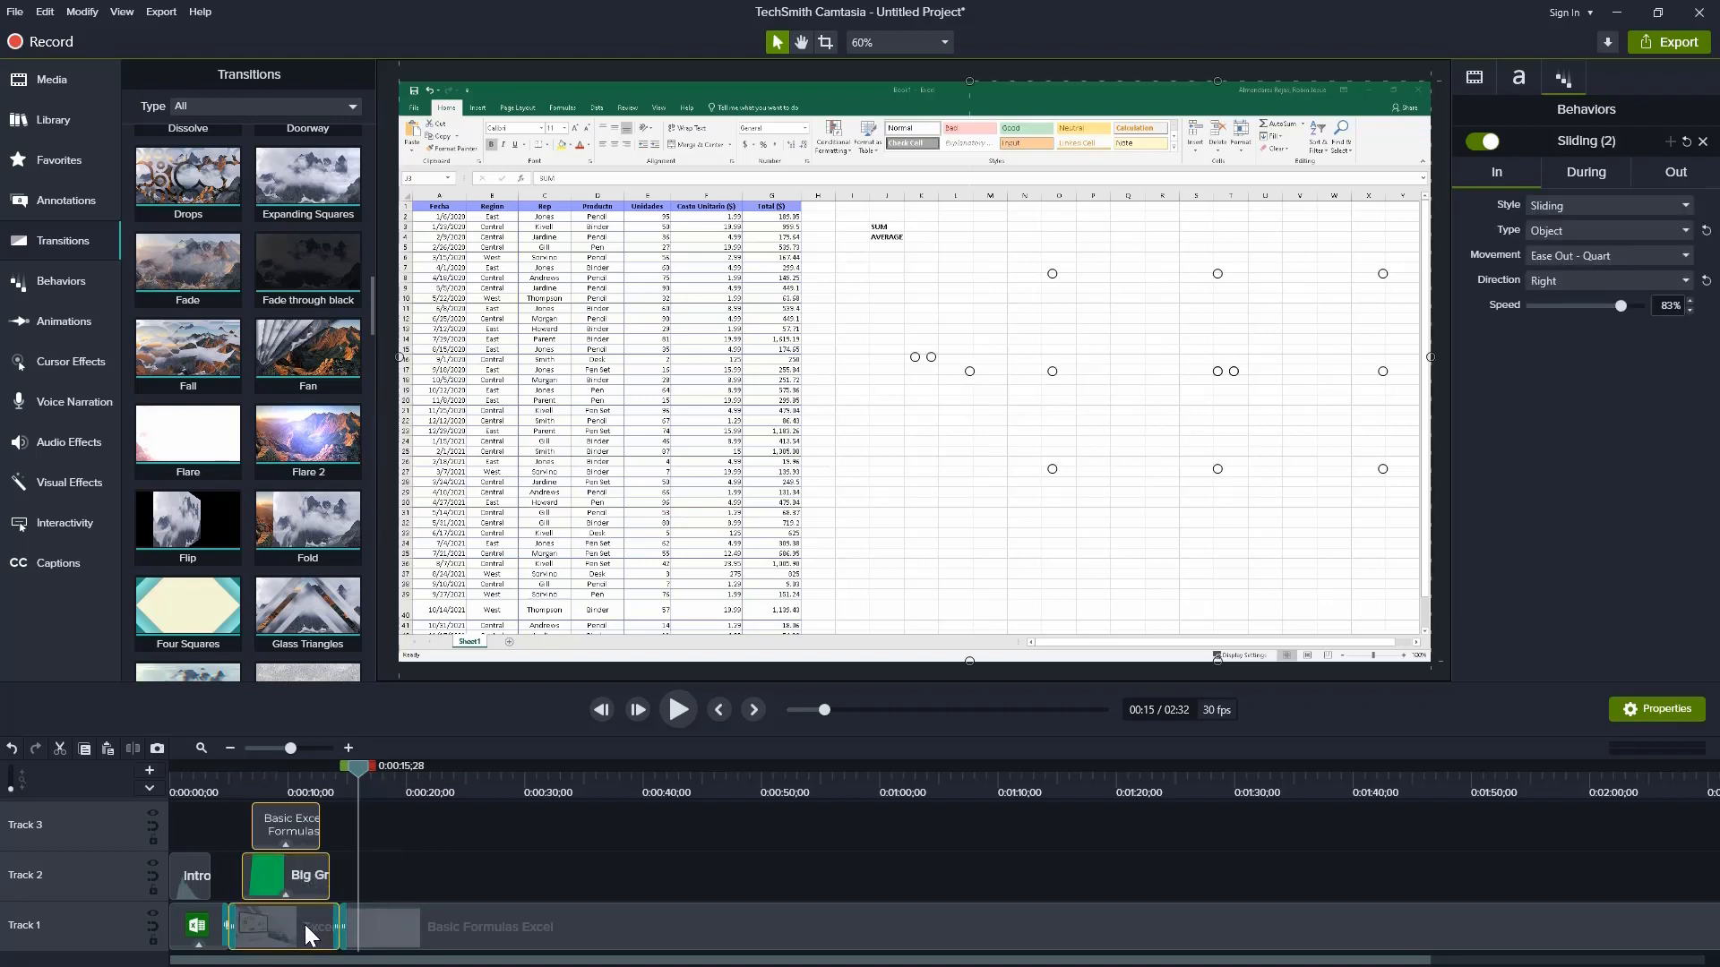
ctrl+click(212, 928)
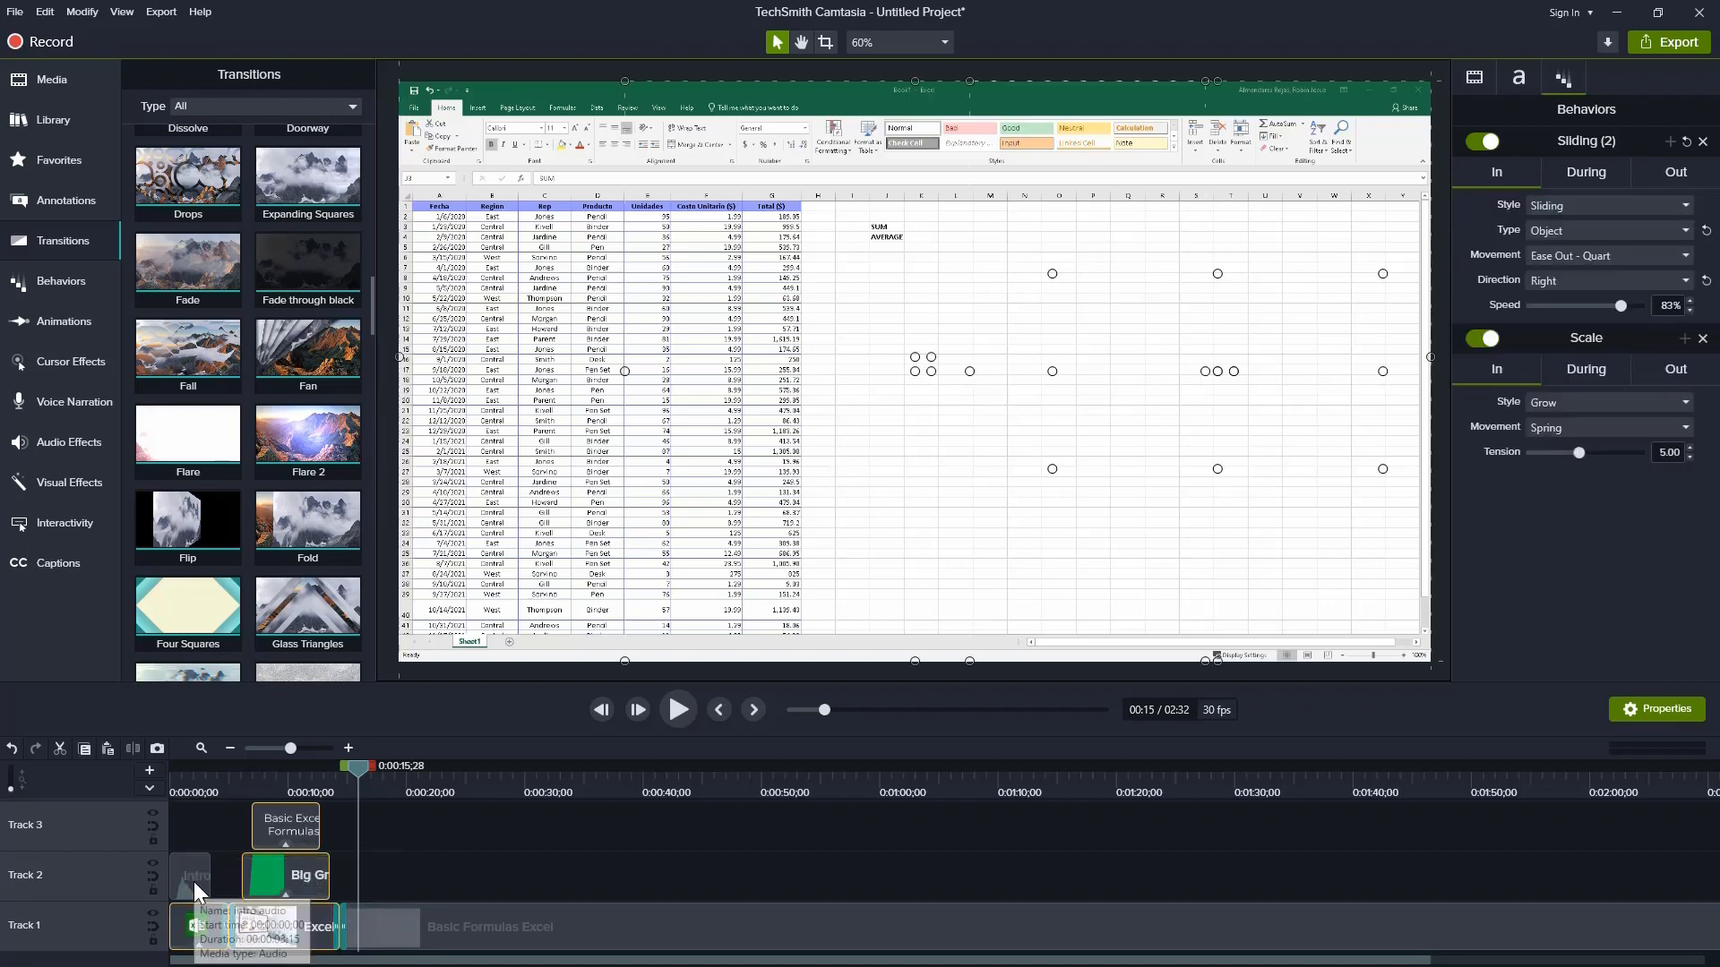
ctrl+click(193, 882)
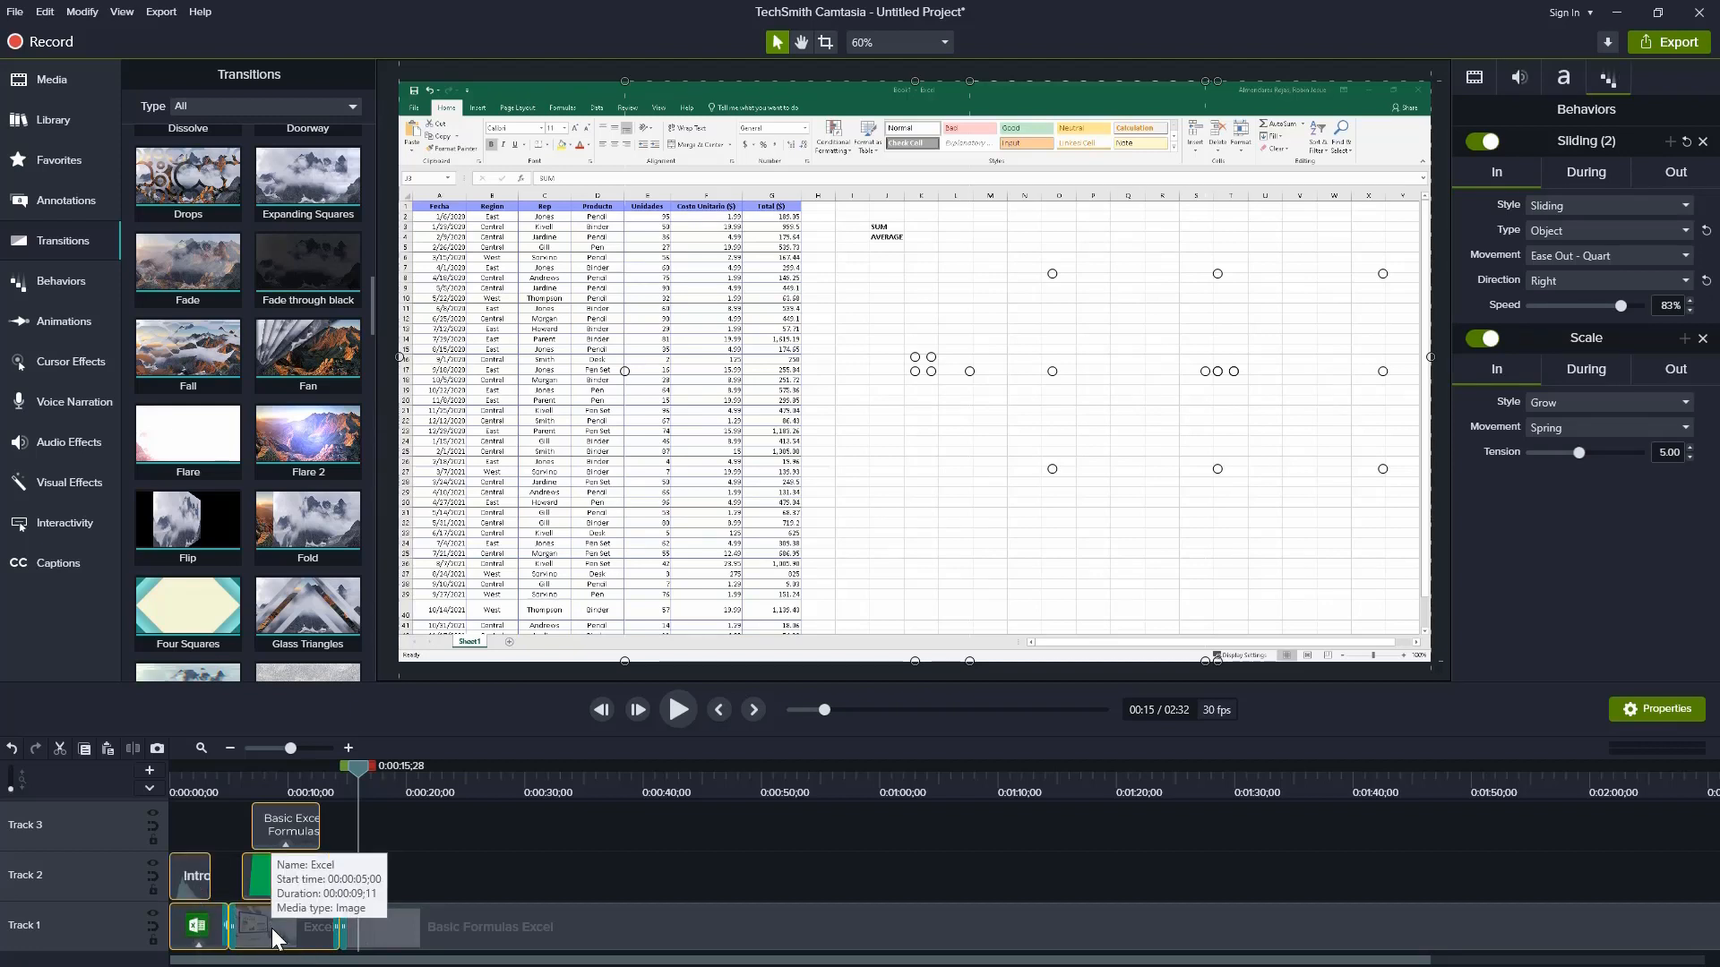
ctrl+click(269, 919)
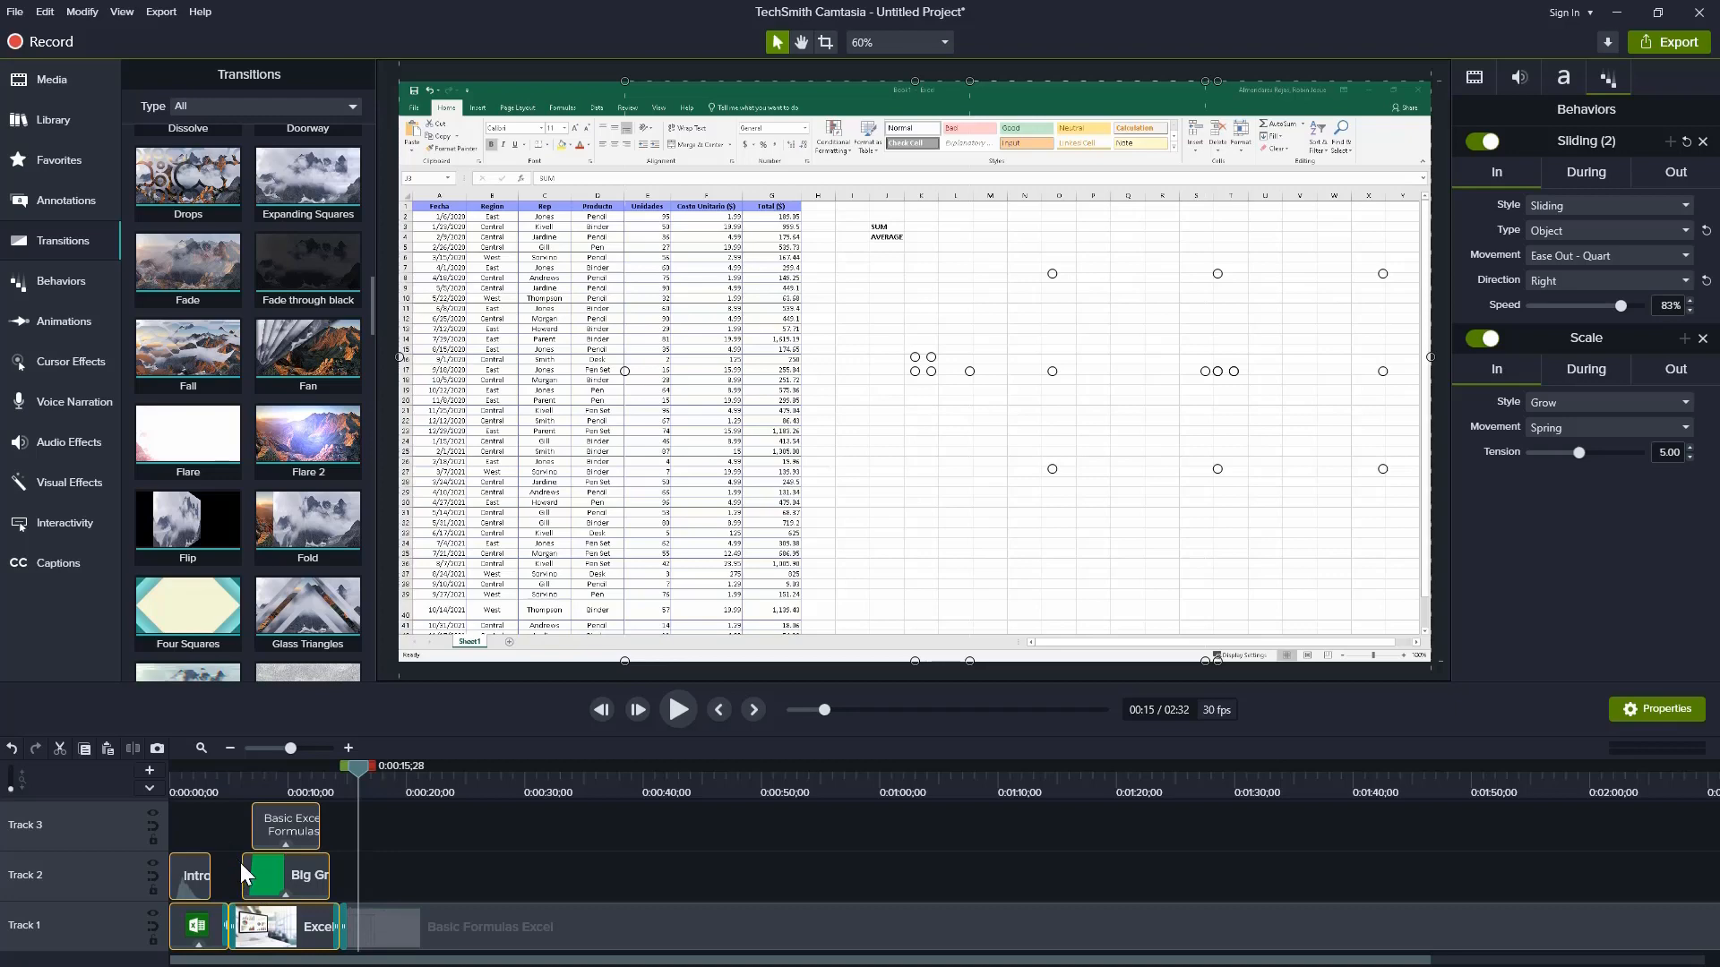
right_click(267, 871)
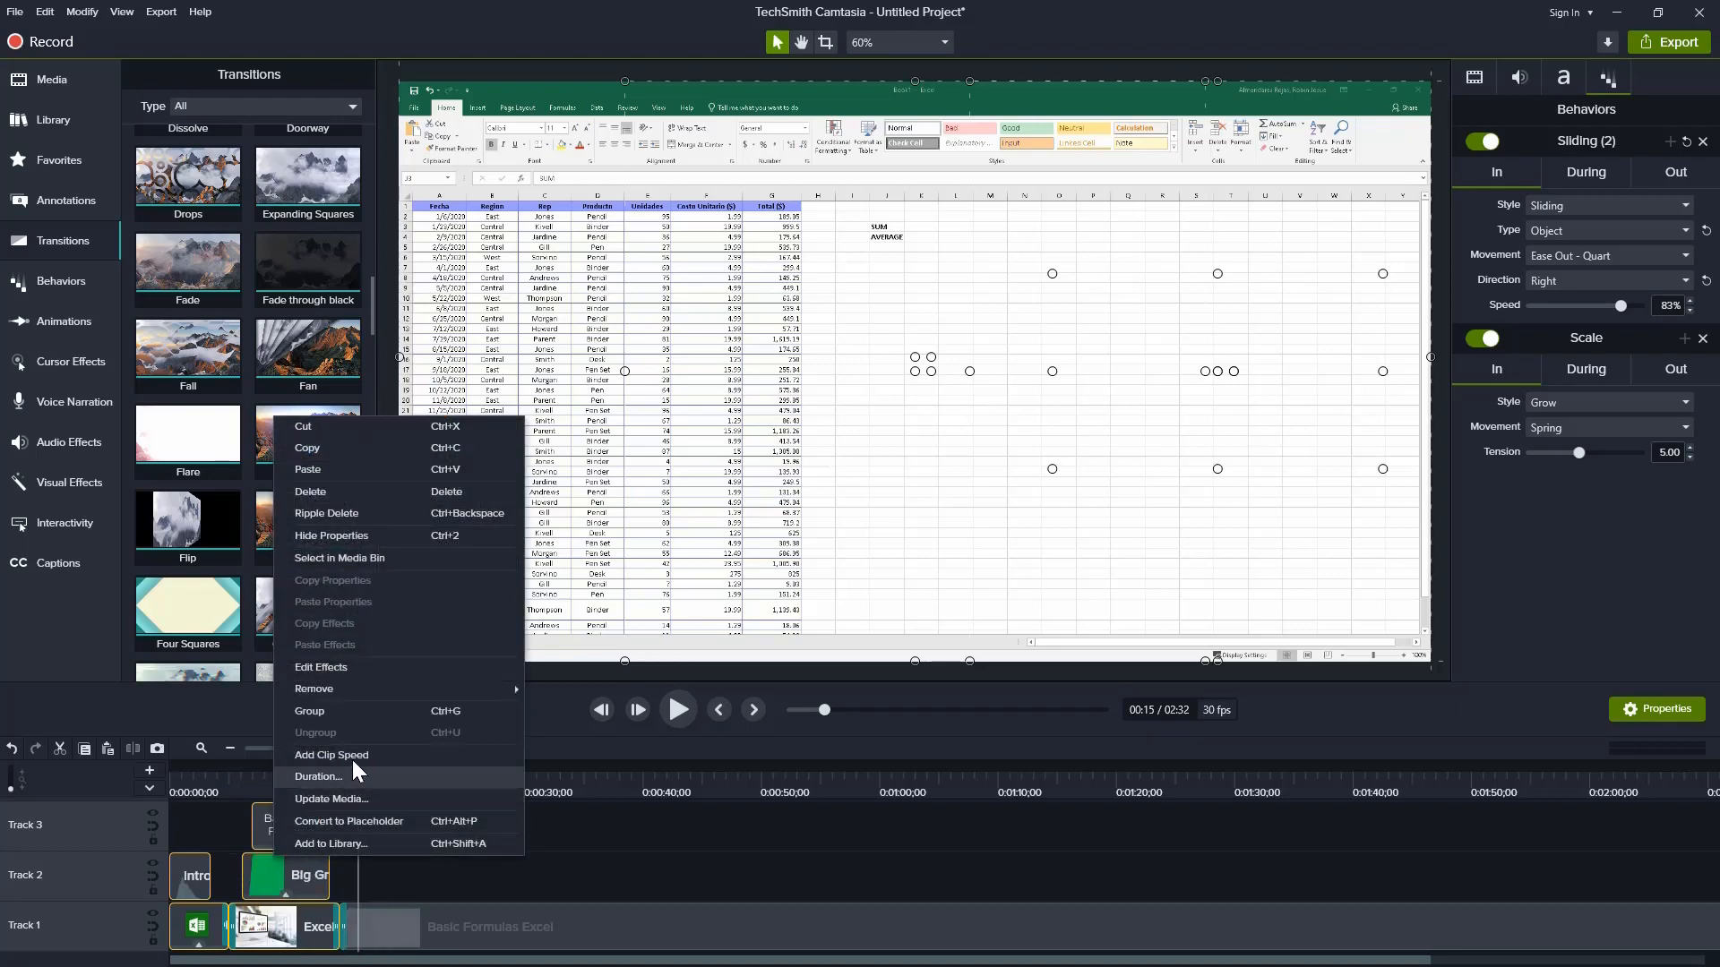
click(356, 711)
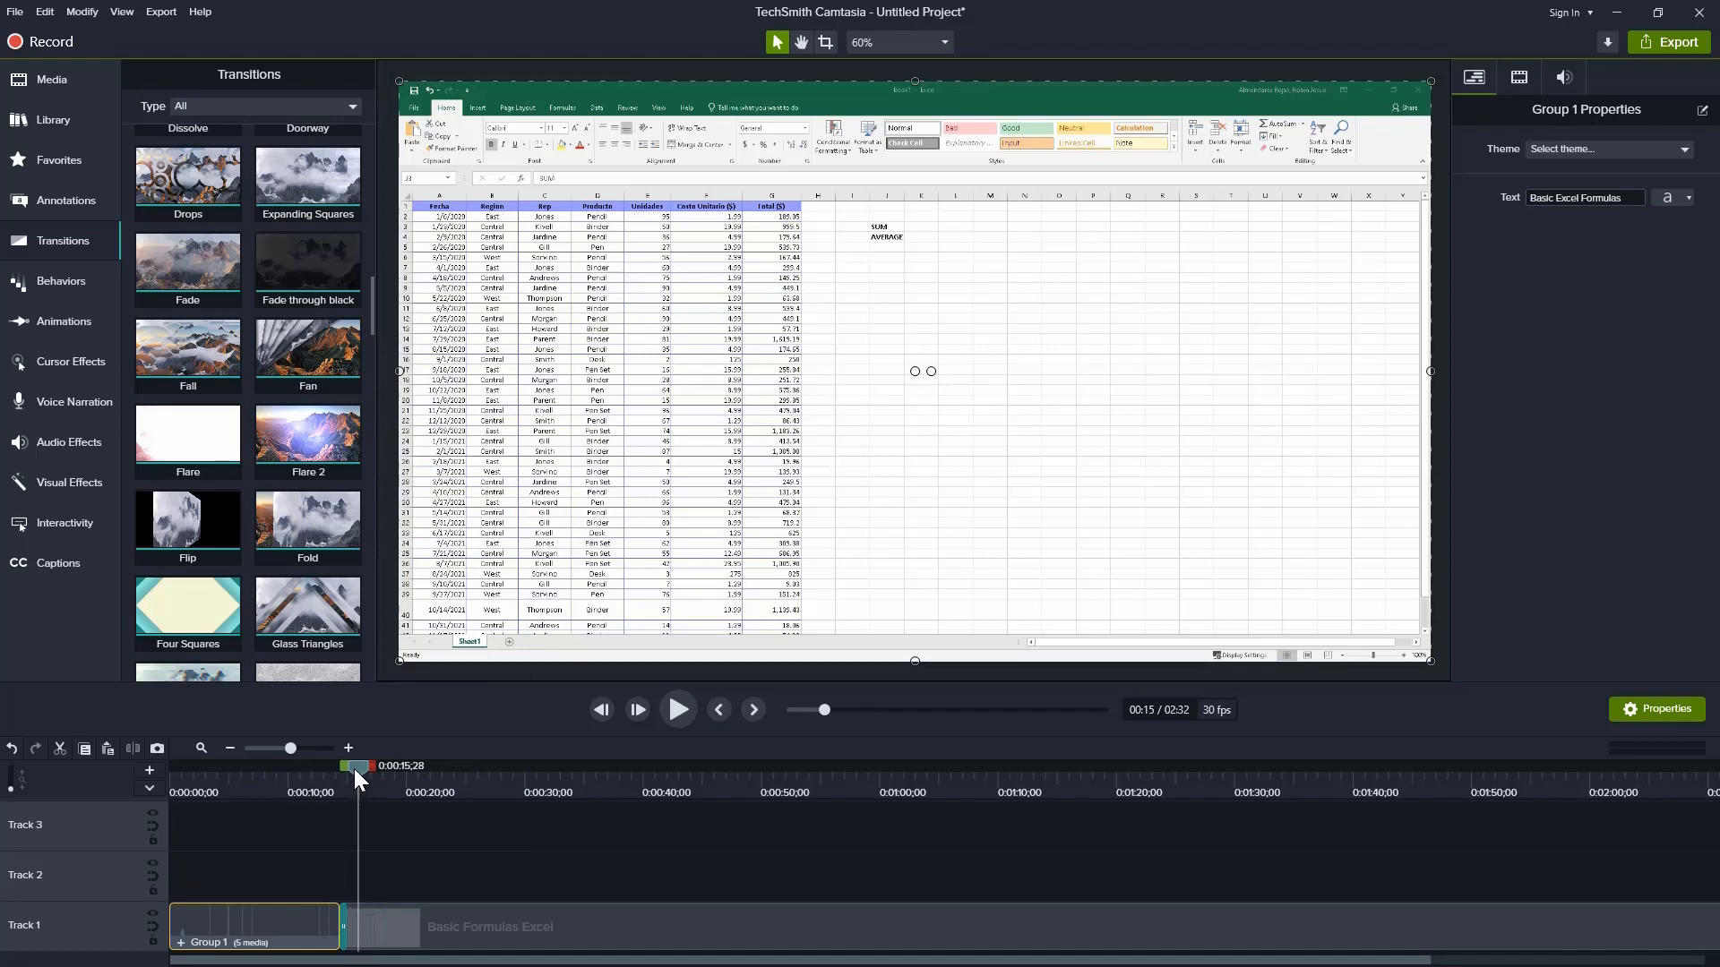
Step: Play the grouped intro from 0:00:00;00, and replay its ending into the Basic Formulas Excel clip
drag(356, 769, 165, 765)
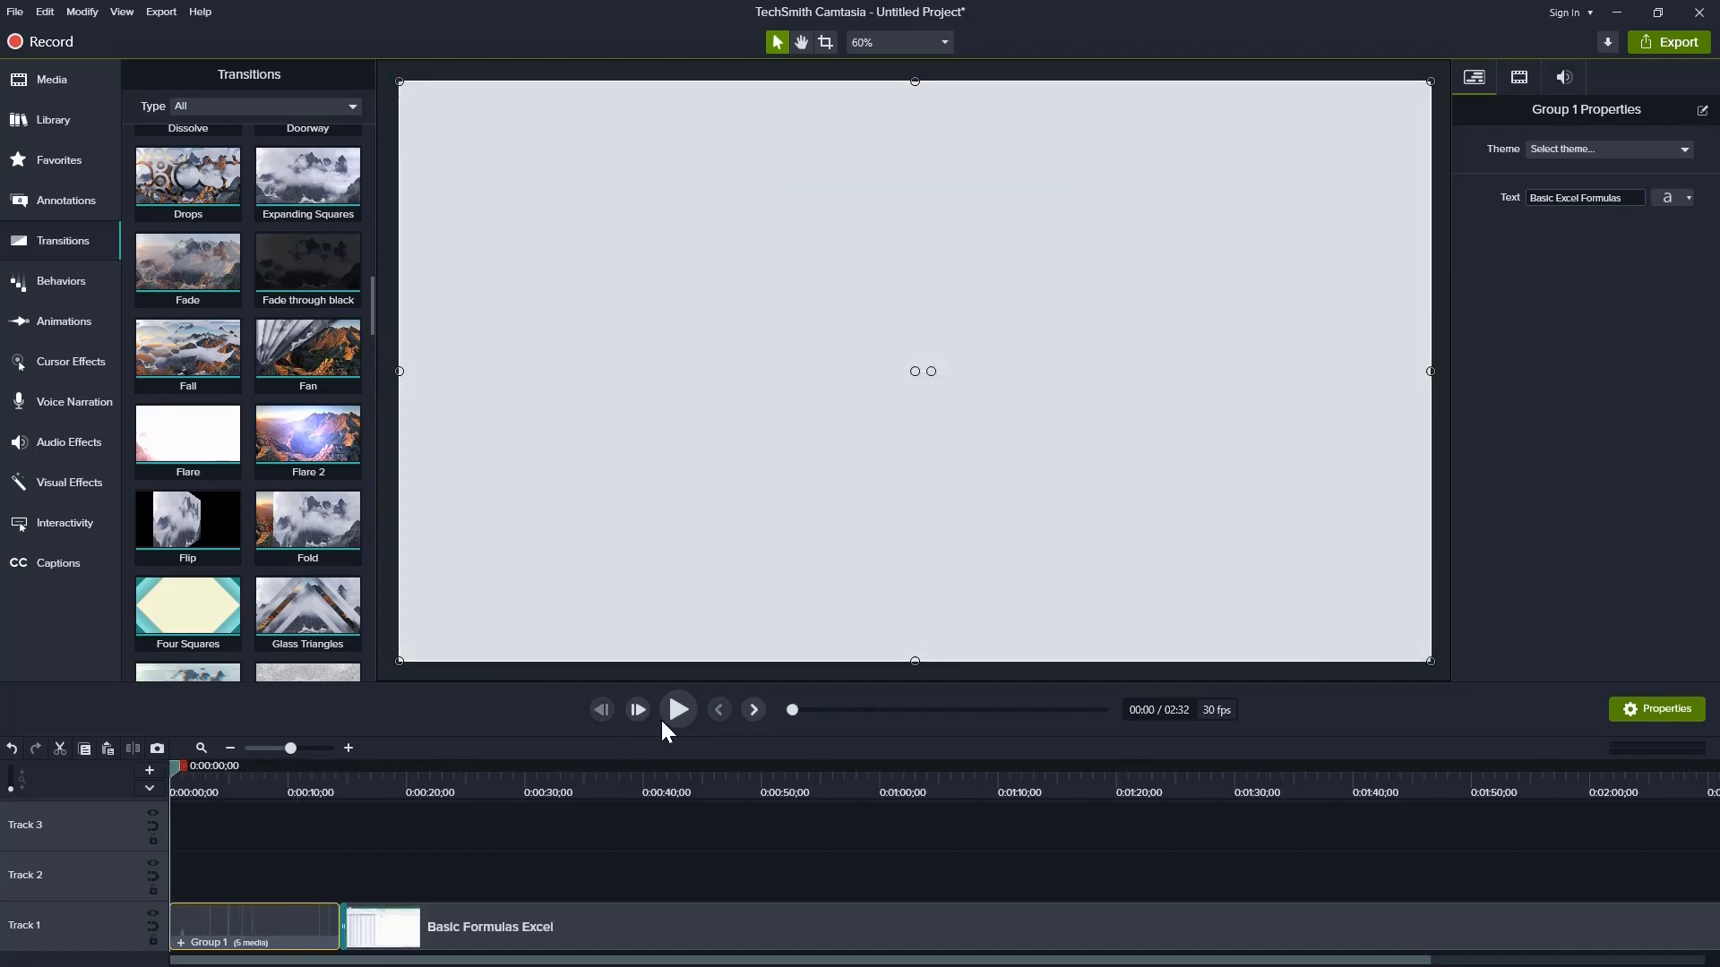
click(677, 712)
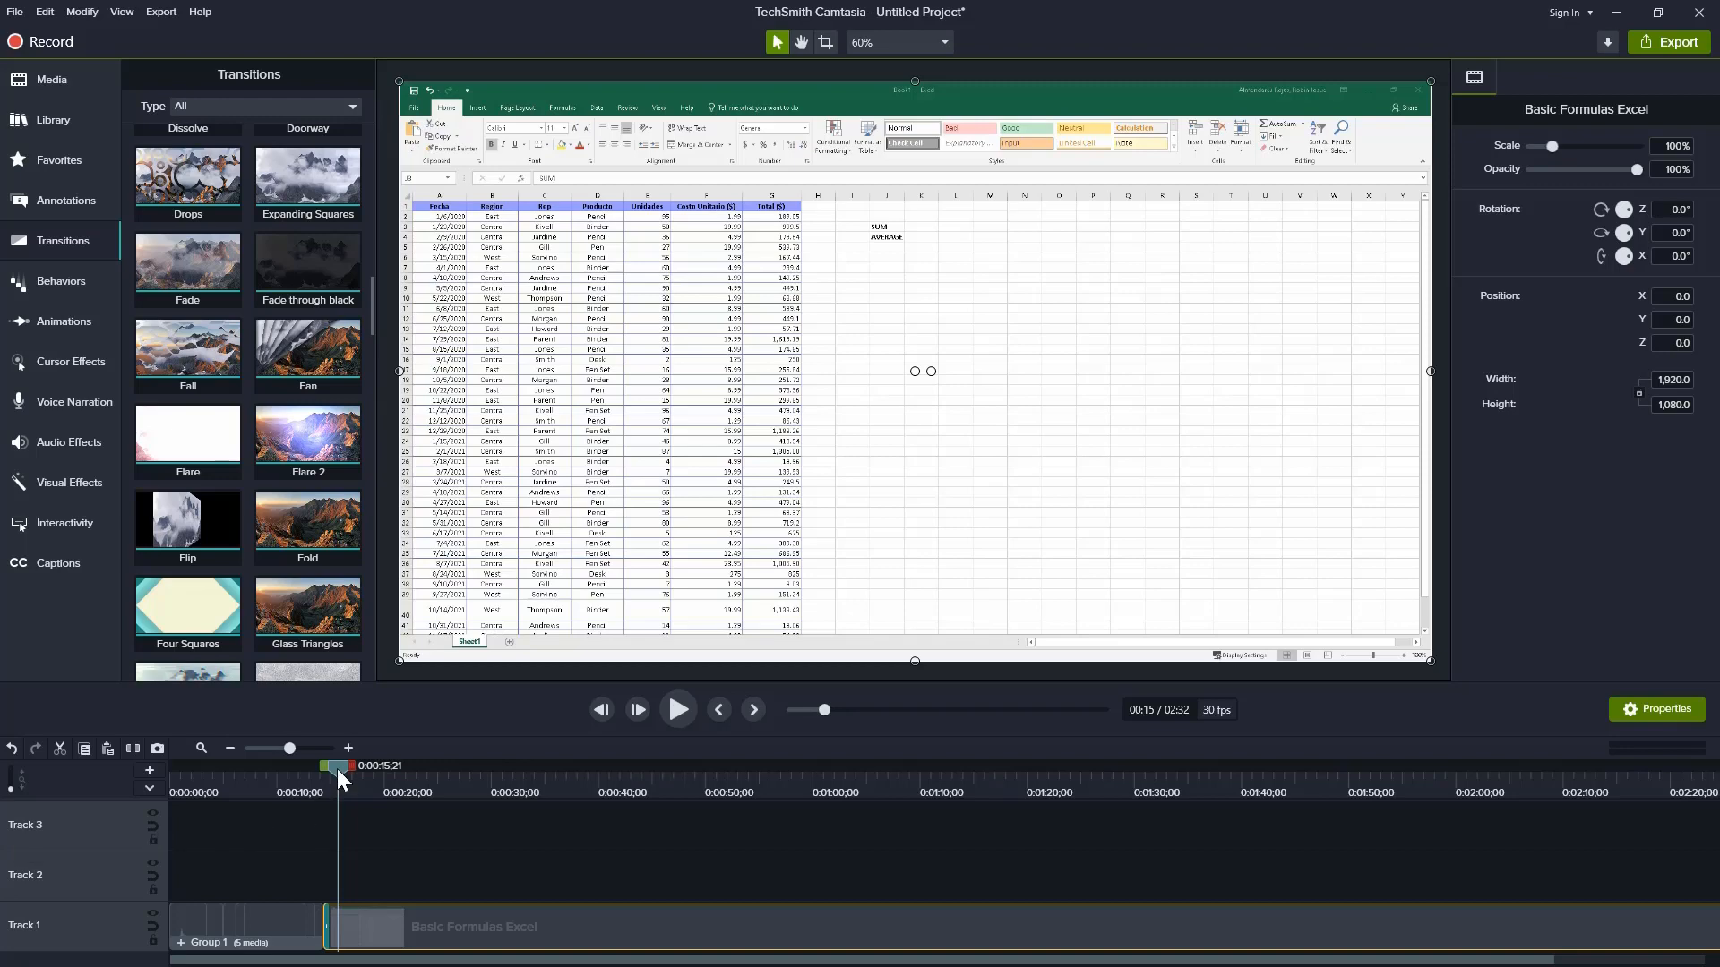
drag(337, 769, 301, 779)
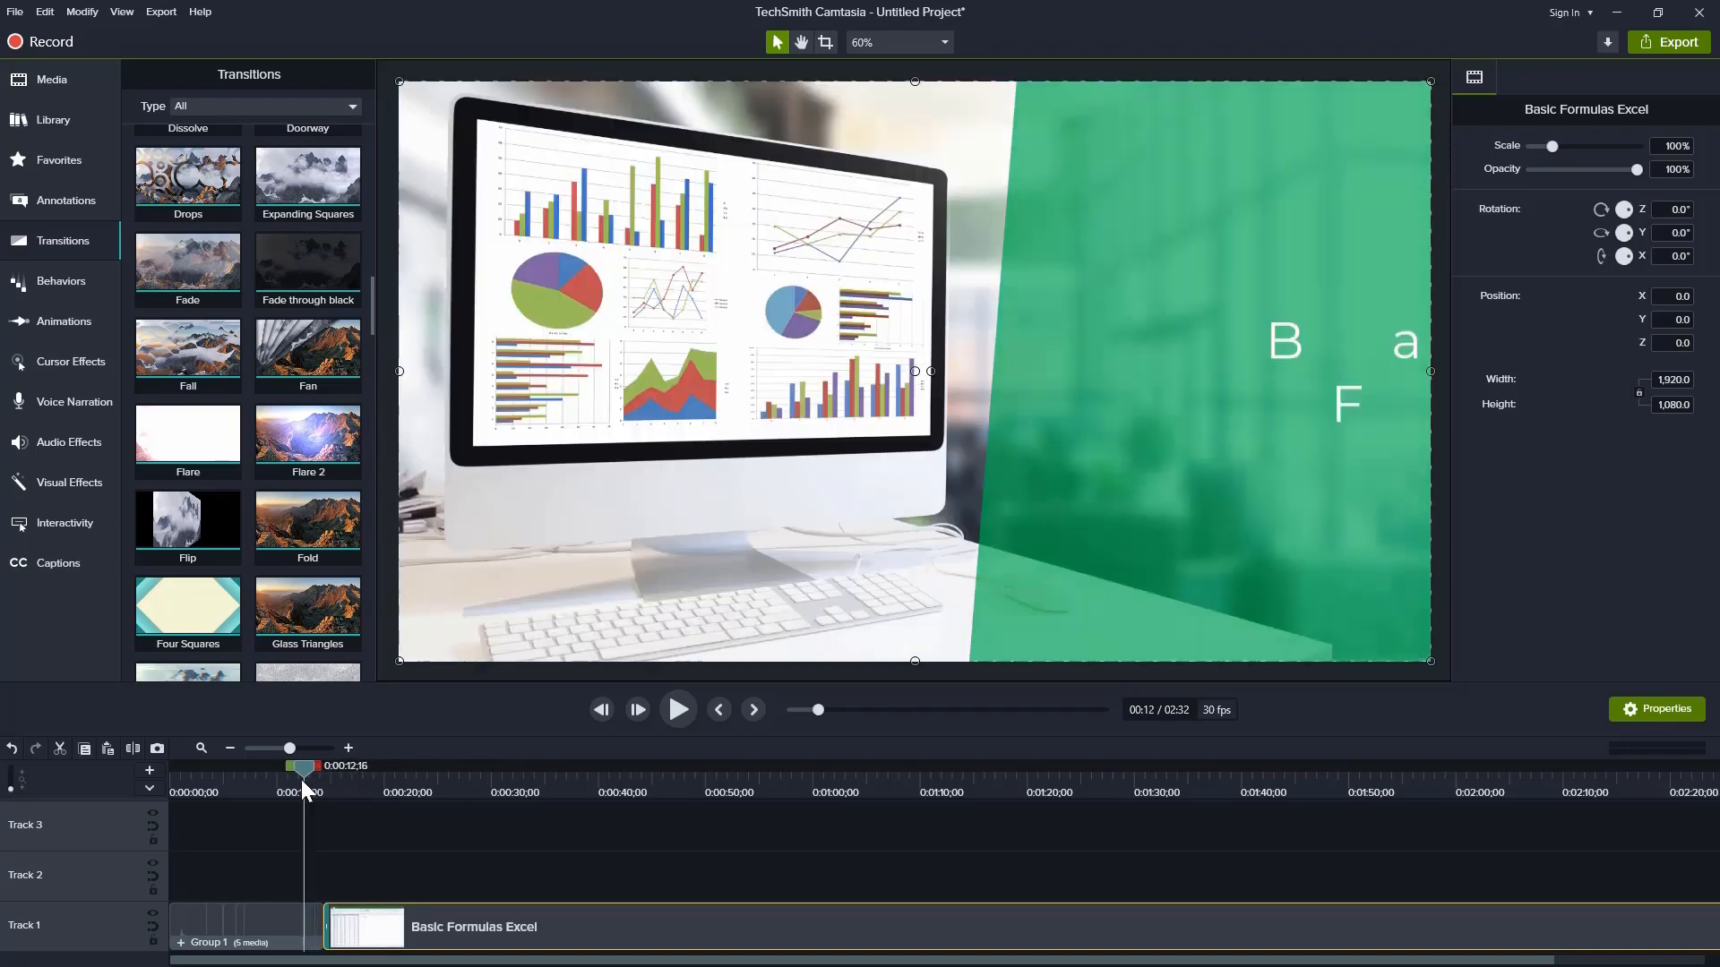
click(679, 709)
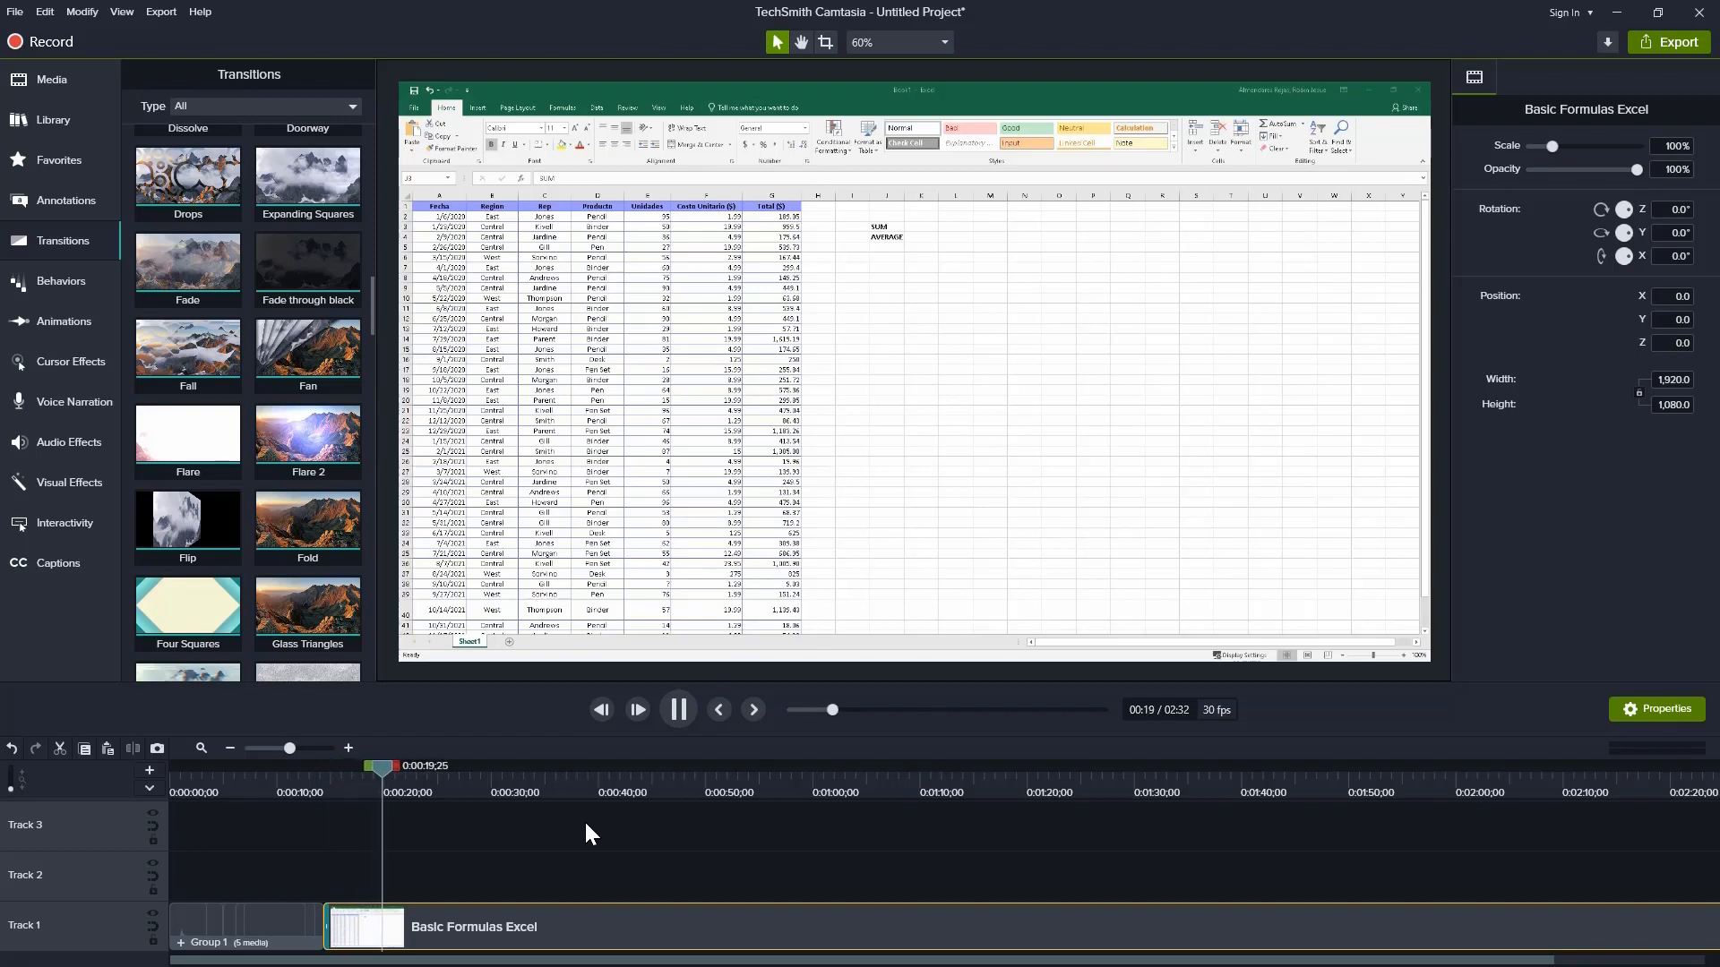
click(678, 709)
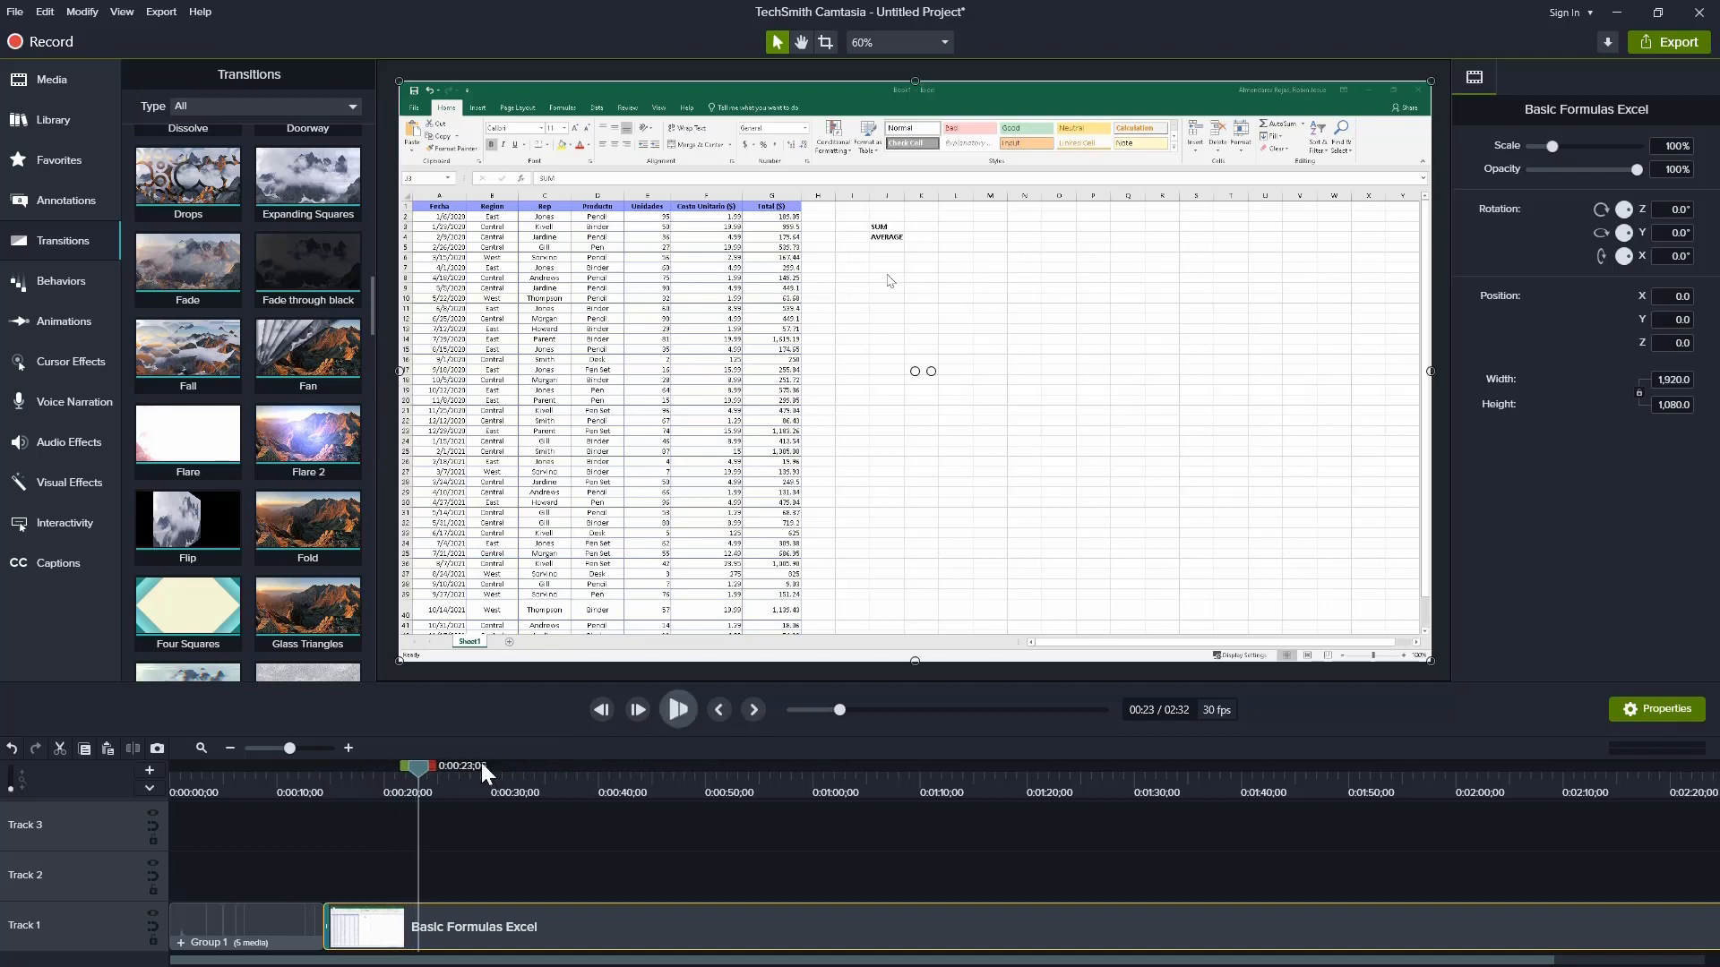
Step: Delete the transition at the start of the Basic Formulas Excel clip and apply Fade through black across the cut with Group 1
click(308, 748)
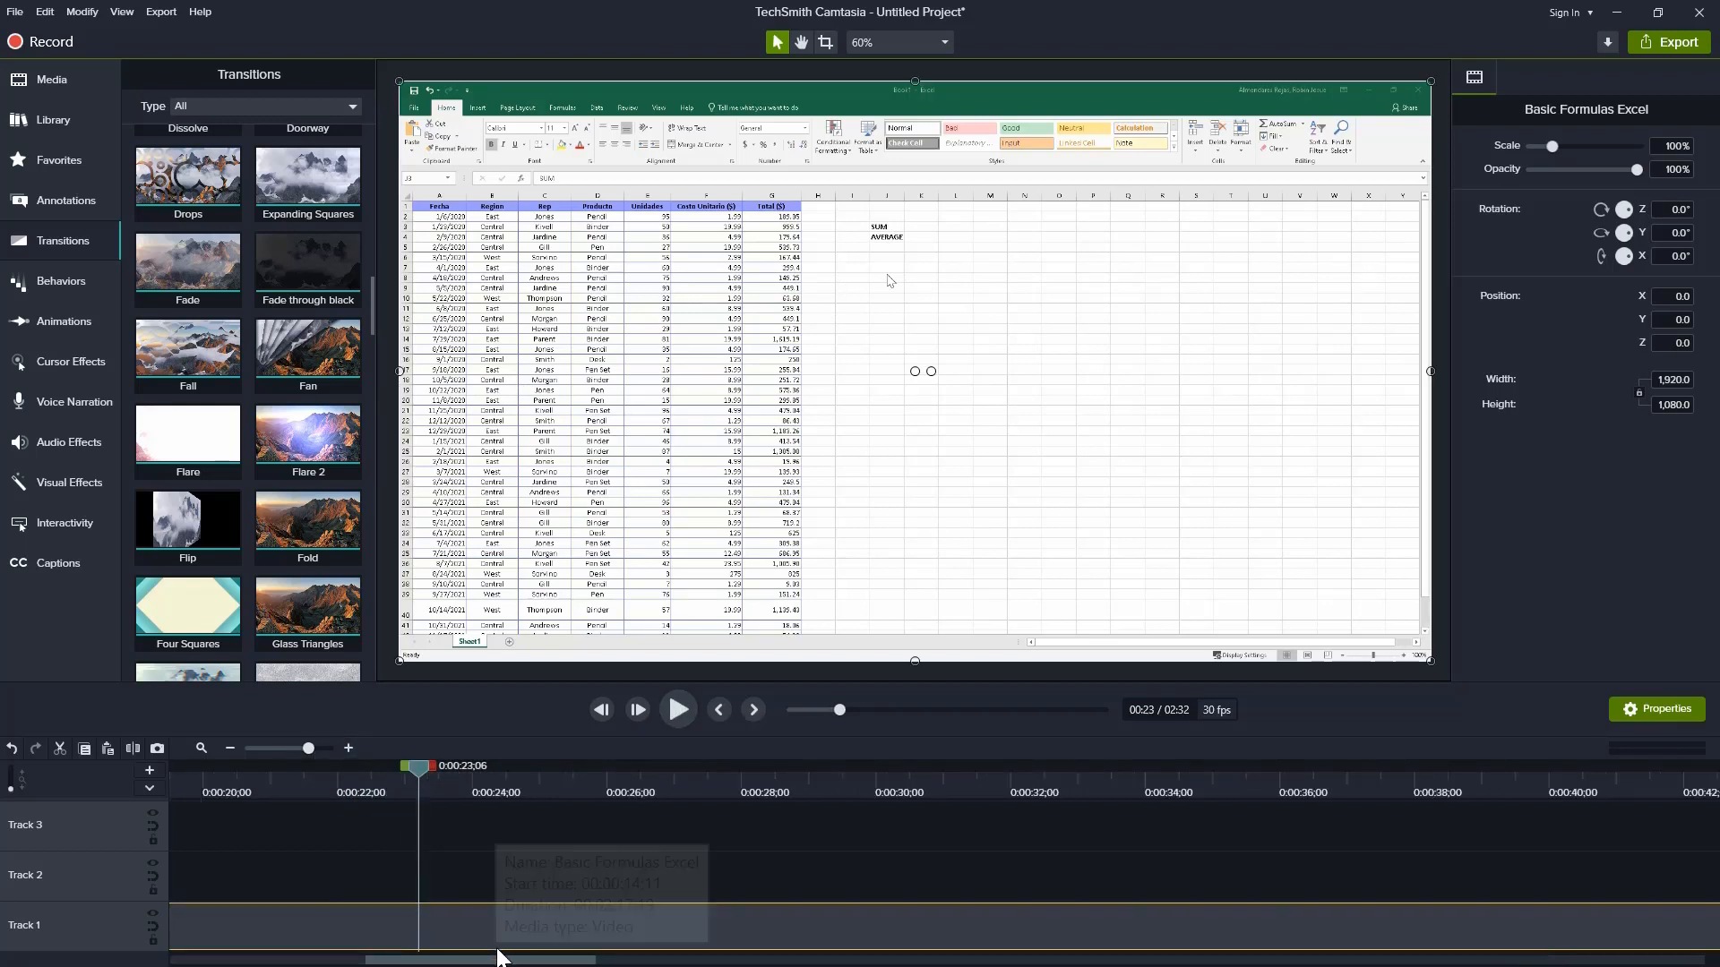
scroll(497, 958, left, 5)
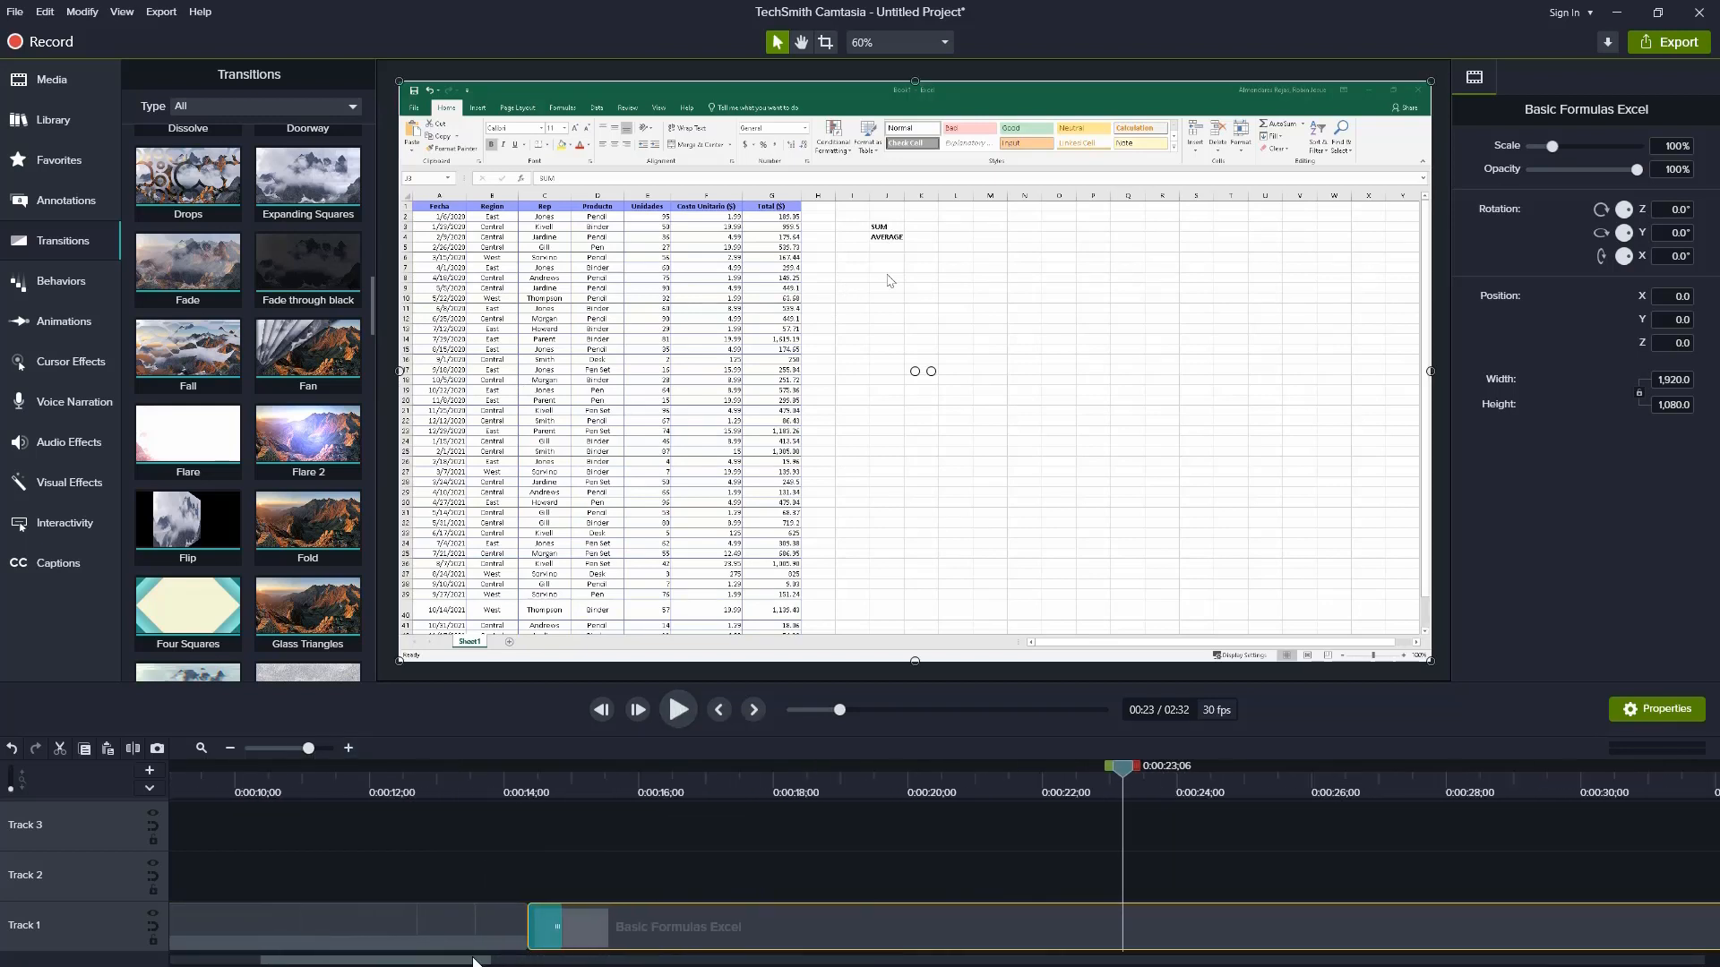
click(545, 916)
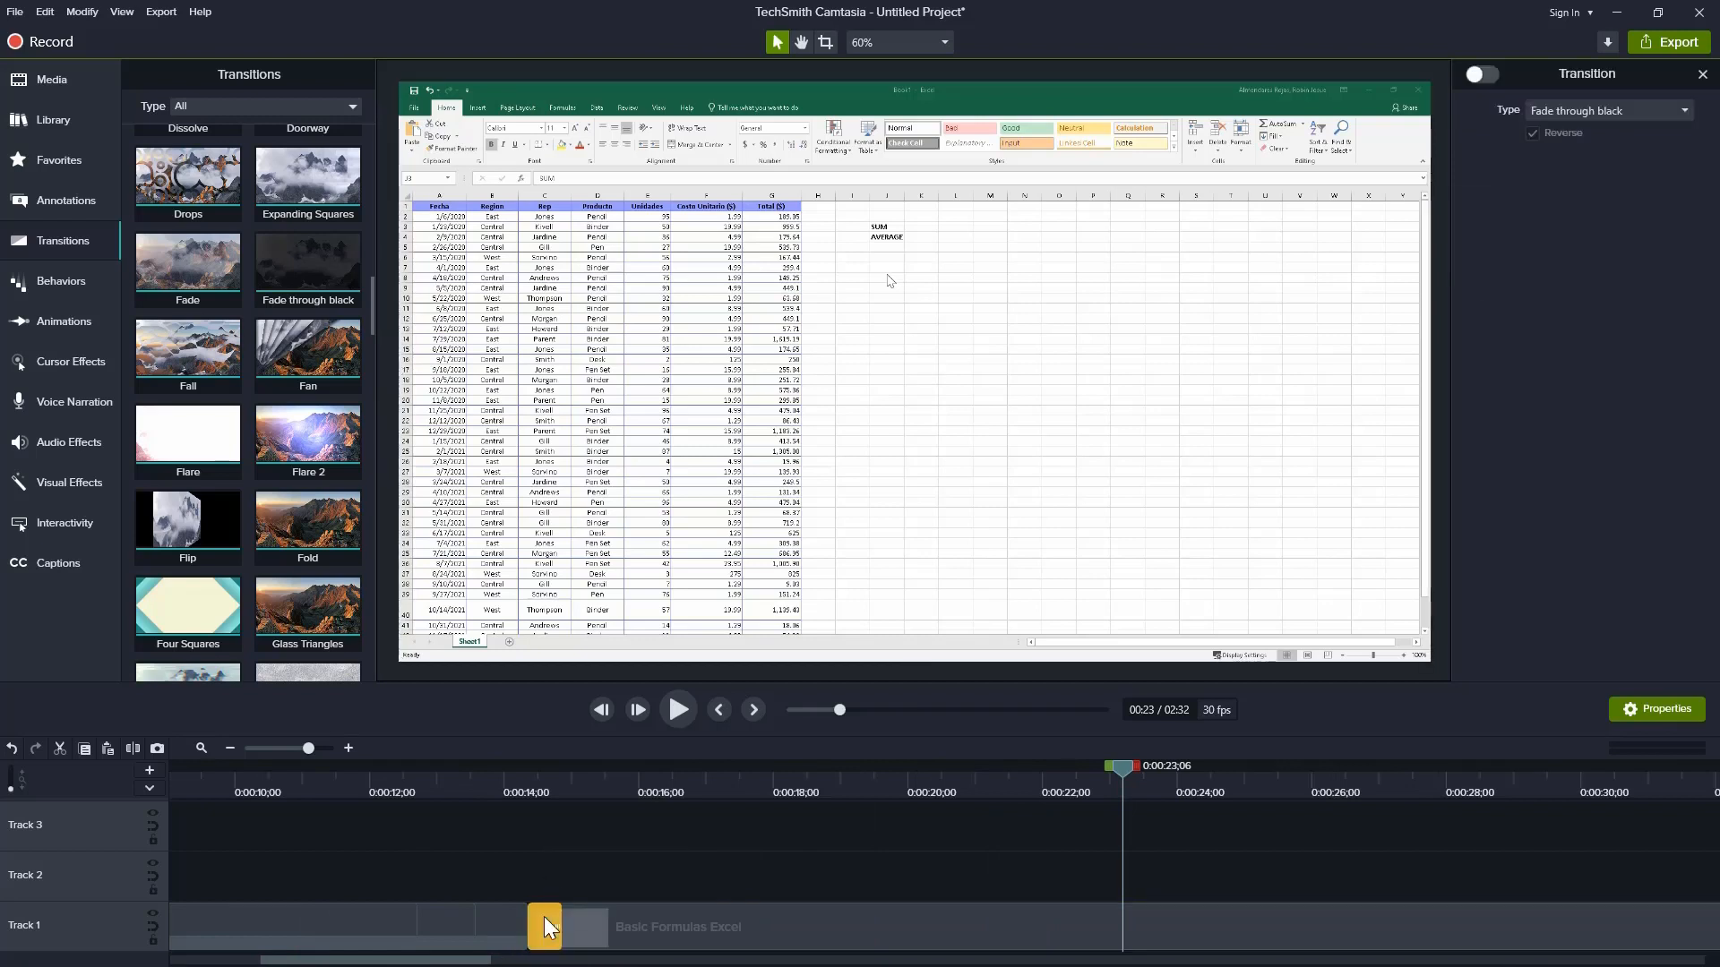
click(614, 858)
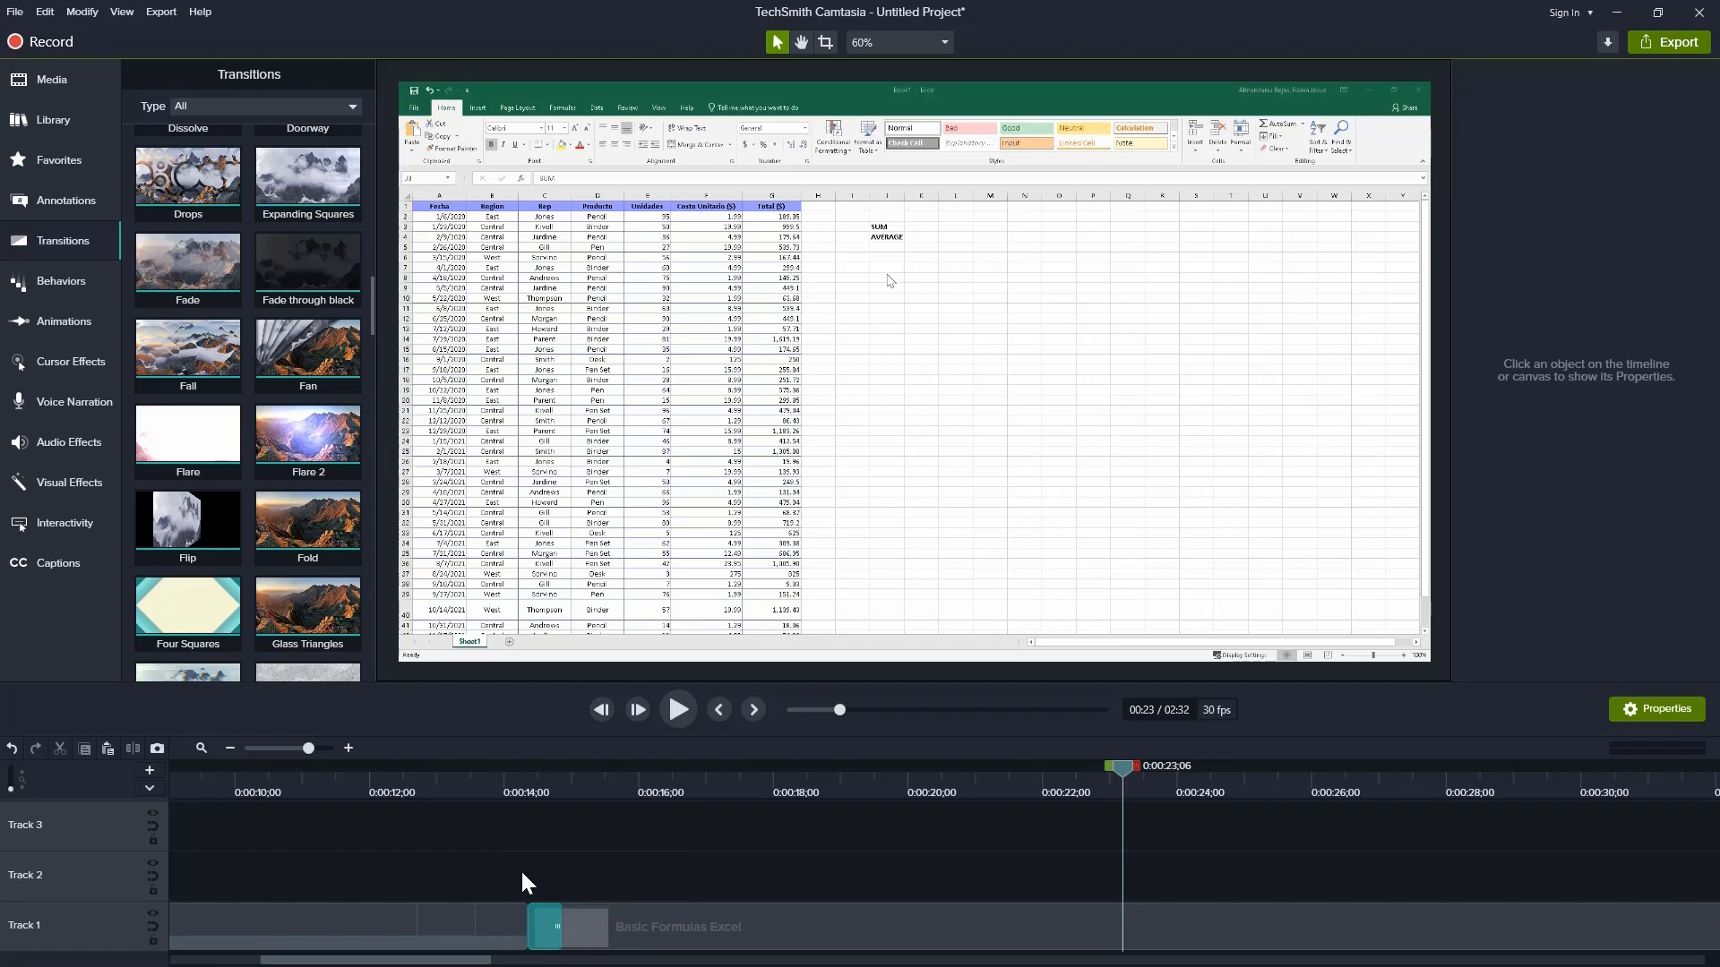
click(543, 926)
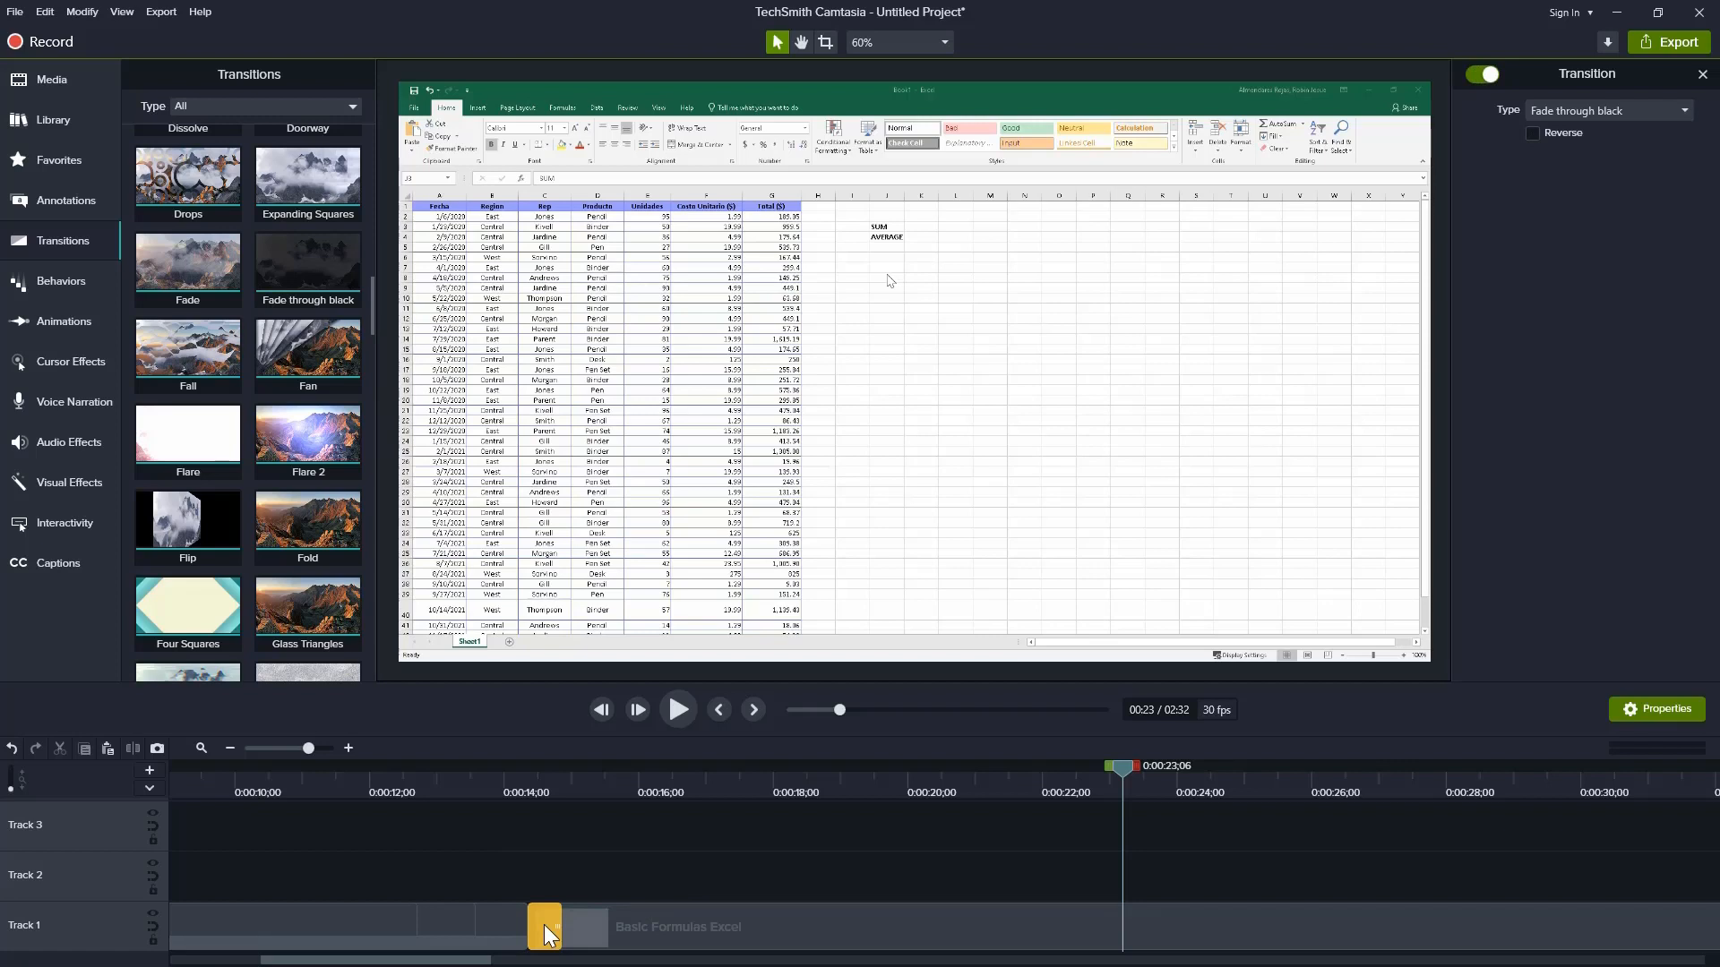
right_click(544, 925)
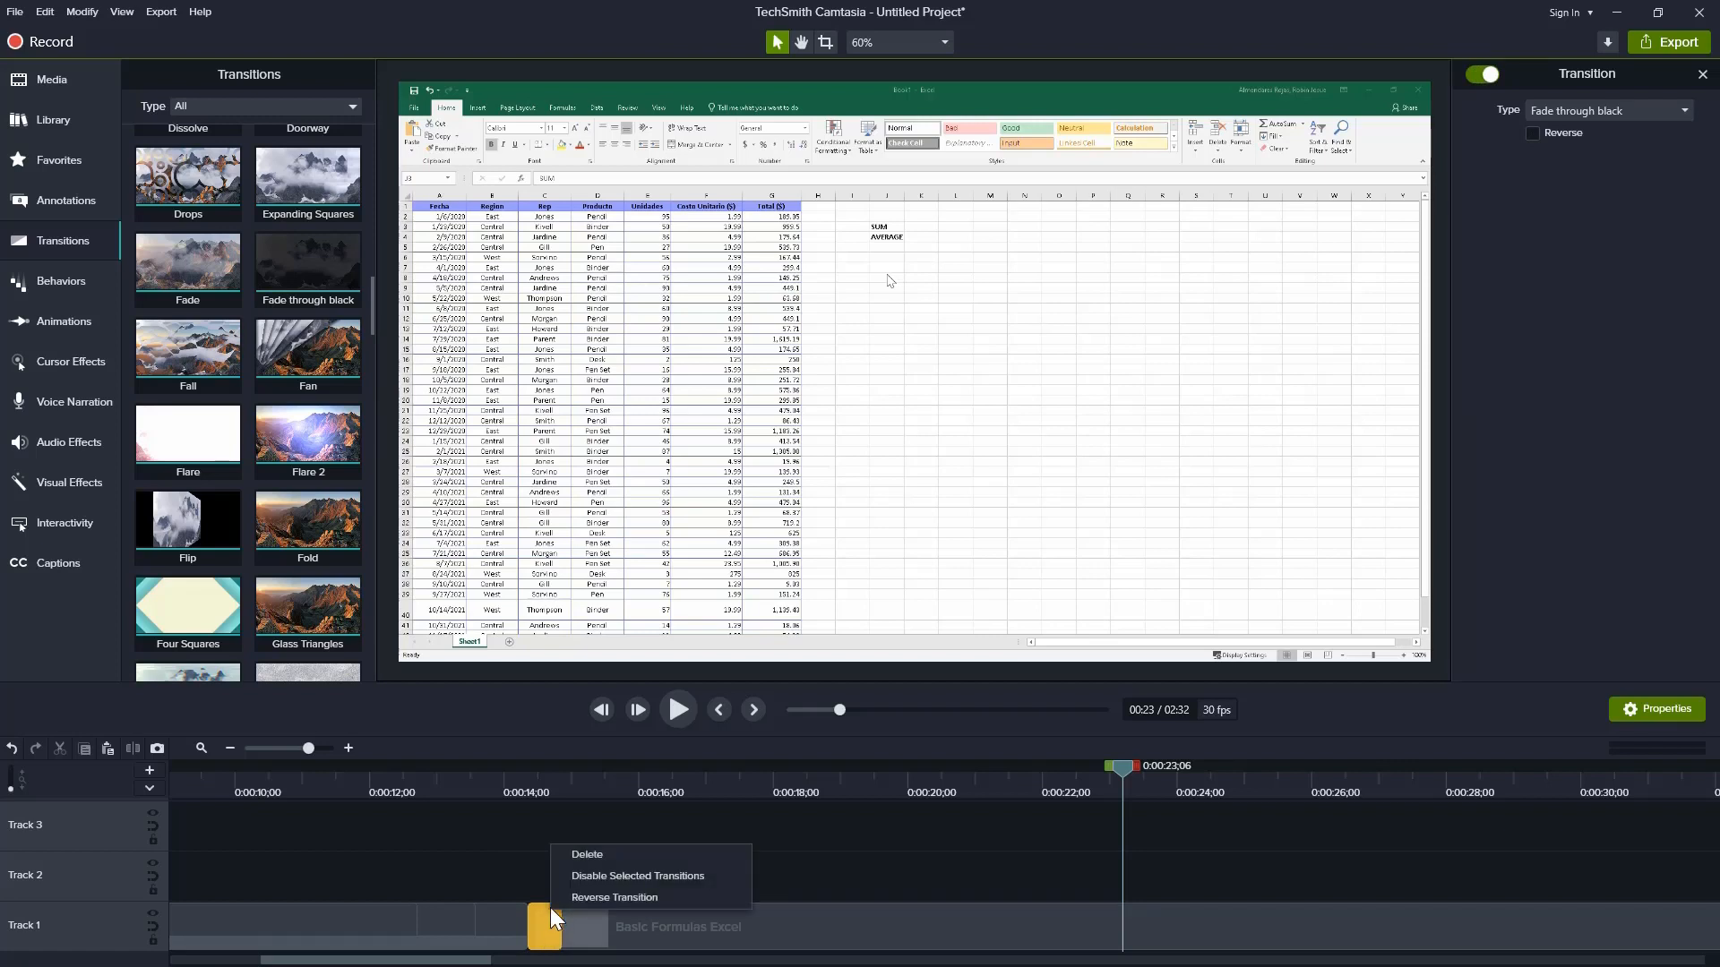
click(582, 856)
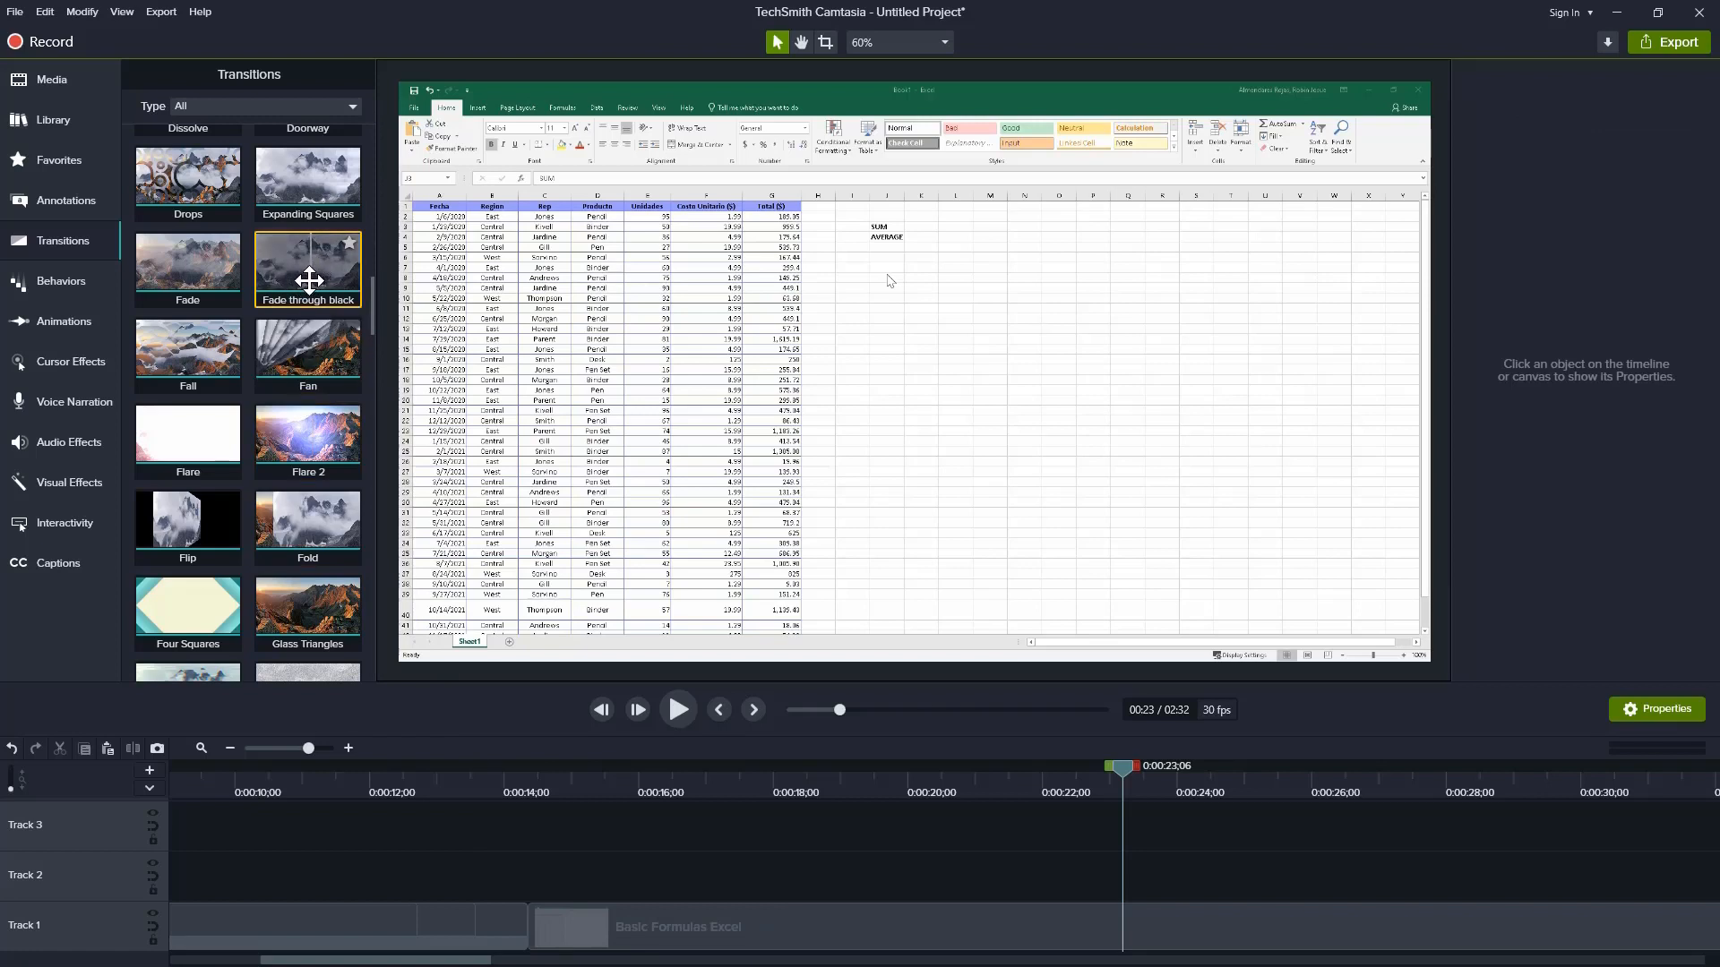
drag(312, 279, 529, 929)
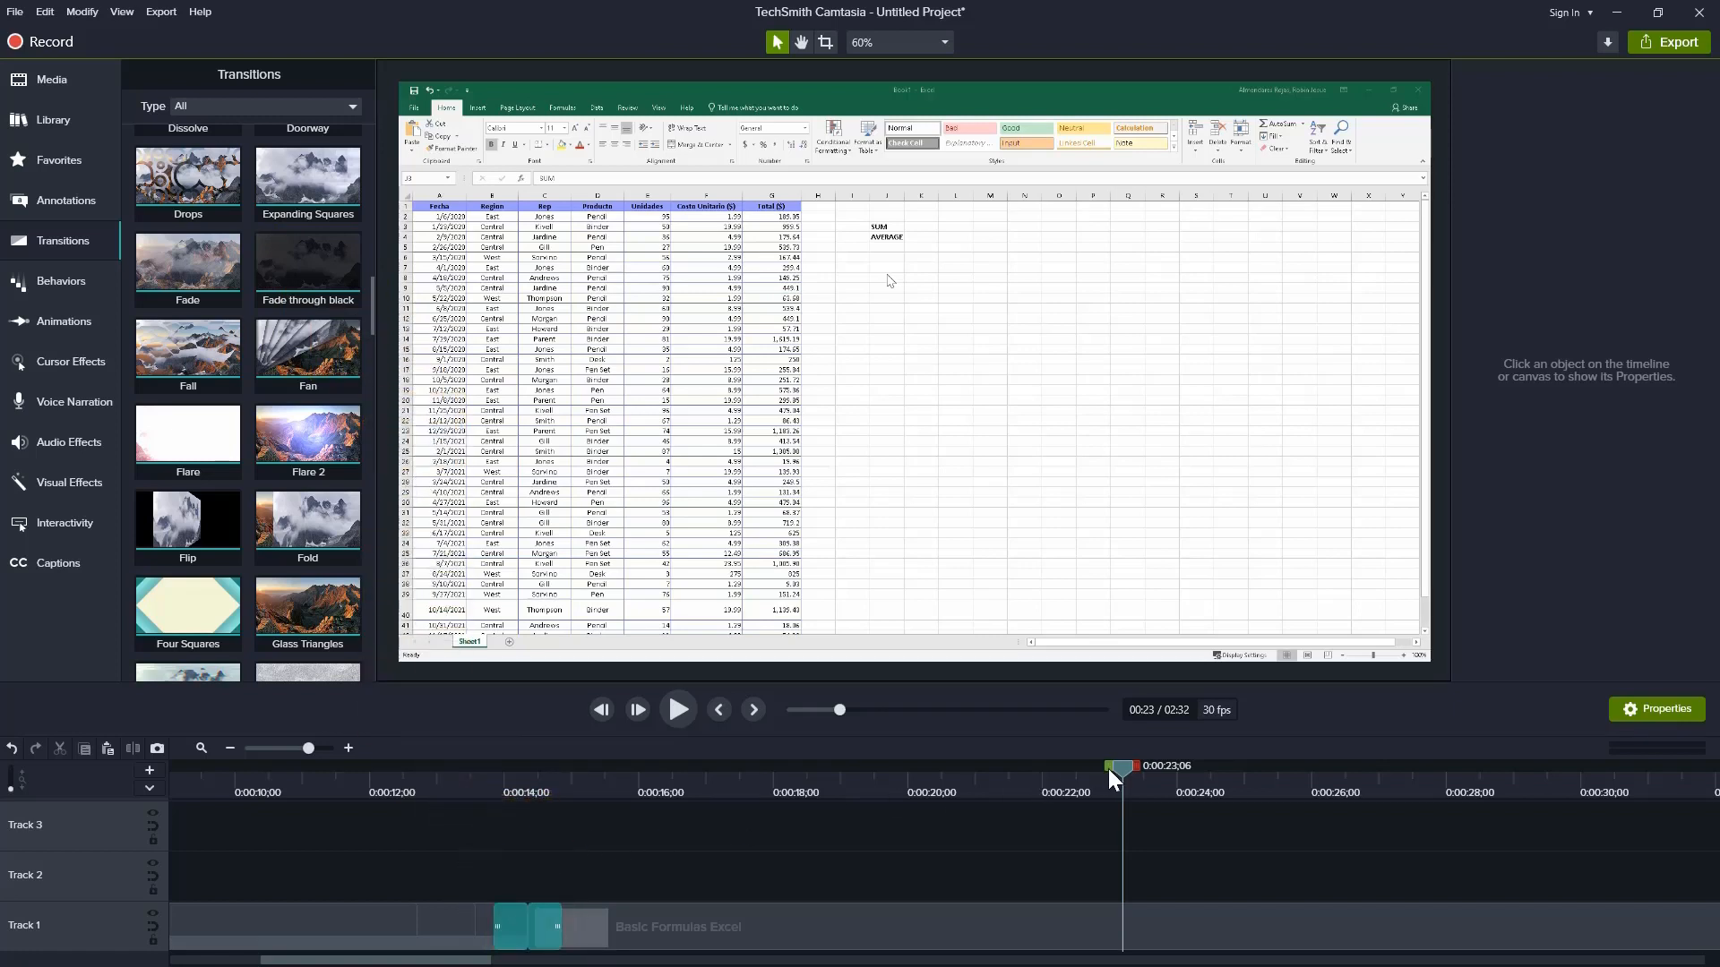
Step: Play the new fade between Group 1 and the Basic Formulas Excel clip, starting from 0:00:10;15
drag(1109, 769, 268, 806)
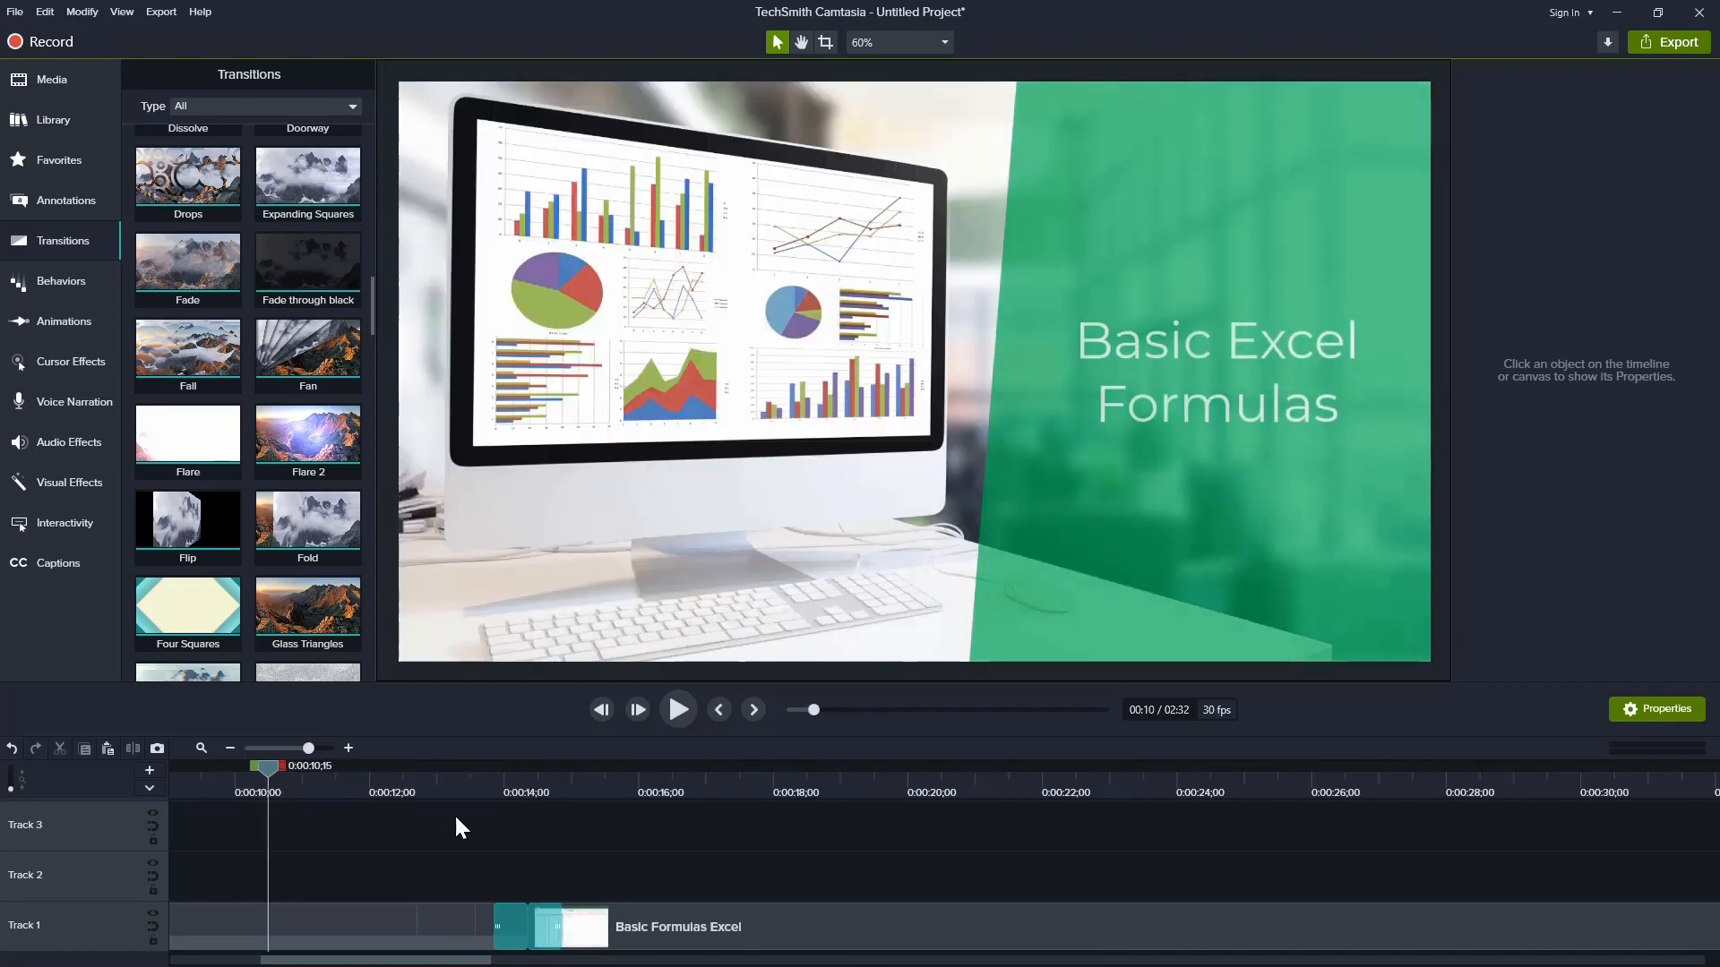
click(688, 709)
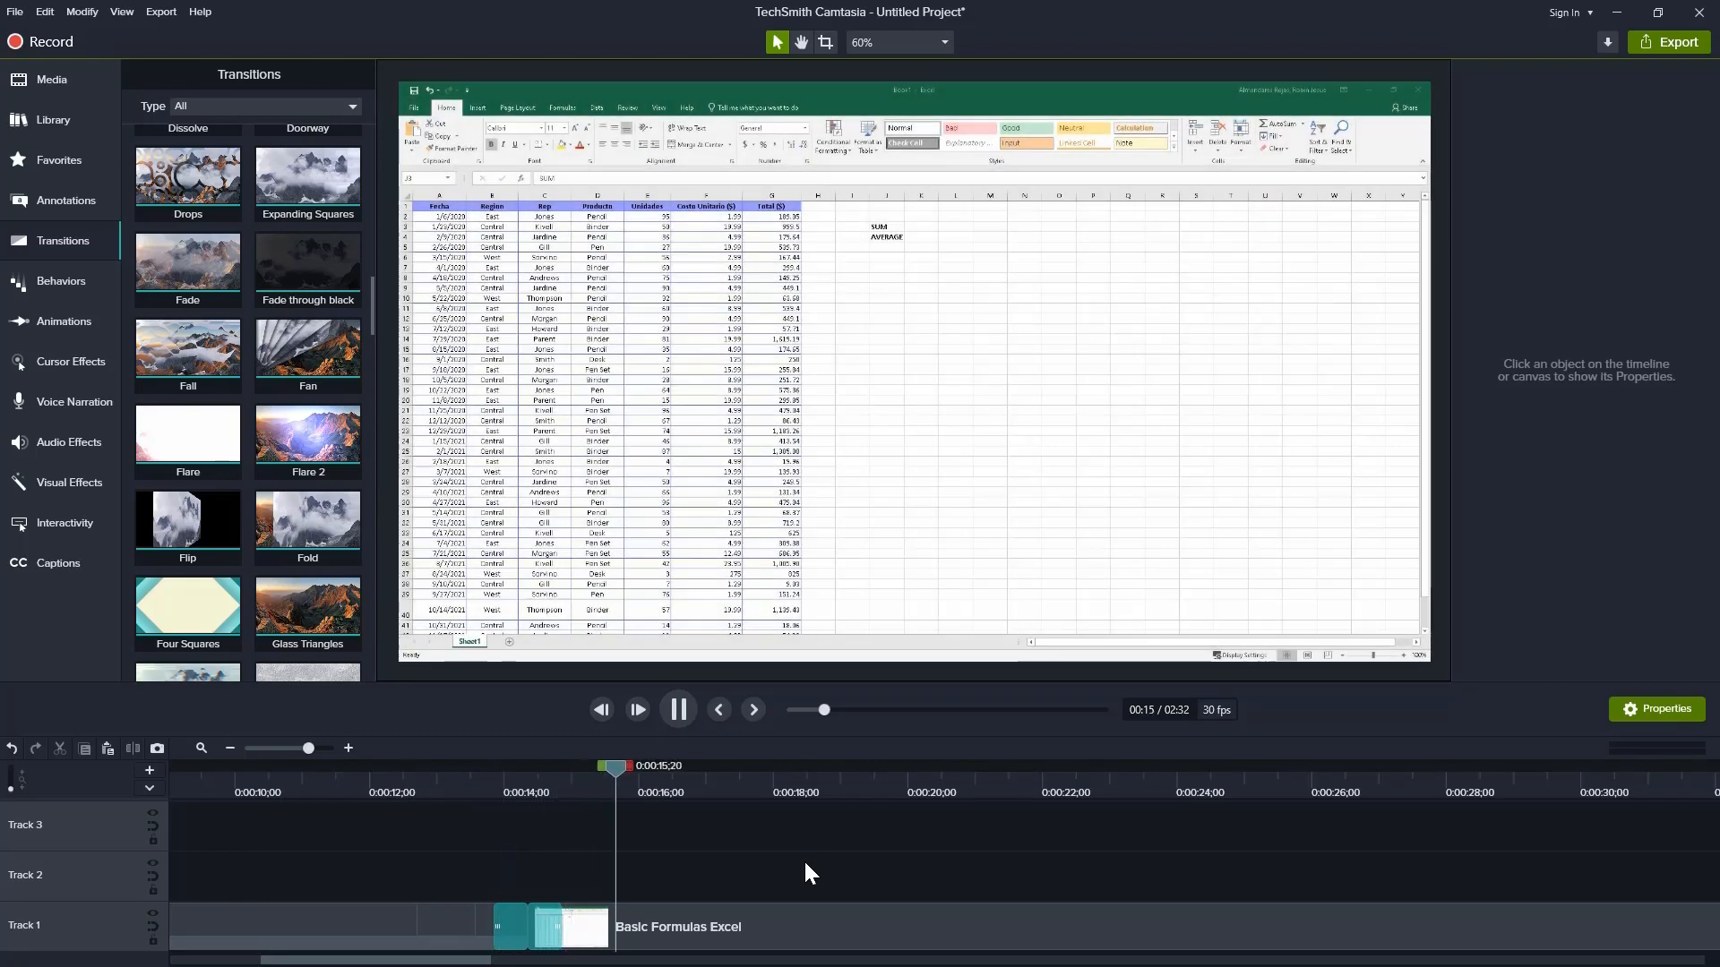
click(691, 702)
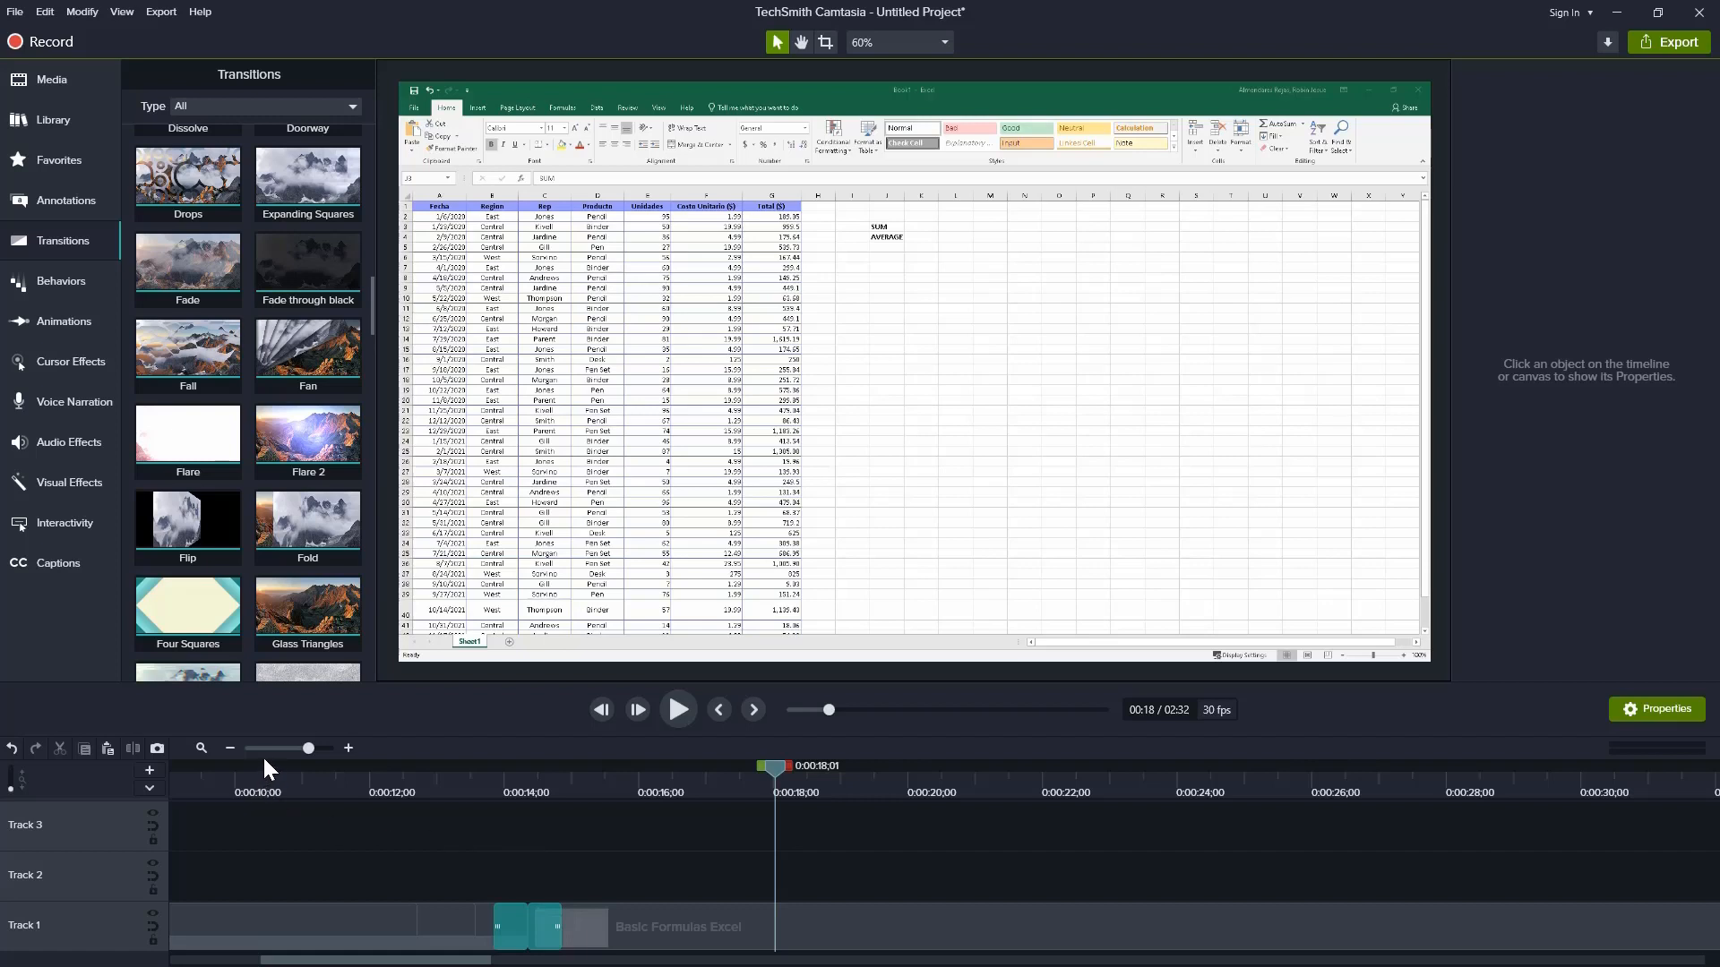
Step: Add Excel.png to Track 1 directly after the Basic Formulas Excel clip and move the playhead onto it at 0:02:33;17
click(286, 749)
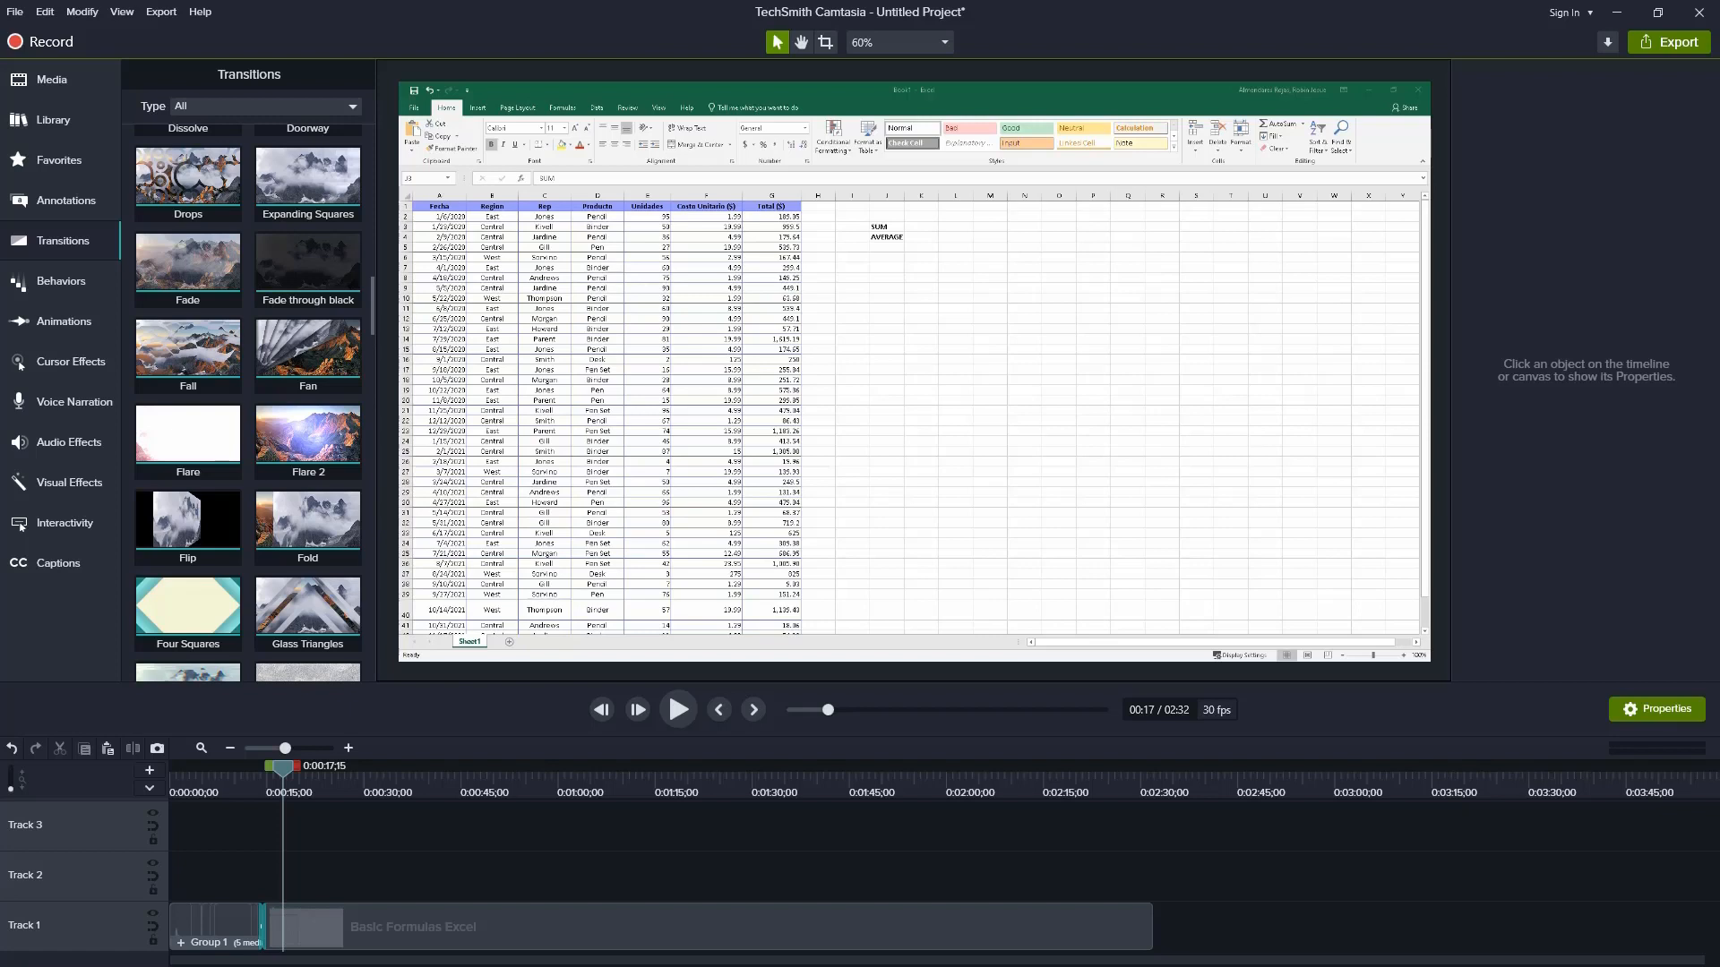
click(63, 78)
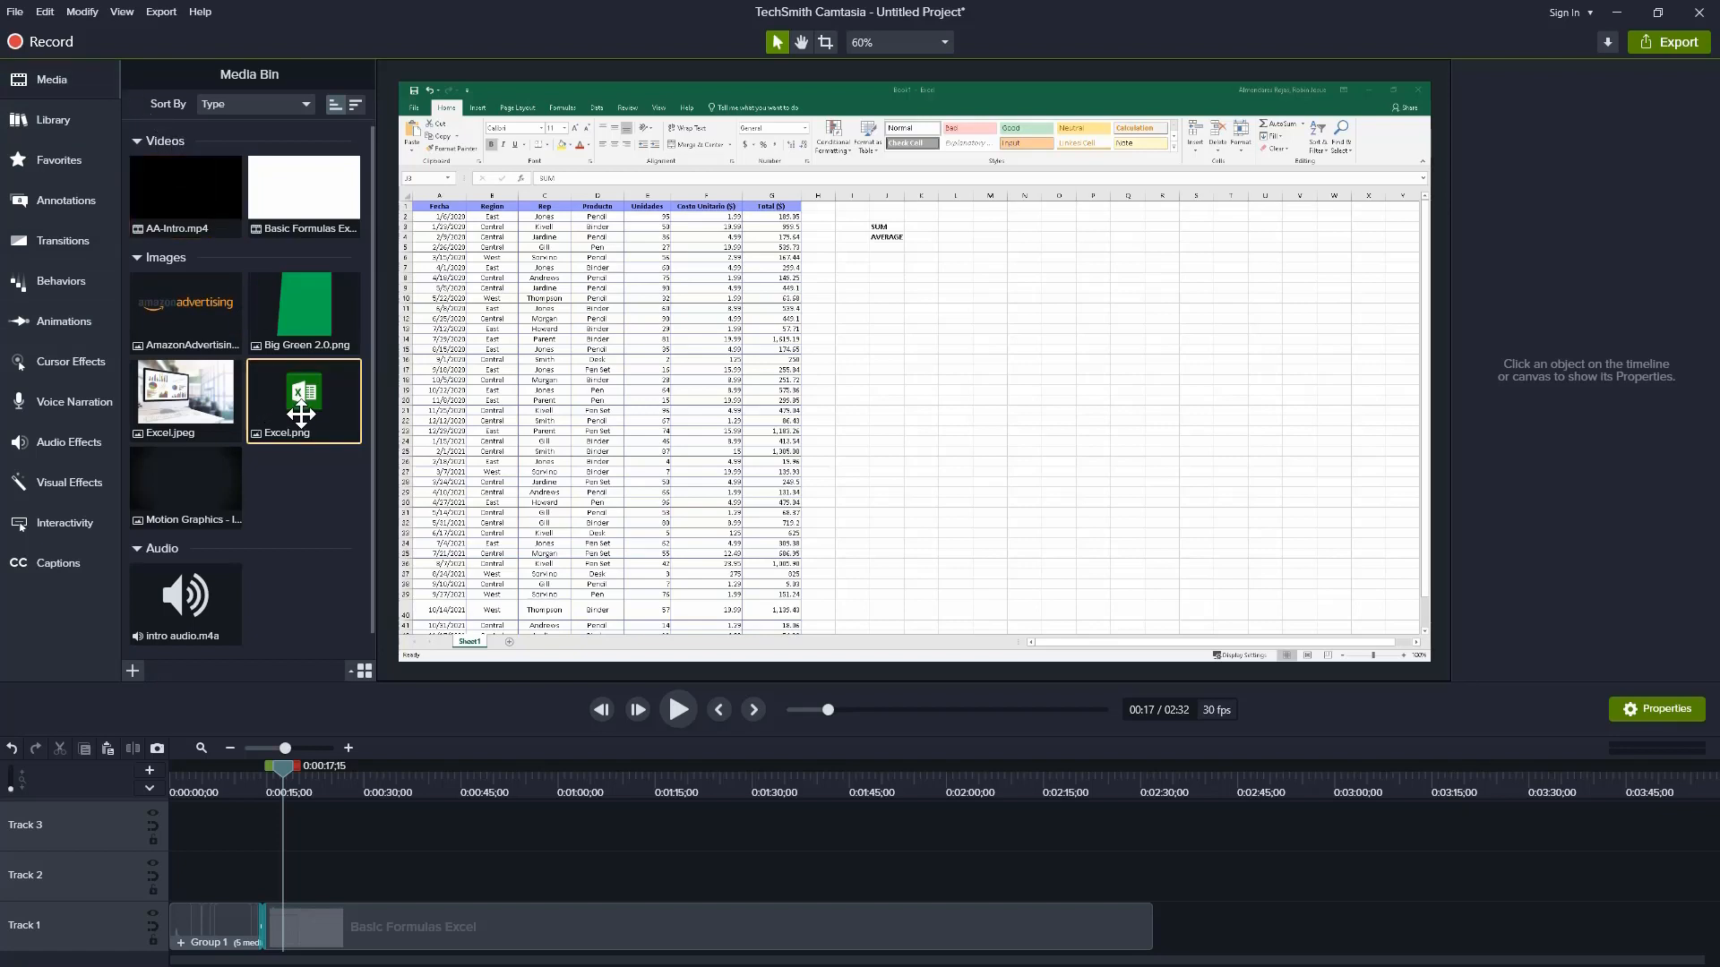
drag(303, 413, 1149, 931)
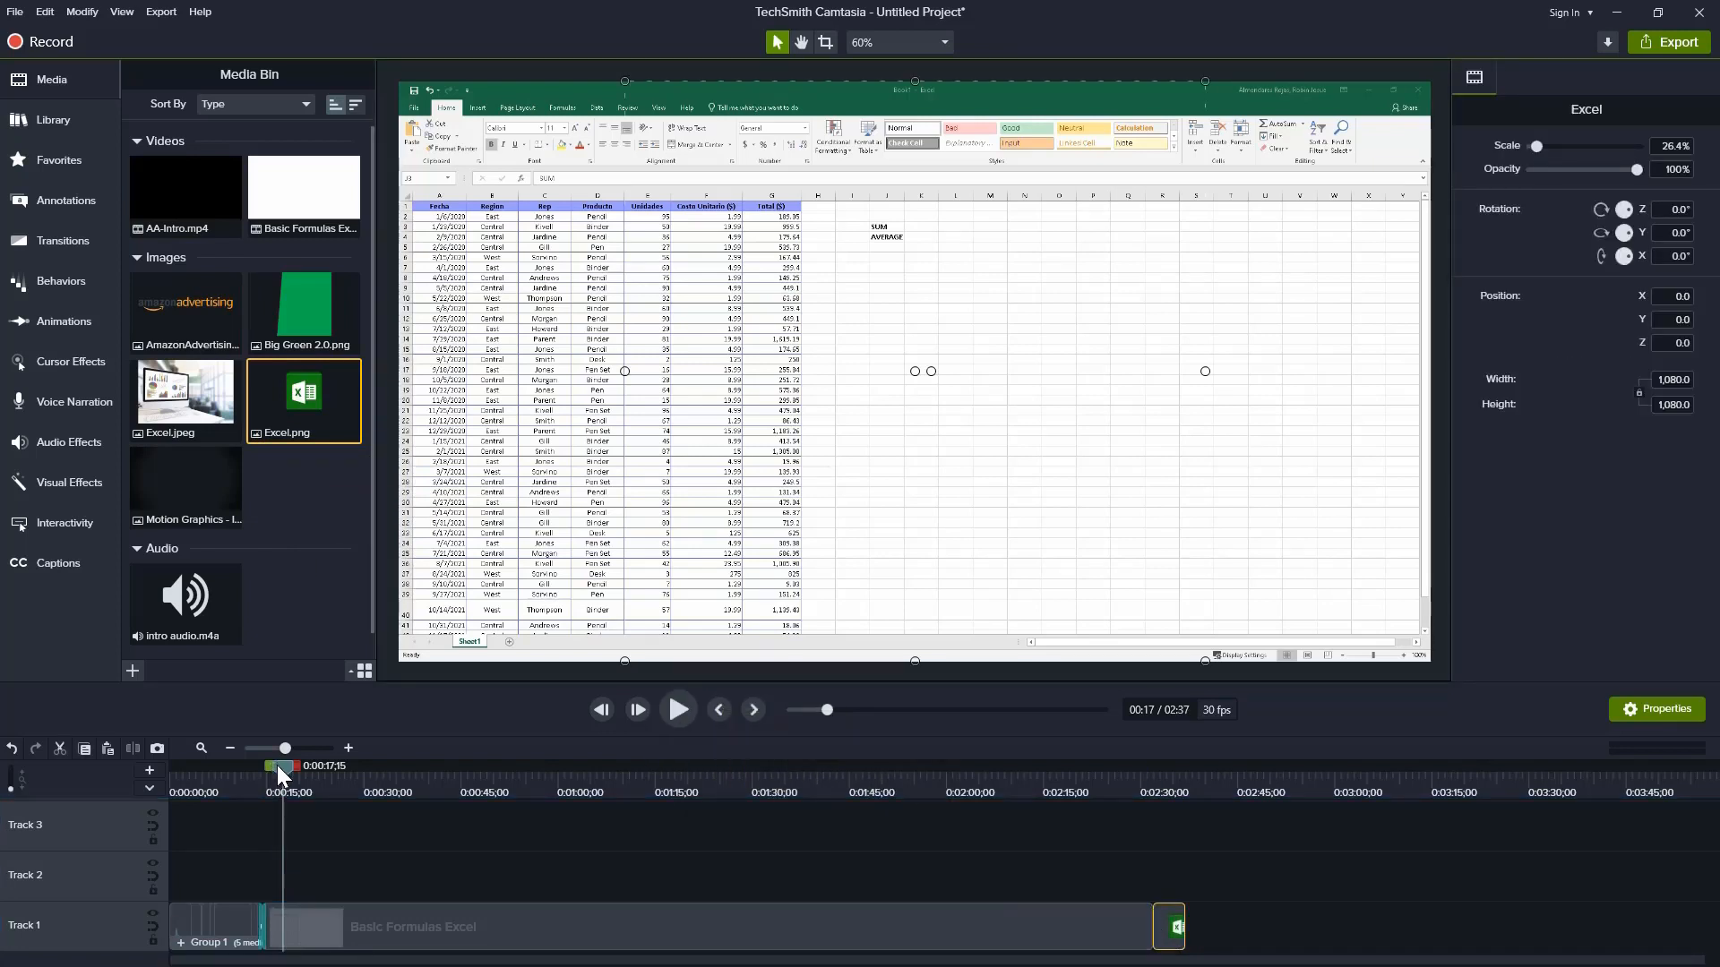
drag(276, 765, 1158, 850)
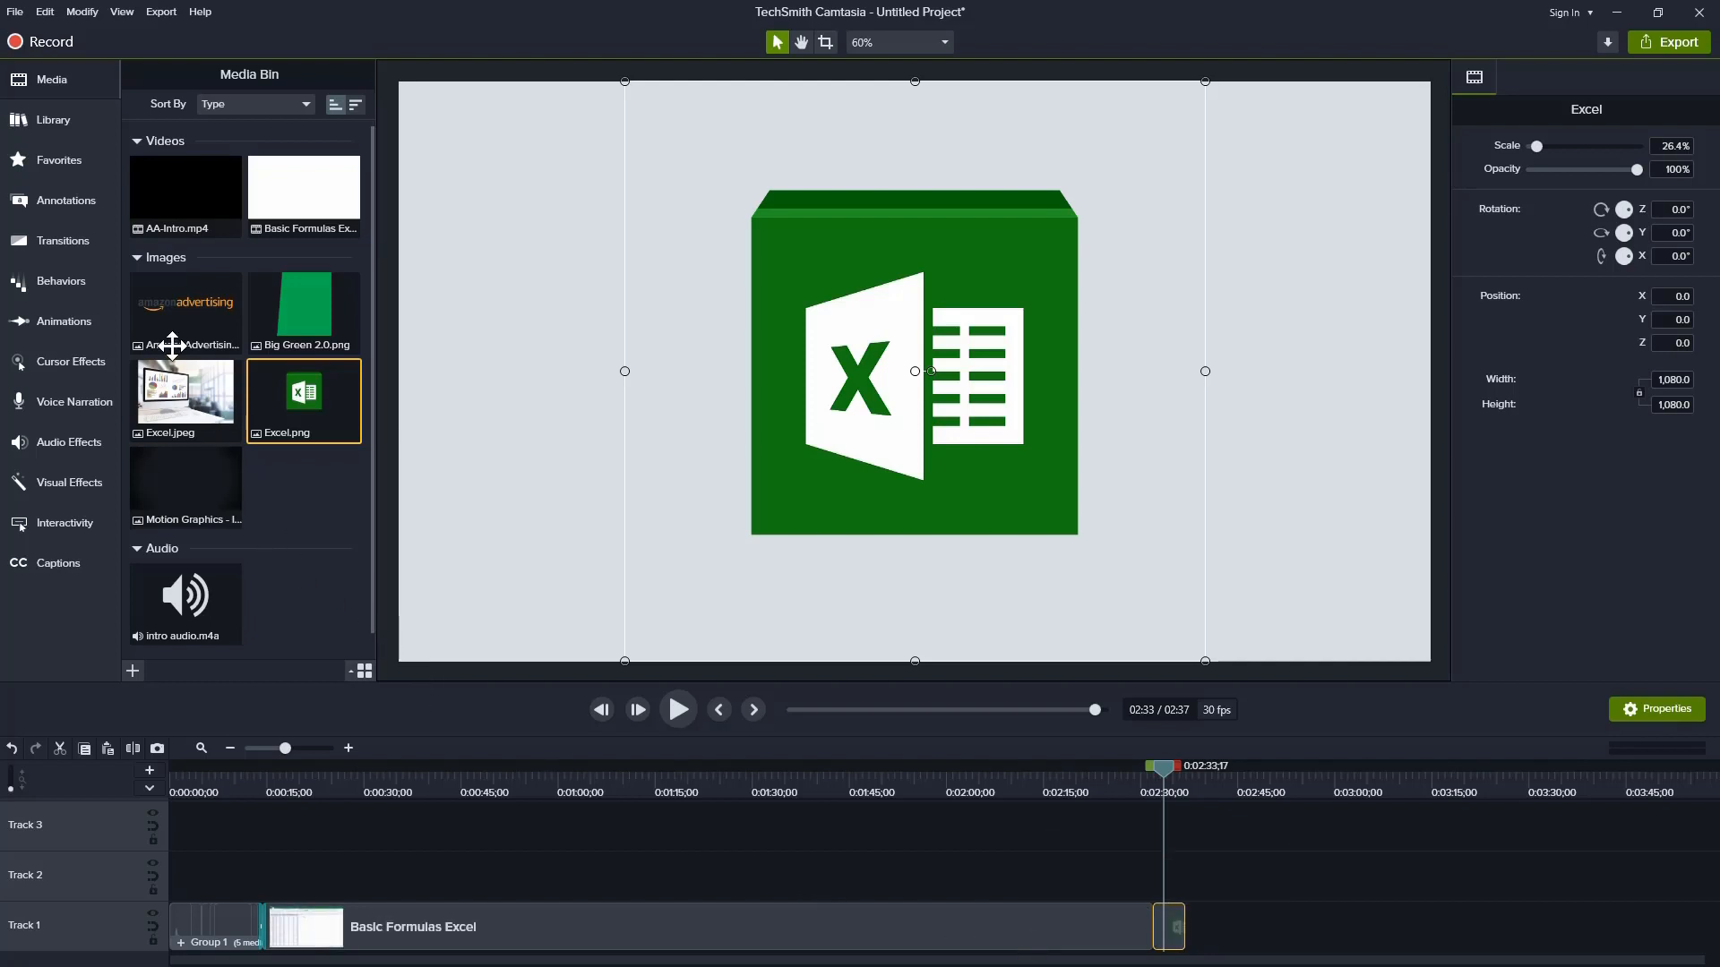
Step: Apply the Scale behavior to the closing Excel logo and review its During and Out settings
click(53, 285)
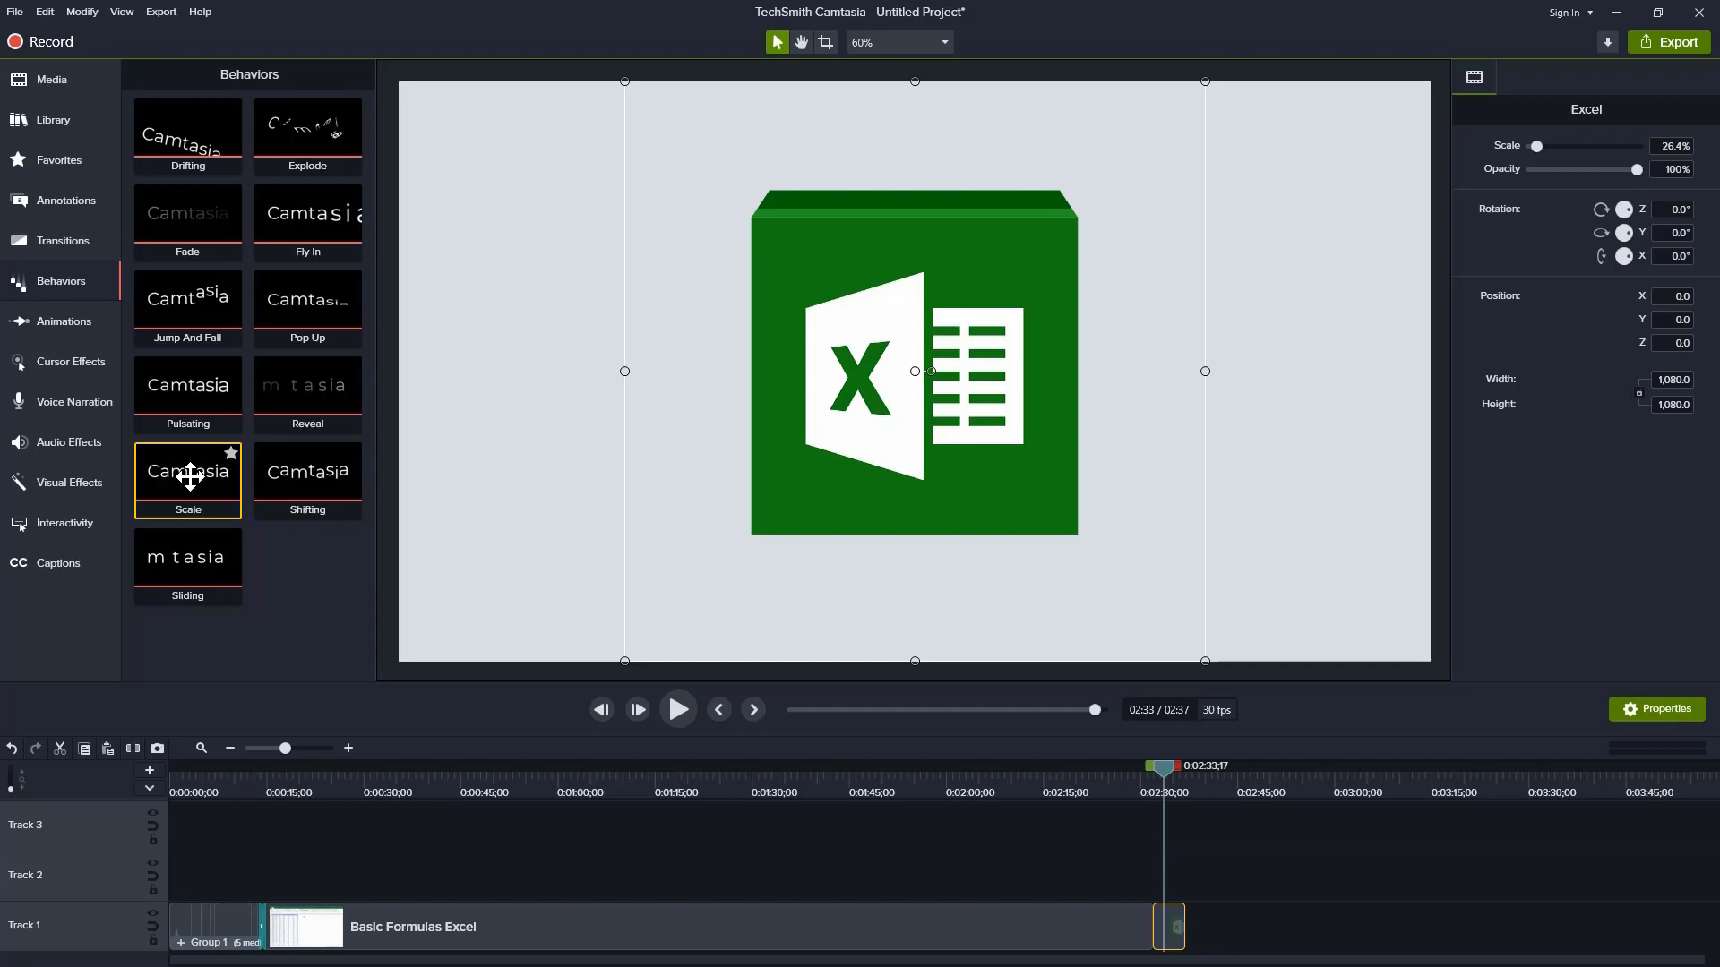
drag(194, 473, 1058, 843)
drag(1168, 903, 1172, 913)
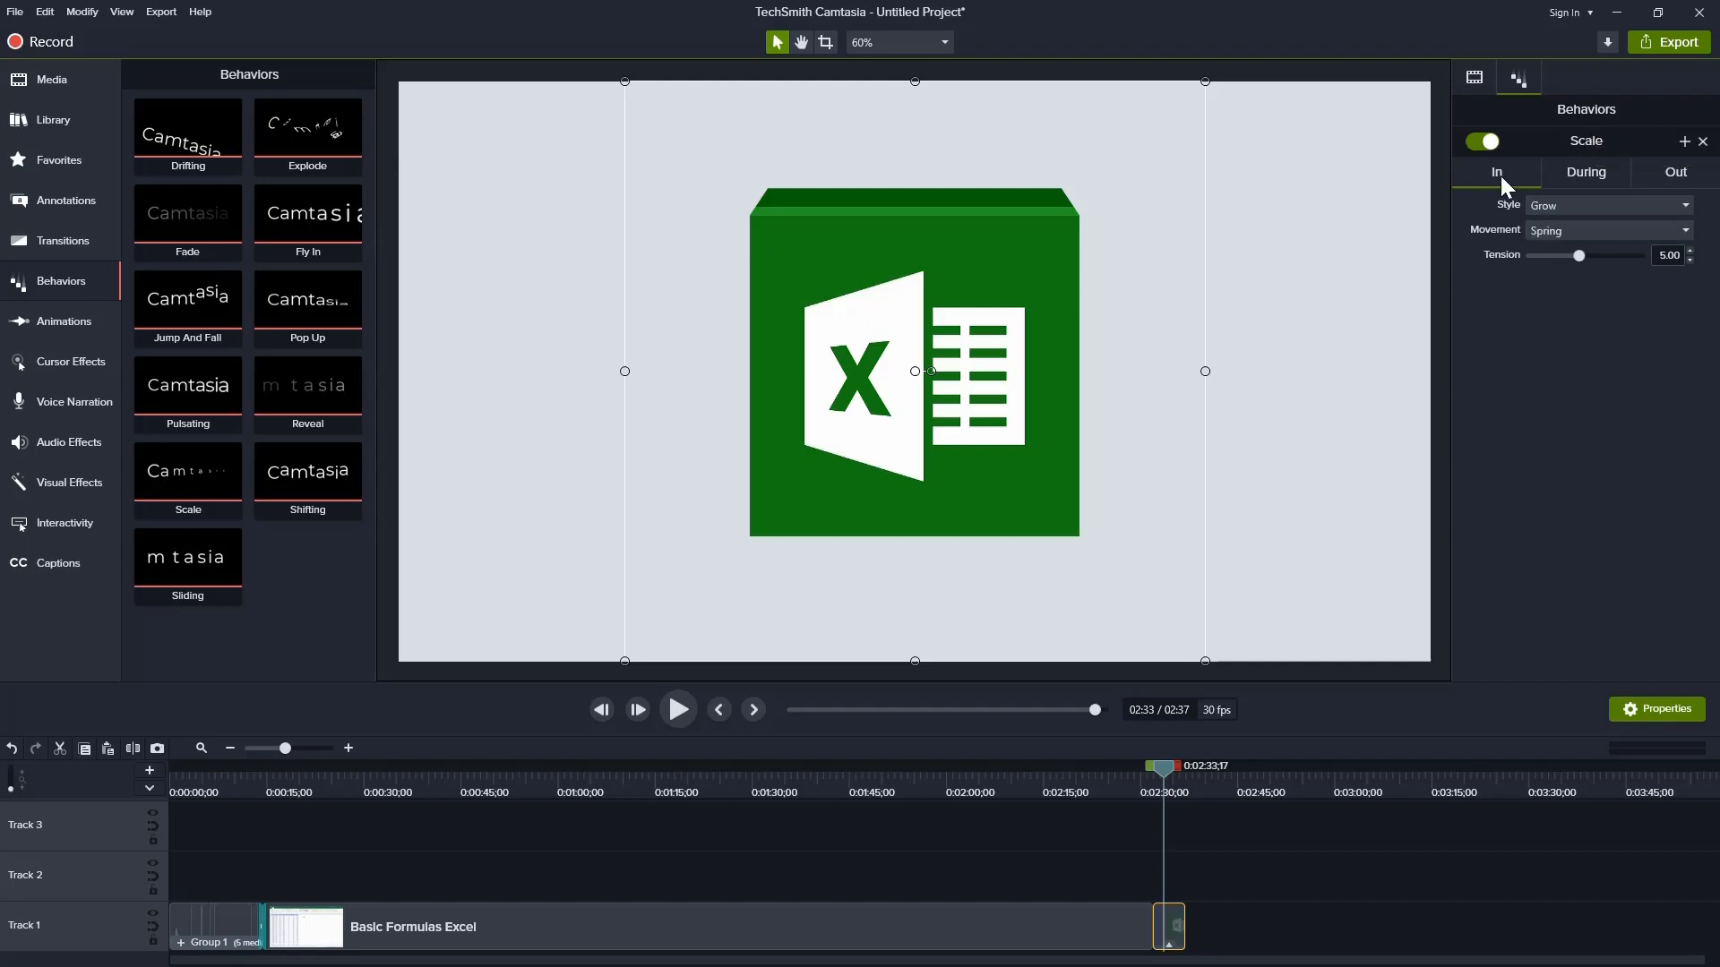
click(1563, 172)
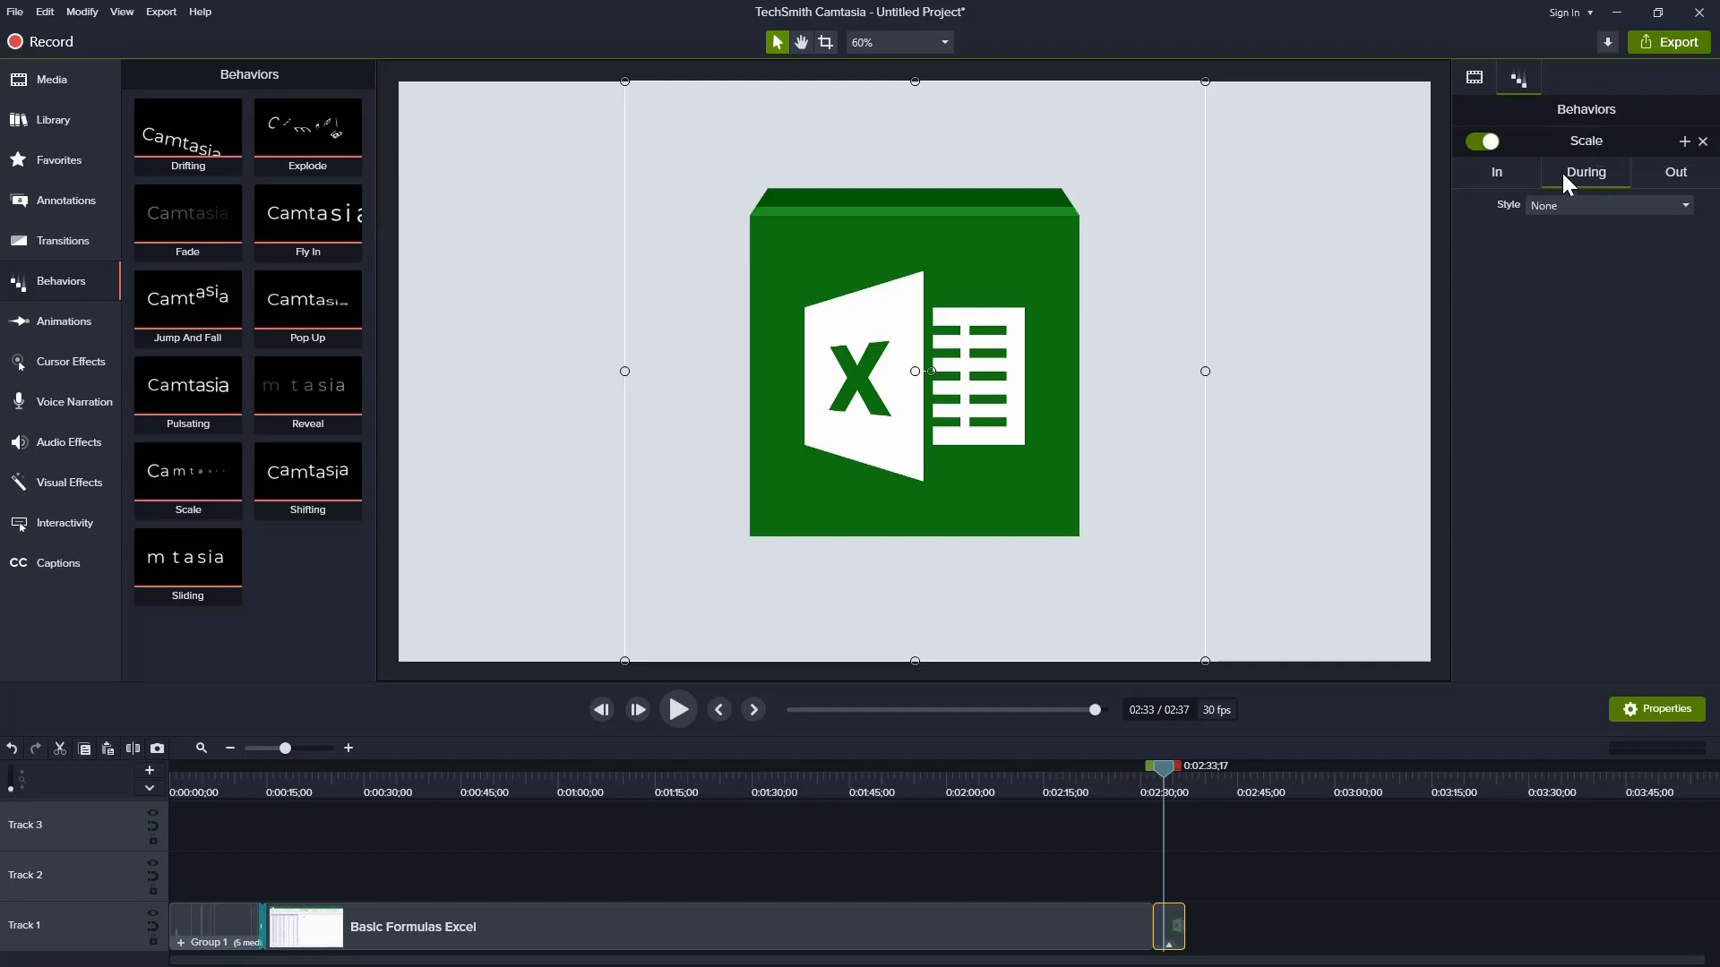
click(1668, 174)
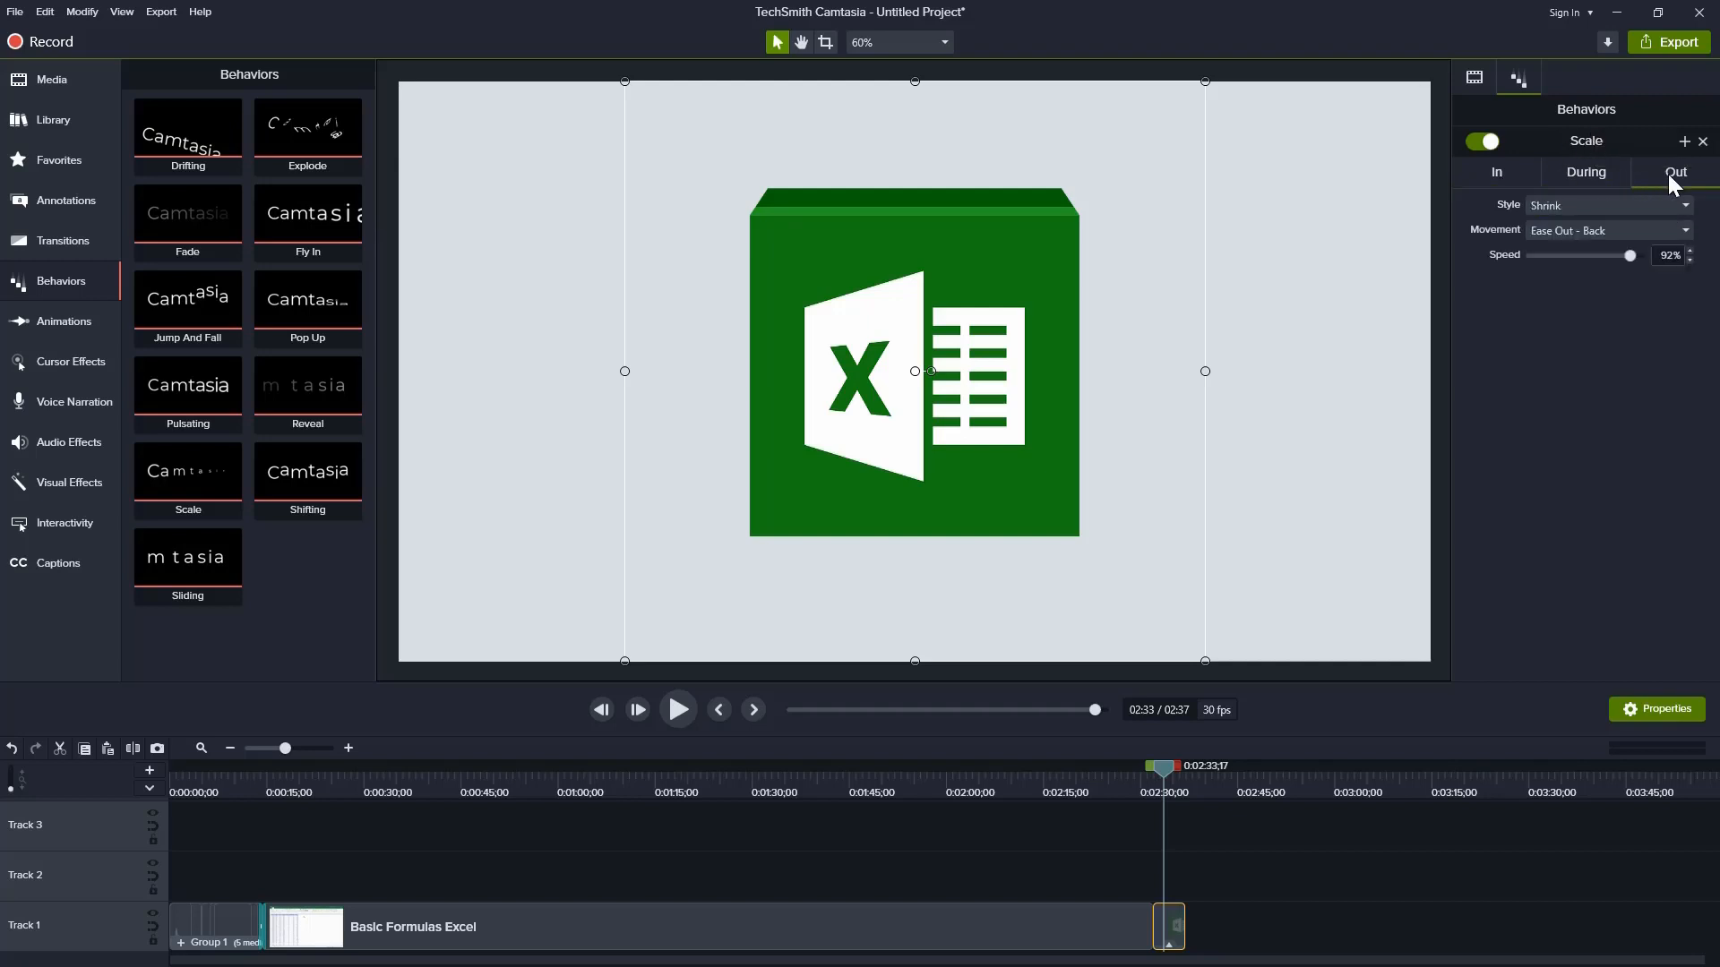
Step: Set the logo's Scale entrance style to None, keeping During at None and Out at Shrink
click(1505, 174)
click(1688, 208)
click(1573, 378)
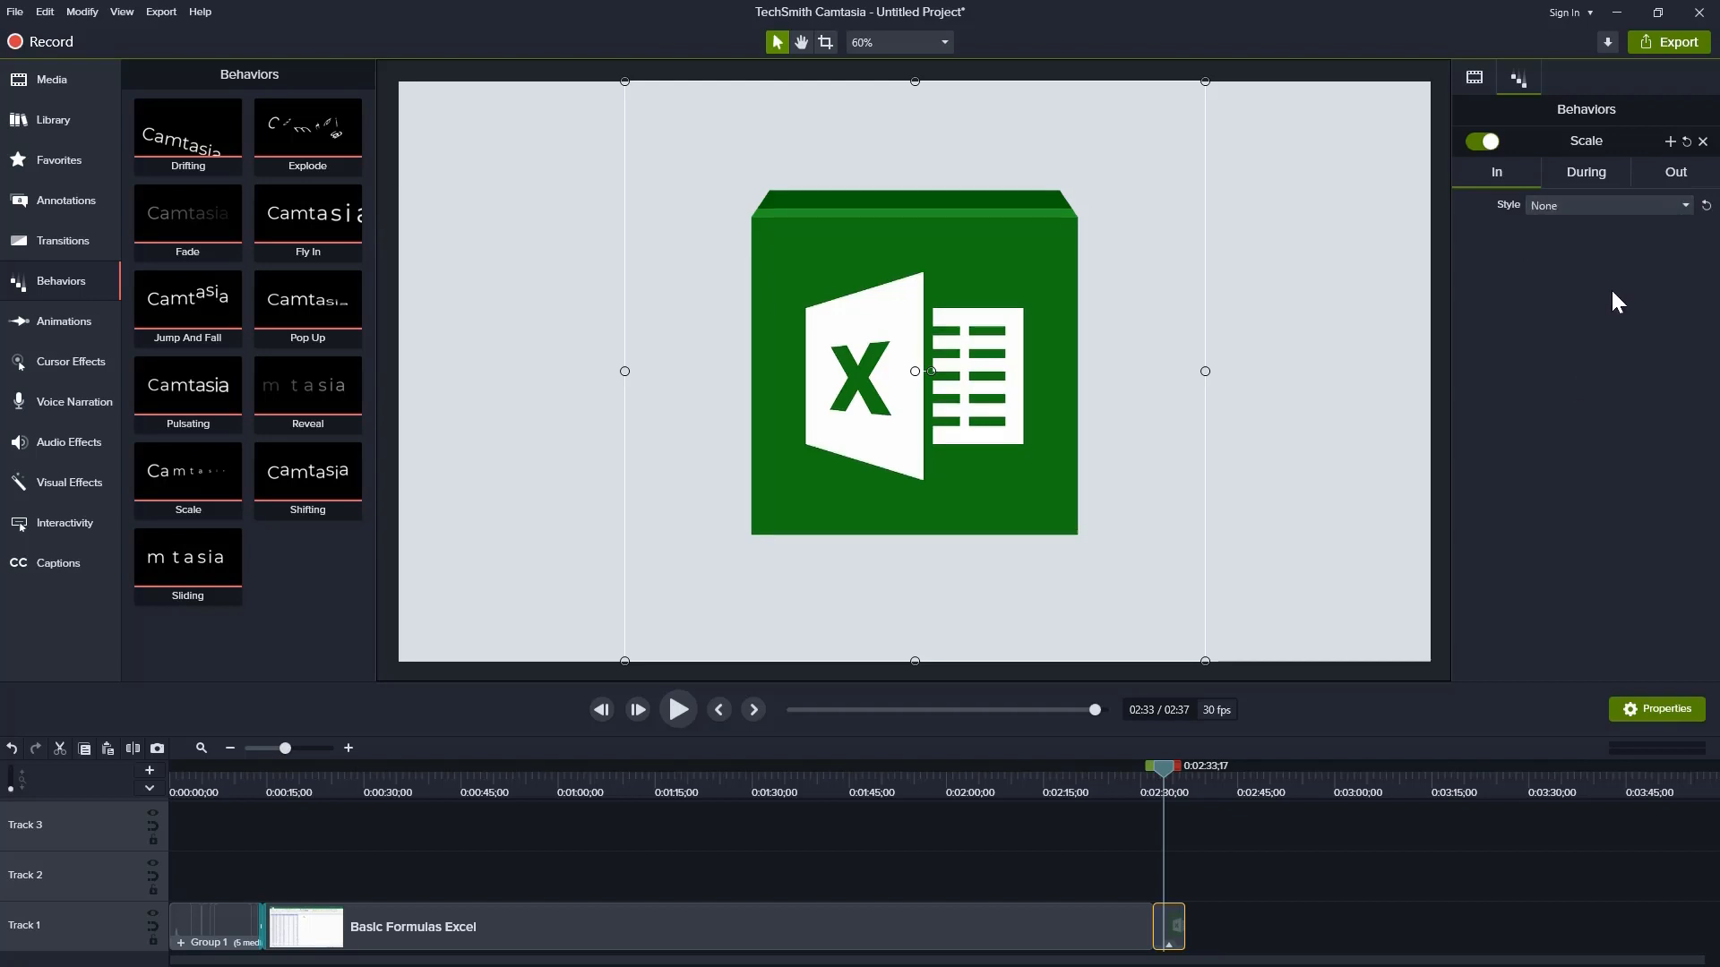
click(1587, 174)
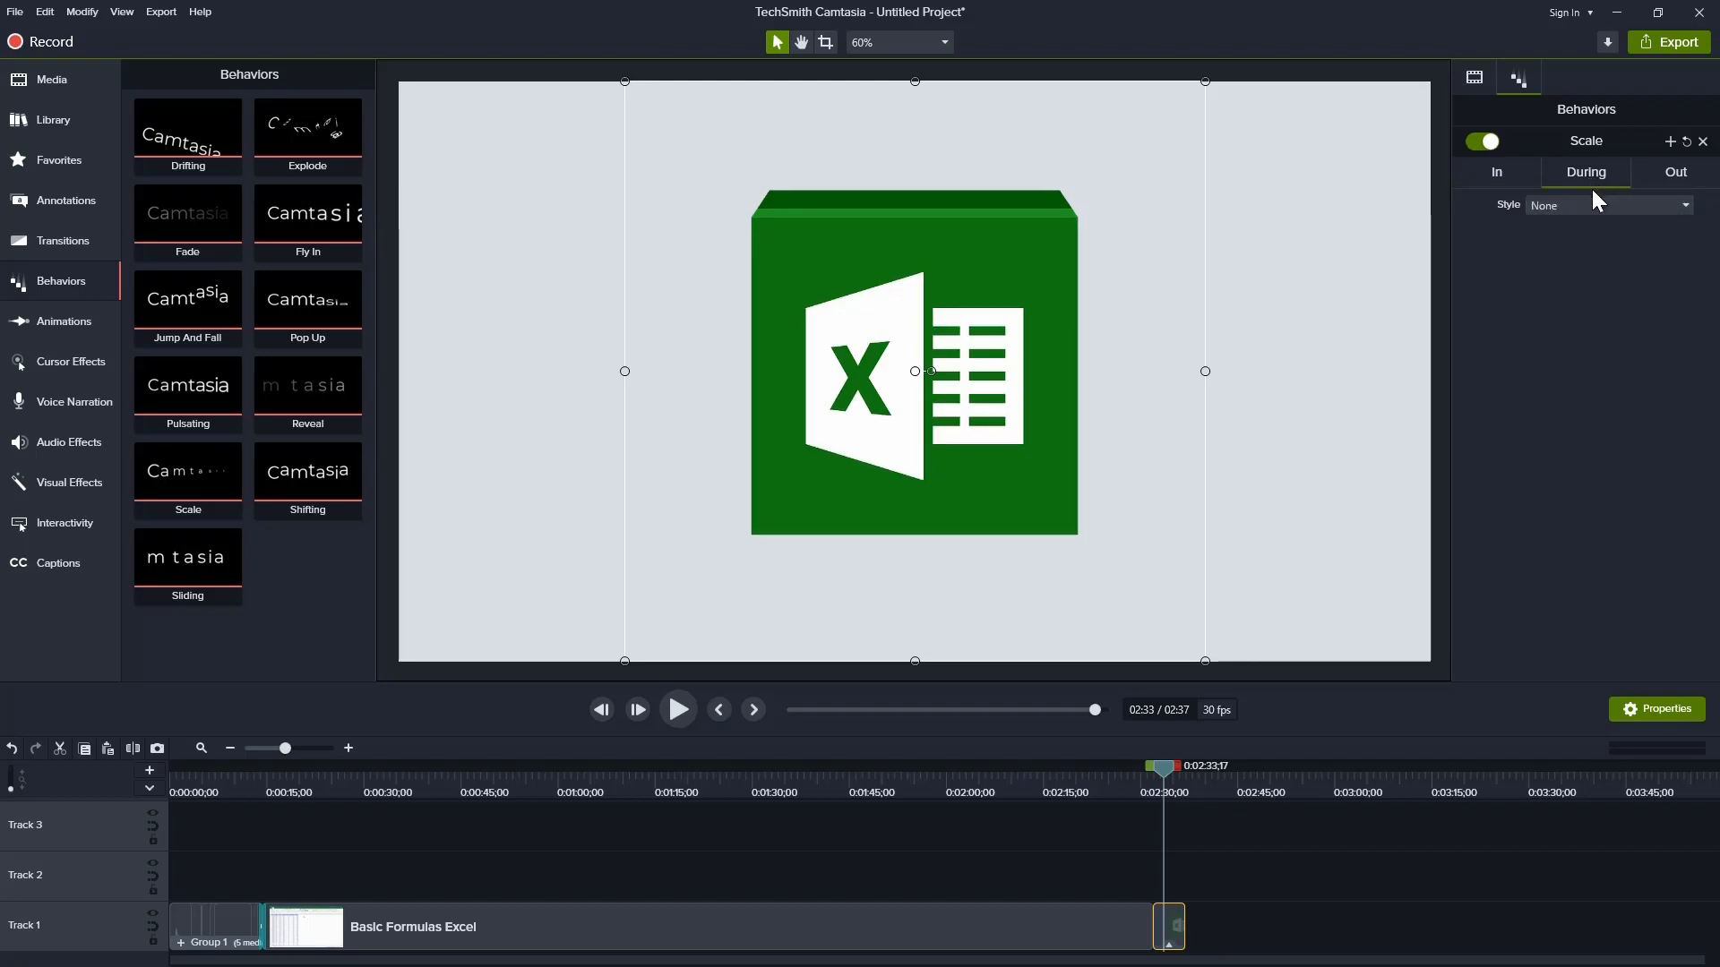
click(1684, 181)
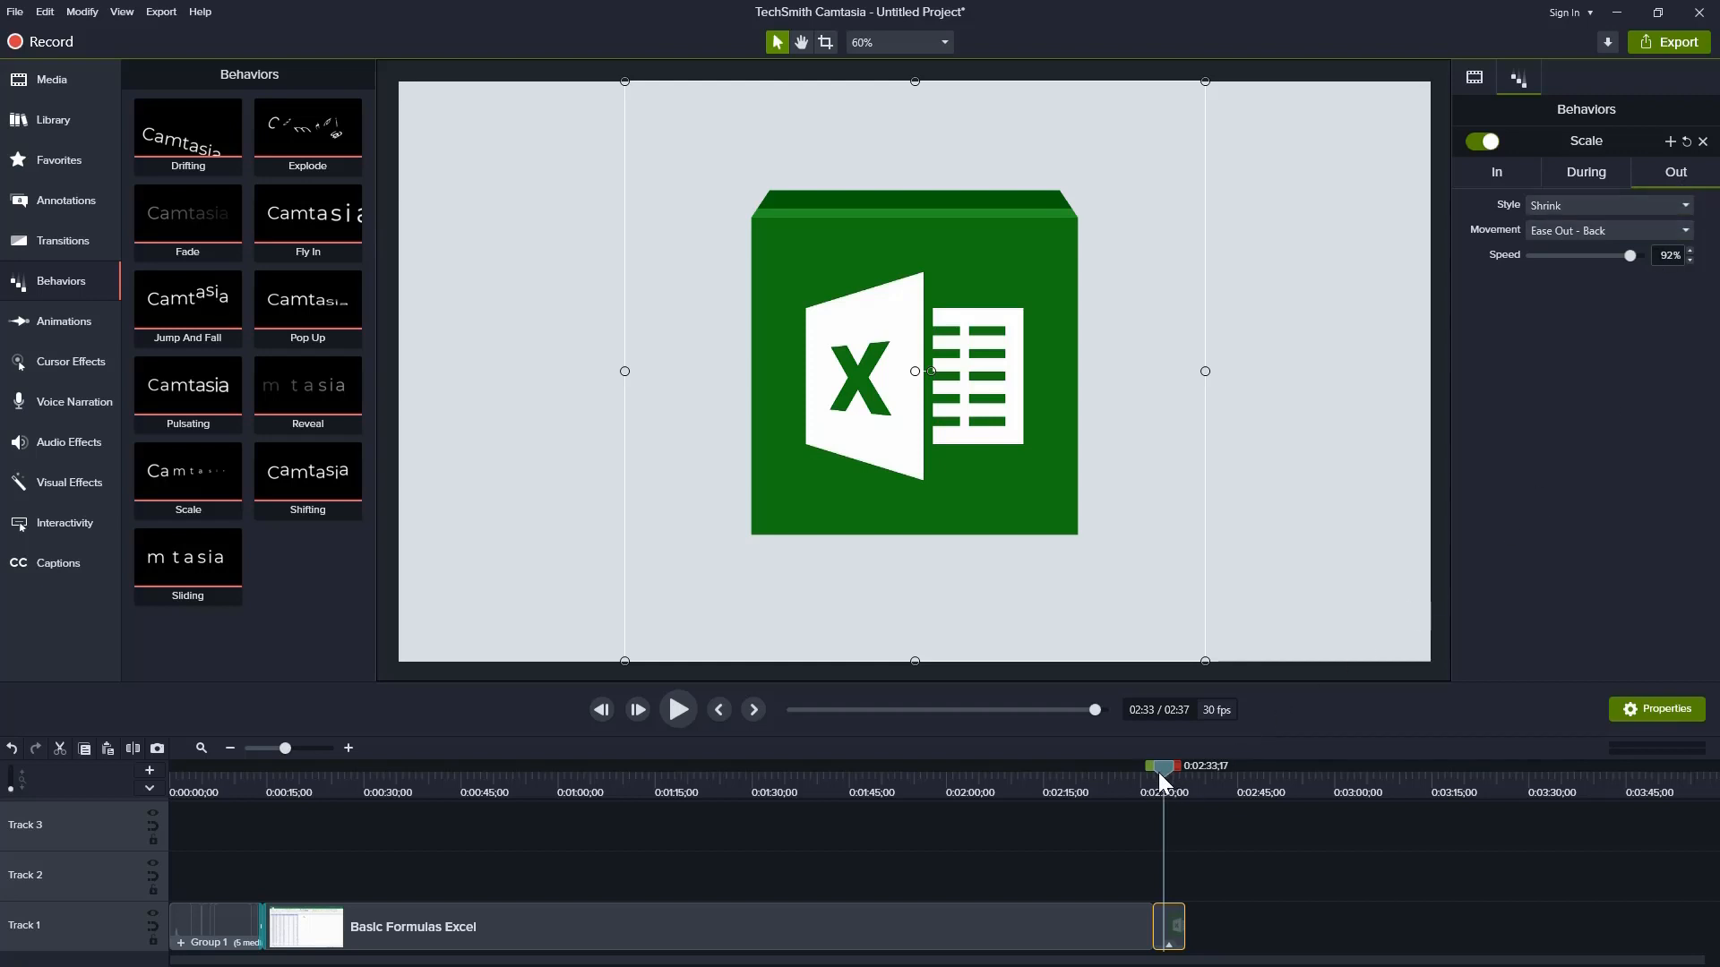
Step: Play the closing logo's exit and shorten its clip on Track 1 to end at about 0:02:35
drag(1158, 772, 1127, 772)
click(679, 710)
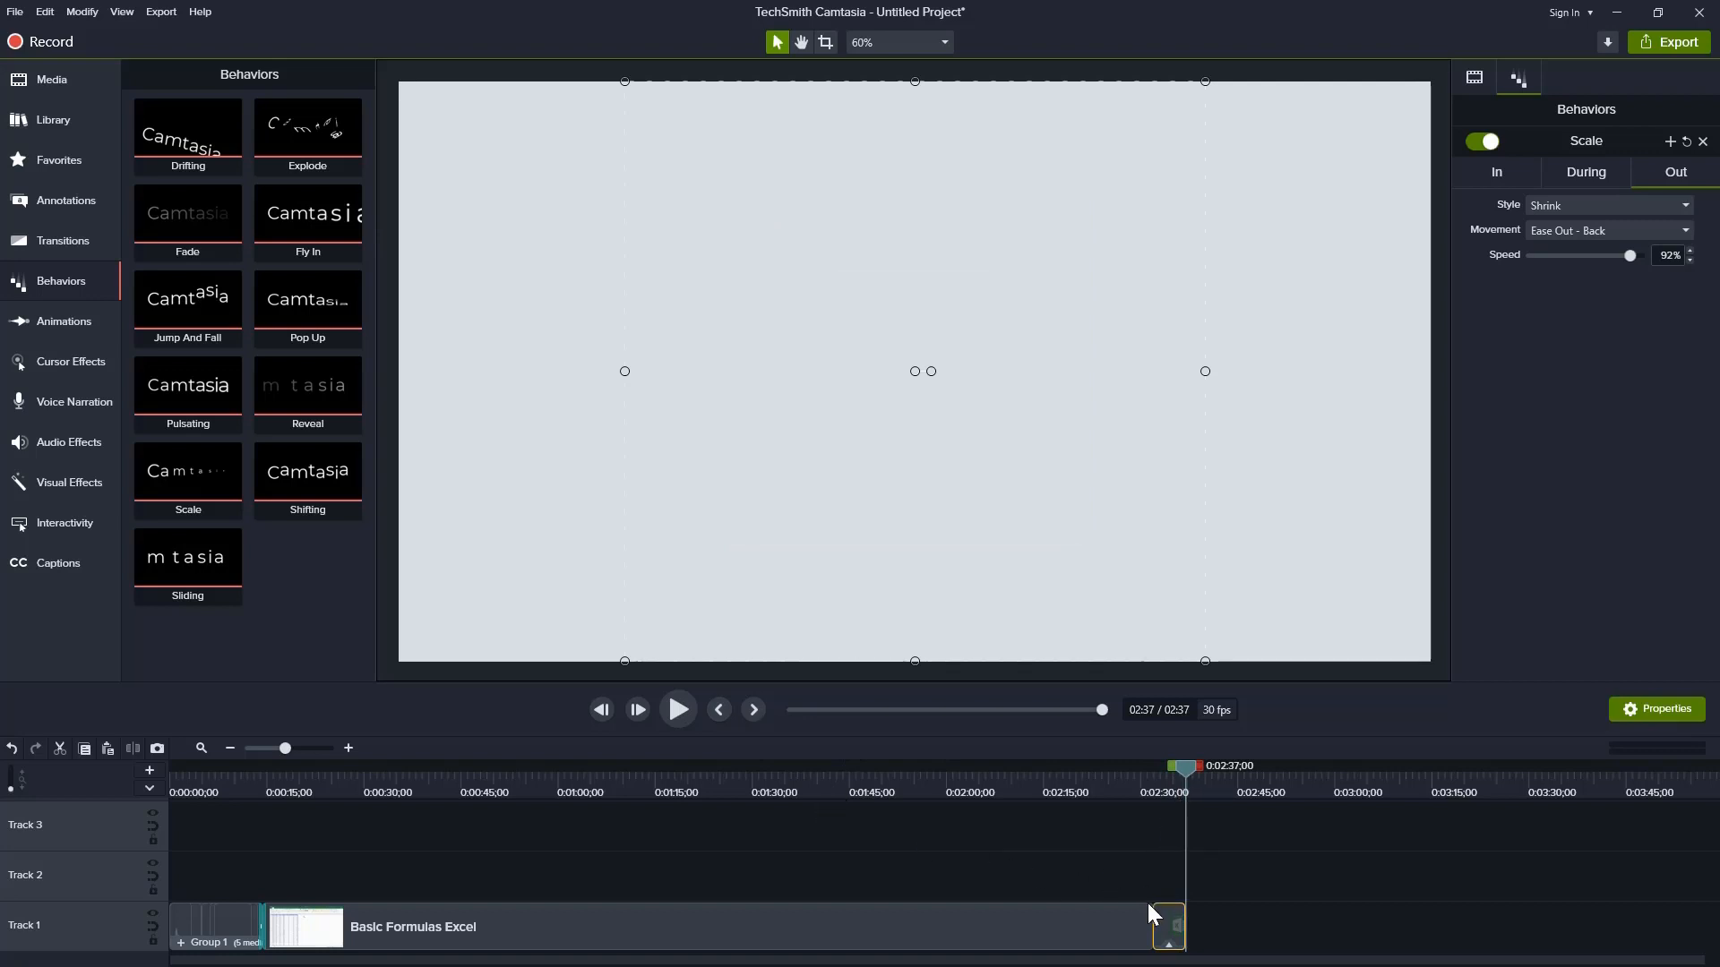
drag(1183, 923, 1172, 925)
Step: Add Fade through black between the Basic Formulas Excel clip and the closing logo, and play the ending from 0:02:28;17
drag(1181, 766, 1127, 783)
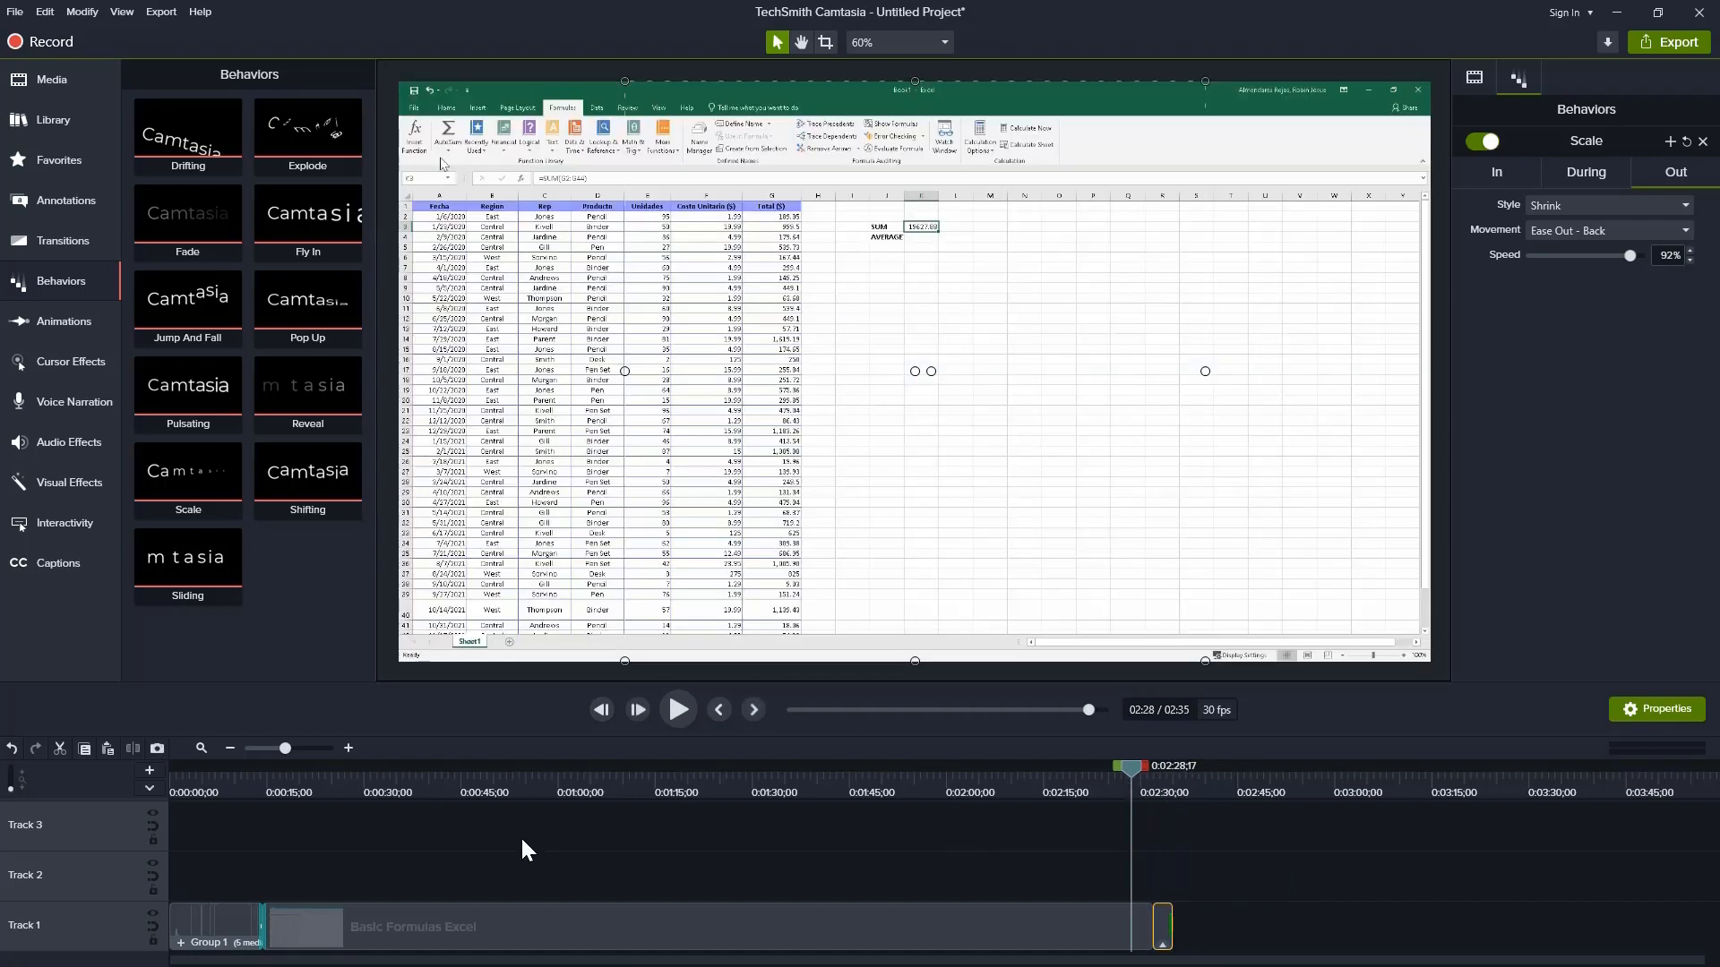
click(51, 242)
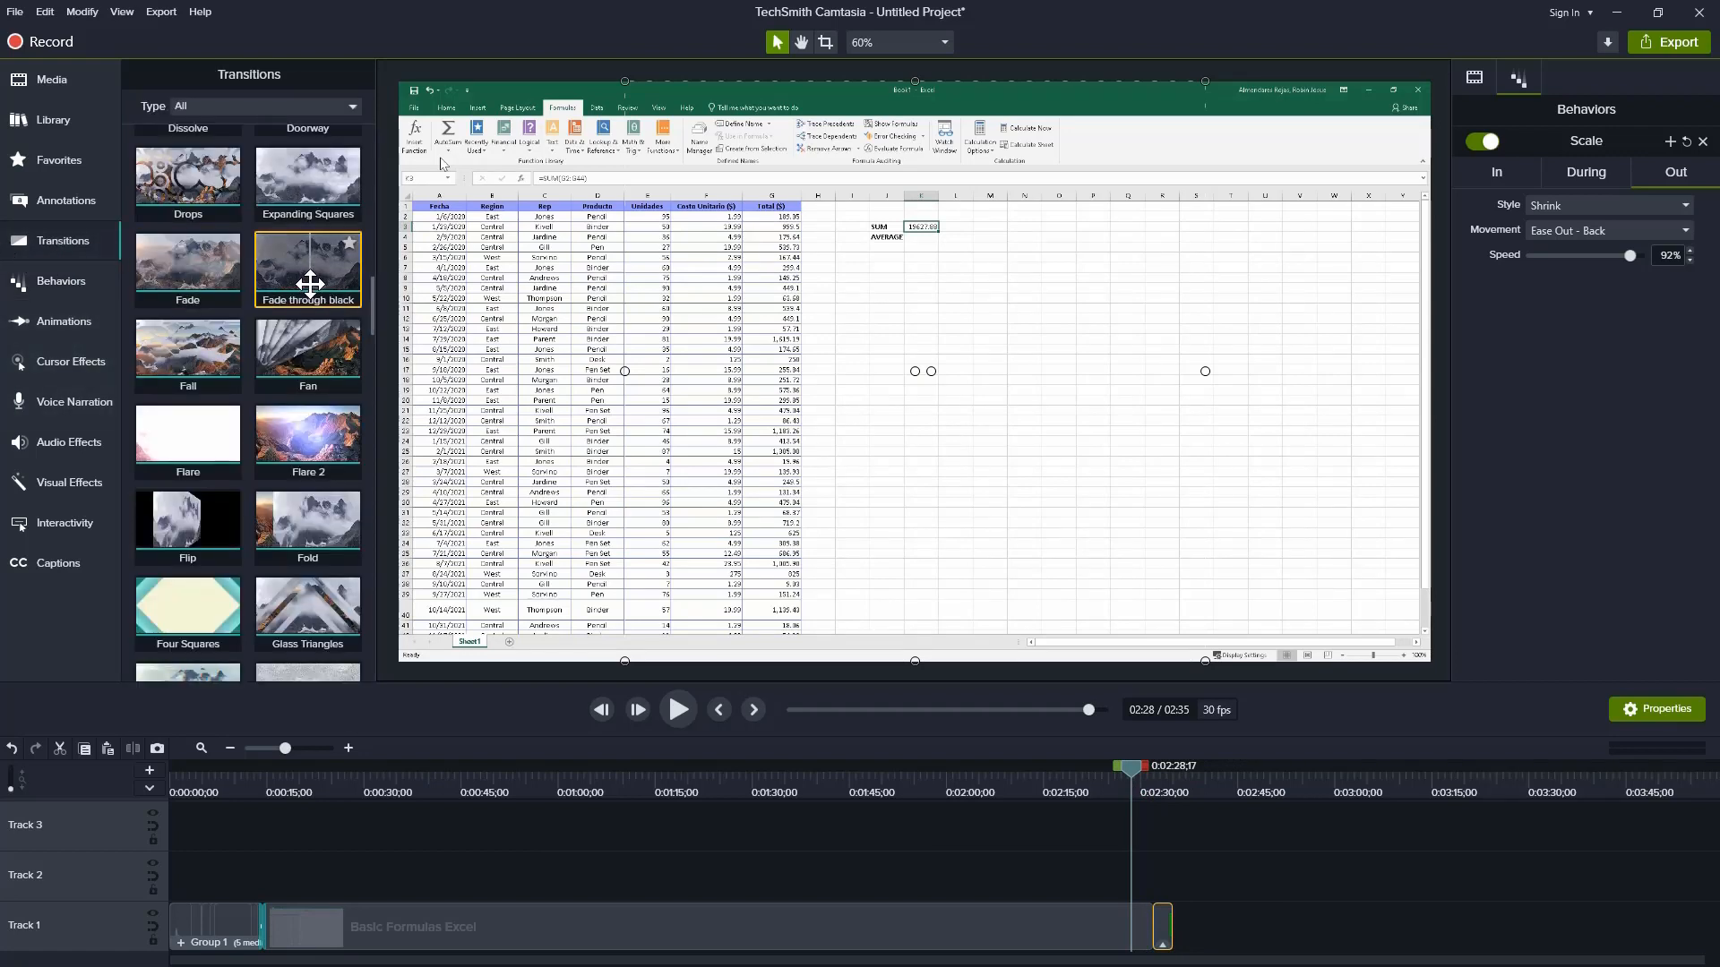
drag(309, 284, 1158, 938)
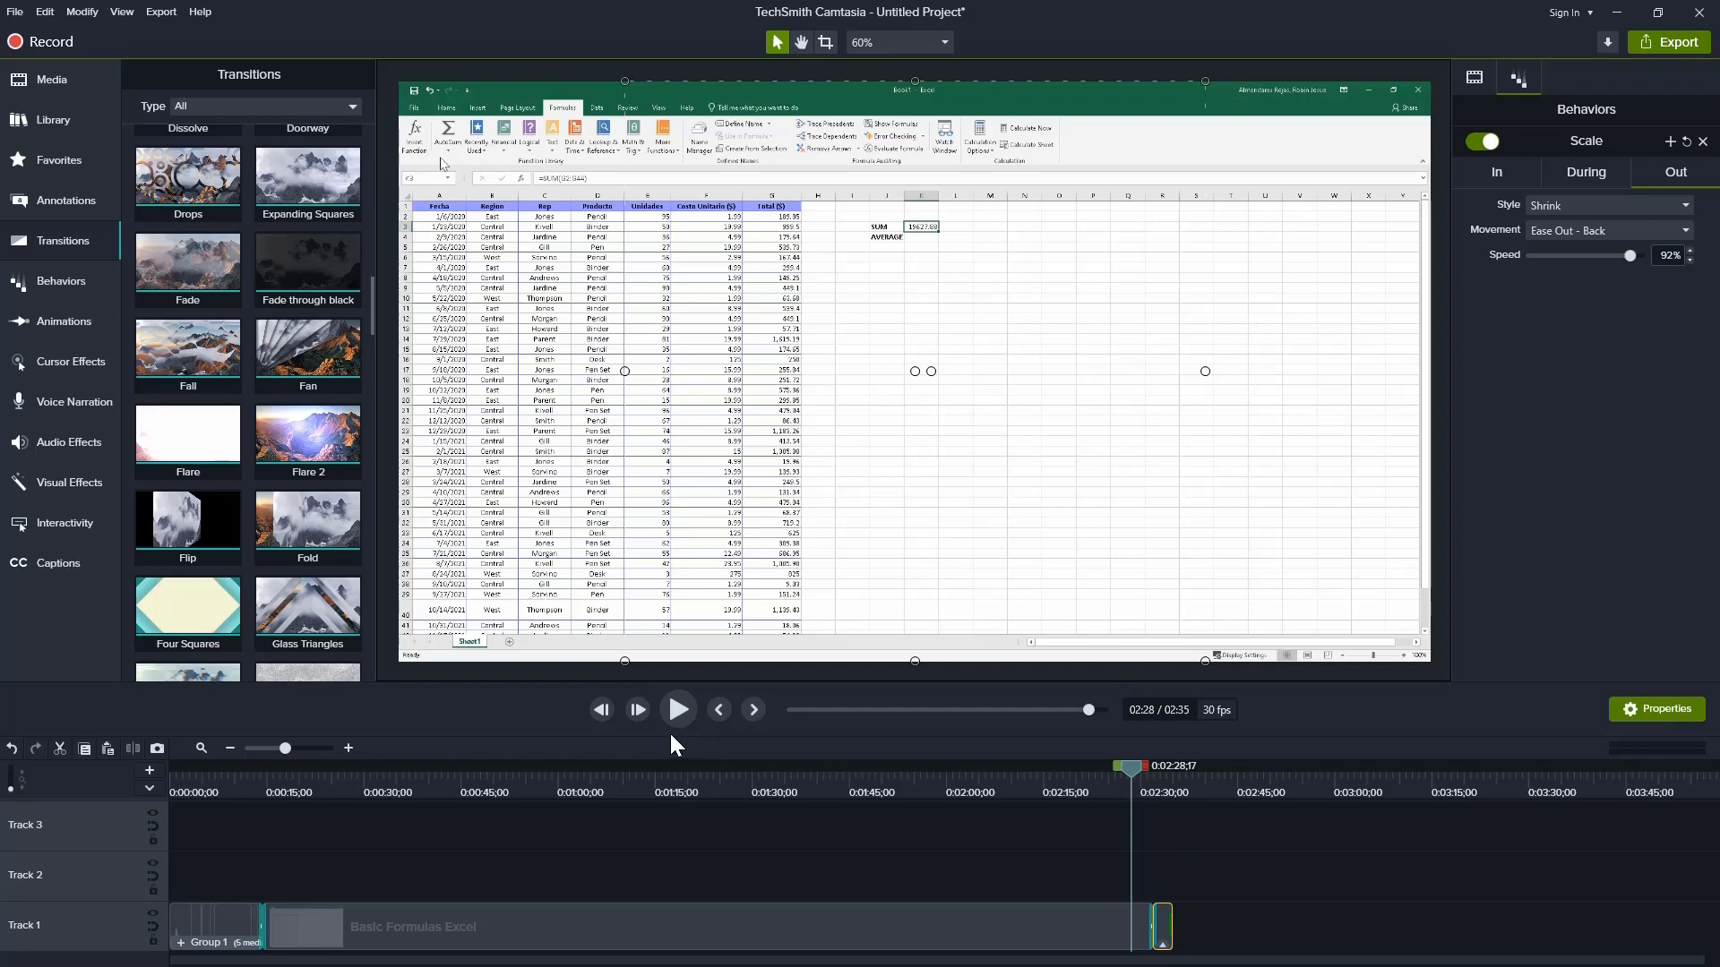
click(673, 706)
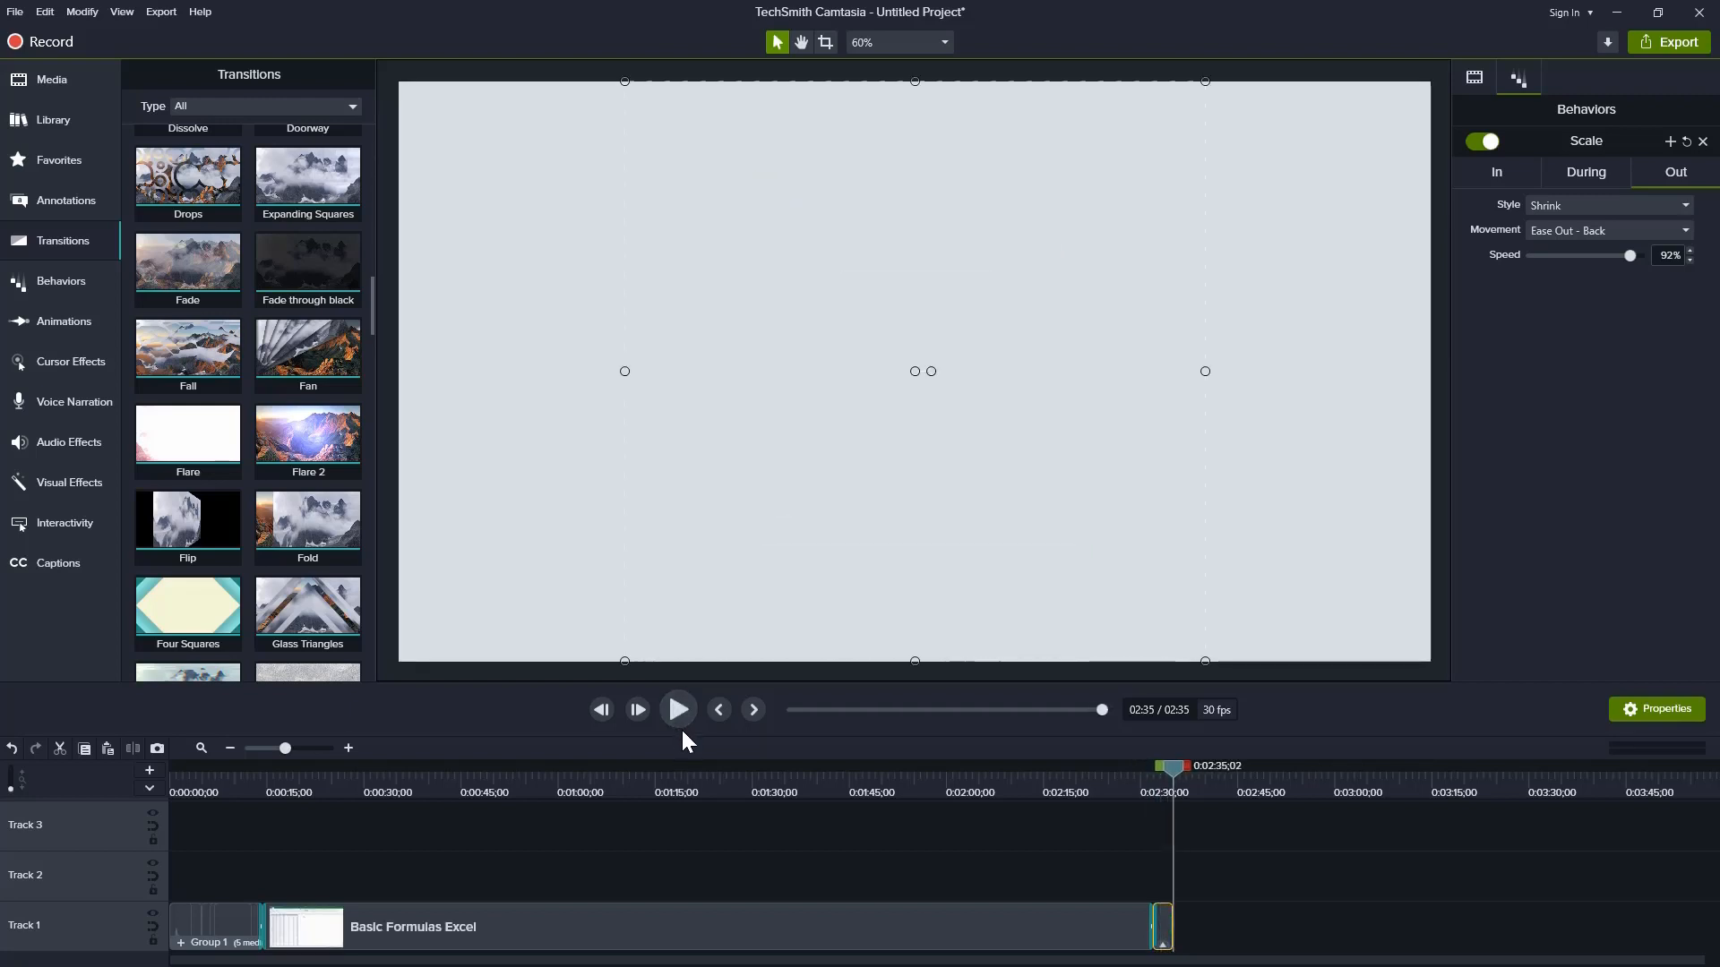
Step: Move the playhead back to the start of the Basic Formulas Excel clip at 0:00:14;26
mouse_move(1173, 772)
mouse_down()
mouse_move(1147, 774)
mouse_move(1175, 774)
mouse_up()
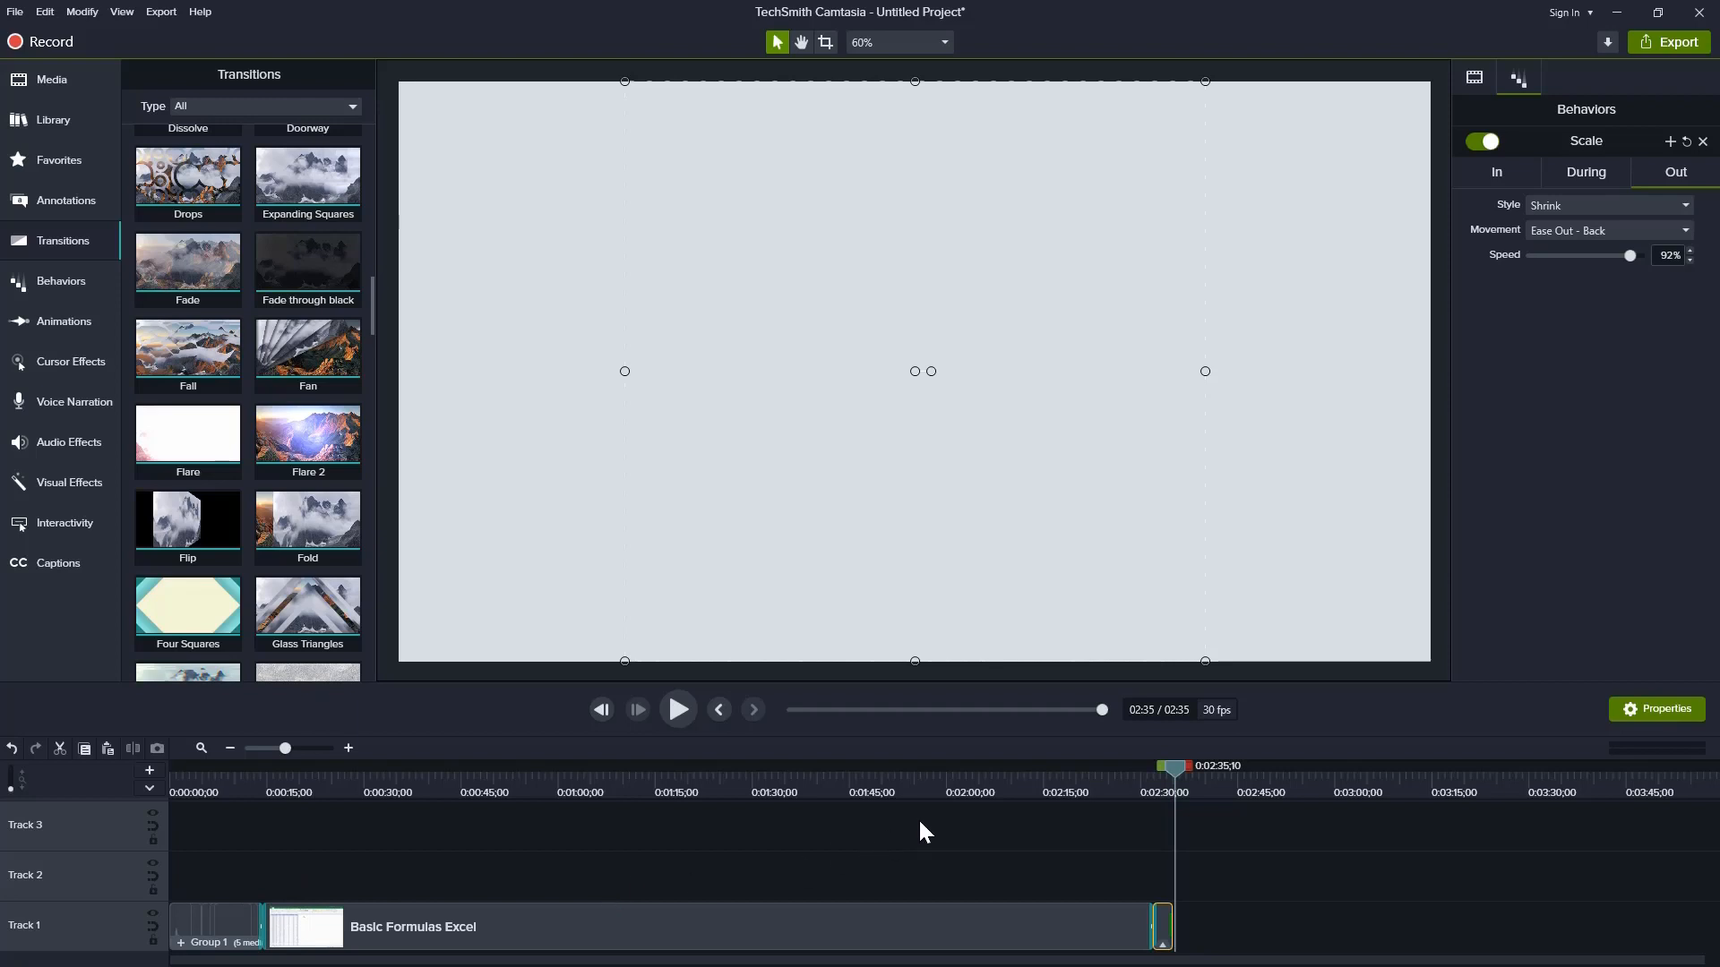
drag(1170, 771, 253, 831)
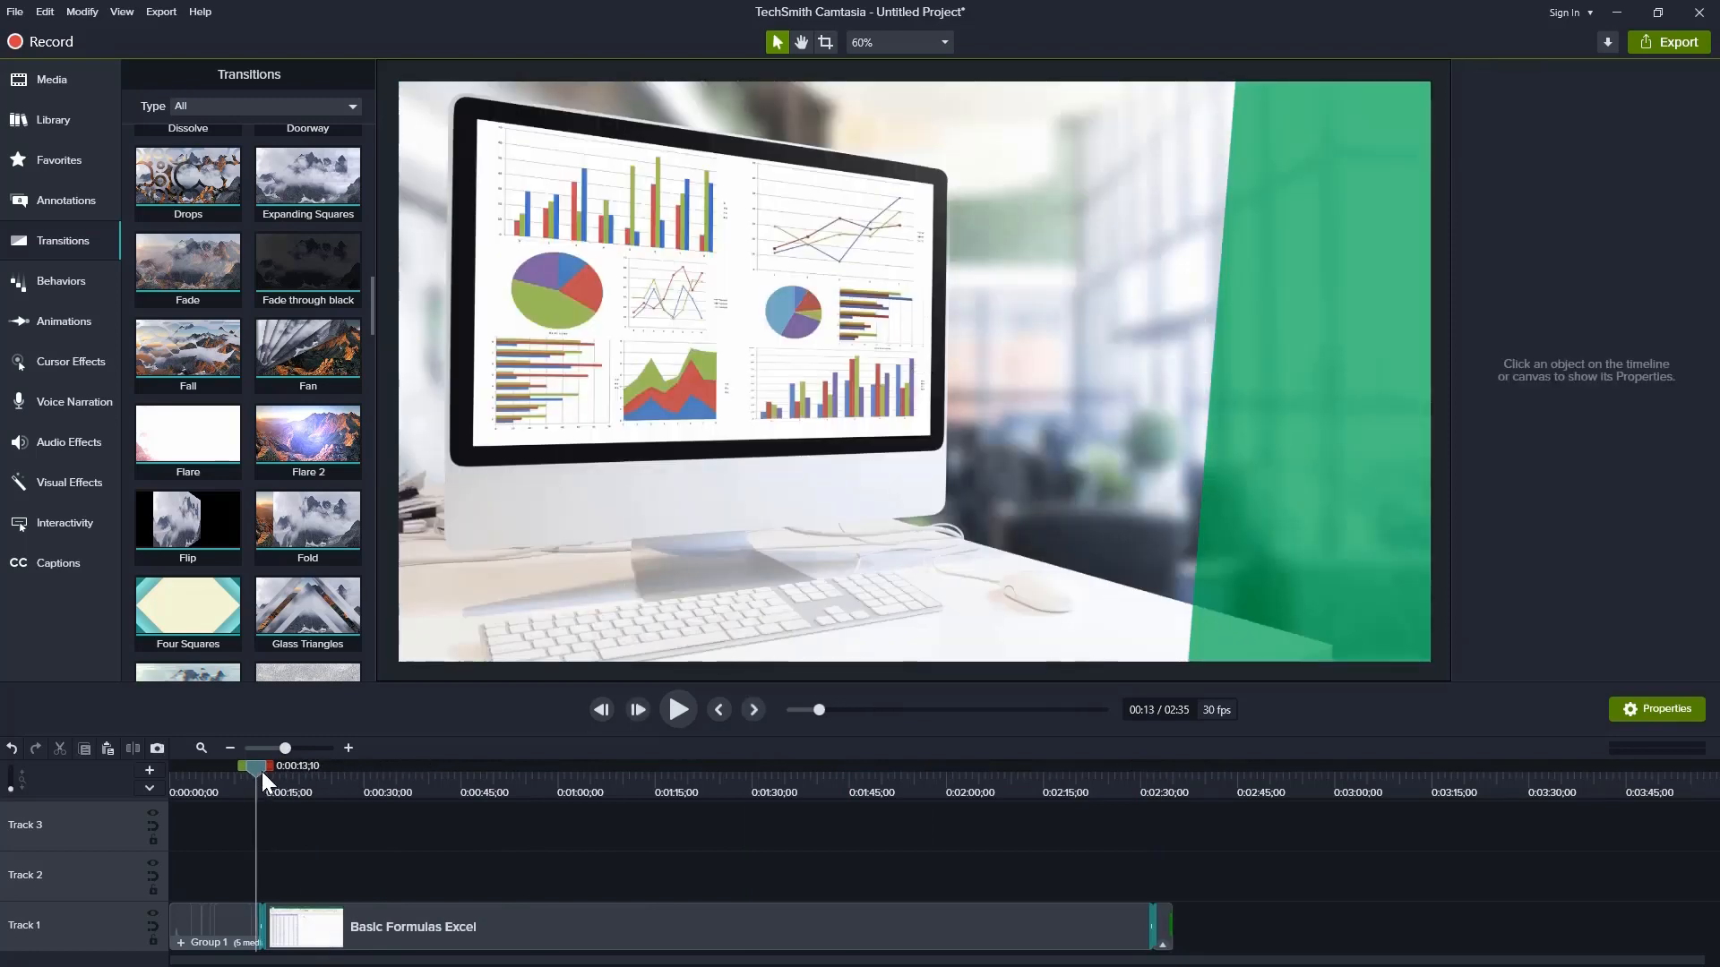
drag(261, 771, 333, 783)
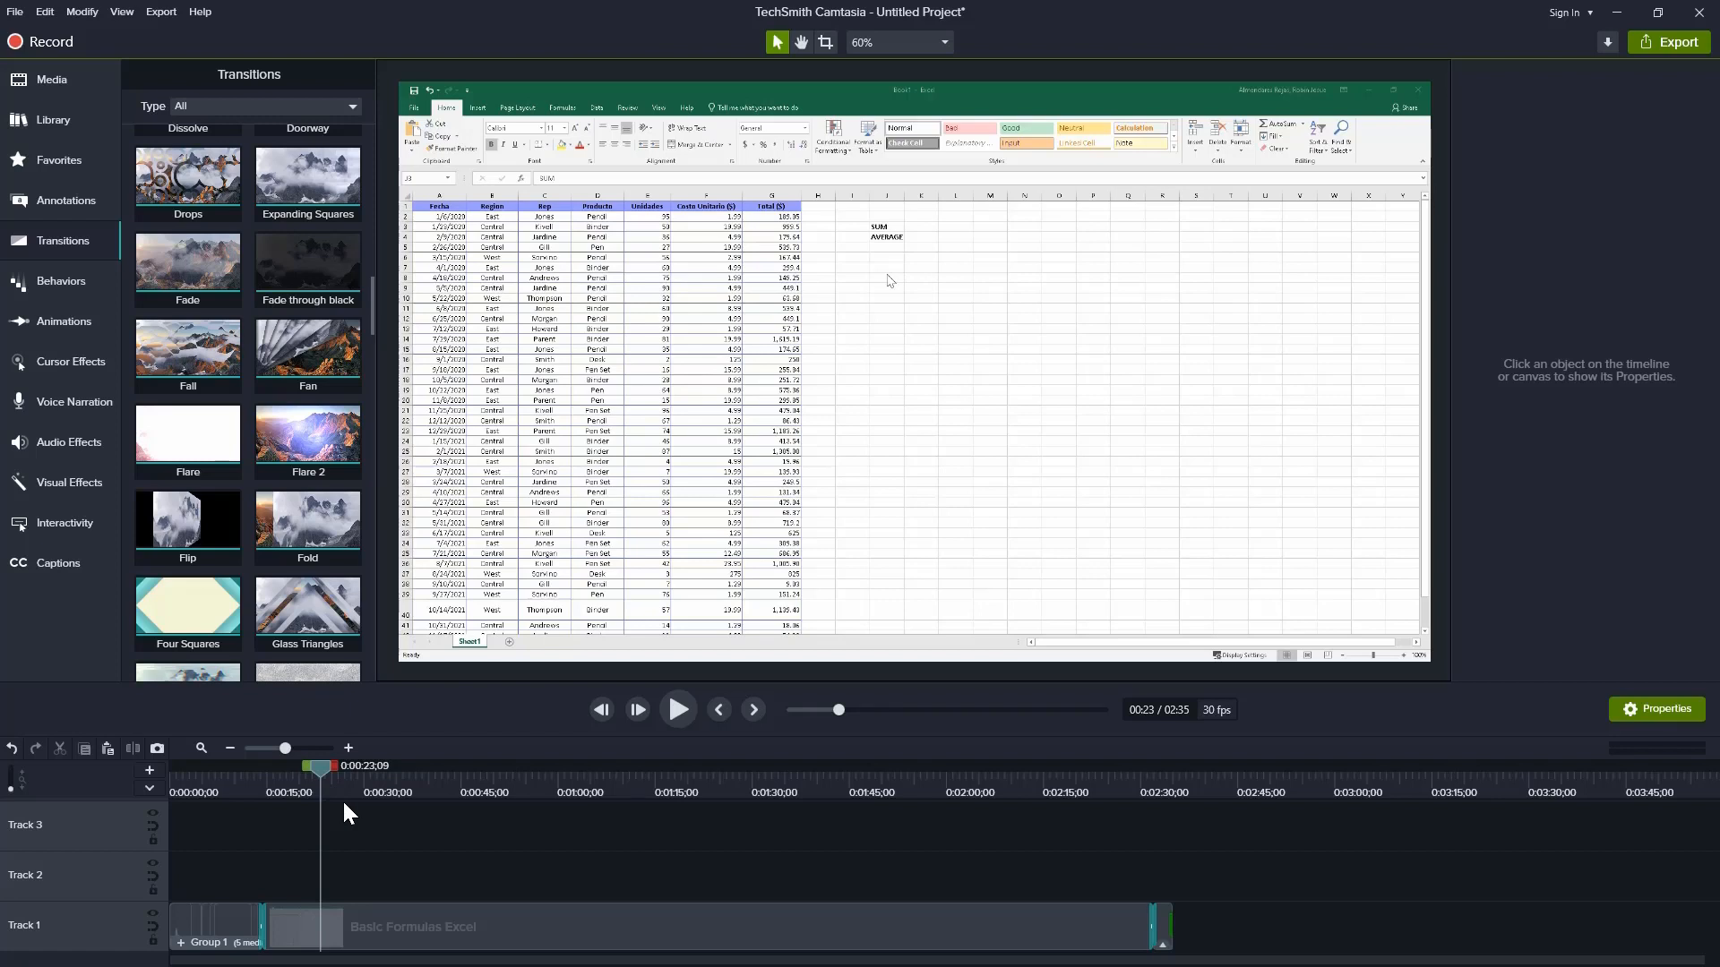
drag(319, 767, 265, 778)
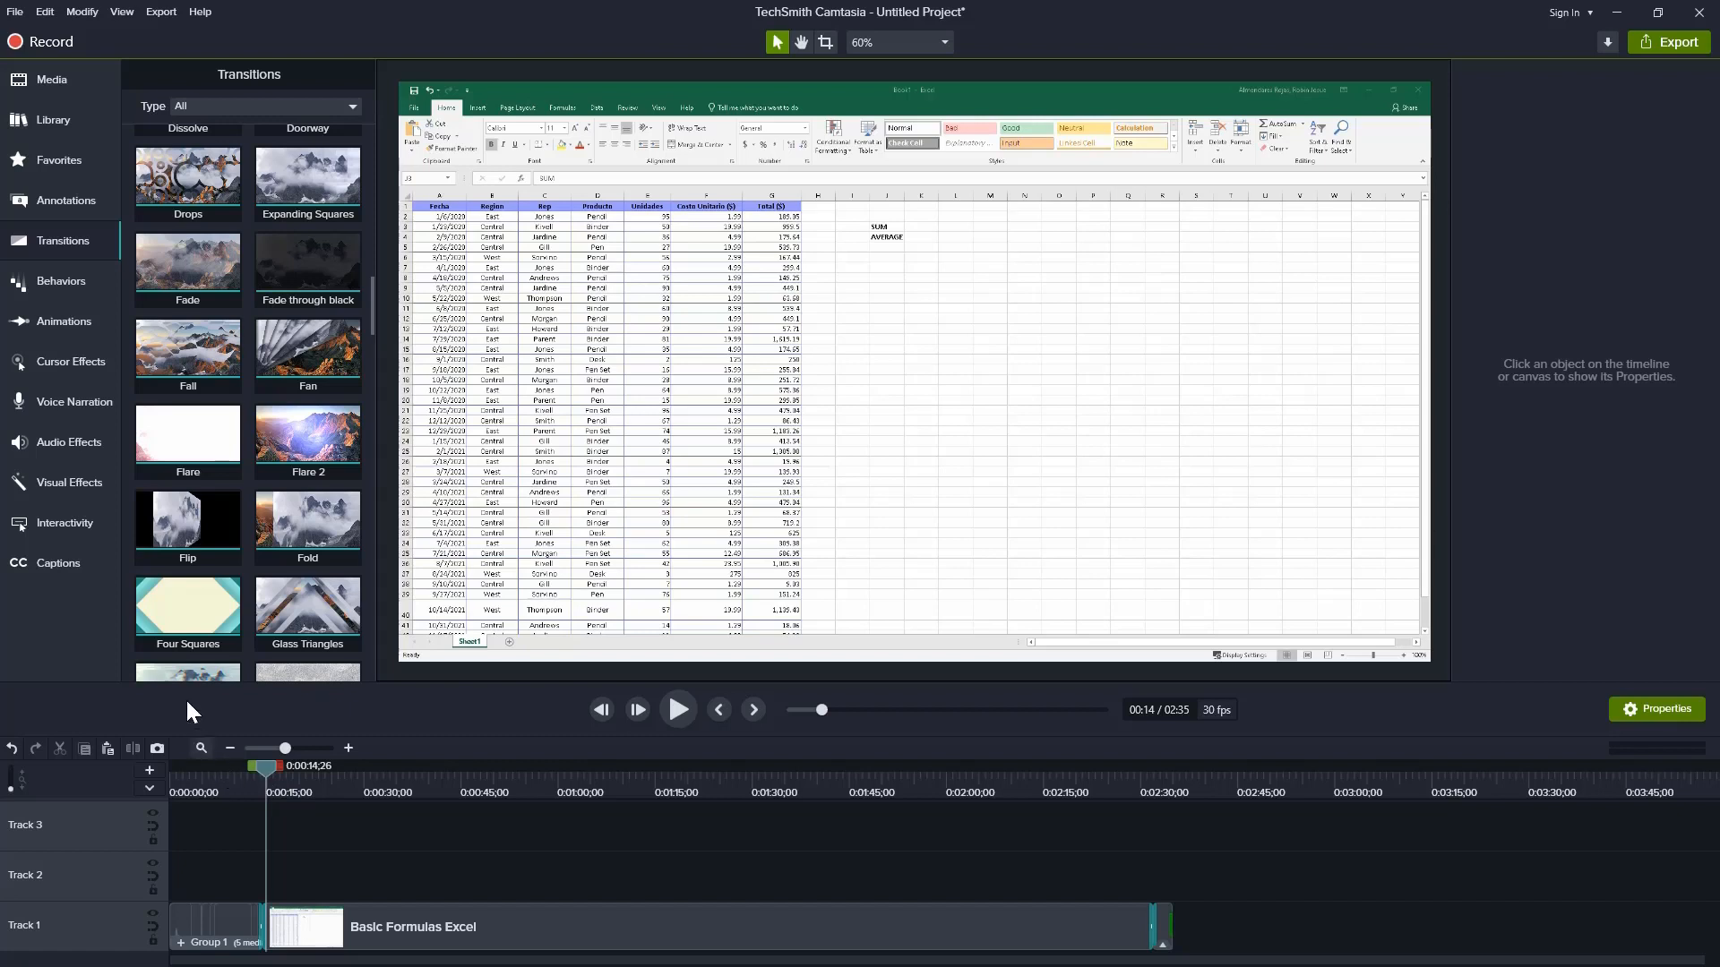
Step: Choose the Plantronics headset microphone as the input device for voice narration
click(57, 395)
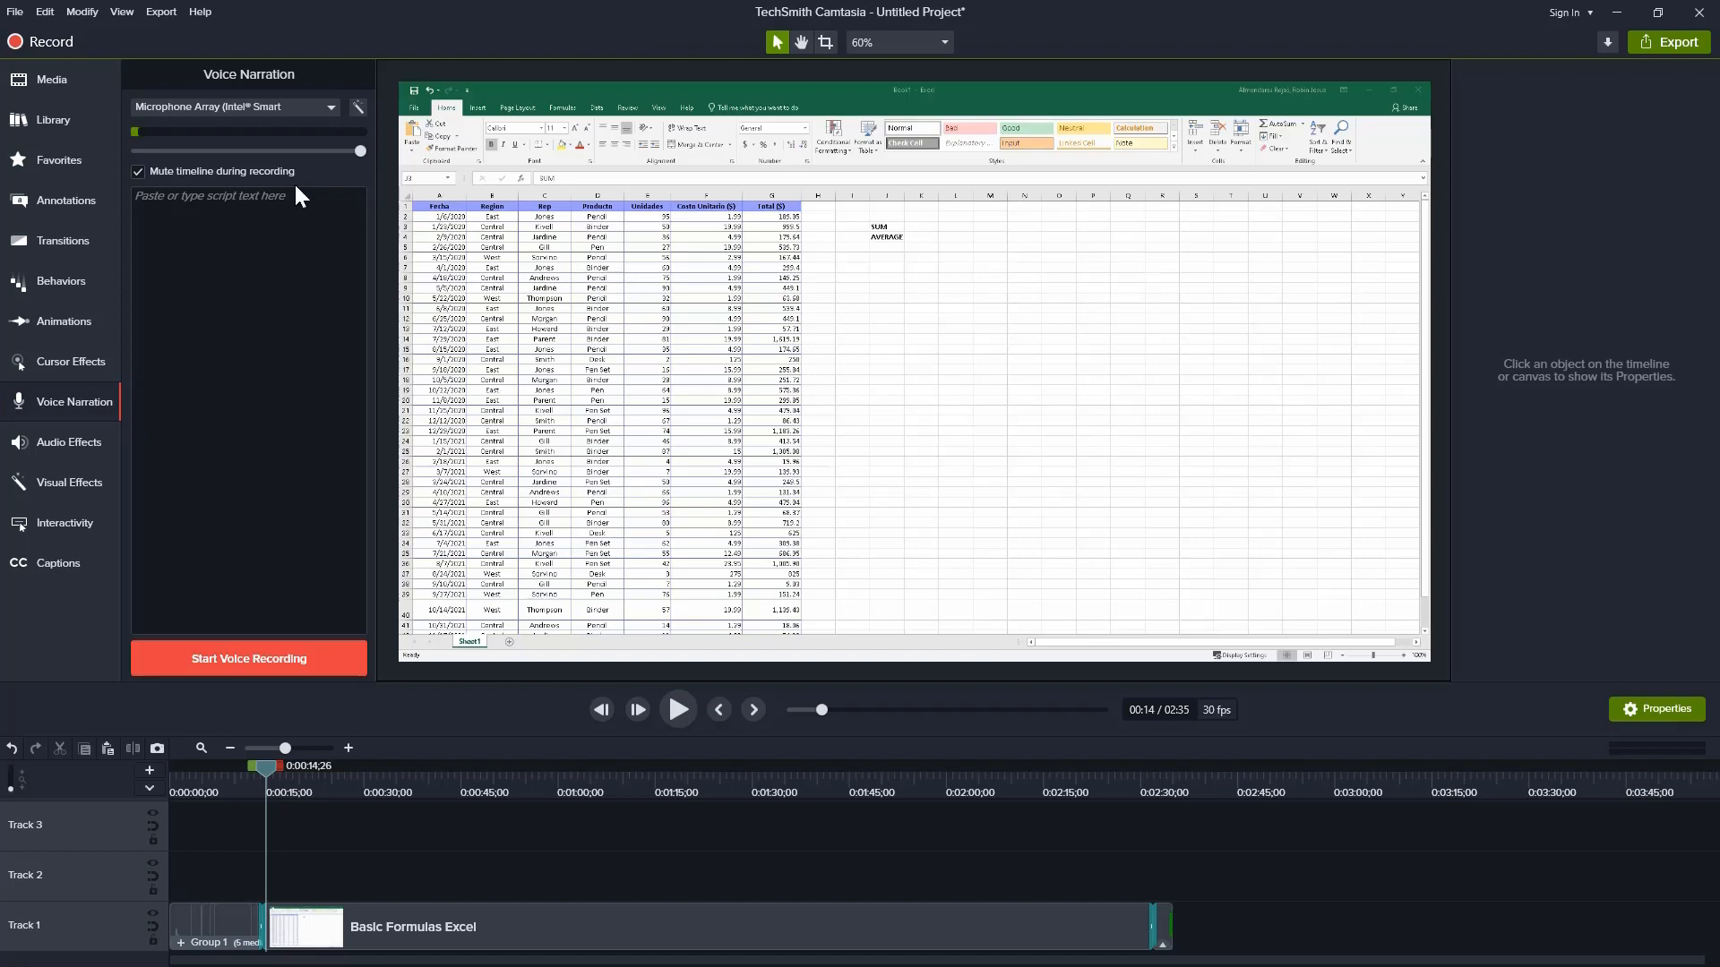
click(334, 107)
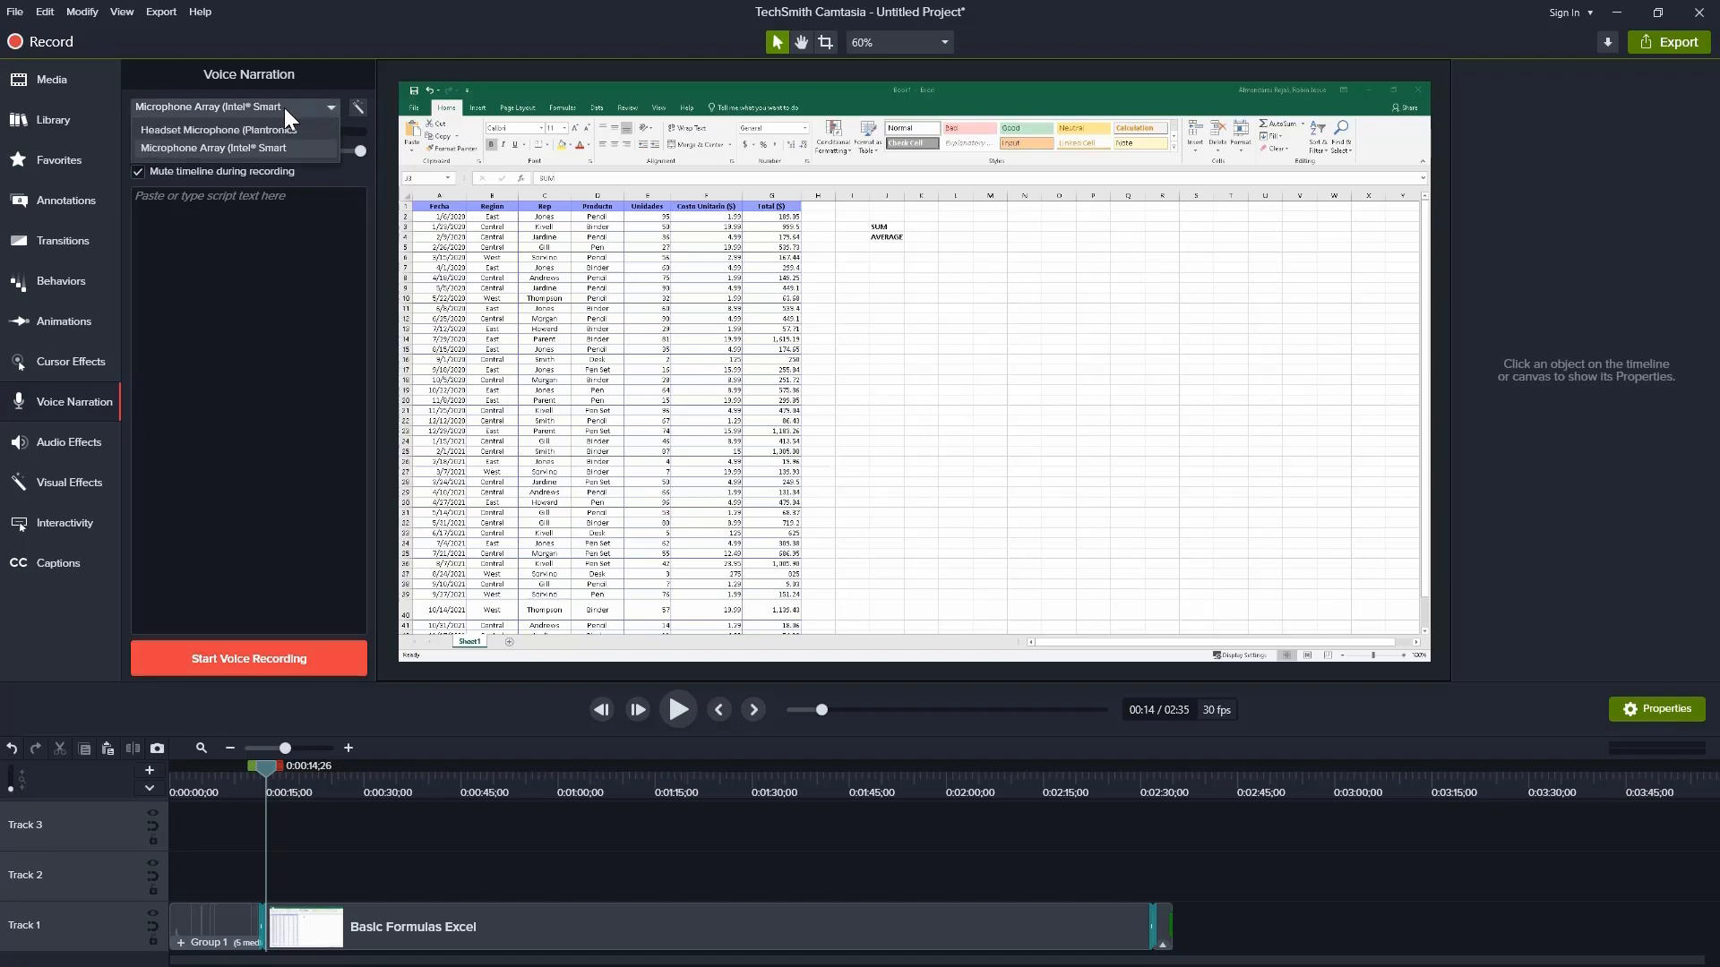
click(240, 130)
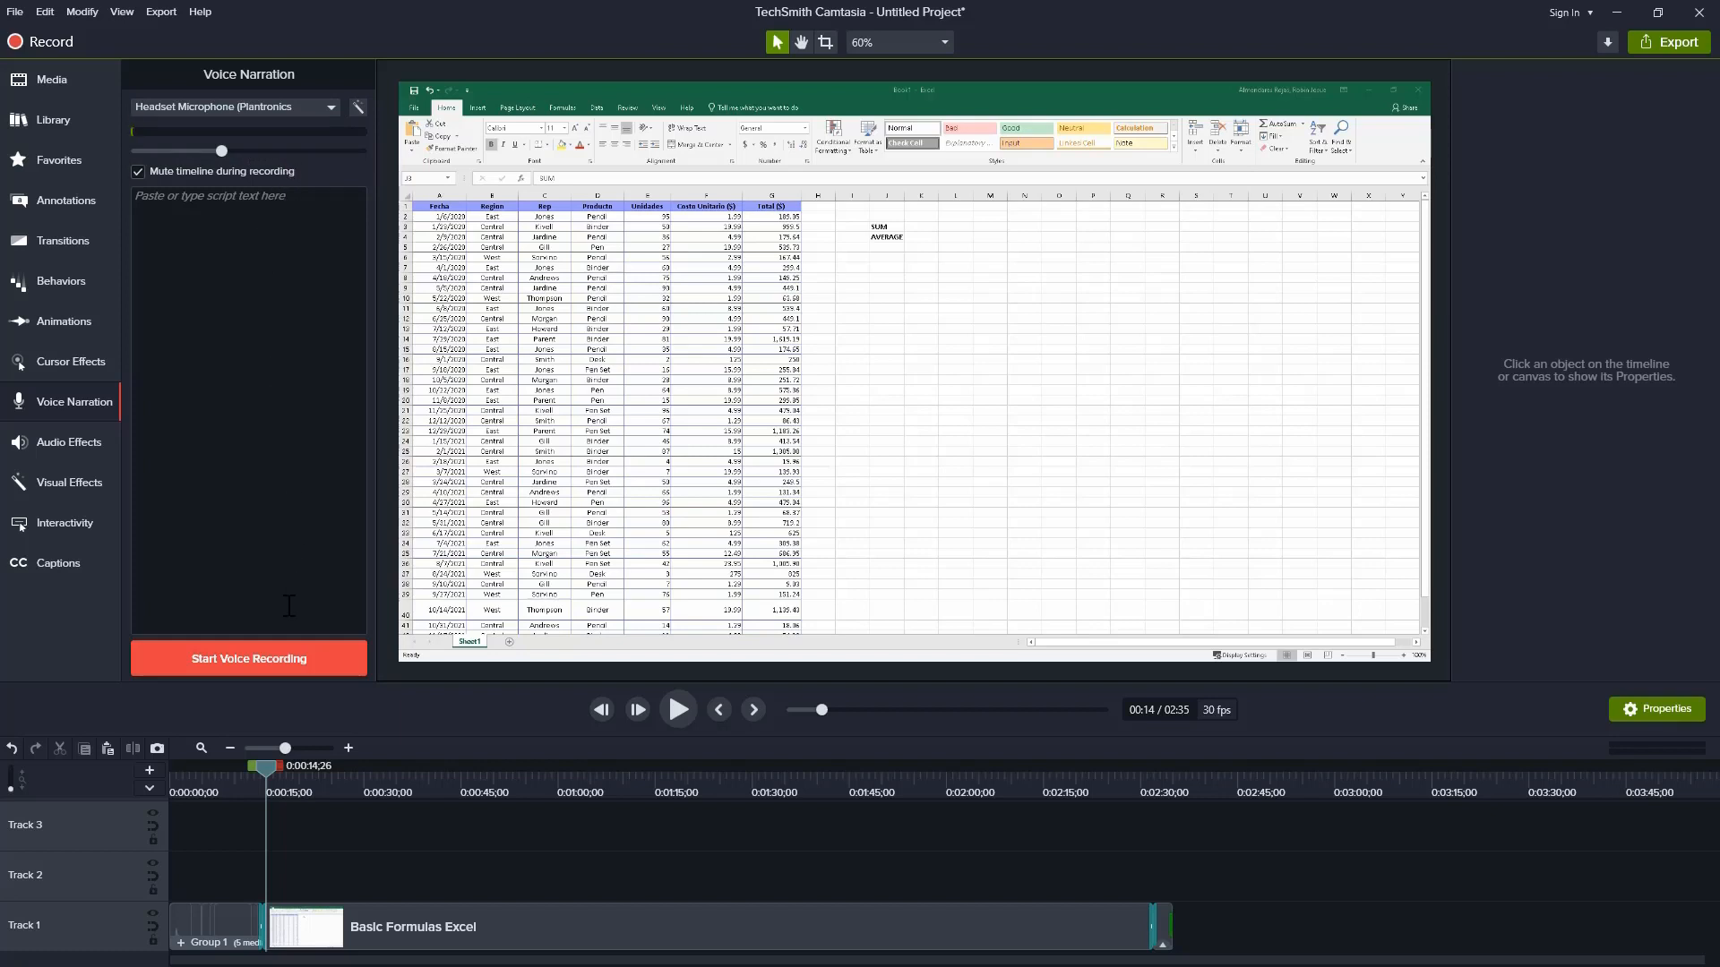
Step: Record about 8 seconds of voice narration from 0:00:14;26 and save it as the m4a file Narration 11
click(270, 659)
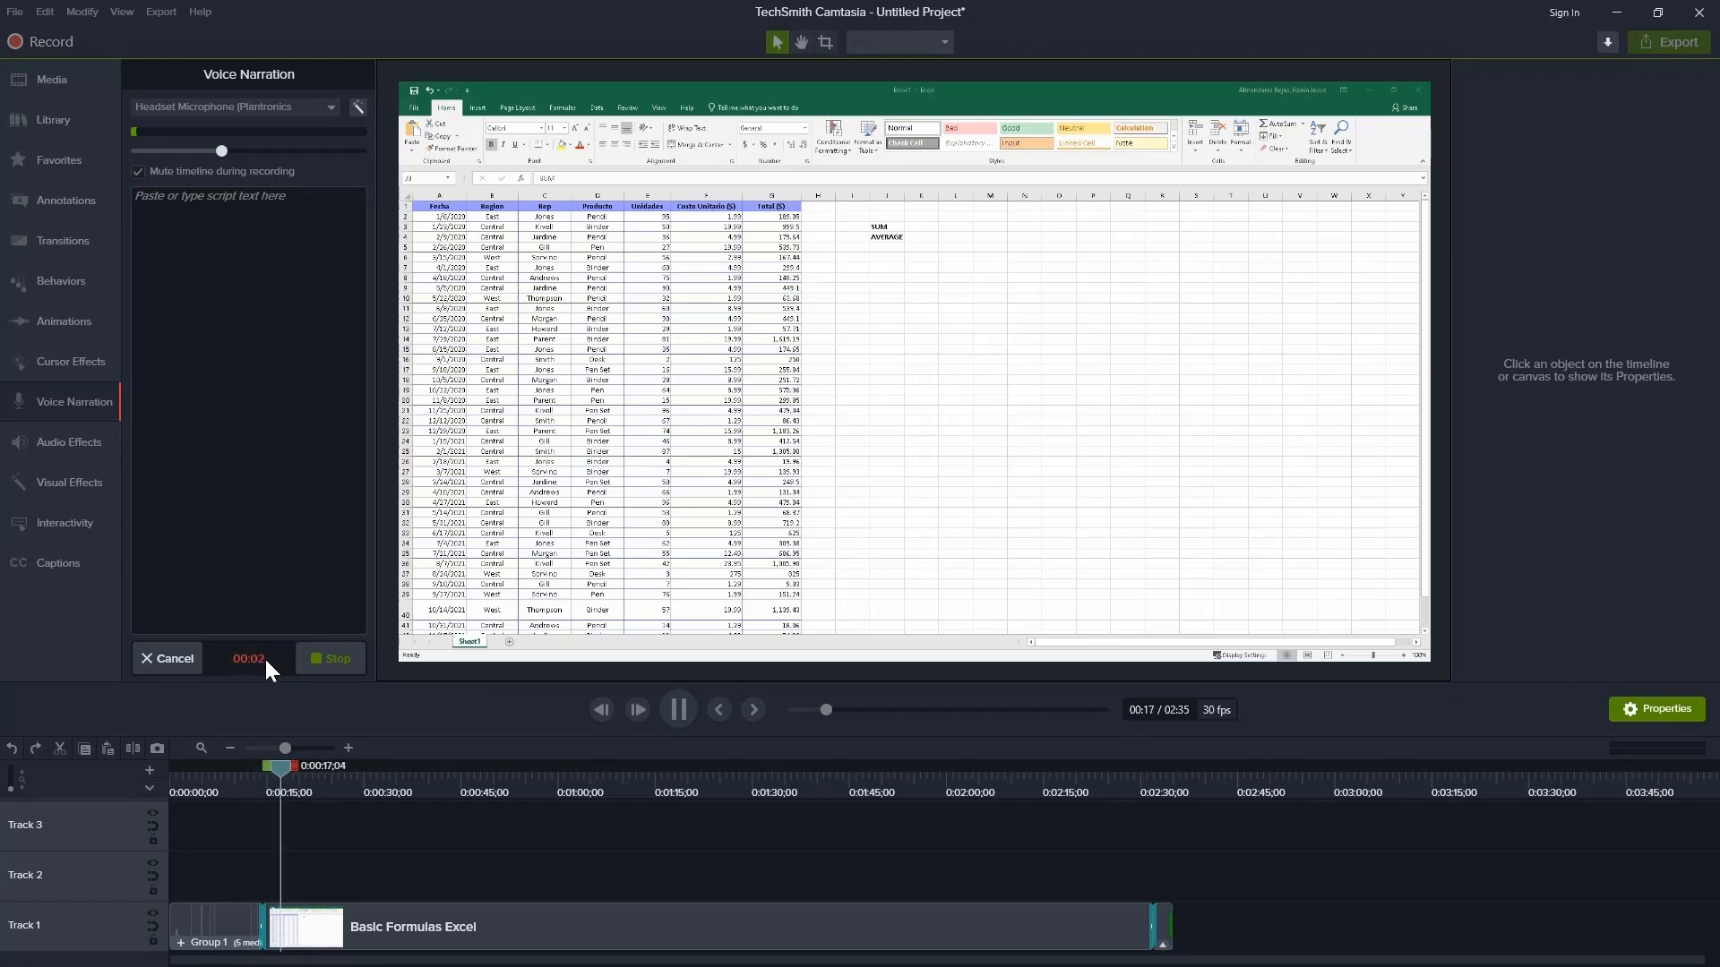
click(332, 658)
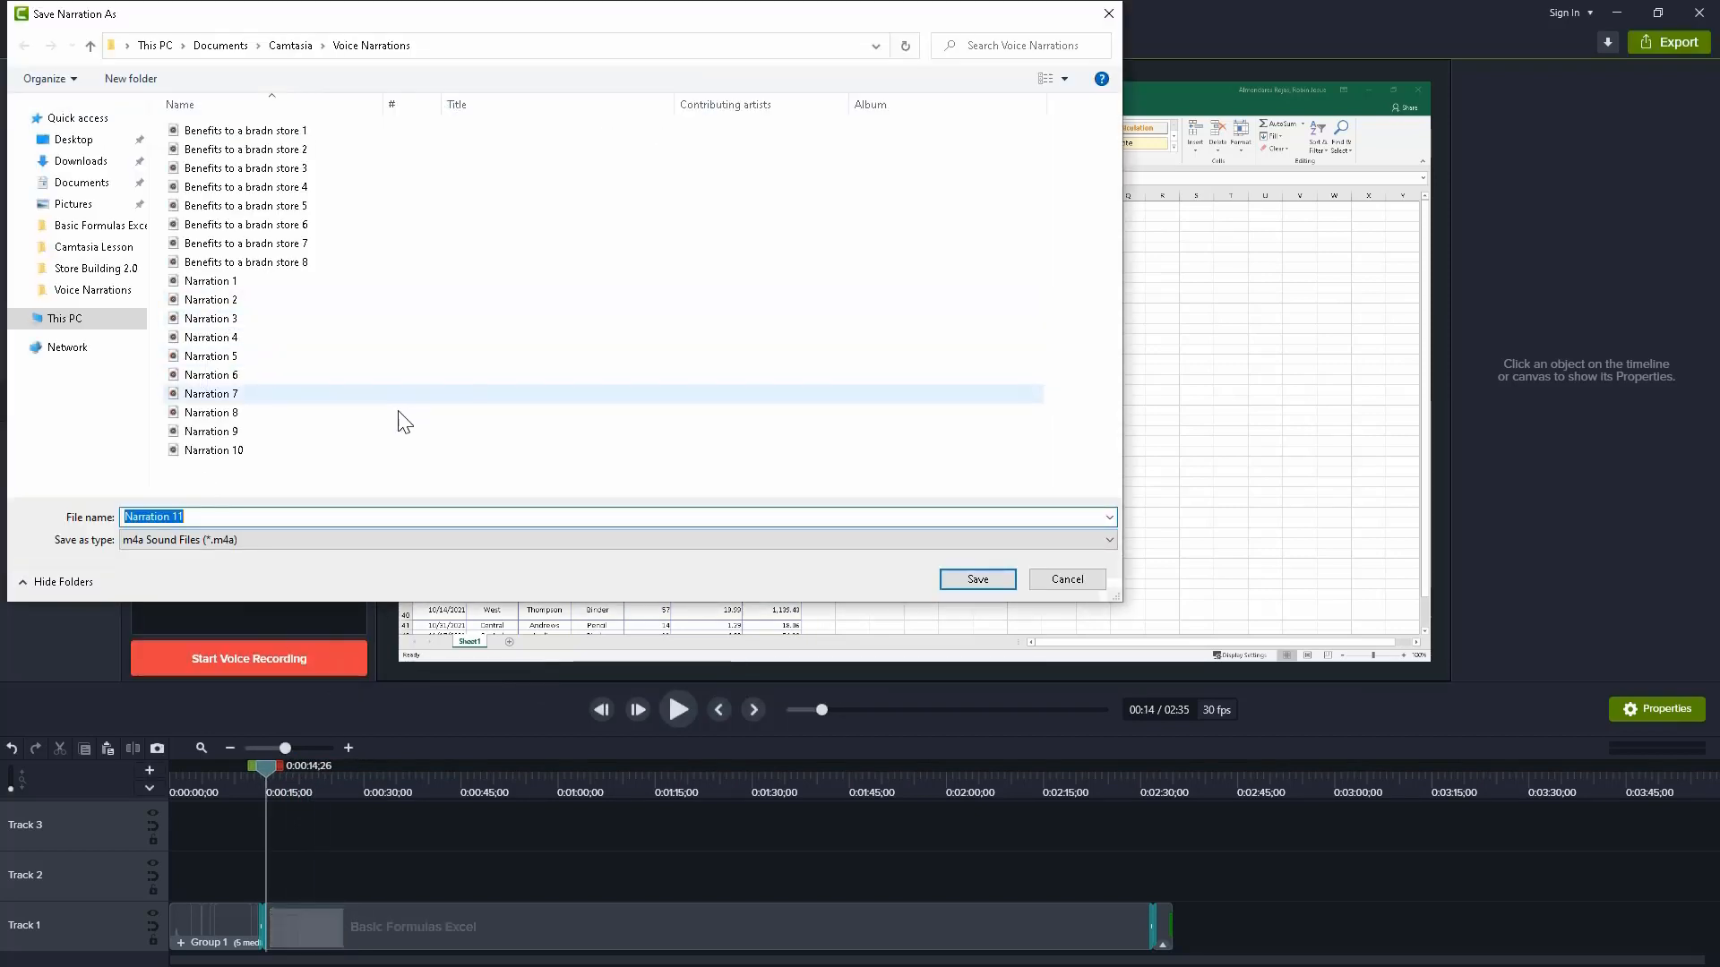
click(986, 578)
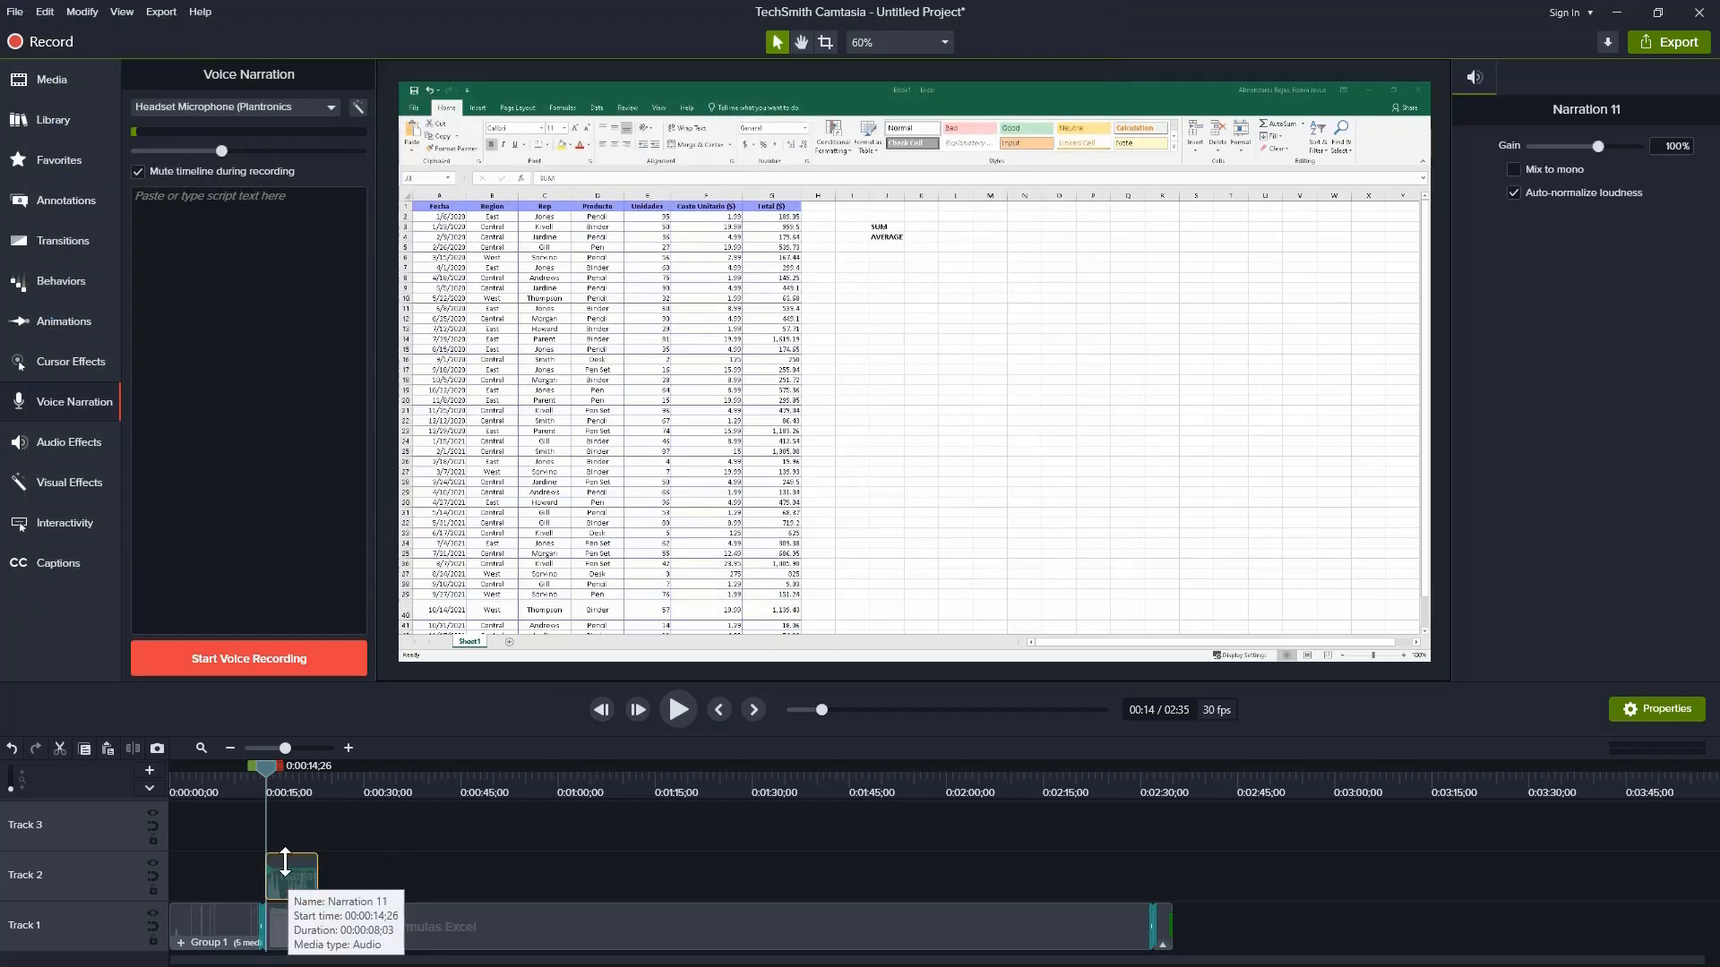
Step: Move the playhead to 0:00:30;15 and delete the Narration 11 clip from Track 2
drag(267, 769, 369, 776)
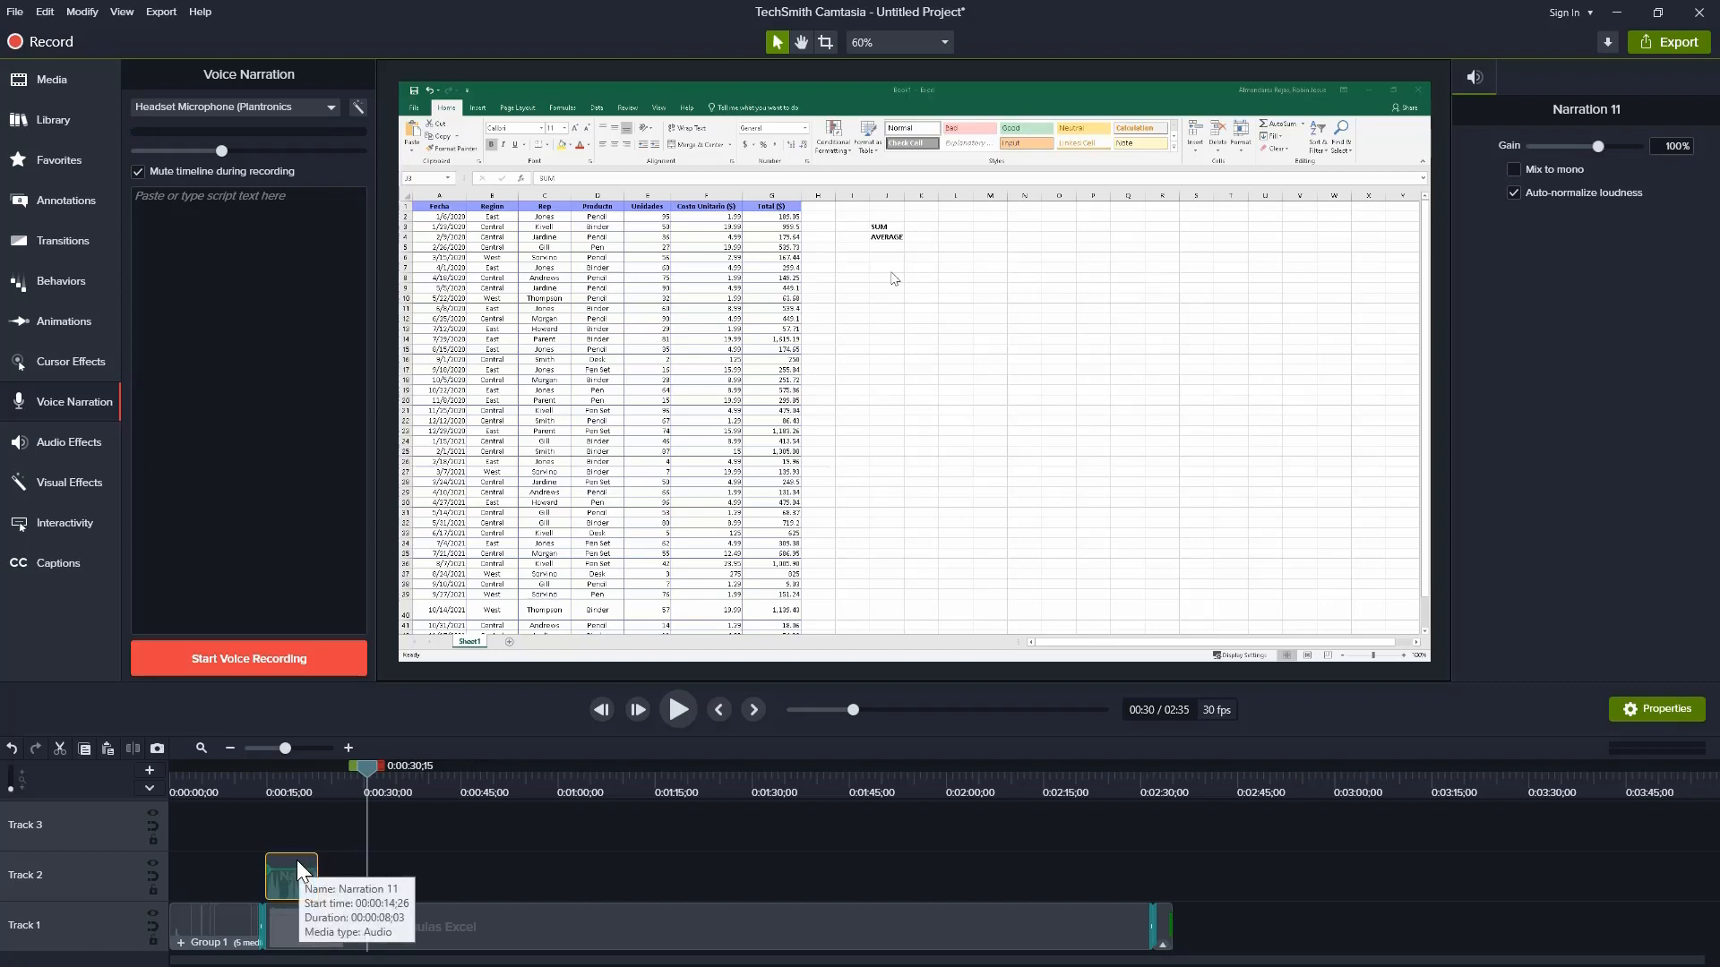
right_click(298, 860)
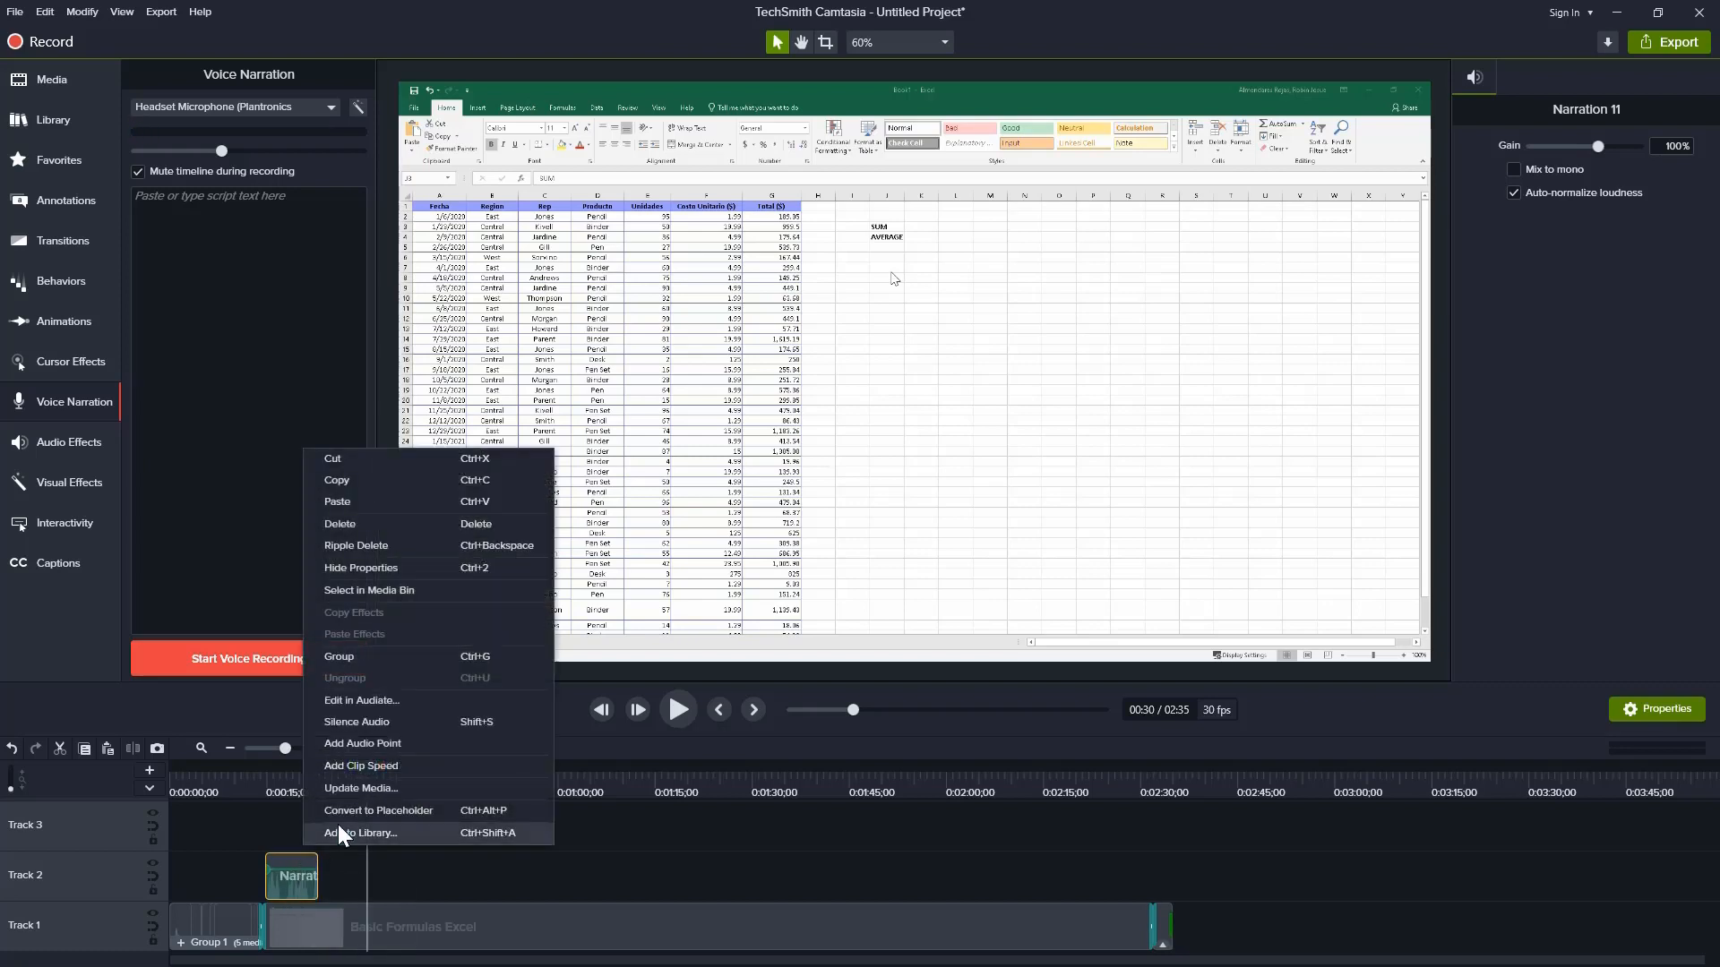
click(357, 524)
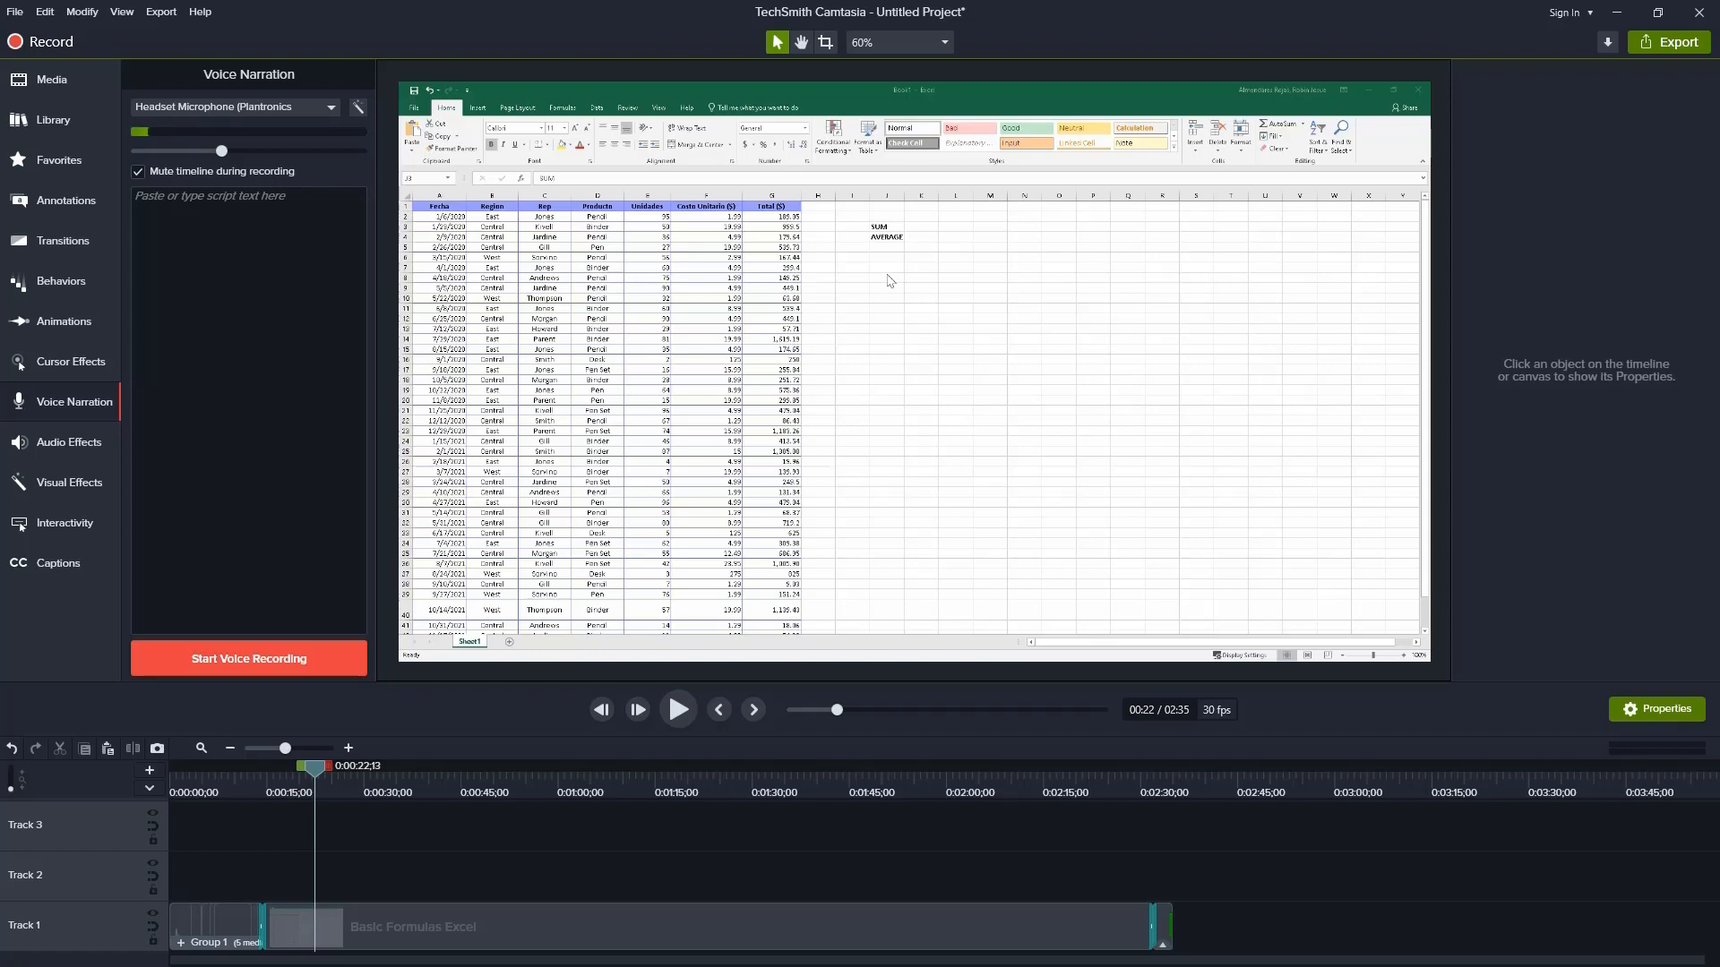
Step: Look through the annotation categories, including Sketch Motion, Blur & Highlight, Arrows & Lines and Callouts
click(62, 194)
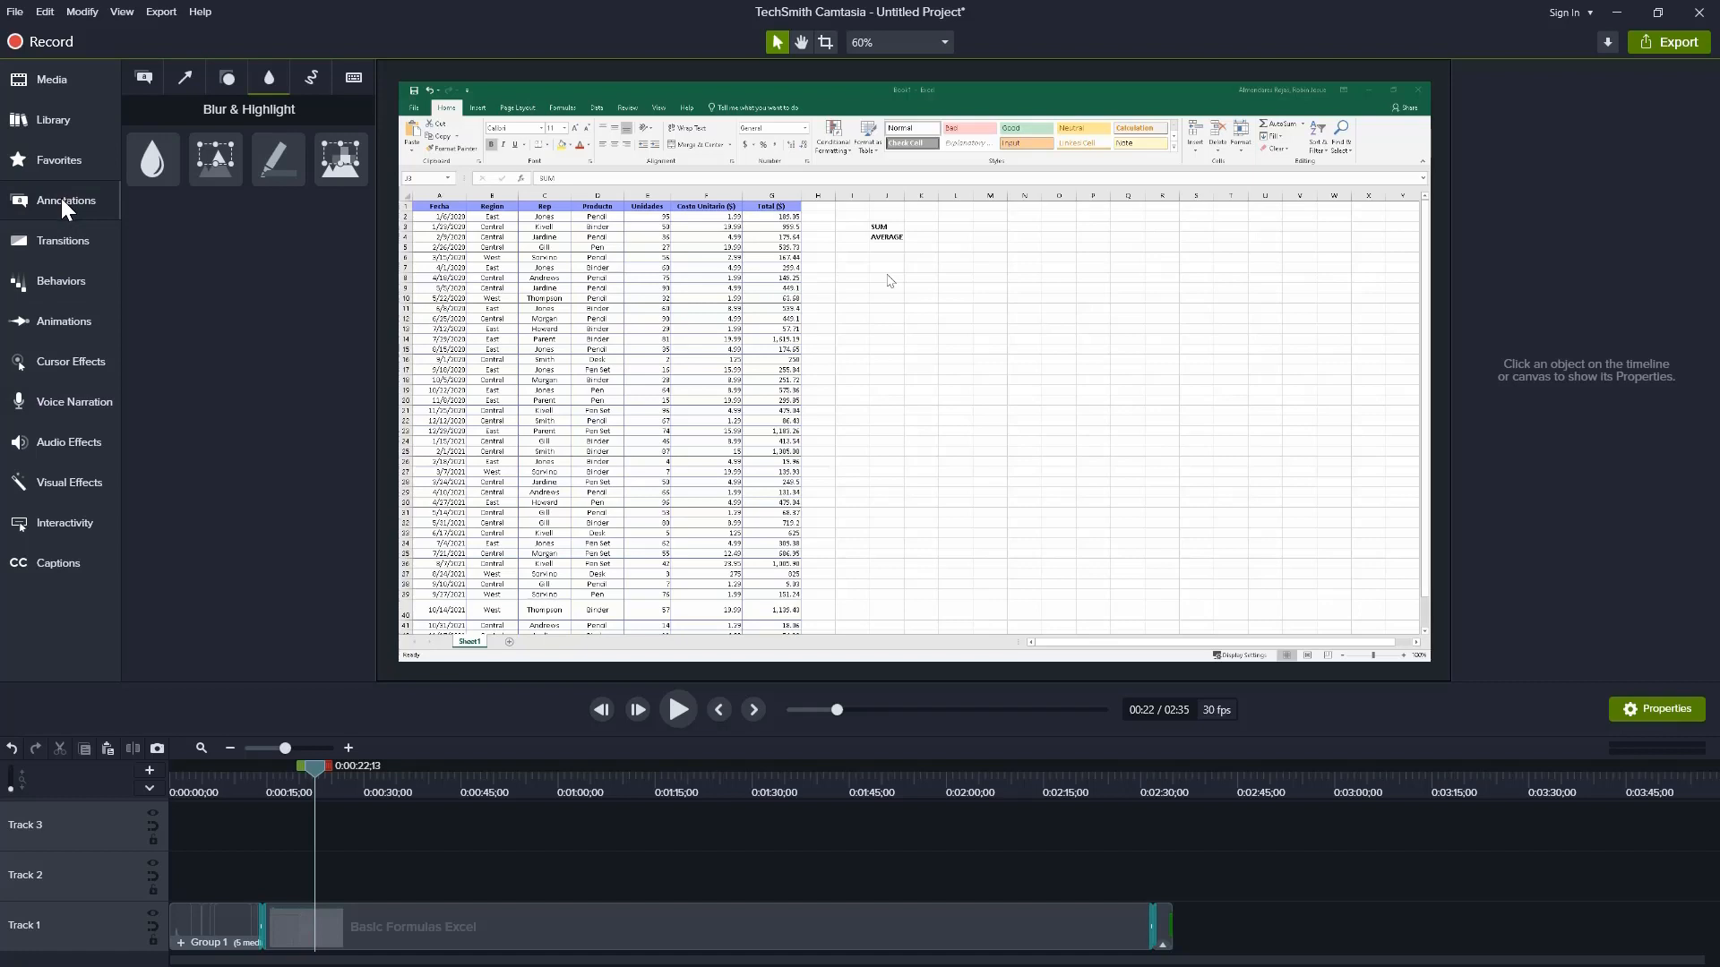
click(310, 77)
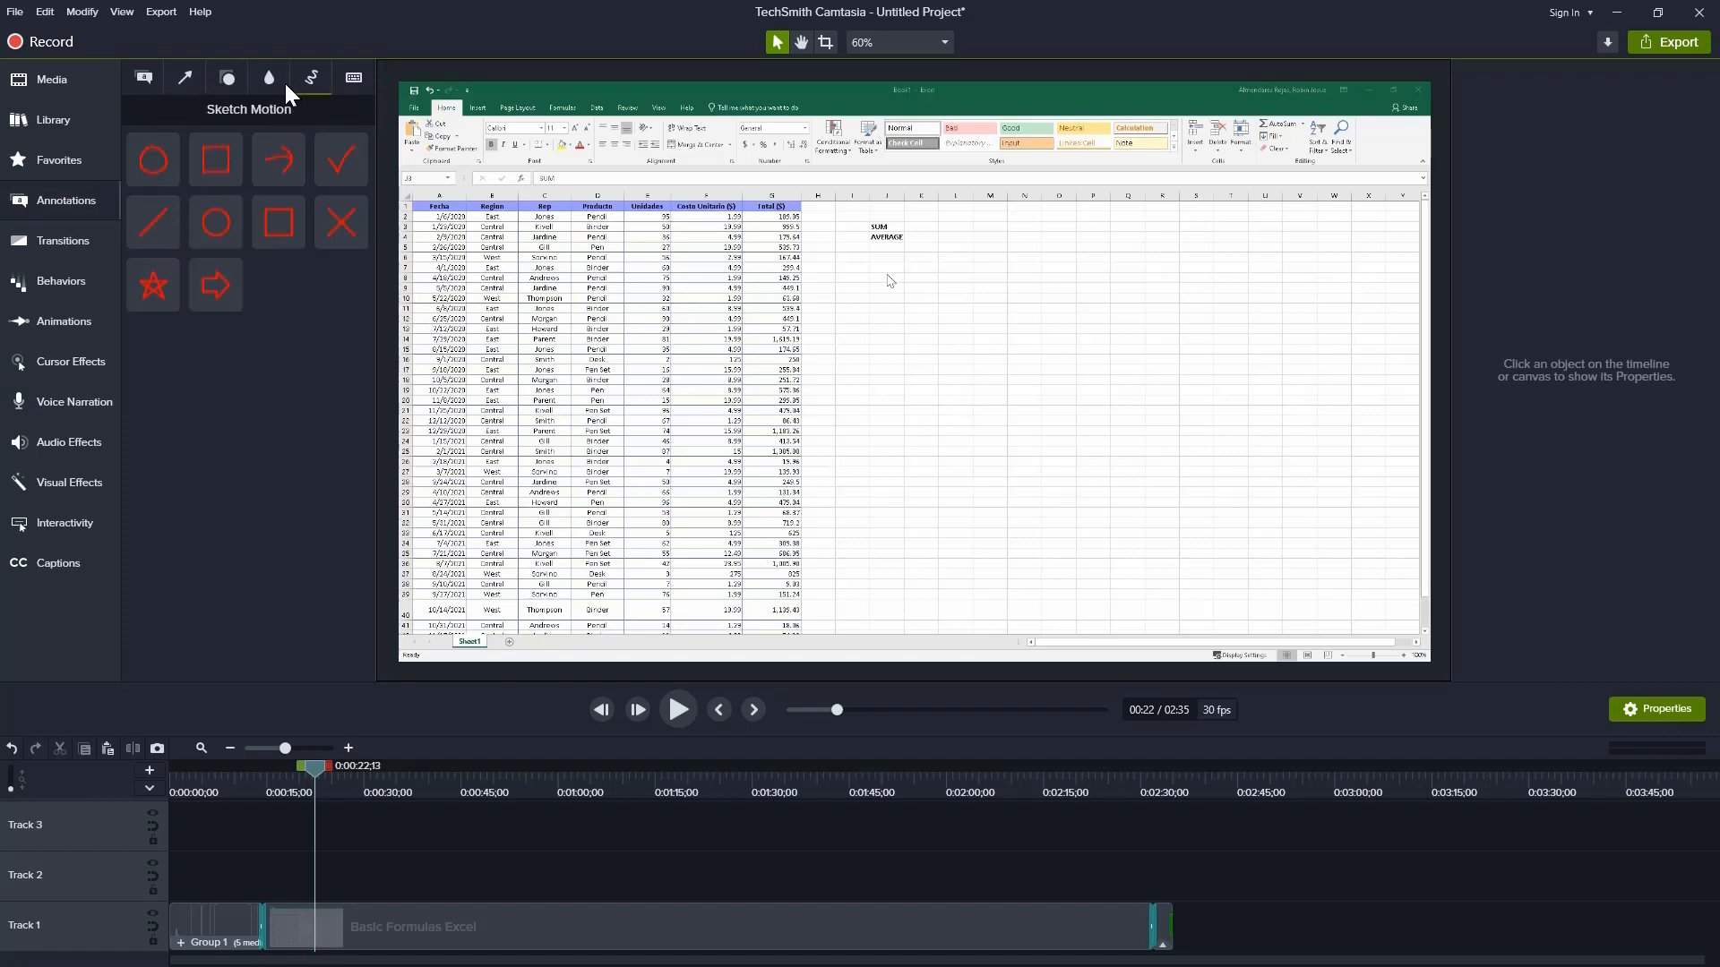
click(272, 79)
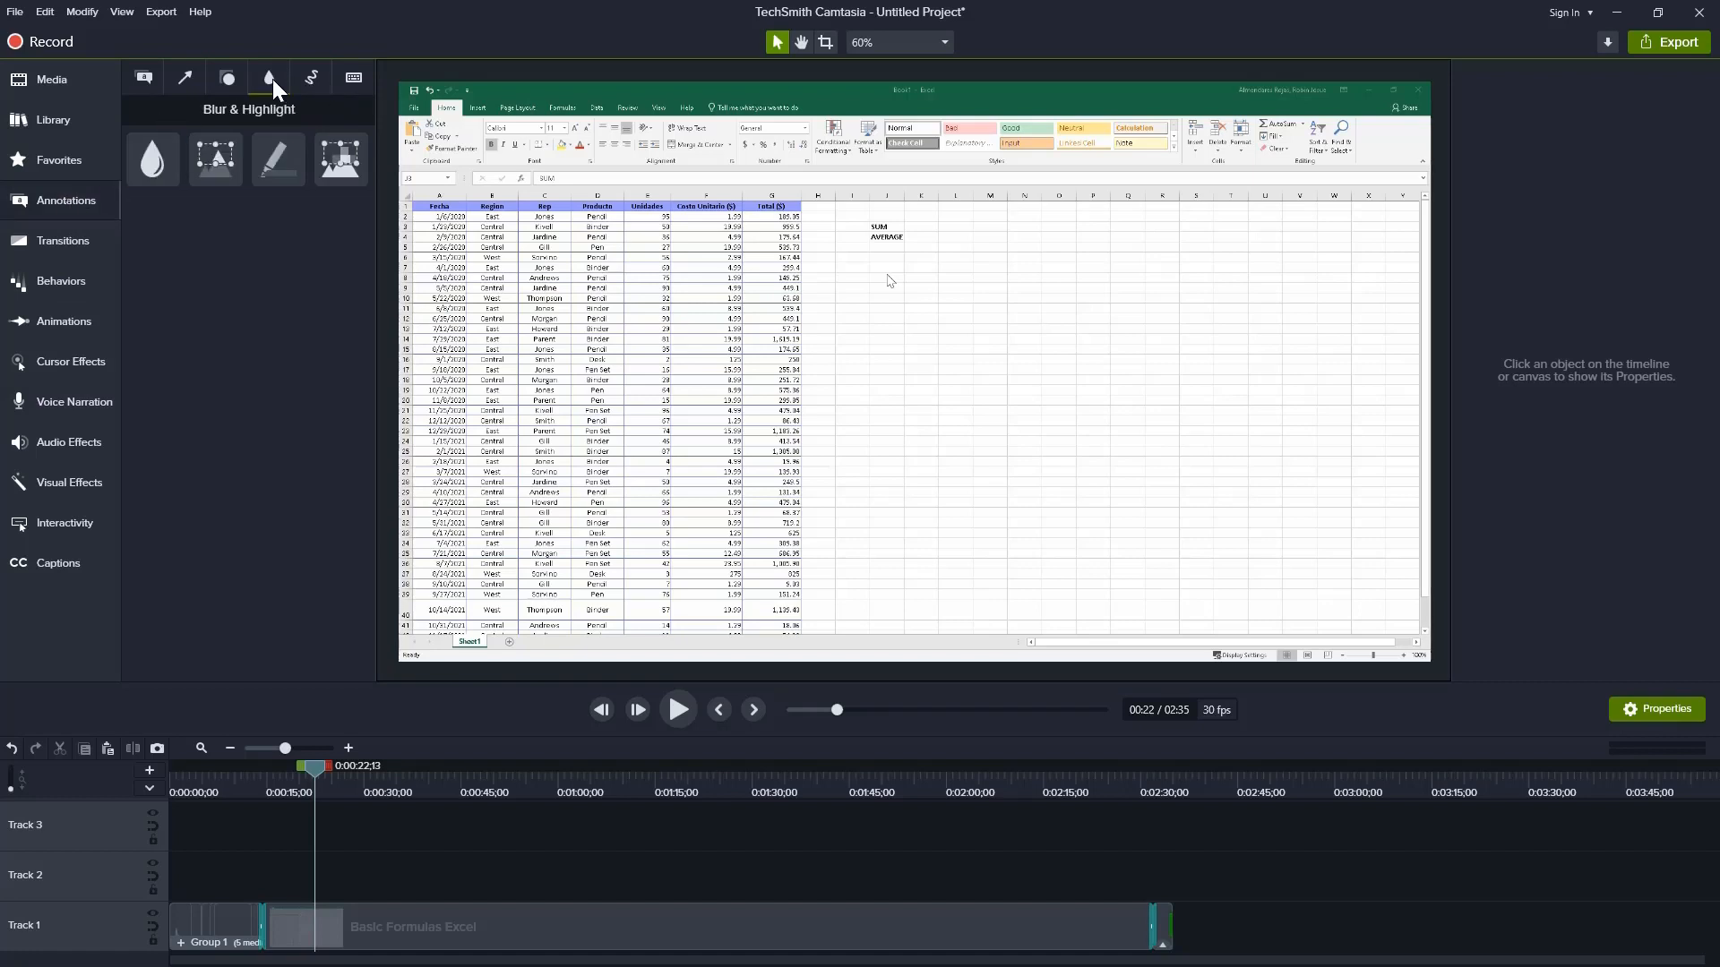
click(228, 78)
click(188, 78)
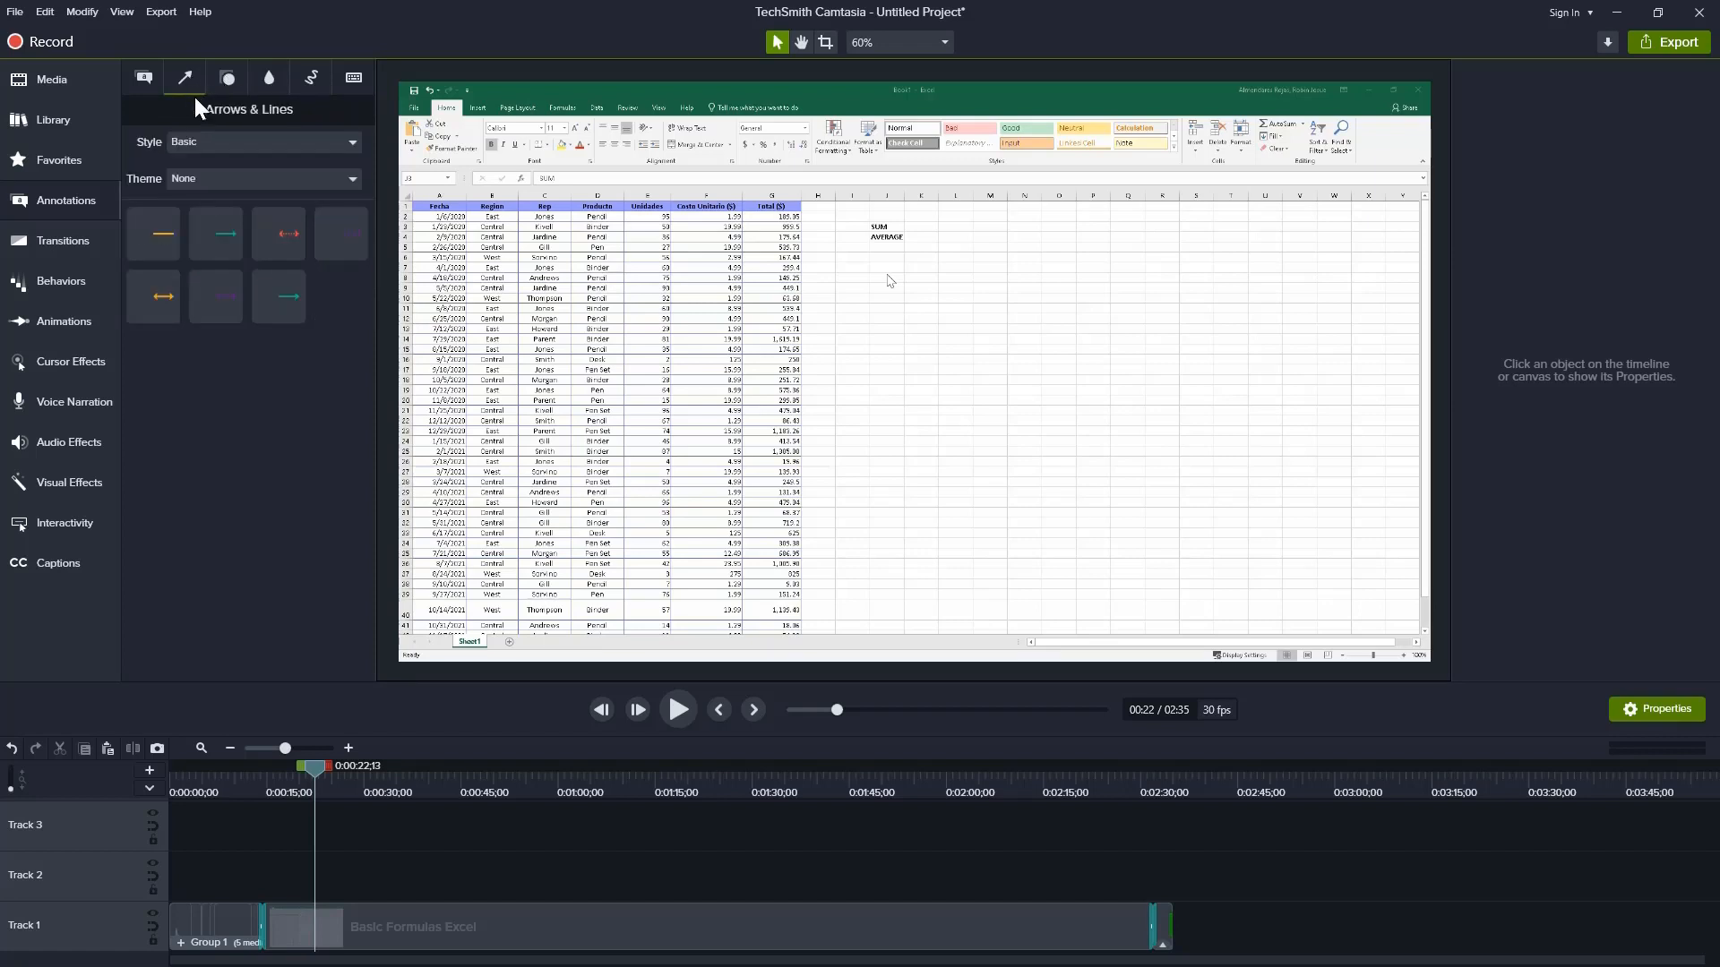
click(143, 77)
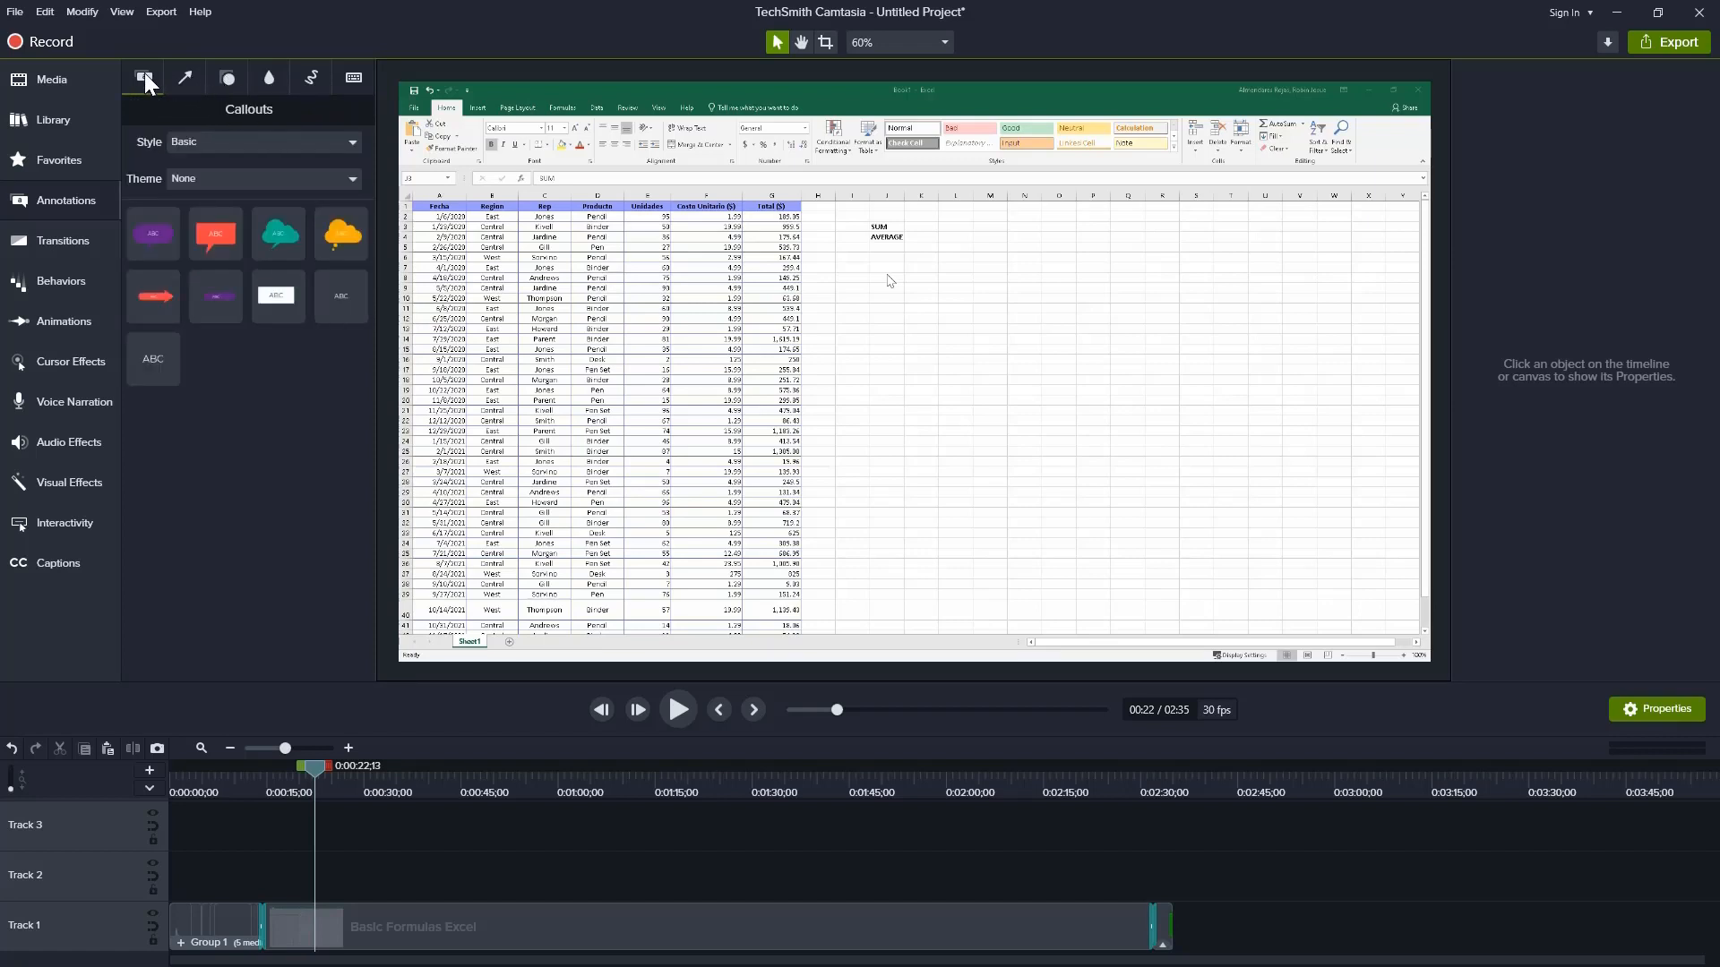
Step: Add a Spotlight at 0:00:22;13, shrink it around the SUM and AVERAGE labels, and play the result
click(271, 81)
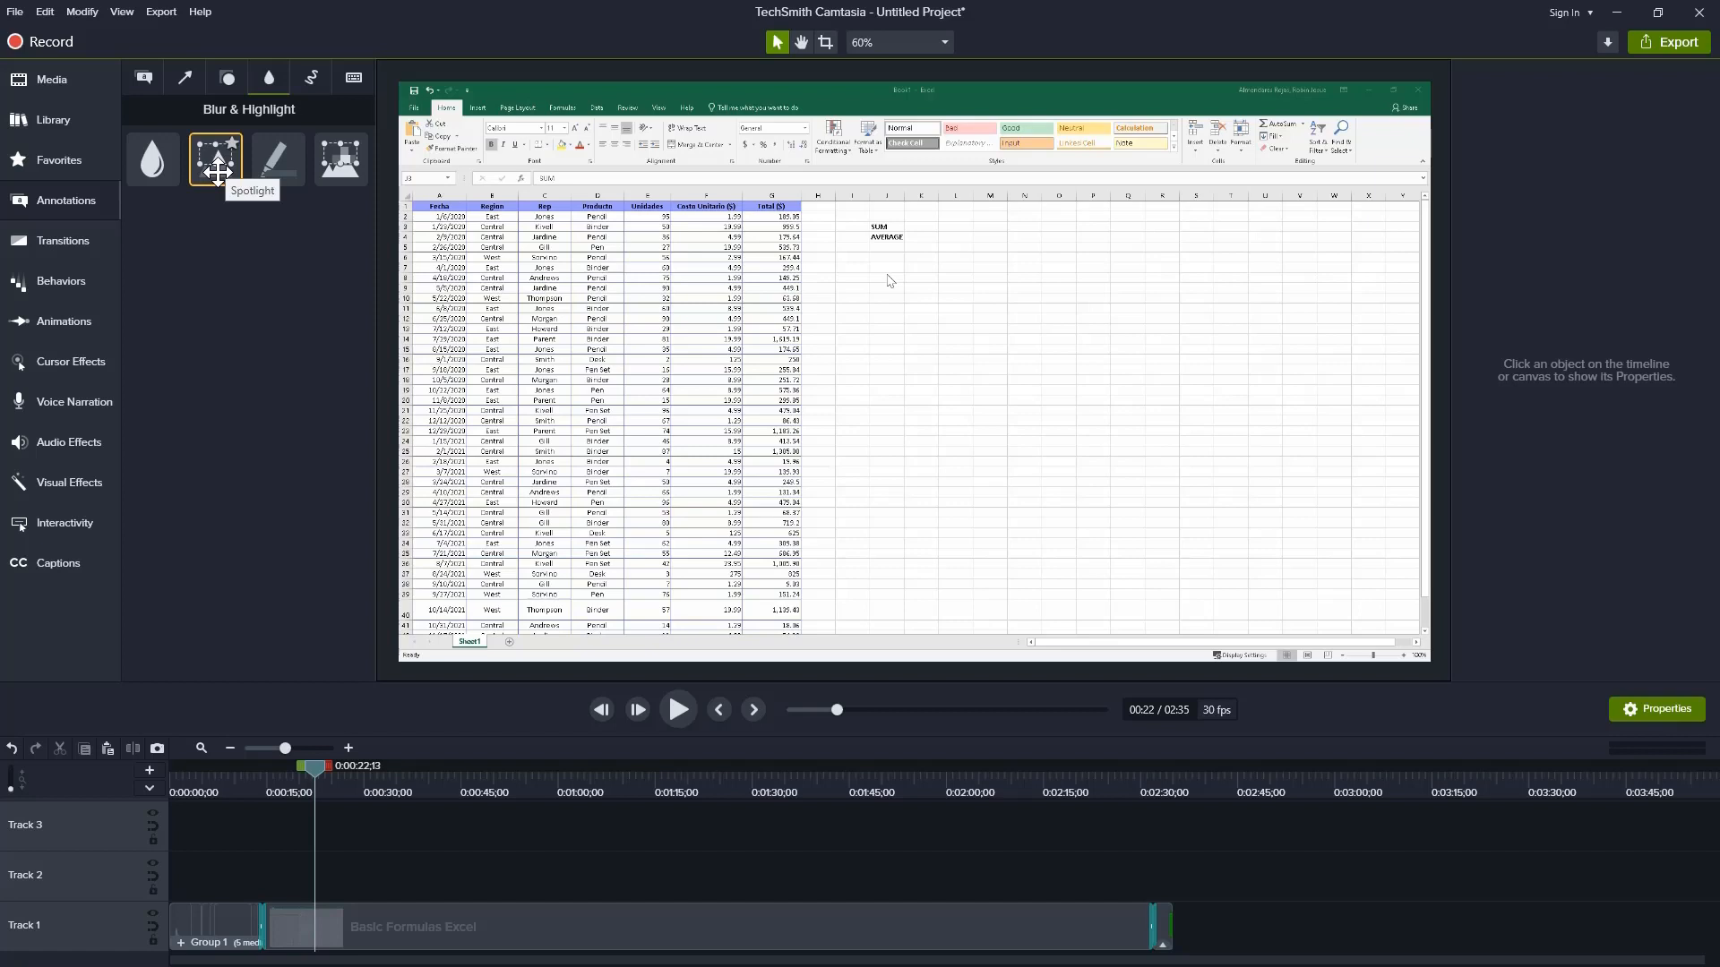
drag(217, 171, 899, 273)
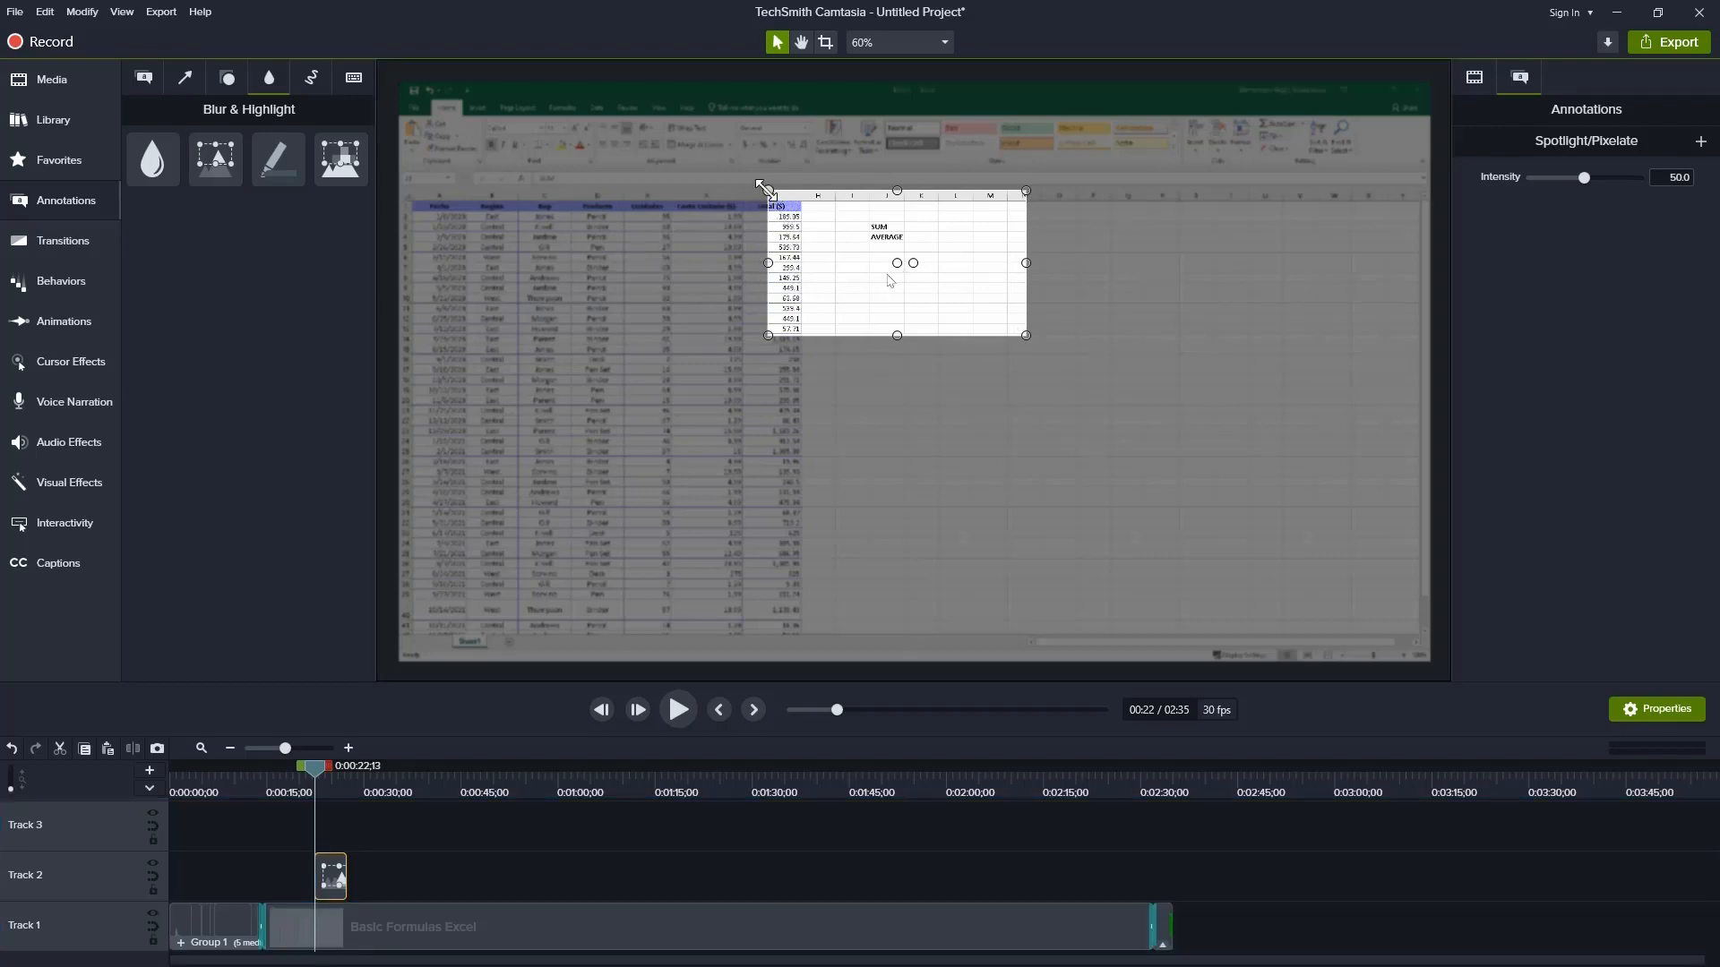
drag(763, 188, 864, 208)
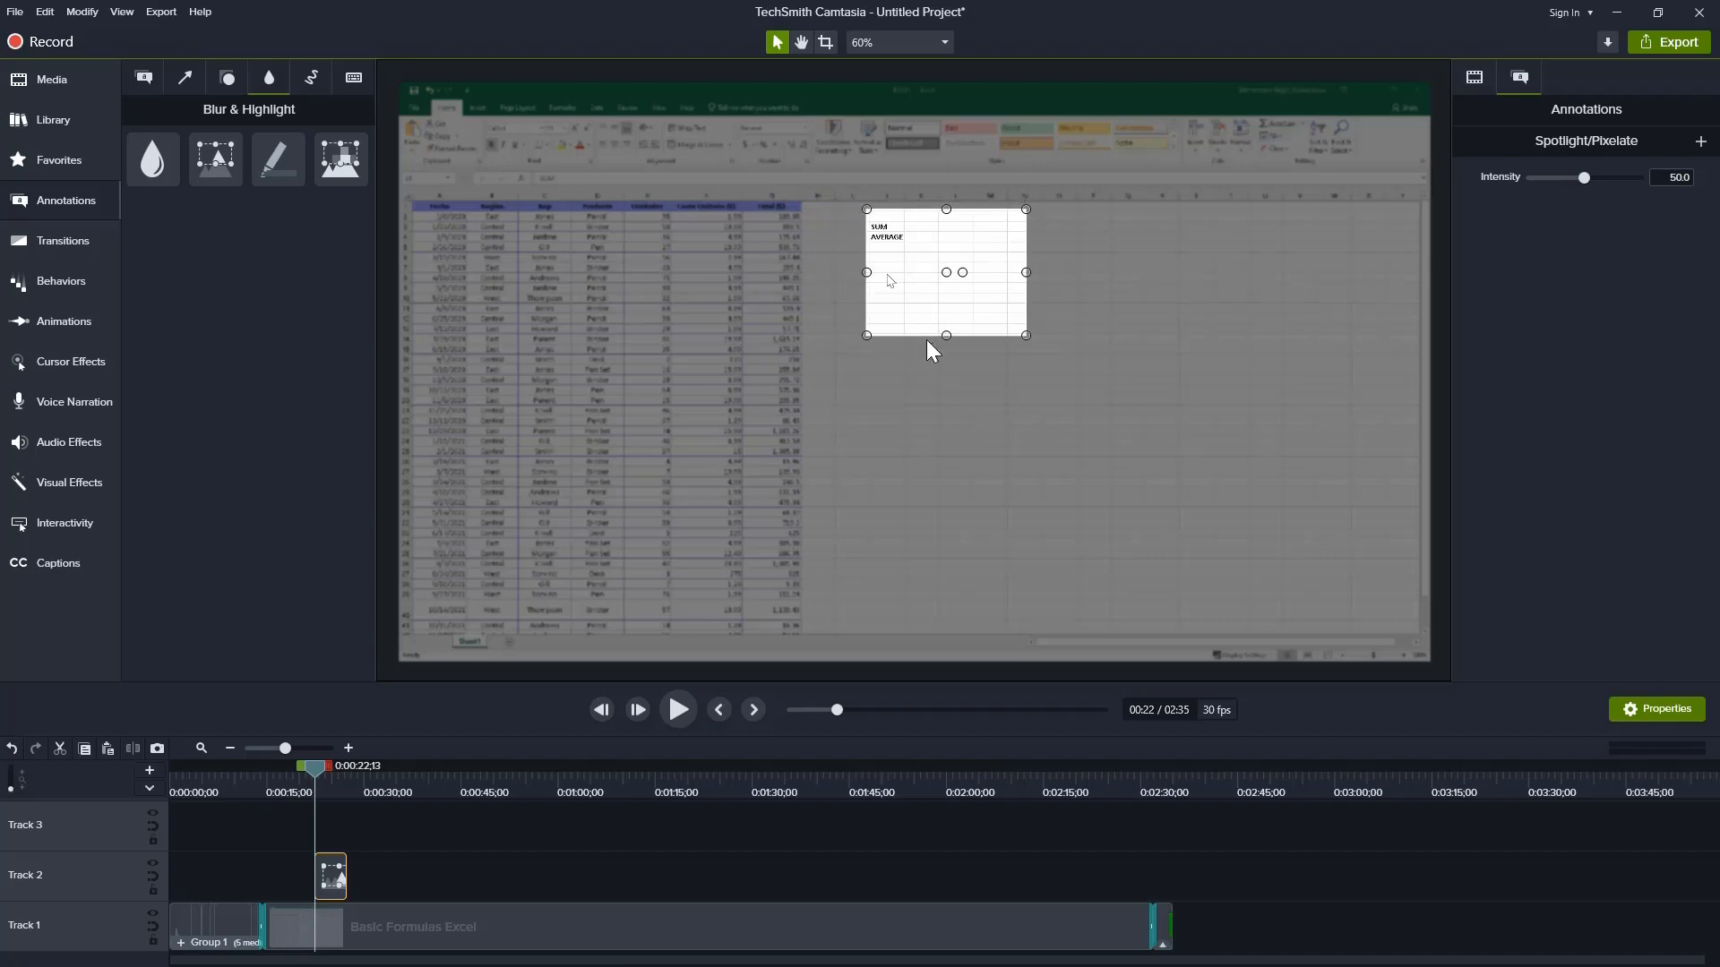
drag(946, 335, 904, 226)
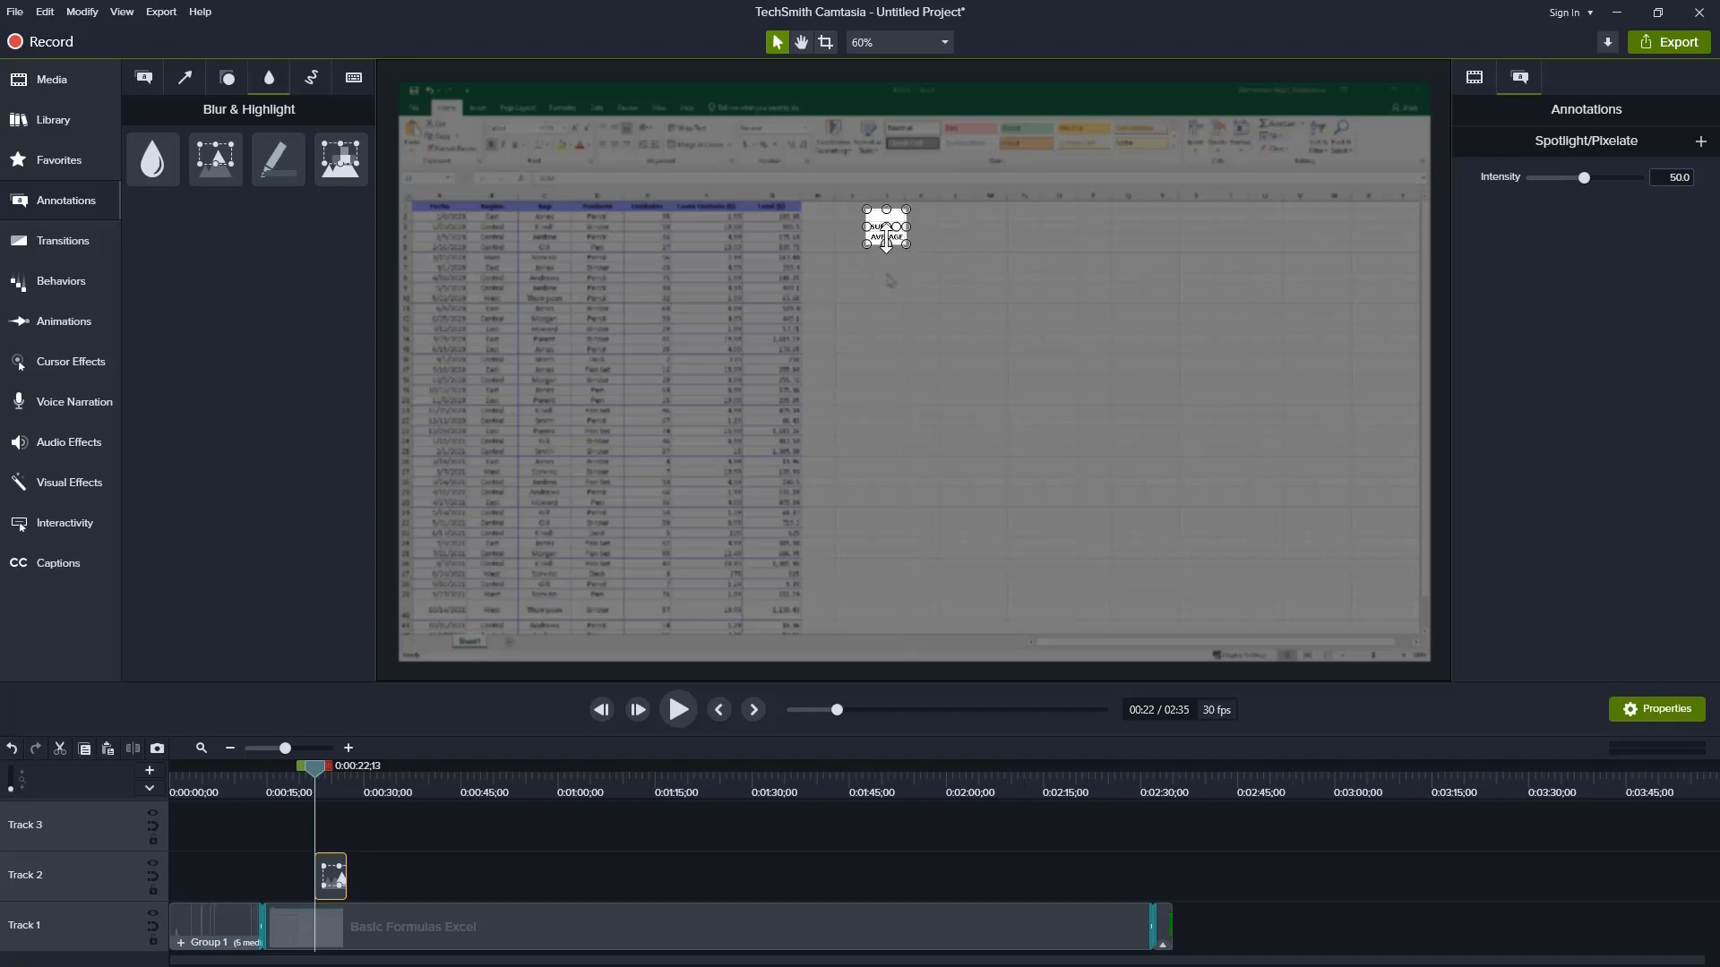
drag(875, 220, 875, 221)
click(1001, 298)
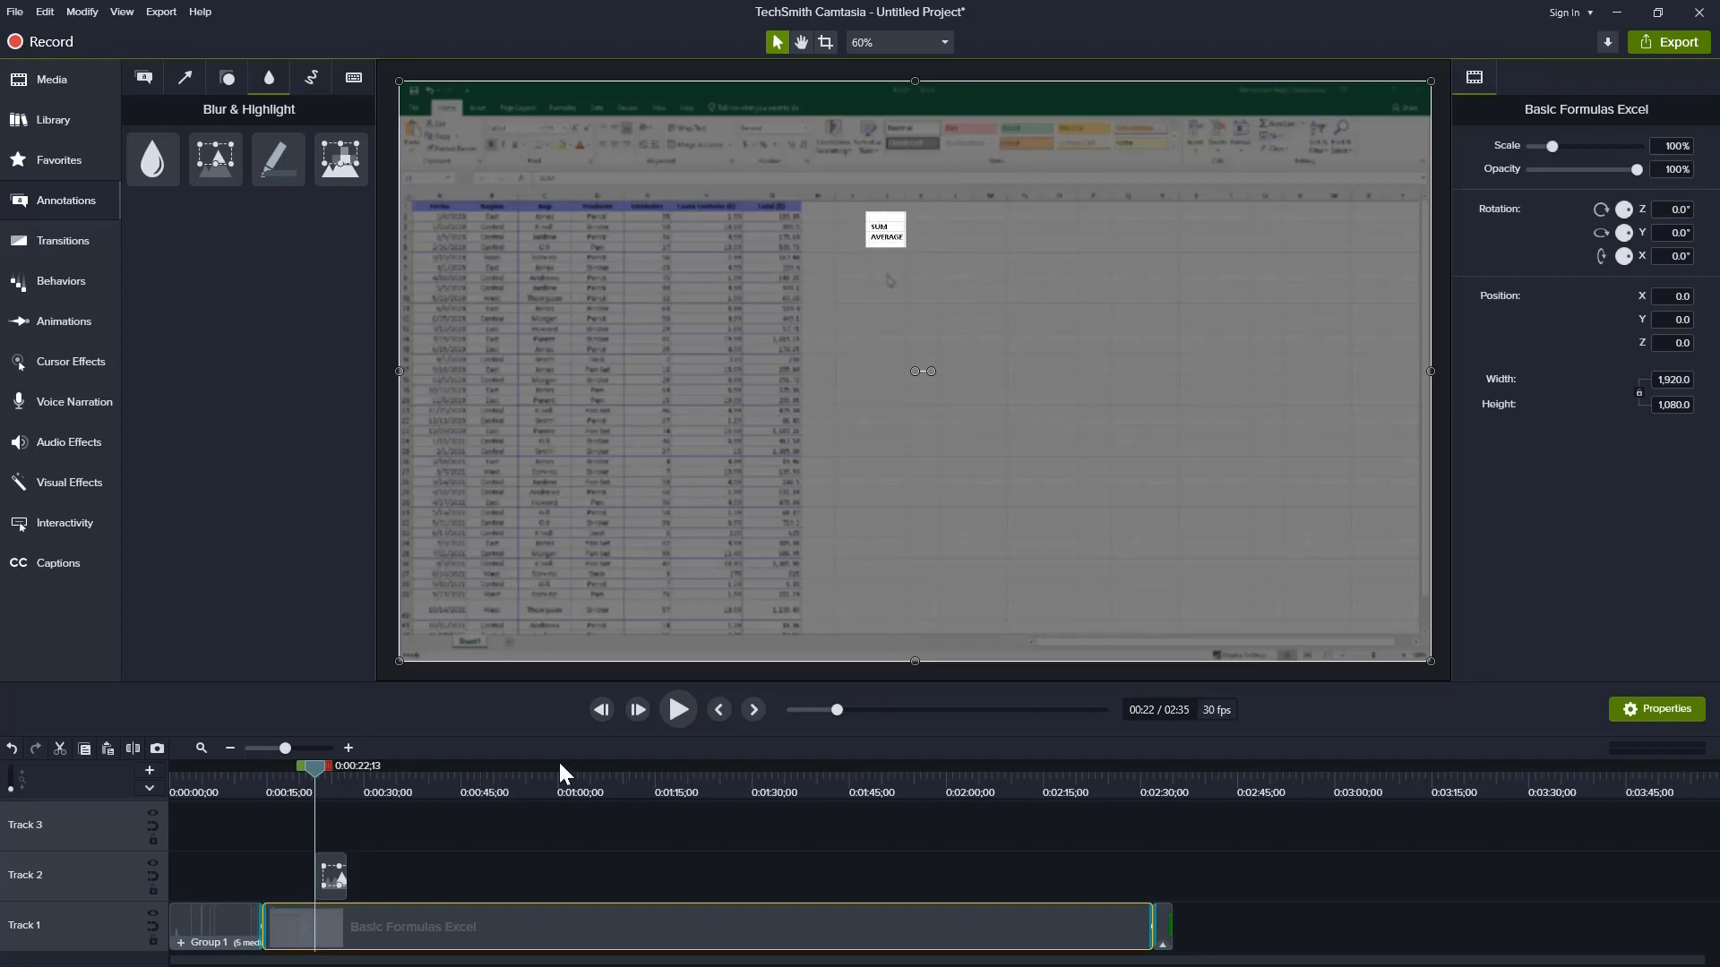
click(678, 710)
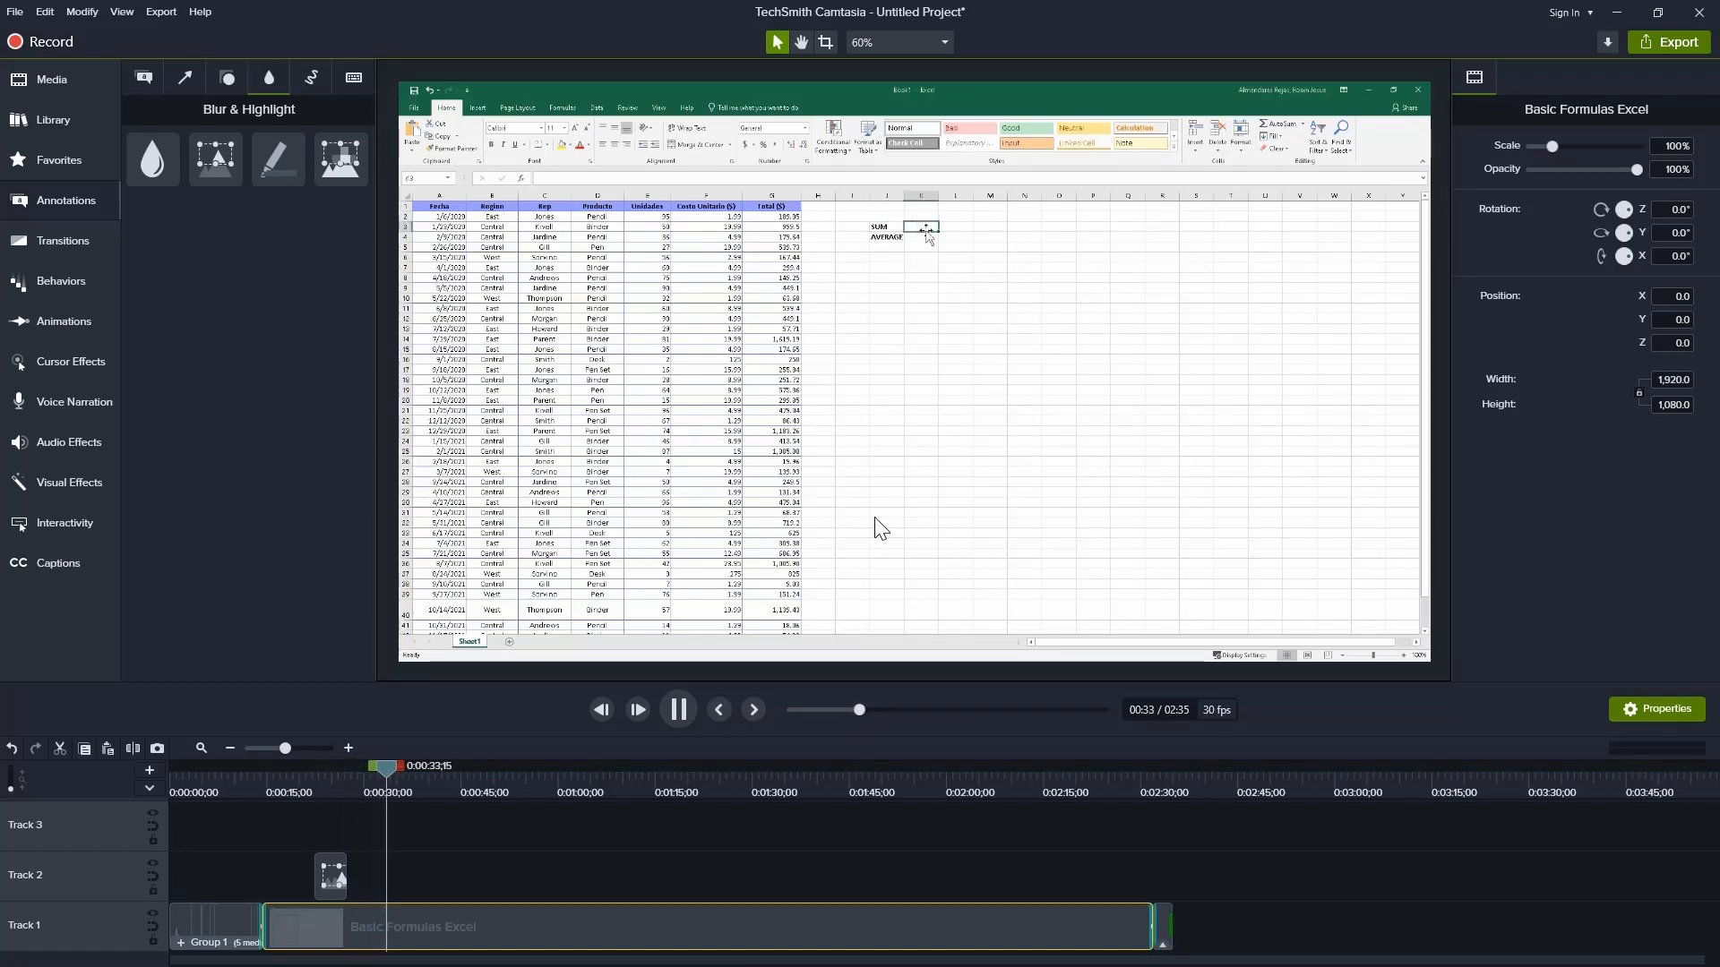
click(674, 711)
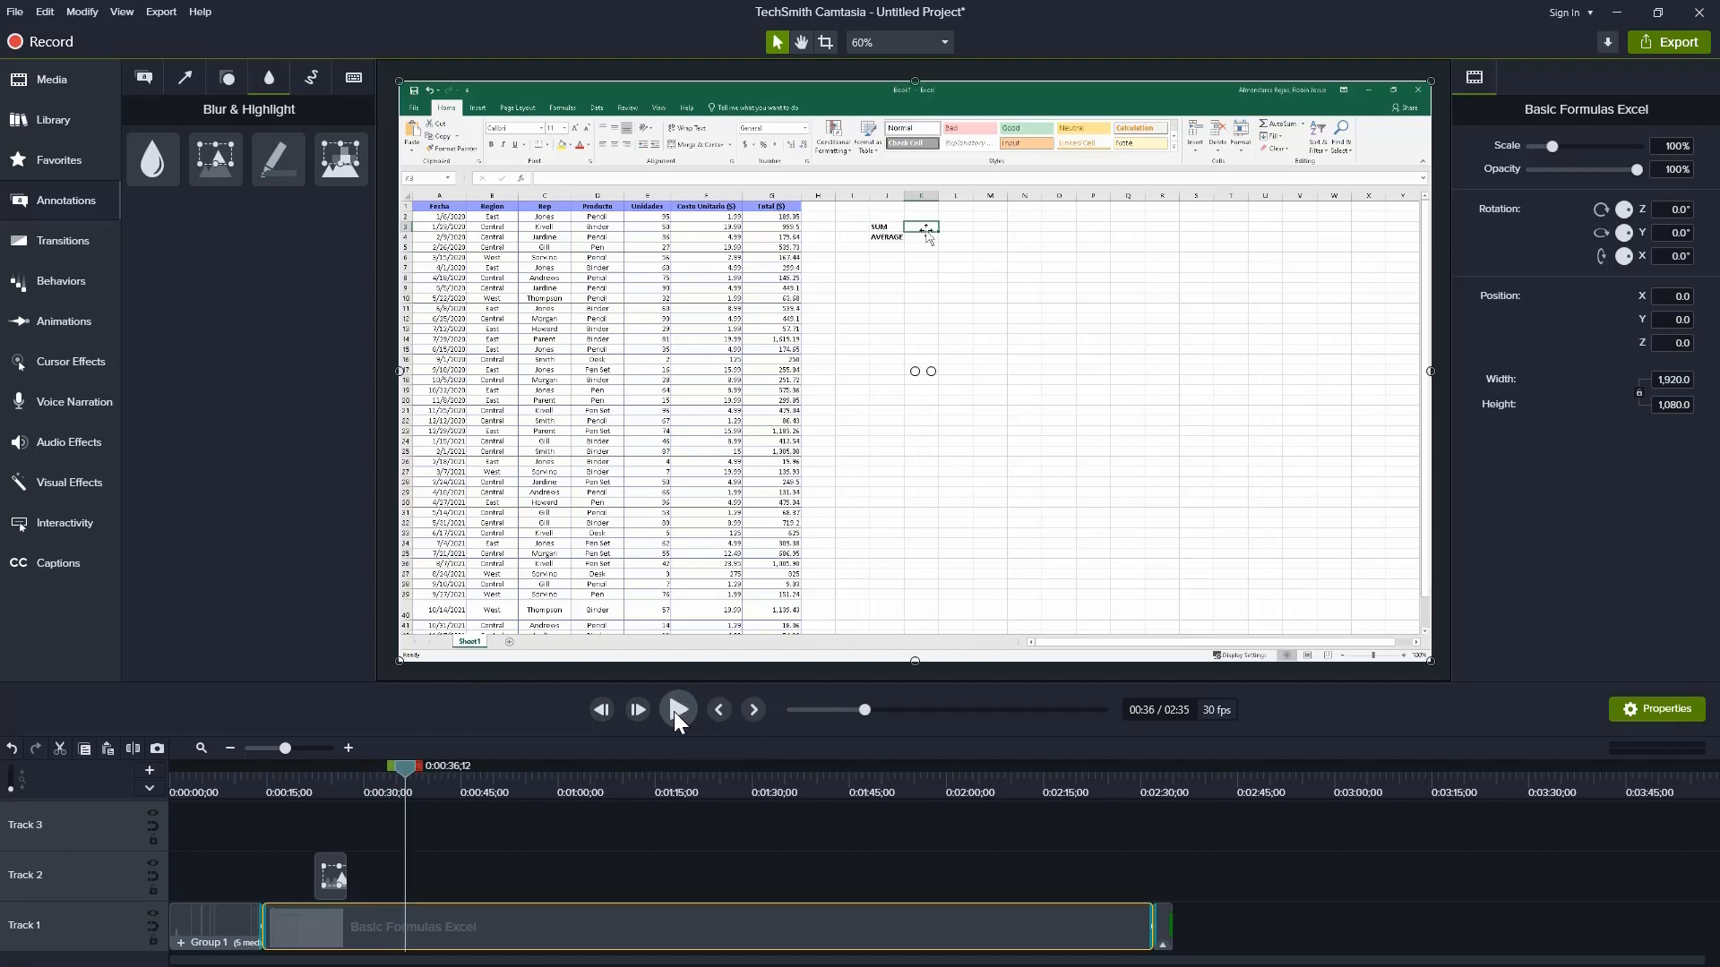
Step: Delete the Spotlight annotation over the SUM and AVERAGE labels from Track 2
click(335, 875)
right_click(331, 873)
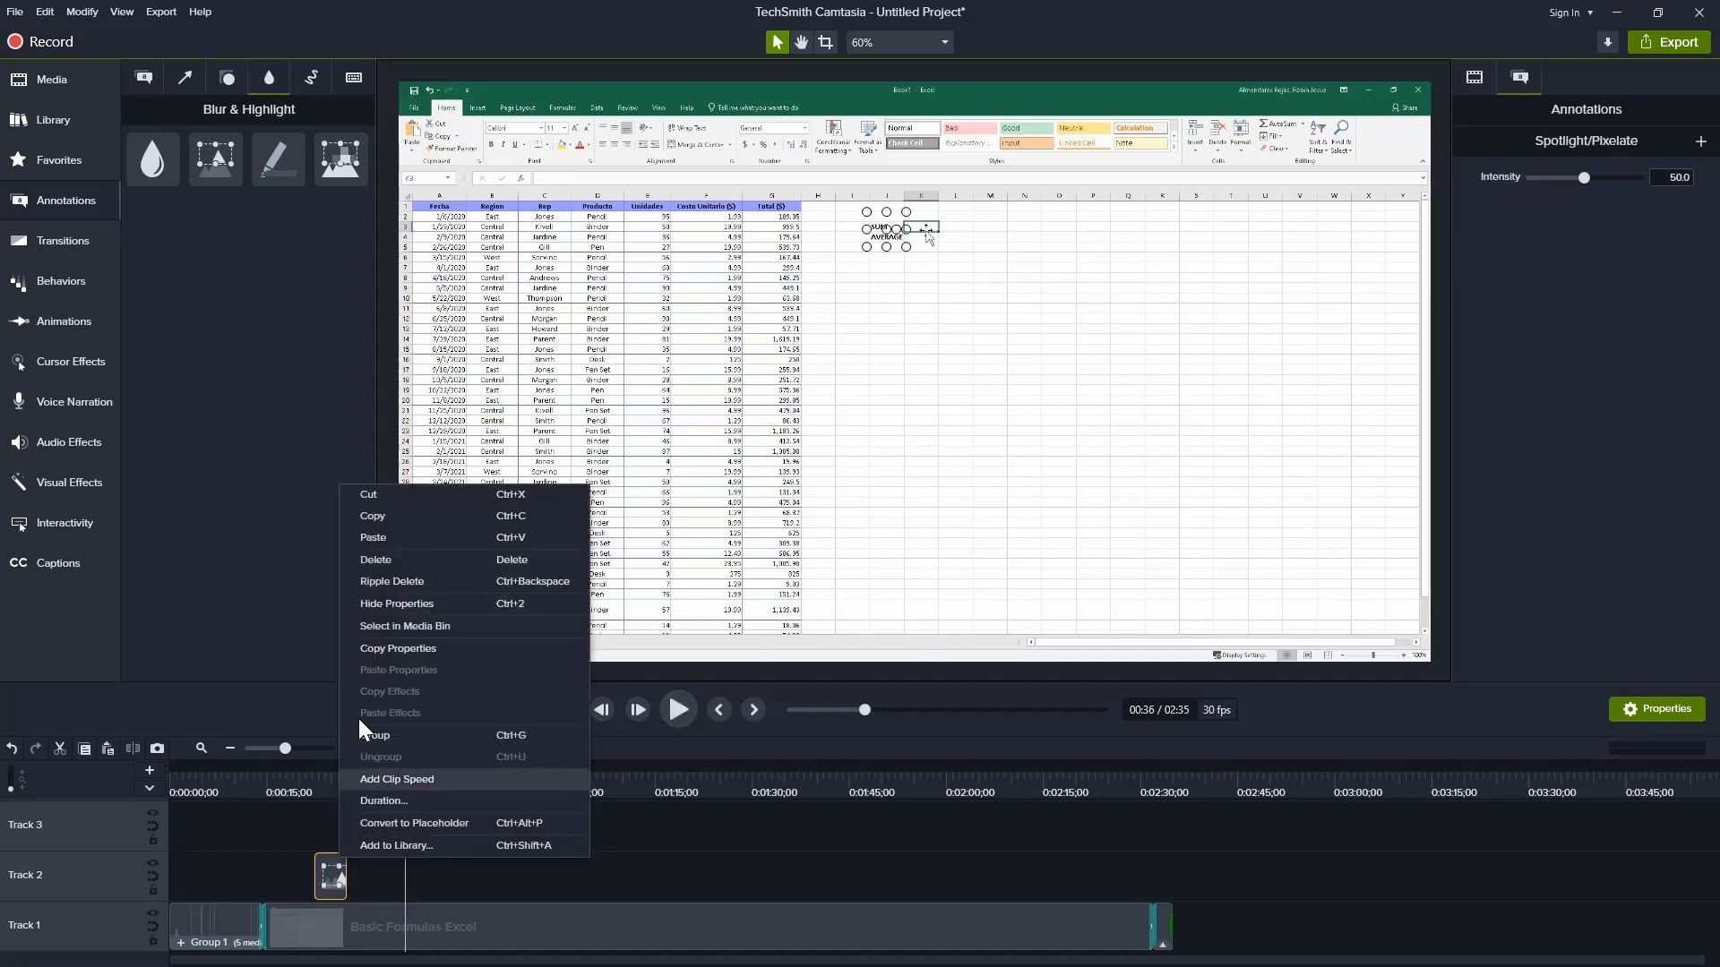
click(389, 559)
Step: Add a yellow Highlighter at 0:01:50;18 and shrink it to cover the SUM formula in the recorded formula bar
drag(405, 766, 886, 794)
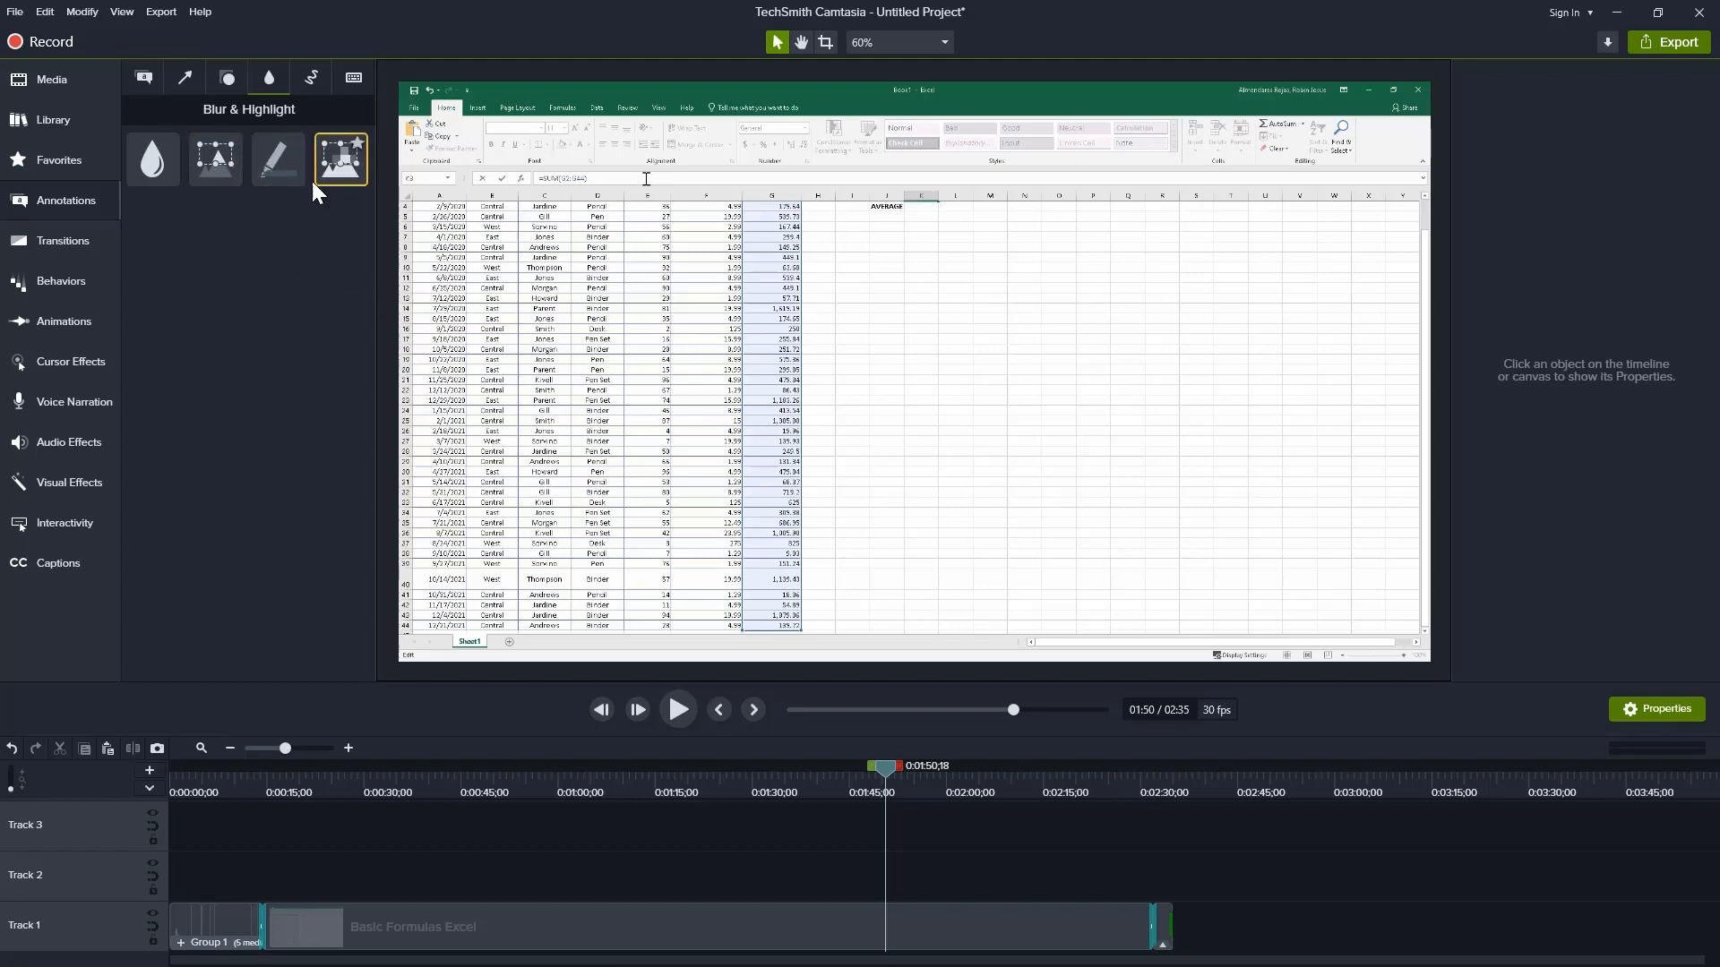
mouse_move(295, 171)
mouse_down()
mouse_move(487, 233)
mouse_move(577, 184)
mouse_up()
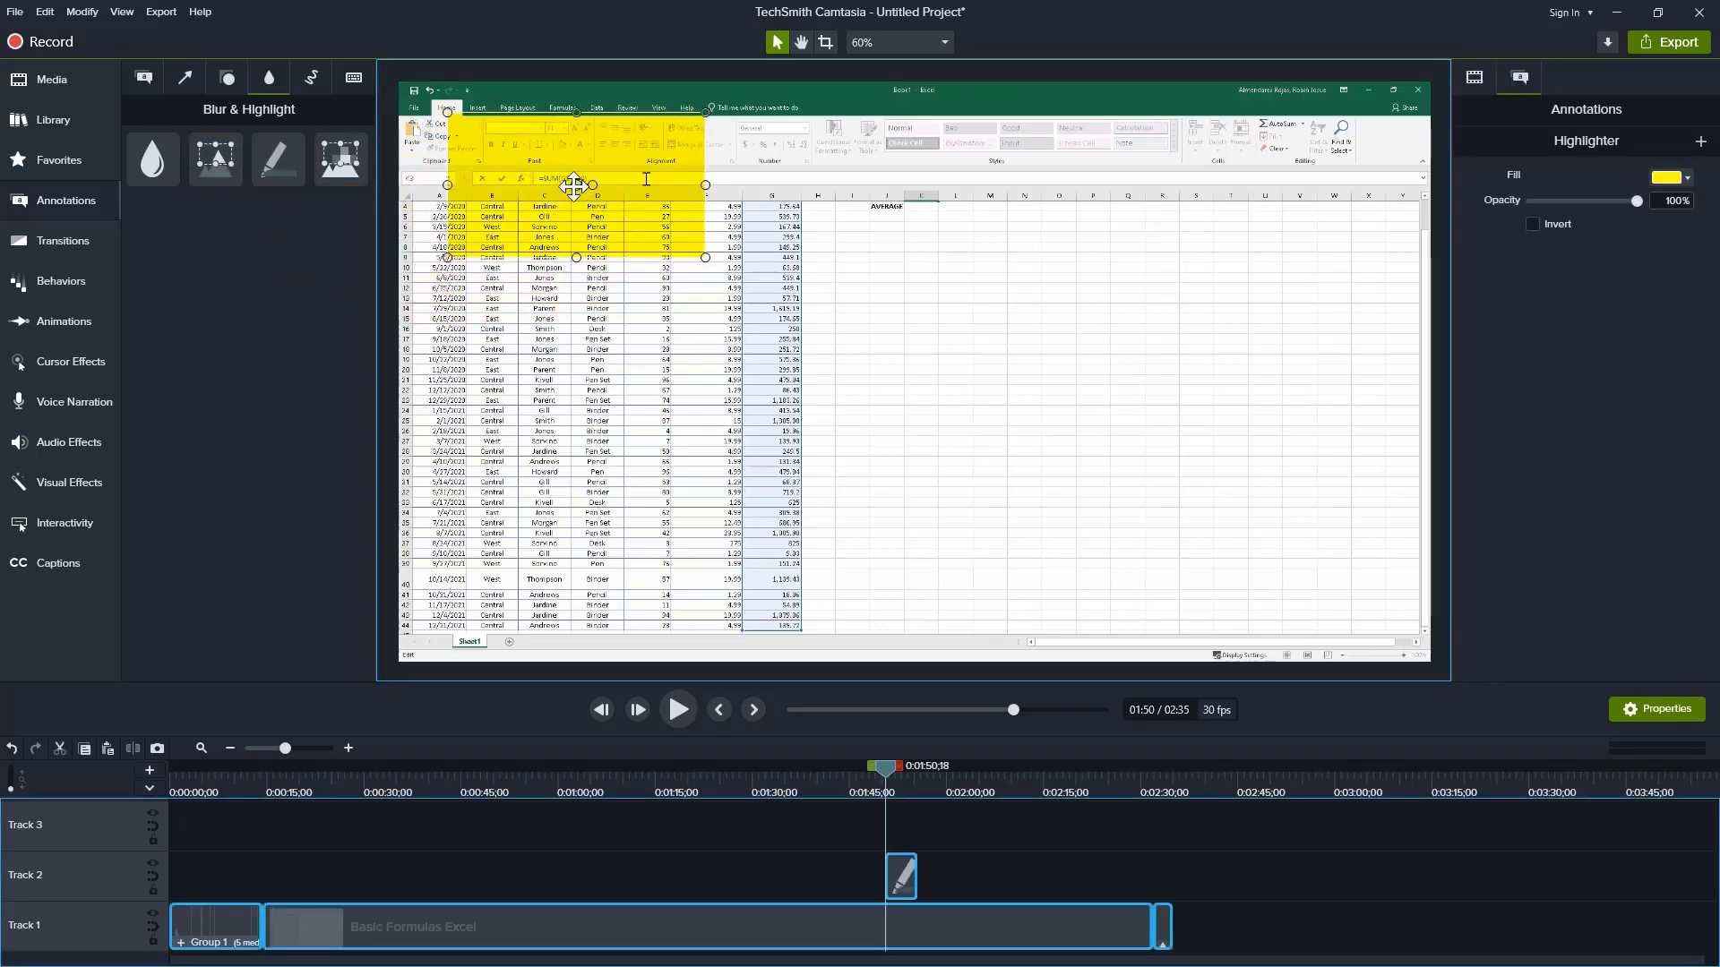
drag(448, 112, 542, 175)
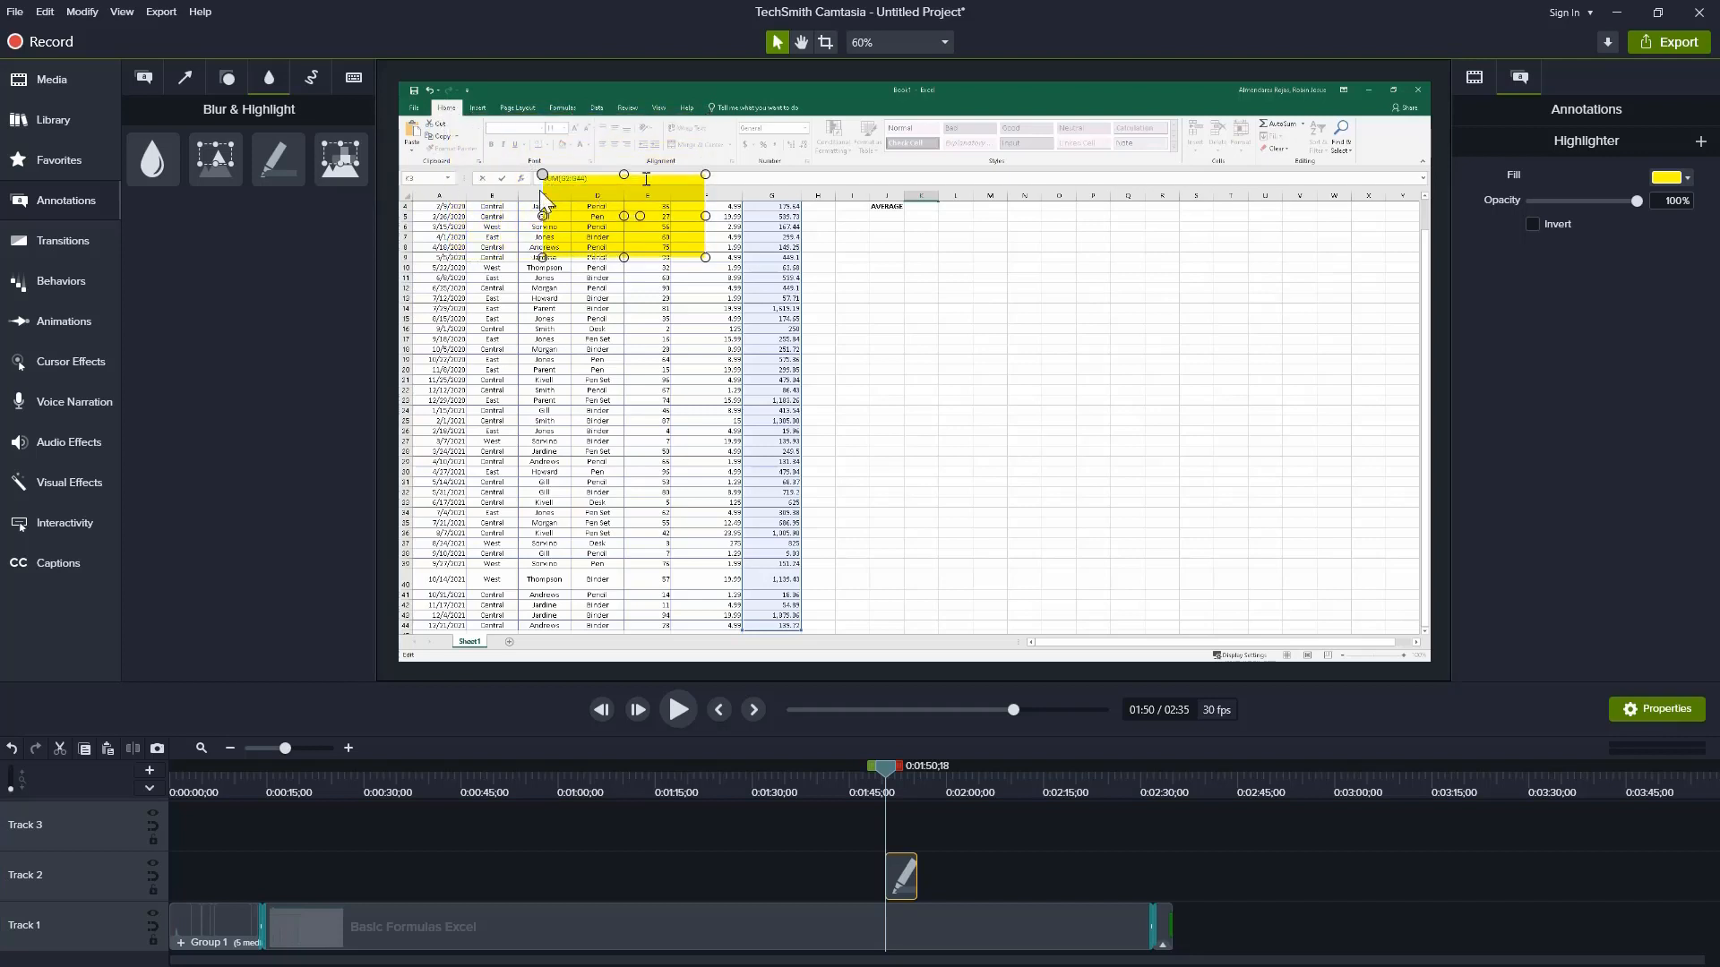
drag(623, 257, 553, 178)
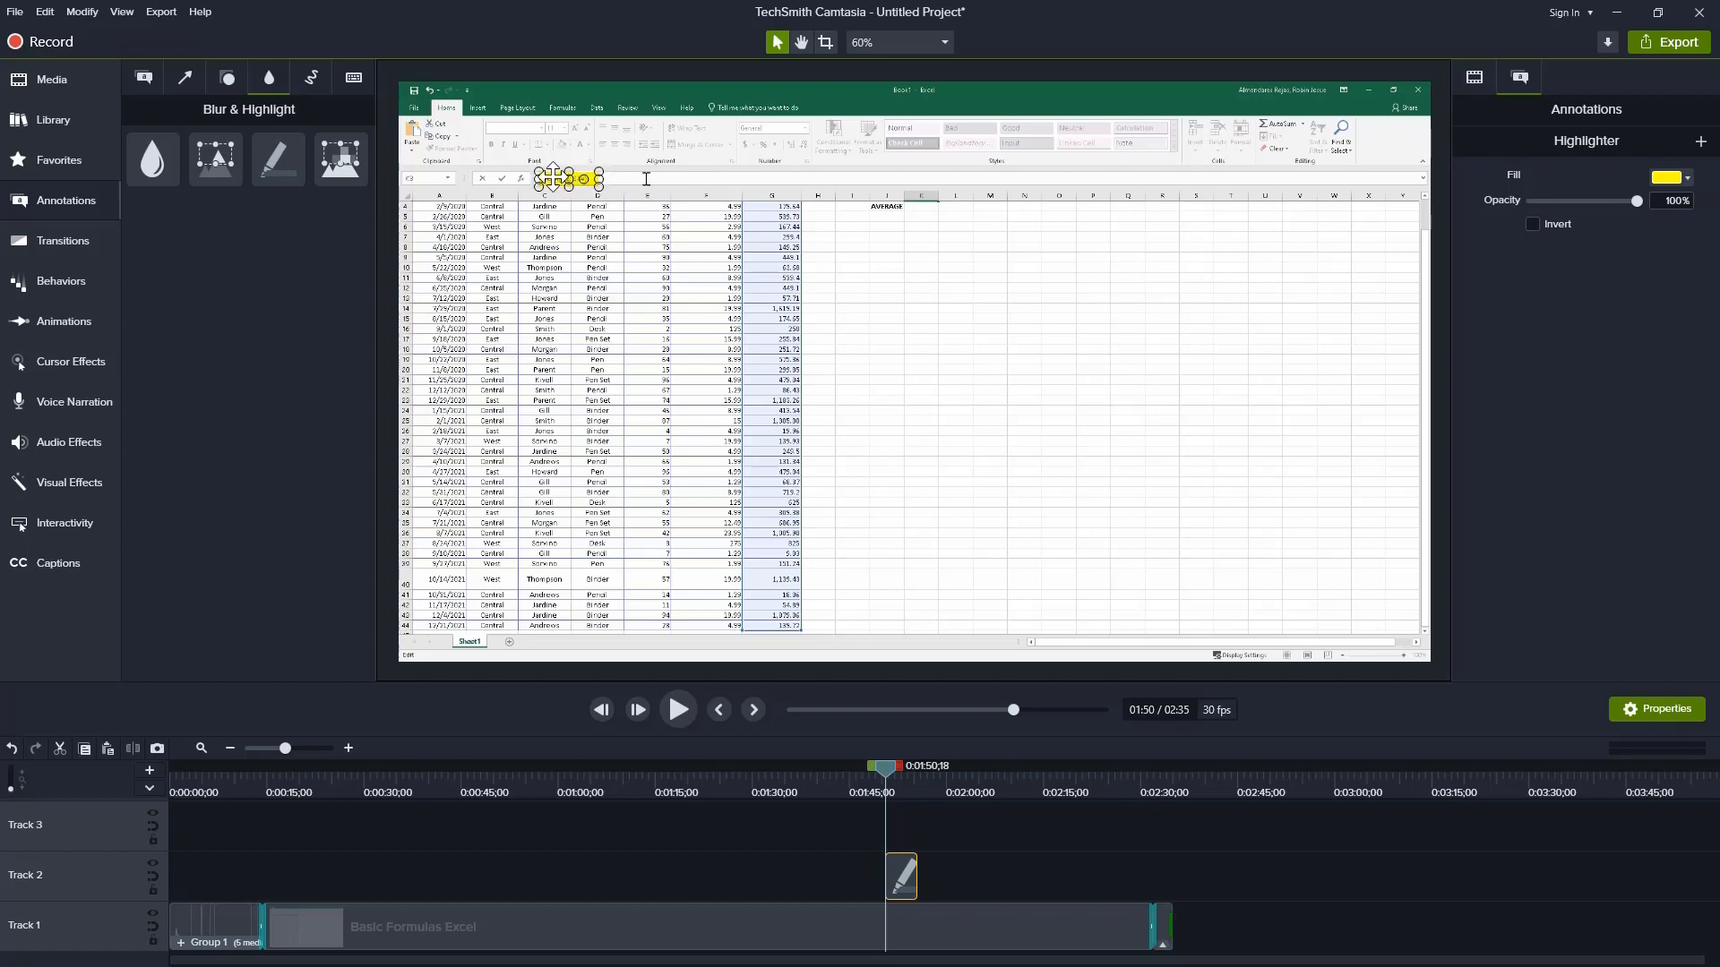
click(887, 328)
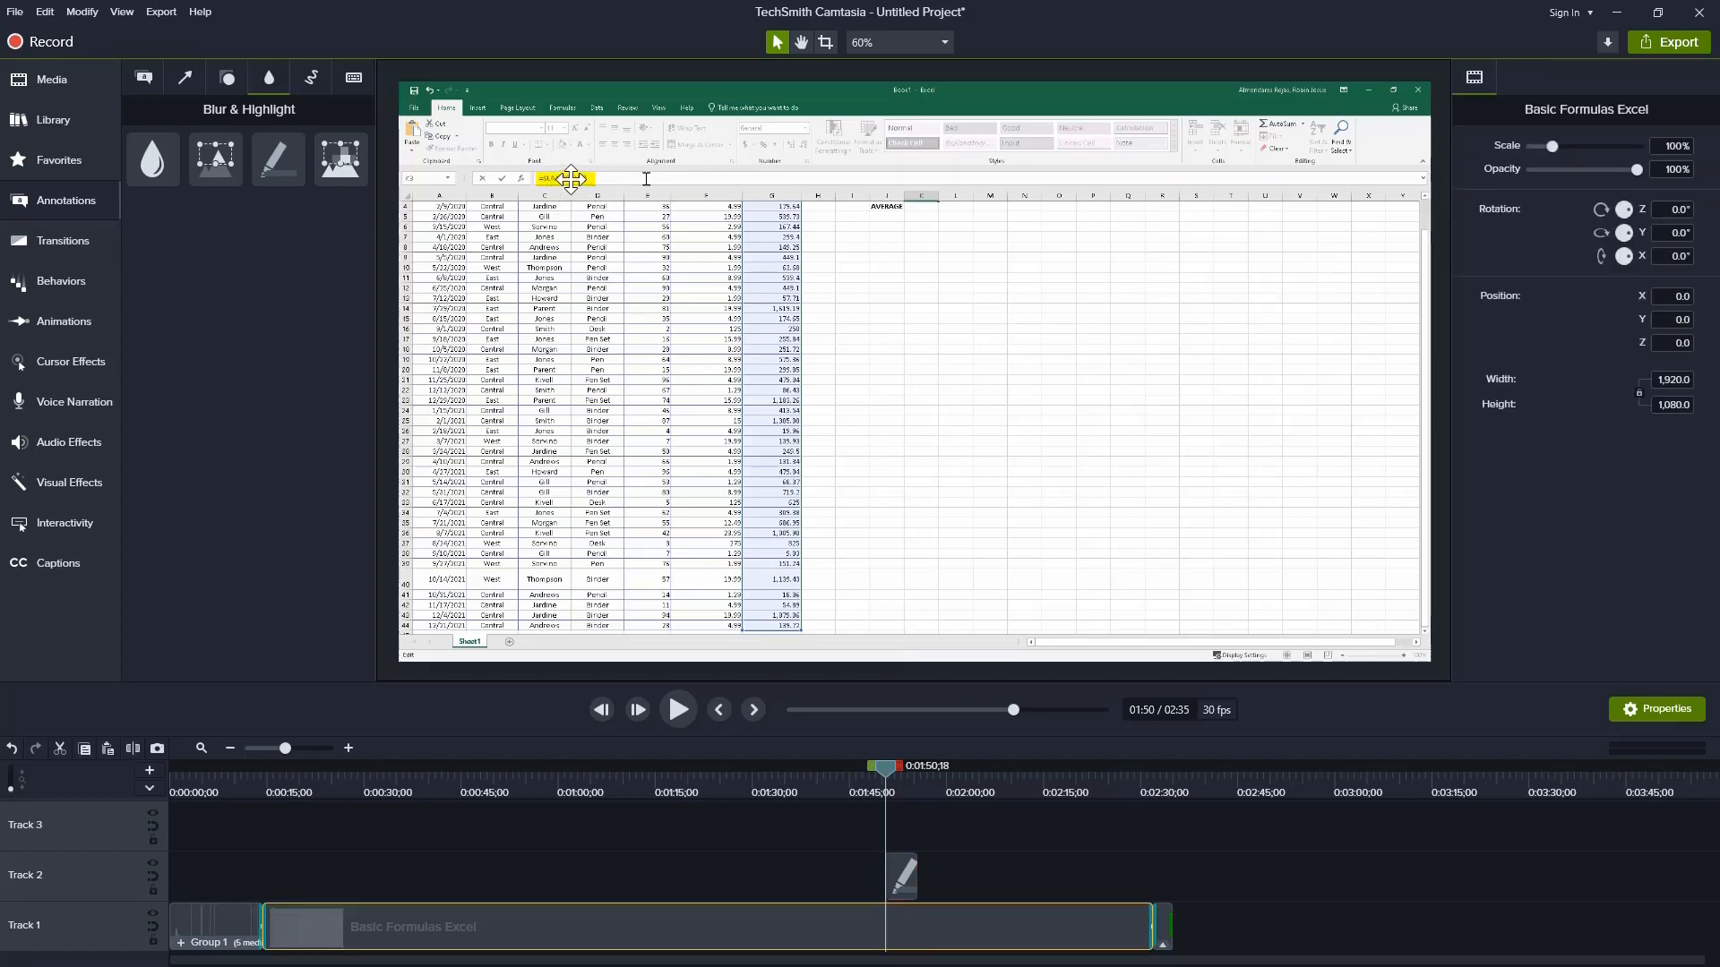
Step: Delete the yellow Highlighter annotation from the SUM formula
click(570, 179)
right_click(556, 180)
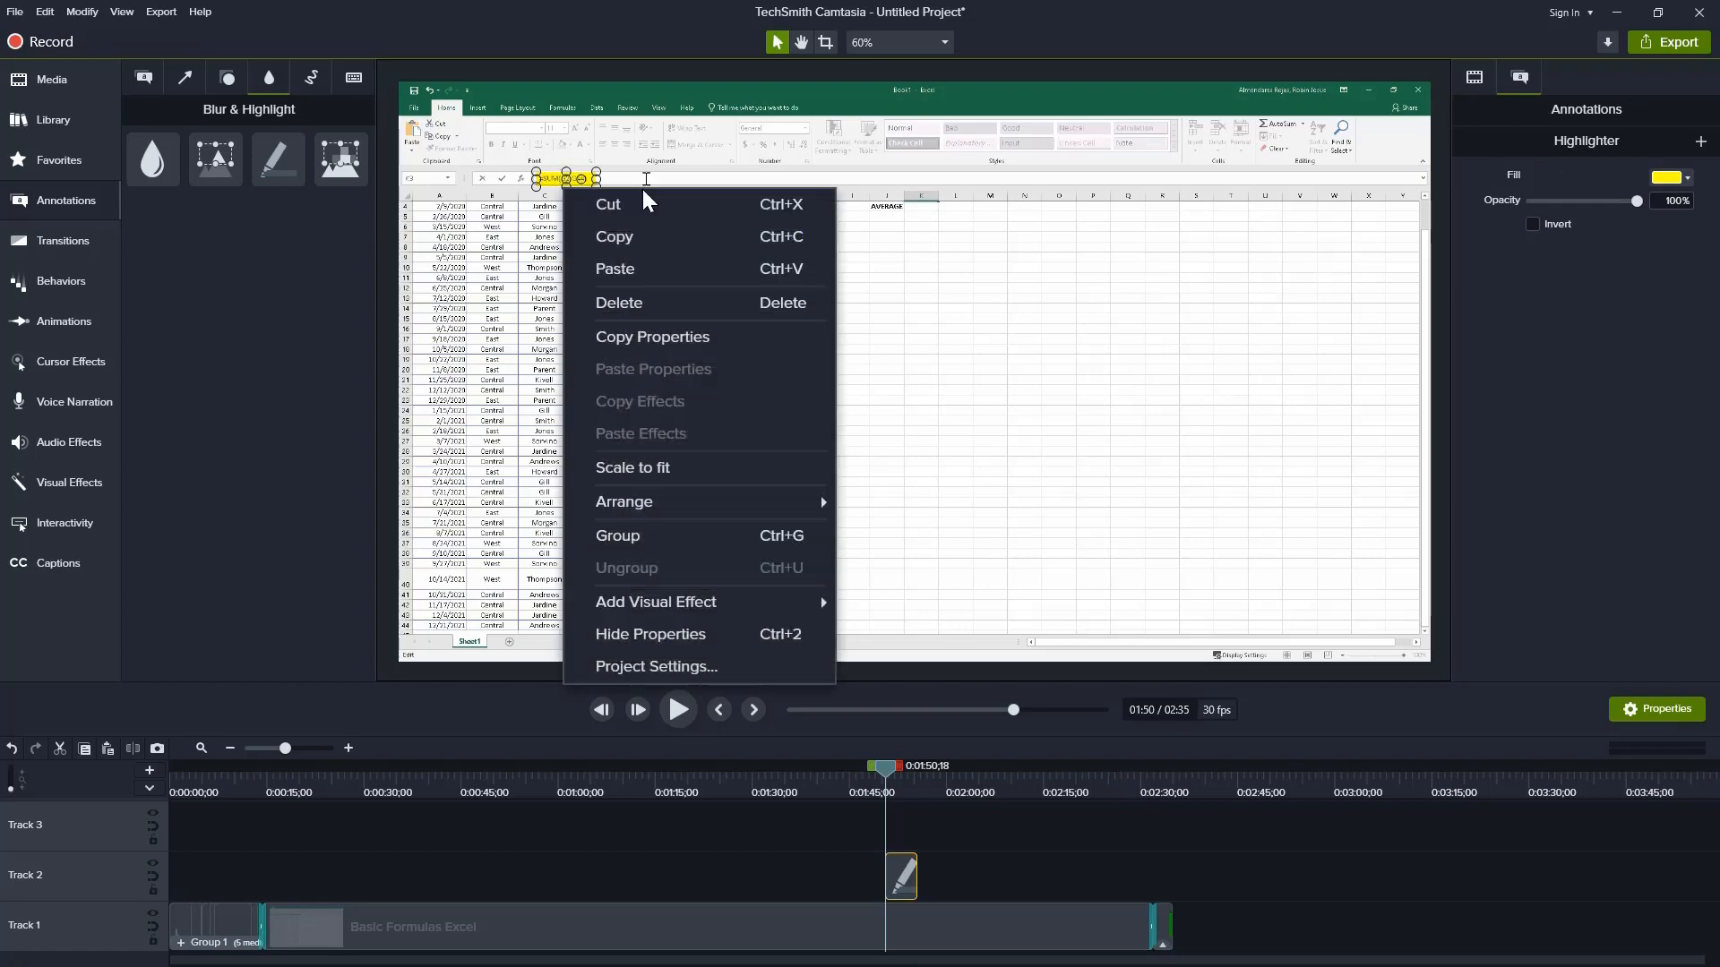
click(642, 307)
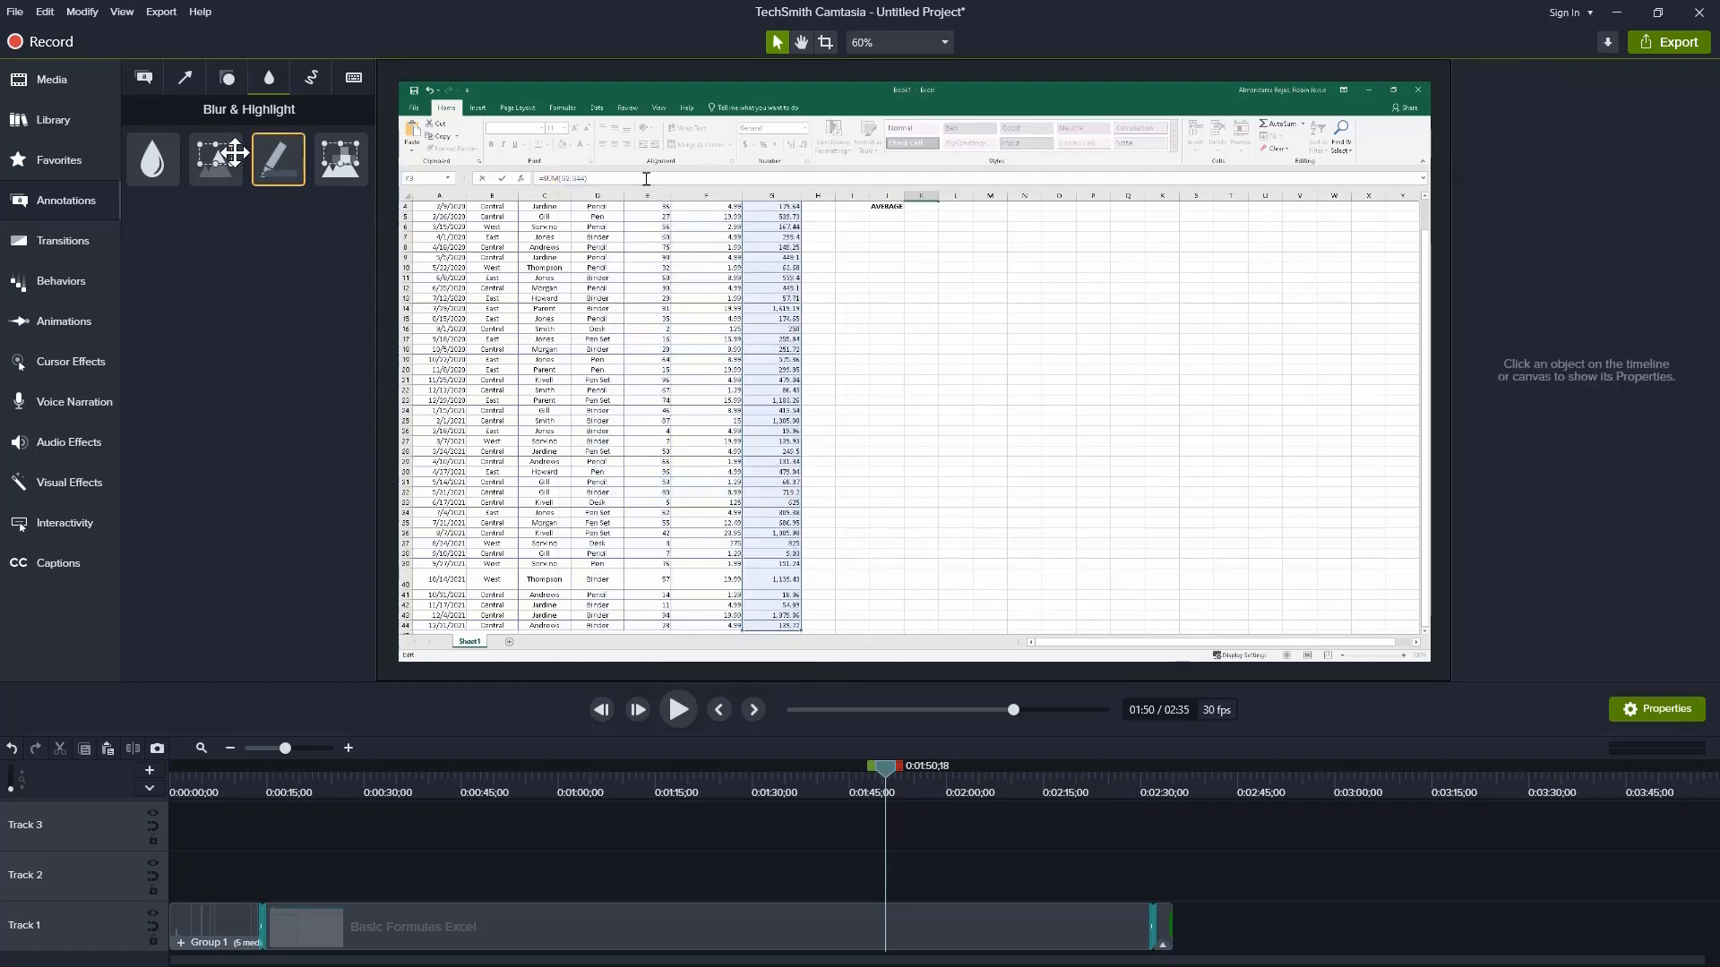
Step: Add a Spotlight at 0:01:50;18 and shrink it to fit around the SUM formula in the recorded formula bar
drag(216, 167, 623, 188)
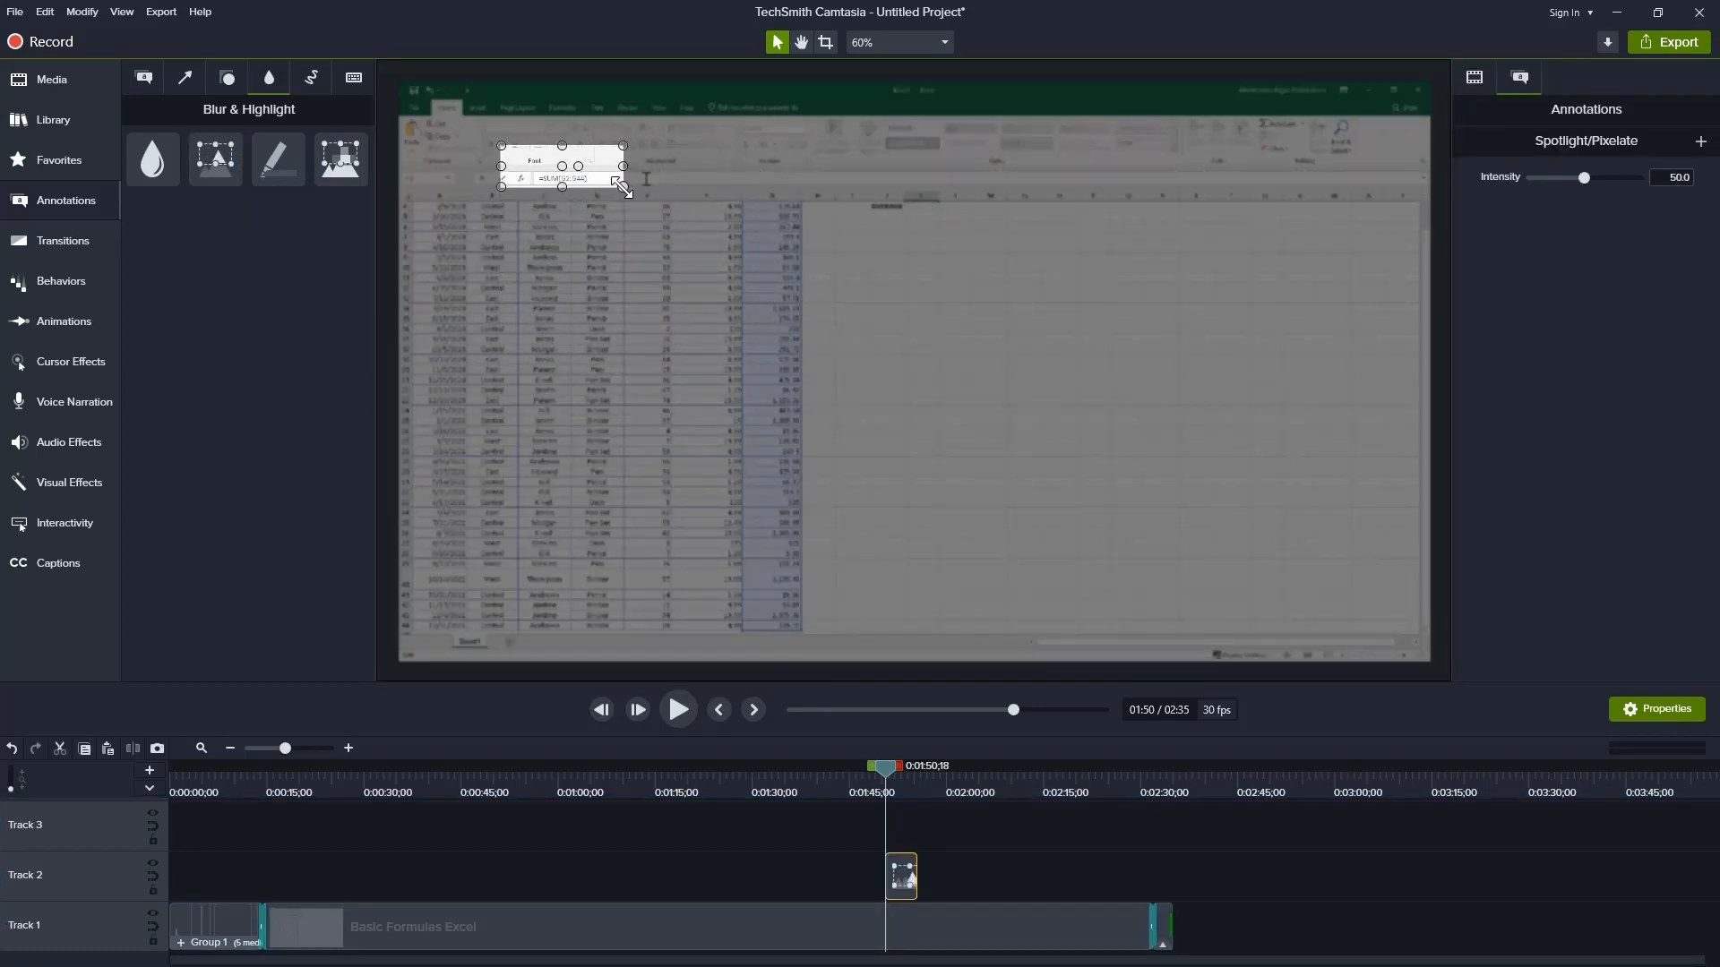
drag(501, 145, 529, 170)
click(545, 242)
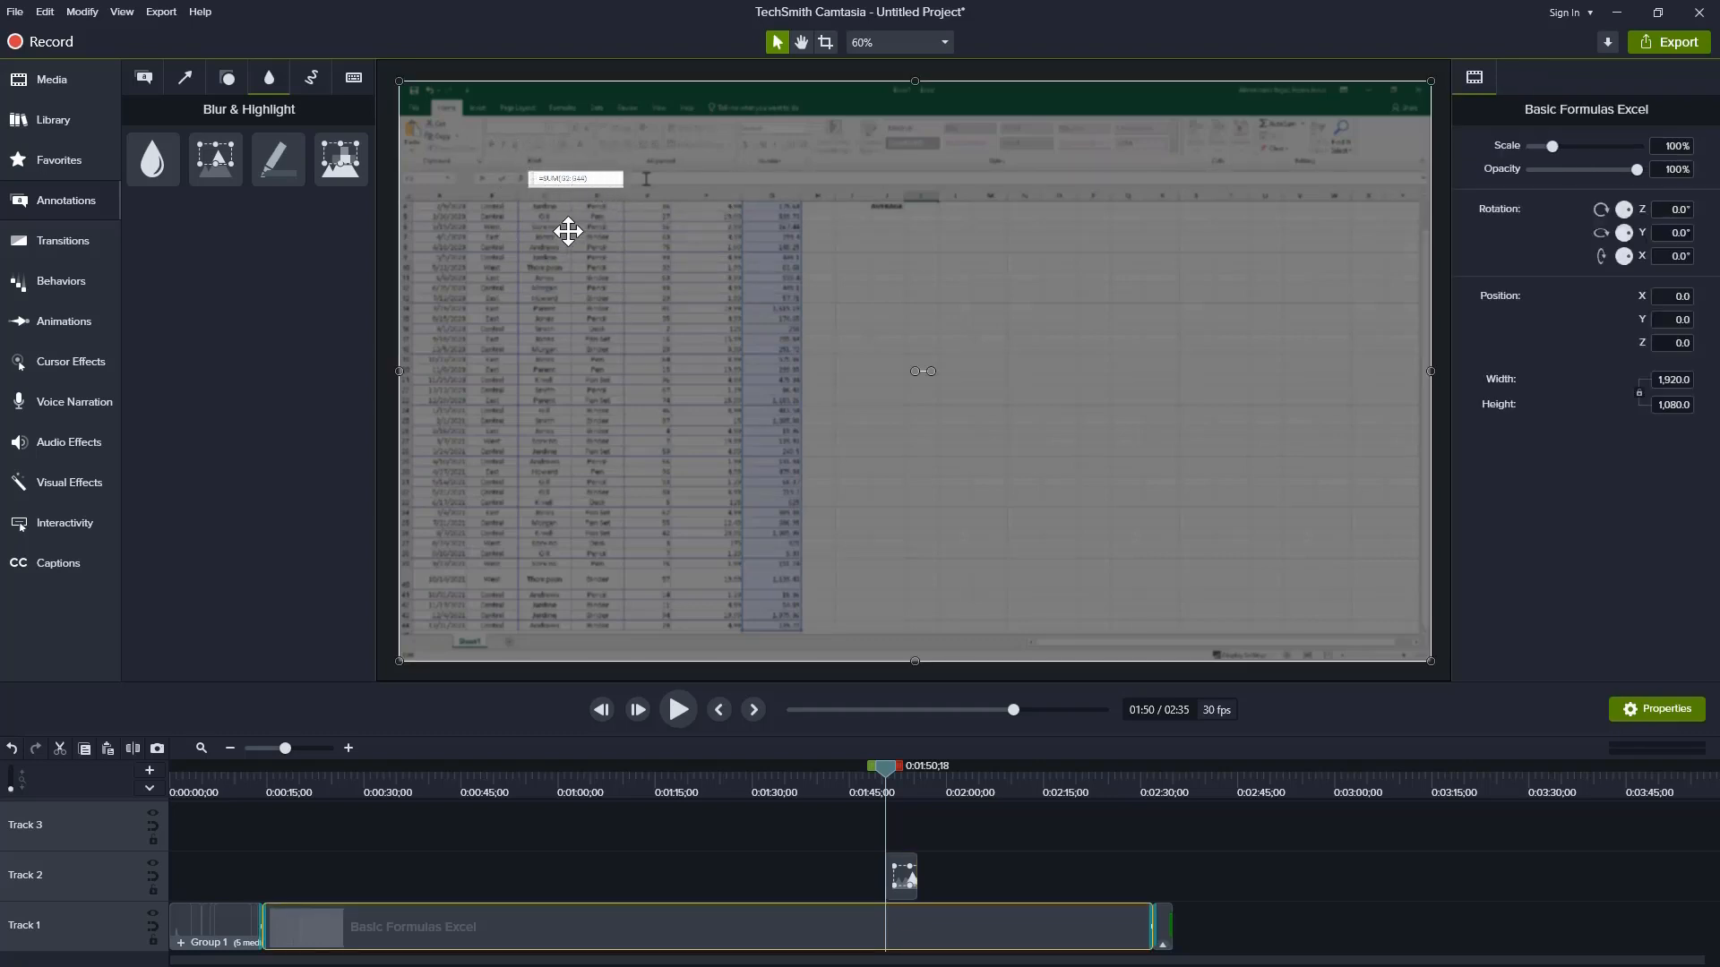
Step: Delete the Spotlight annotation around the SUM formula
click(595, 178)
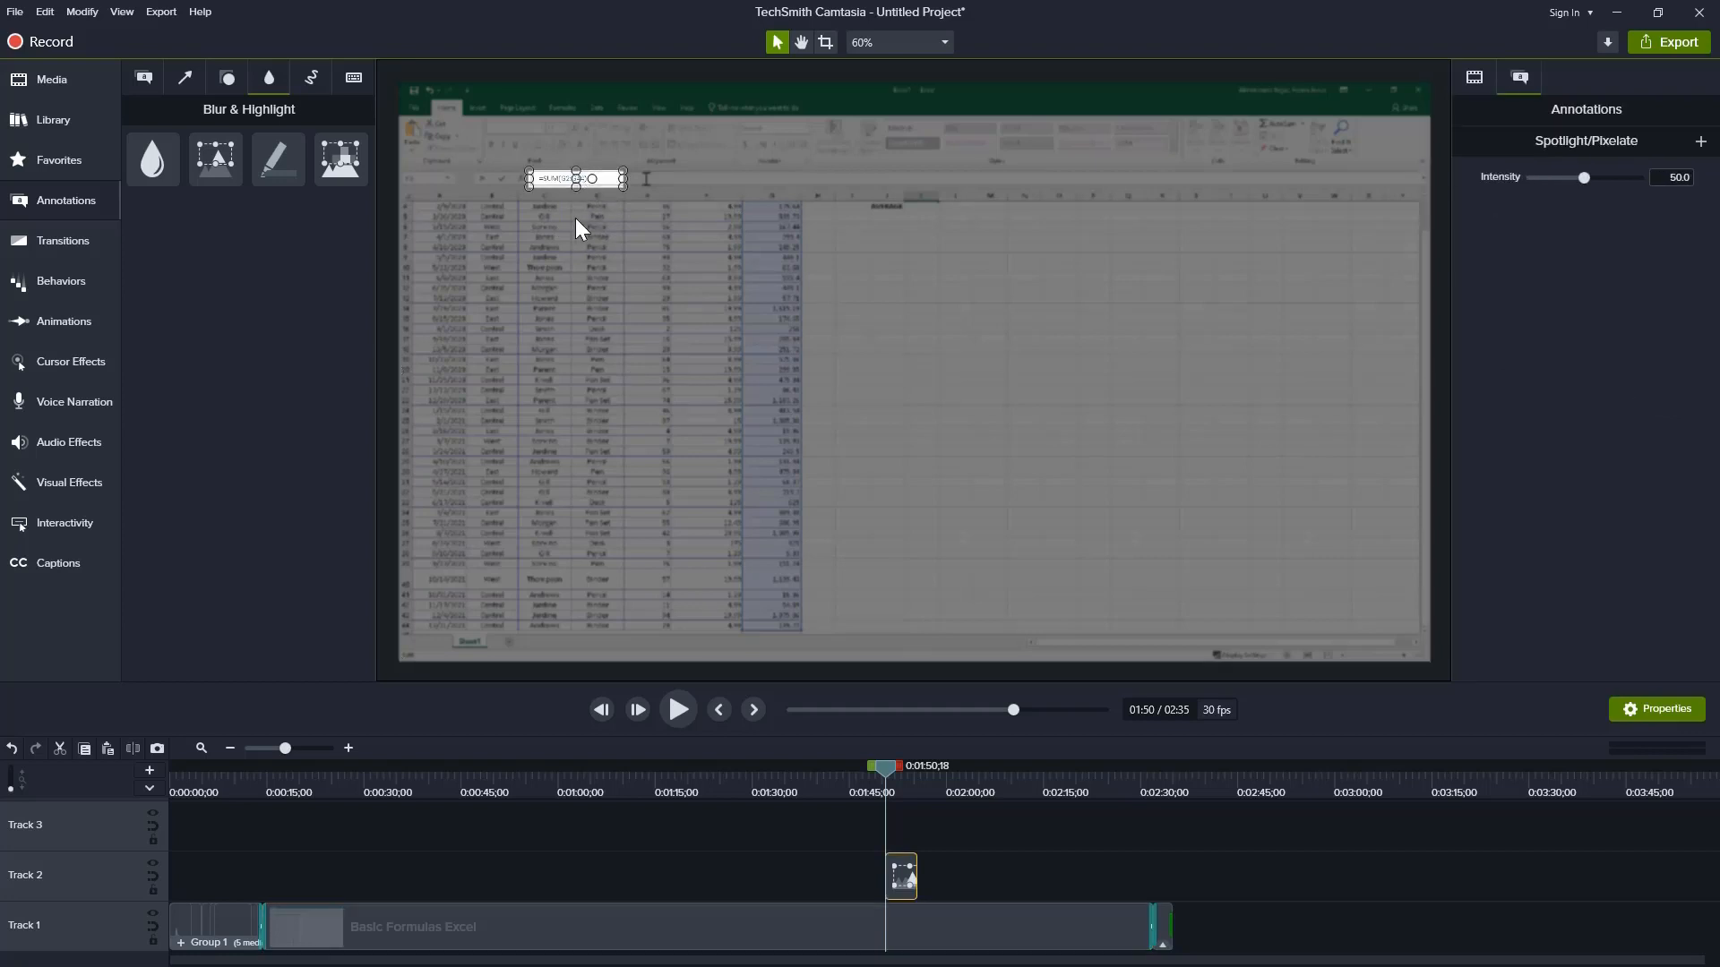
right_click(605, 179)
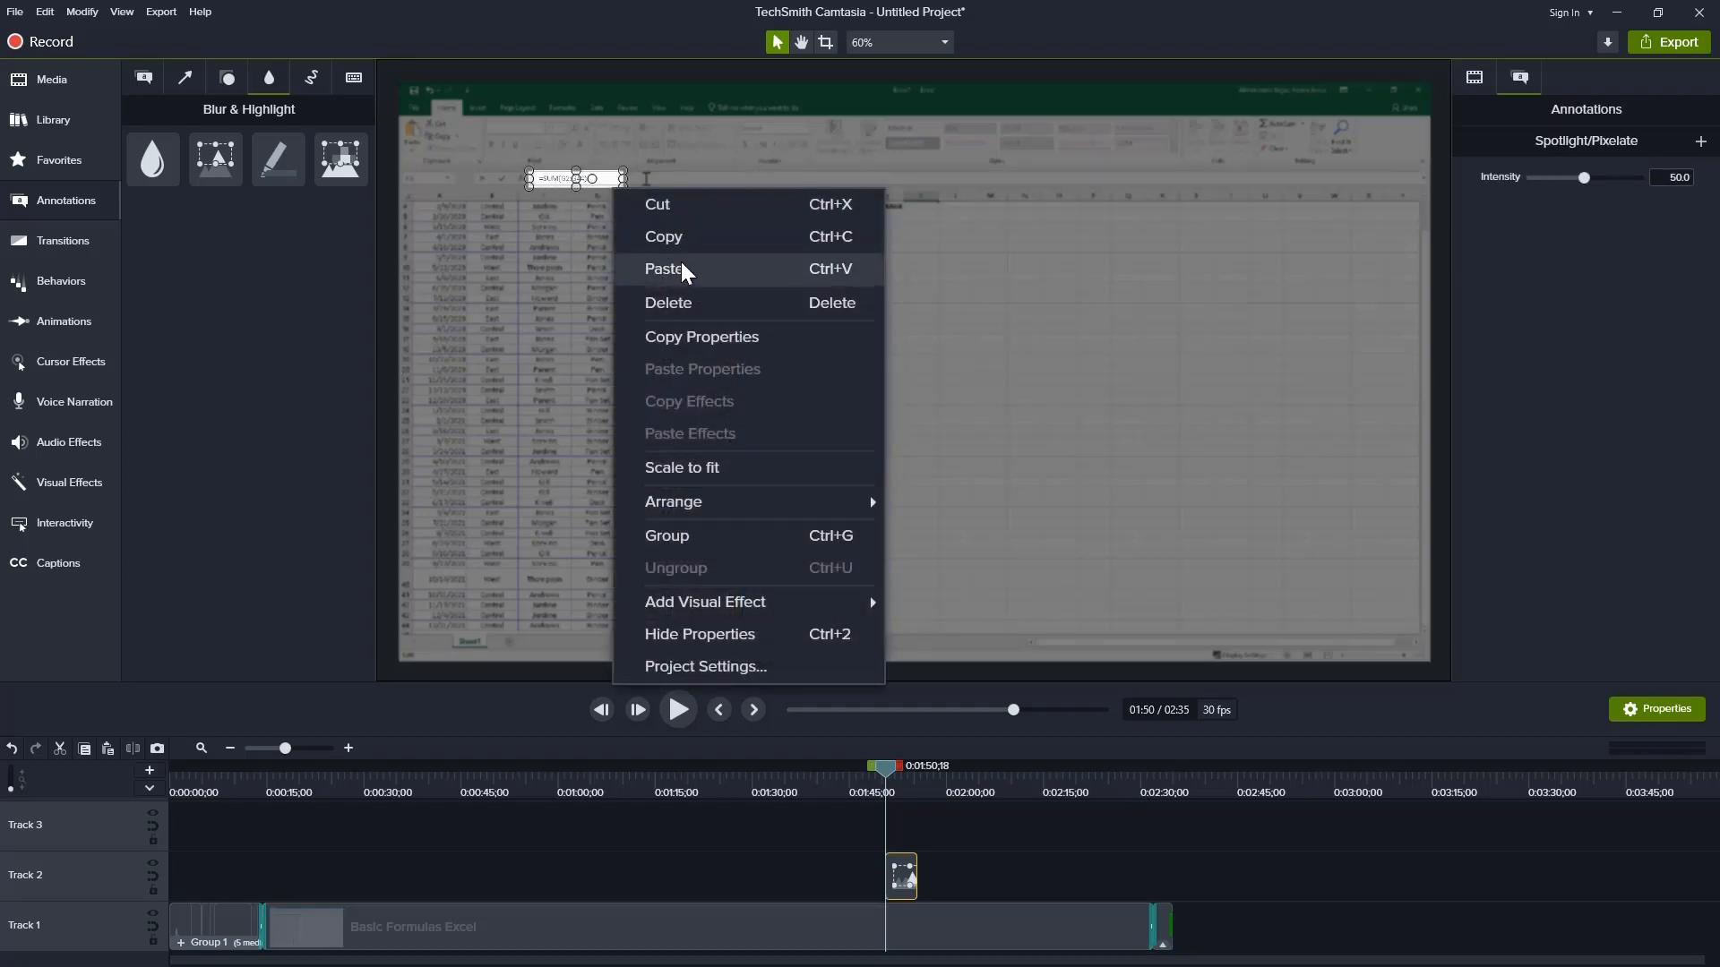
click(697, 302)
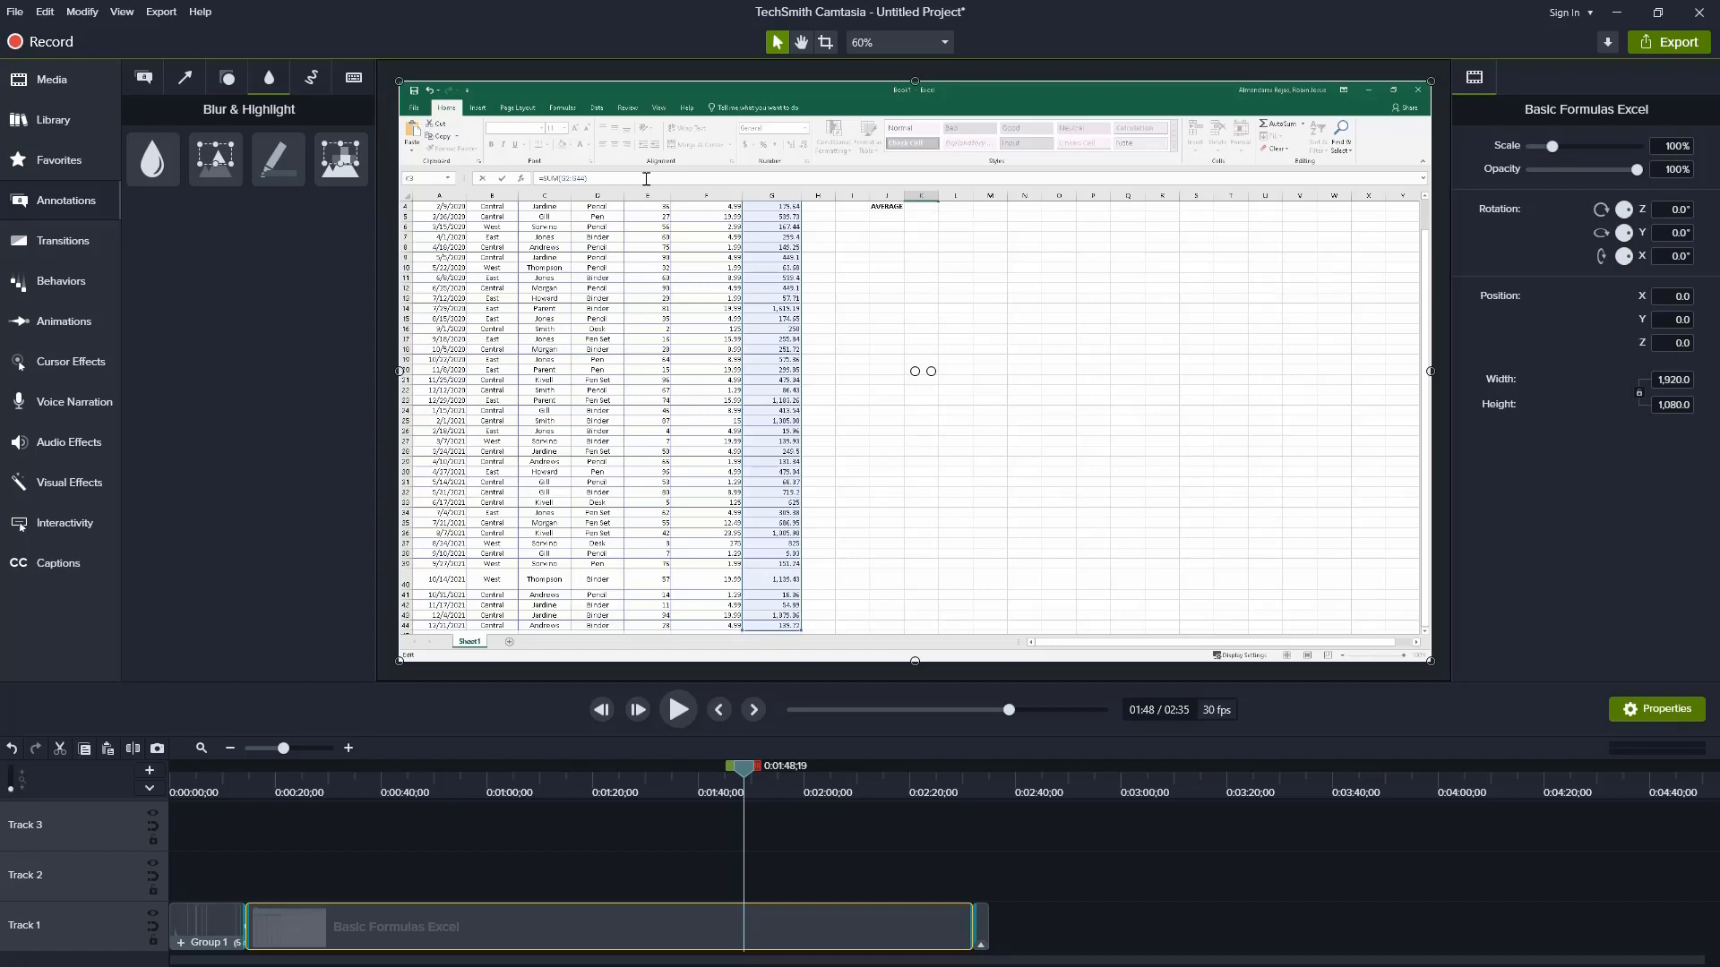
Step: Add a red speech bubble callout at 0:01:21;21 and position it above the SUM formula cell in the recording
click(144, 78)
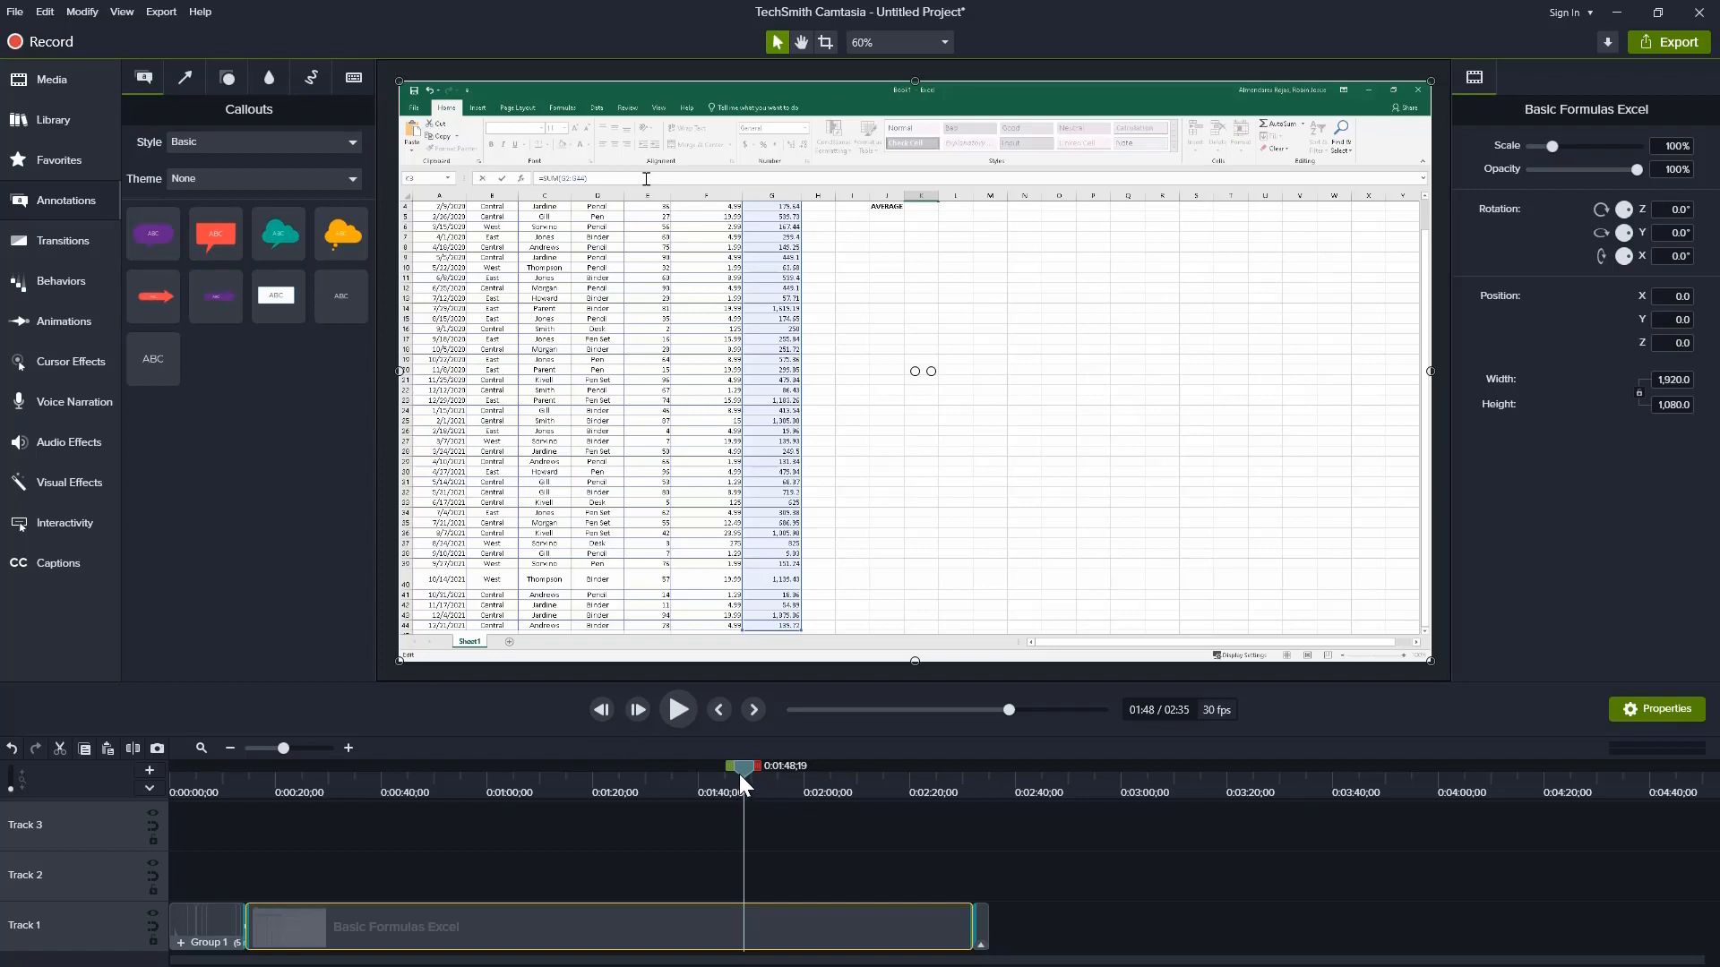
drag(739, 774, 601, 792)
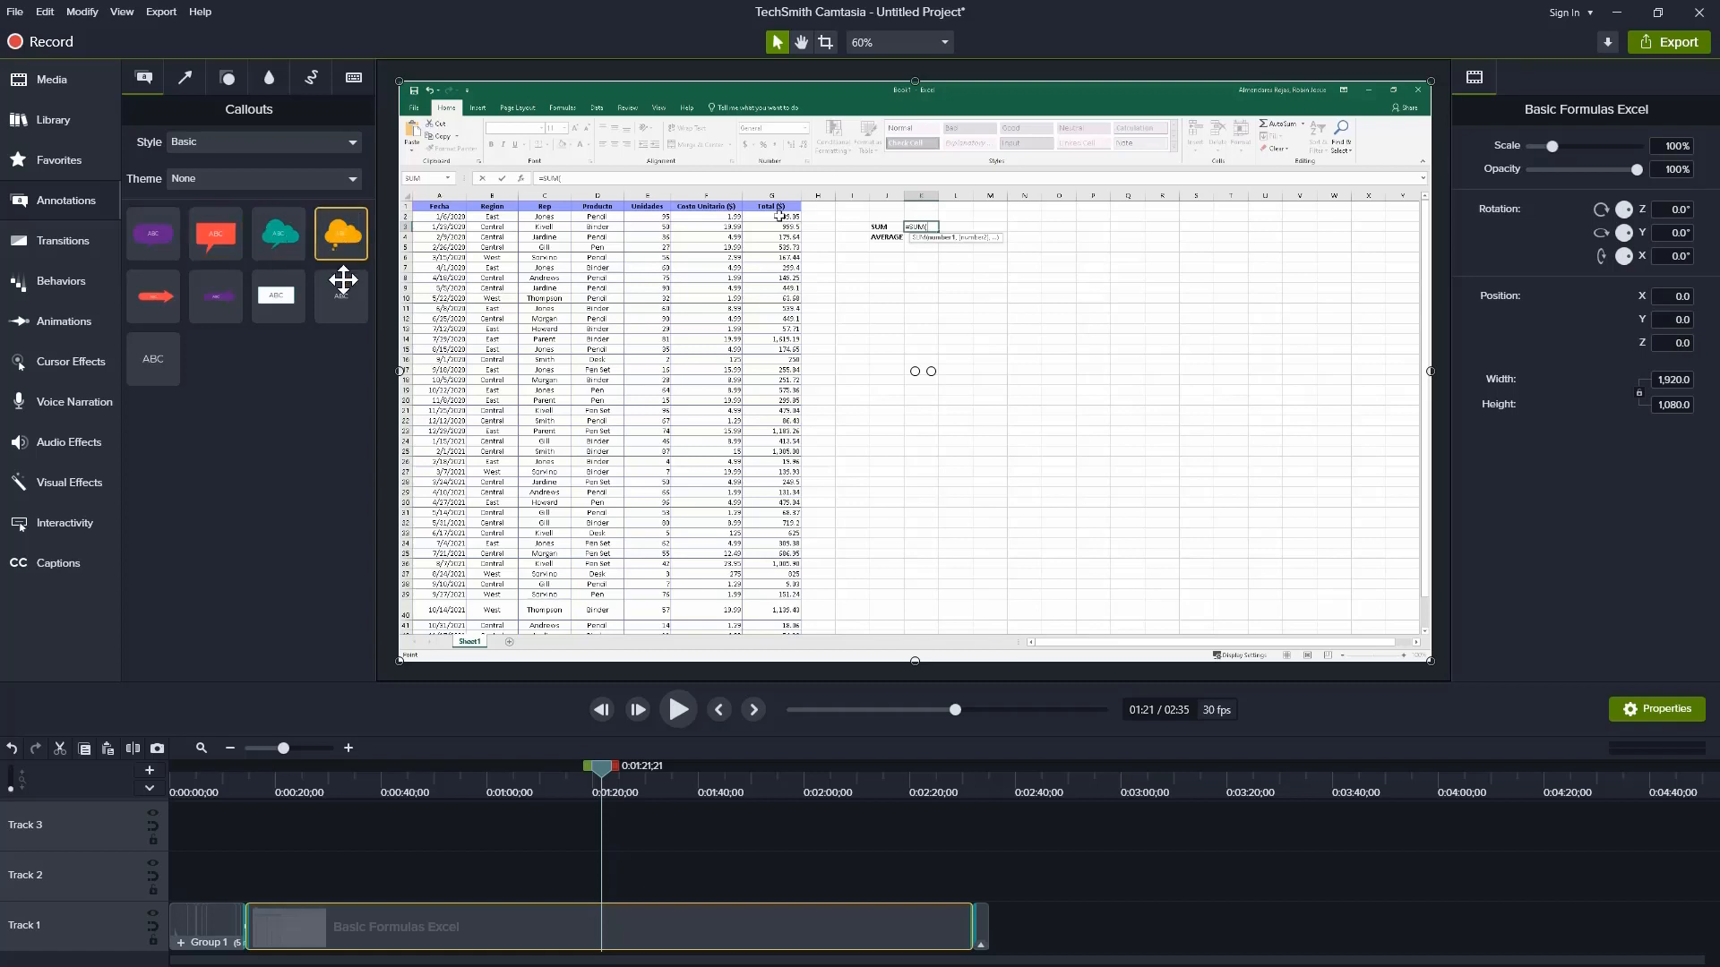
drag(215, 255, 1045, 138)
drag(987, 217, 983, 170)
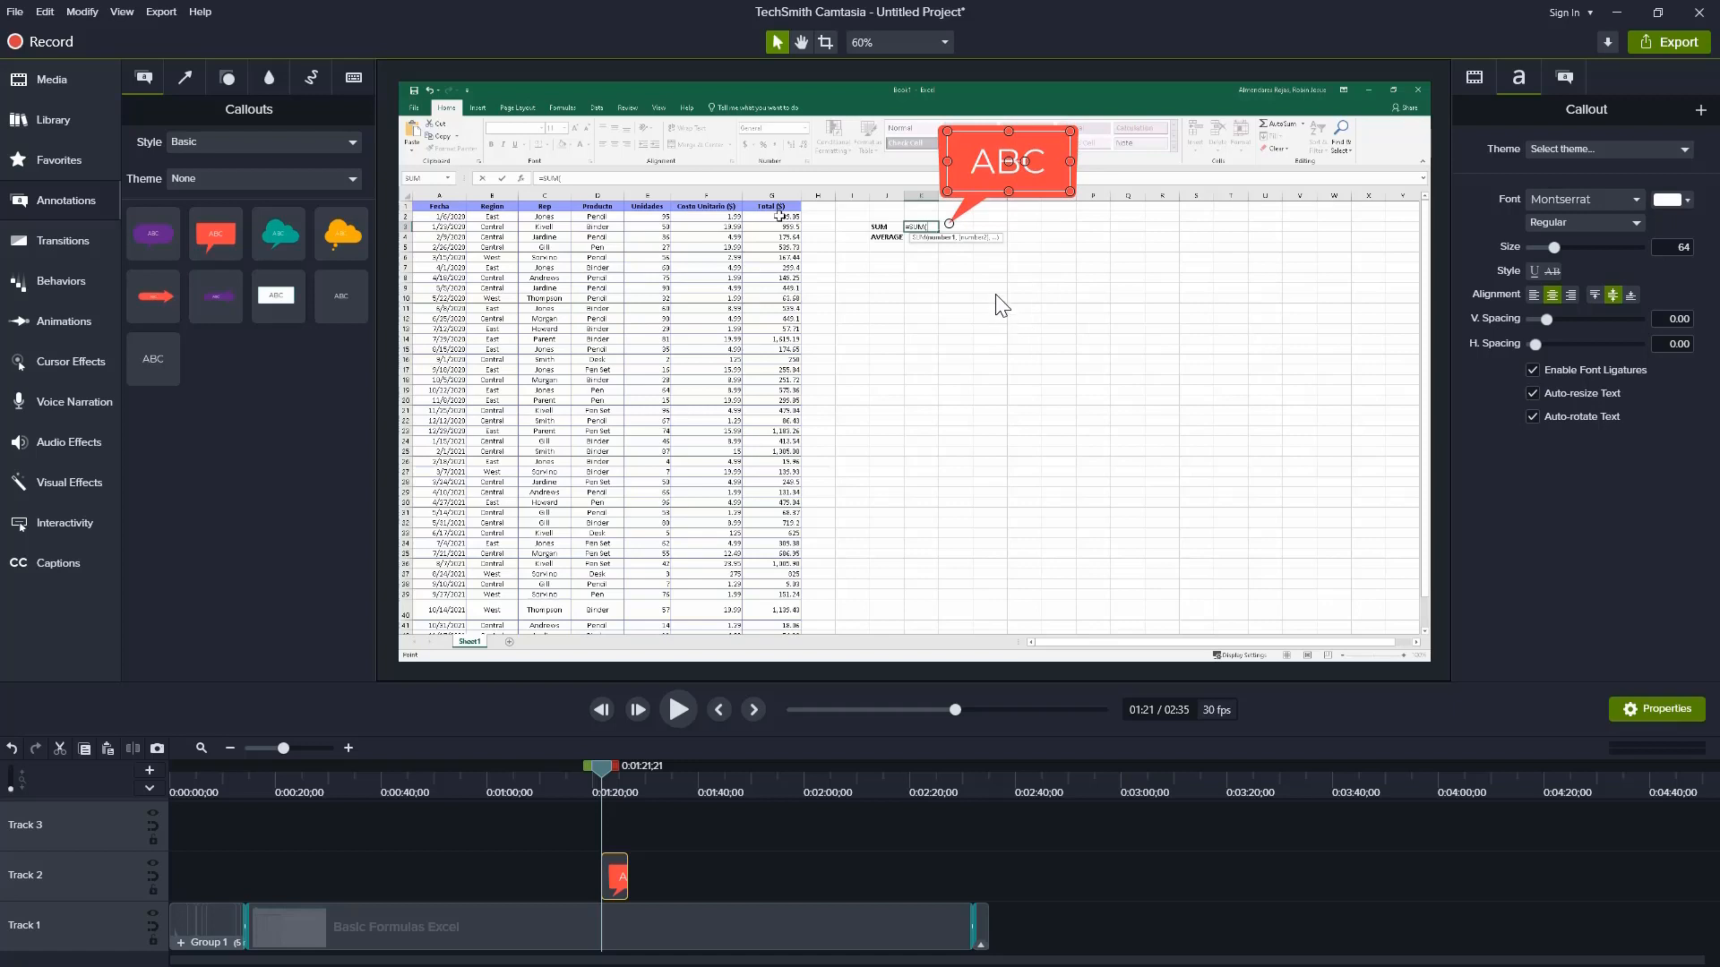
Step: Replace the speech bubble's placeholder text with "sample callout"
double_click(993, 164)
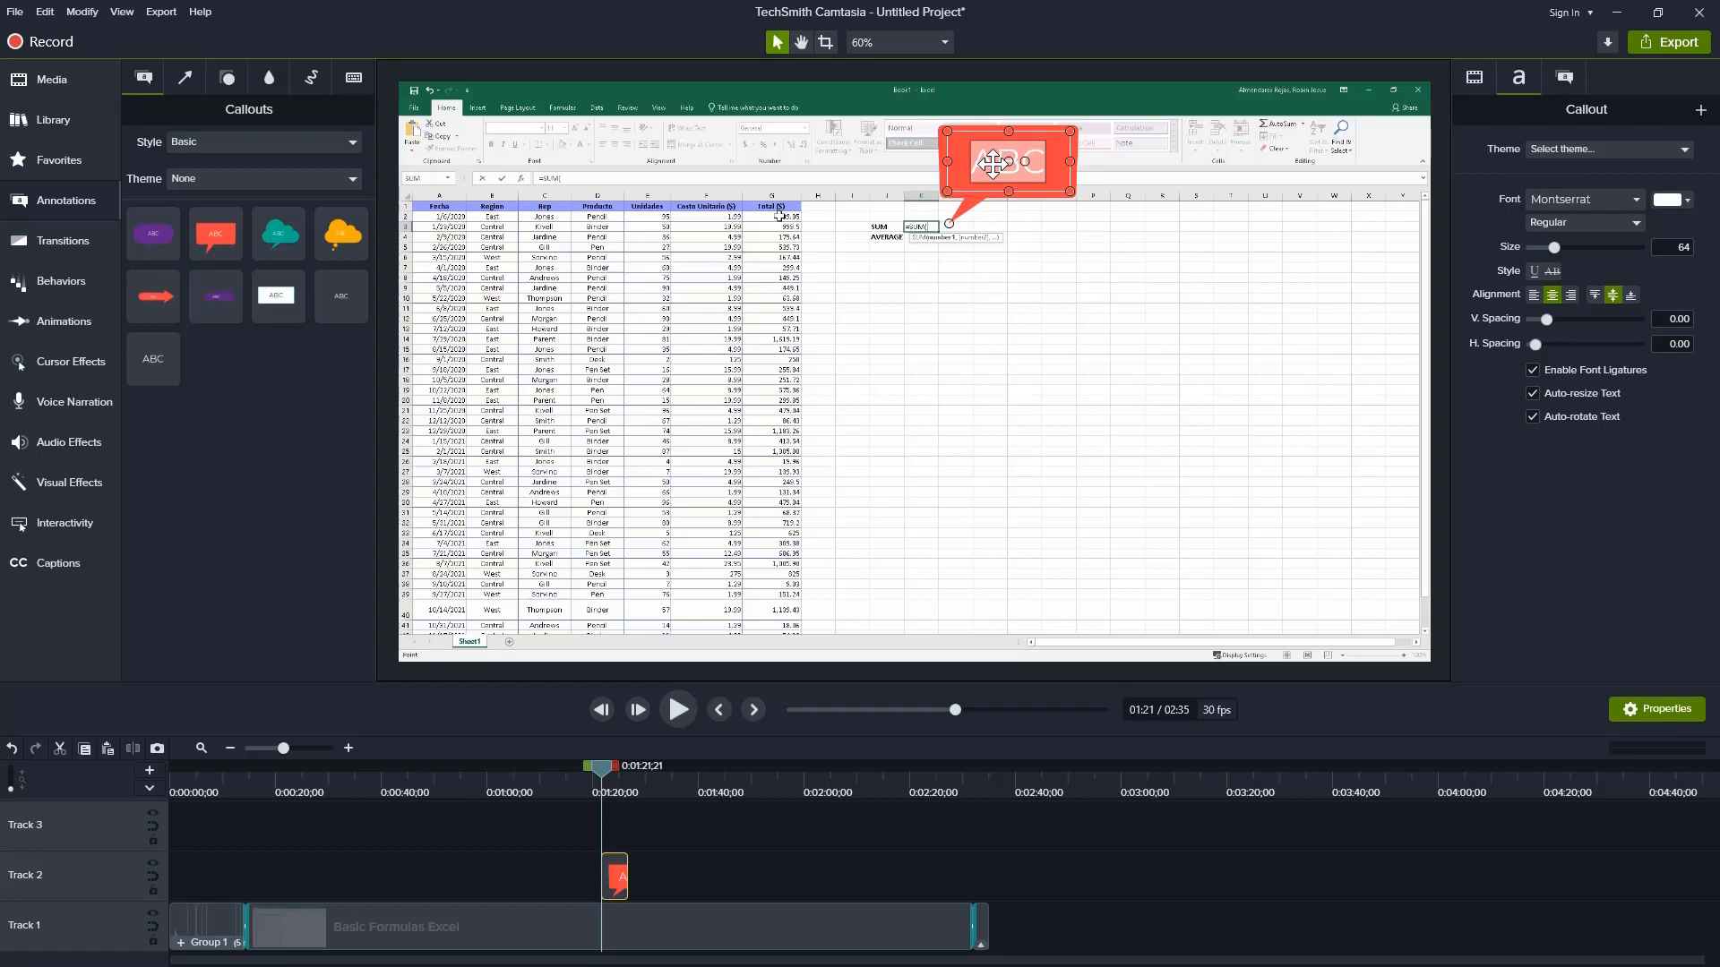
text(sample)
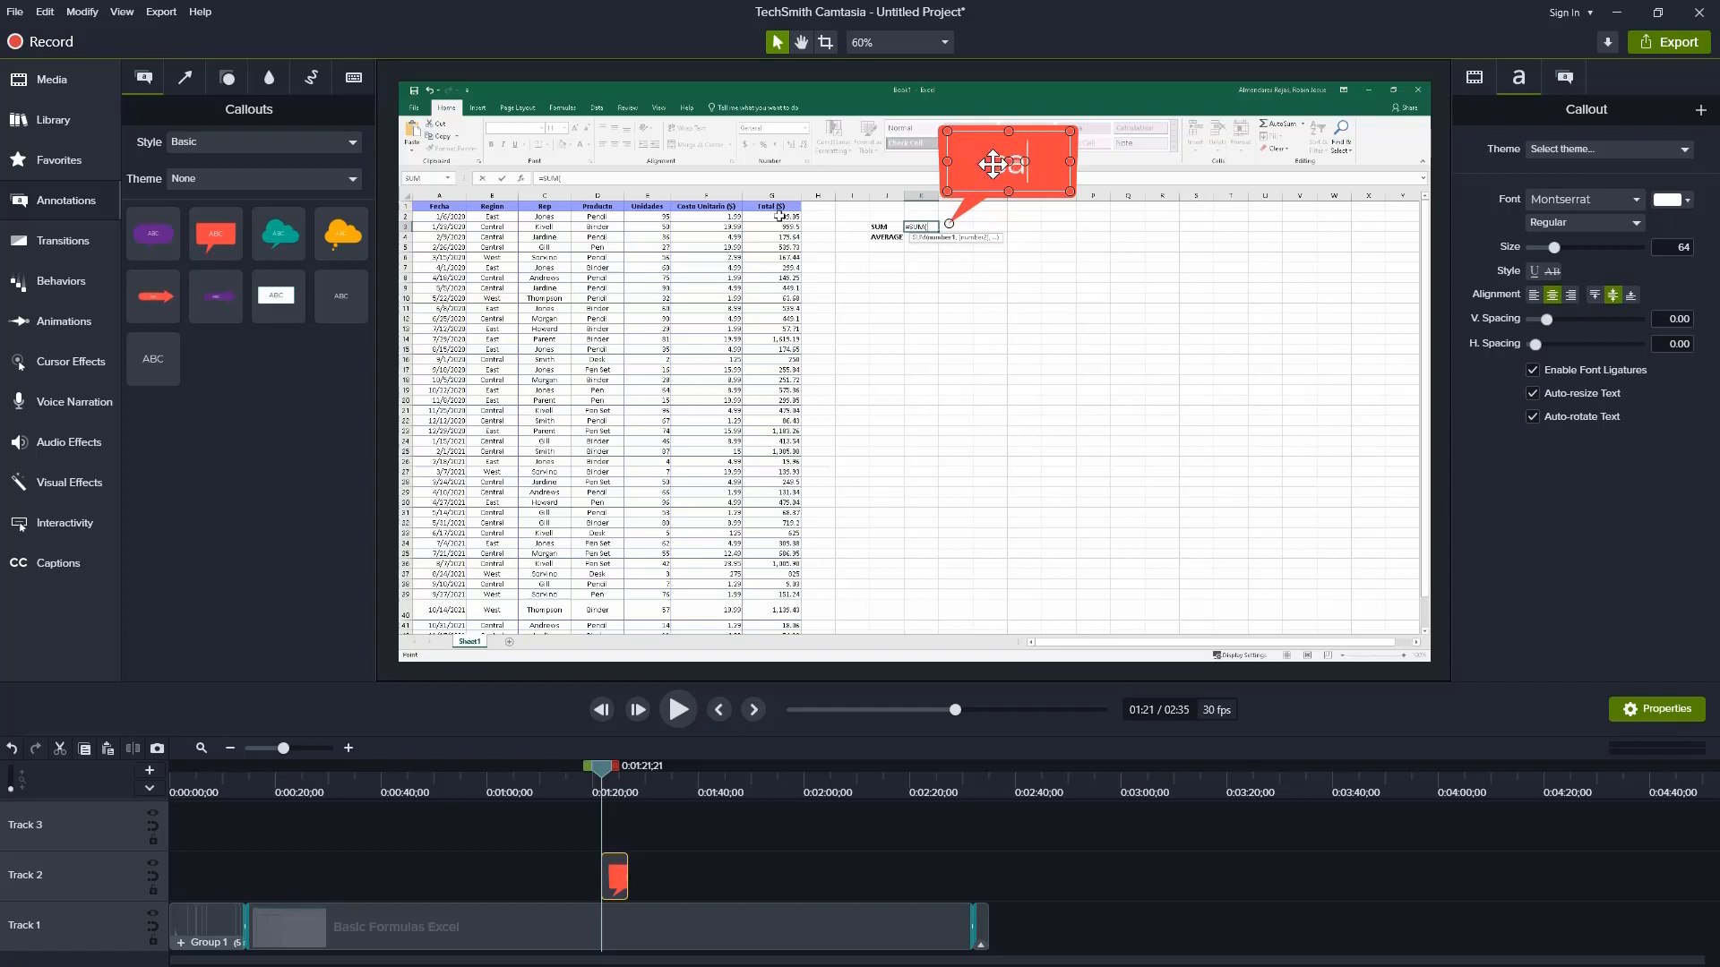
text( callout)
click(1159, 332)
click(1035, 180)
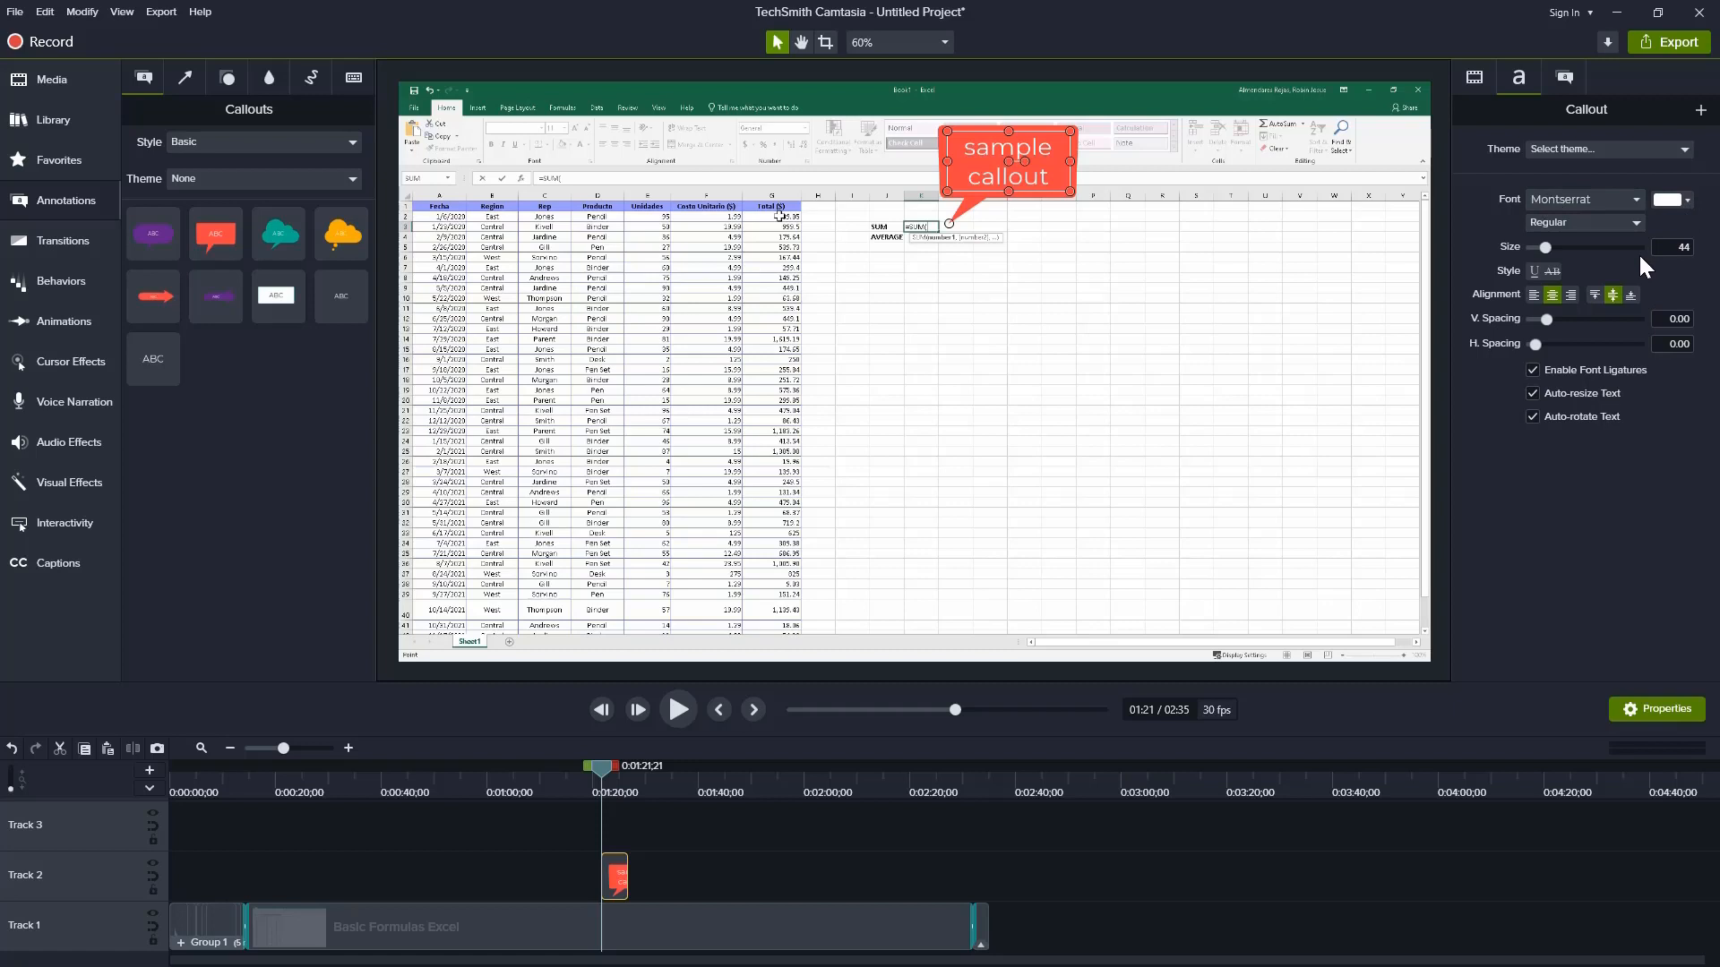
Step: Change the callout's shape to Speech Bubble 1, trying Thought Bubble 2 on the way, and set its fill to green
click(1573, 79)
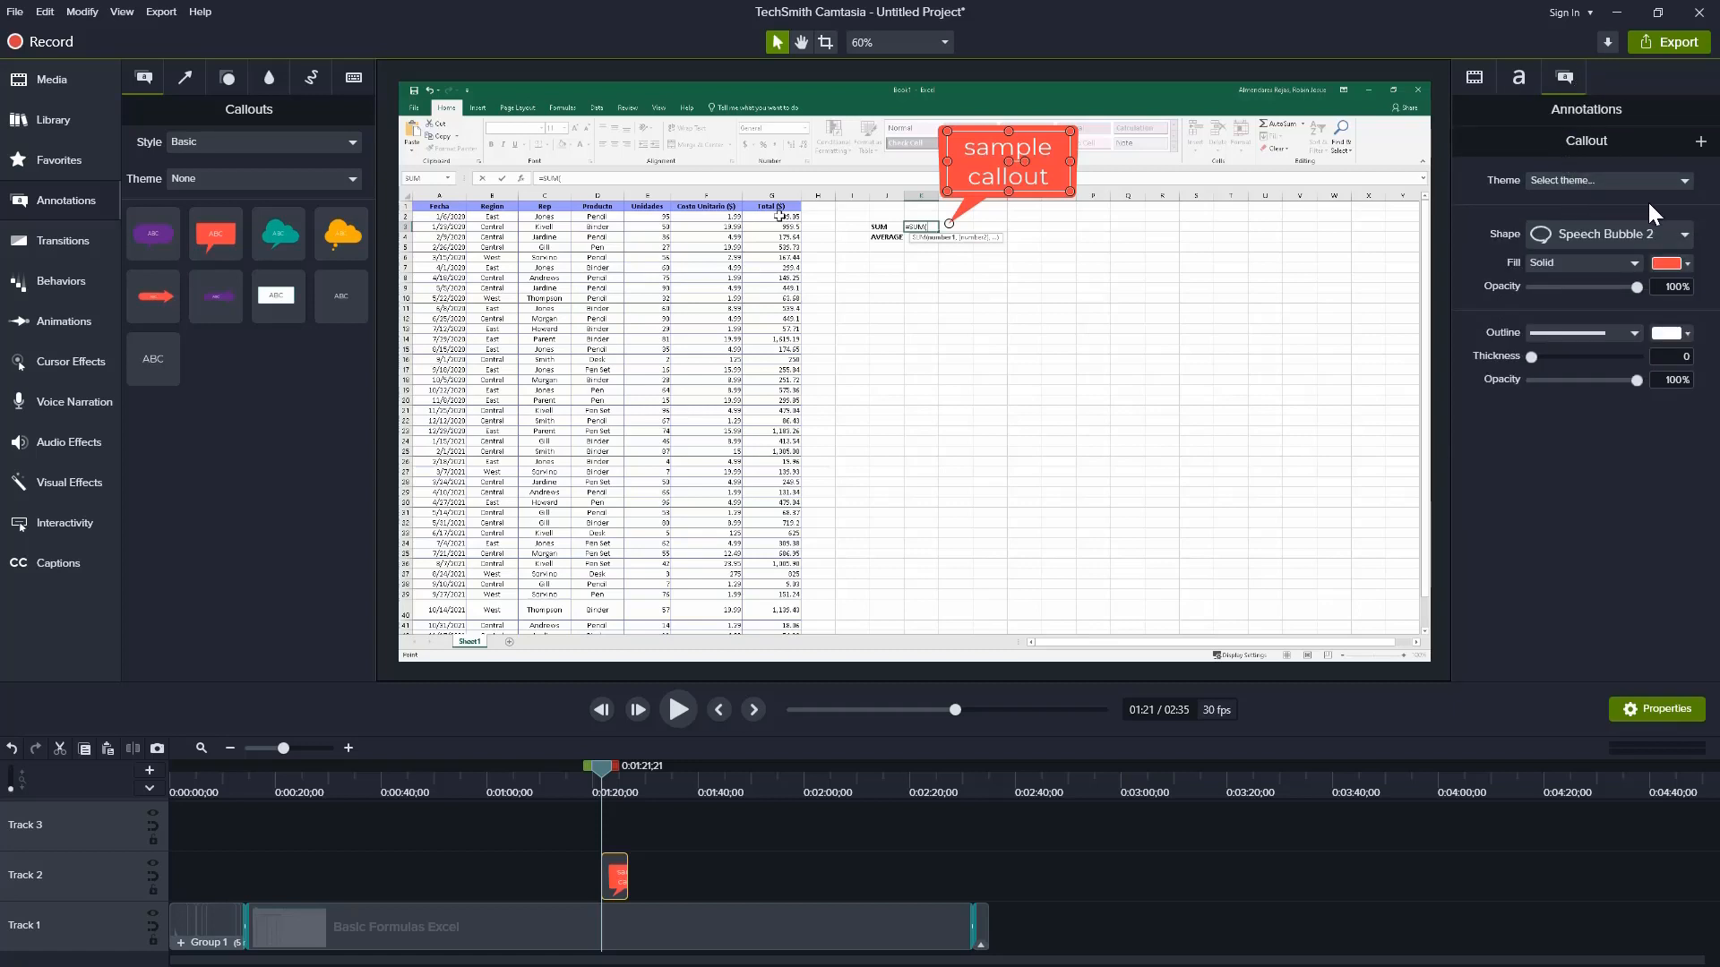
click(1685, 235)
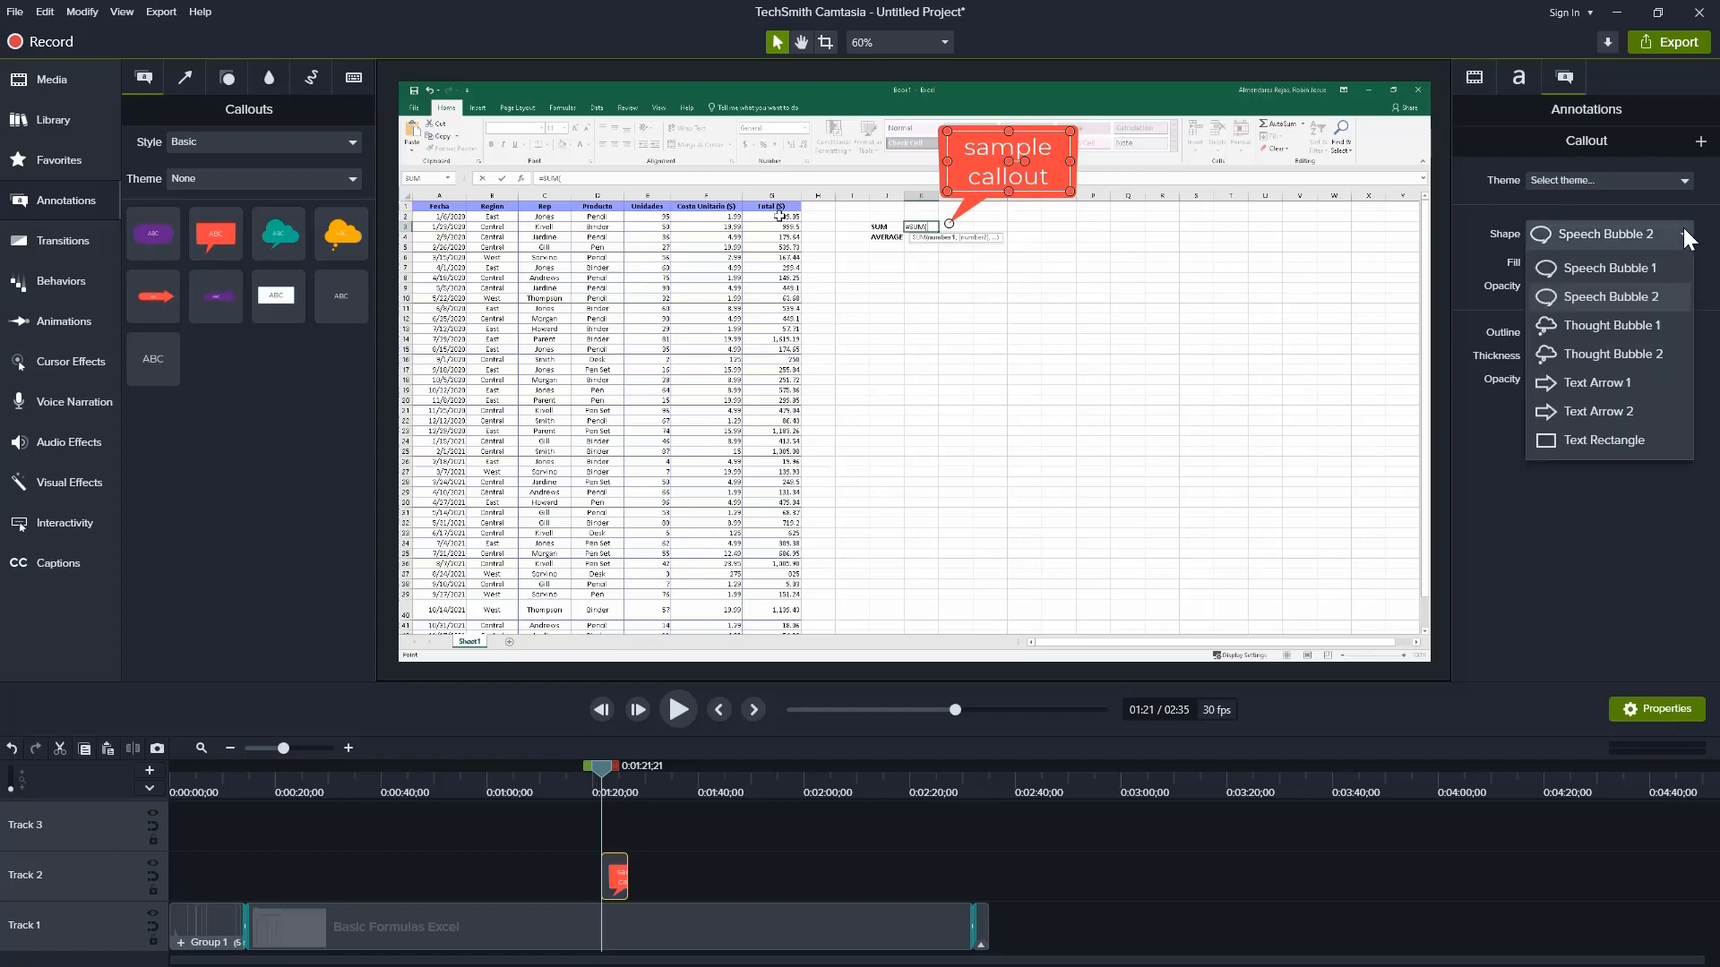
click(1584, 277)
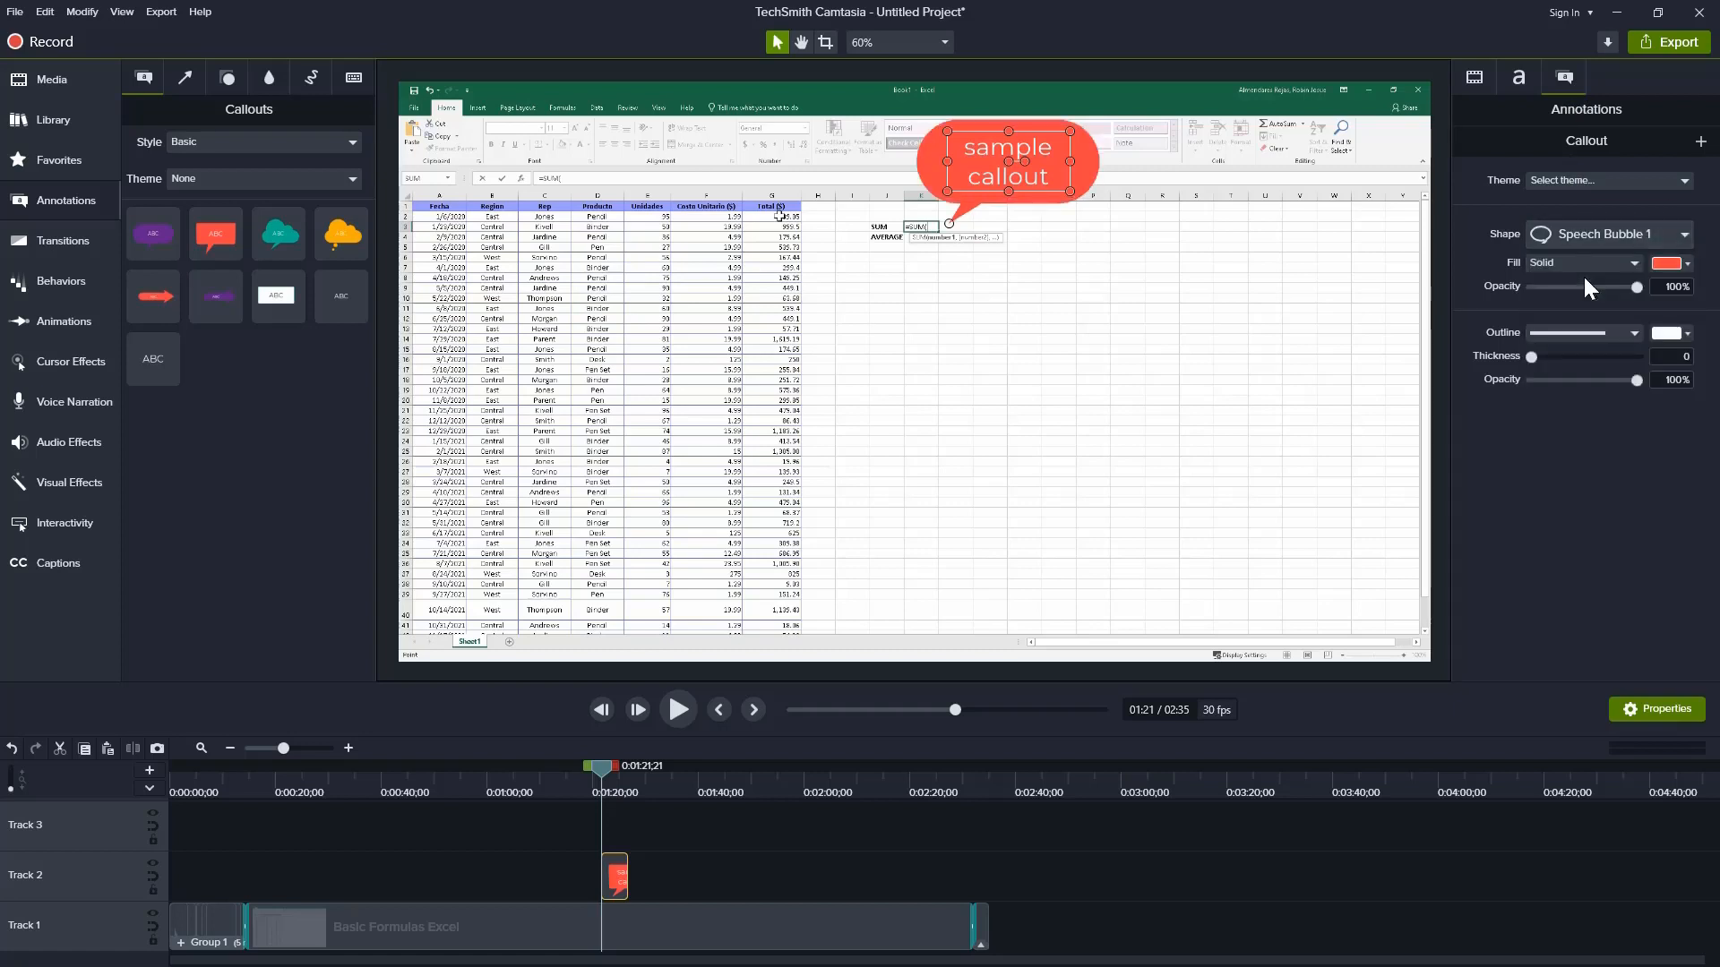
click(1674, 233)
click(1608, 353)
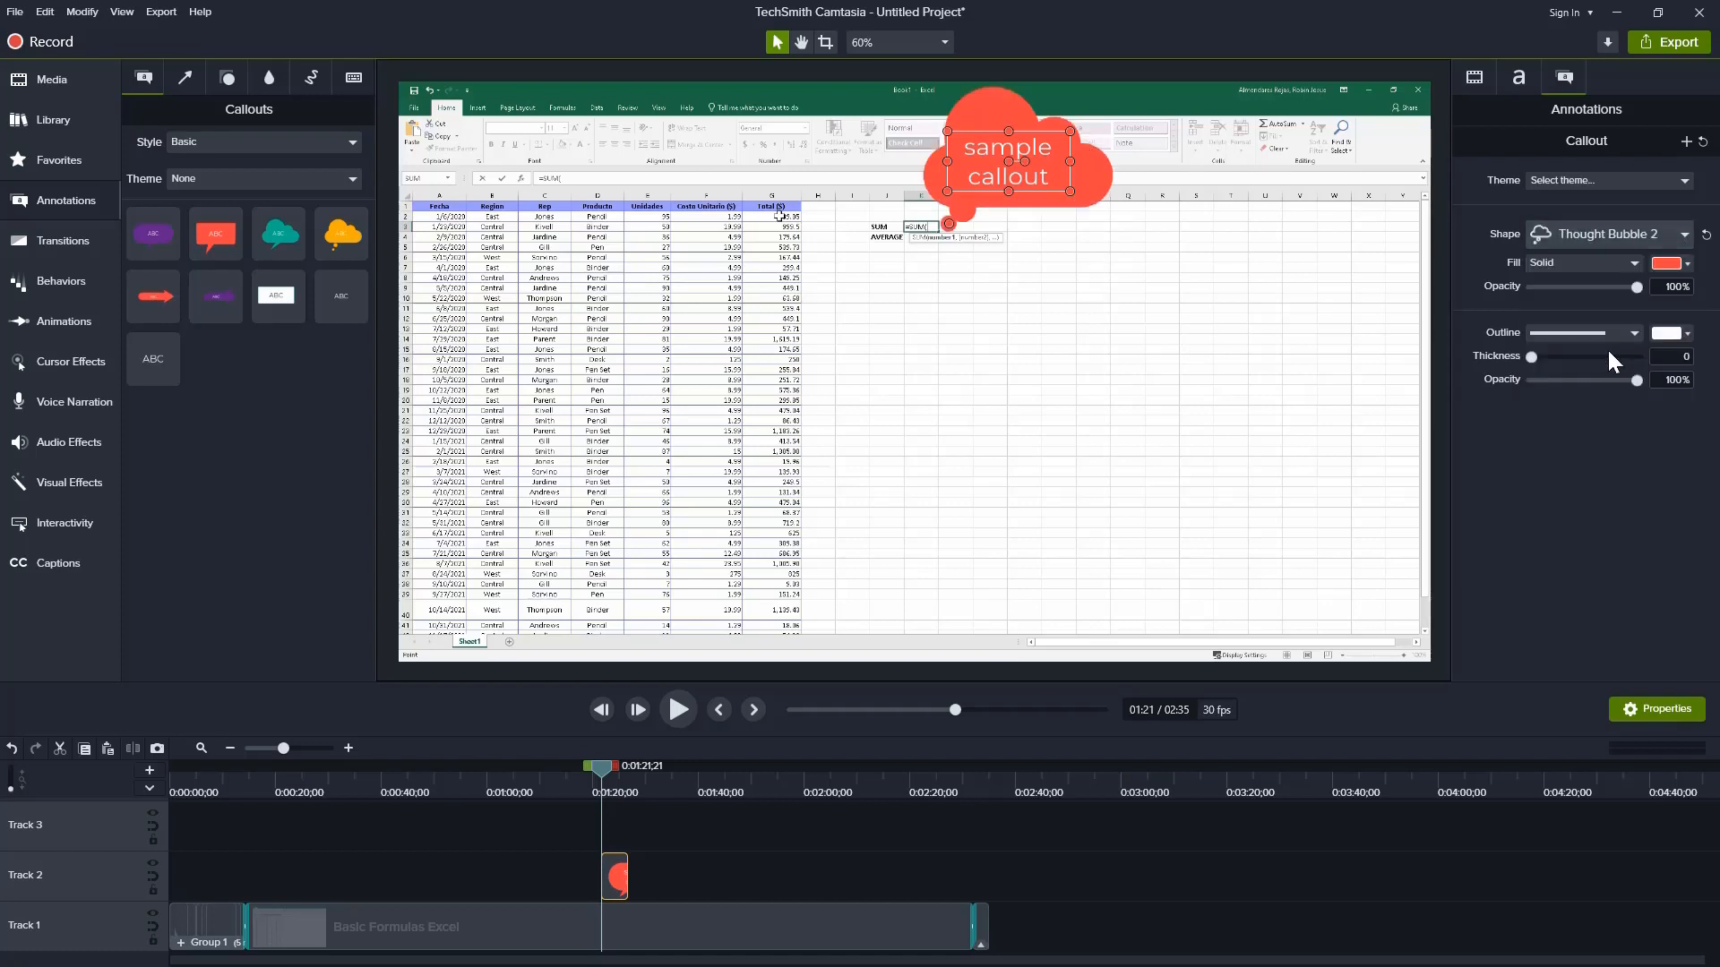
click(1643, 231)
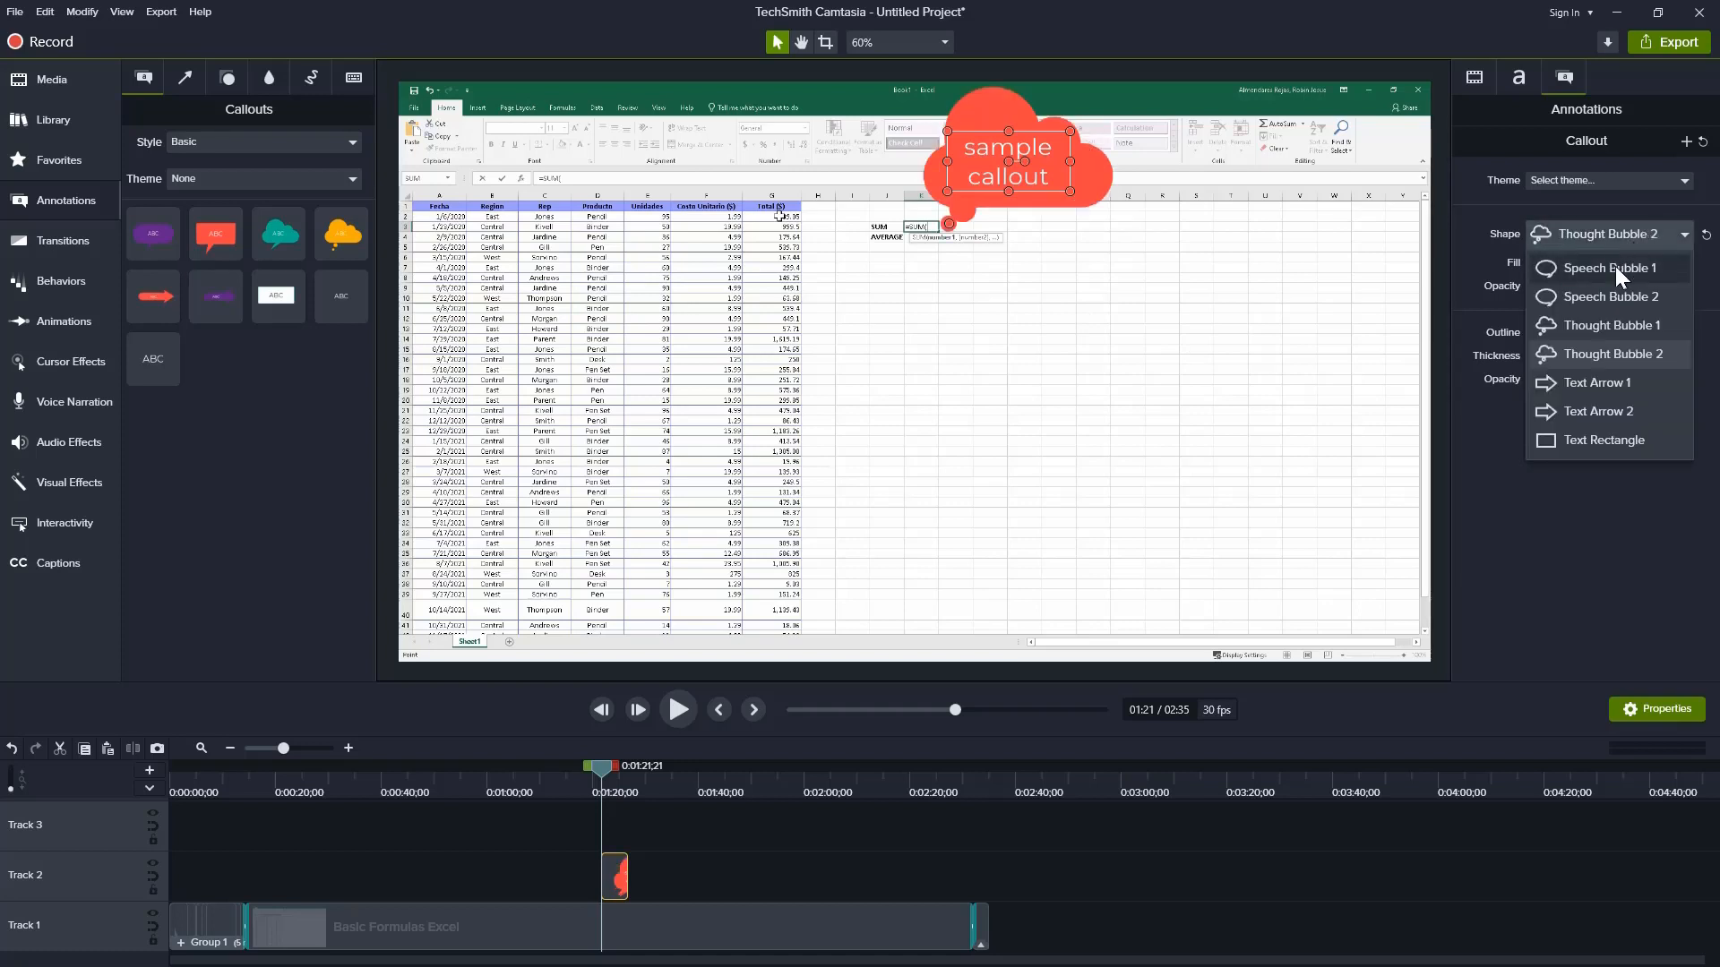
click(1615, 267)
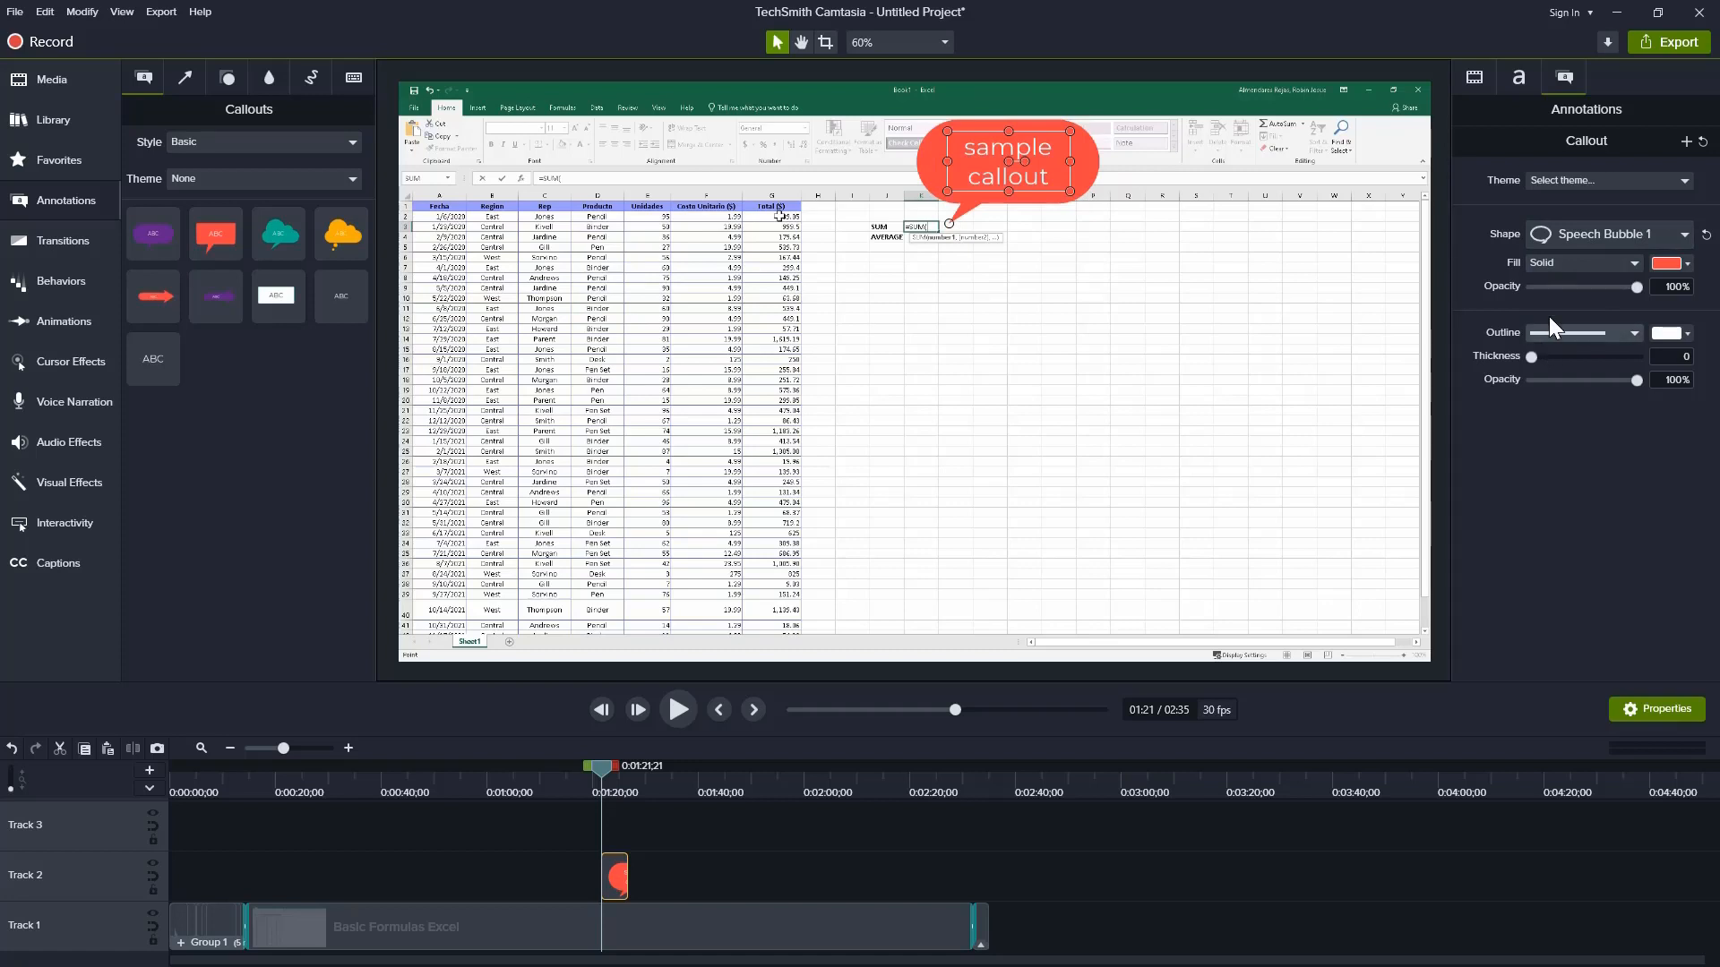
click(1685, 264)
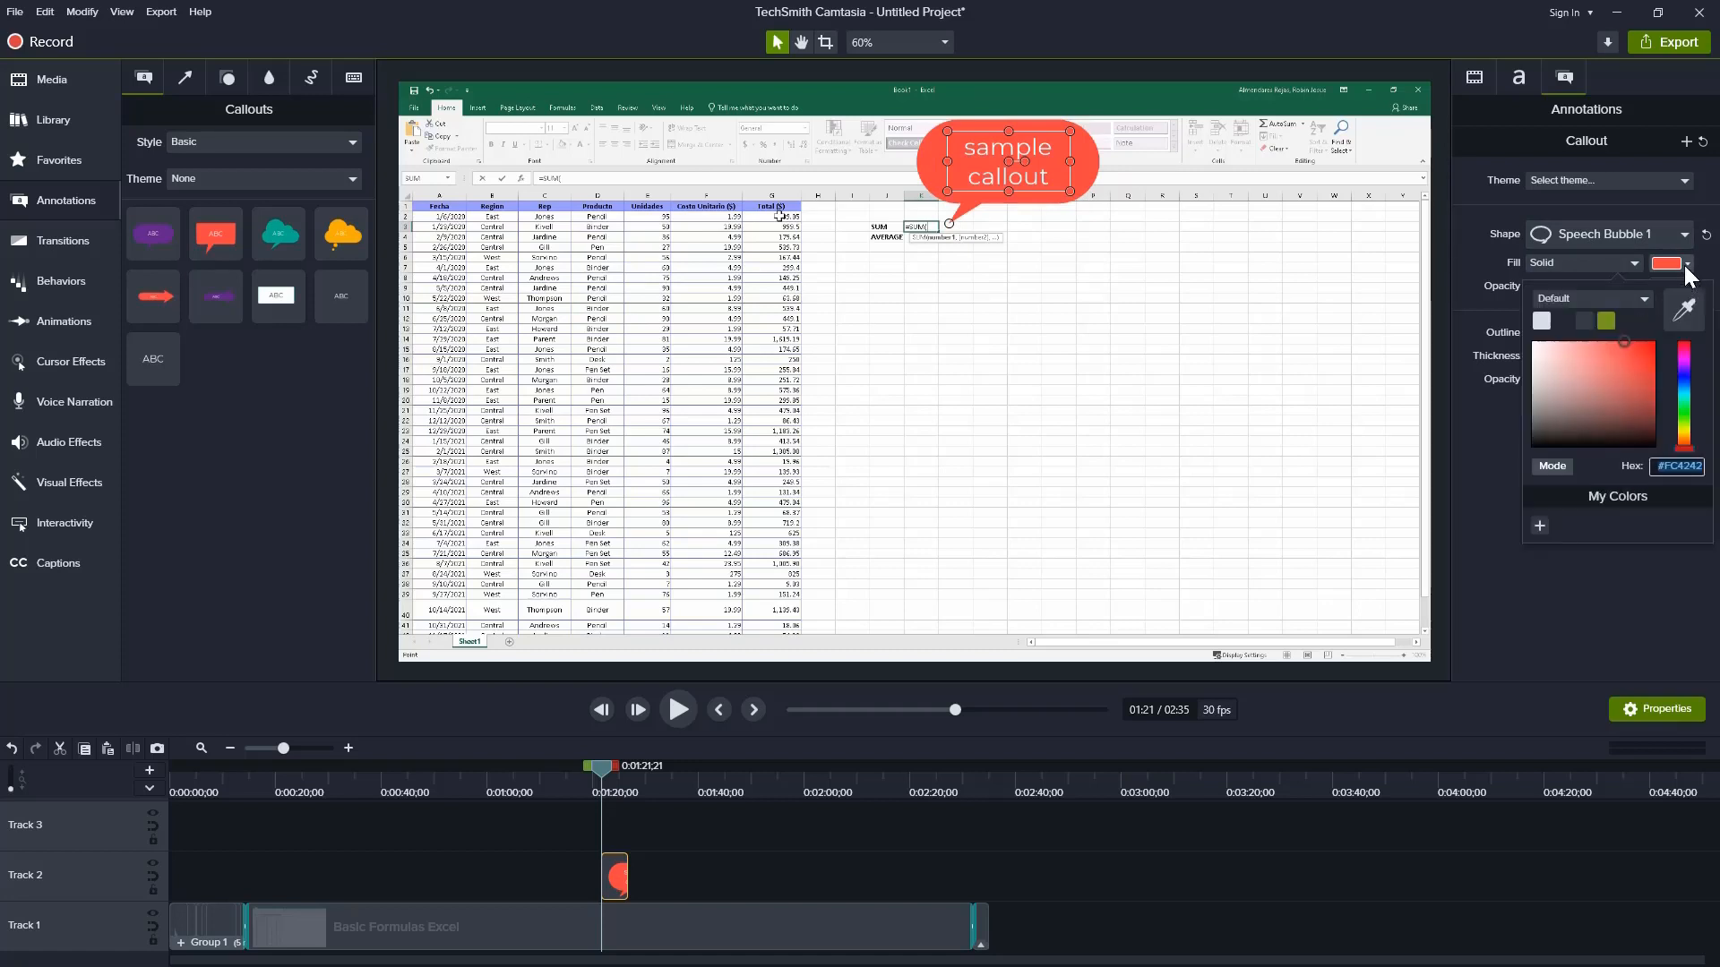
click(1607, 319)
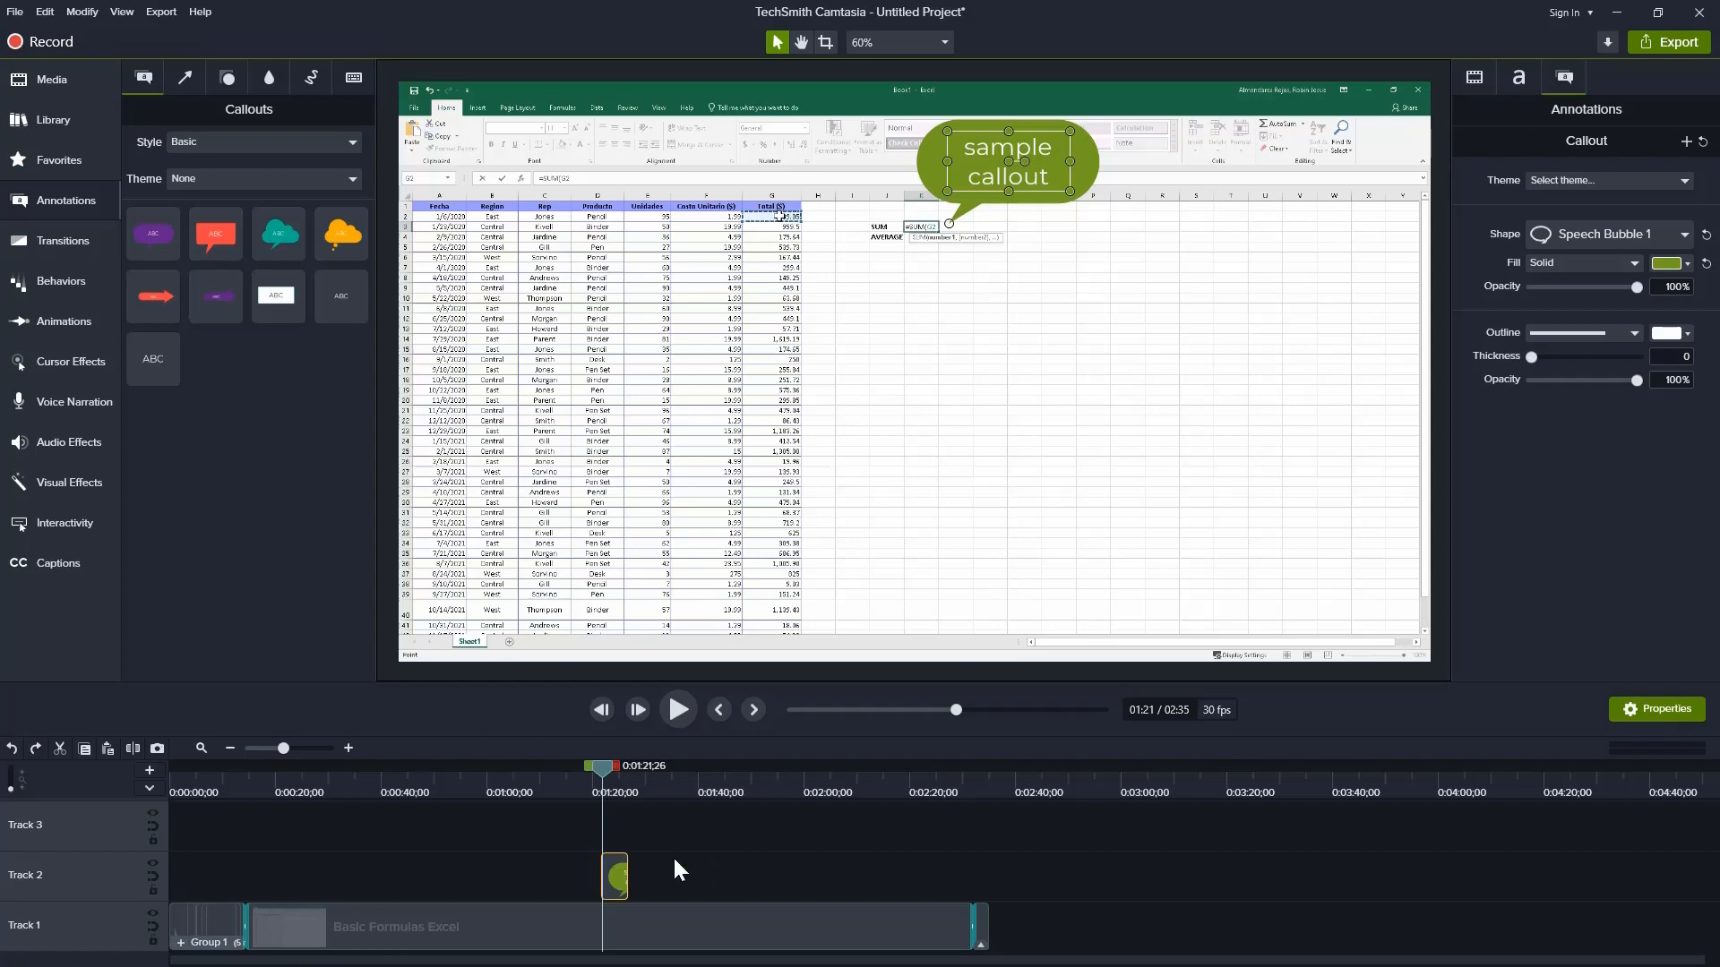
Step: Paste the copied annotation above the callout, and delete both the pasted item and the green "sample callout" from the timeline
right_click(609, 869)
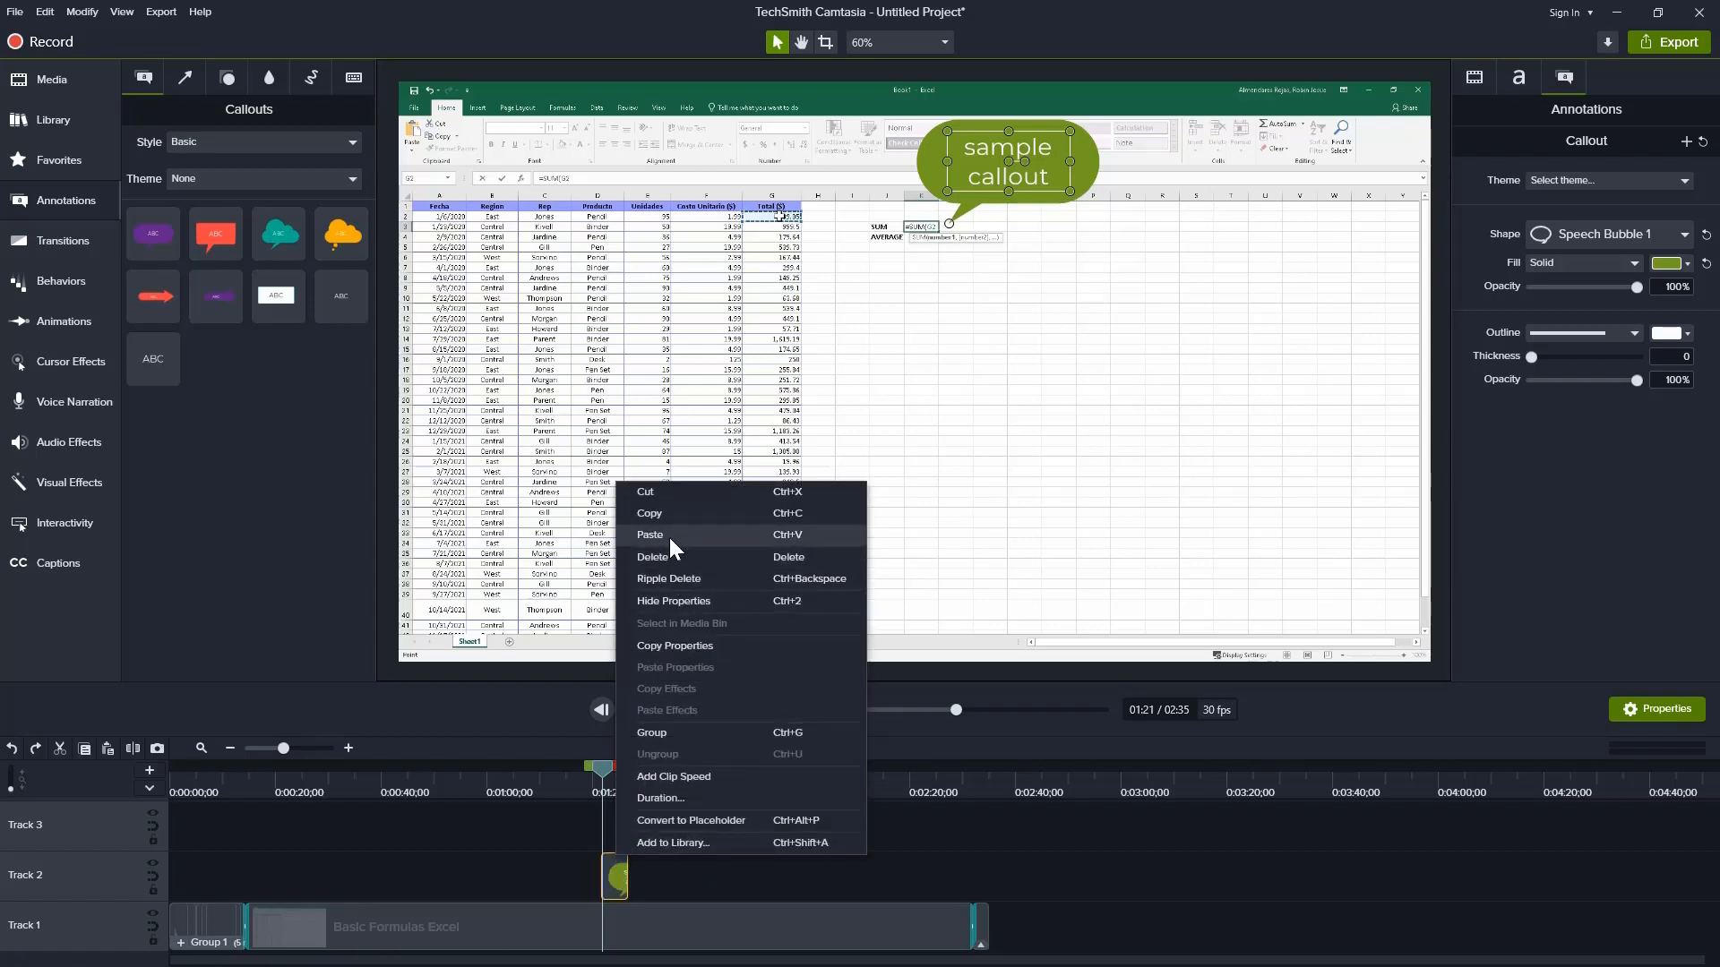
click(669, 536)
right_click(621, 821)
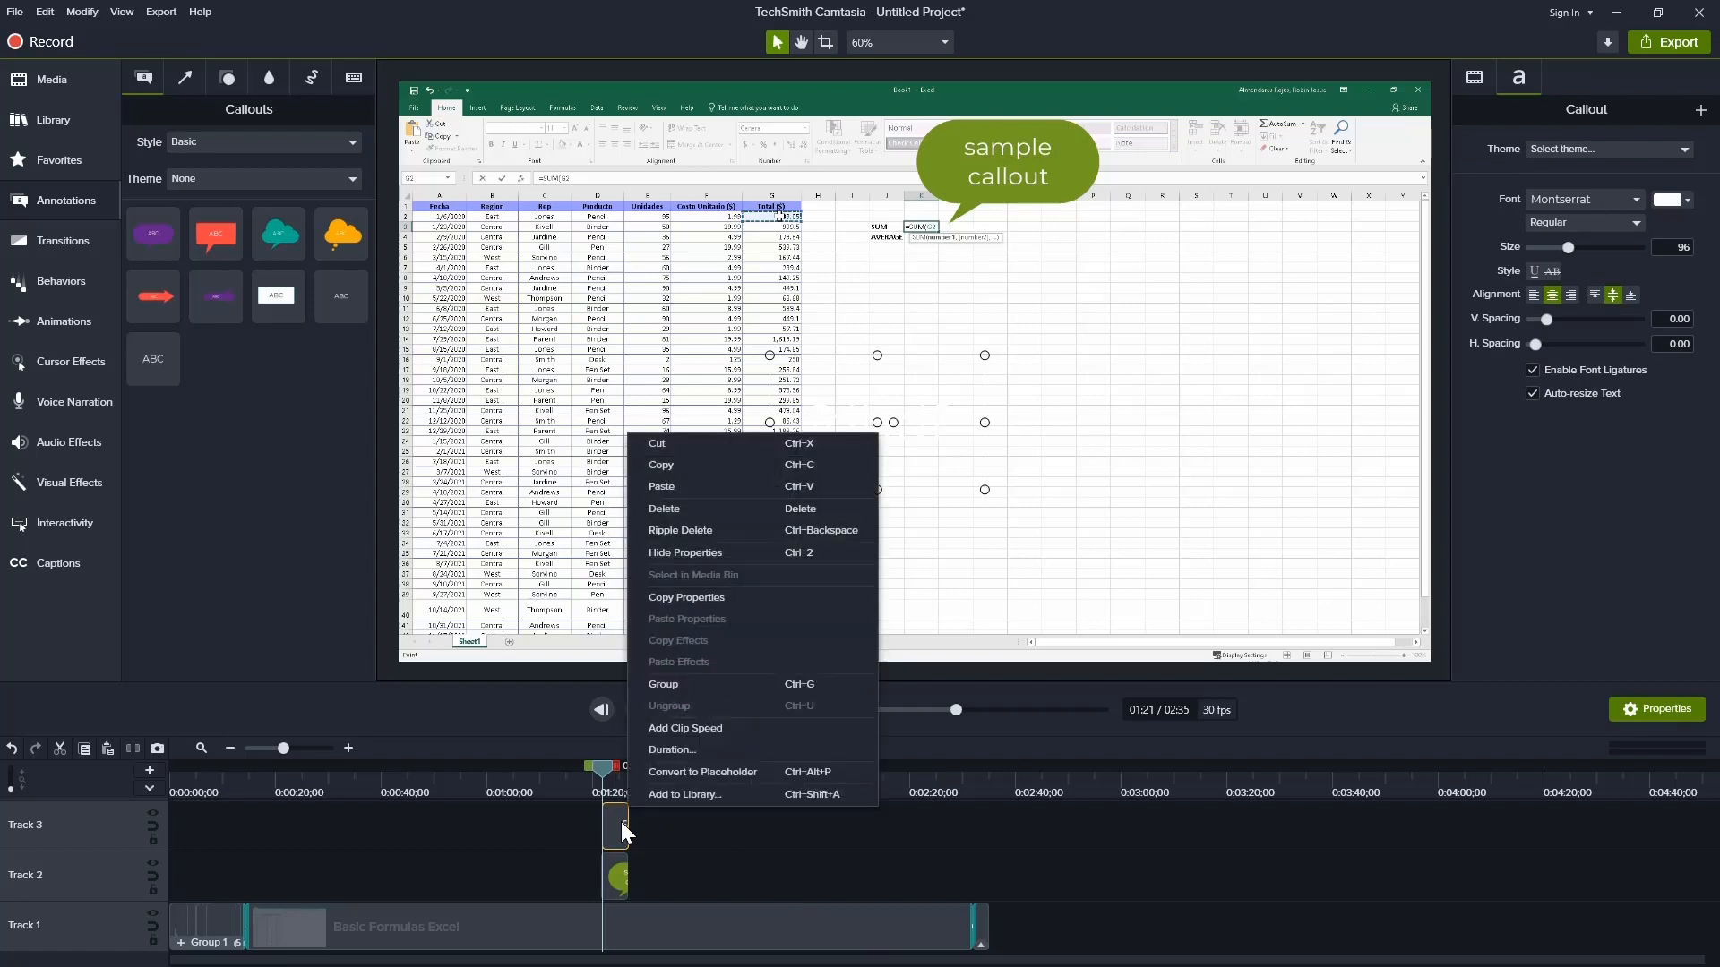
click(681, 510)
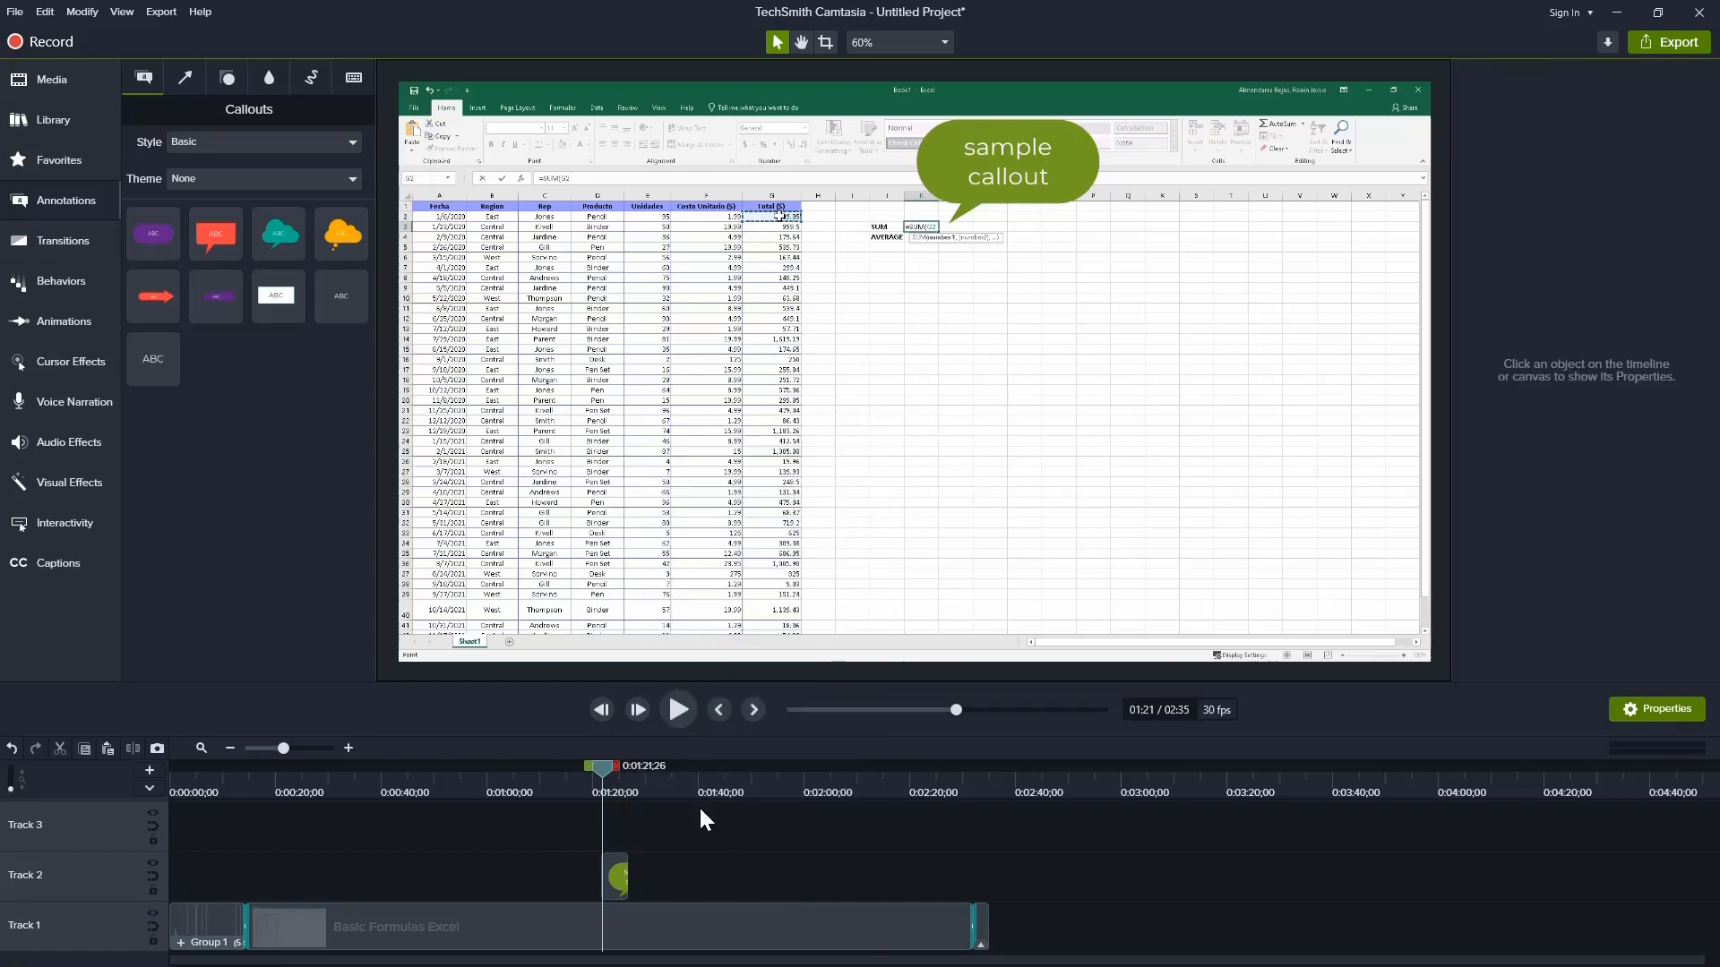
right_click(616, 866)
click(684, 556)
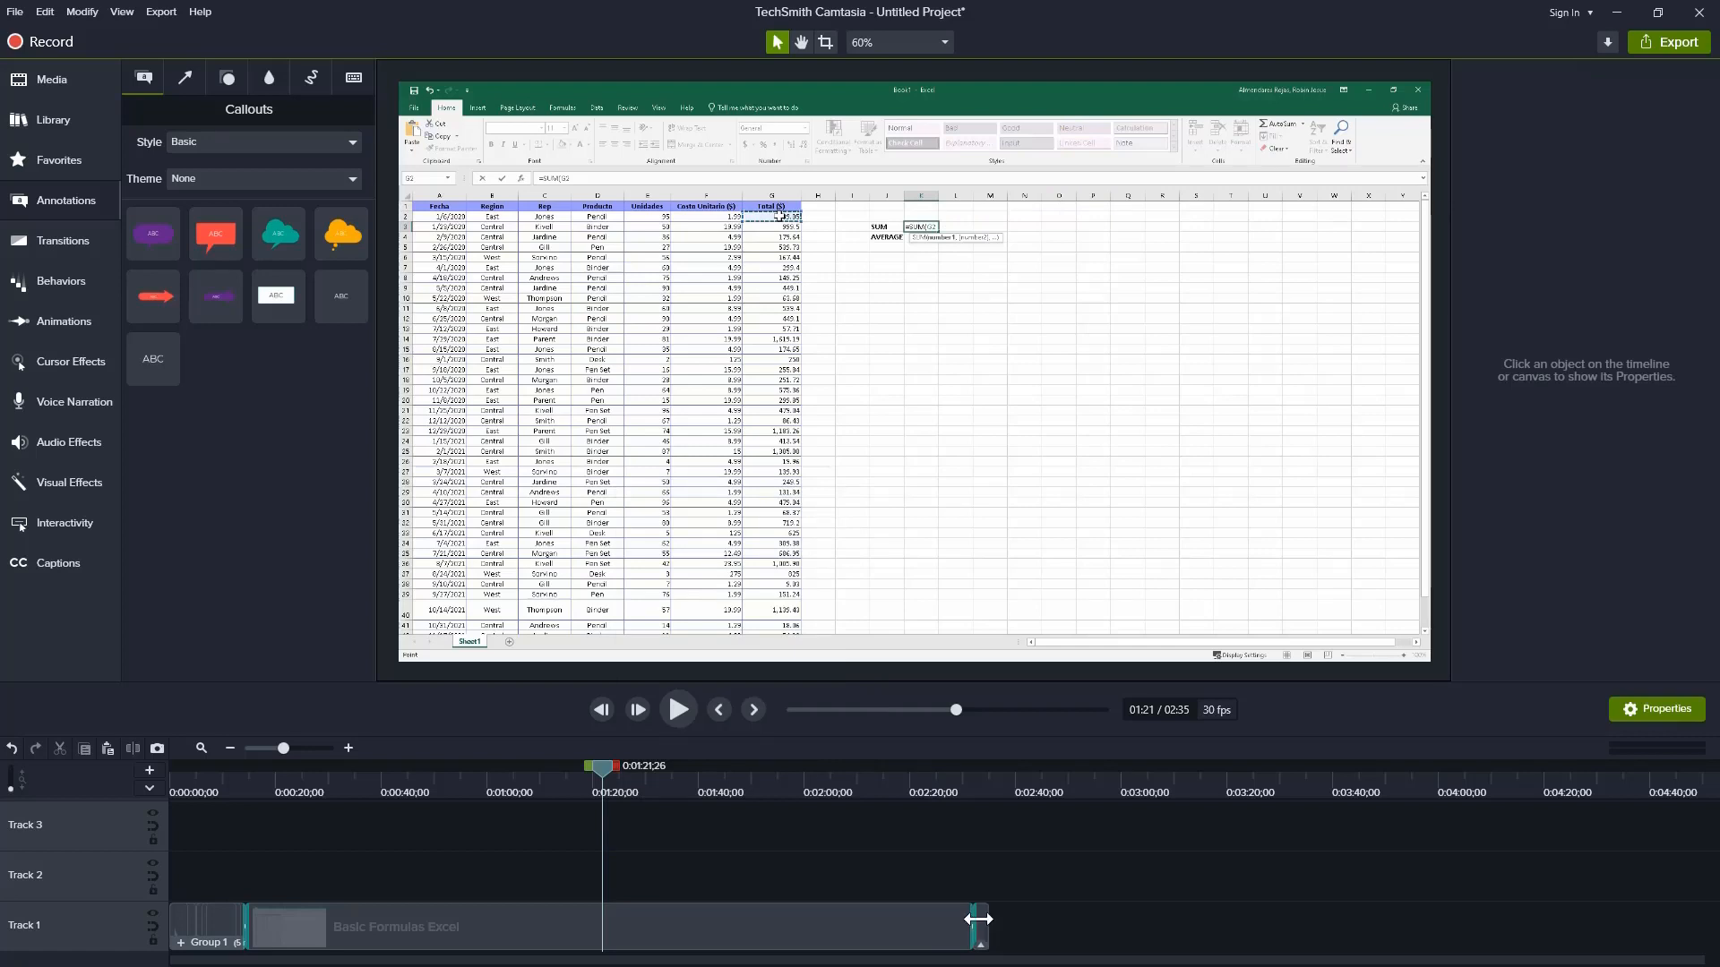
Step: Move the closing Excel logo clip away from the recording and split all tracks at 0:02:16;02
click(304, 749)
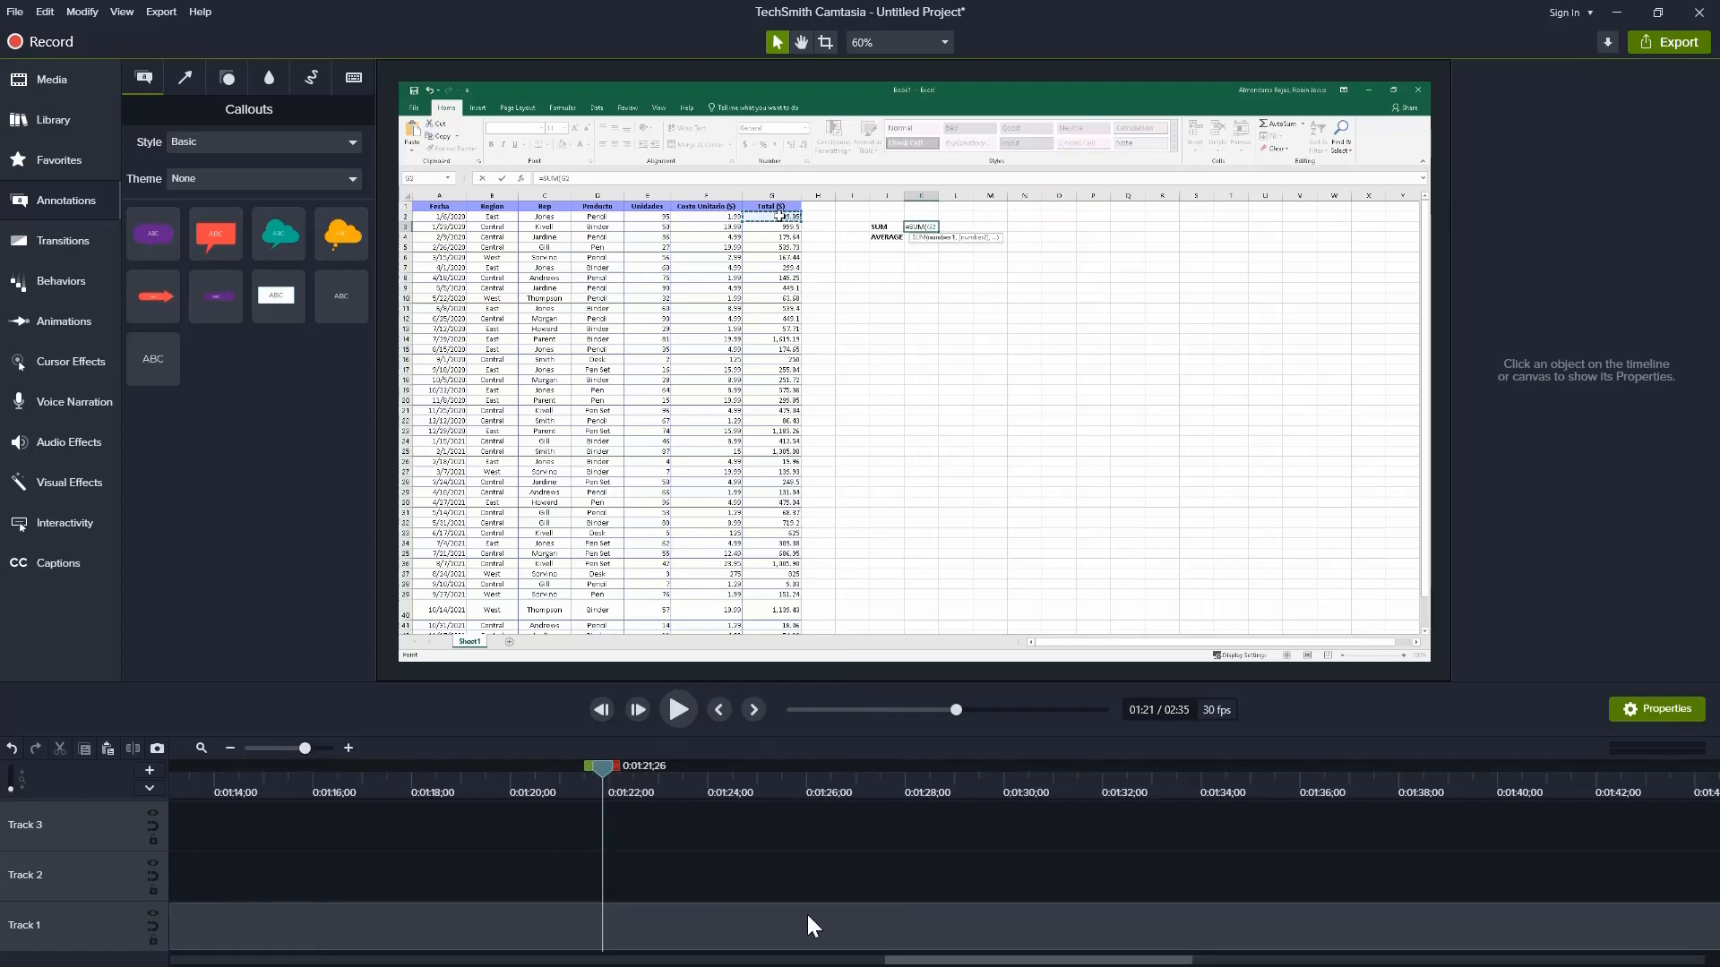
drag(1007, 962, 1693, 939)
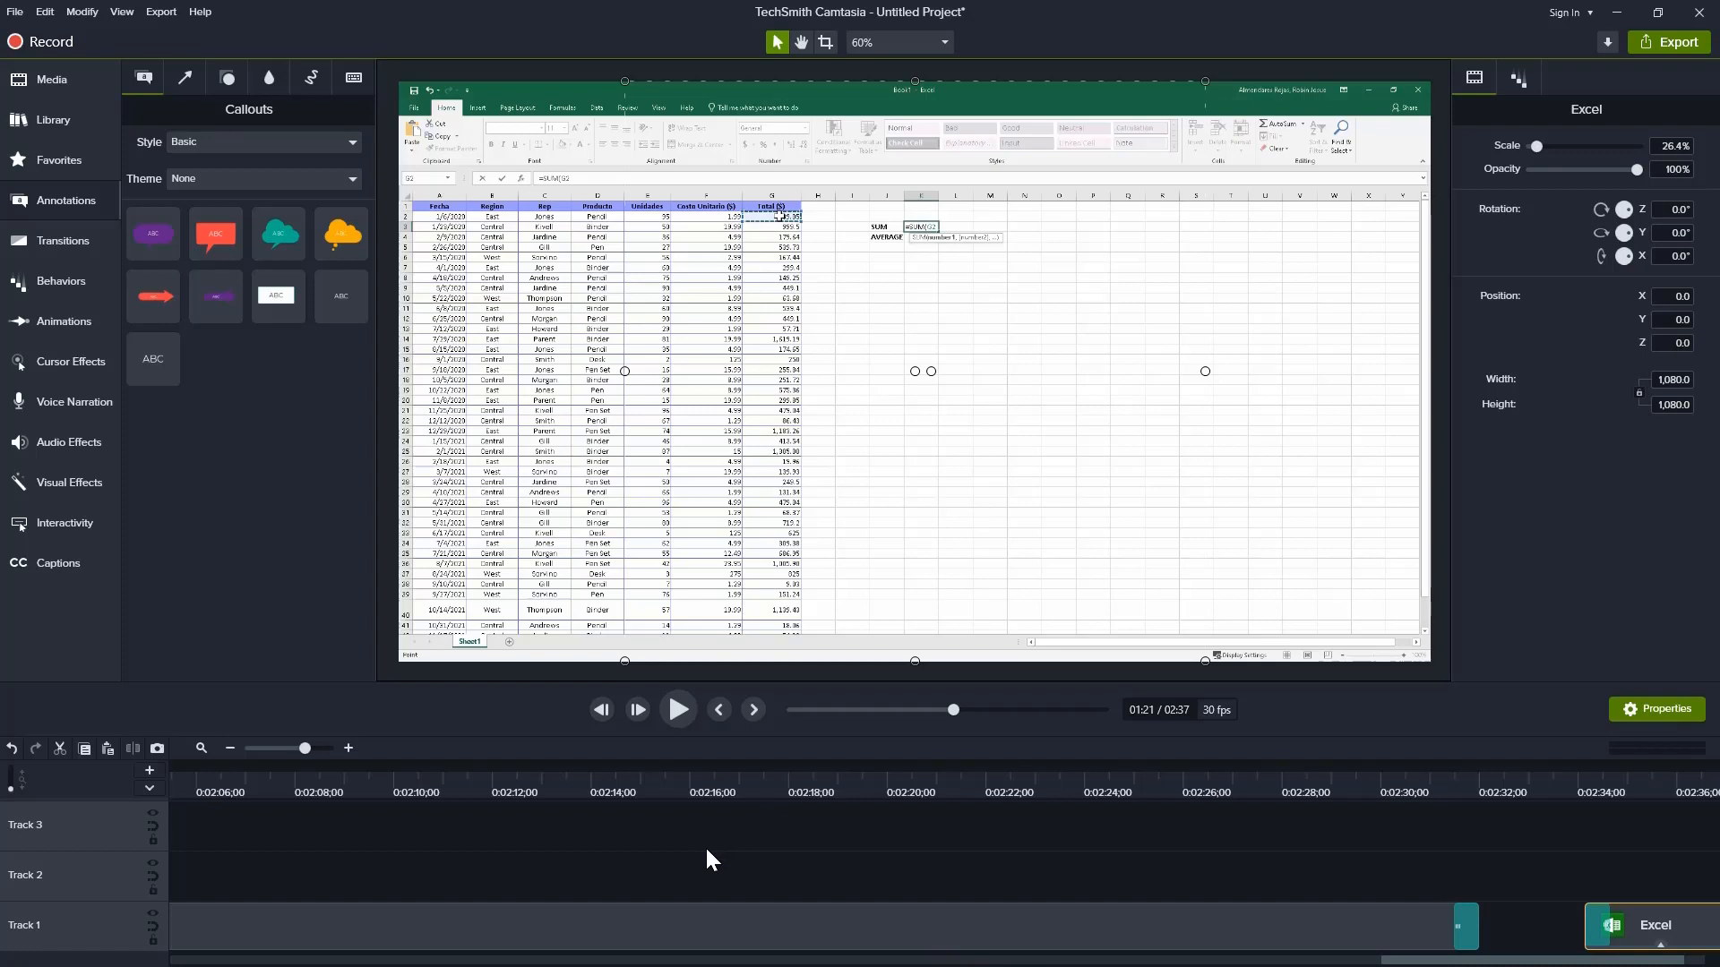
click(693, 786)
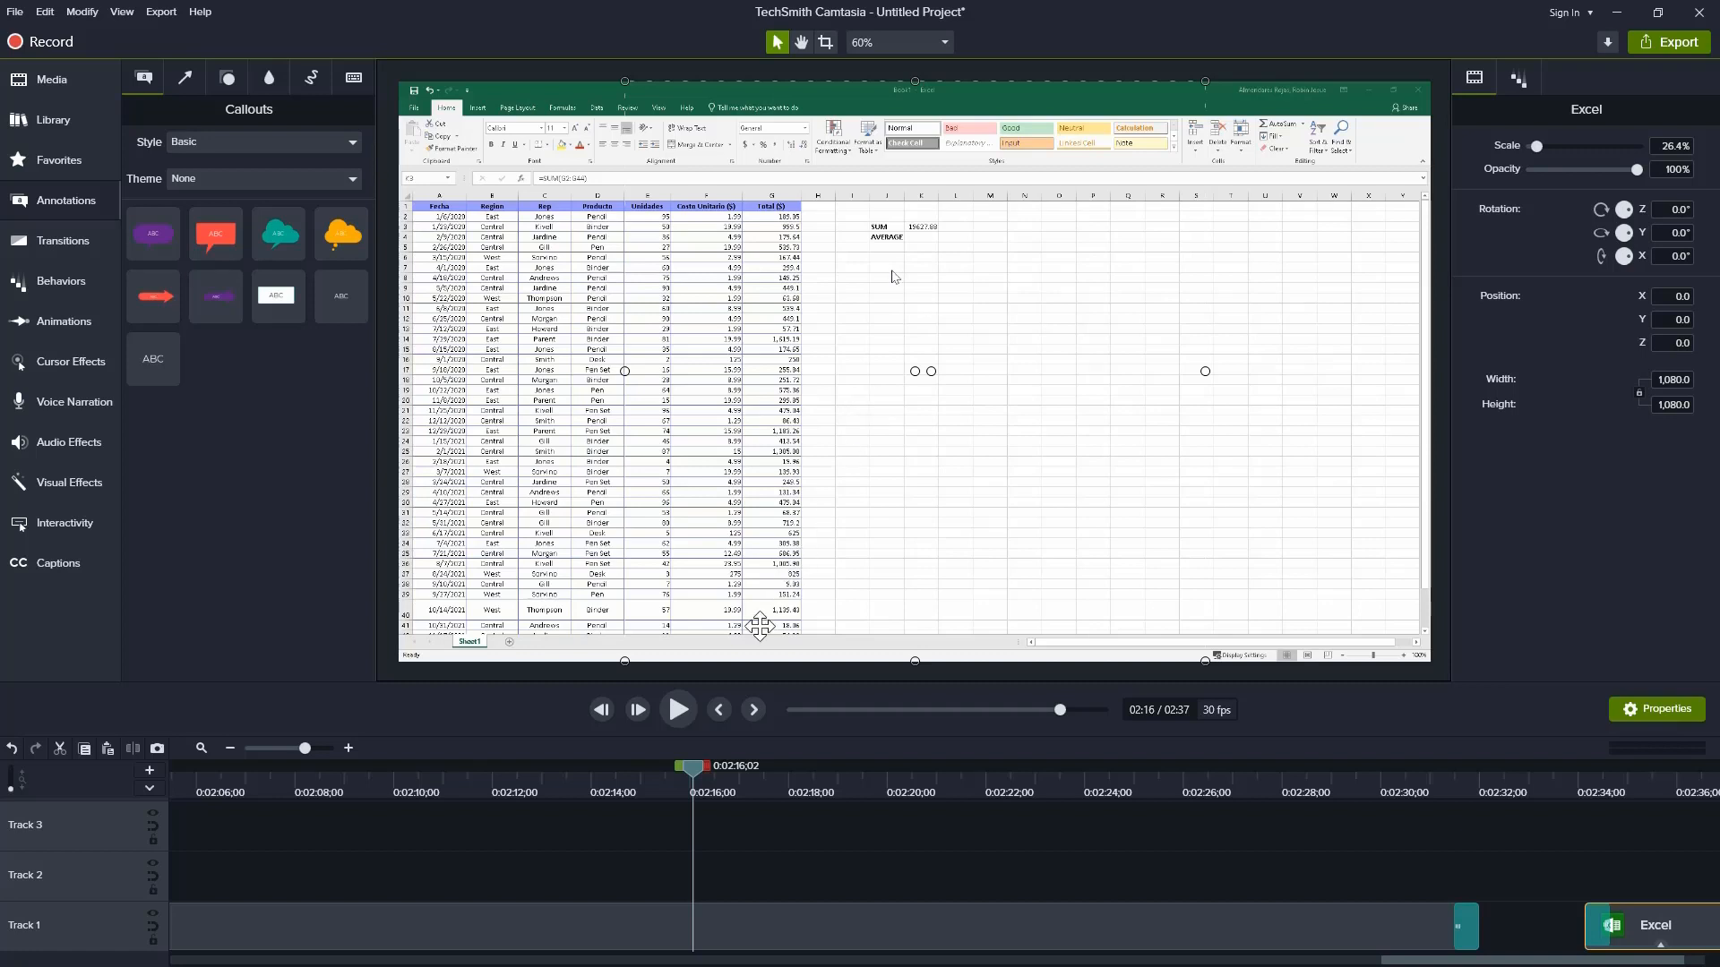
right_click(692, 767)
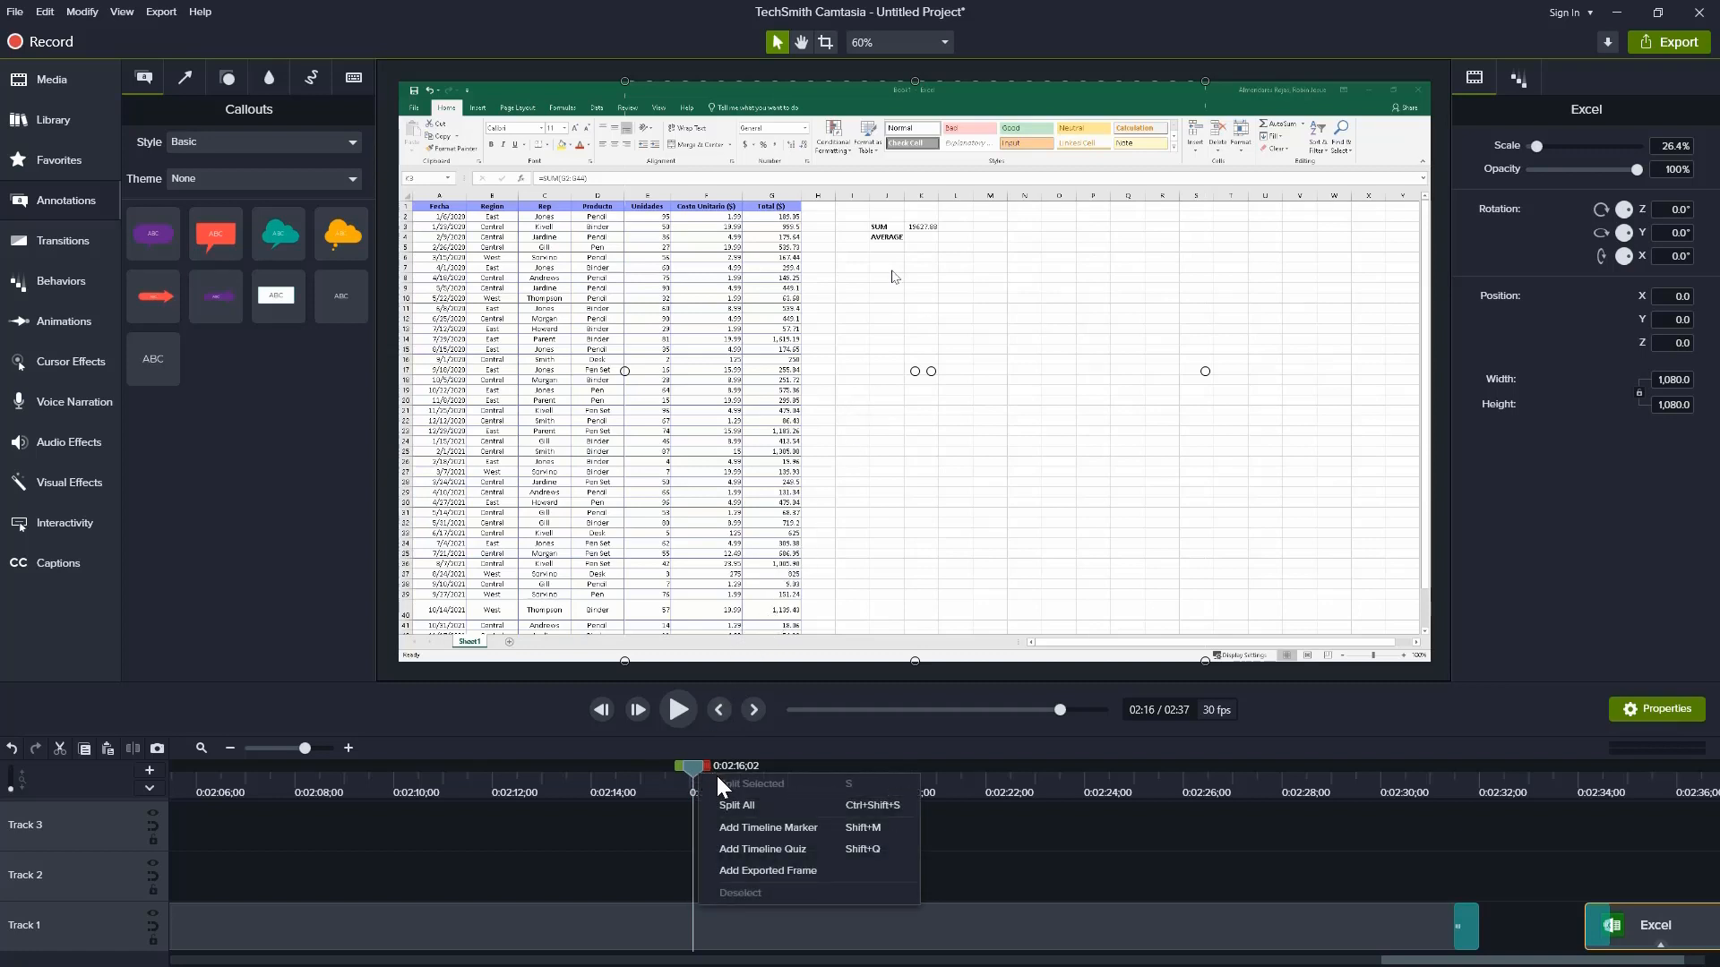
click(744, 803)
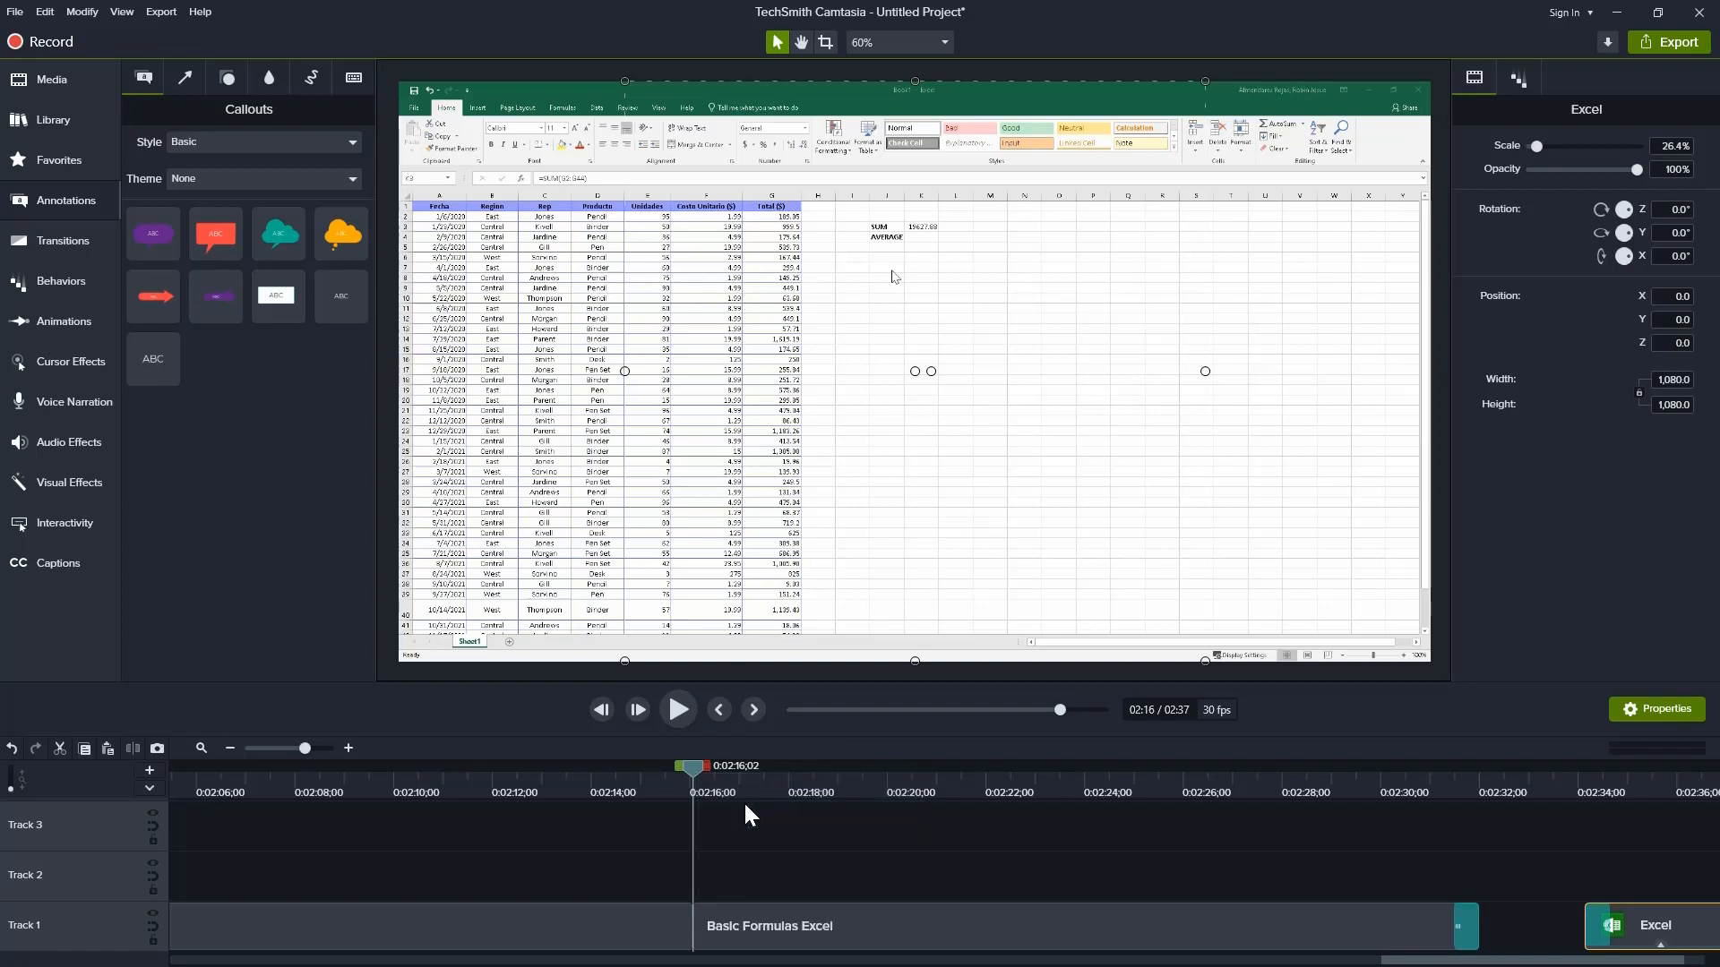
Step: Shift the Excel logo and the second part of Basic Formulas Excel later on Track 1, leaving a gap after the split
drag(1094, 923, 1050, 934)
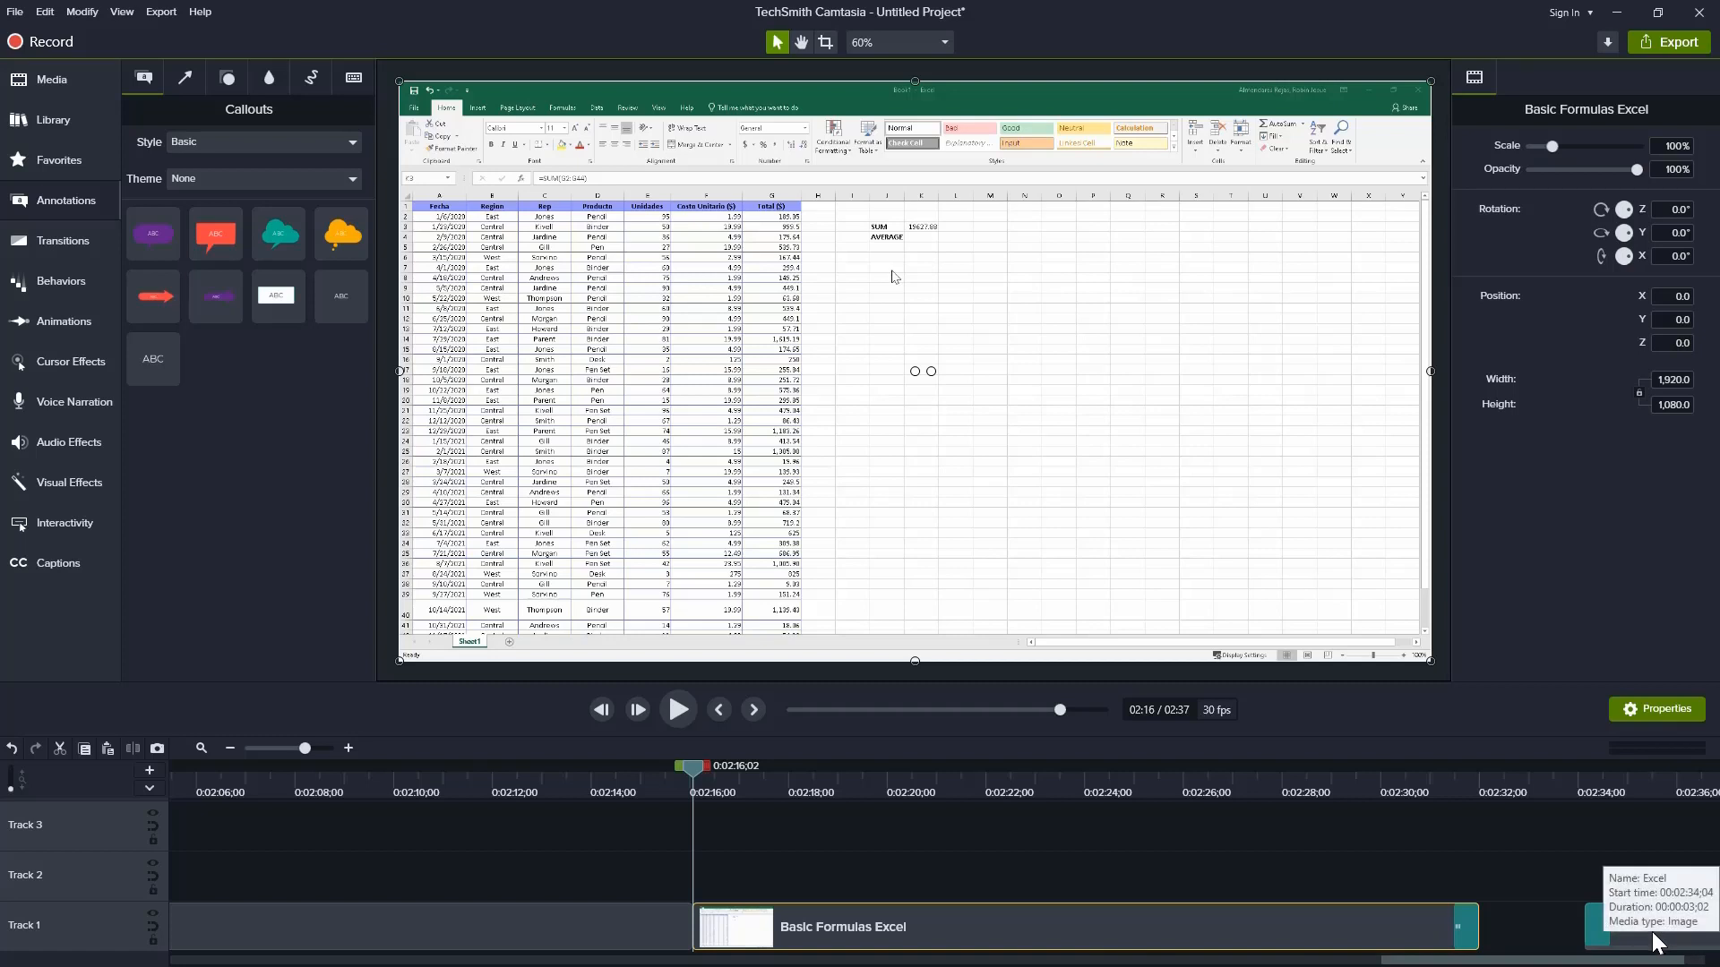
drag(1613, 927, 1658, 927)
drag(1373, 928, 1469, 921)
Step: Extend the frame at 0:02:15;21 in the first clip part by 1.87 seconds to fill the gap
mouse_move(686, 774)
mouse_down()
mouse_move(636, 773)
mouse_move(679, 770)
mouse_move(665, 772)
mouse_up()
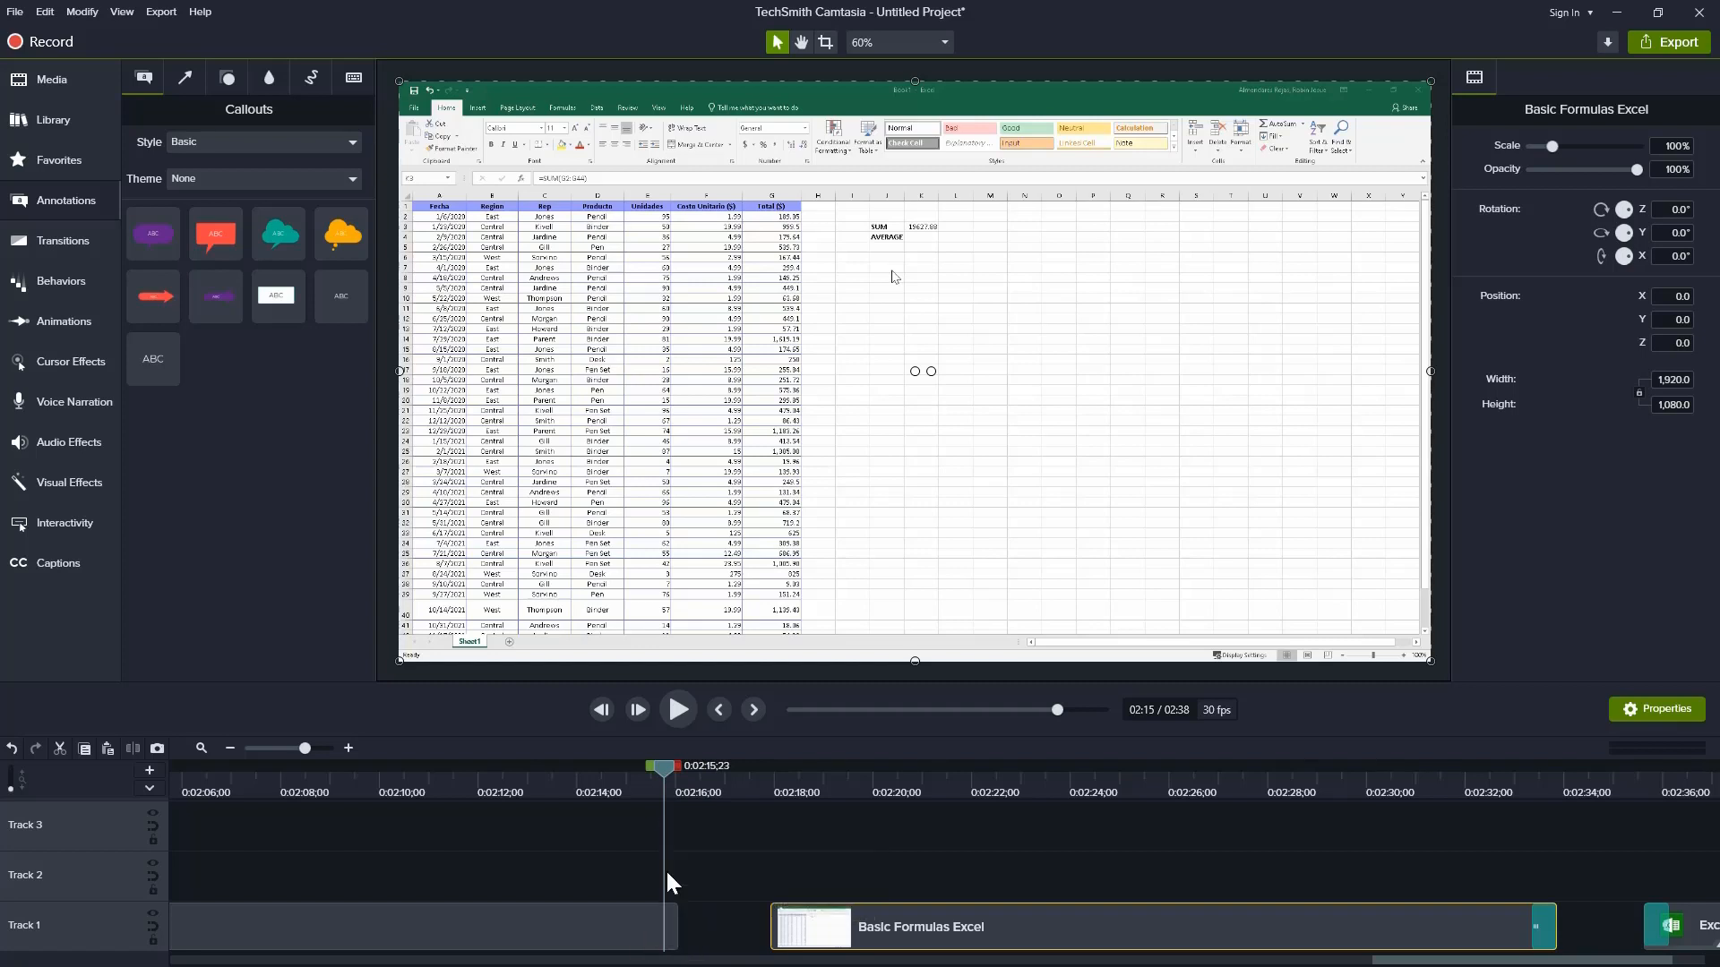
drag(666, 774, 660, 773)
click(678, 912)
right_click(675, 915)
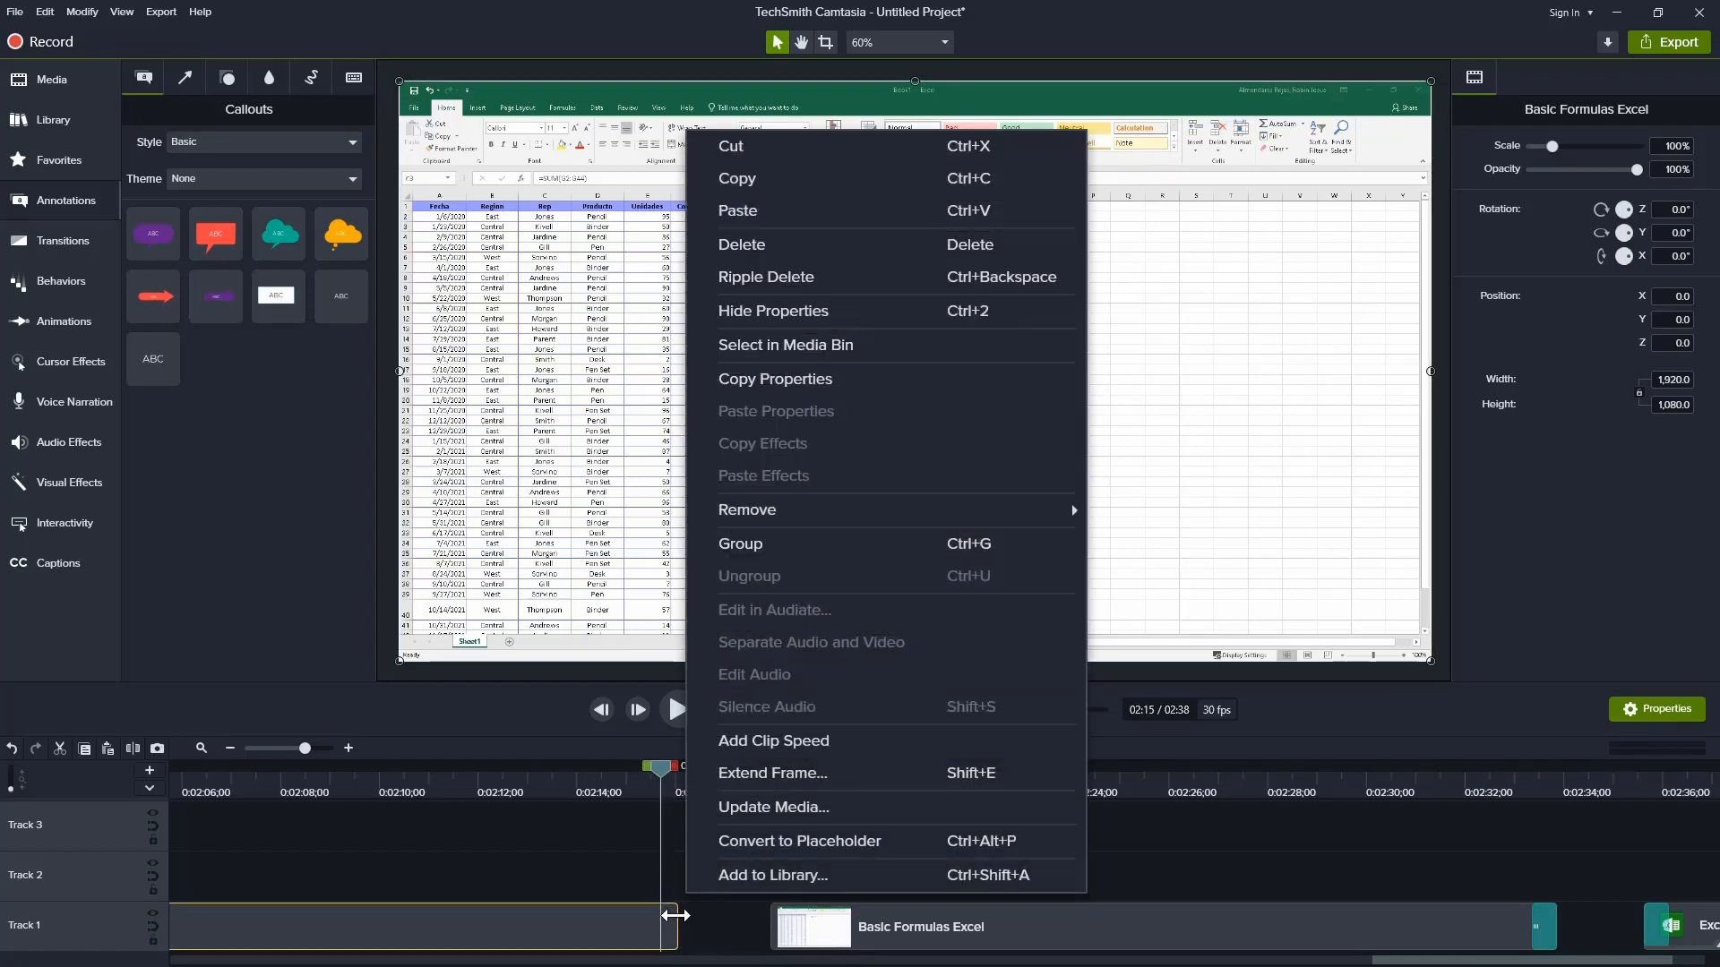
click(781, 777)
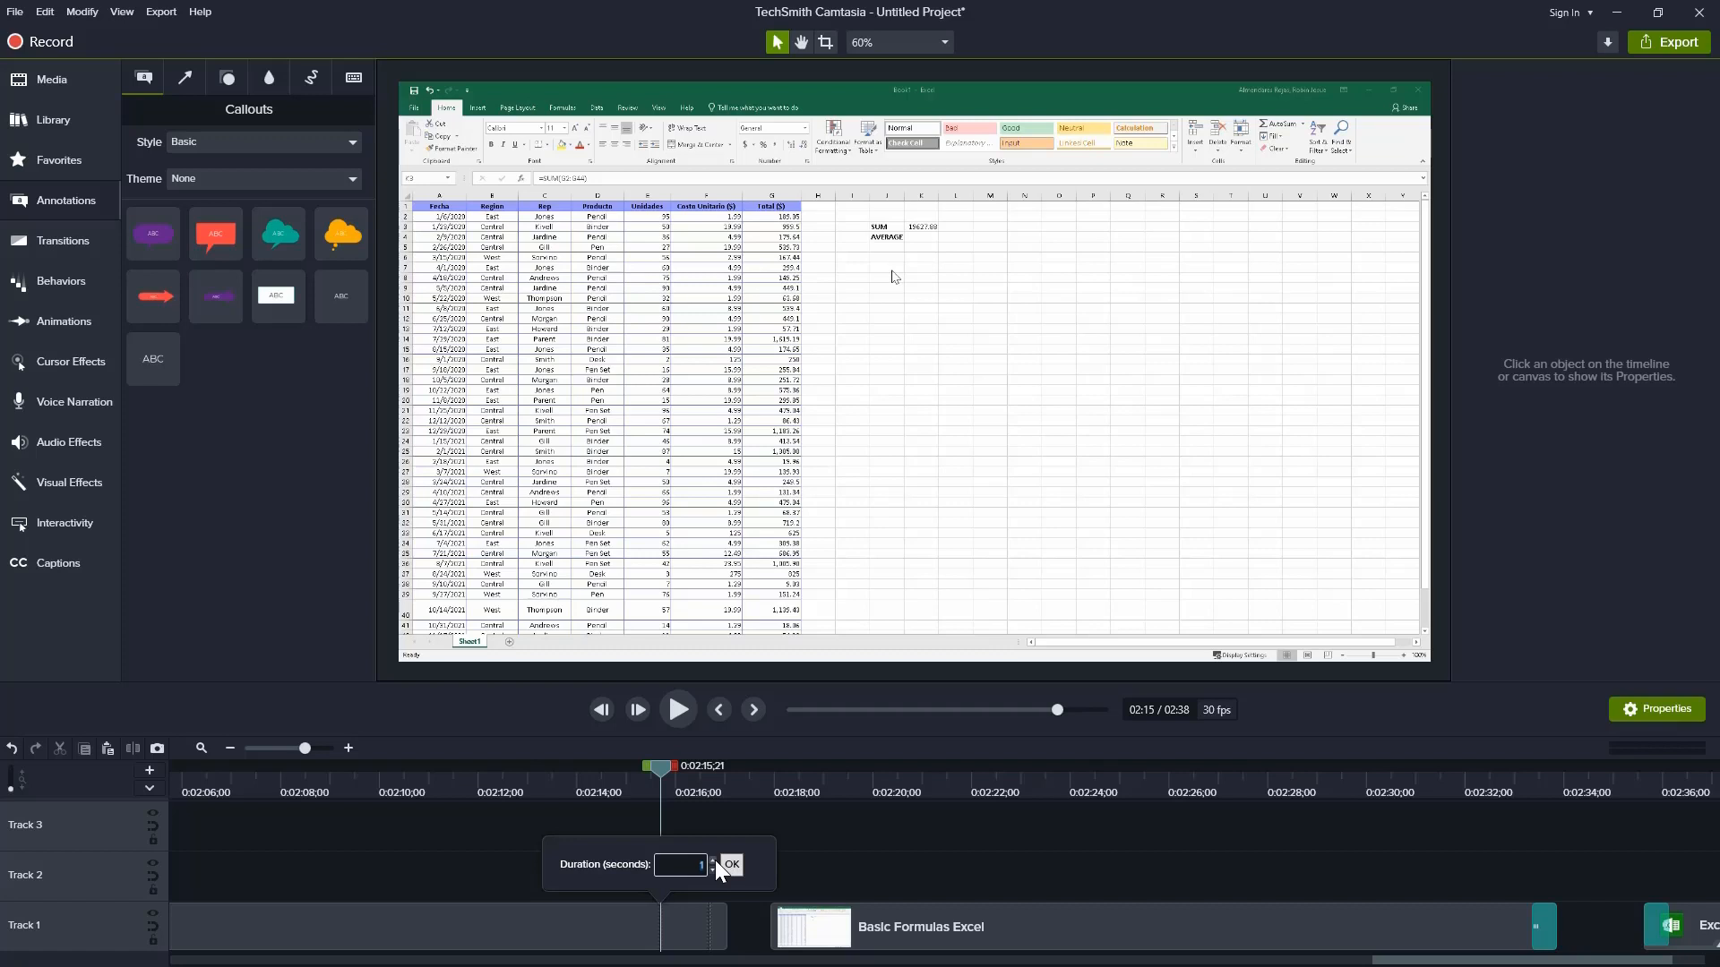
text(1.87)
click(730, 872)
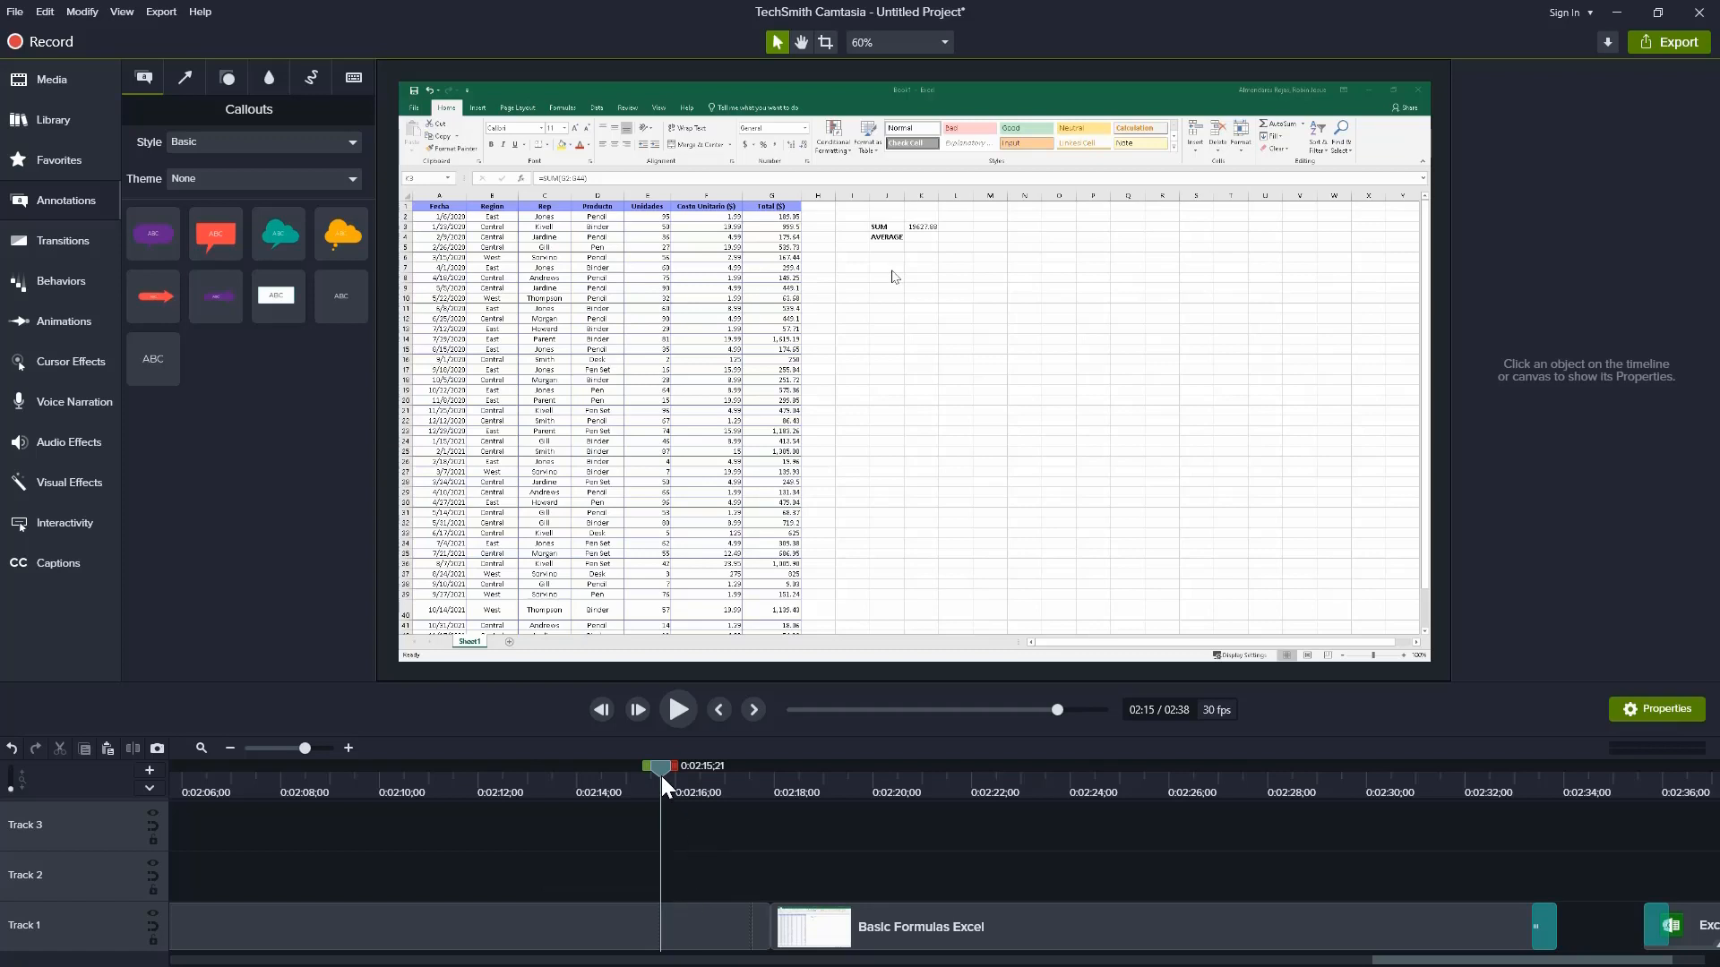
Step: Play back the timeline across the extended frame and the second clip part to check the transition
mouse_move(661, 776)
mouse_down()
mouse_move(692, 776)
mouse_move(640, 789)
mouse_up()
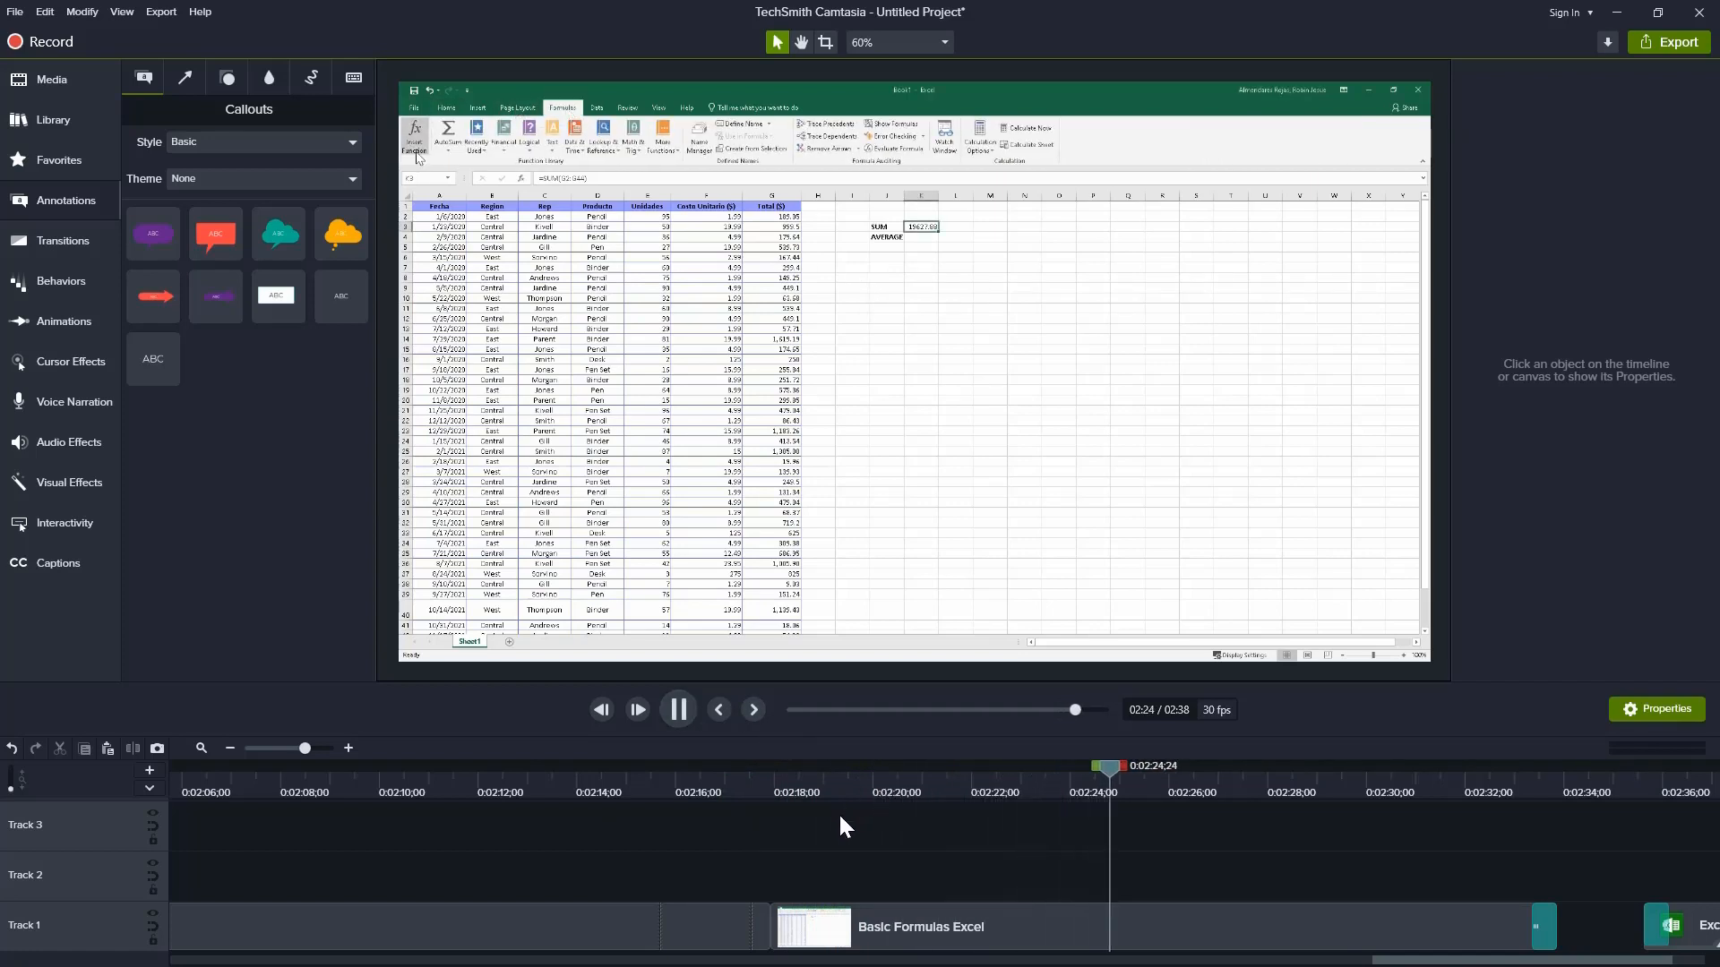
click(683, 710)
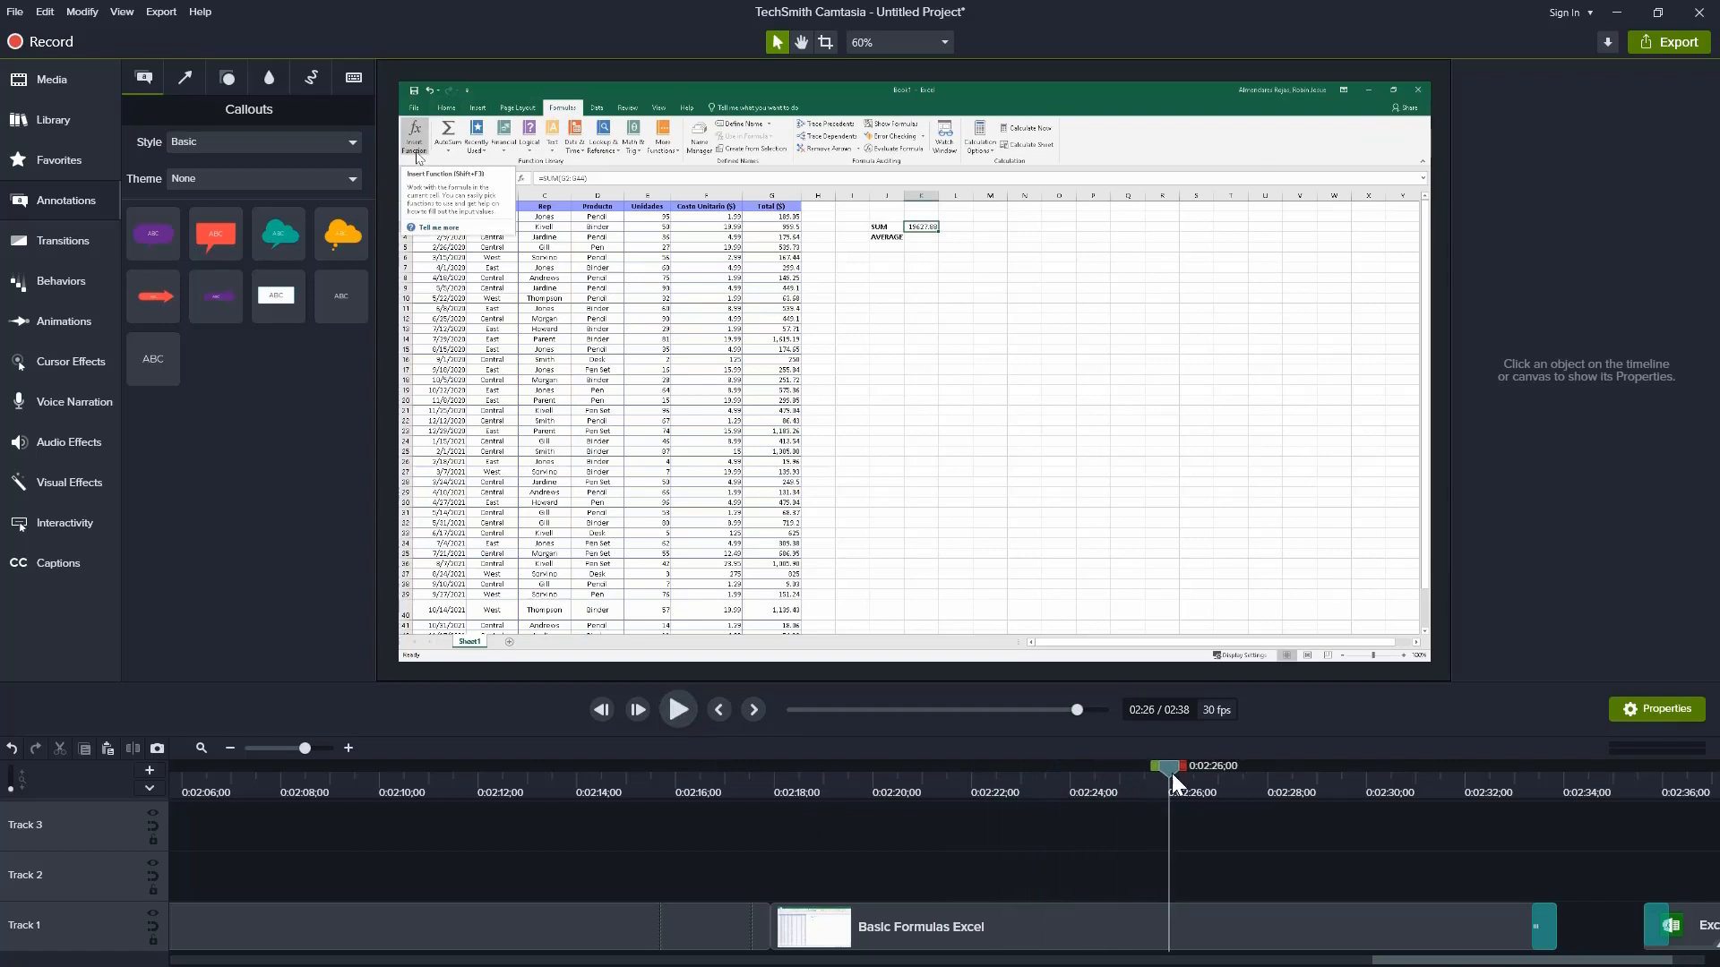
drag(1174, 772, 731, 818)
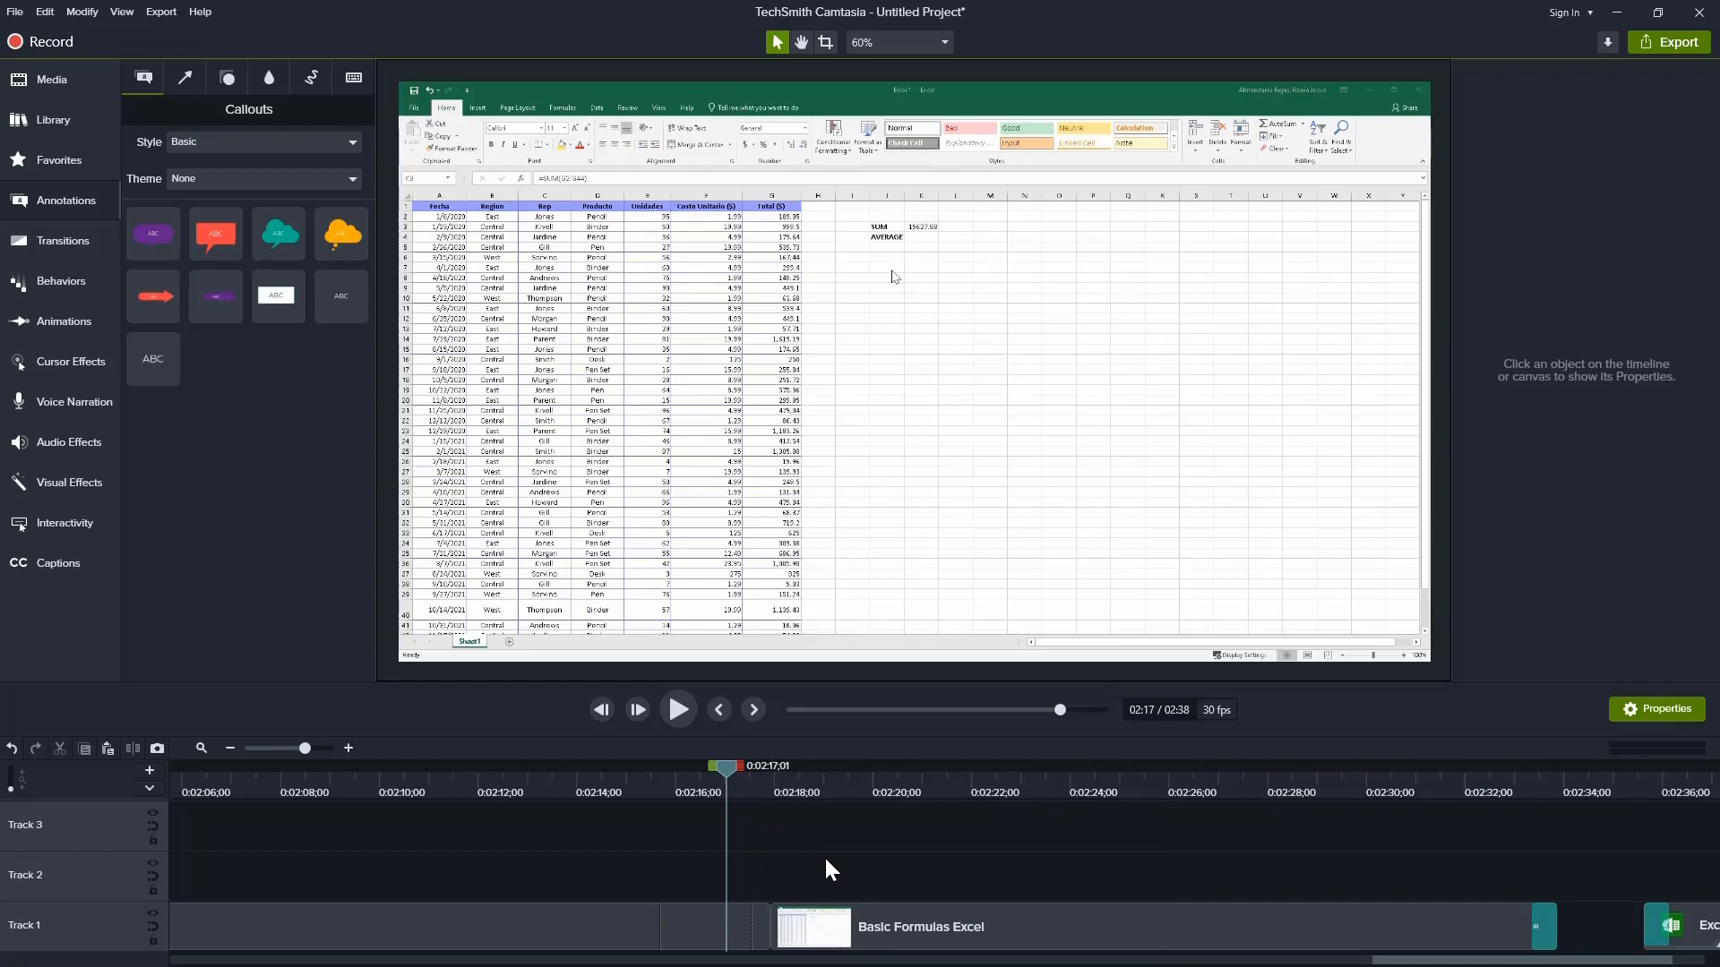
Step: Undo the frame extension, the clip moves and the split so the recording is one continuous clip again
key(ctrl+z)
key(ctrl+z)
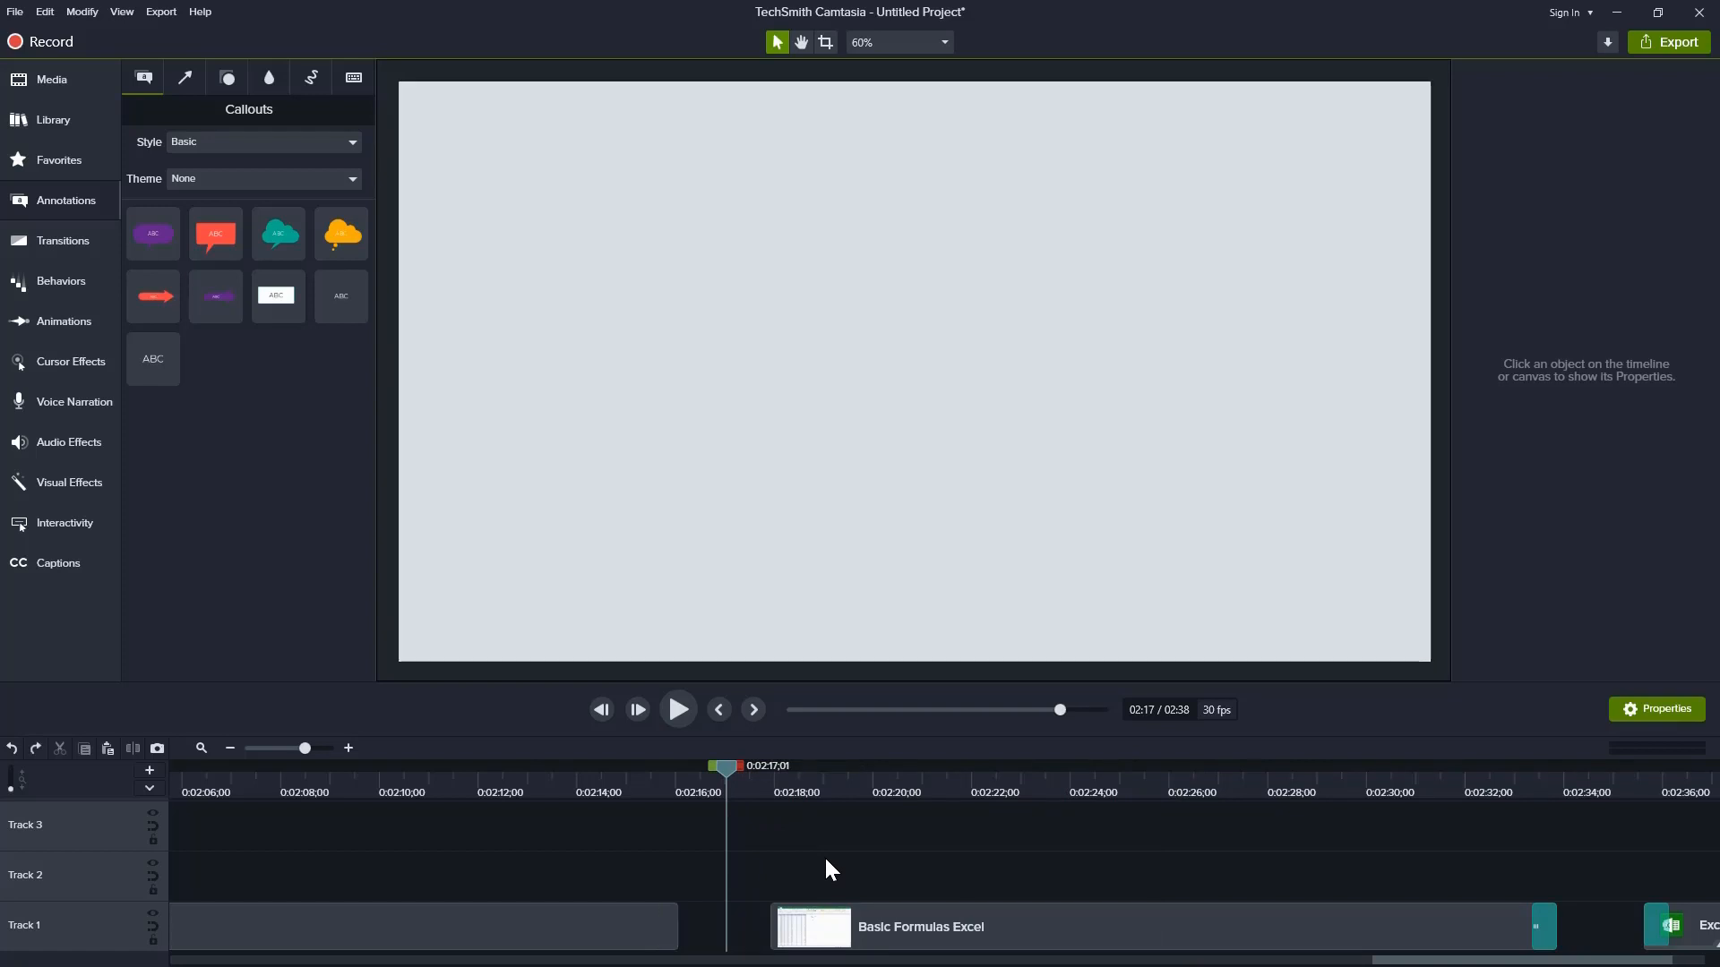
key(ctrl+z)
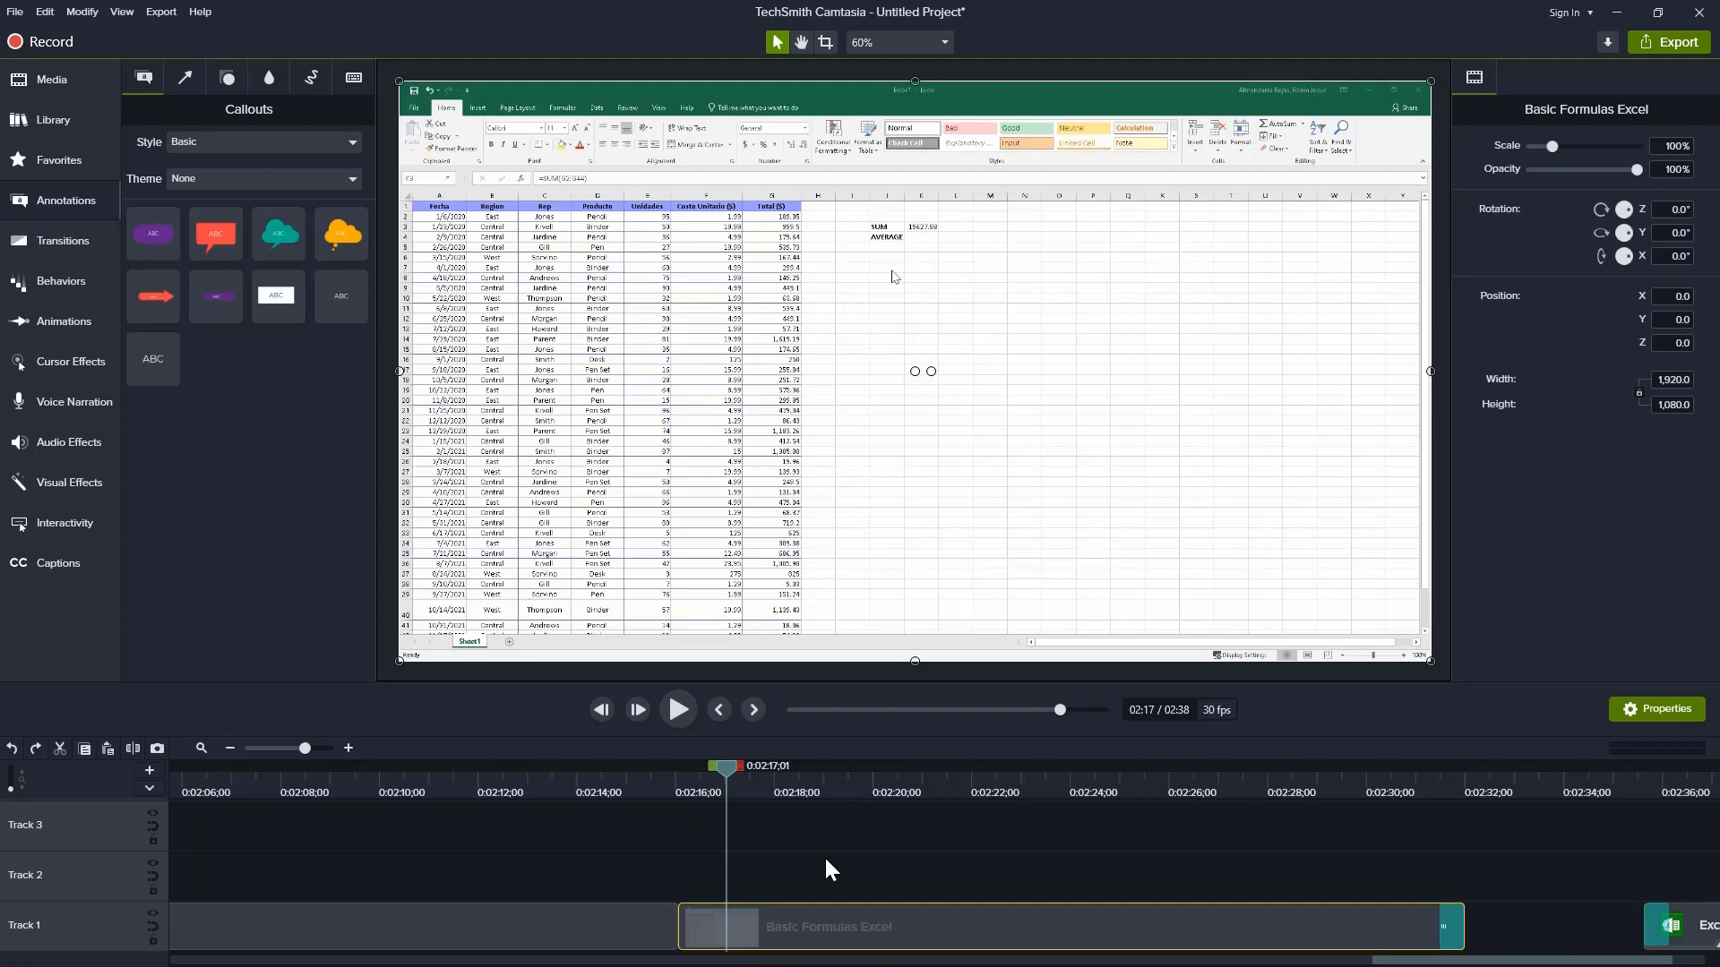
key(ctrl+z)
key(ctrl+y)
key(ctrl+z)
key(ctrl+z)
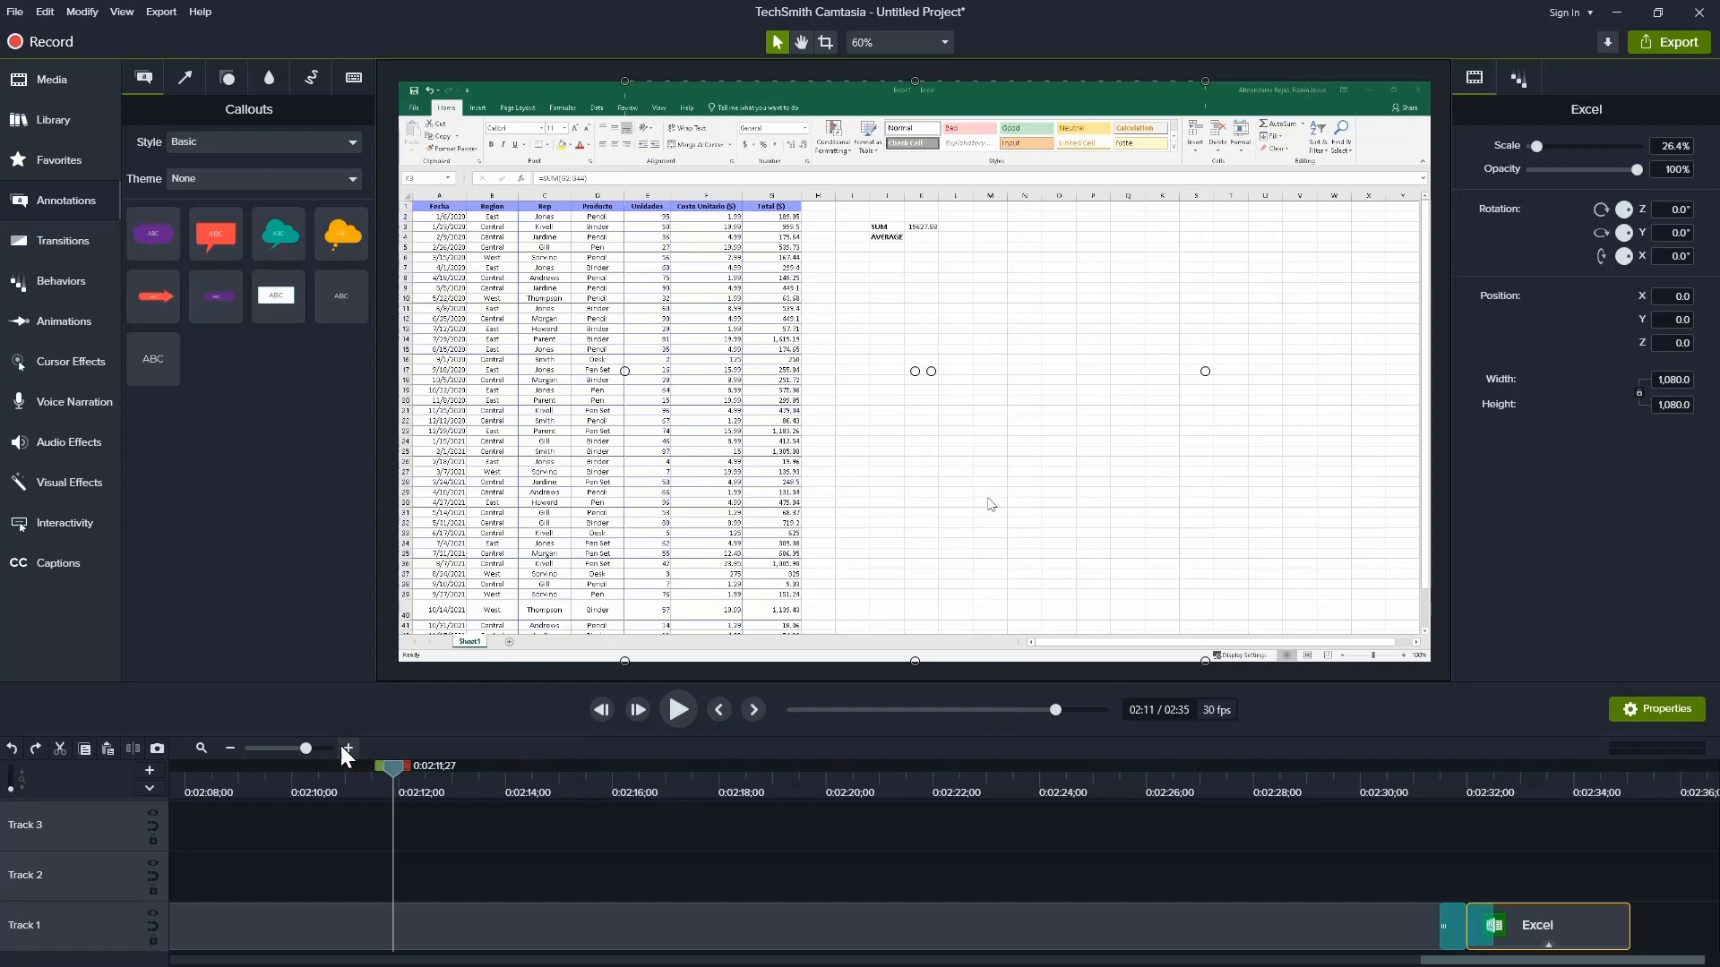
Step: Fit the whole project into the timeline and open the list of export destinations
drag(293, 746, 283, 745)
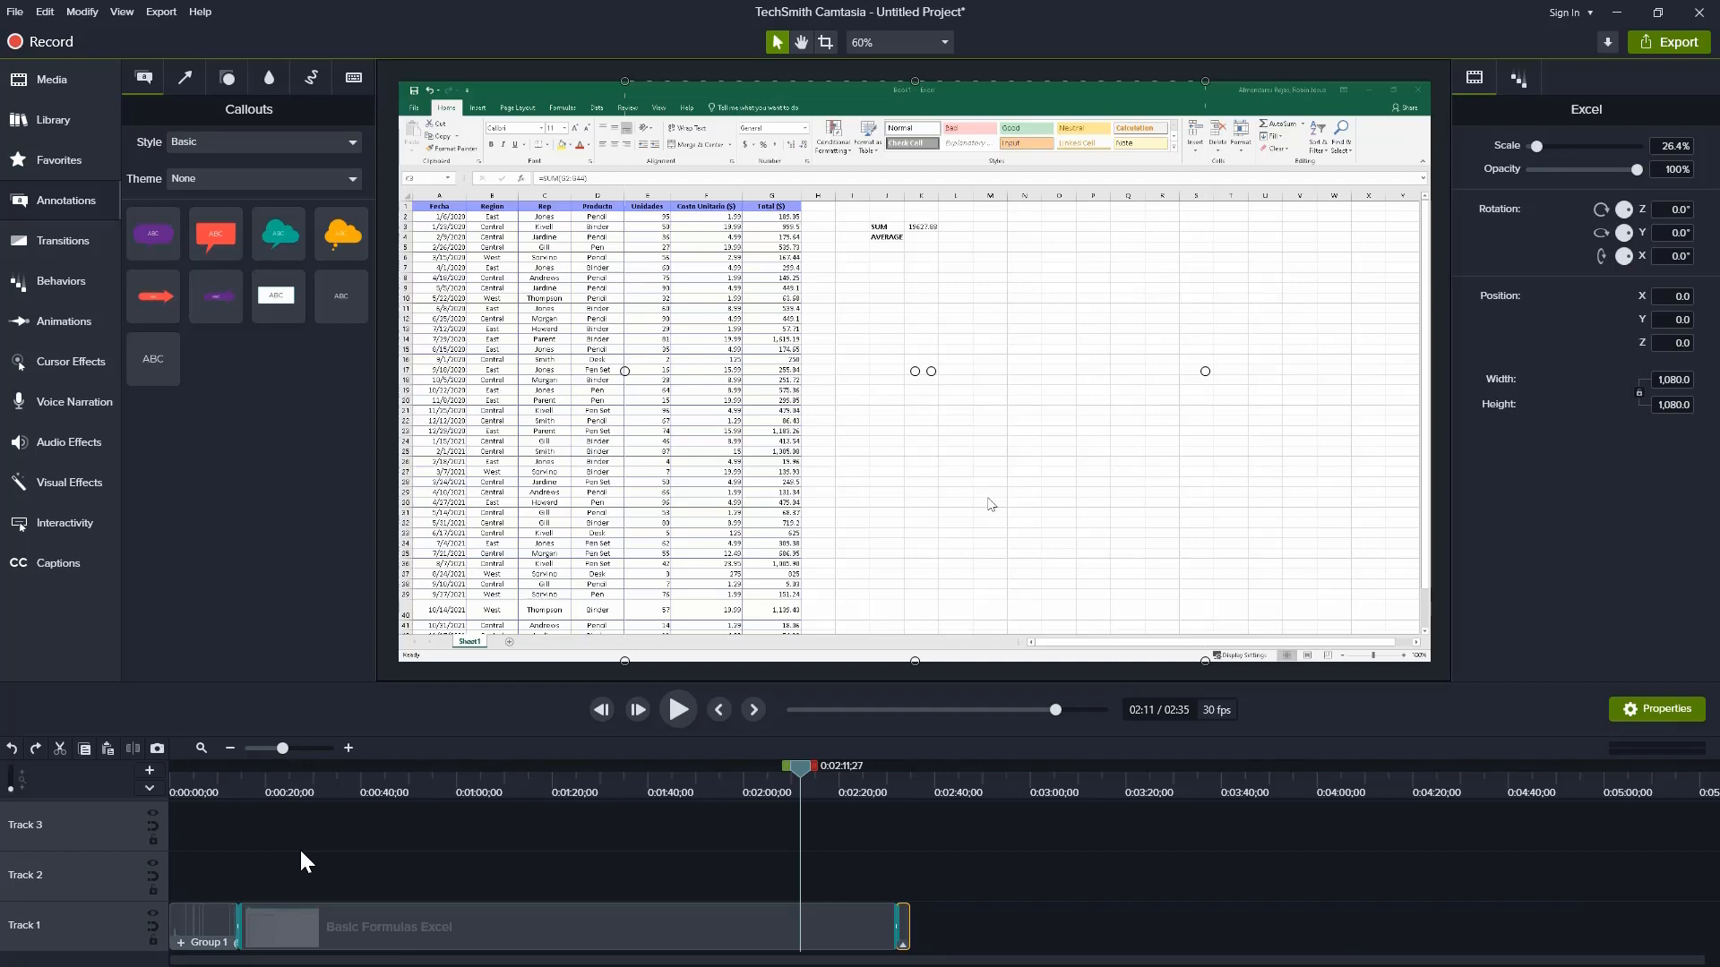
click(1677, 49)
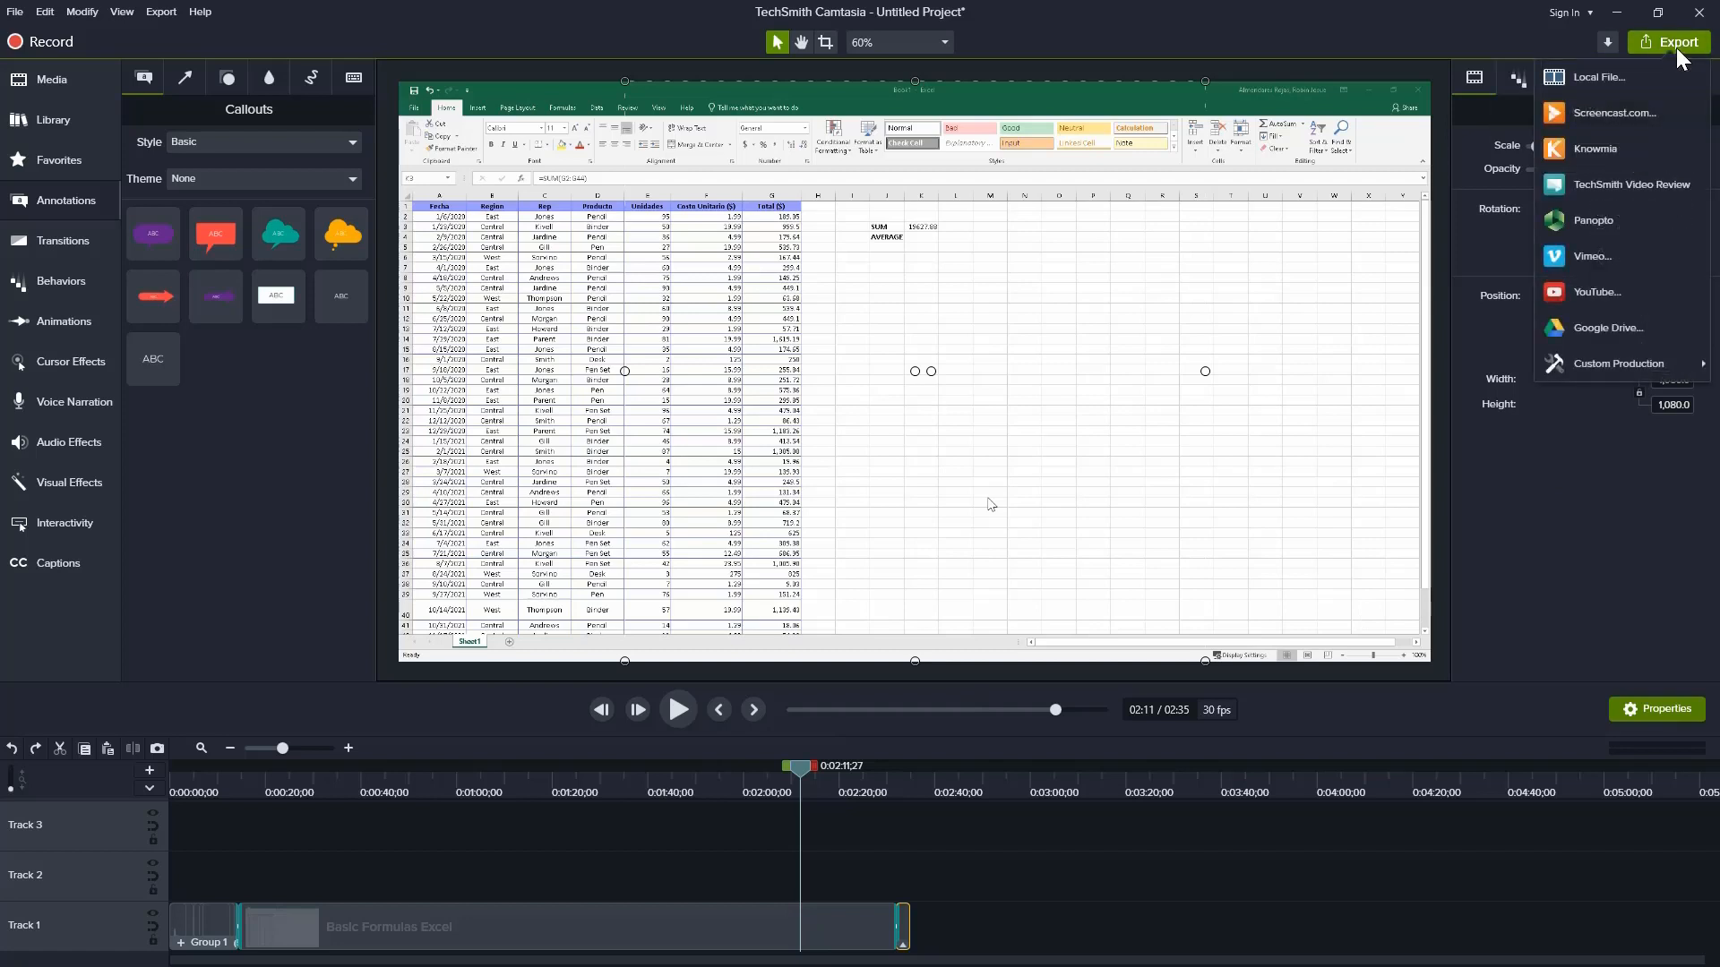